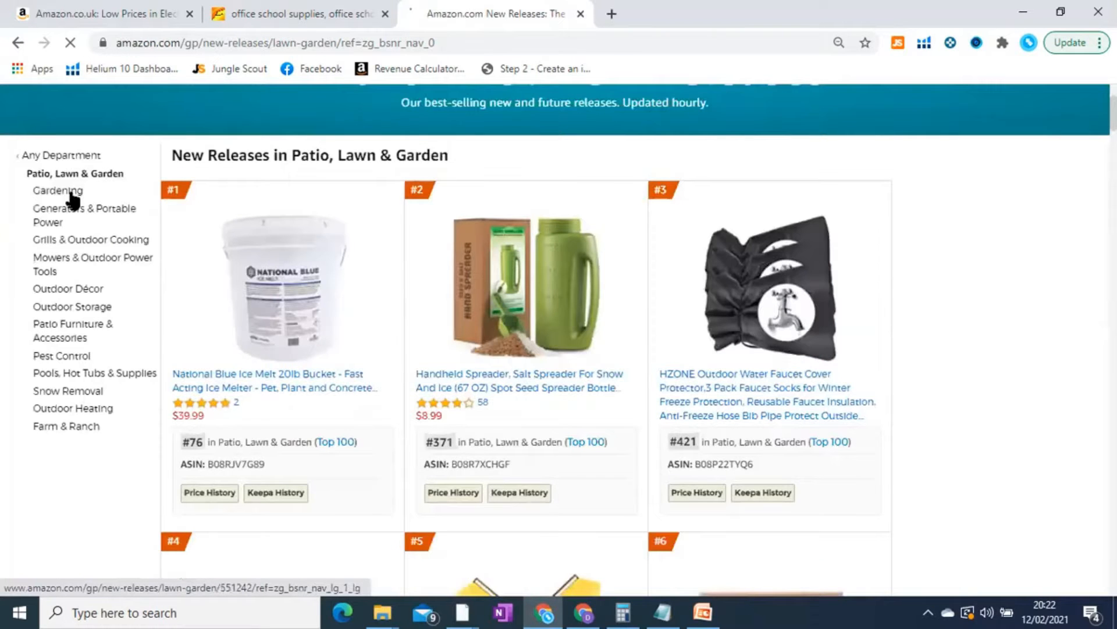
# Open the Gardening subcategory of the Patio, Lawn & Garden new releases.
pyautogui.click(70, 193)
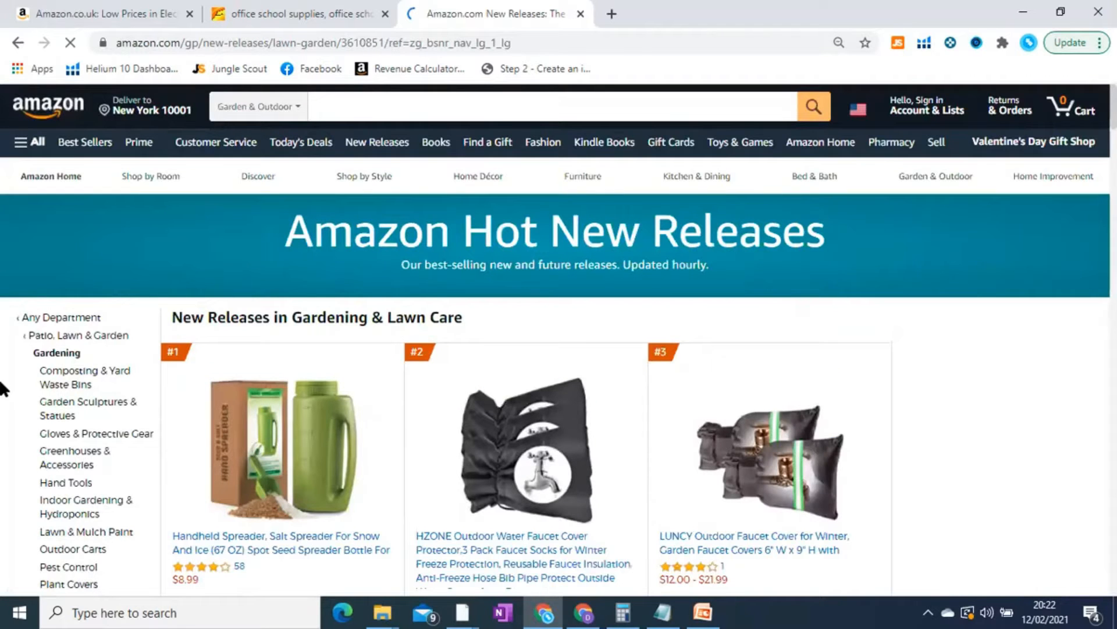
pyautogui.scroll(-10, 3, 387)
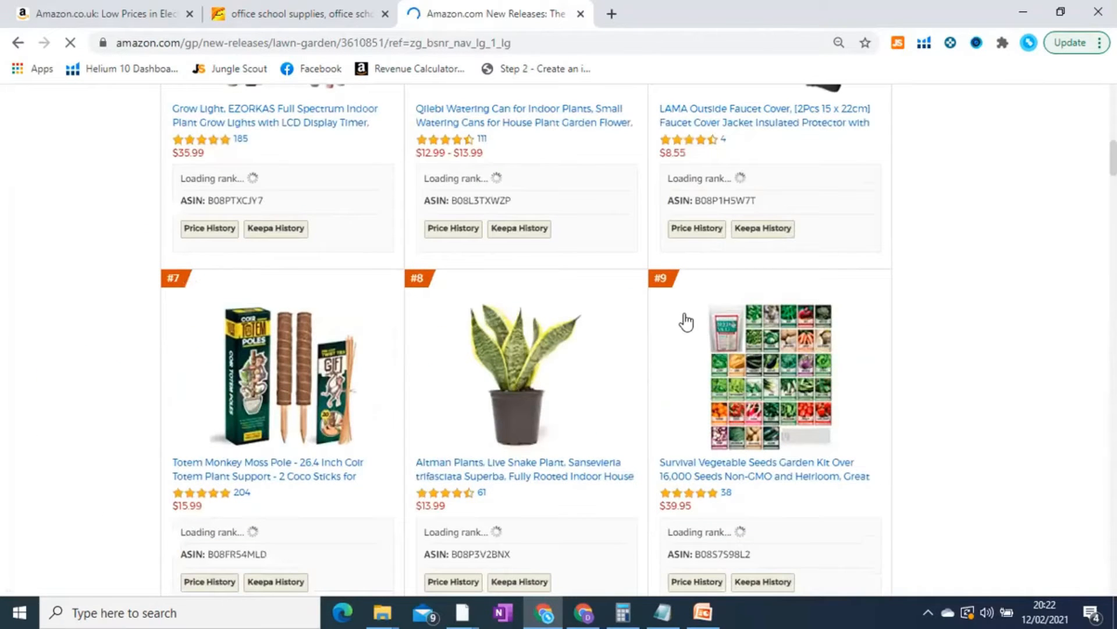
pyautogui.scroll(5, 686, 322)
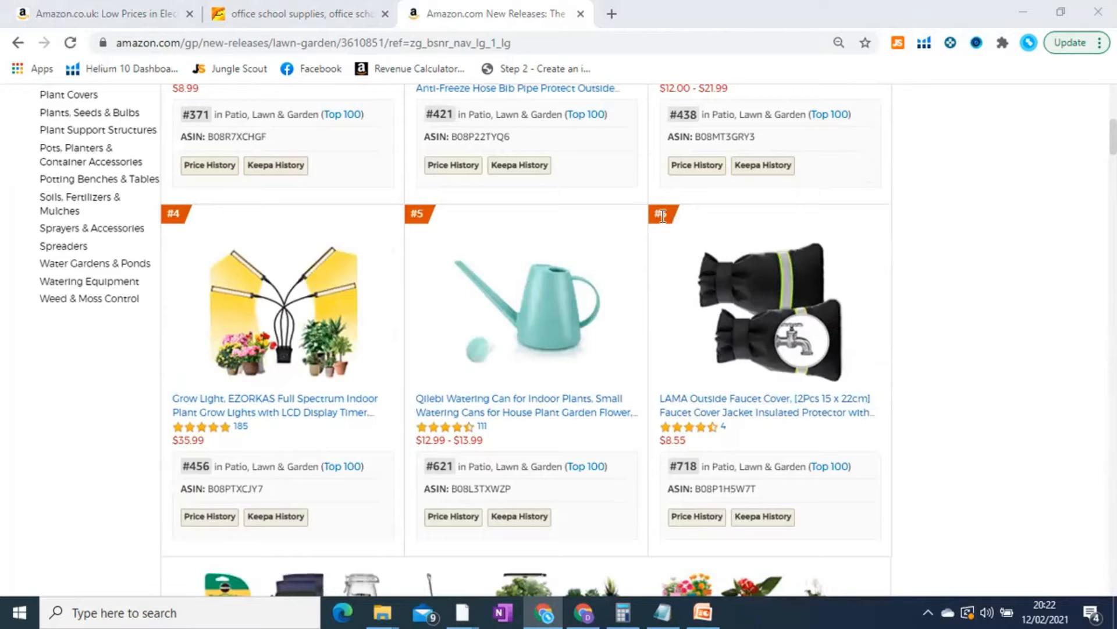
# Examine the sales ranks, review counts, prices and product previews of the Gardening new releases, especially the outdoor faucet covers.
pyautogui.moveTo(665, 272)
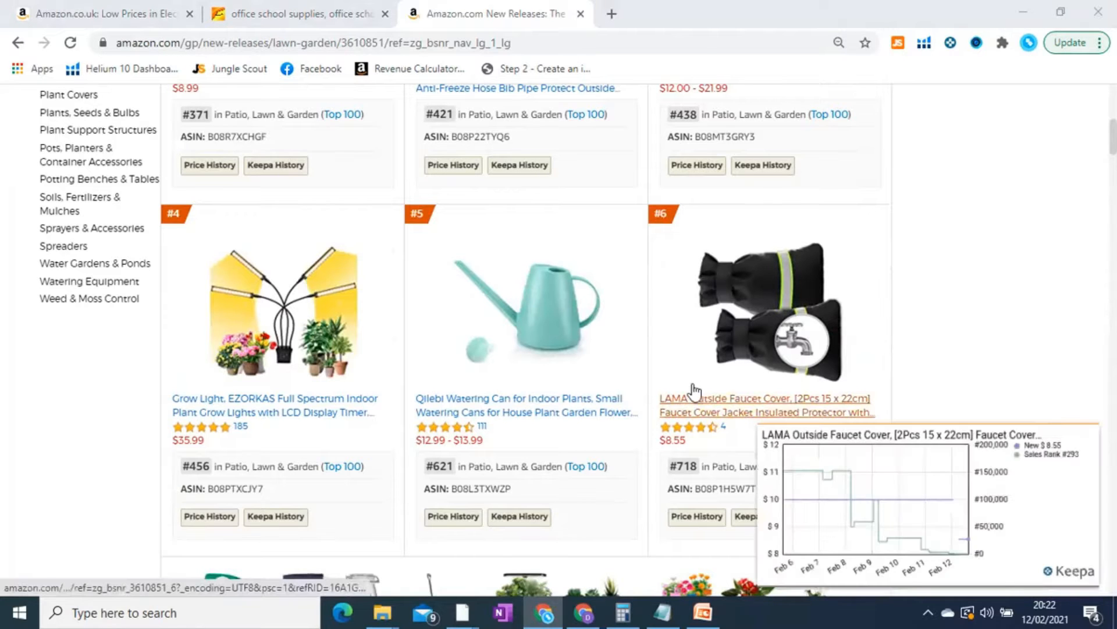
pyautogui.scroll(5, 884, 460)
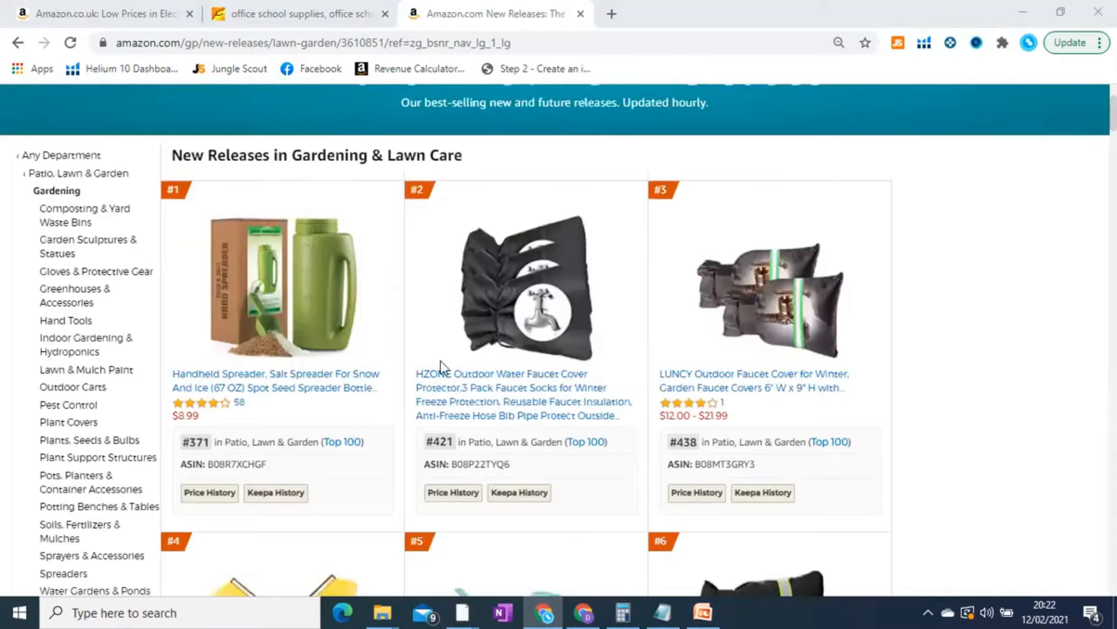
pyautogui.moveTo(829, 365)
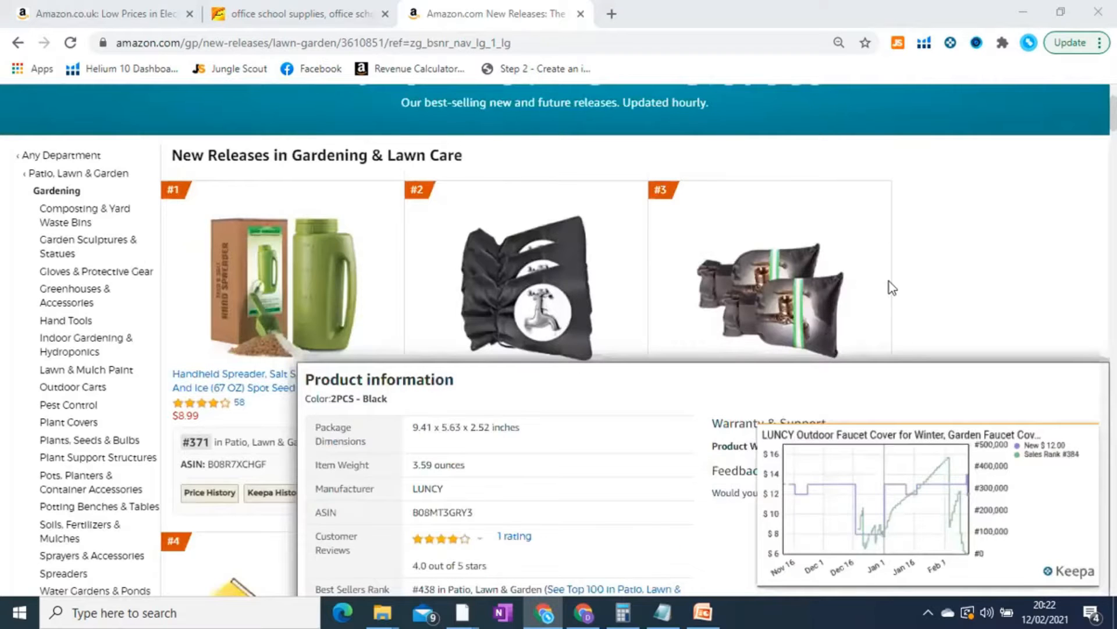
pyautogui.scroll(-4, 880, 421)
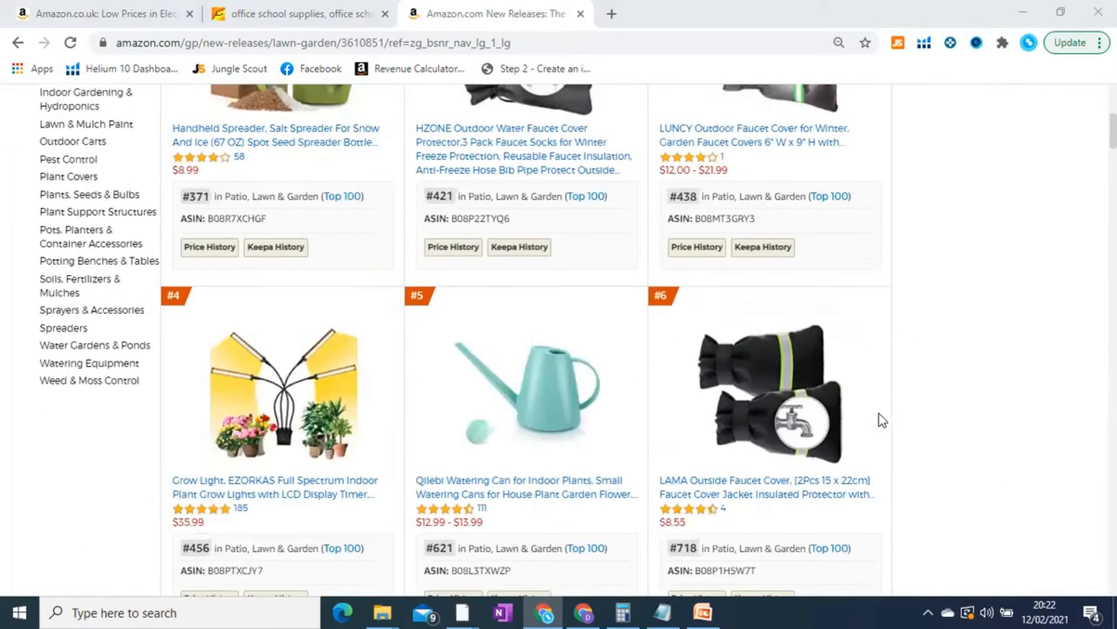
pyautogui.scroll(-10, 883, 421)
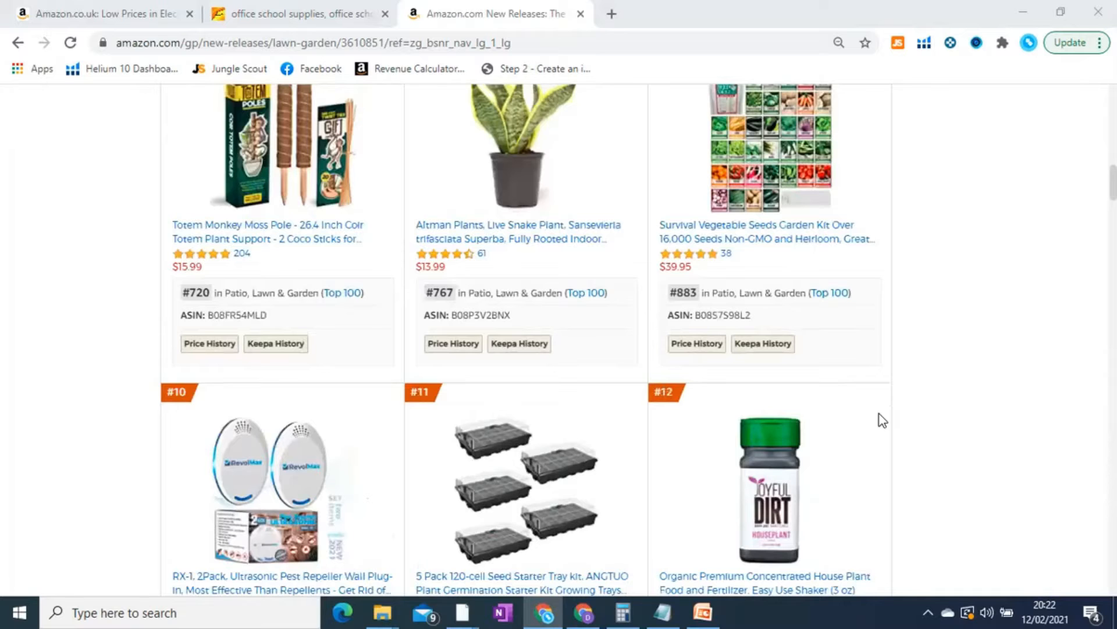
pyautogui.scroll(-4, 883, 420)
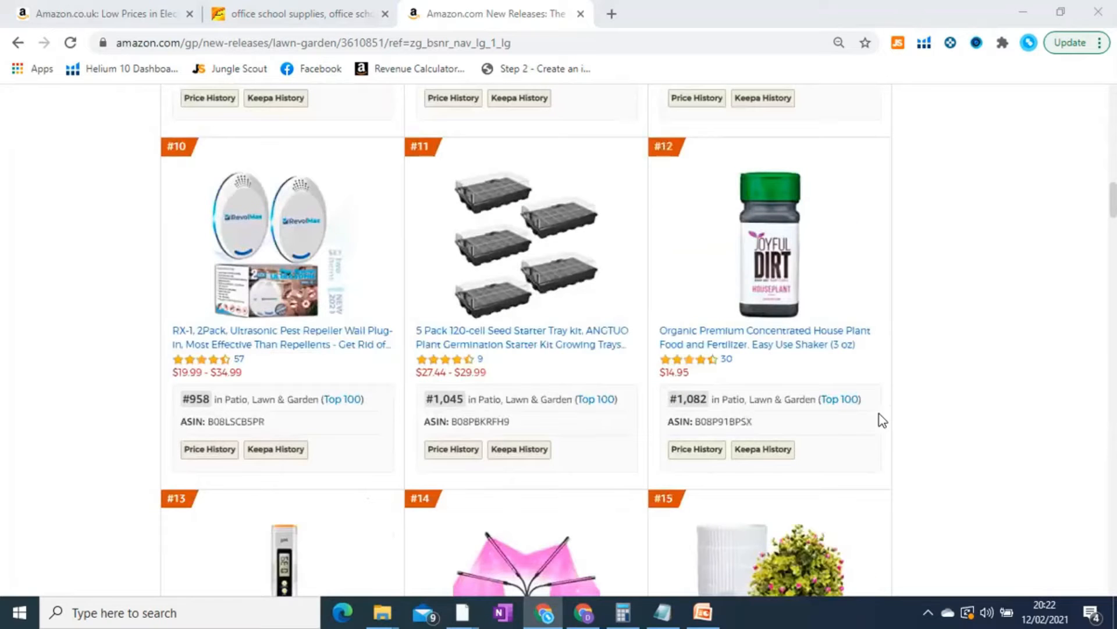
pyautogui.scroll(8, 883, 420)
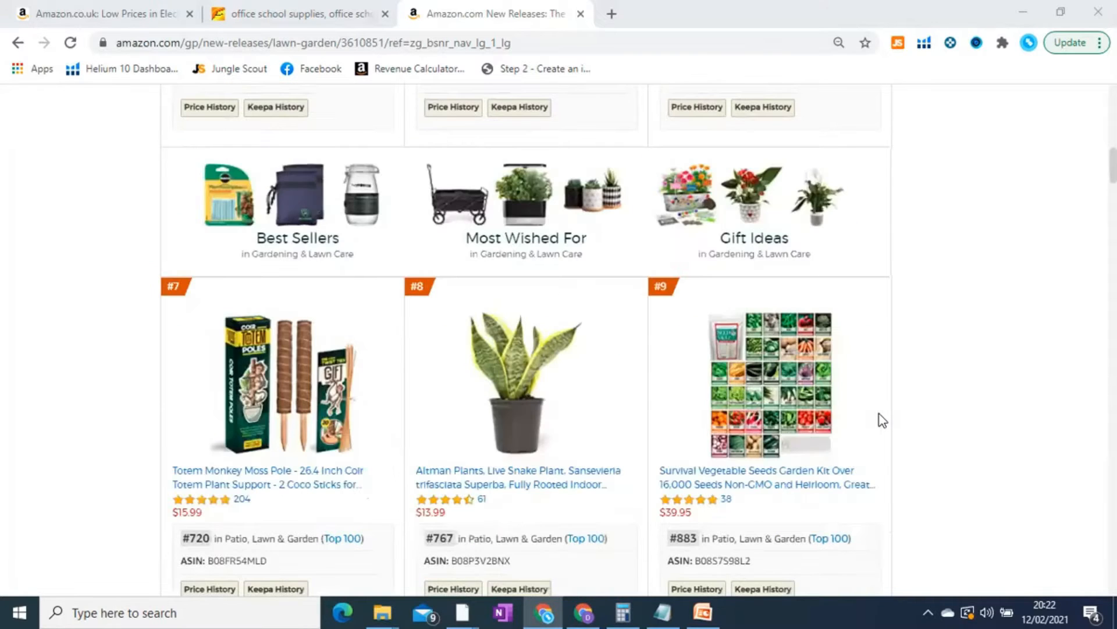
pyautogui.scroll(5, 811, 265)
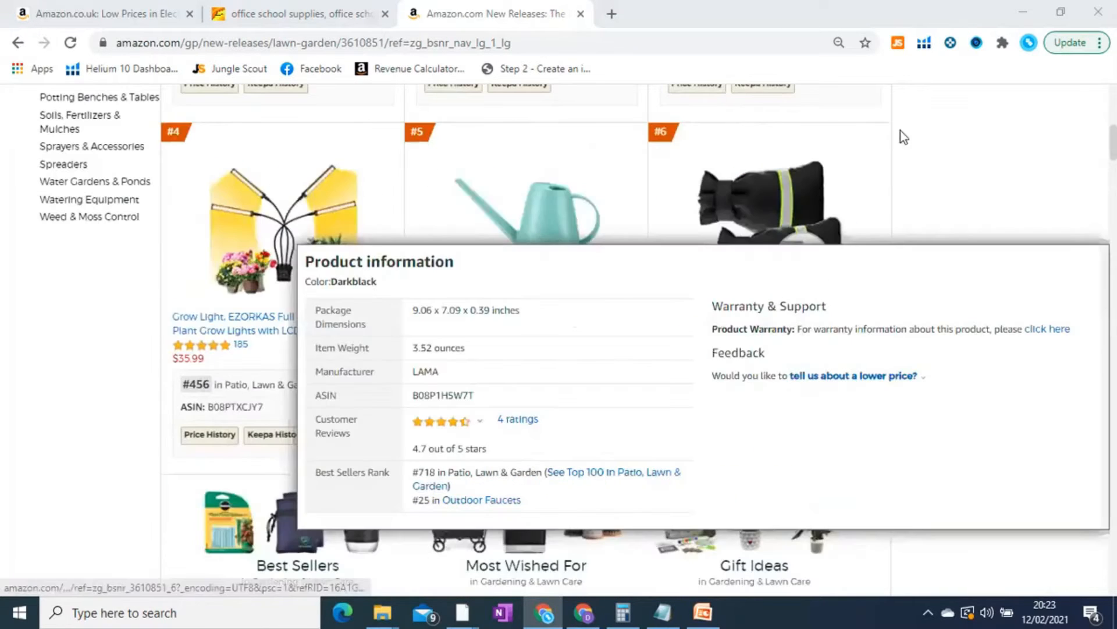
pyautogui.scroll(1, 797, 367)
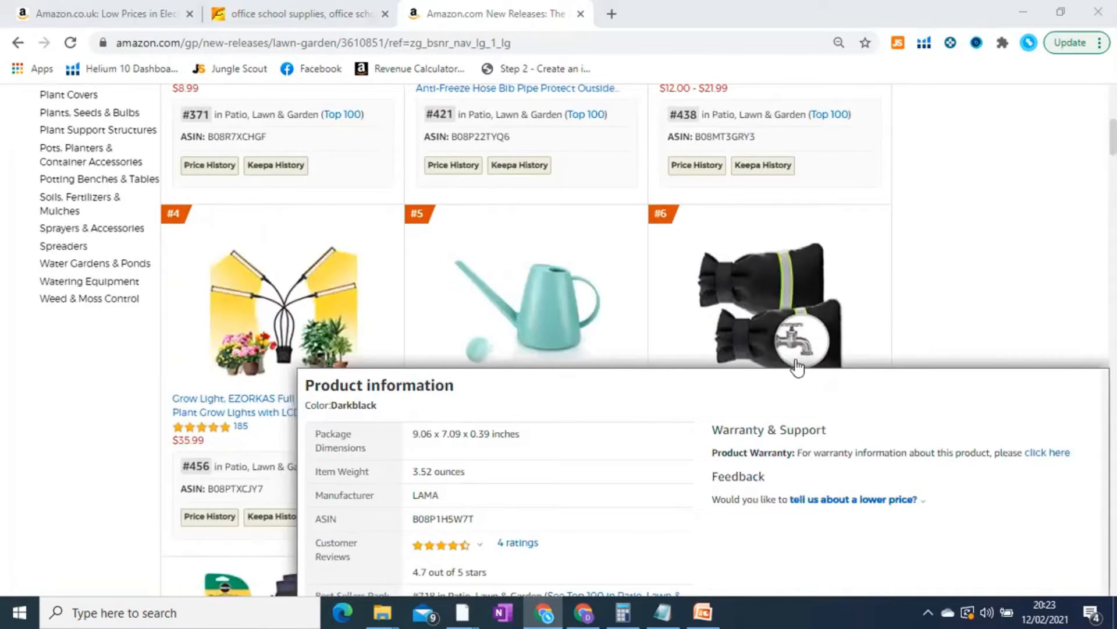
# Open the LAMA Outside Faucet Cover listing and review its price, ratings and feature bullets.
pyautogui.click(805, 408)
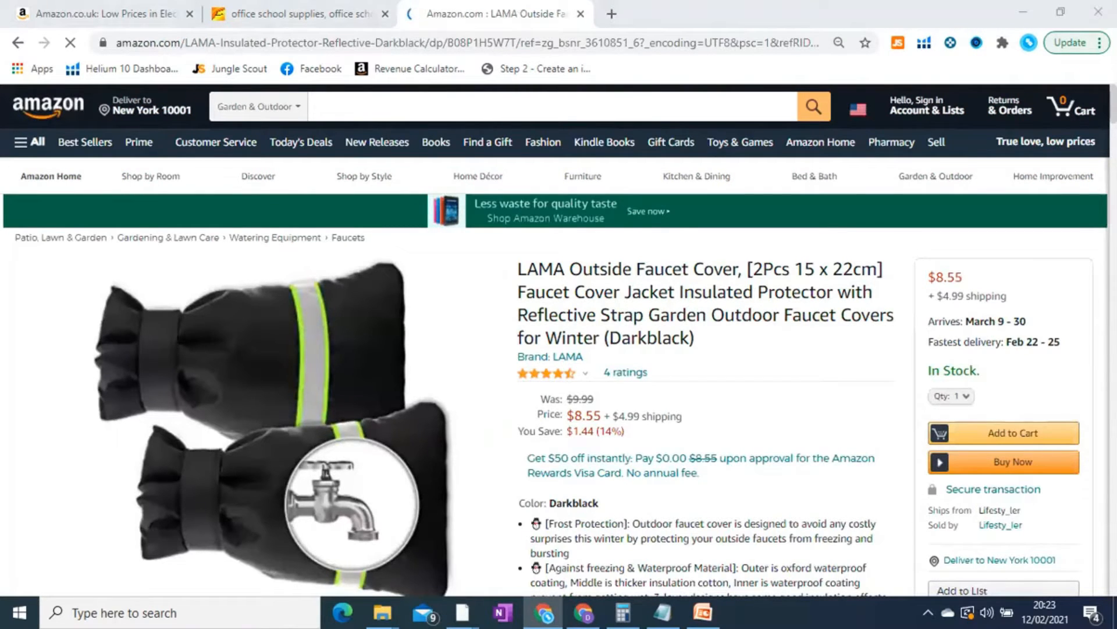
pyautogui.scroll(-1, 700, 368)
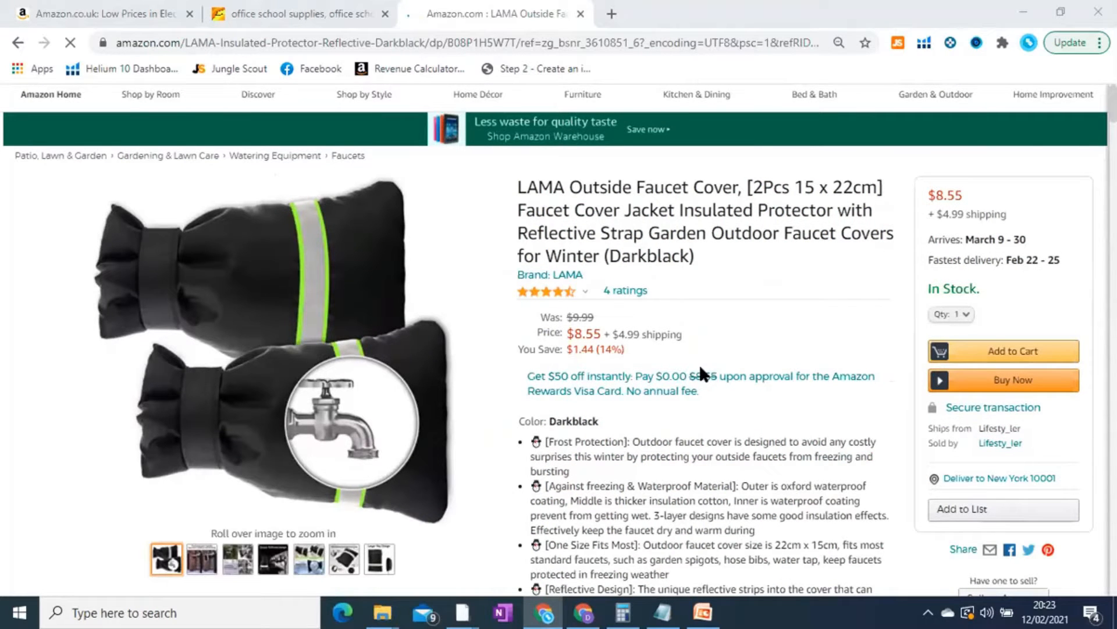
pyautogui.scroll(-2, 700, 369)
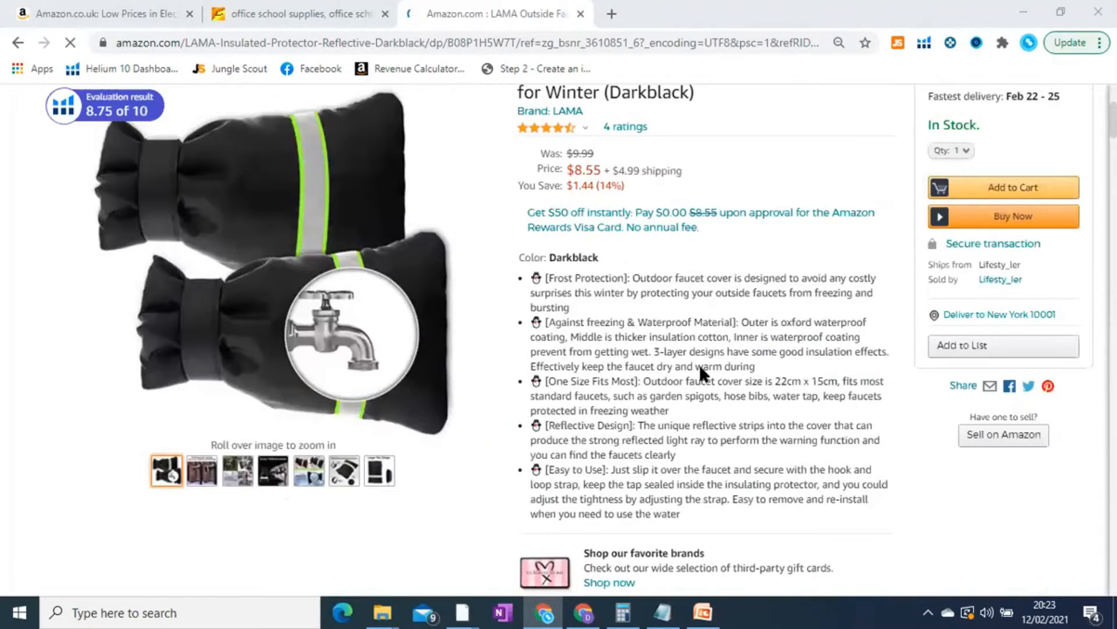
pyautogui.scroll(-2, 699, 365)
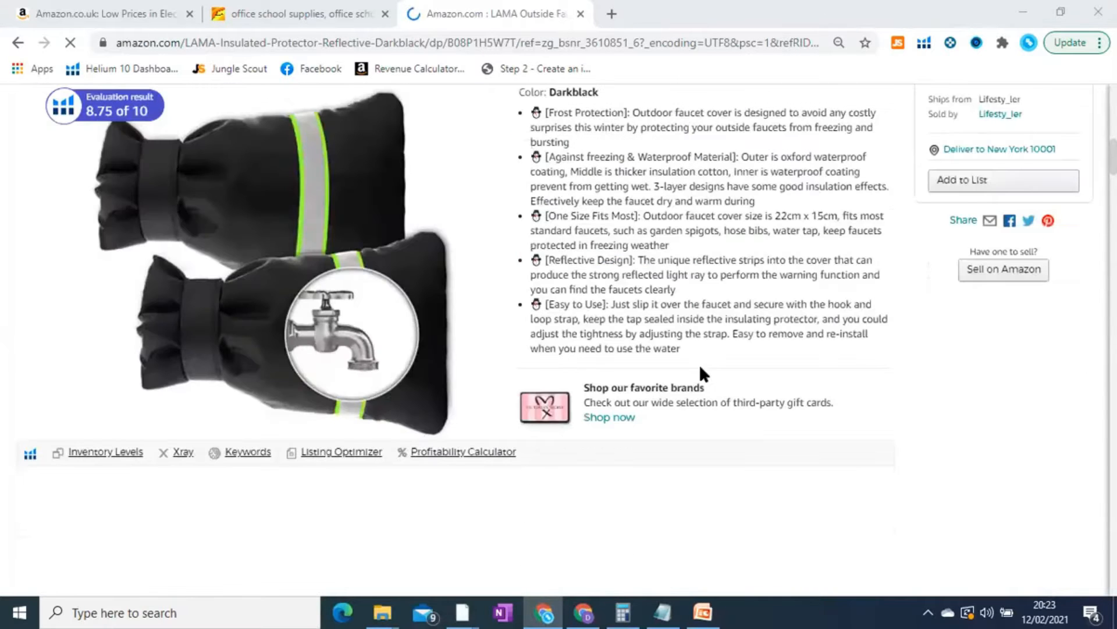
pyautogui.scroll(4, 291, 310)
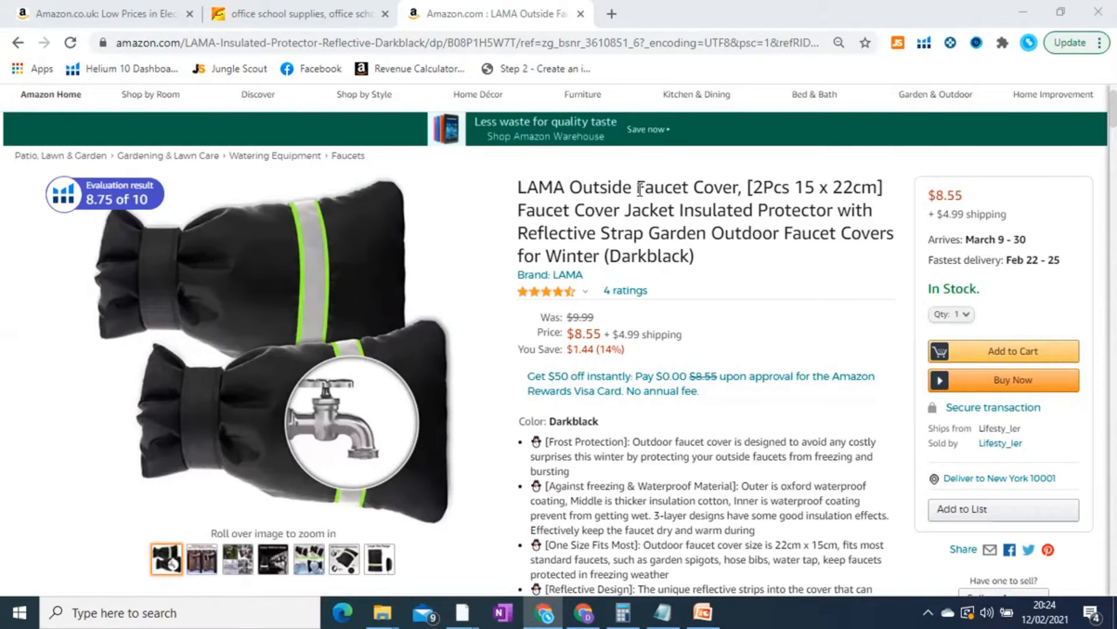
# Highlight possible search keywords in the LAMA product title, such as "Faucet Cover" and the jacket insulated protector phrase, and clear the selection.
pyautogui.moveTo(638, 187); pyautogui.dragTo(740, 185)
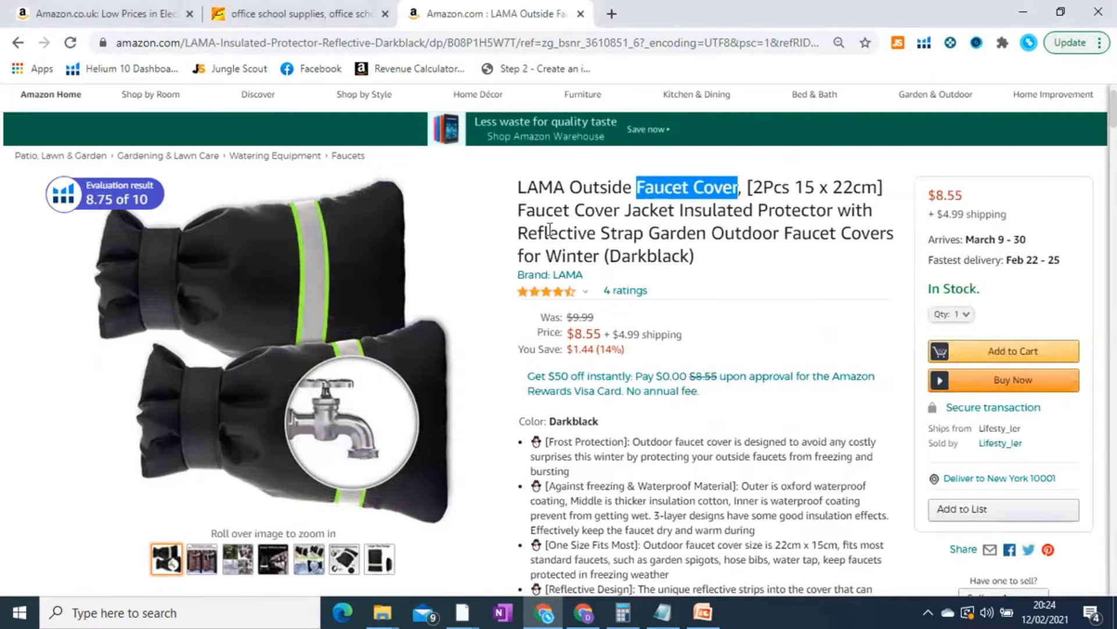
pyautogui.moveTo(520, 211); pyautogui.dragTo(829, 213)
pyautogui.click(796, 211)
pyautogui.click(607, 230)
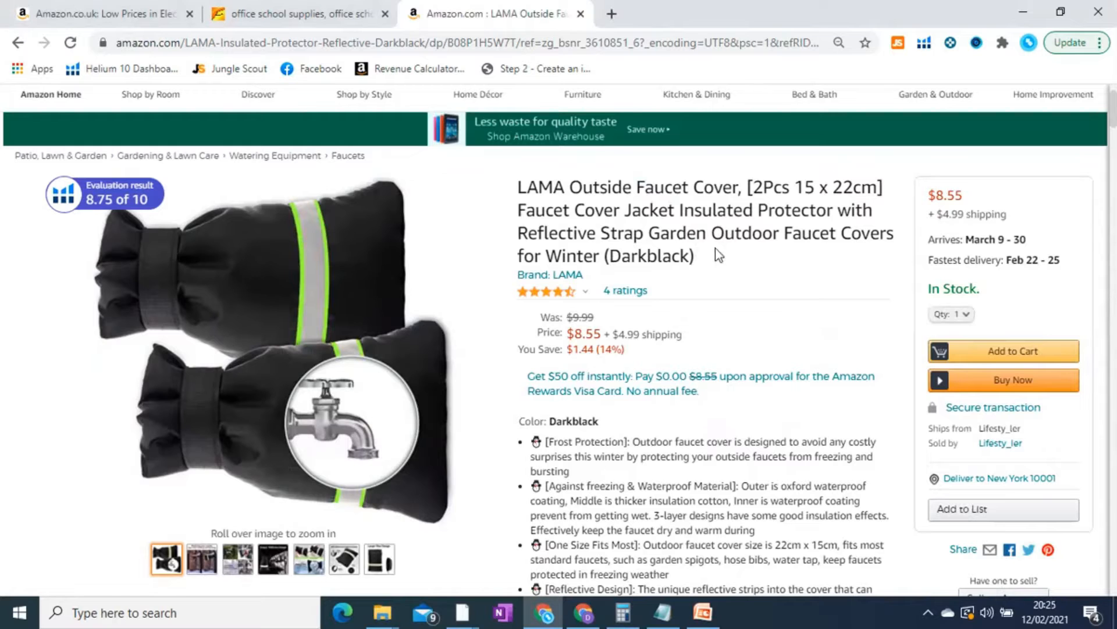
# Copy "Faucet Cover" from the LAMA product title and search all departments from the Amazon home page for it.
pyautogui.scroll(2, 714, 248)
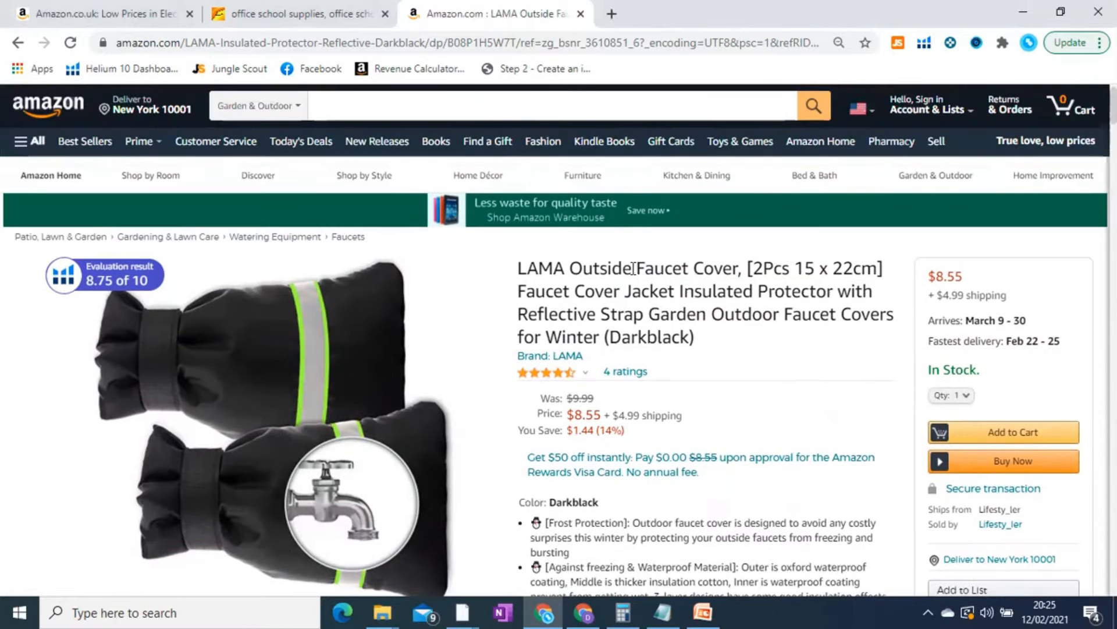
pyautogui.moveTo(638, 268); pyautogui.dragTo(738, 270)
pyautogui.hotkey('ctrl', 'c')
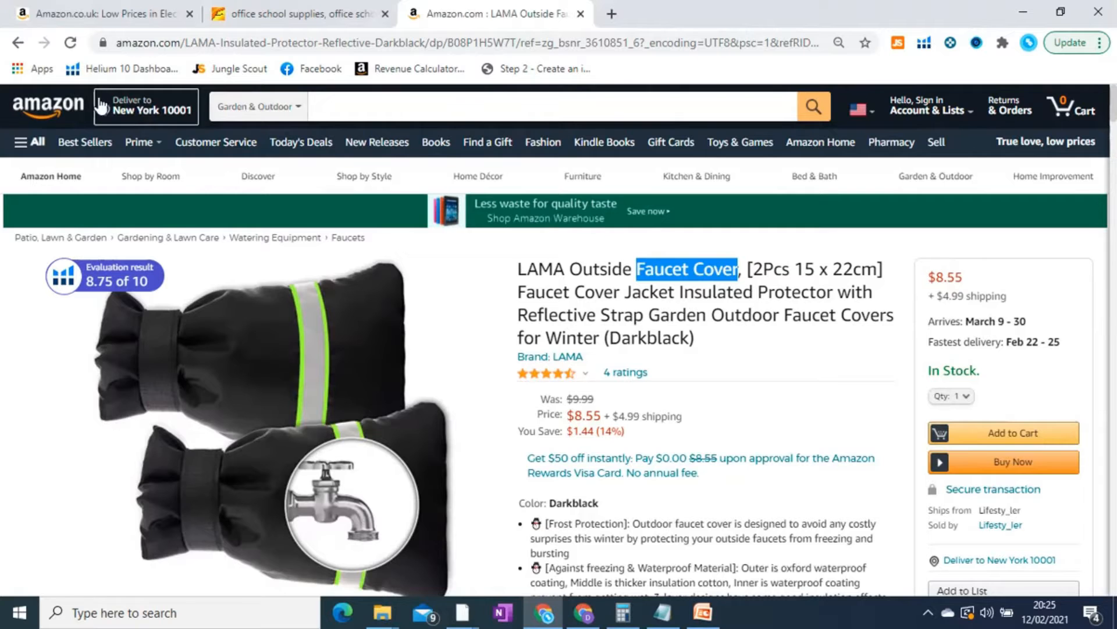
pyautogui.click(53, 105)
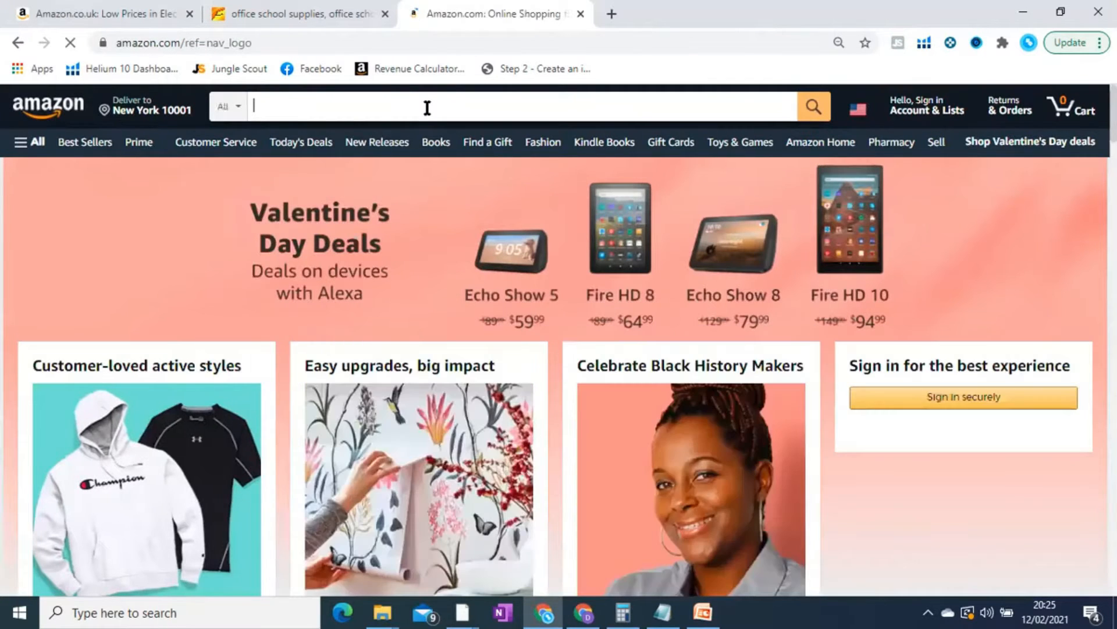
pyautogui.hotkey('ctrl', 'v')
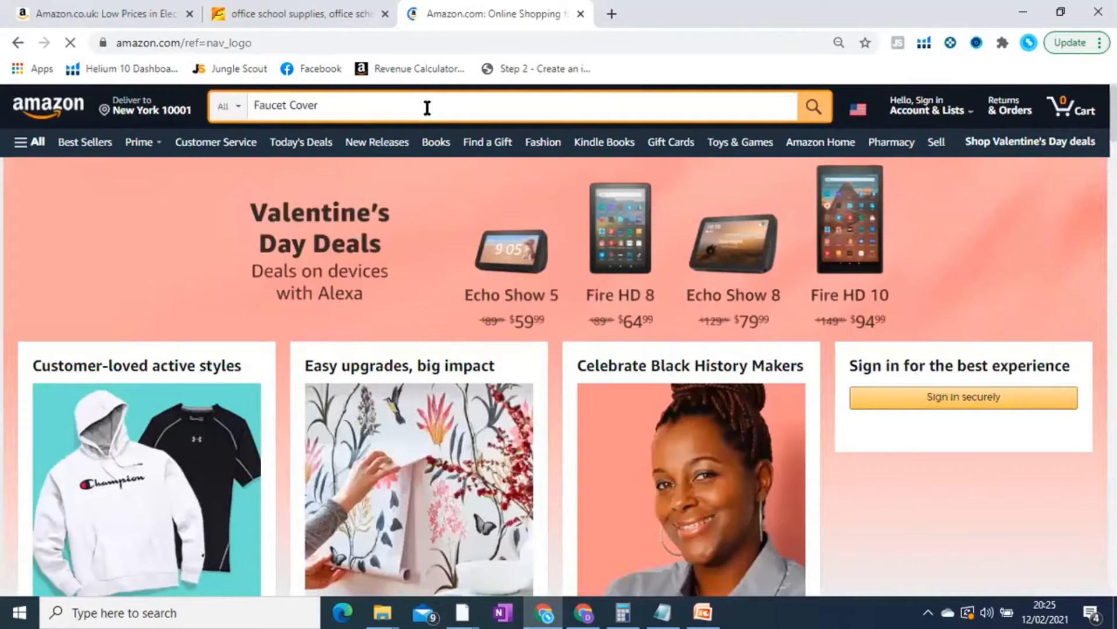
pyautogui.press('Return')
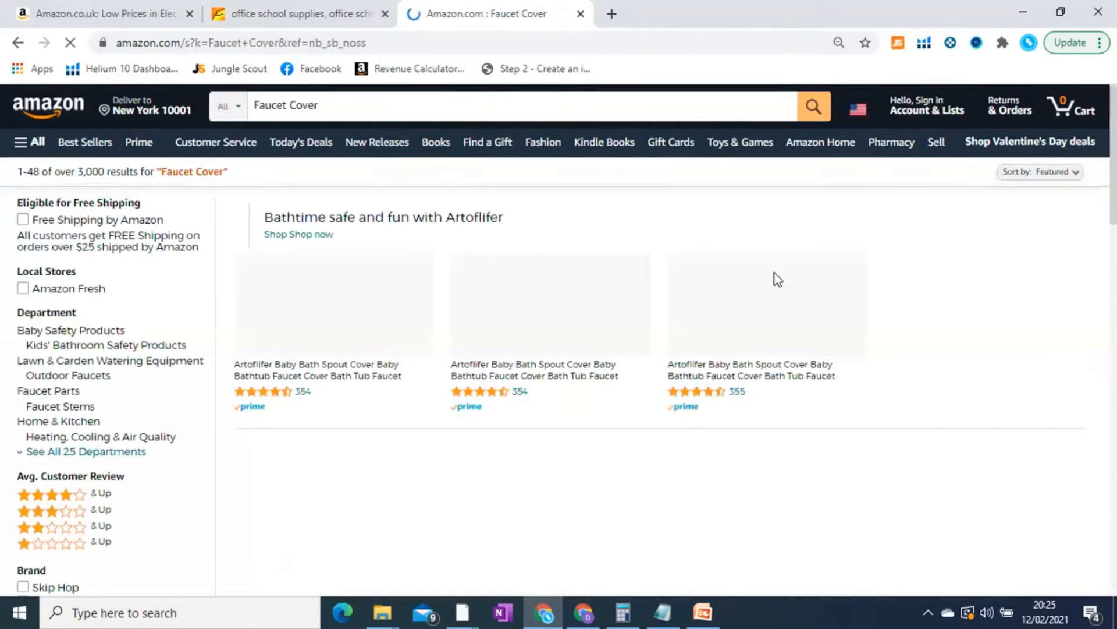
# Examine the Faucet Cover search results, comparing competing products' sales ranks, review counts, prices and seller types.
pyautogui.scroll(-4, 789, 270)
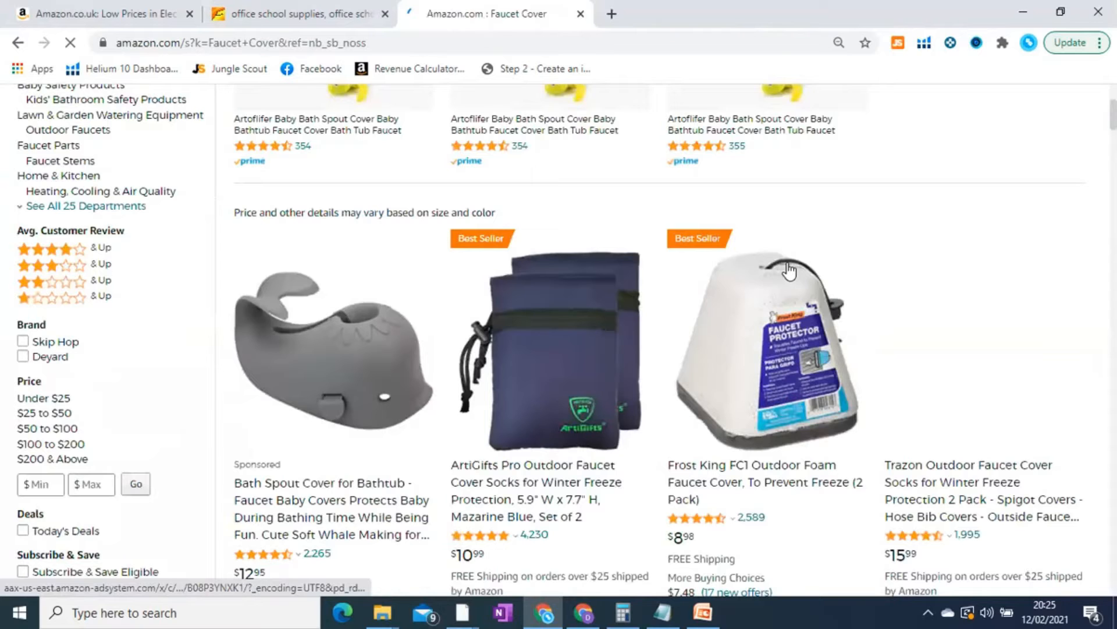
pyautogui.scroll(-2, 791, 265)
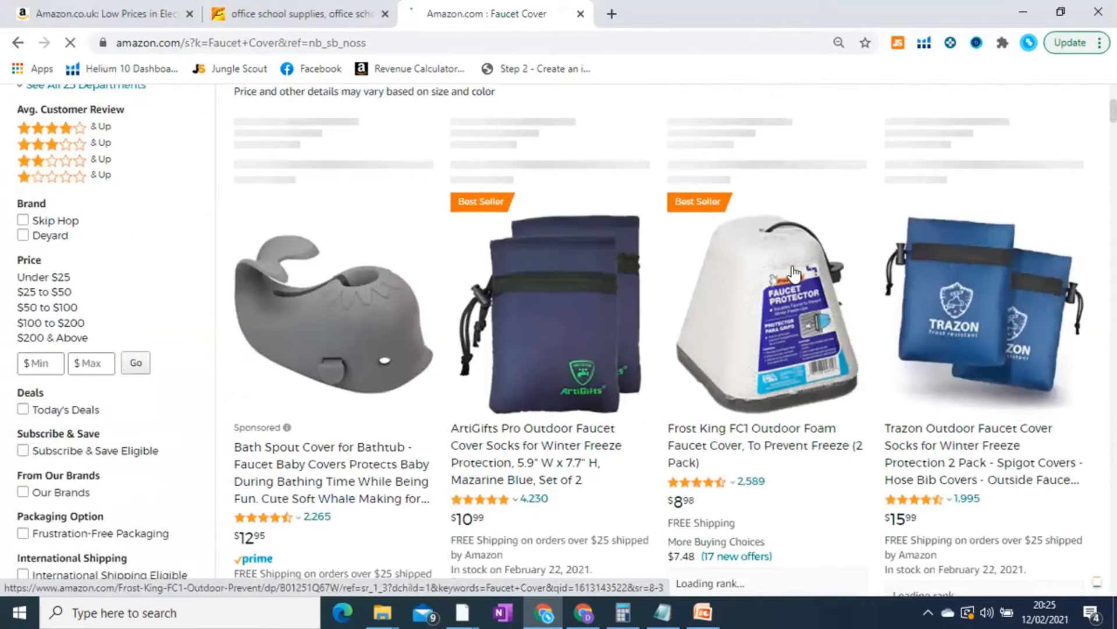
pyautogui.scroll(-12, 792, 265)
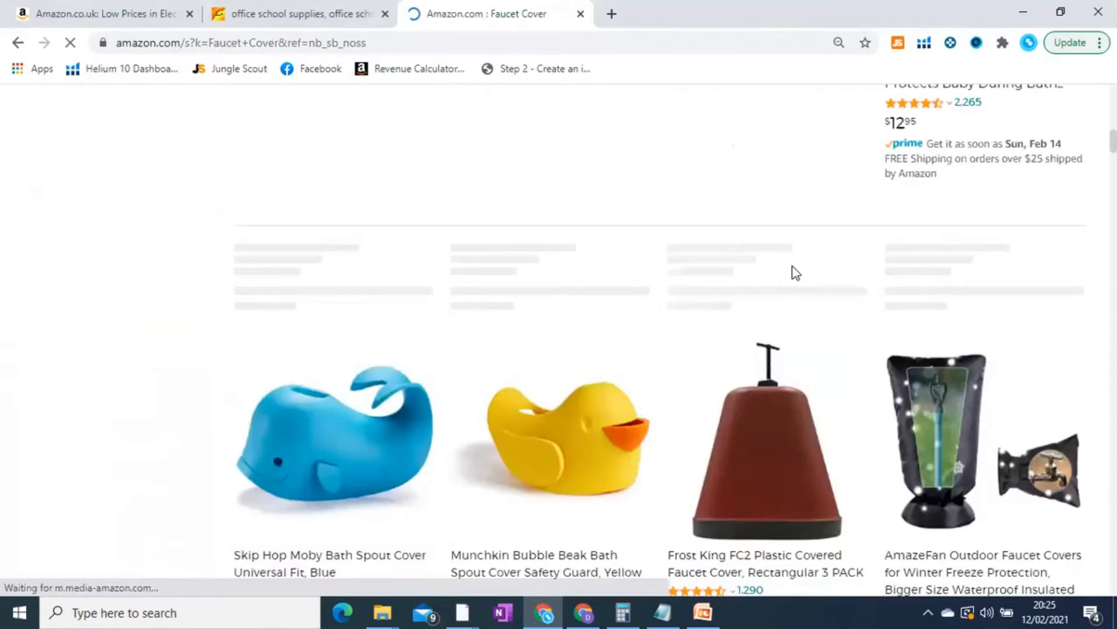
pyautogui.scroll(15, 228, 195)
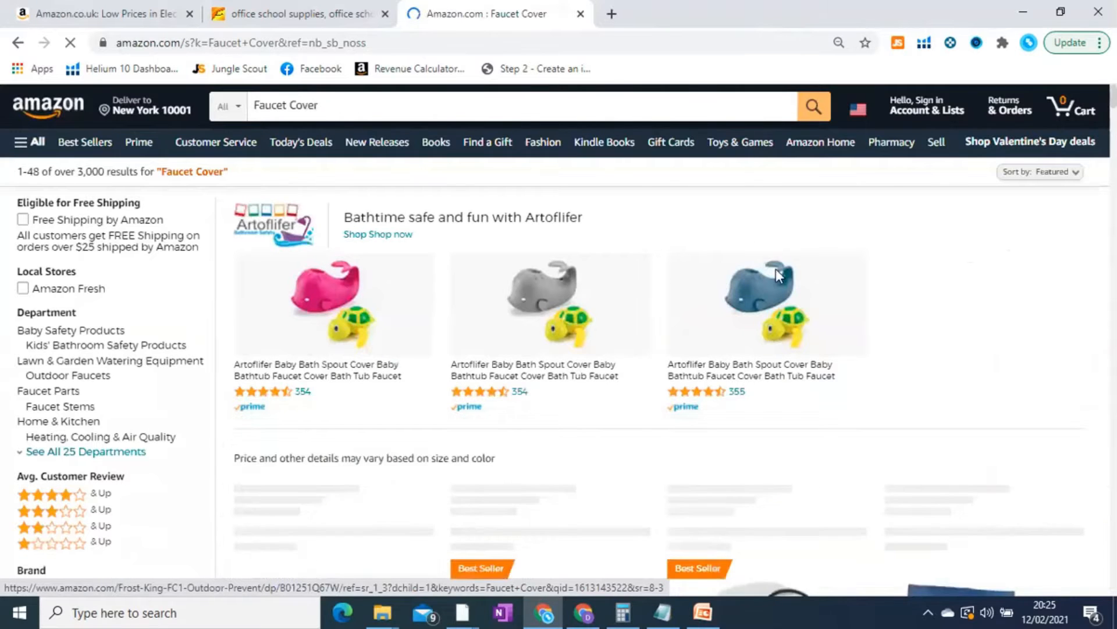
pyautogui.scroll(-8, 776, 269)
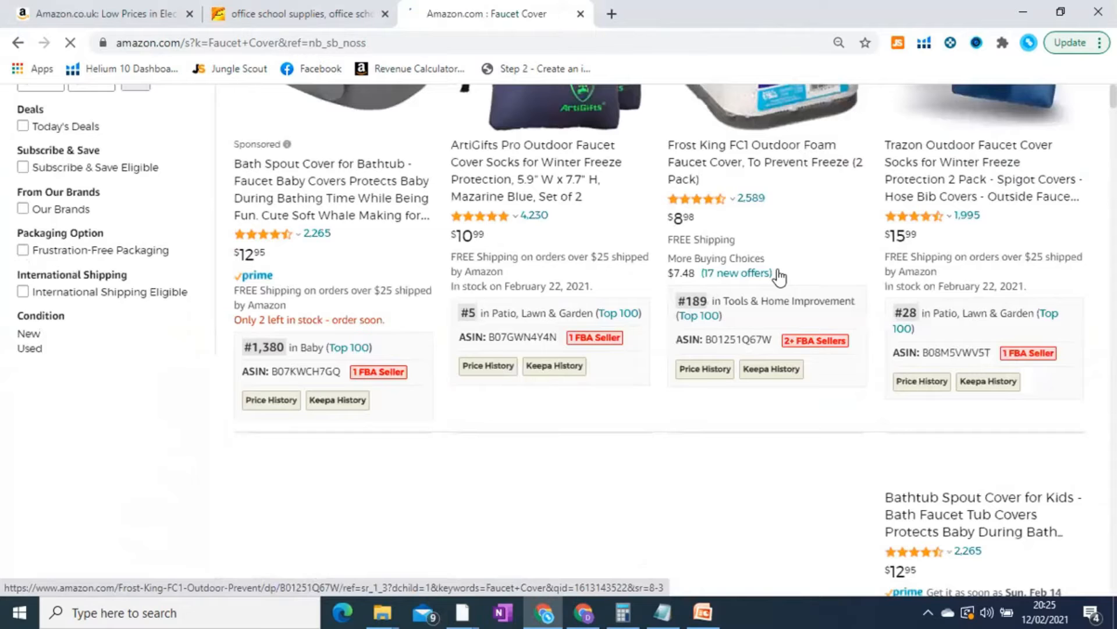
pyautogui.scroll(-8, 693, 270)
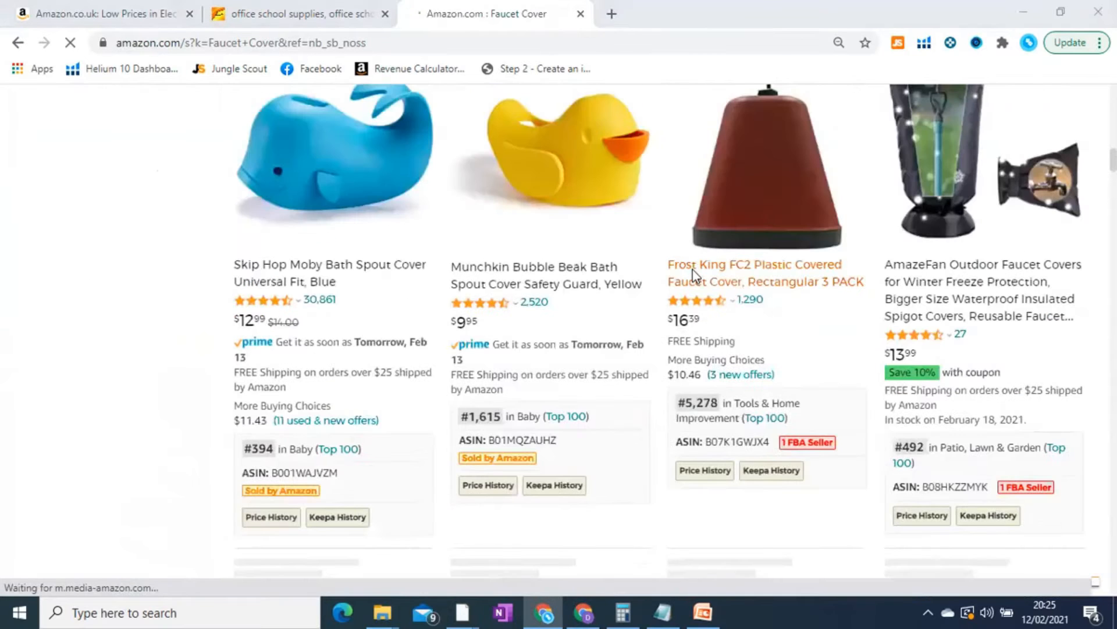
pyautogui.scroll(-4, 403, 357)
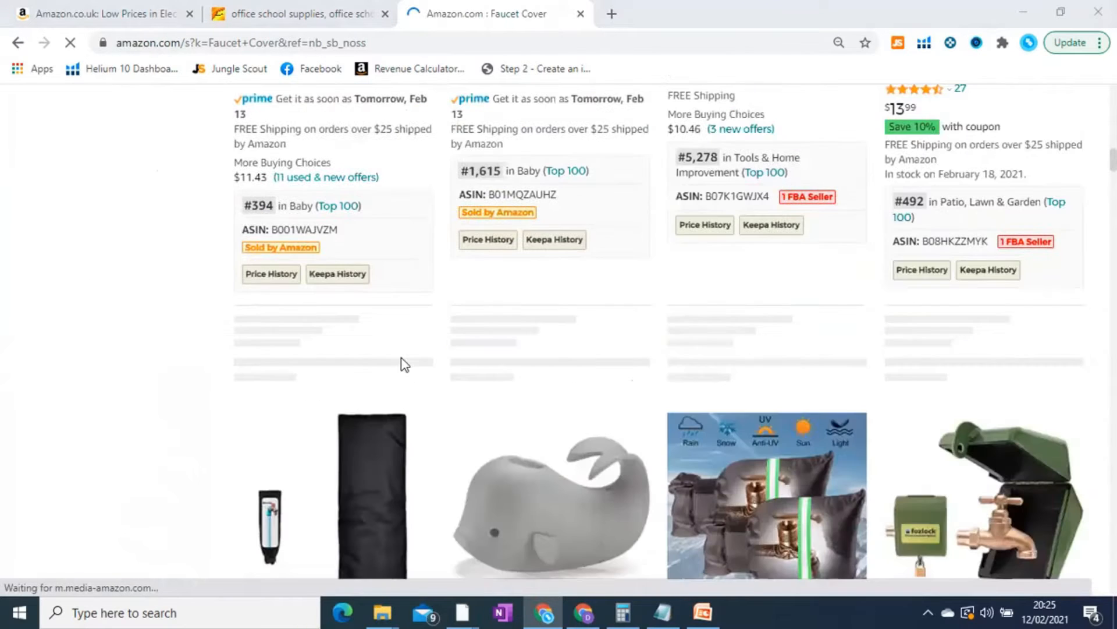
pyautogui.scroll(-4, 403, 363)
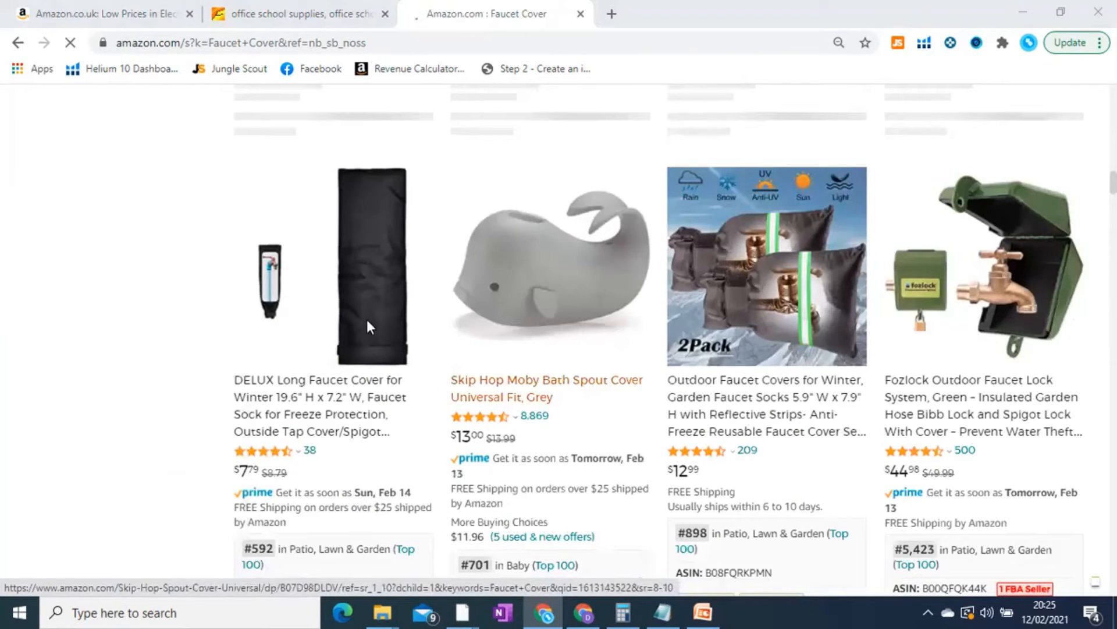
pyautogui.scroll(-5, 157, 308)
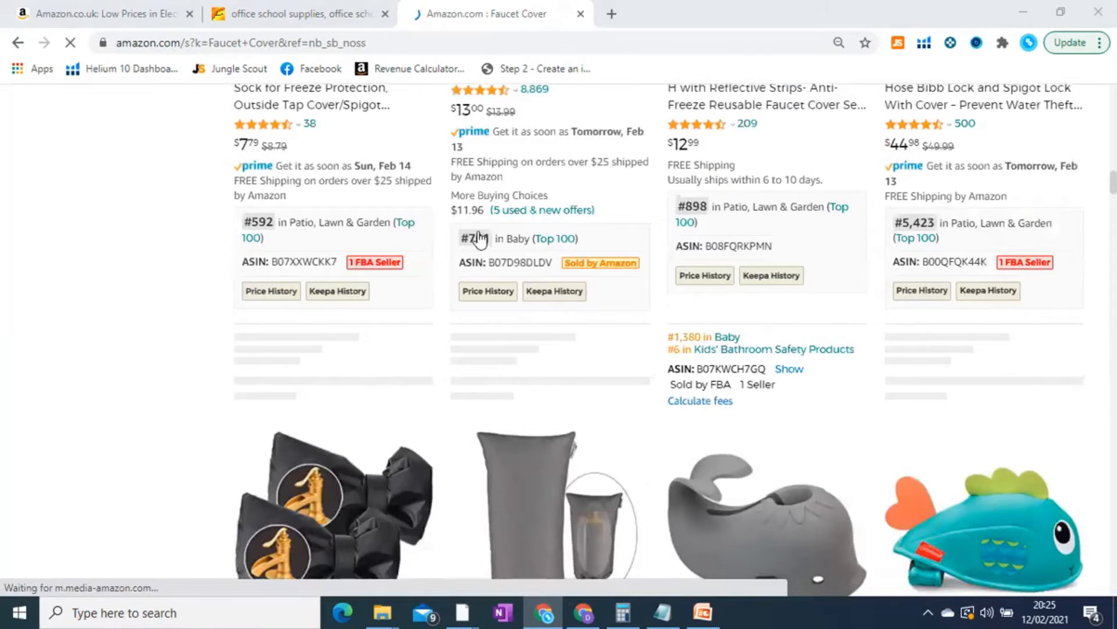
pyautogui.scroll(-4, 418, 278)
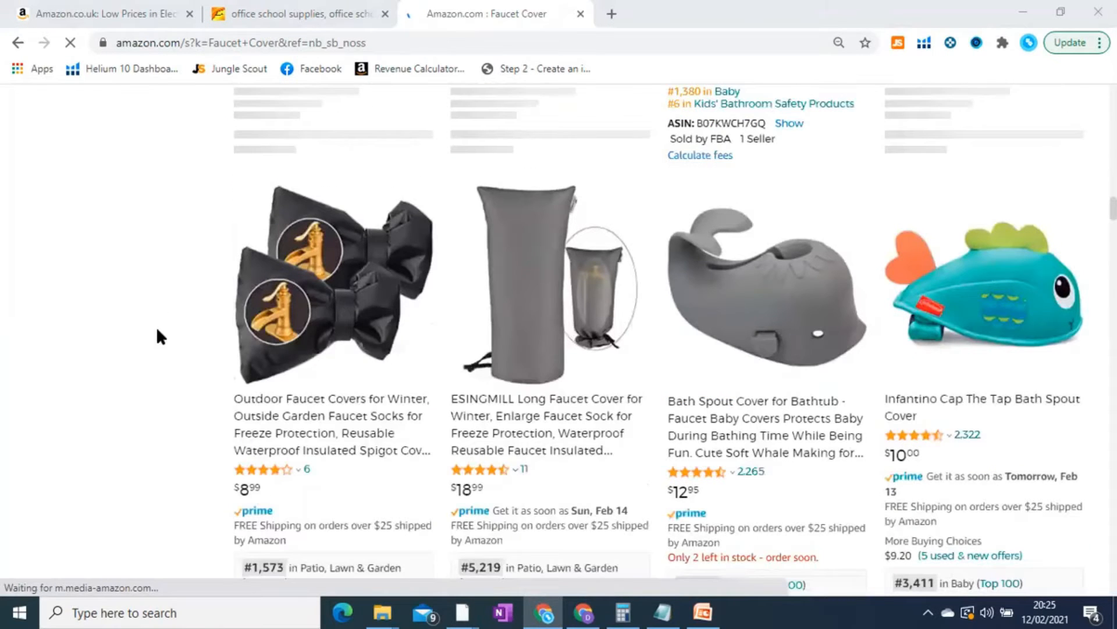
pyautogui.scroll(-7, 157, 330)
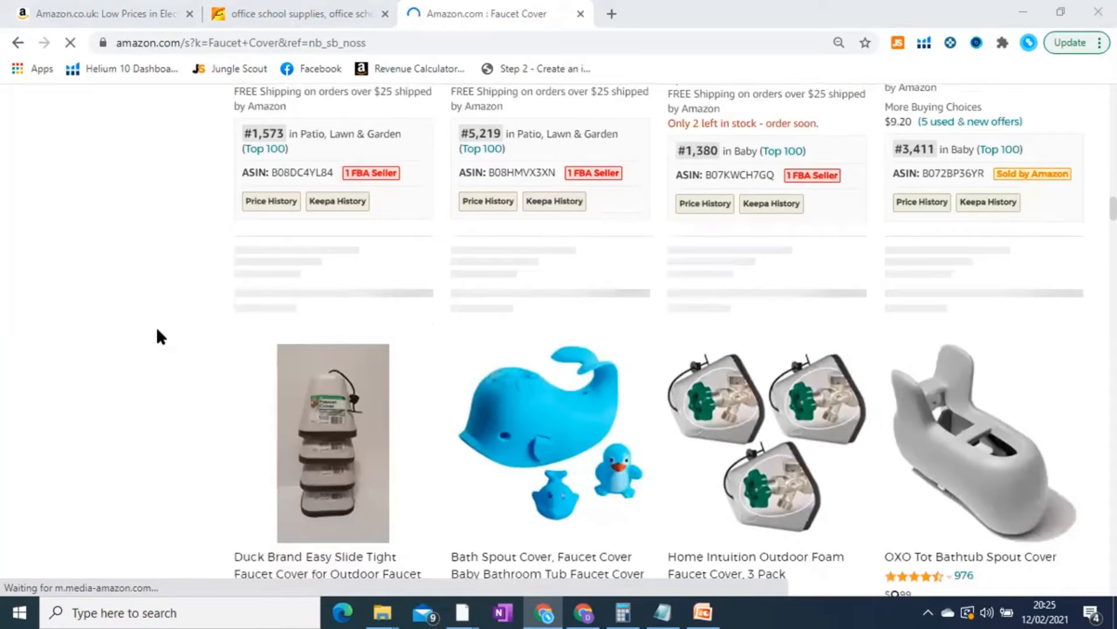
# Browse further through the Faucet Cover search results to check the remaining competitors' ranks, reviews and prices.
pyautogui.scroll(-10, 157, 330)
pyautogui.scroll(-2, 157, 330)
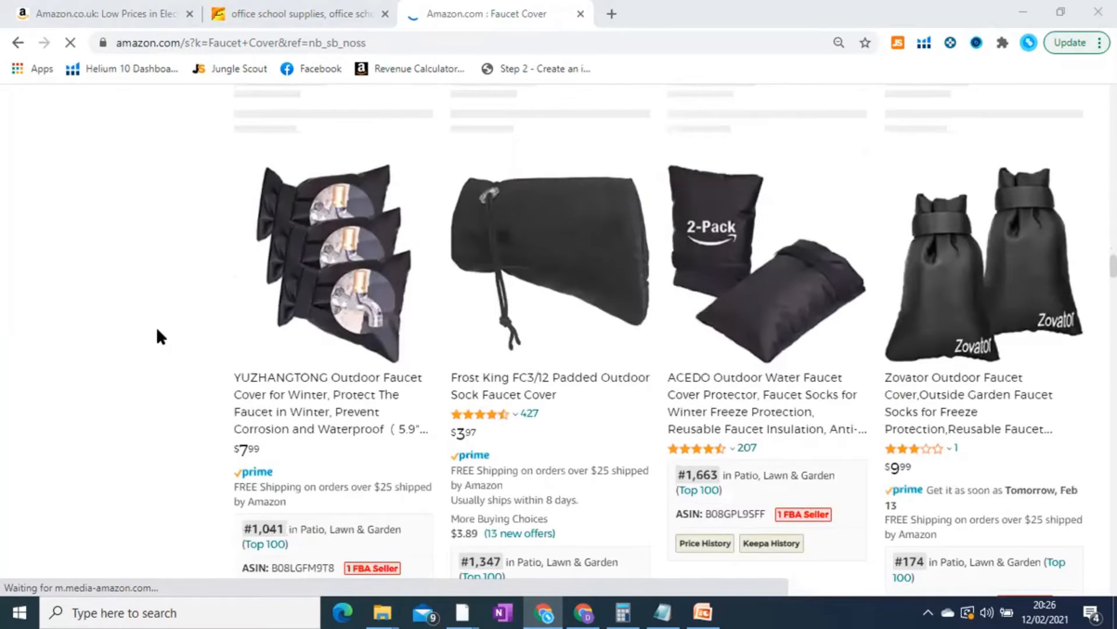
pyautogui.scroll(-10, 156, 327)
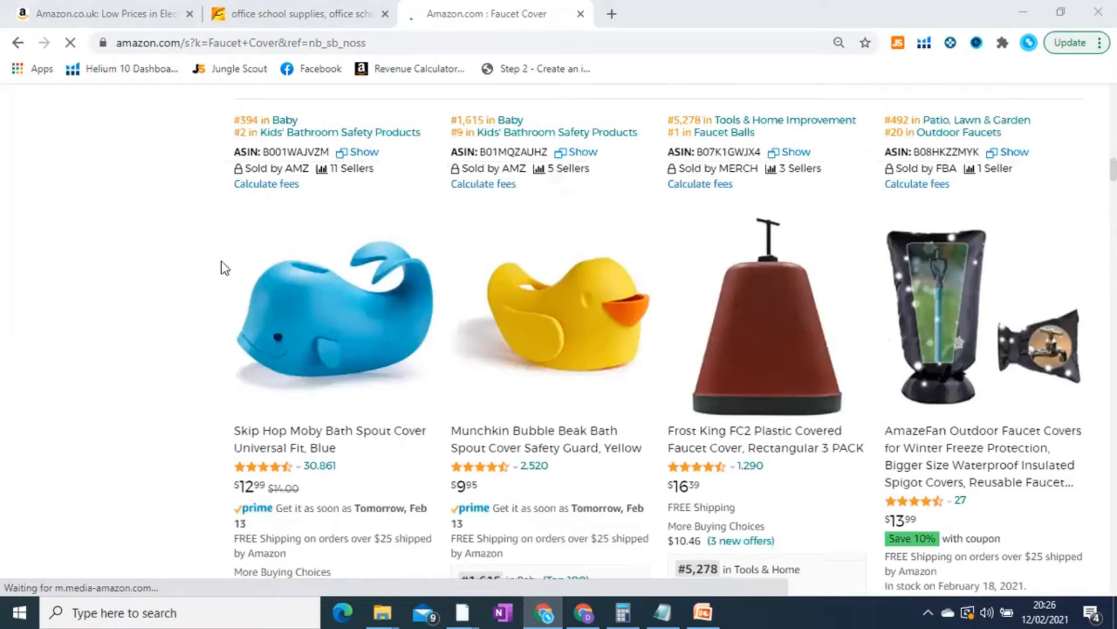
pyautogui.click(17, 47)
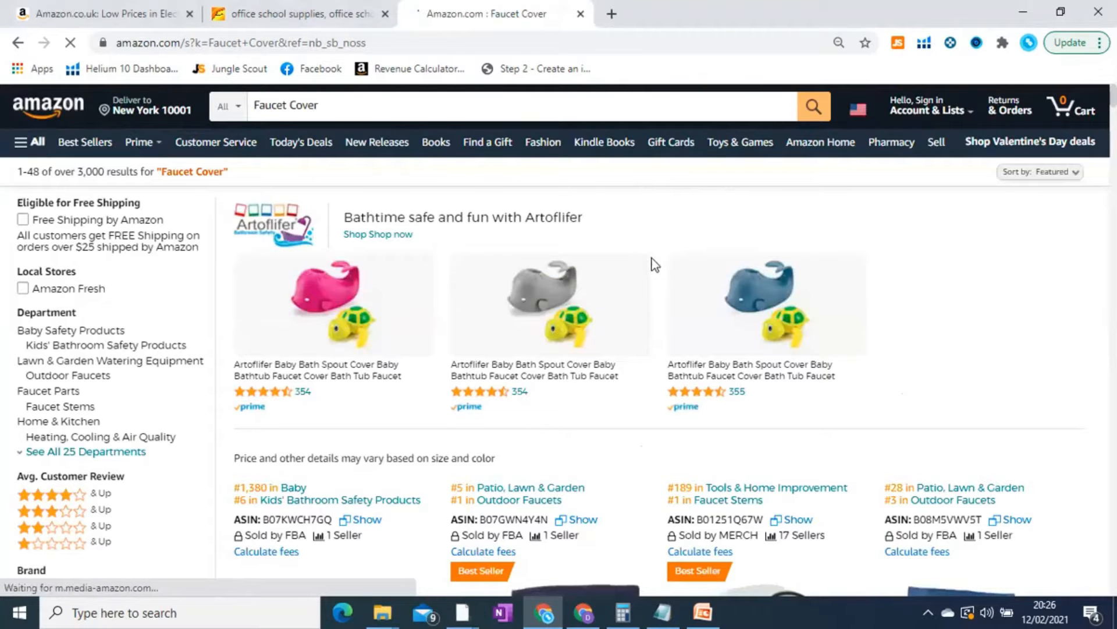
pyautogui.click(304, 10)
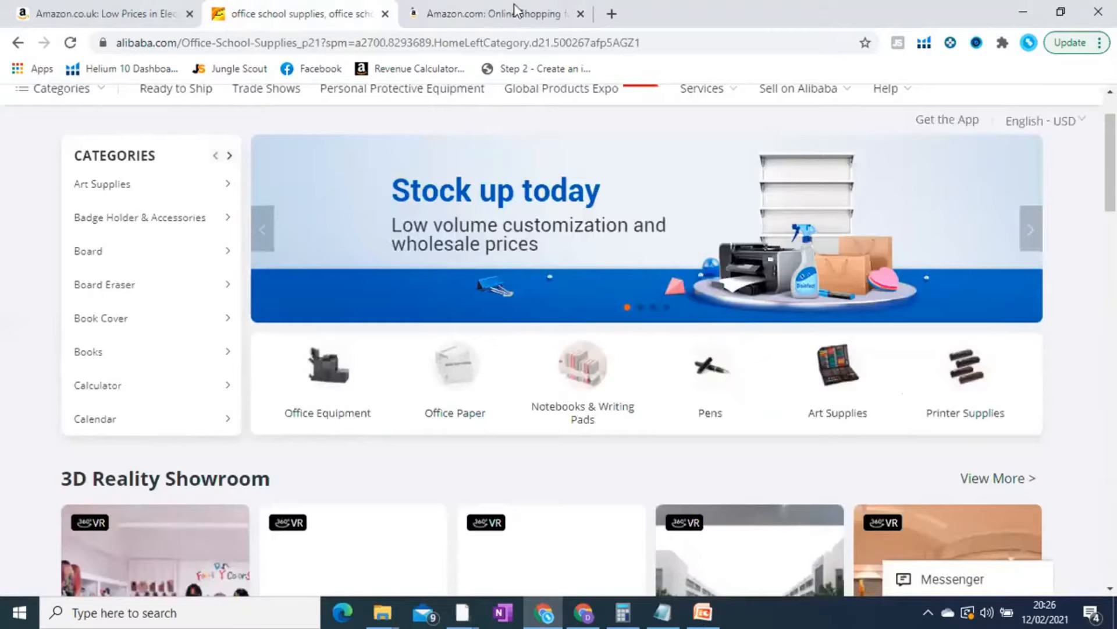
pyautogui.click(421, 12)
pyautogui.click(164, 6)
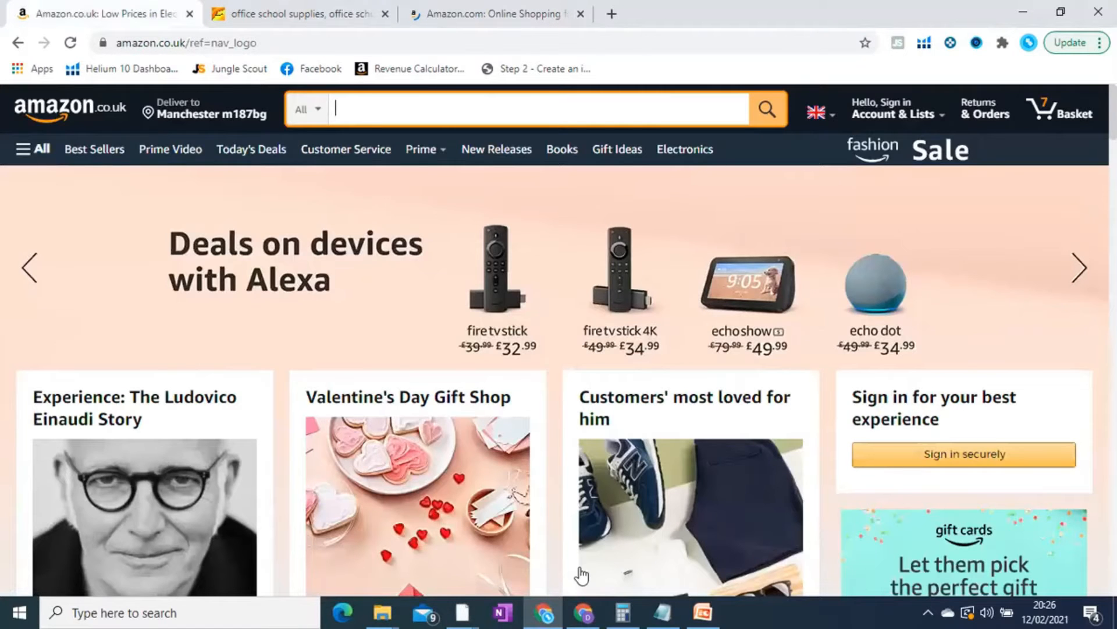
pyautogui.hotkey('ctrl', 'Tab')
pyautogui.click(583, 611)
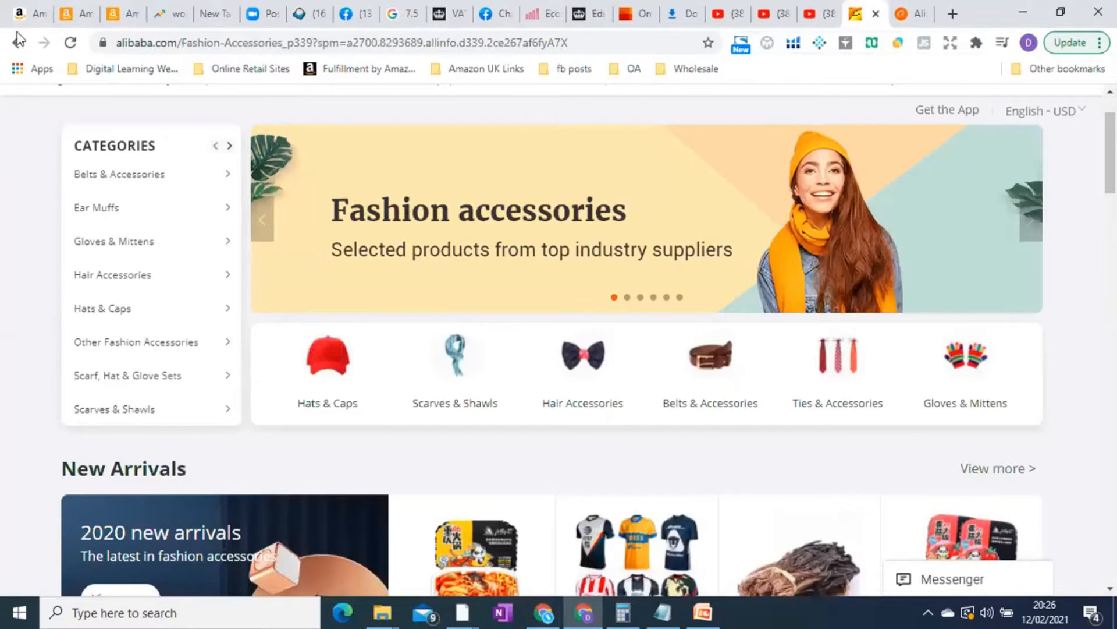
pyautogui.hotkey('alt', 'Tab')
pyautogui.hotkey('ctrl', 'Tab')
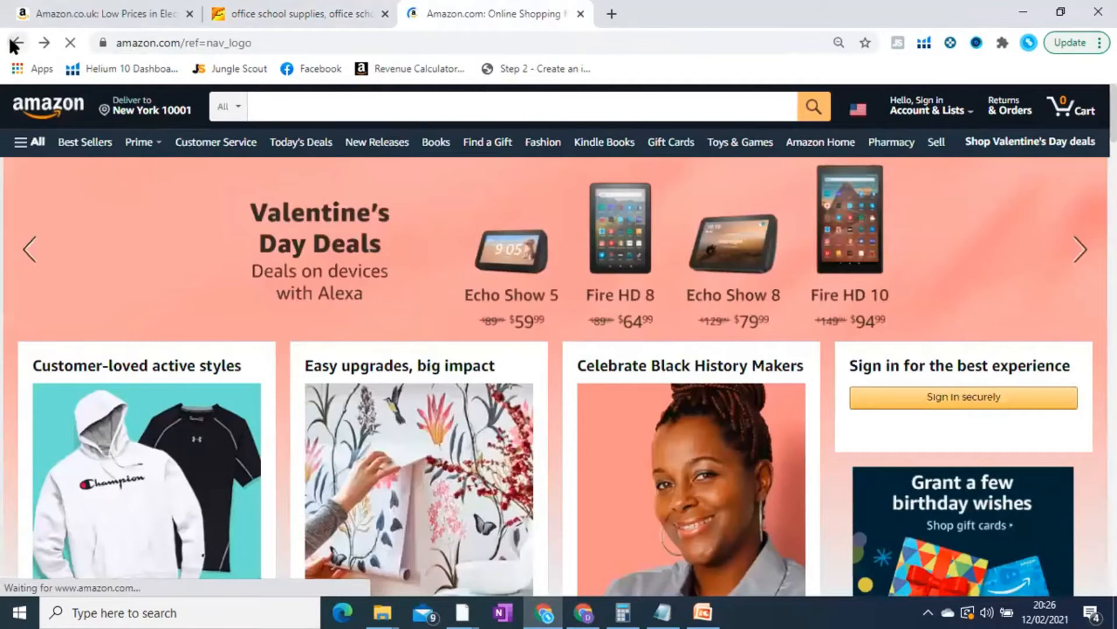
# Return to the LAMA Outside Faucet Cover listing and review its price and feature bullets again.
pyautogui.click(15, 43)
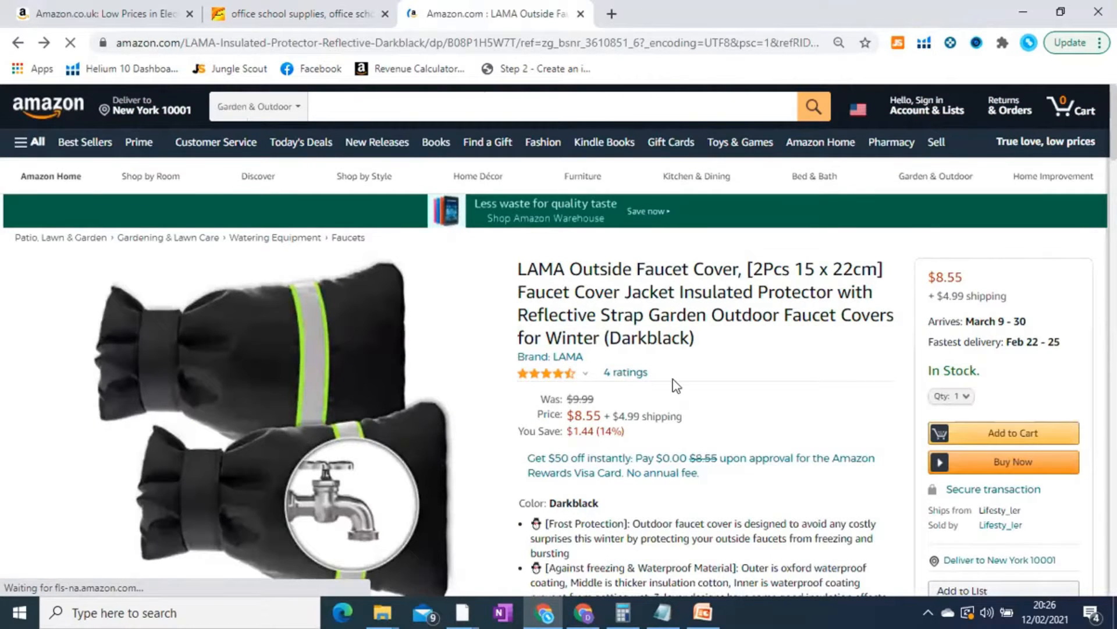
pyautogui.scroll(-4, 676, 380)
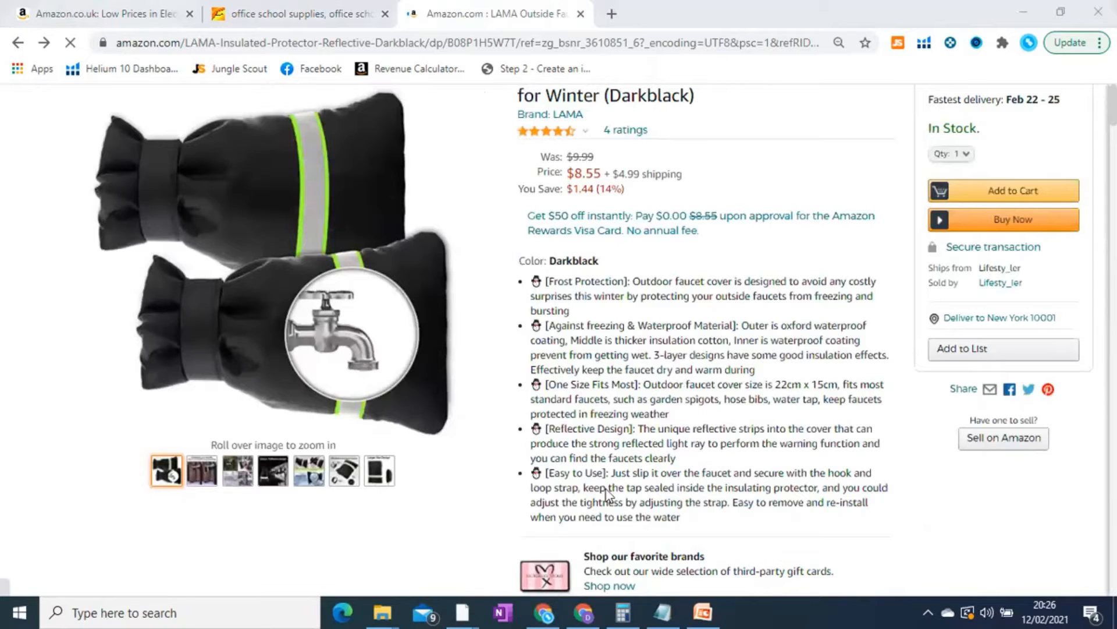
pyautogui.scroll(3, 608, 495)
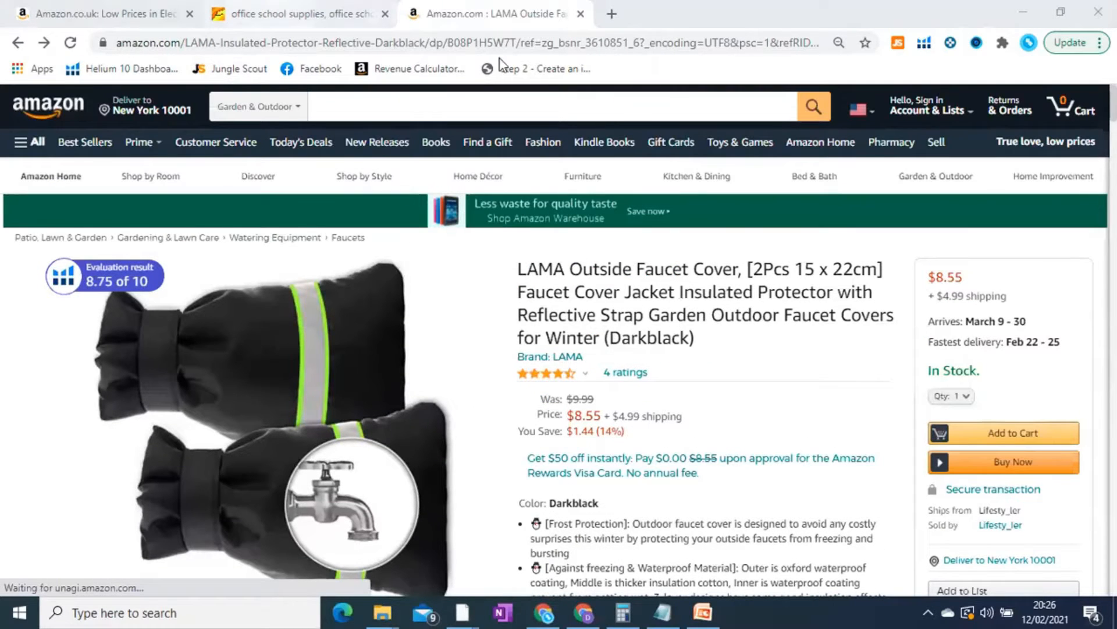
# Copy the LAMA faucet cover's ASIN, B08P1H5W7T, from the listing's web address.
pyautogui.doubleClick(561, 43)
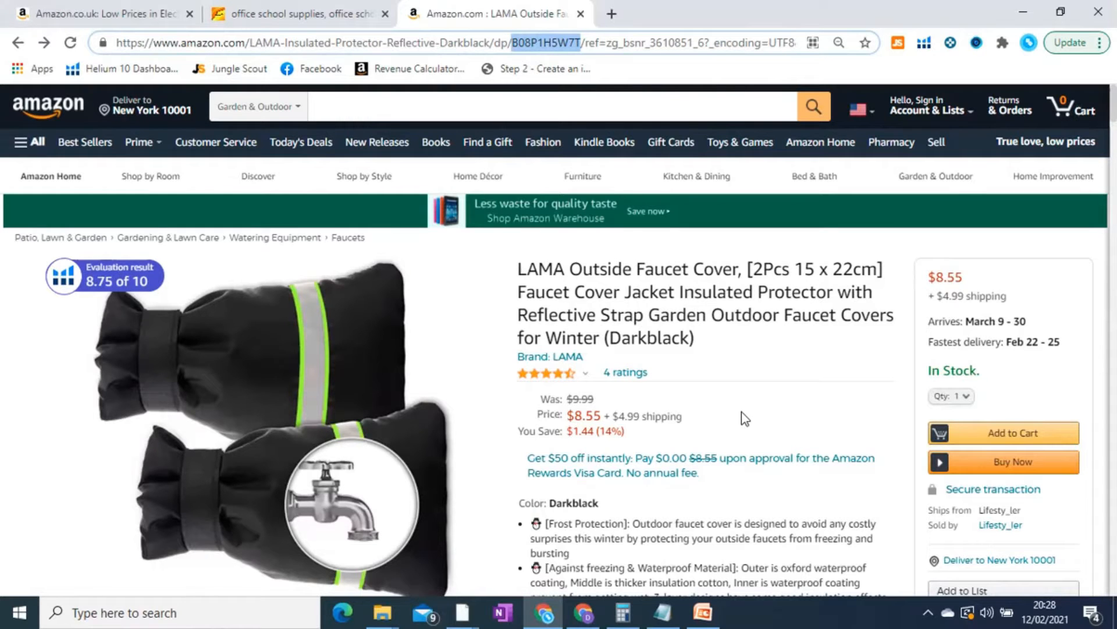
pyautogui.click(520, 568)
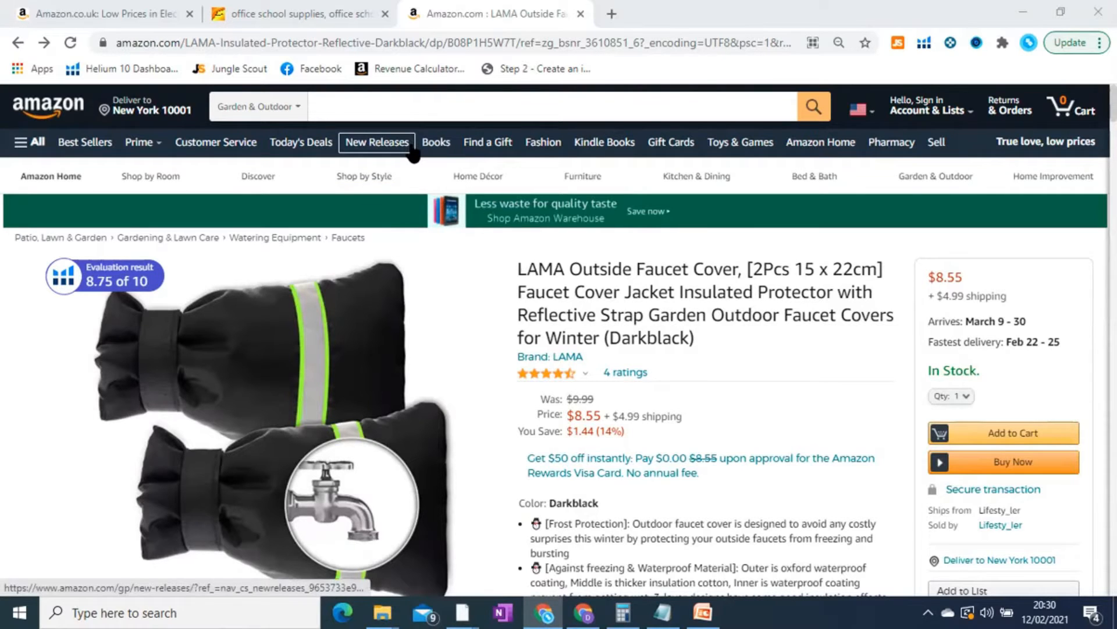
pyautogui.doubleClick(495, 41)
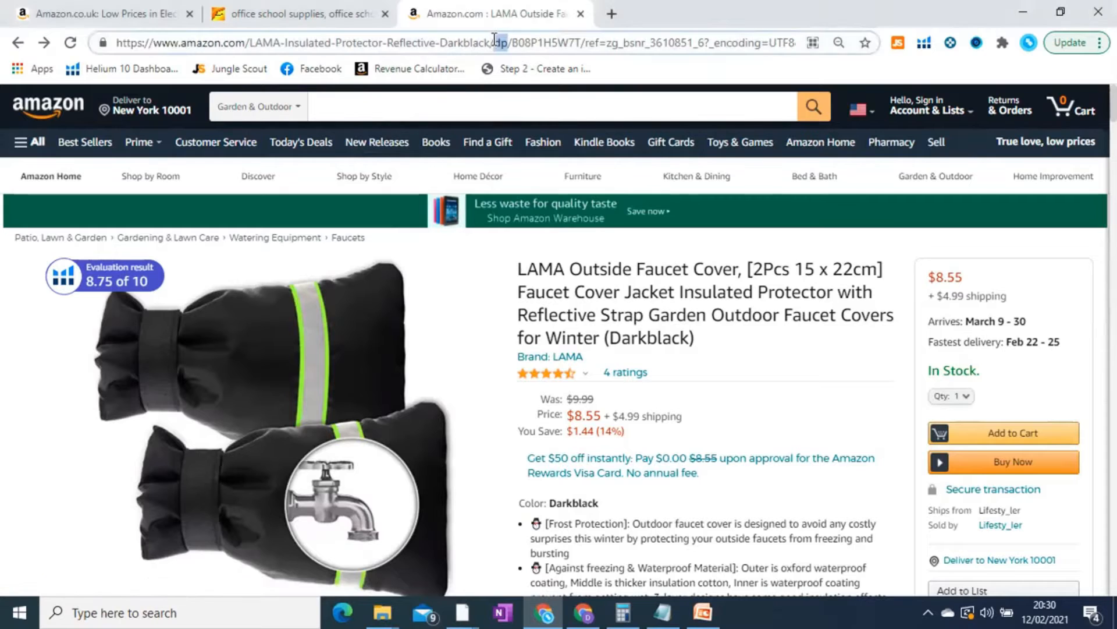
pyautogui.doubleClick(540, 42)
pyautogui.hotkey('ctrl', 'c')
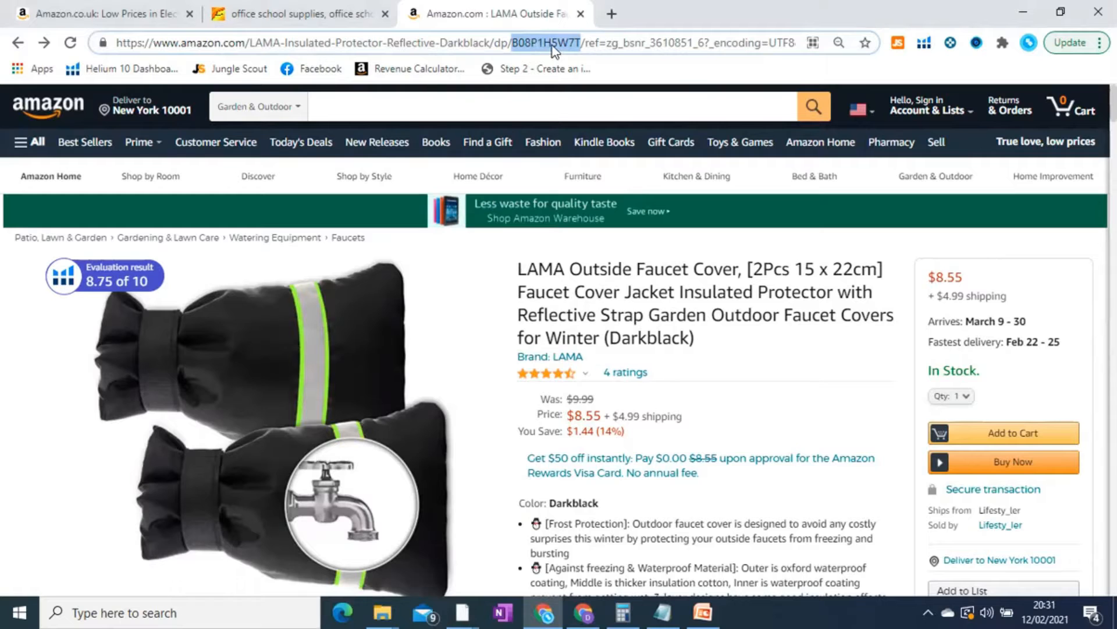
# Open Helium 10 and Jungle Scout in separate tabs, and go to Helium 10's Cerebro Reverse ASIN Lookup.
pyautogui.click(612, 14)
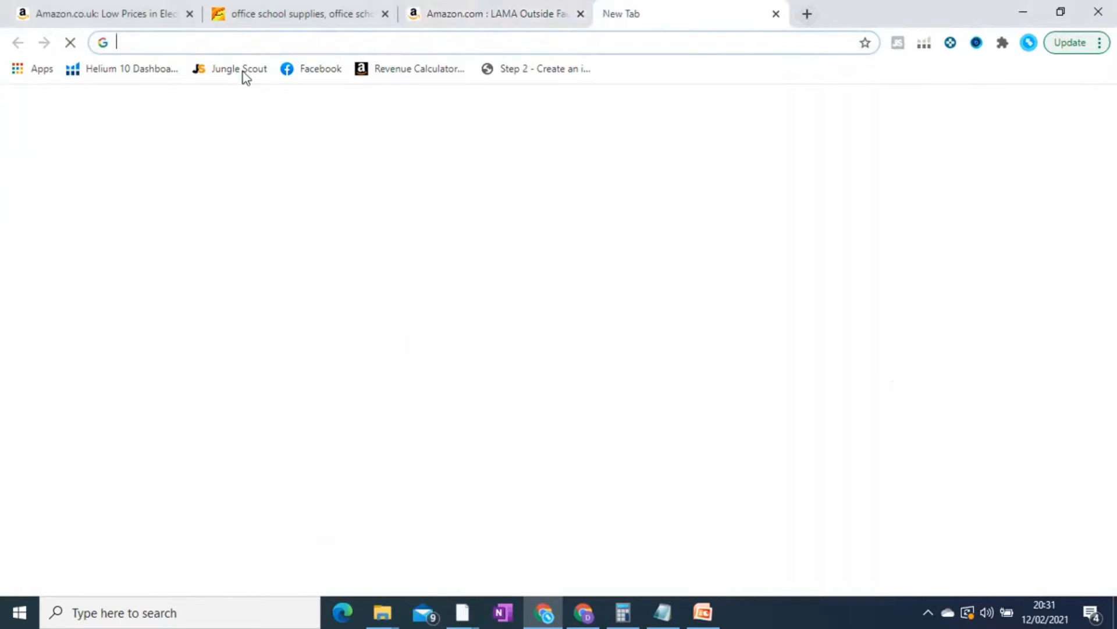
pyautogui.click(138, 71)
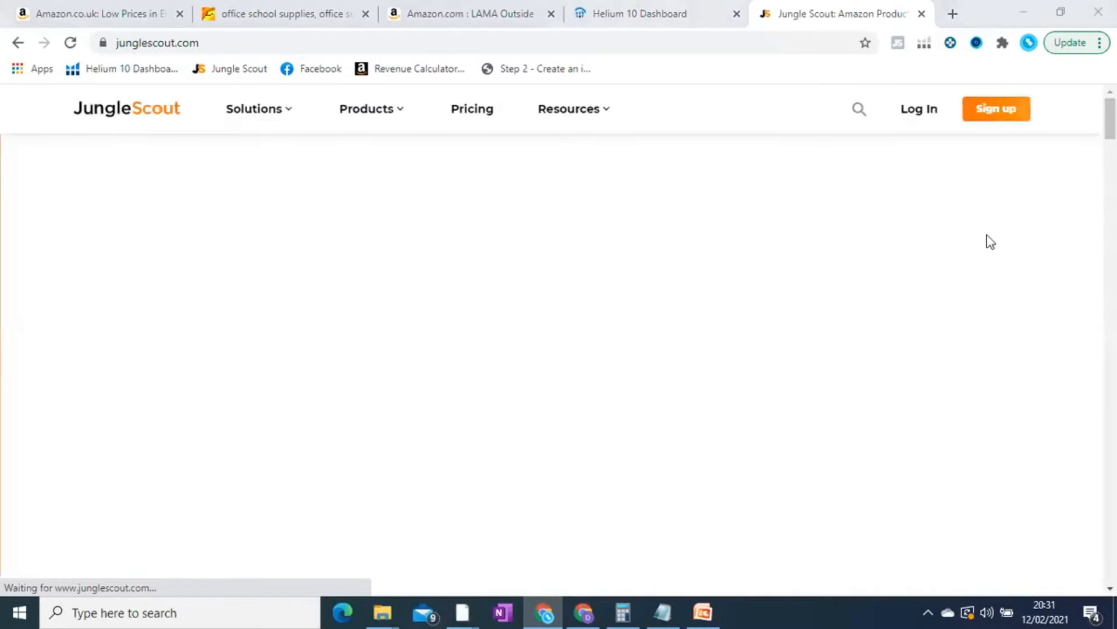
pyautogui.hotkey('ctrl', 'shift', 'Tab')
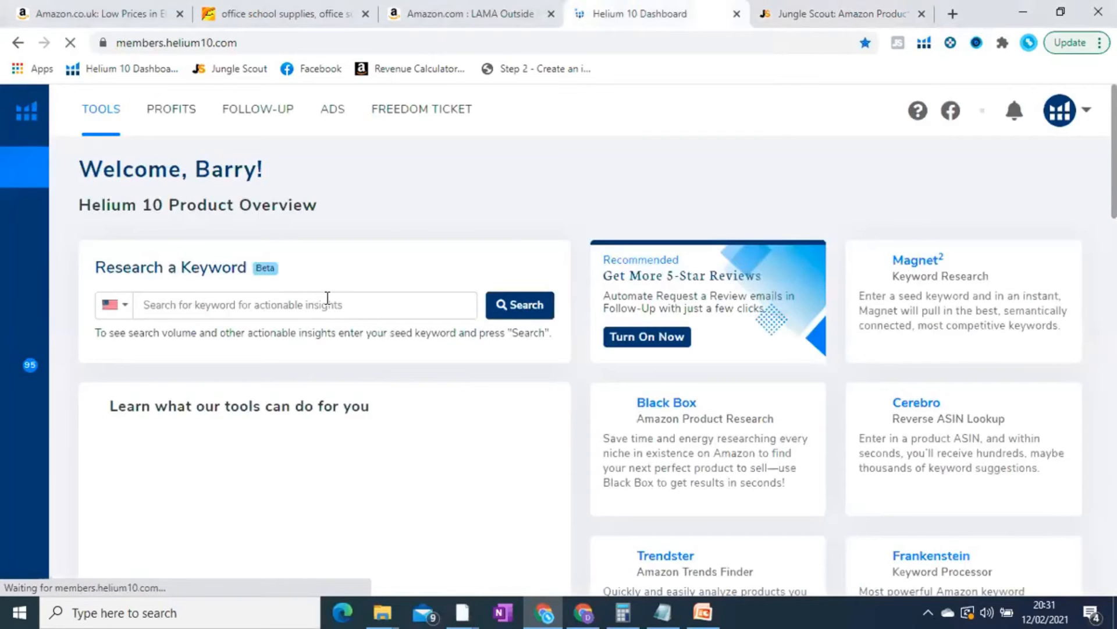
pyautogui.moveTo(7, 288)
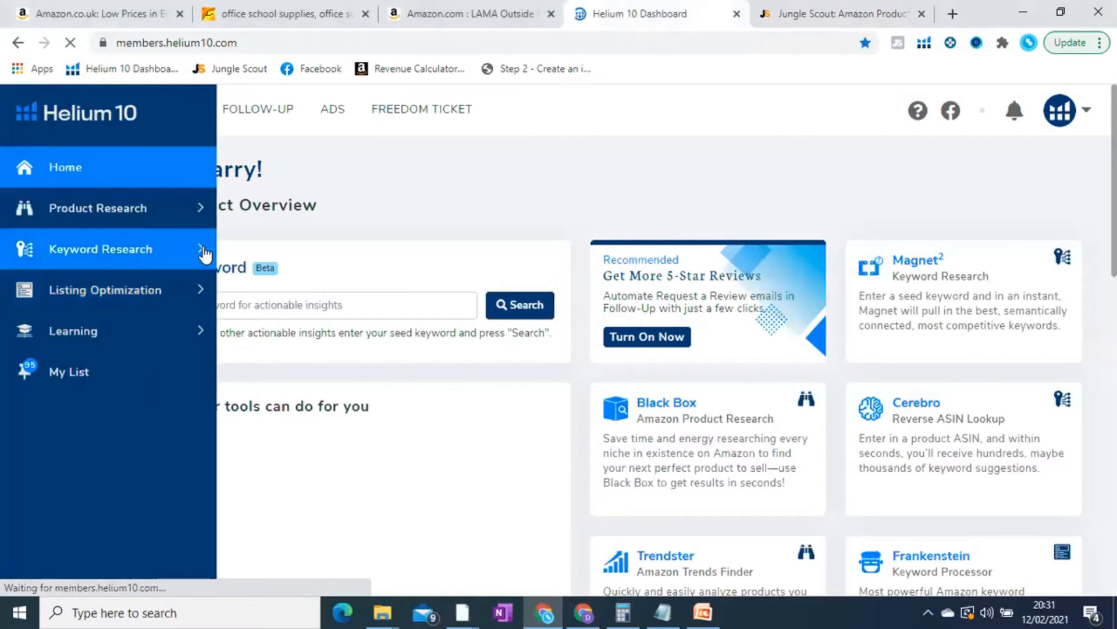
pyautogui.click(203, 249)
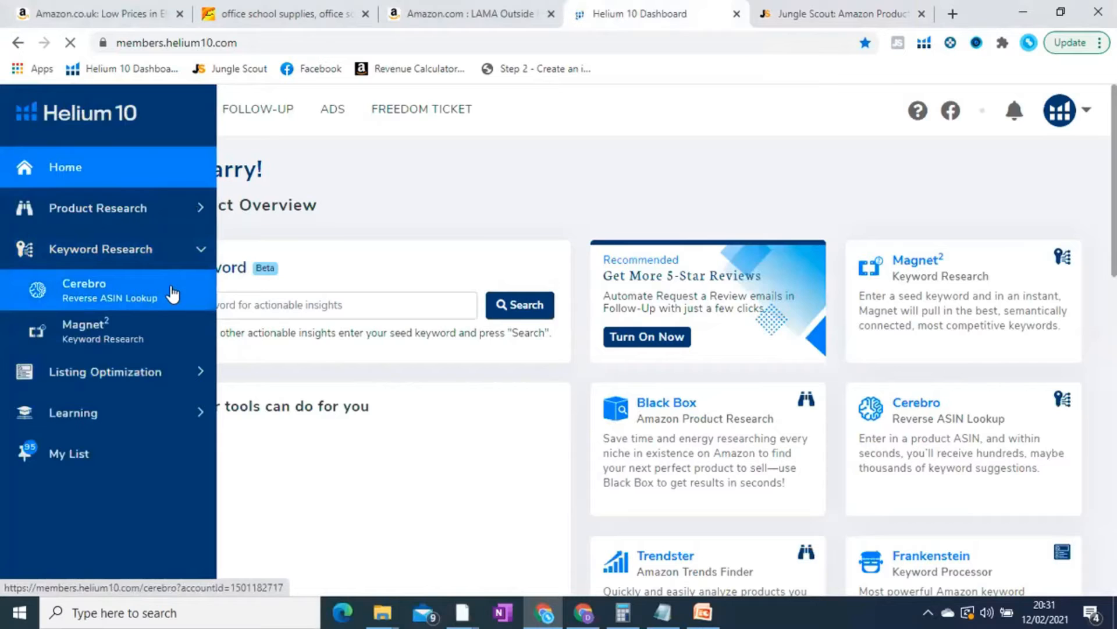
pyautogui.click(172, 294)
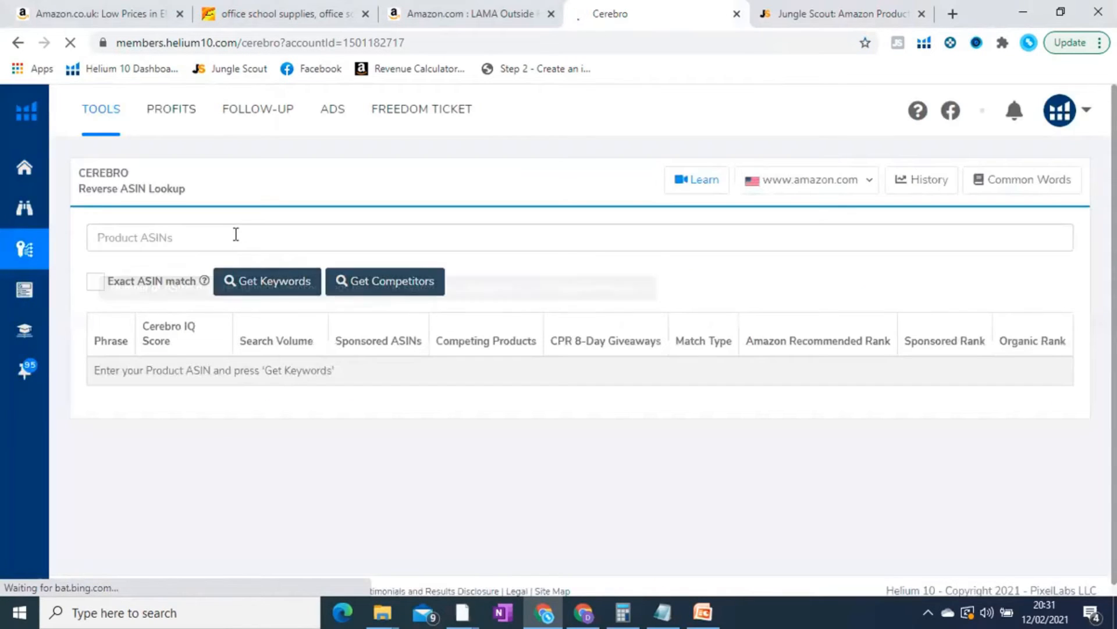
pyautogui.click(236, 234)
pyautogui.hotkey('ctrl', 'v')
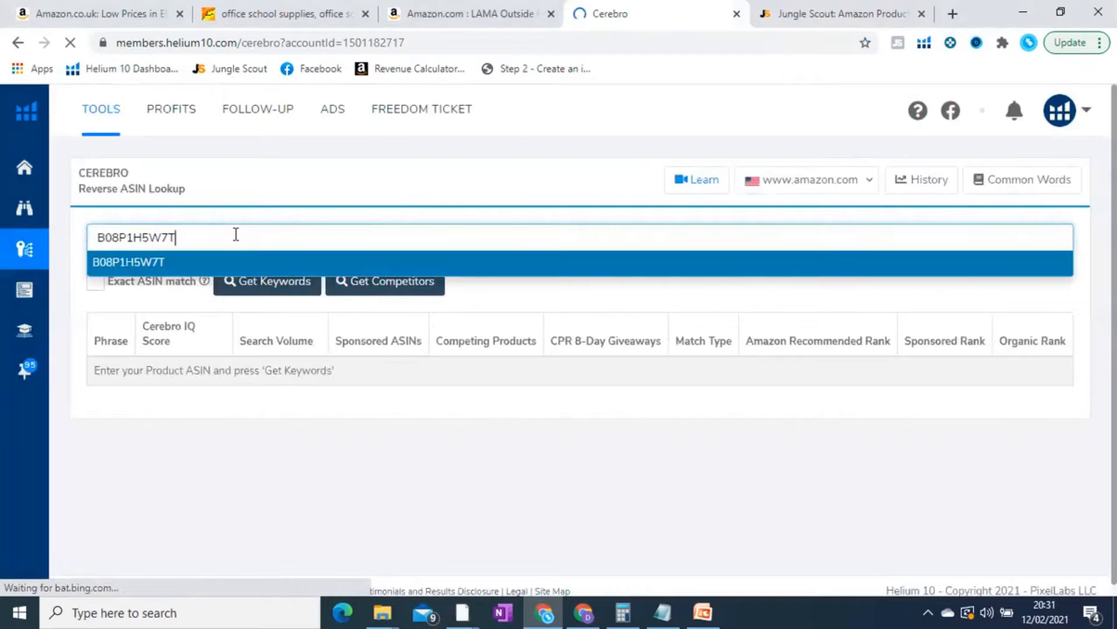
pyautogui.click(352, 262)
pyautogui.click(288, 294)
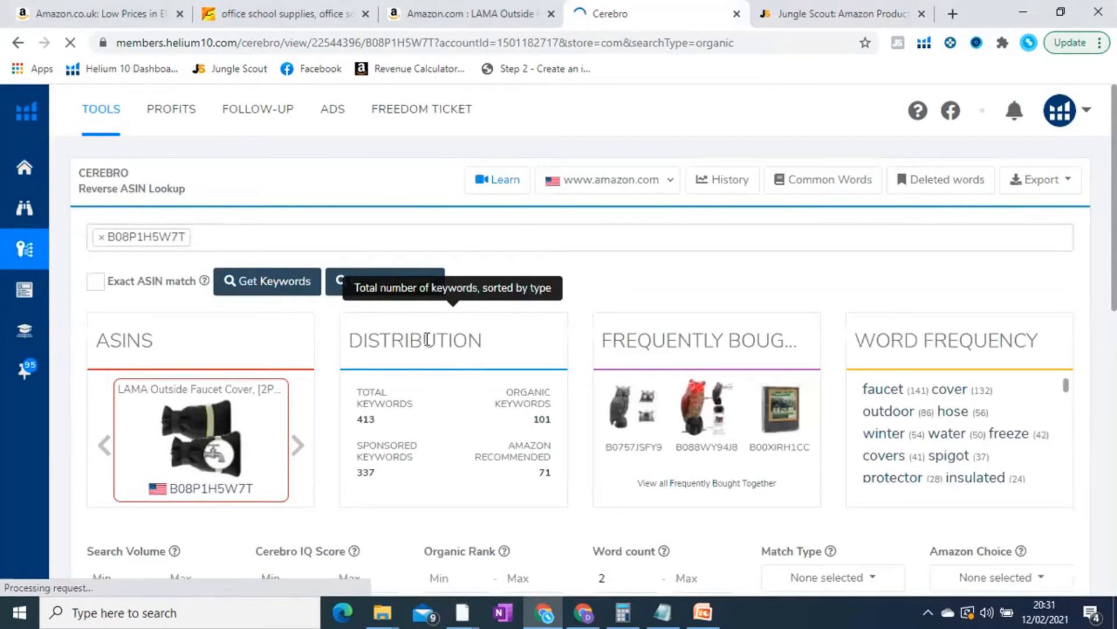
# Sort the Cerebro keyword results by search volume from high to low.
pyautogui.scroll(-4, 627, 294)
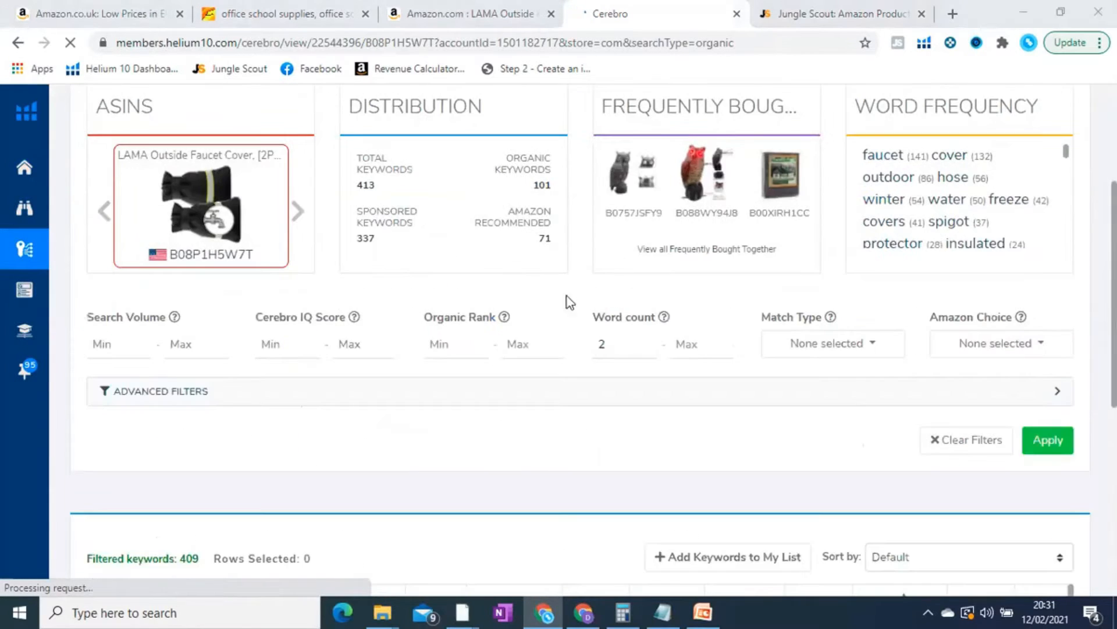
pyautogui.scroll(-7, 498, 309)
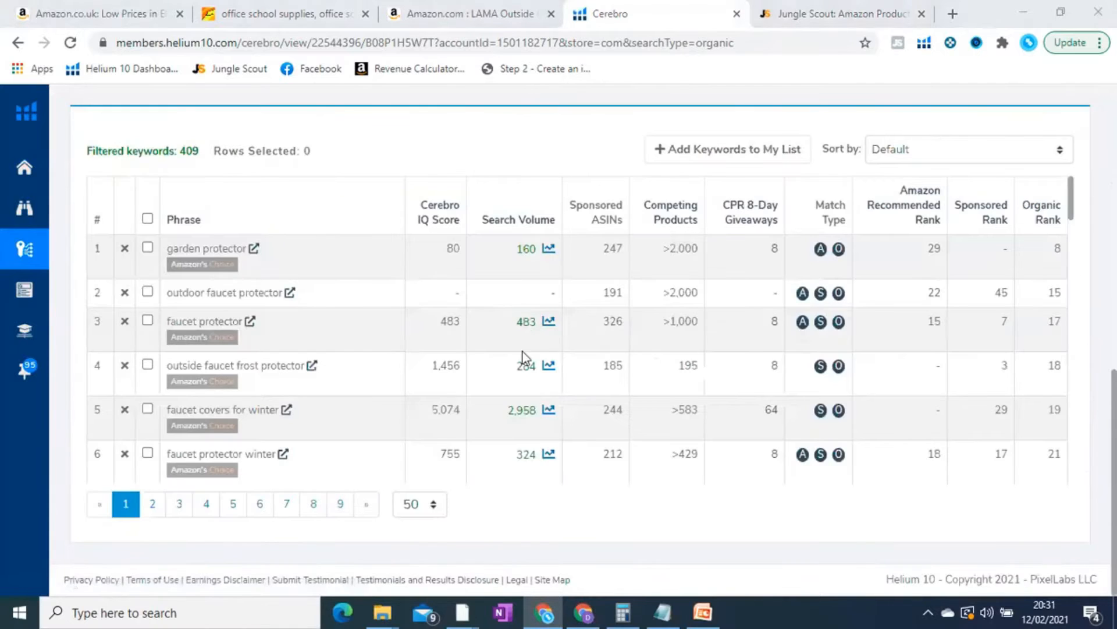
pyautogui.scroll(1, 509, 369)
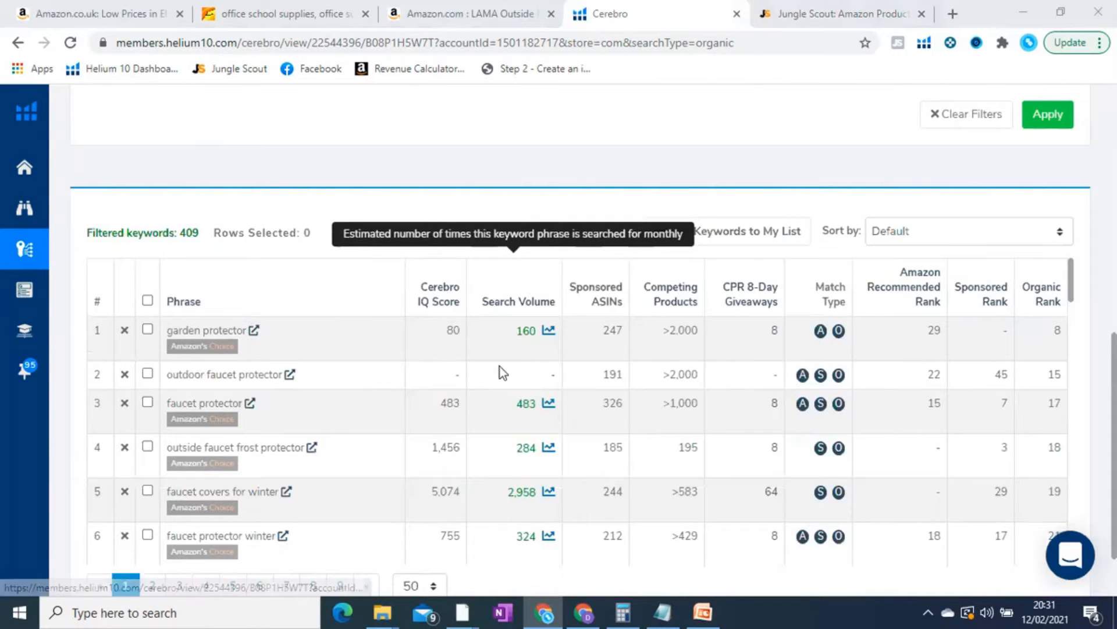
pyautogui.moveTo(517, 306)
pyautogui.click(515, 301)
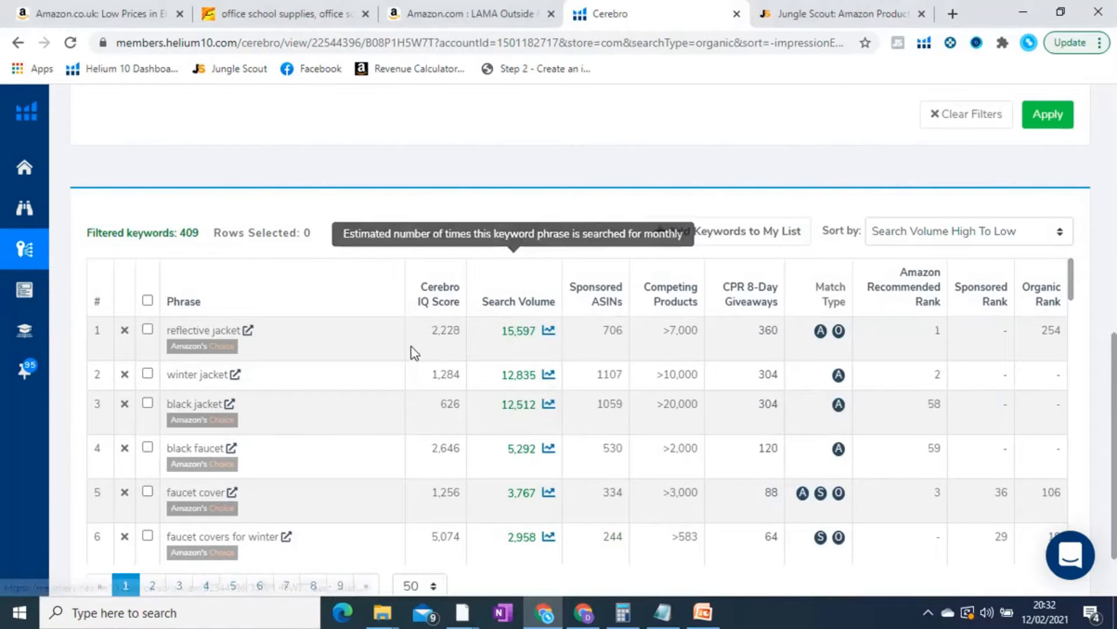
# Highlight the "reflective jacket" phrase and its monthly search volume in the keyword results.
pyautogui.tripleClick(192, 330)
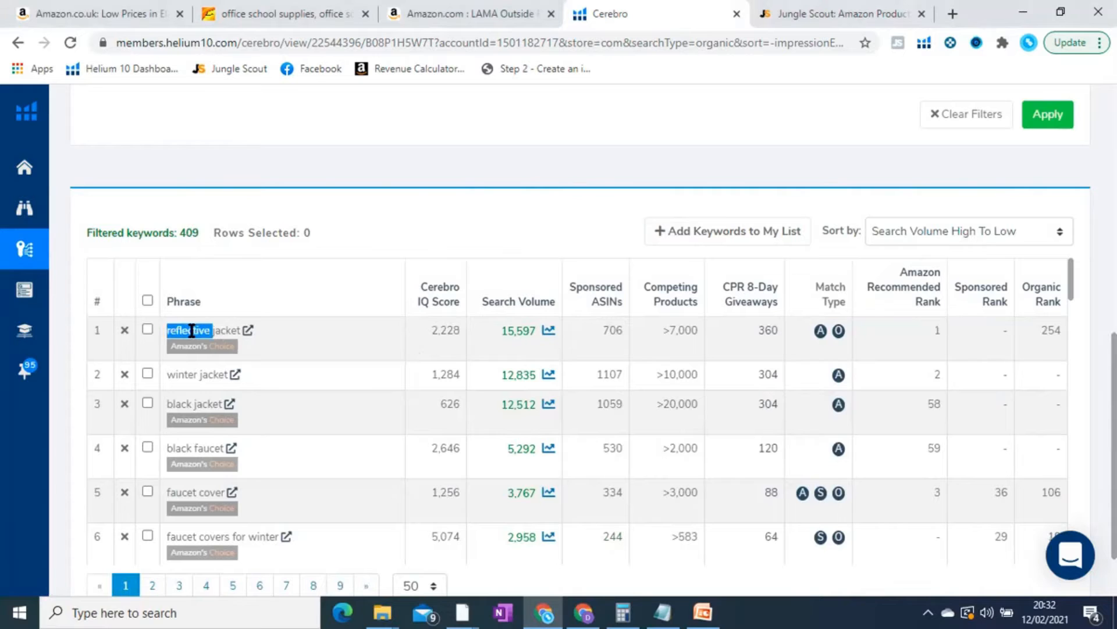
pyautogui.tripleClick(192, 331)
pyautogui.doubleClick(509, 327)
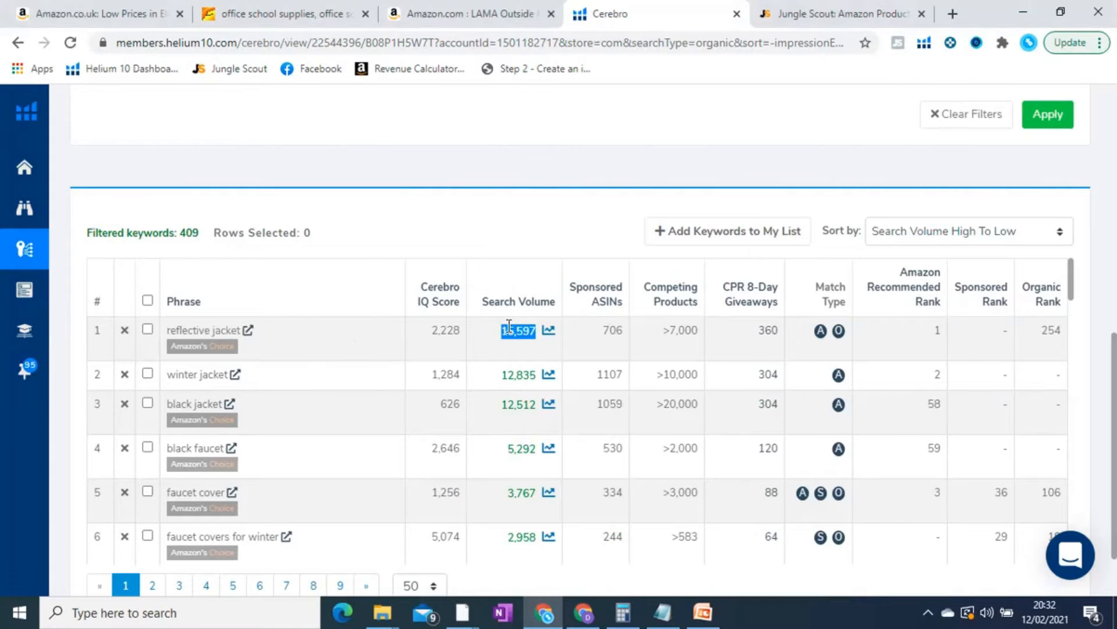
pyautogui.tripleClick(205, 327)
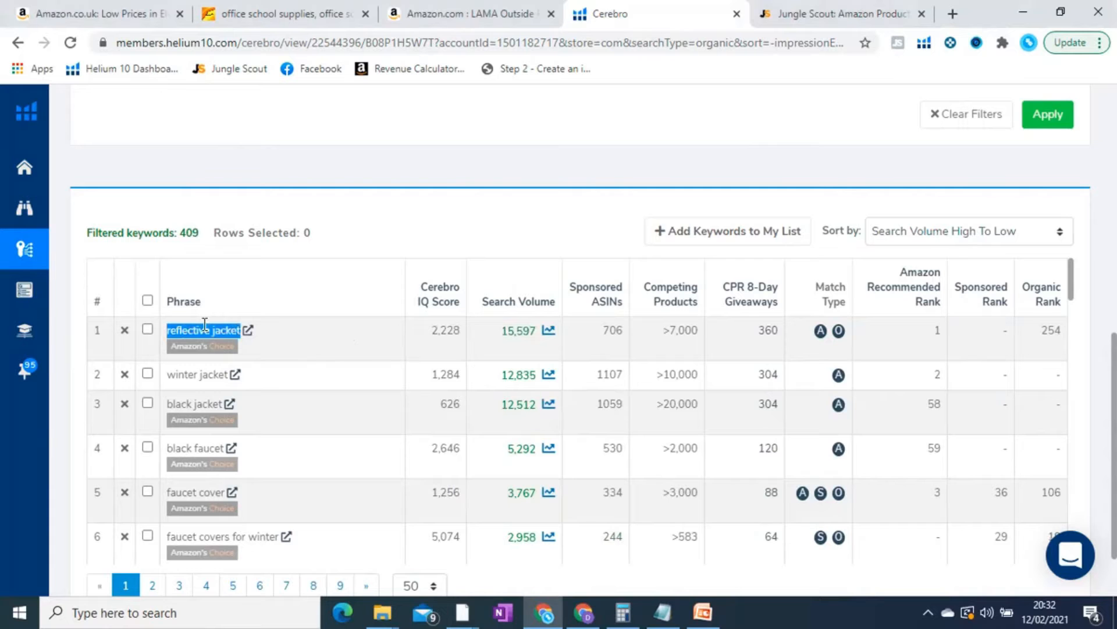
# Compare the LAMA listing with the Cerebro phrases, highlighting "black jacket" and "black faucet" to judge their relevance.
pyautogui.click(469, 13)
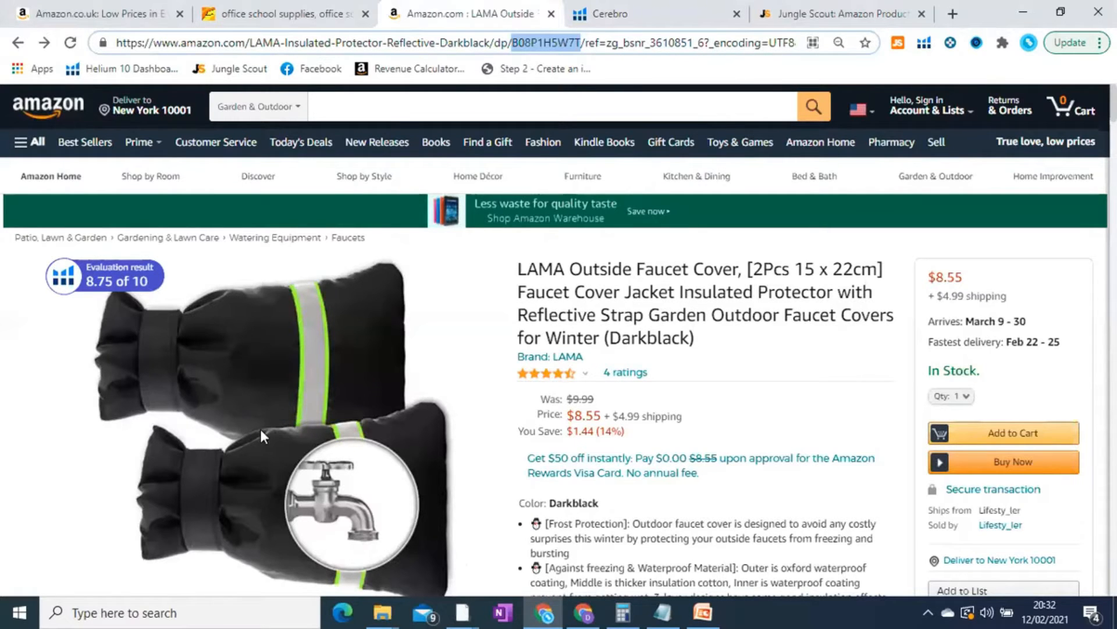
pyautogui.hotkey('ctrl', 'Tab')
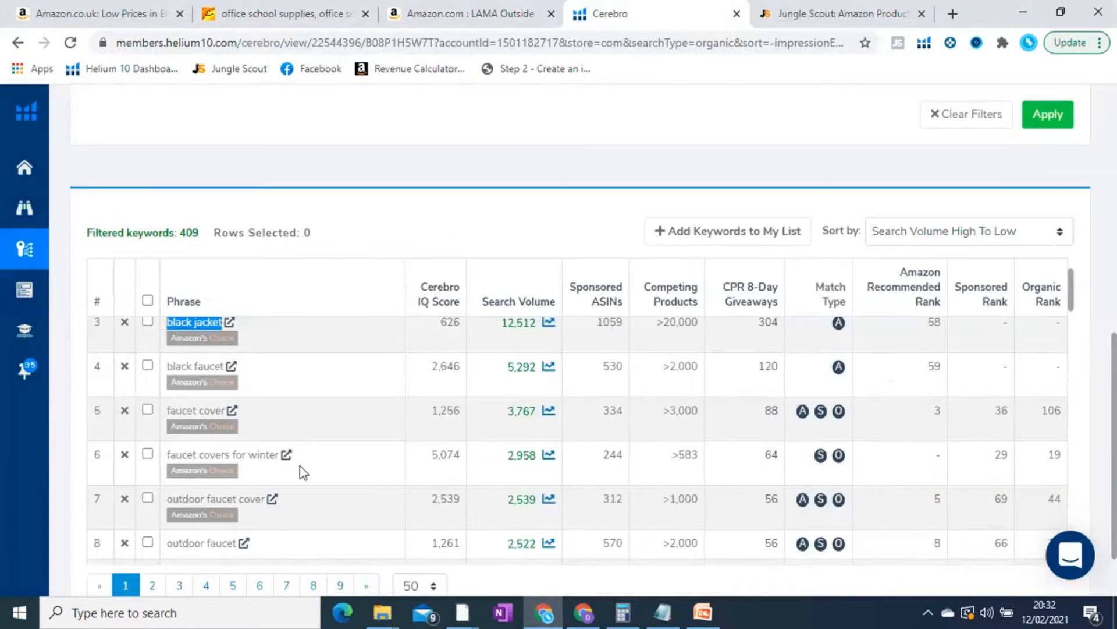
pyautogui.scroll(2, 299, 465)
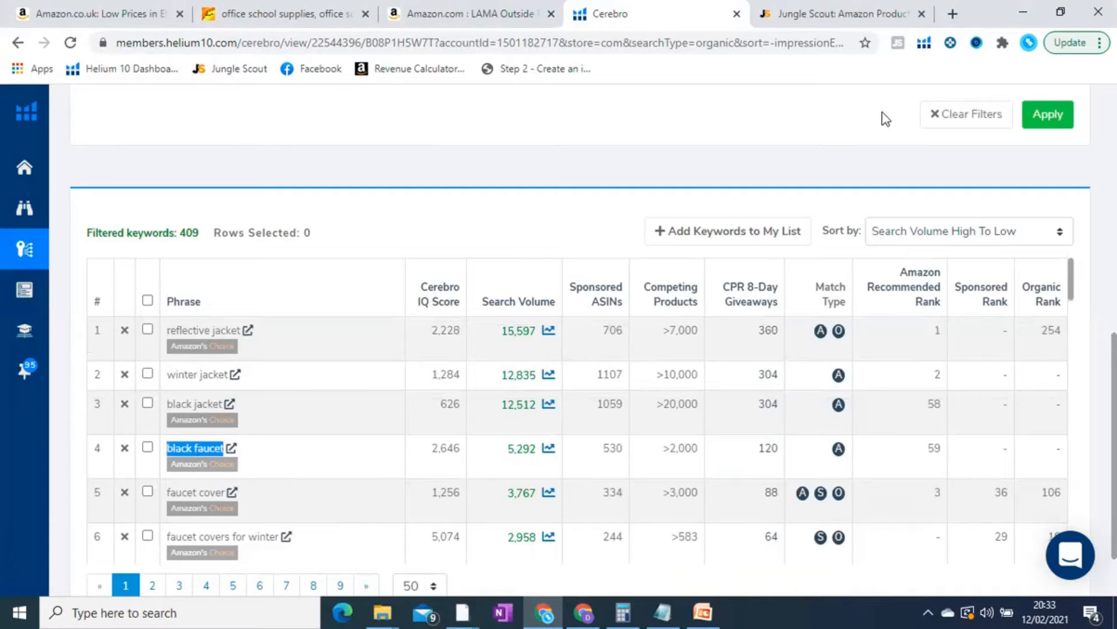
# View the Jungle Scout home page and the LAMA listing, and return to the Cerebro keyword results.
pyautogui.click(795, 16)
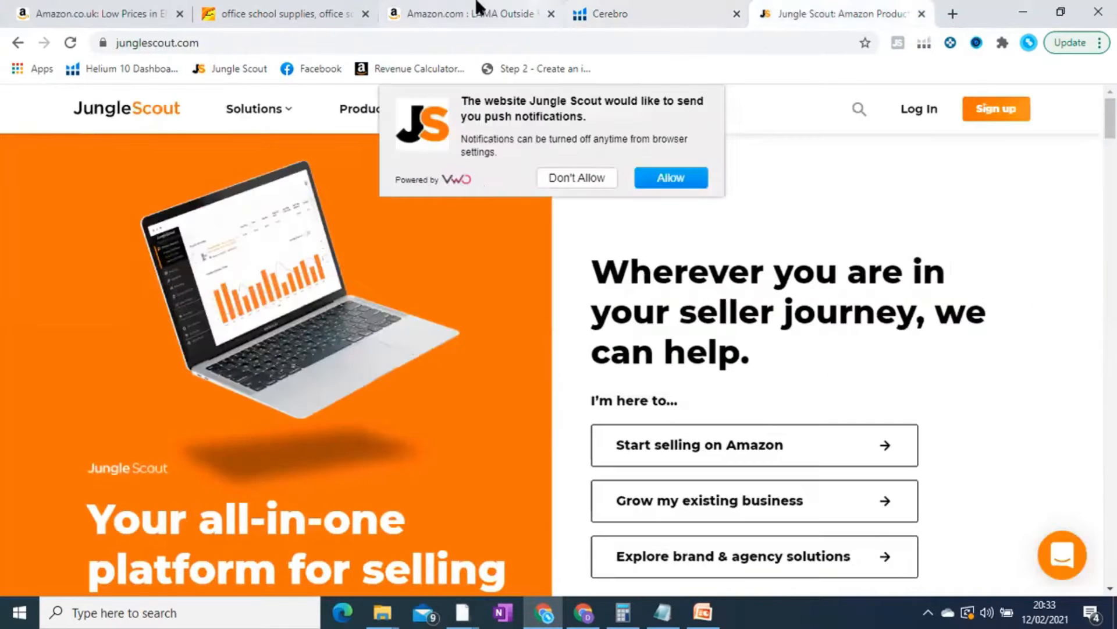
pyautogui.click(471, 14)
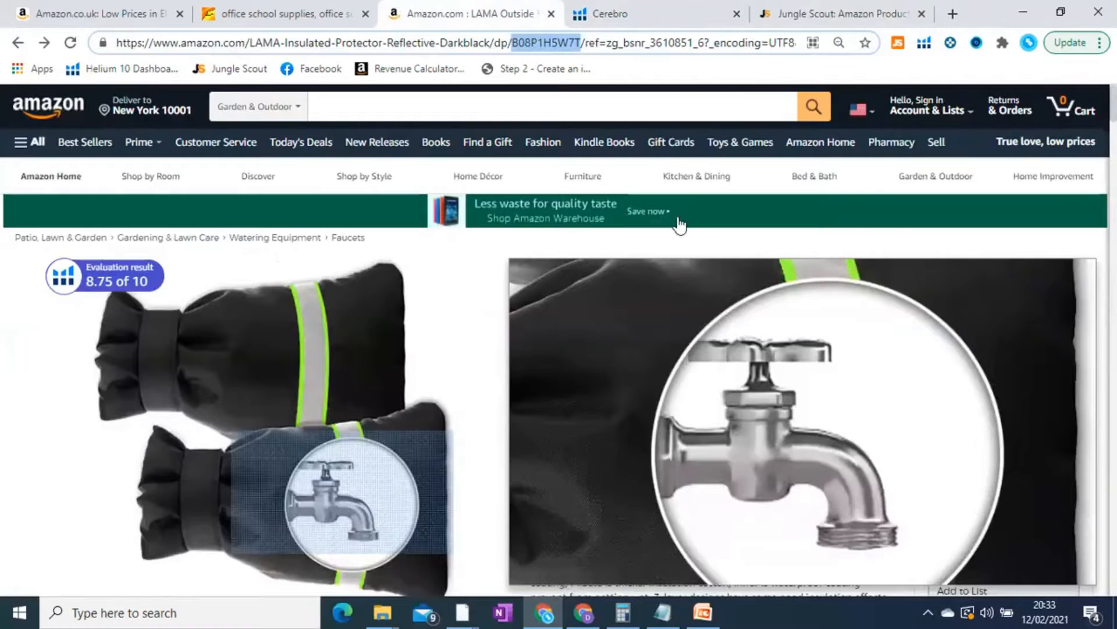
pyautogui.hotkey('ctrl', 'Tab')
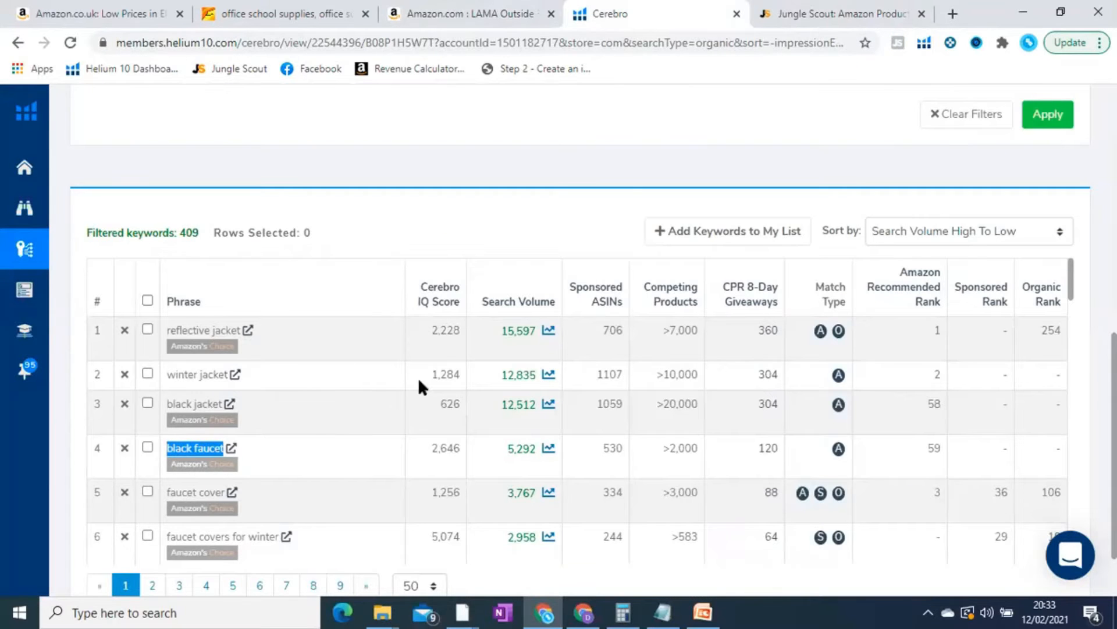
# Highlight the "faucet cover" phrase in Cerebro, return to Amazon's home page and search all departments for "faucet cover".
pyautogui.tripleClick(192, 492)
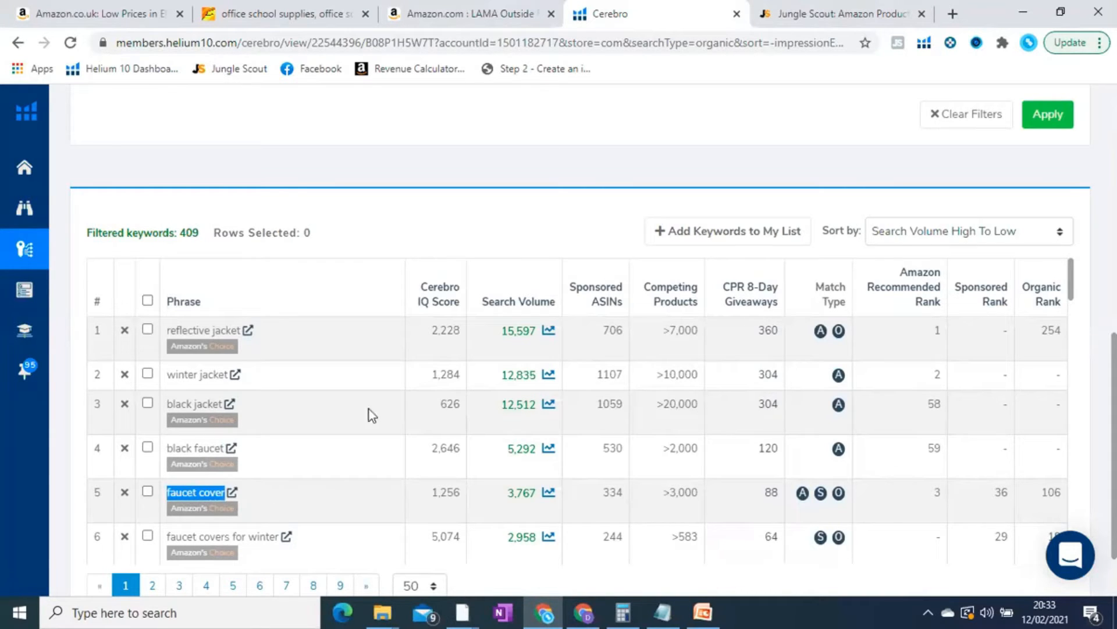
pyautogui.click(451, 13)
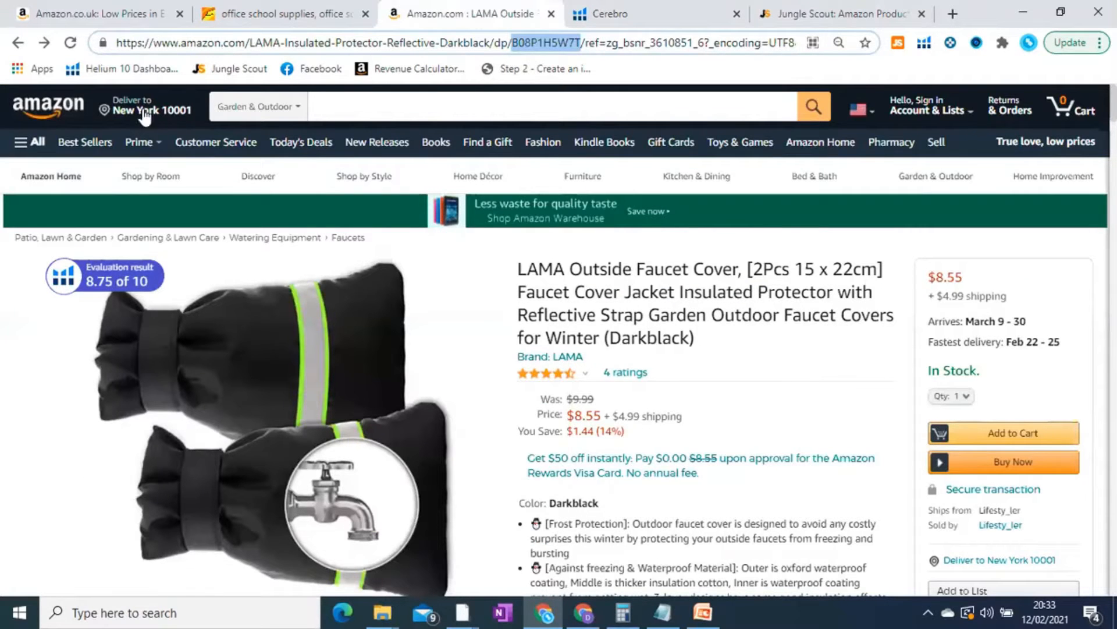
pyautogui.click(342, 106)
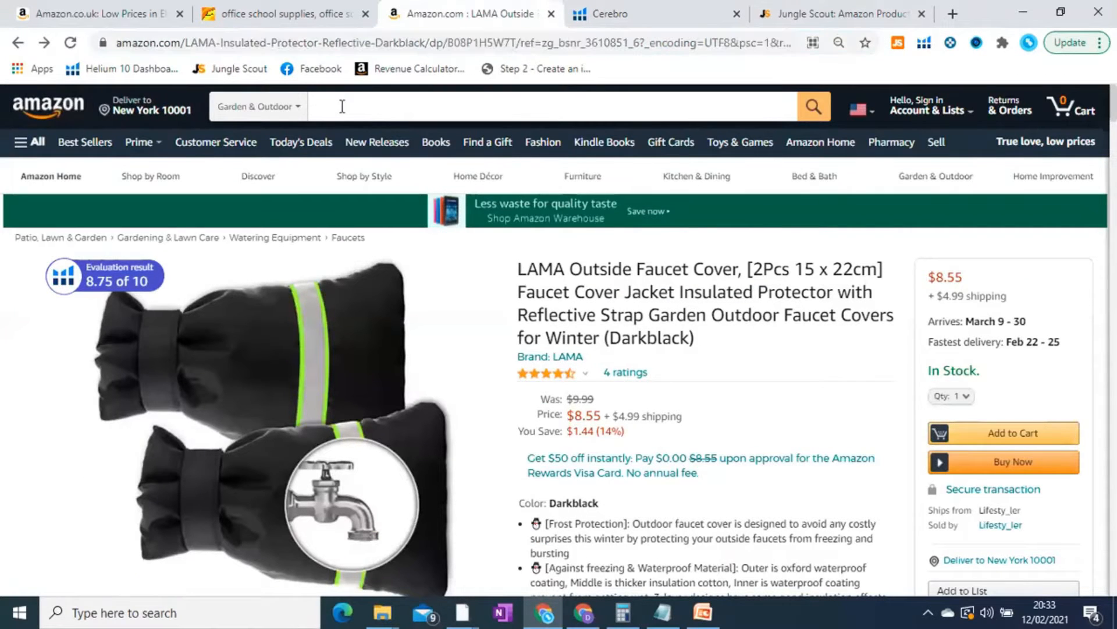
pyautogui.click(54, 108)
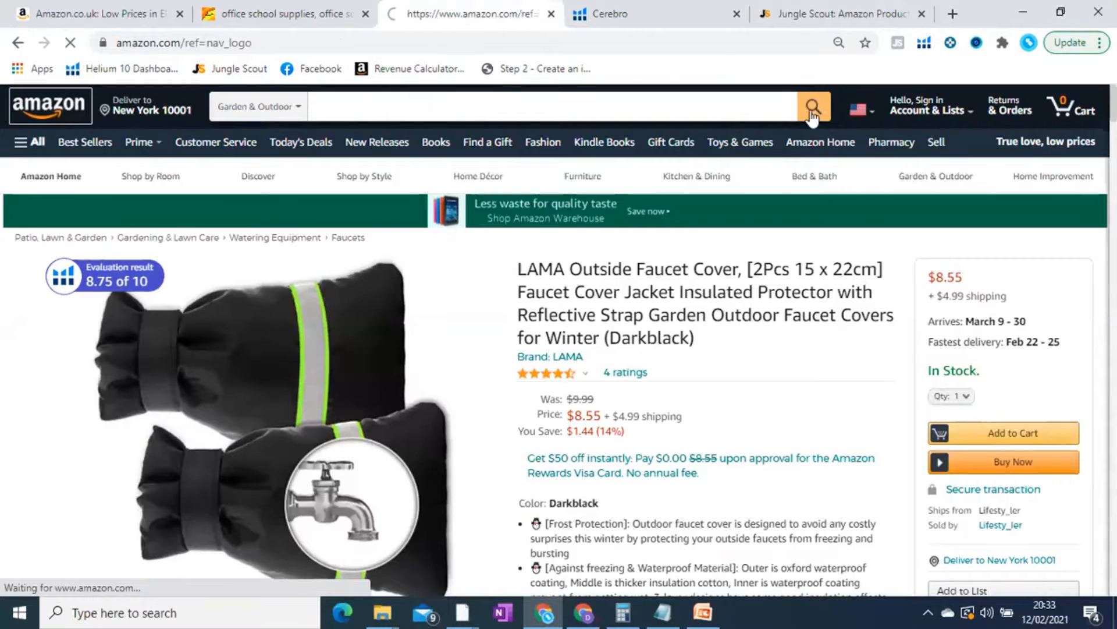
pyautogui.write('faucet cover')
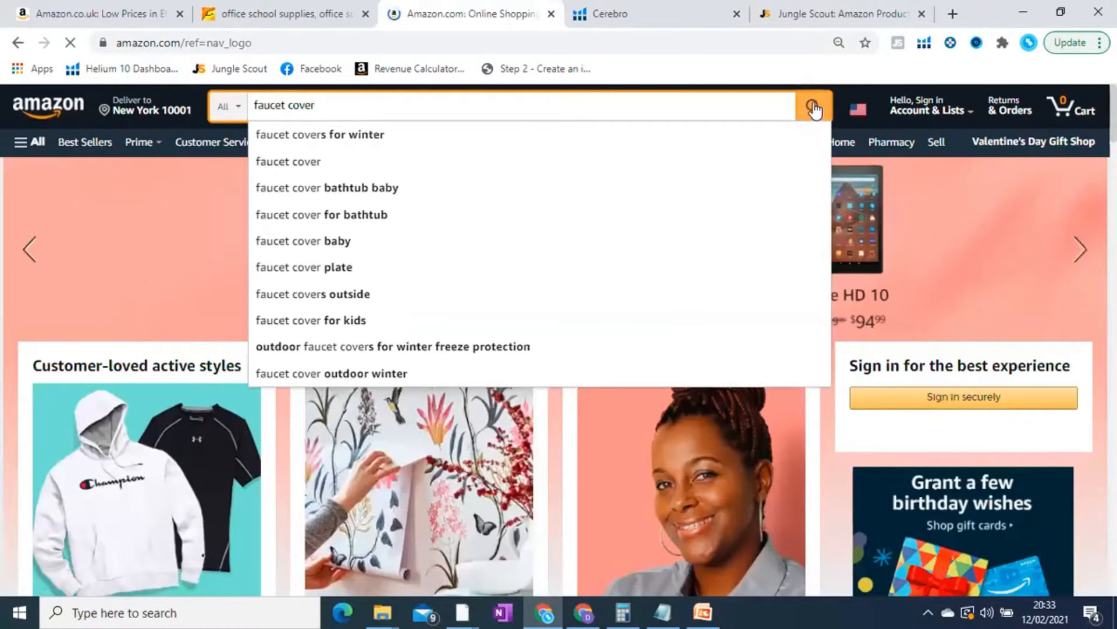
pyautogui.click(814, 109)
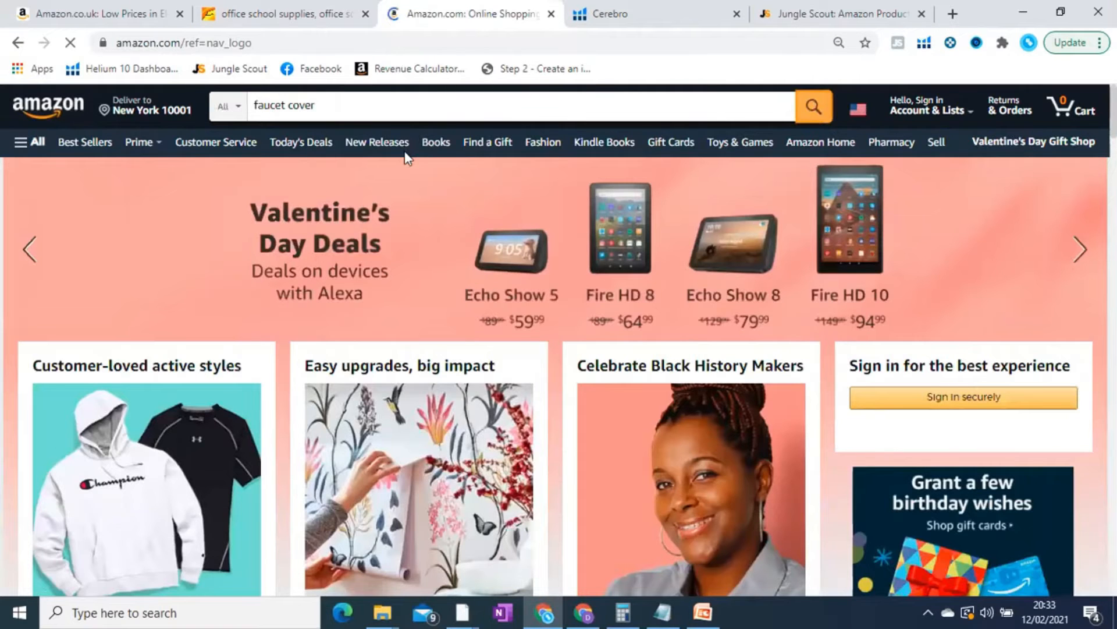
# Browse the faucet cover search results on Amazon and run Helium 10's Xray product research on them.
pyautogui.scroll(-5, 592, 345)
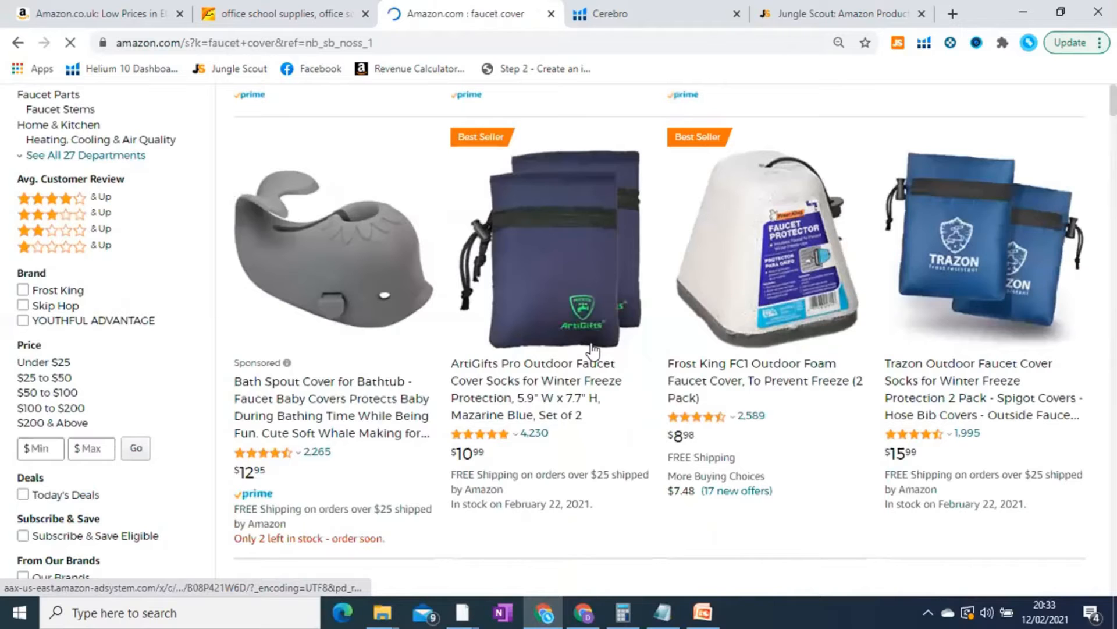
pyautogui.scroll(-5, 800, 286)
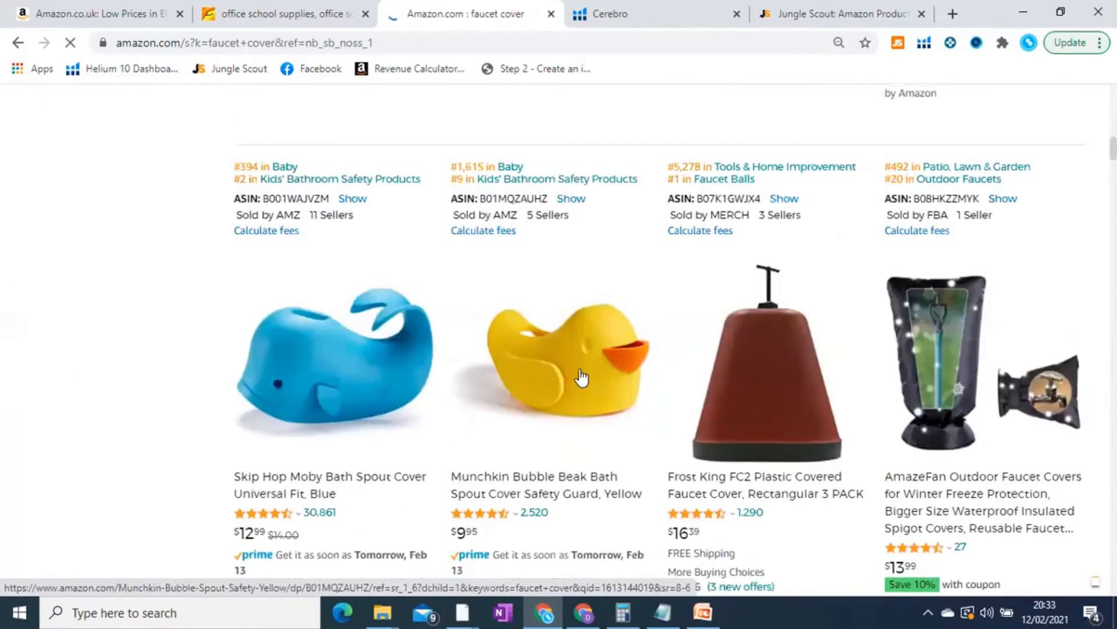
pyautogui.scroll(-5, 581, 377)
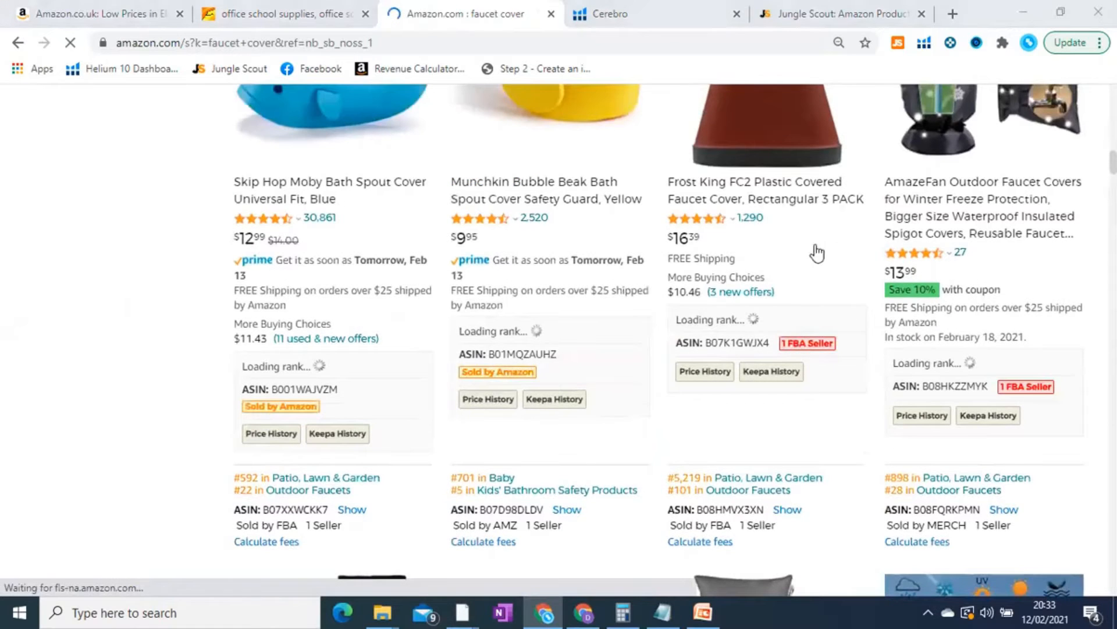
pyautogui.scroll(4, 931, 146)
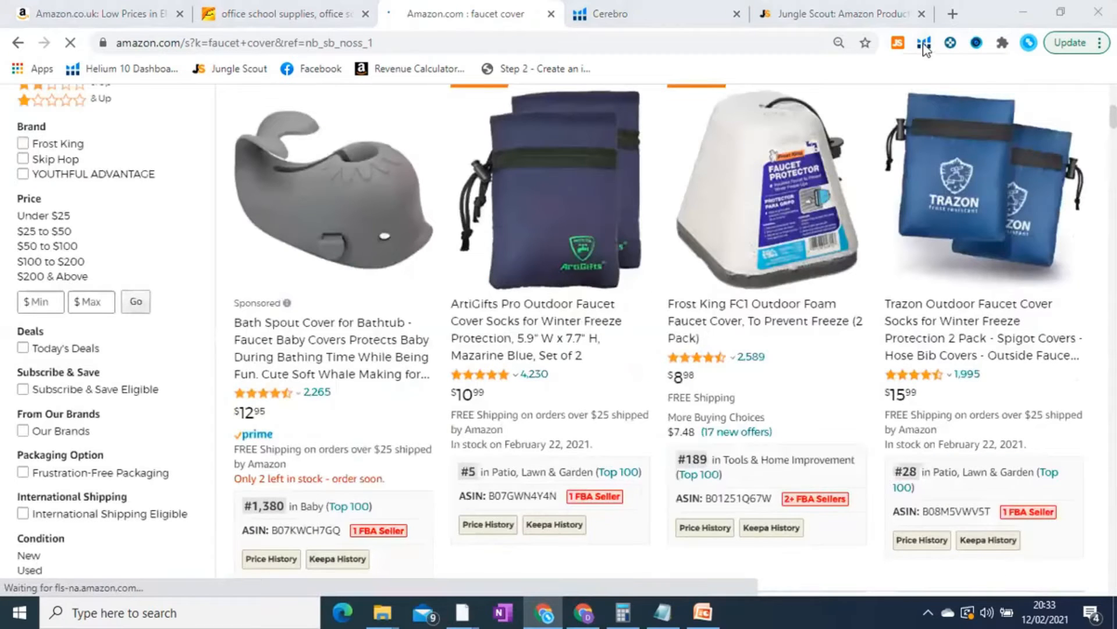
pyautogui.click(925, 43)
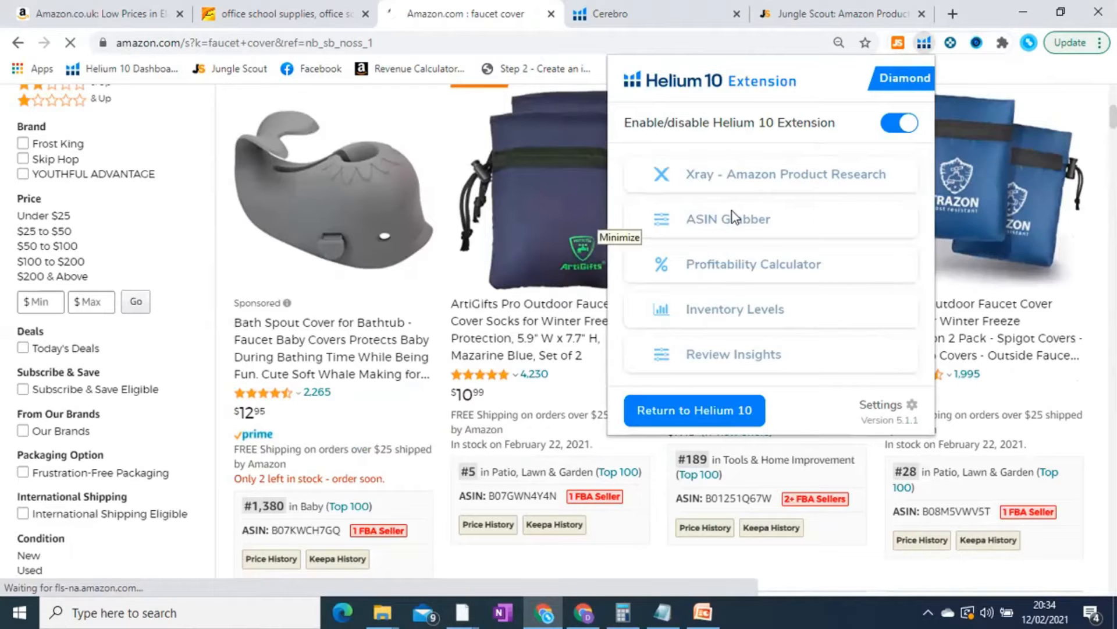
# Review the "US Criteria" slide in the PowerPoint deck and return to the Xray results in Chrome.
pyautogui.click(704, 611)
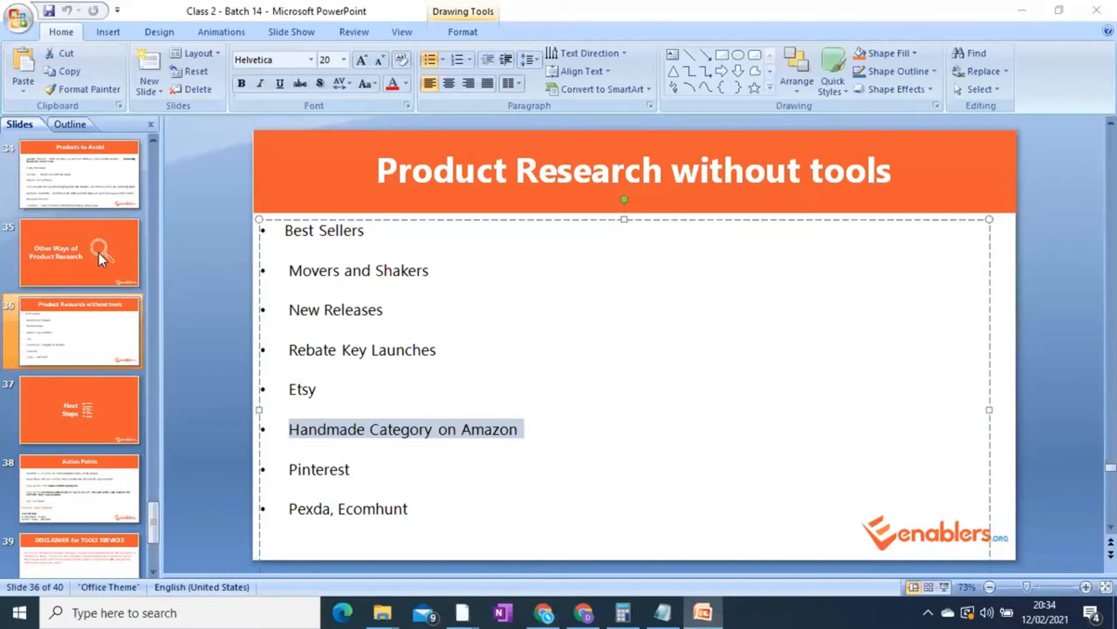
pyautogui.scroll(4, 99, 252)
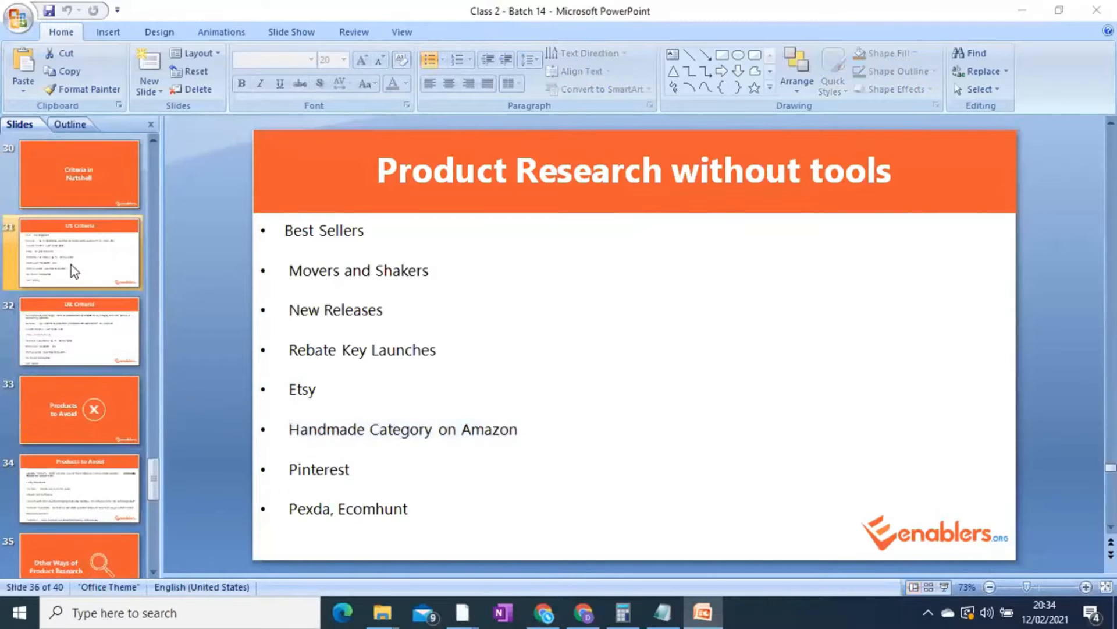
pyautogui.click(75, 264)
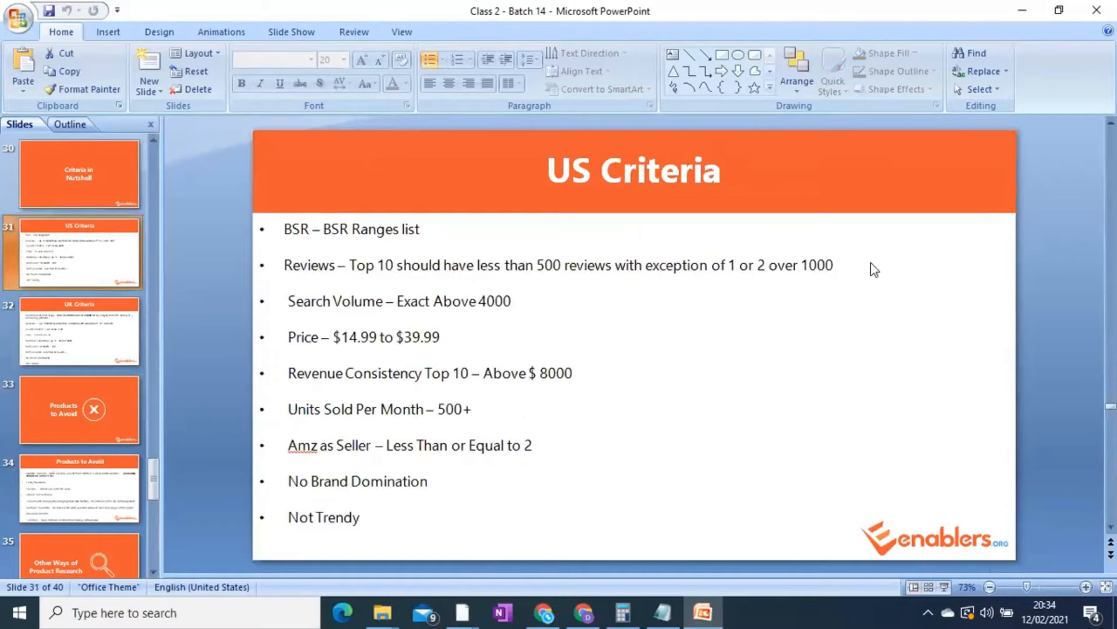
pyautogui.moveTo(571, 611)
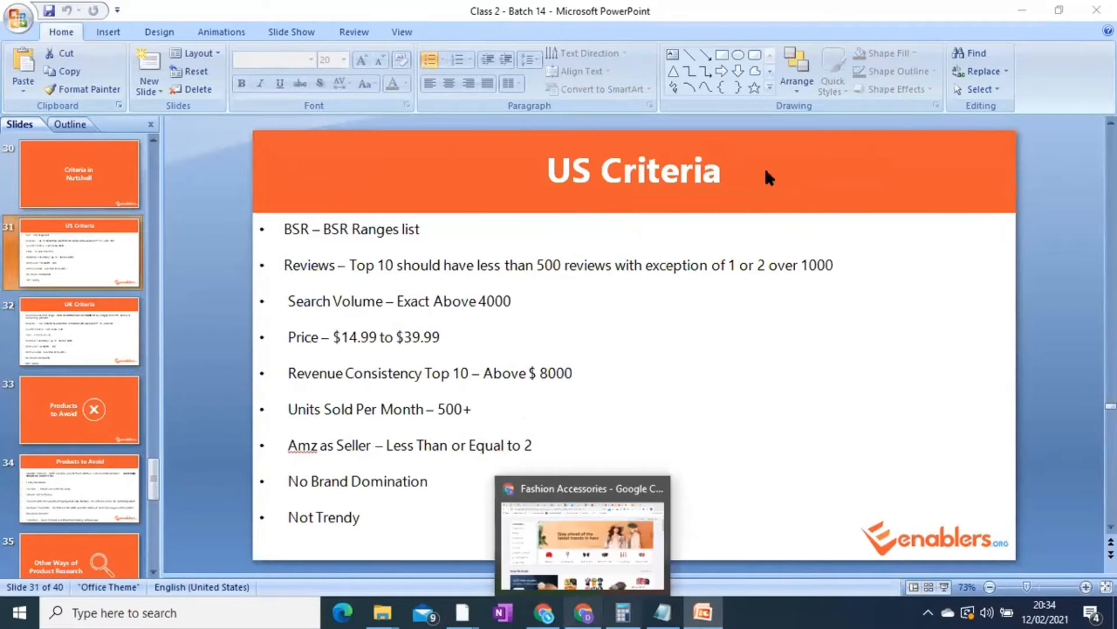
pyautogui.hotkey('alt', 'Tab')
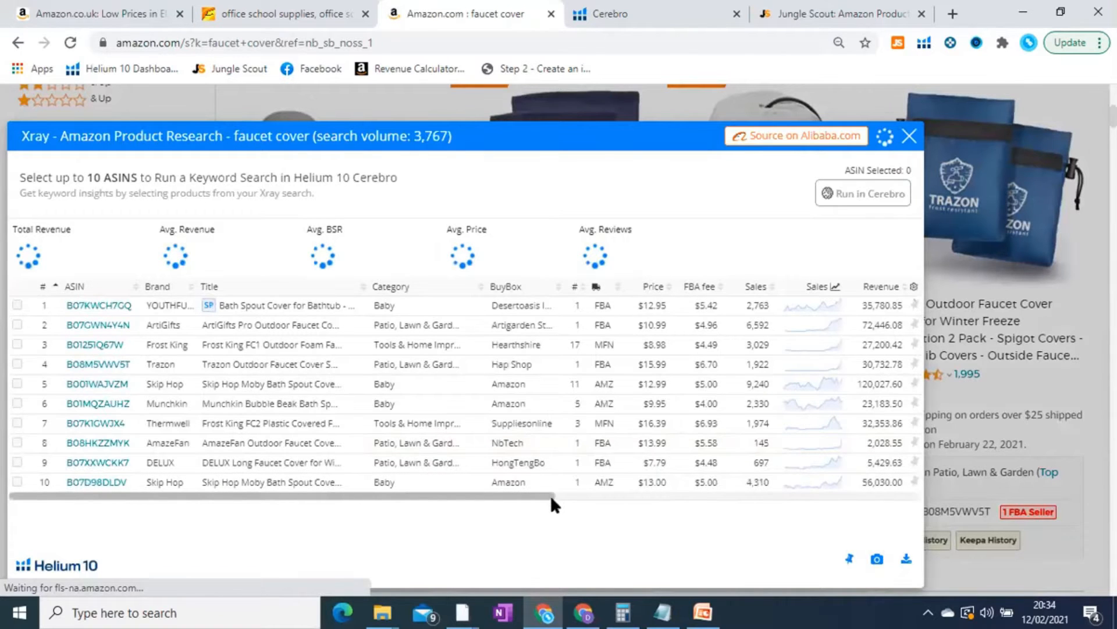
# Reposition the Xray window and examine the products' sales, revenue, BSR, review and size columns.
pyautogui.hscroll(1, 473, 501)
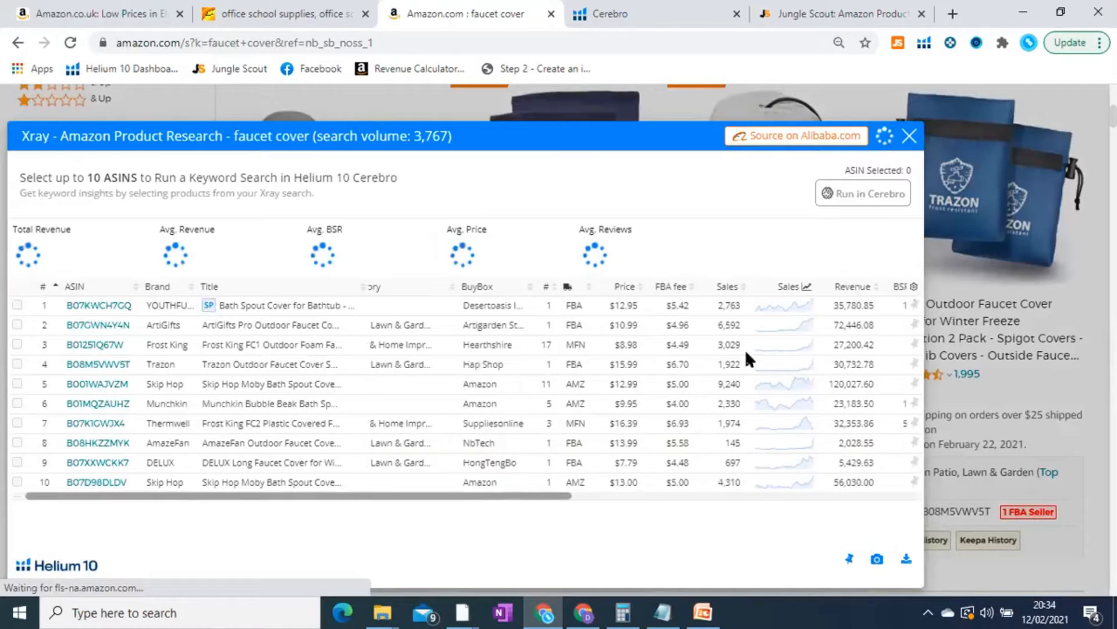
pyautogui.moveTo(581, 140); pyautogui.dragTo(587, 118)
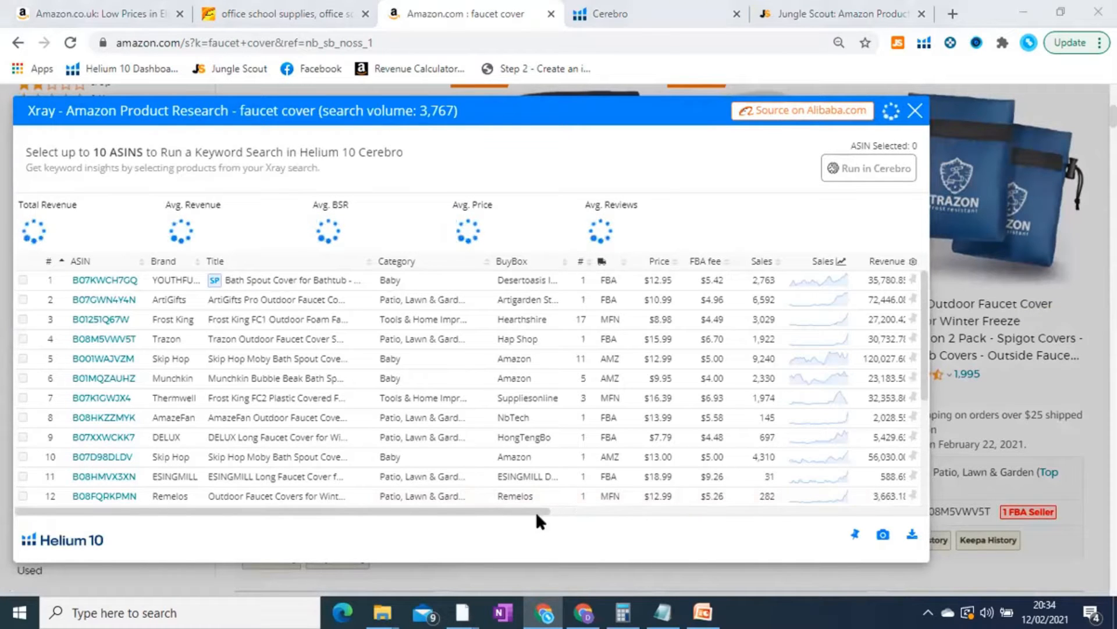
pyautogui.moveTo(544, 511)
pyautogui.mouseDown()
pyautogui.moveTo(555, 511)
pyautogui.moveTo(536, 512)
pyautogui.mouseUp()
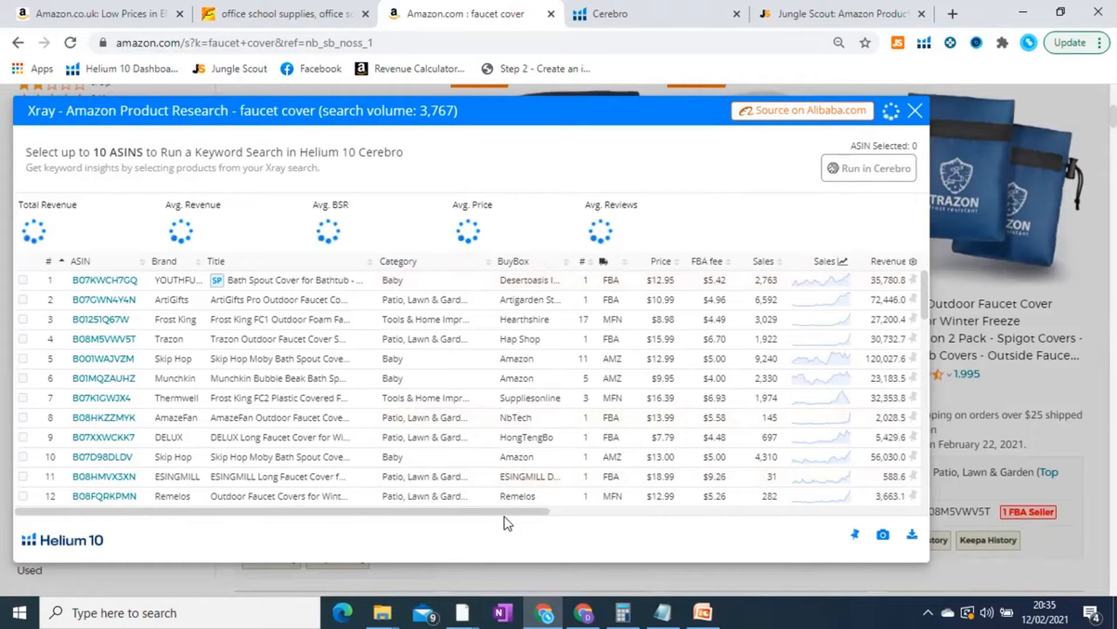
pyautogui.moveTo(505, 512); pyautogui.dragTo(680, 519)
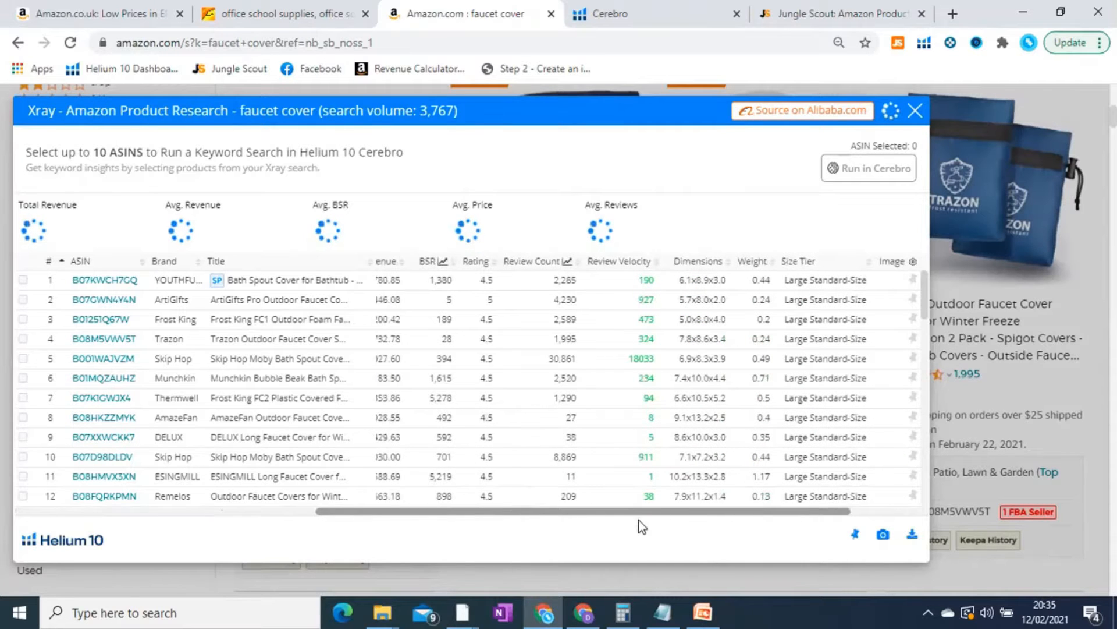
pyautogui.moveTo(605, 516); pyautogui.dragTo(435, 509)
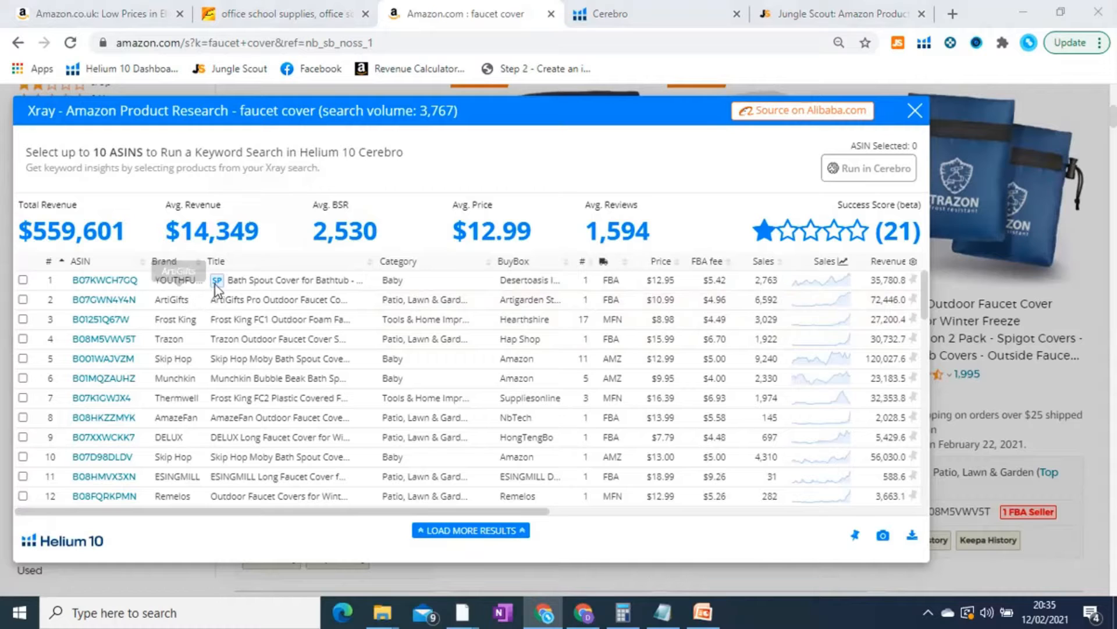
# Remove the sponsored Bath Spout Cover listing in row 1 from the Xray results.
pyautogui.moveTo(53, 282)
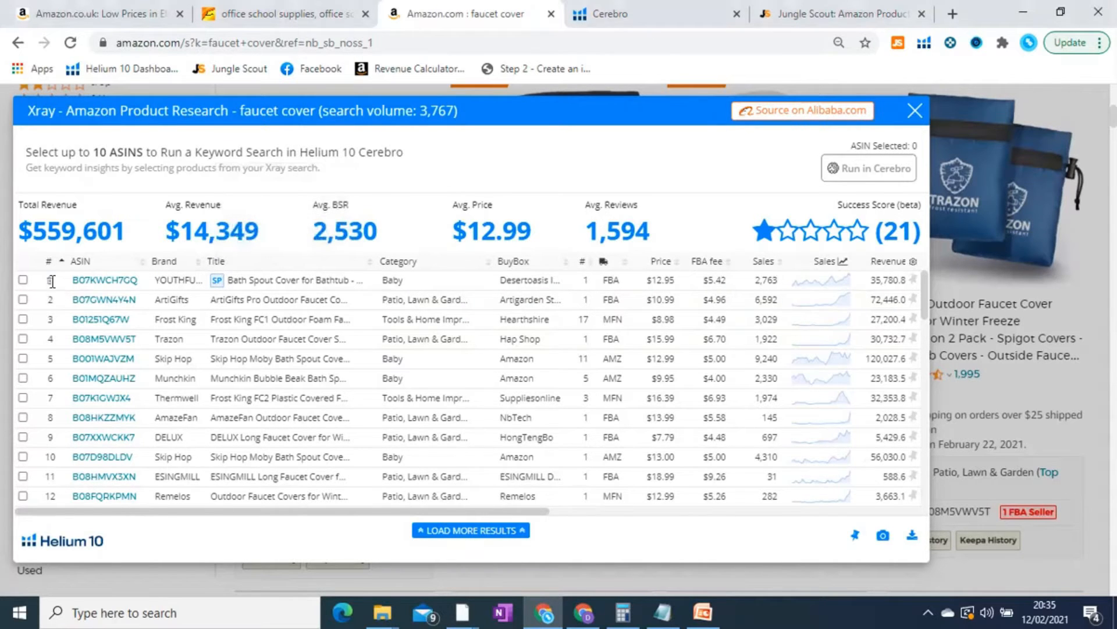
pyautogui.click(51, 282)
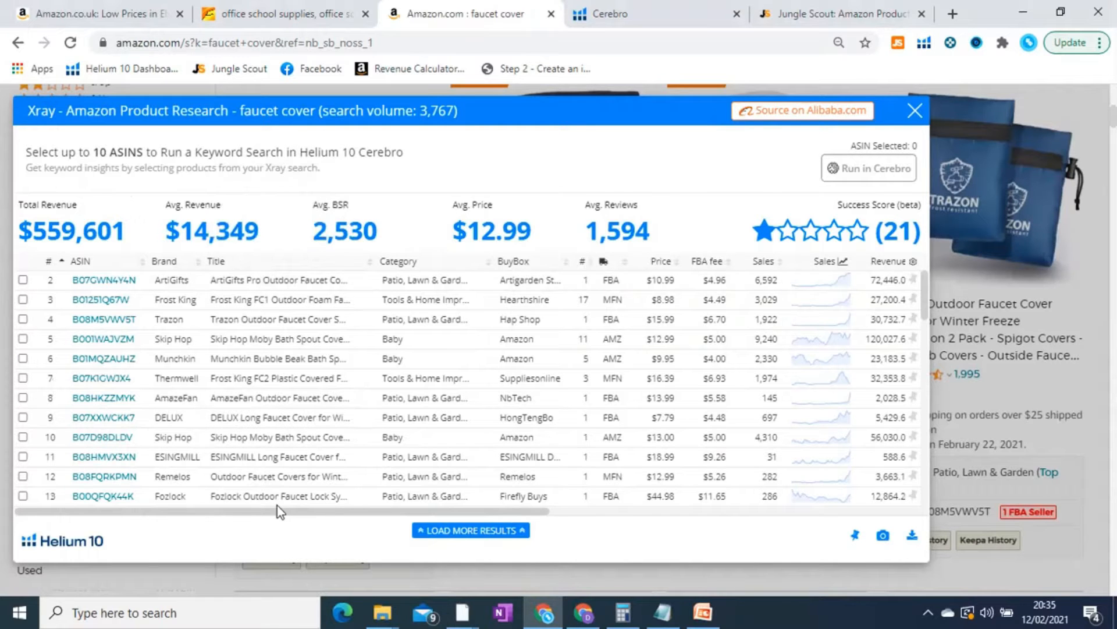
pyautogui.moveTo(277, 504); pyautogui.dragTo(419, 375)
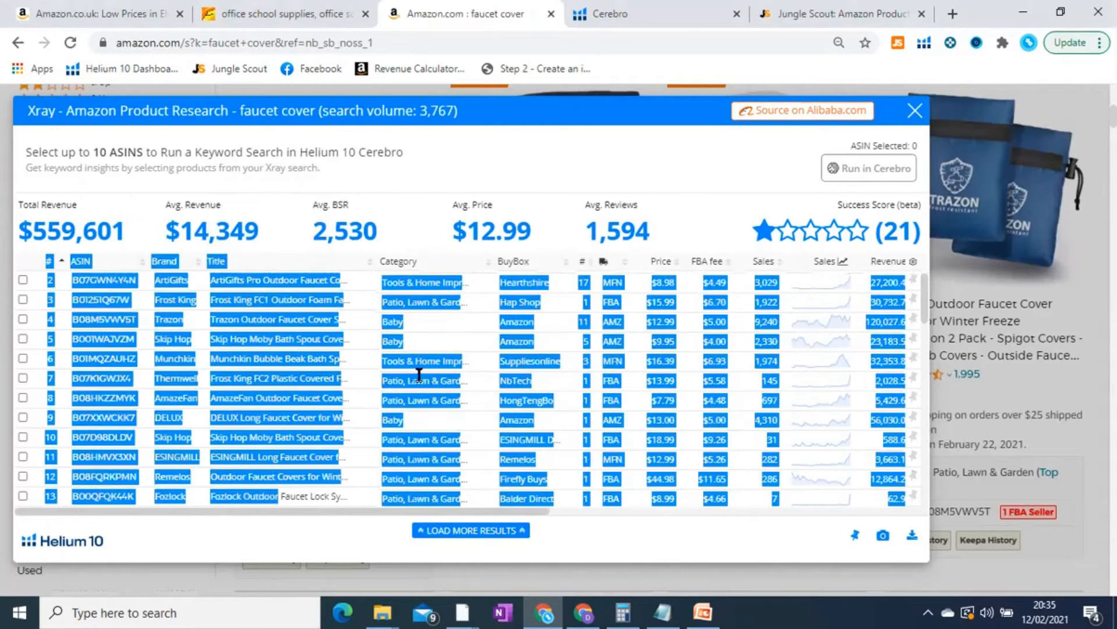
pyautogui.click(420, 280)
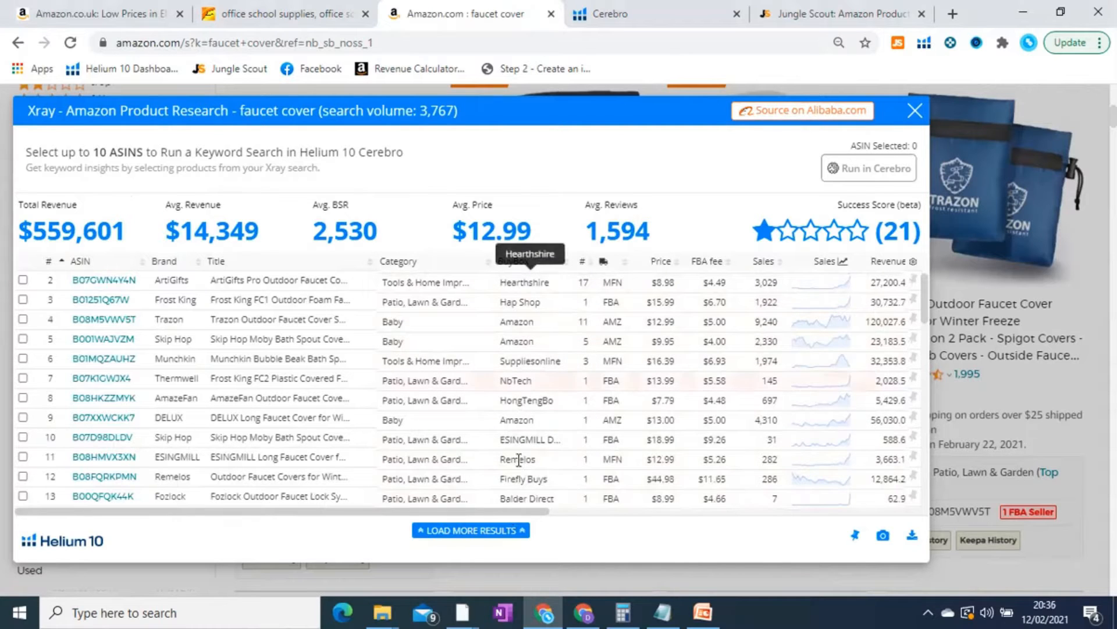
# Examine the price, monthly sales, revenue, BSR and review columns of the remaining Xray products.
pyautogui.moveTo(535, 512); pyautogui.dragTo(639, 508)
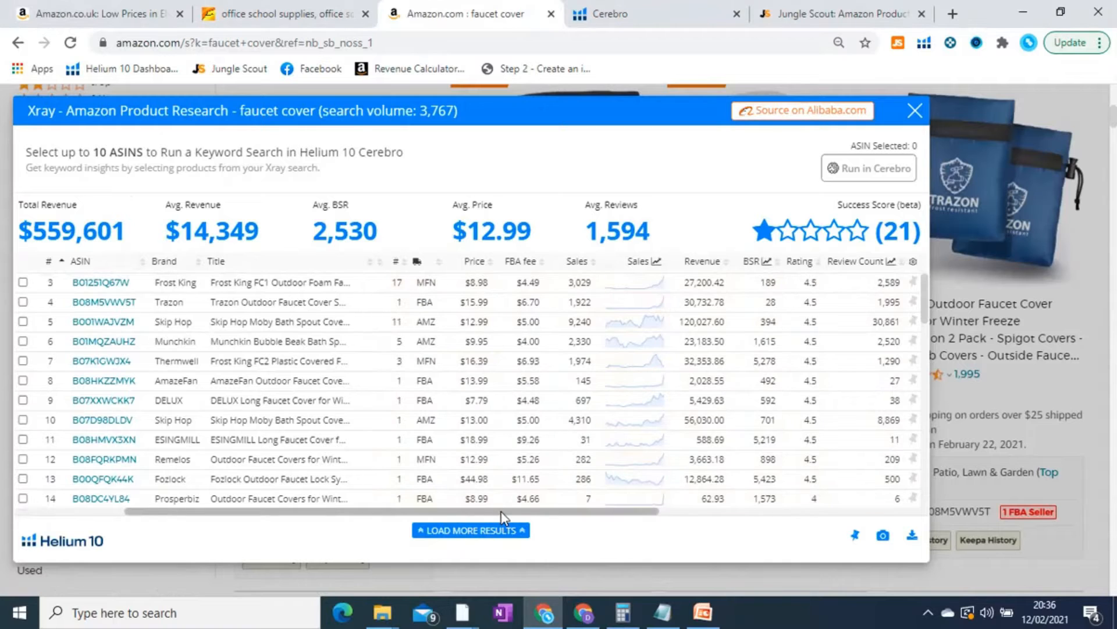
pyautogui.moveTo(501, 512); pyautogui.dragTo(526, 513)
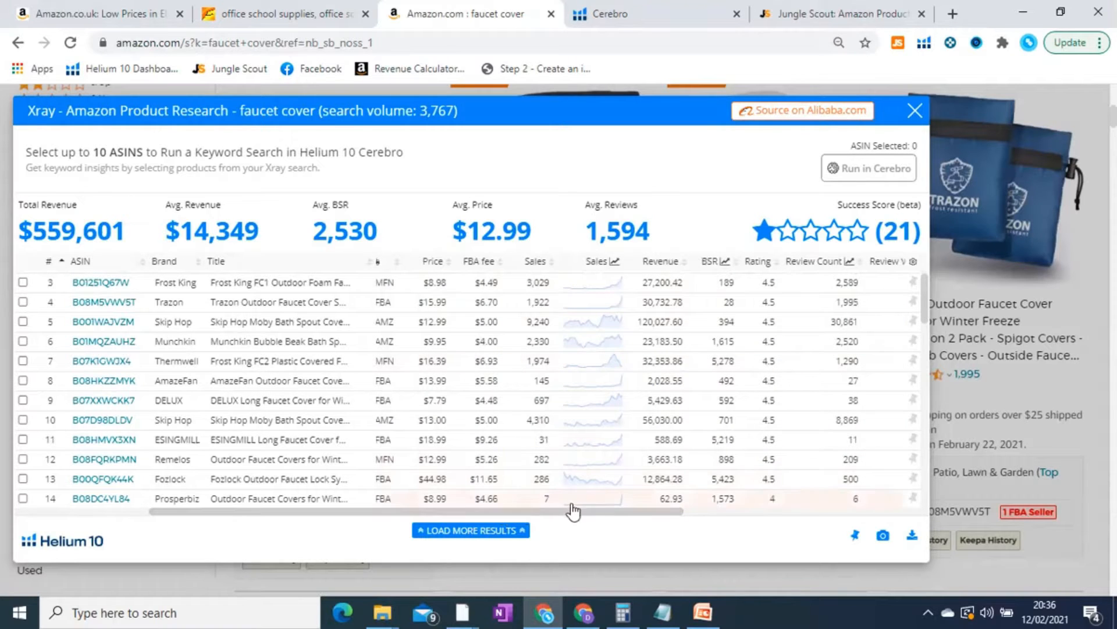
pyautogui.moveTo(579, 513); pyautogui.dragTo(588, 513)
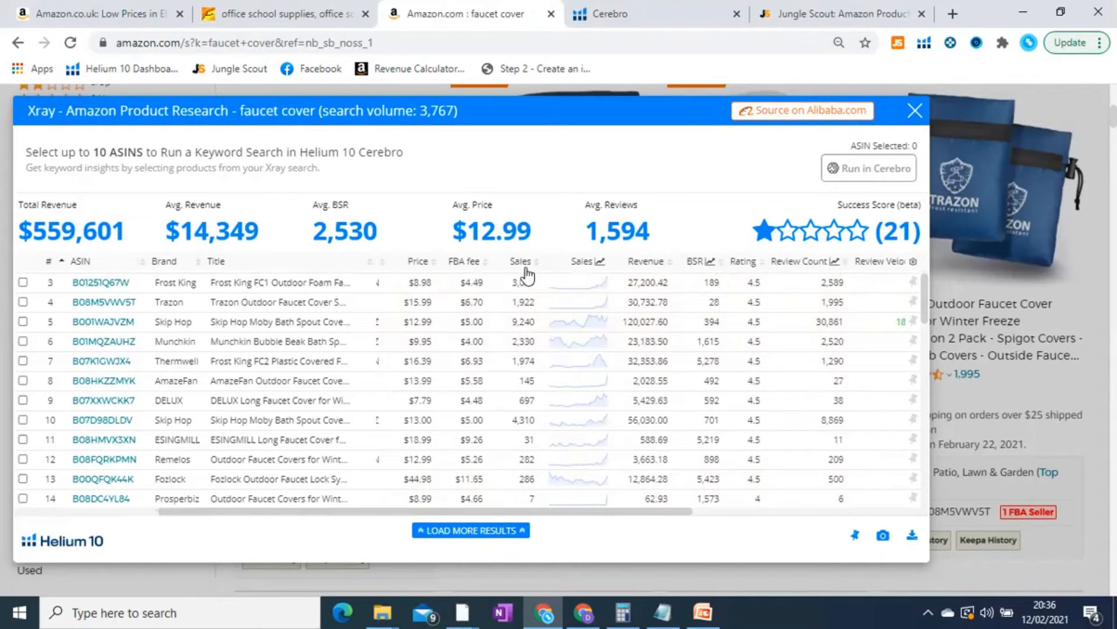
pyautogui.moveTo(591, 511); pyautogui.dragTo(664, 511)
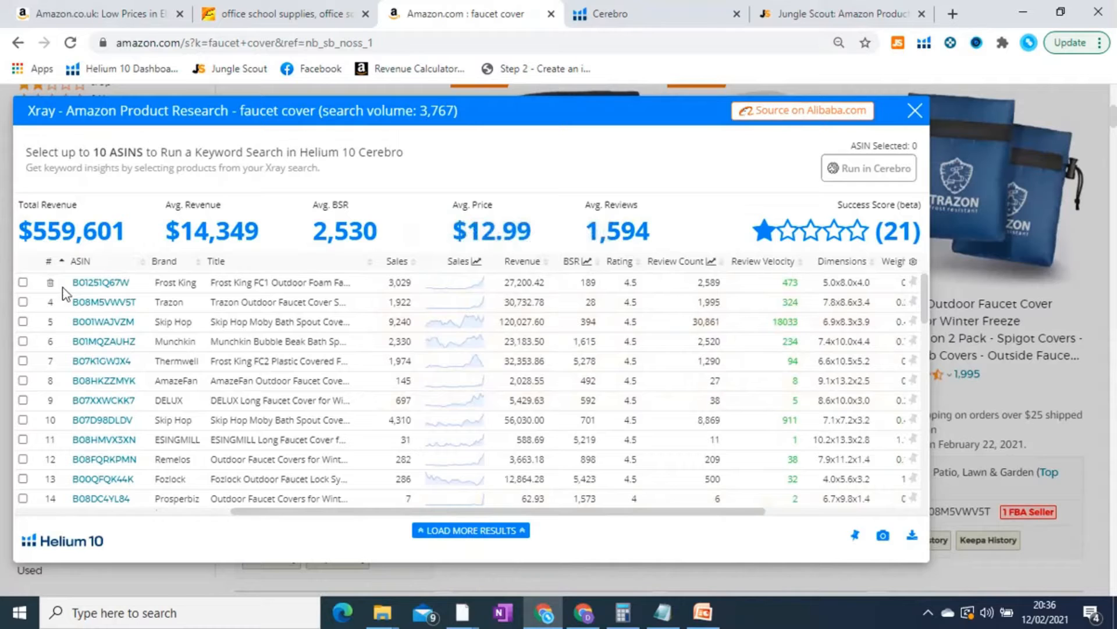
pyautogui.moveTo(93, 285)
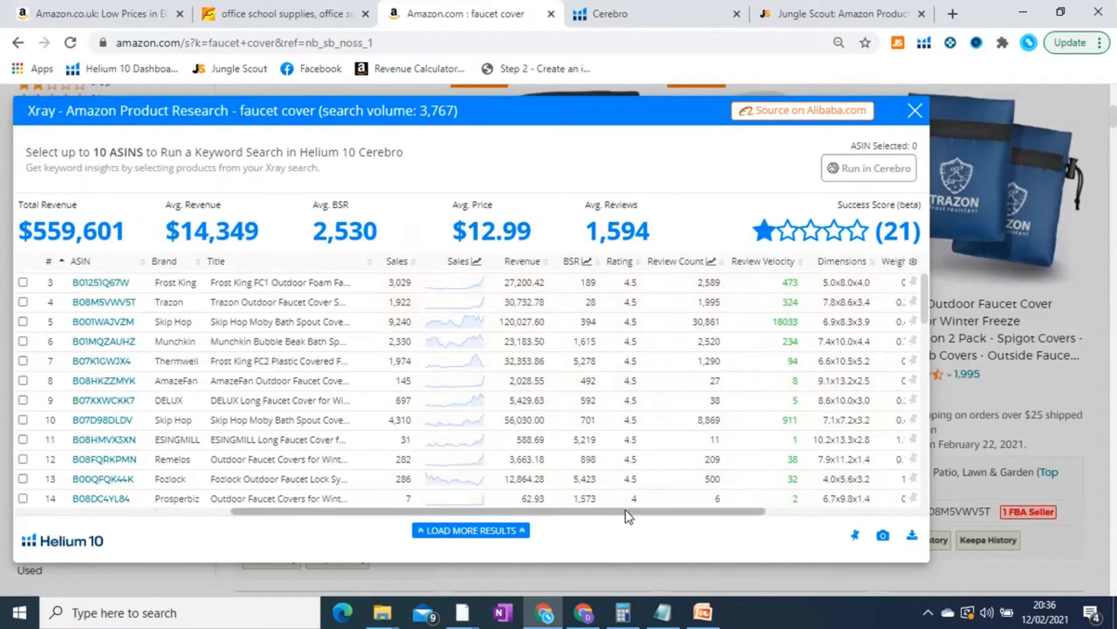
# Check the products' review counts, size tiers and listing creation dates, and switch back to the "US Criteria" slide in PowerPoint.
pyautogui.moveTo(640, 512); pyautogui.dragTo(724, 511)
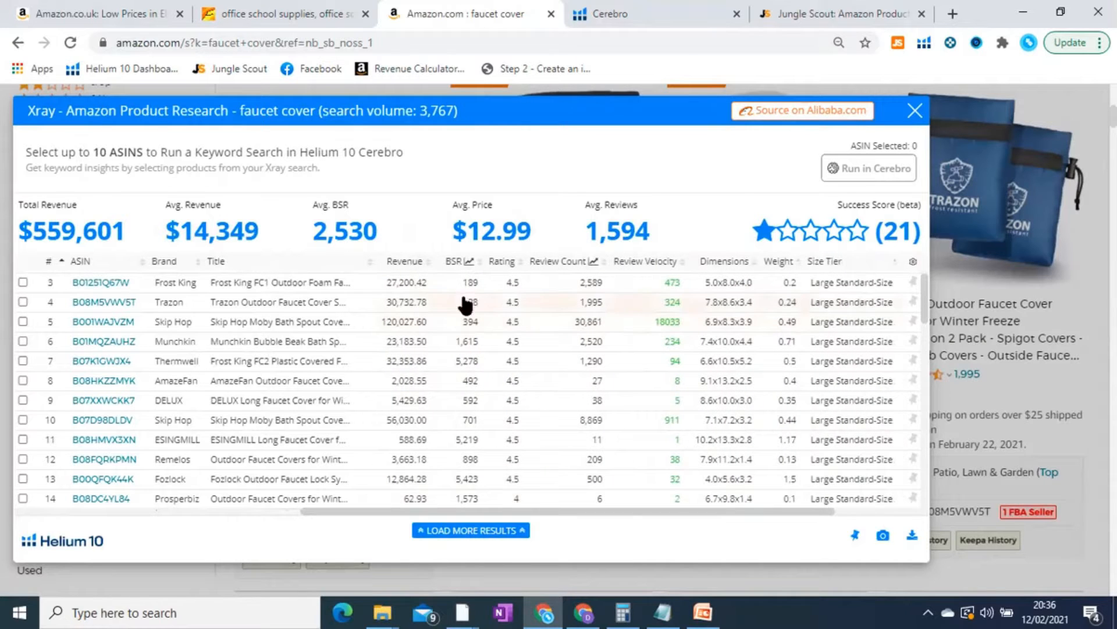
pyautogui.moveTo(627, 511); pyautogui.dragTo(709, 508)
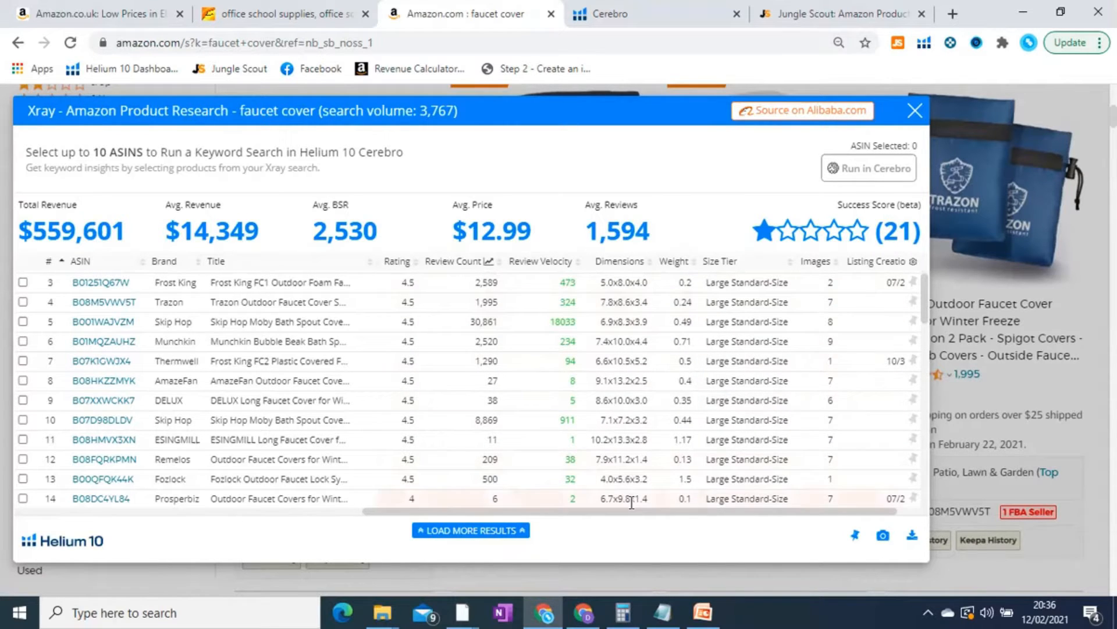
pyautogui.moveTo(640, 508); pyautogui.dragTo(703, 375)
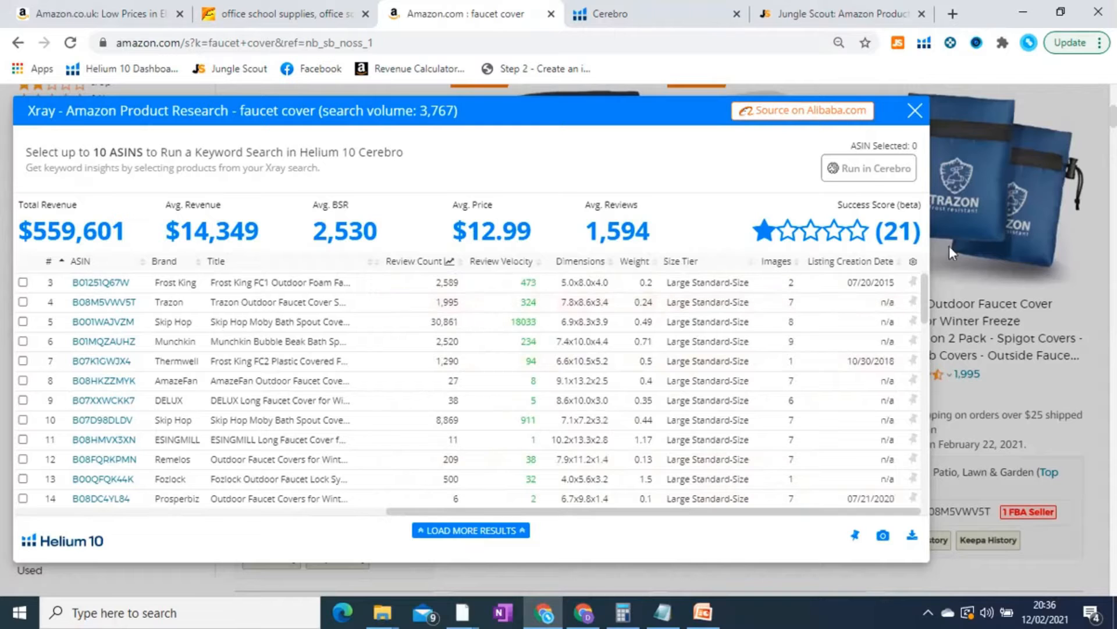
pyautogui.moveTo(582, 512); pyautogui.dragTo(287, 508)
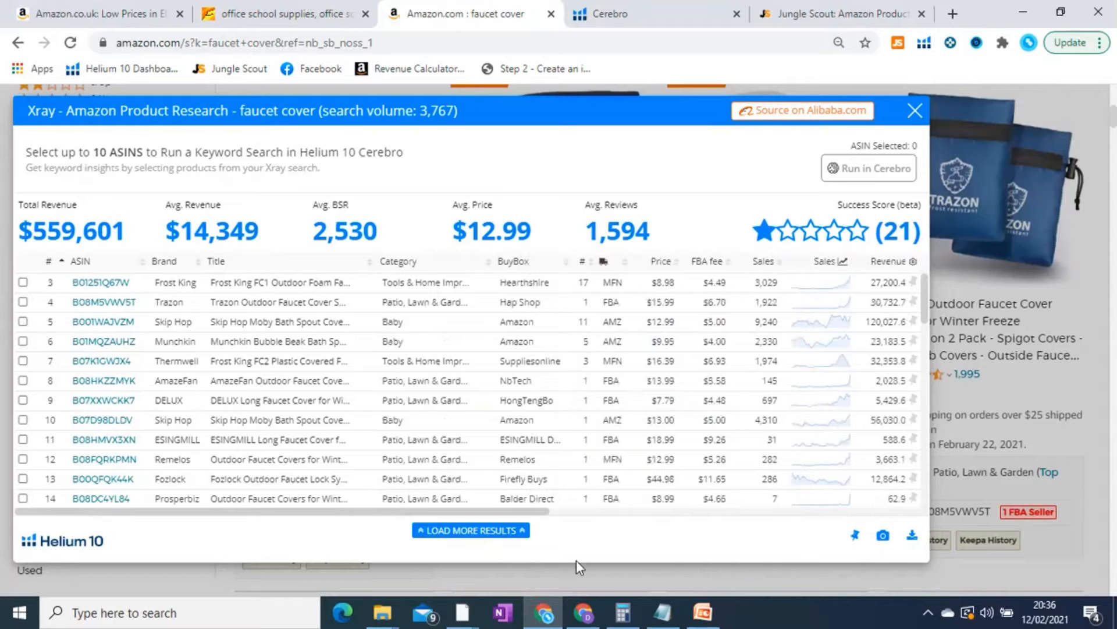
pyautogui.click(704, 612)
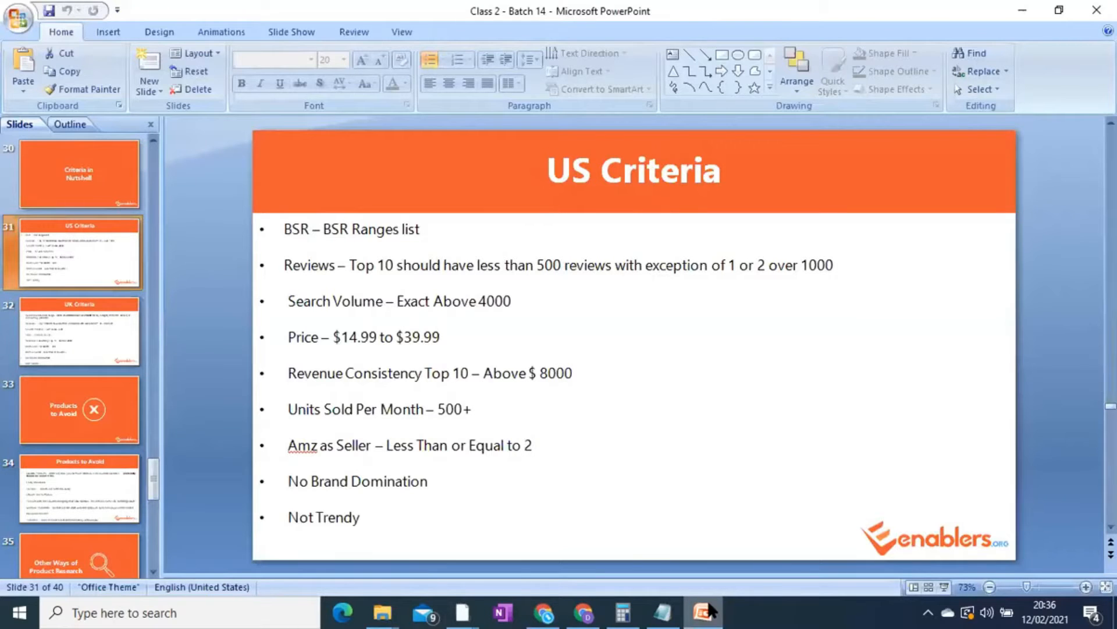
# Highlight the Reviews criterion on the "US Criteria" slide and compare it with the review counts of the Xray products.
pyautogui.tripleClick(557, 261)
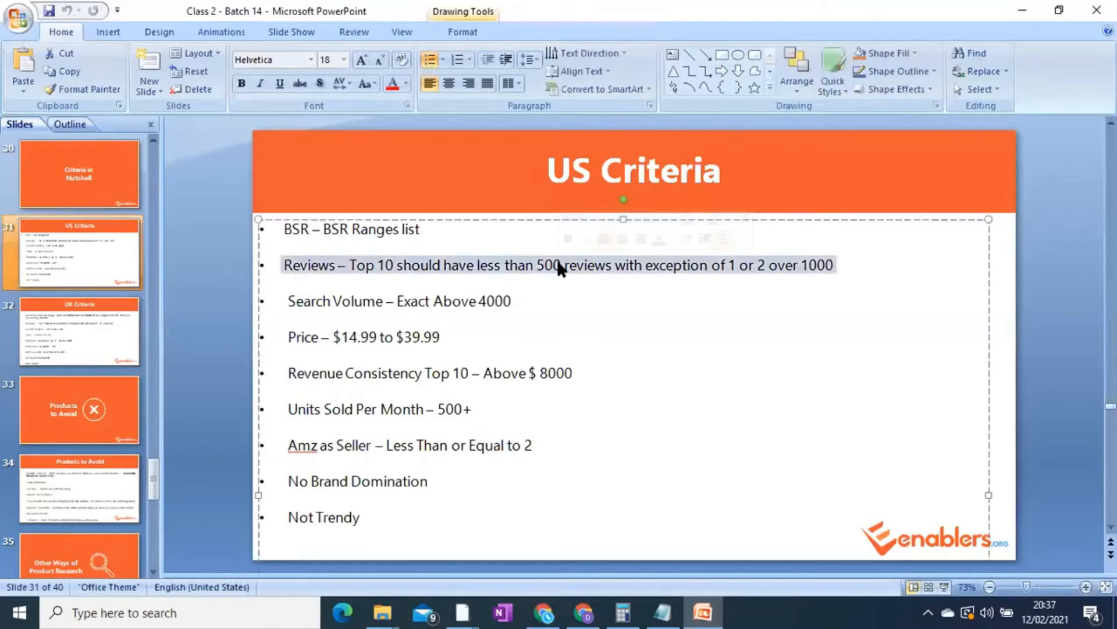
pyautogui.click(704, 612)
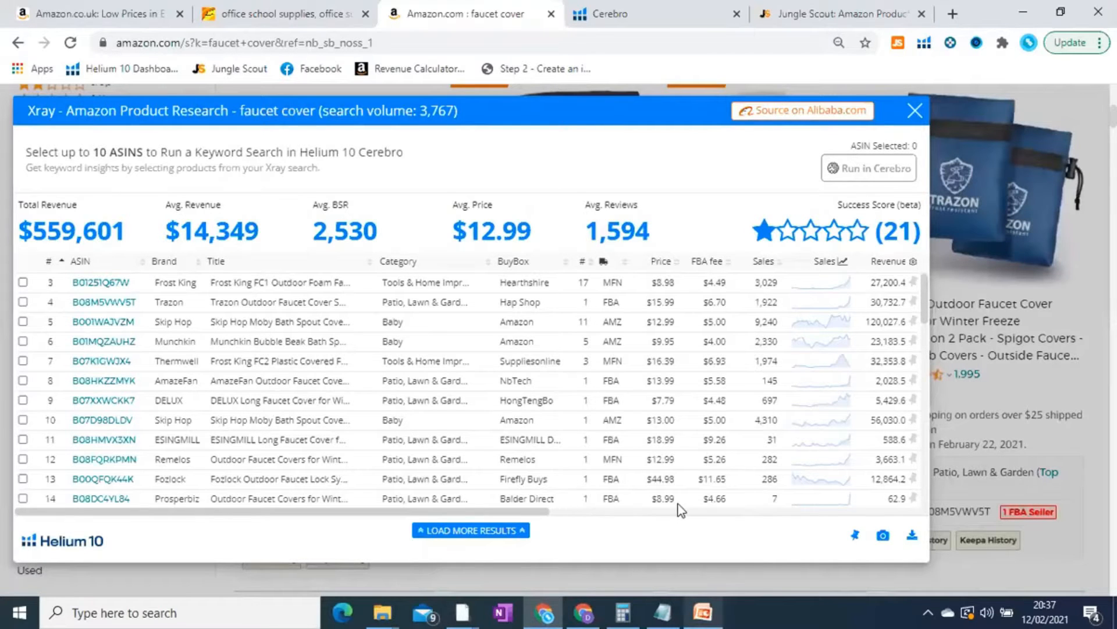
pyautogui.hscroll(5, 751, 498)
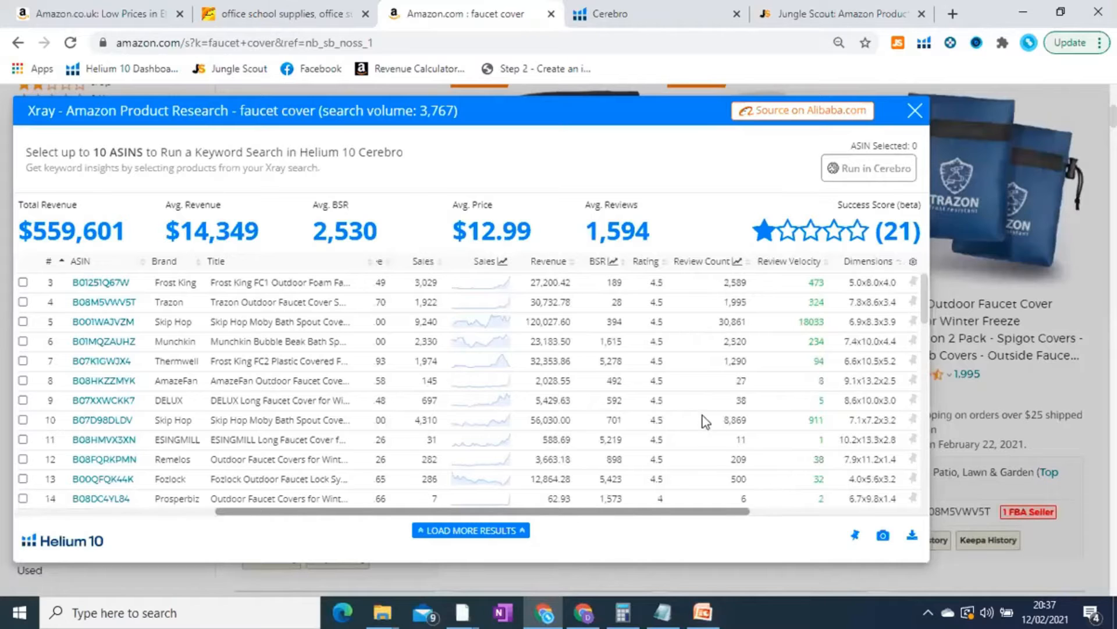
pyautogui.hscroll(2, 701, 407)
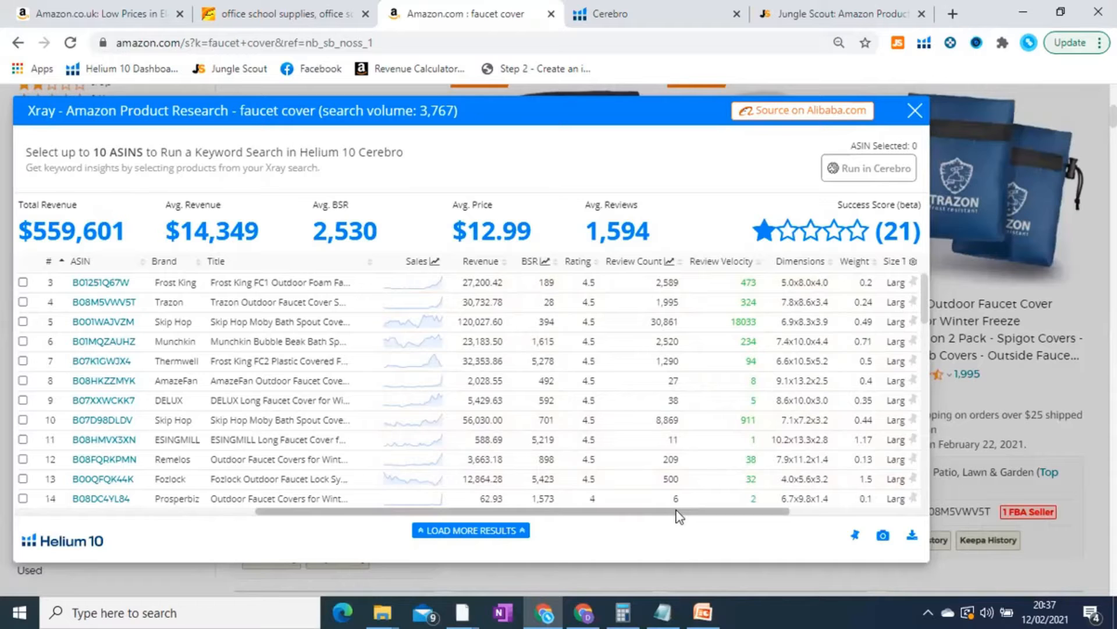
pyautogui.click(704, 612)
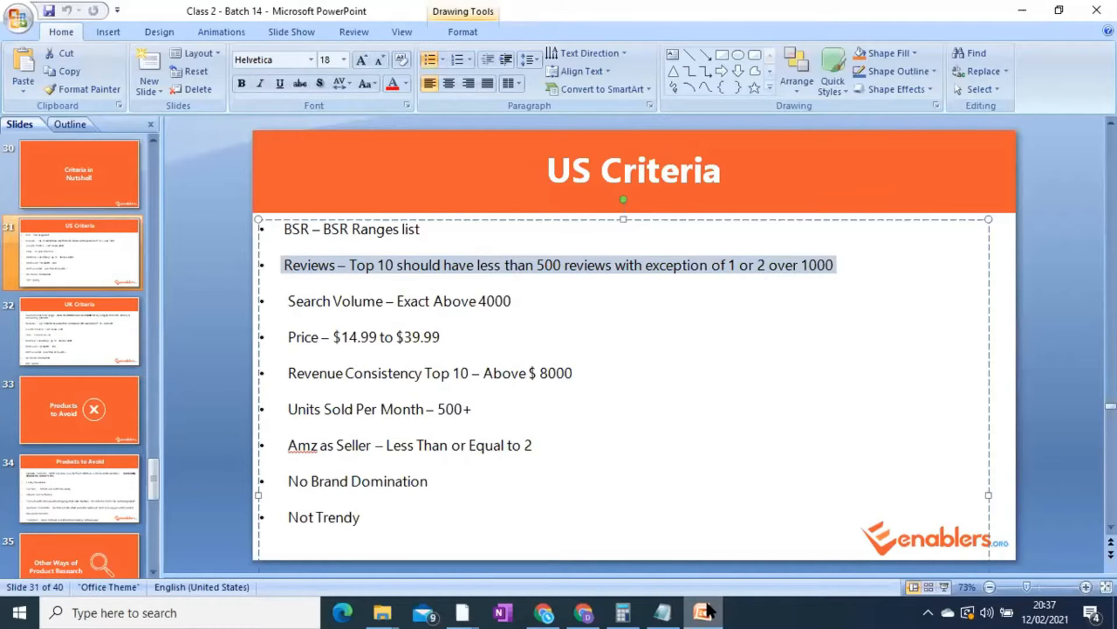
pyautogui.click(709, 610)
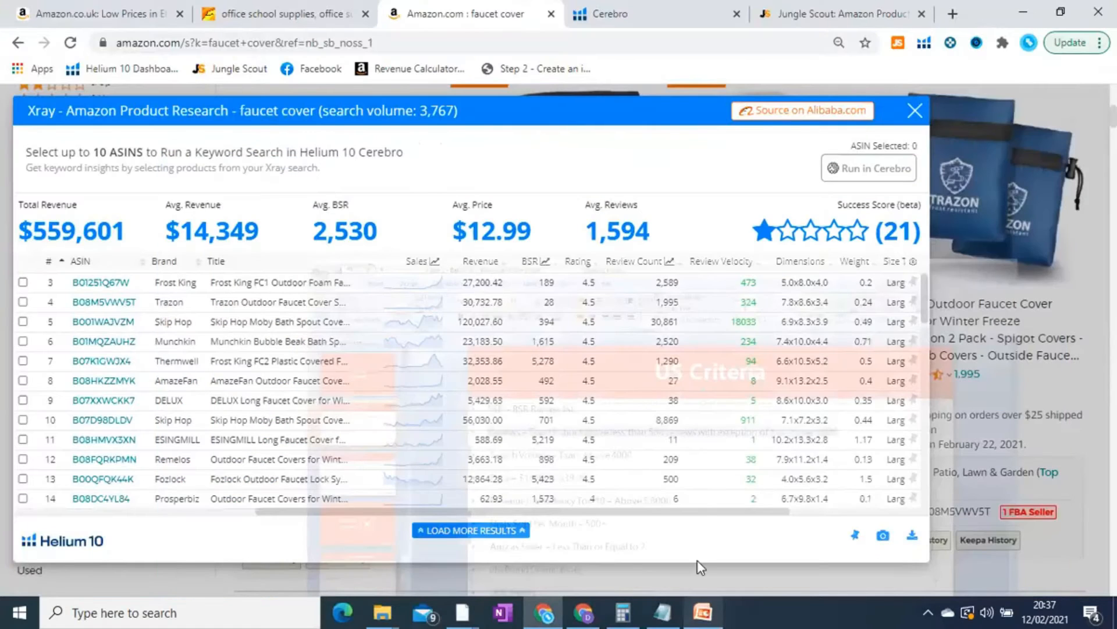
pyautogui.moveTo(726, 511); pyautogui.dragTo(699, 511)
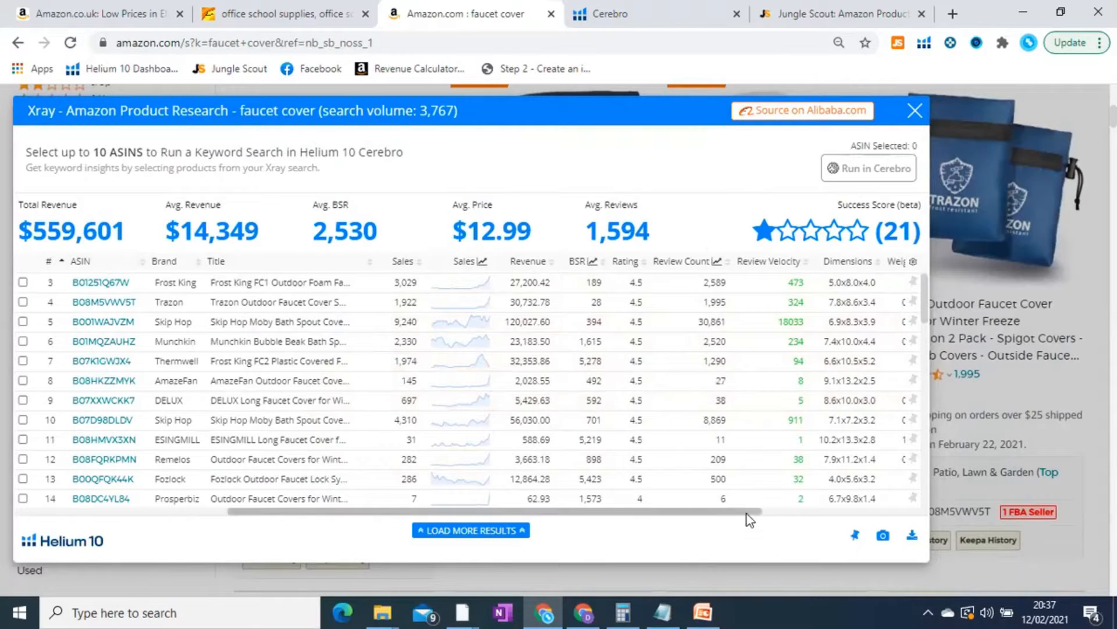
pyautogui.moveTo(746, 513); pyautogui.dragTo(717, 508)
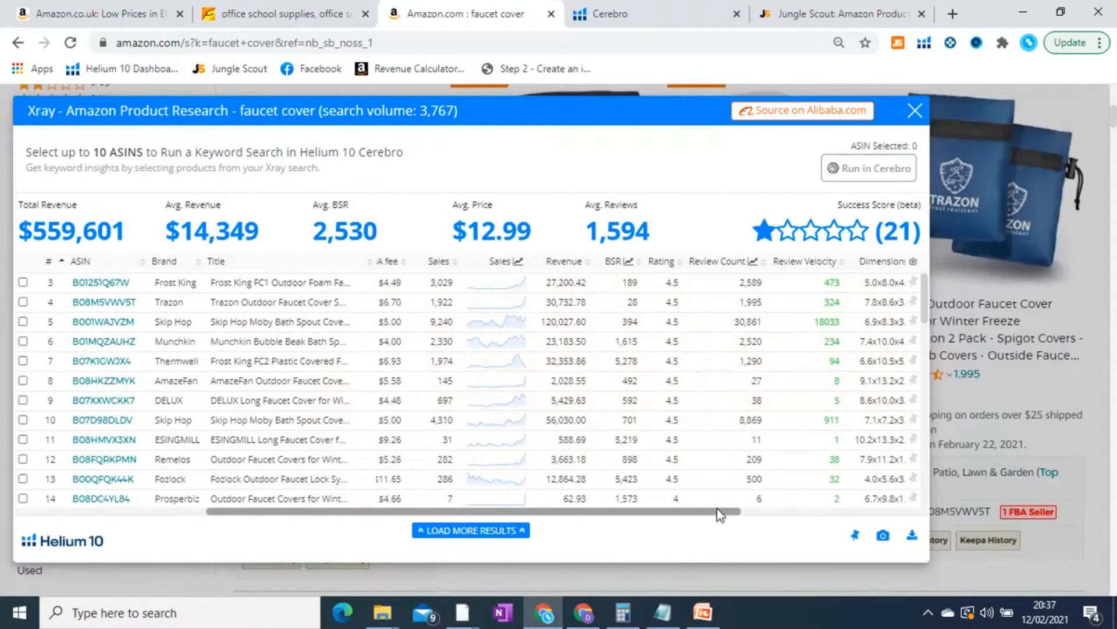
# Highlight the Revenue Consistency Top 10 criterion on the slide and check the Xray products' revenues against it, marking the Fozlock product's revenue.
pyautogui.click(703, 611)
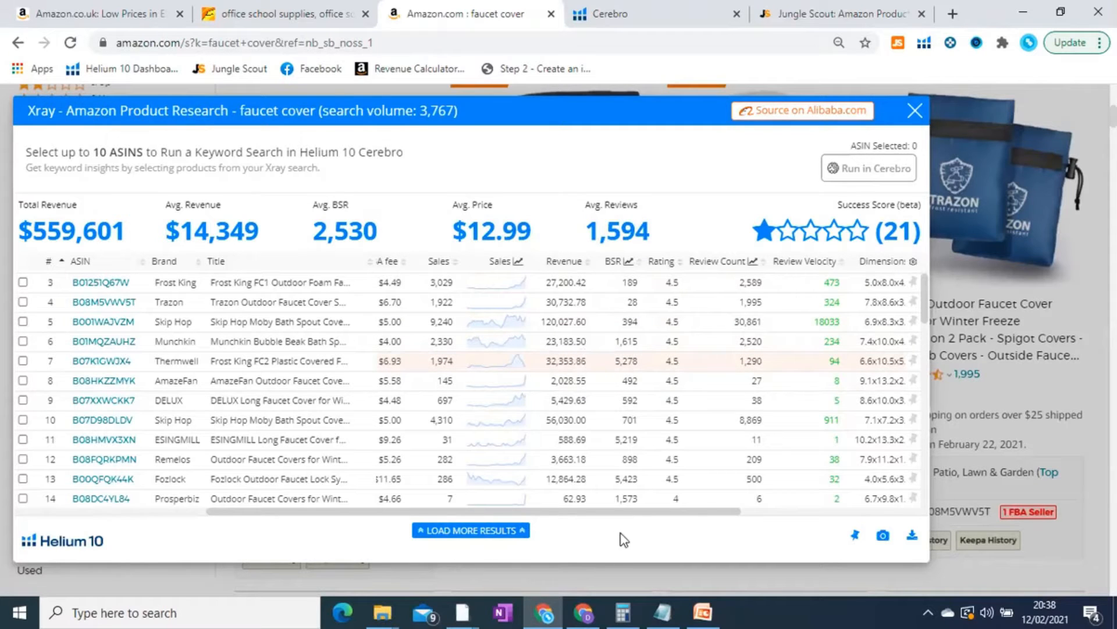
pyautogui.click(702, 611)
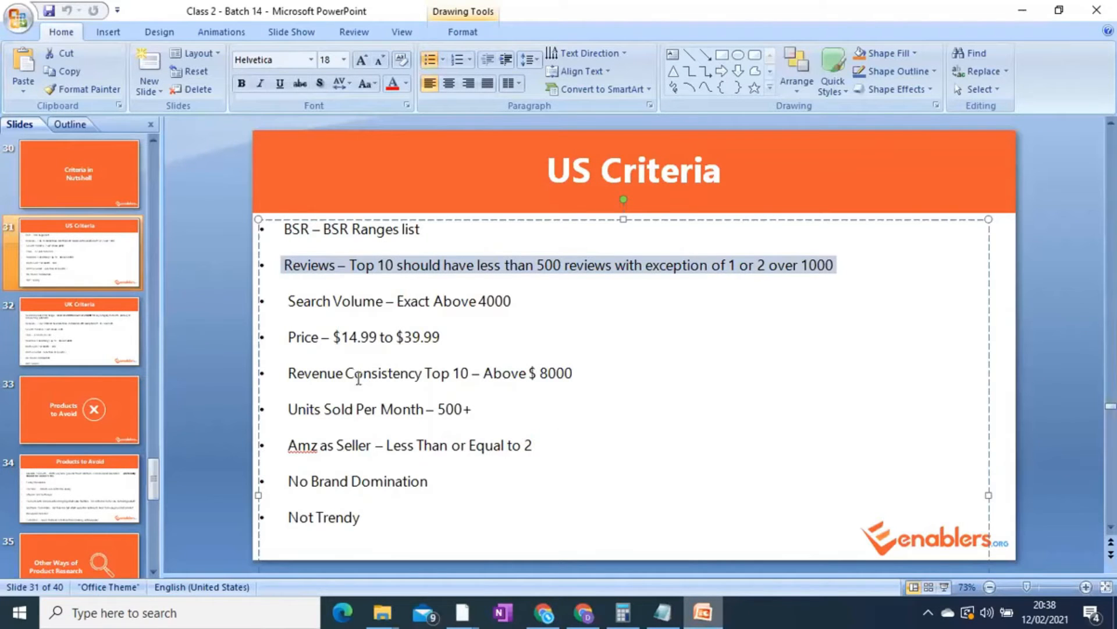
pyautogui.tripleClick(575, 376)
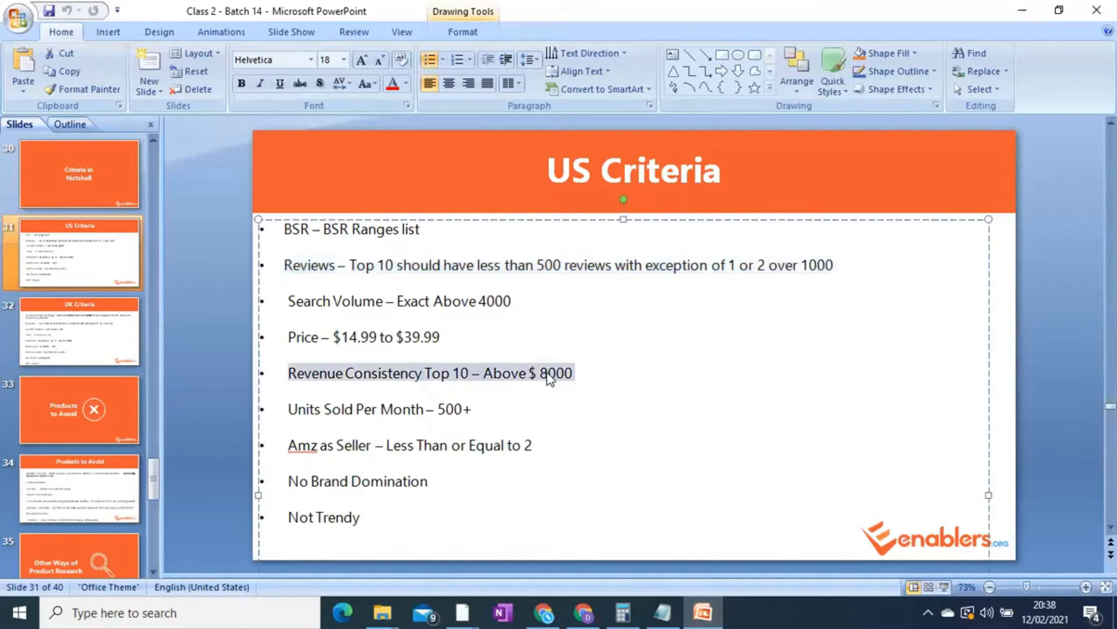
pyautogui.doubleClick(557, 374)
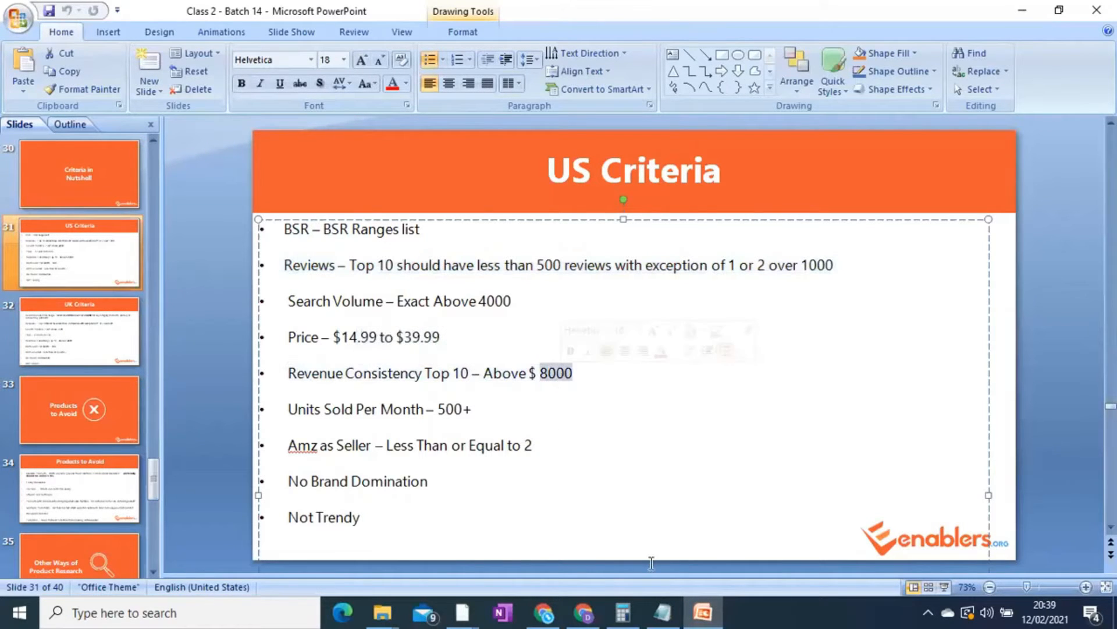
pyautogui.click(593, 601)
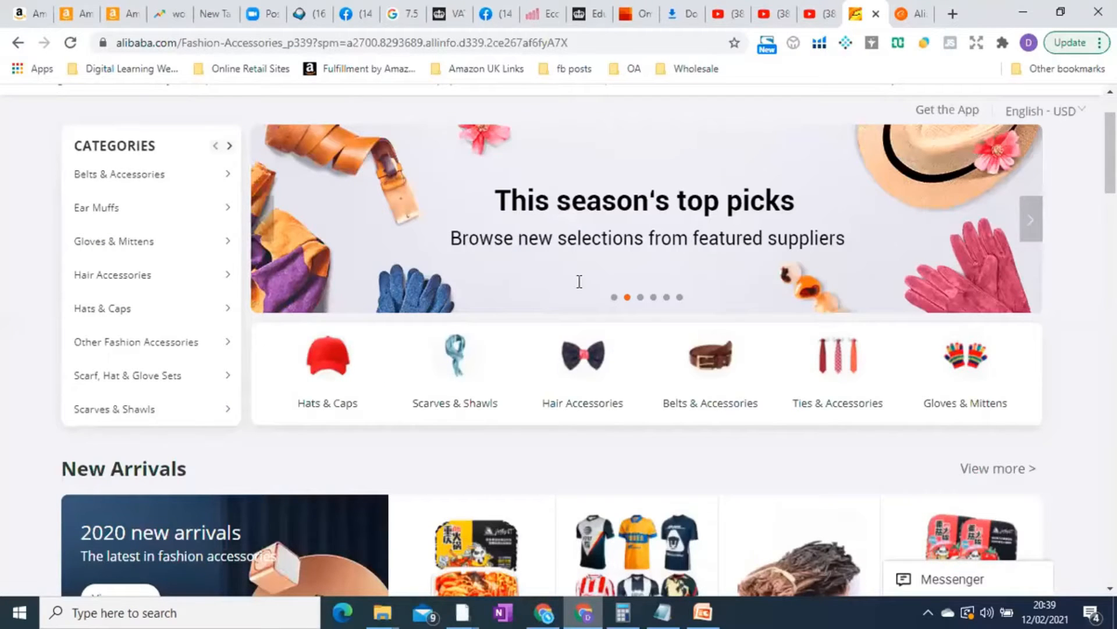
pyautogui.hotkey('alt', 'Tab')
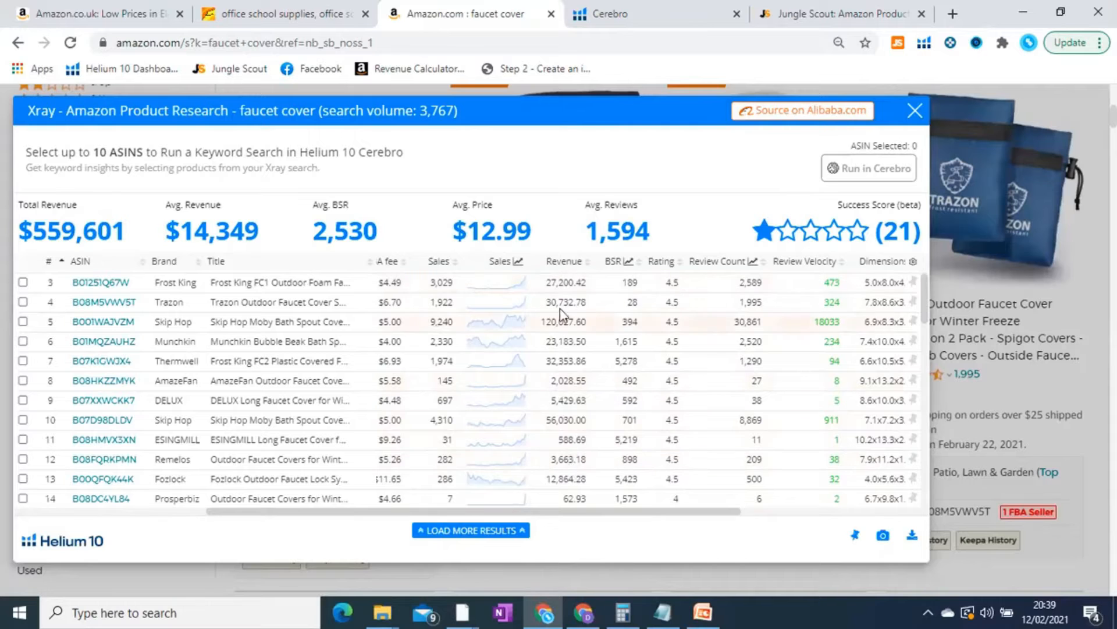
pyautogui.doubleClick(560, 479)
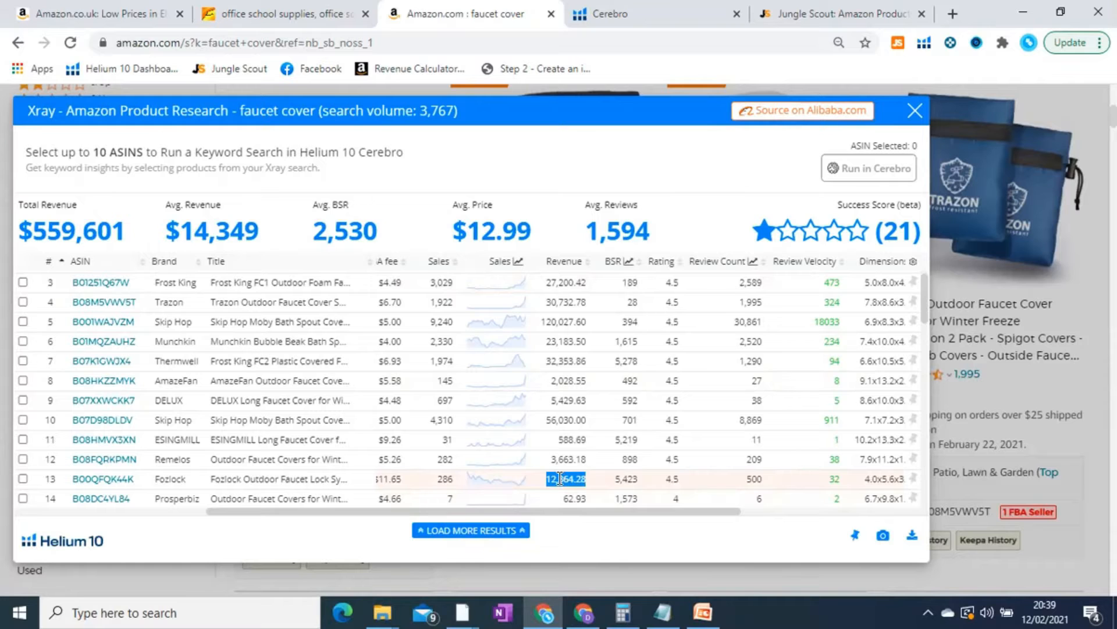
# Check the Xray products' BuyBox and fulfillment columns for listings sold by Amazon, marking the AMZ and Amazon entries.
pyautogui.moveTo(624, 514); pyautogui.dragTo(502, 508)
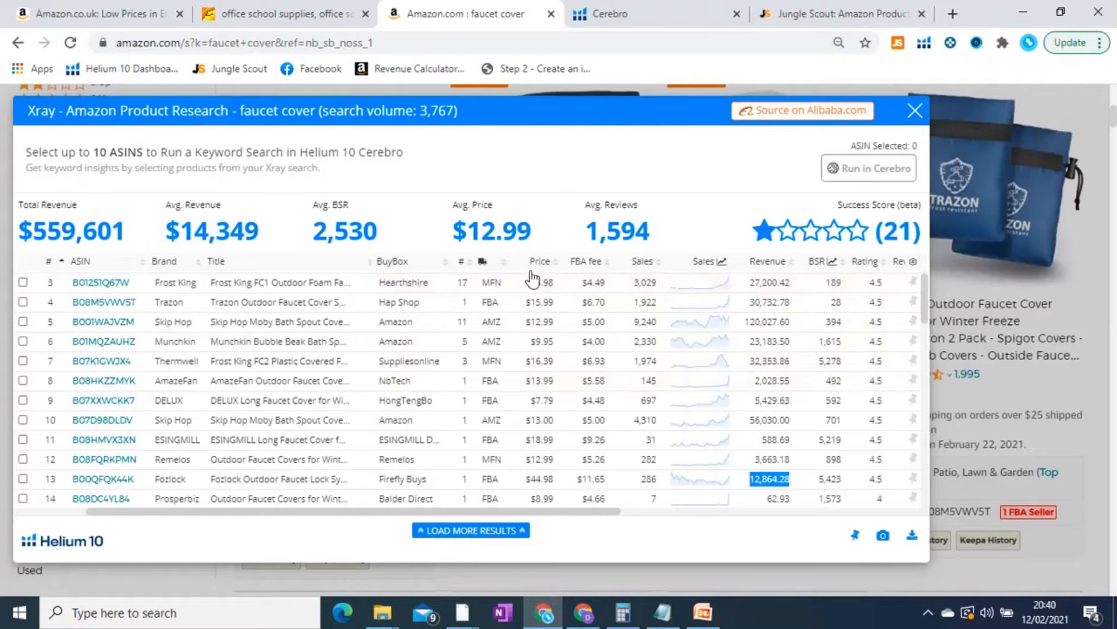
pyautogui.hscroll(-1, 547, 460)
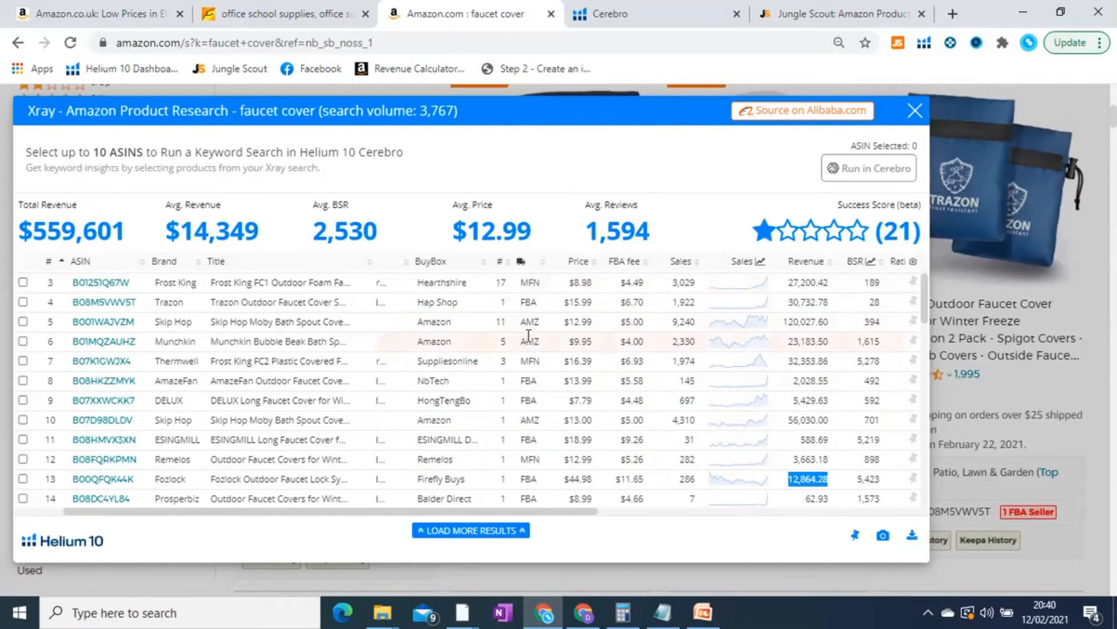
pyautogui.moveTo(541, 321); pyautogui.dragTo(526, 322)
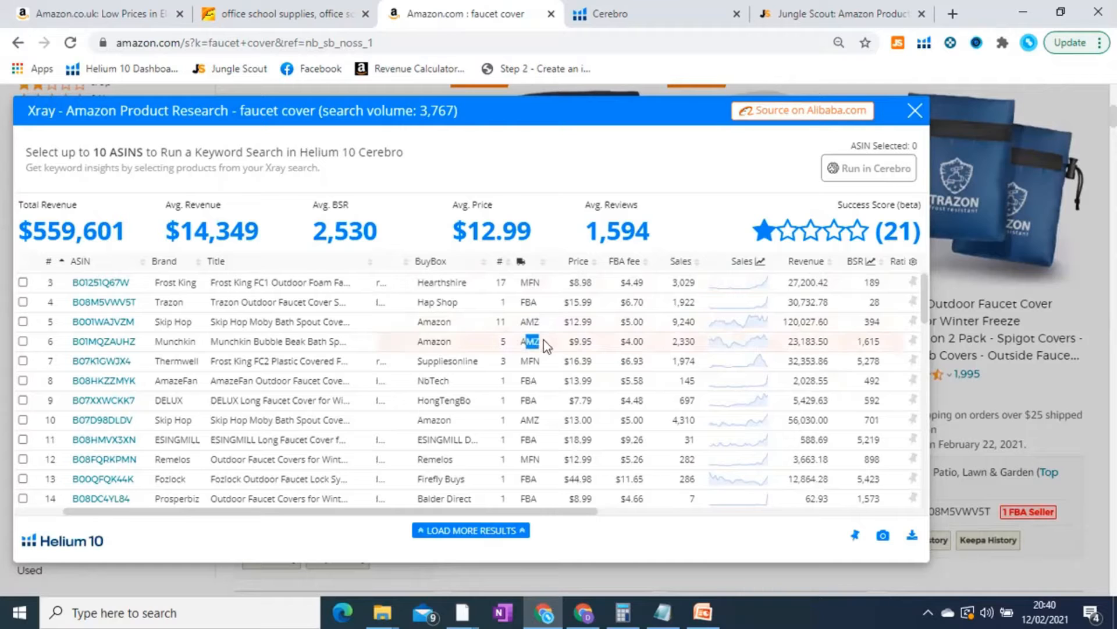
pyautogui.moveTo(526, 420); pyautogui.dragTo(543, 424)
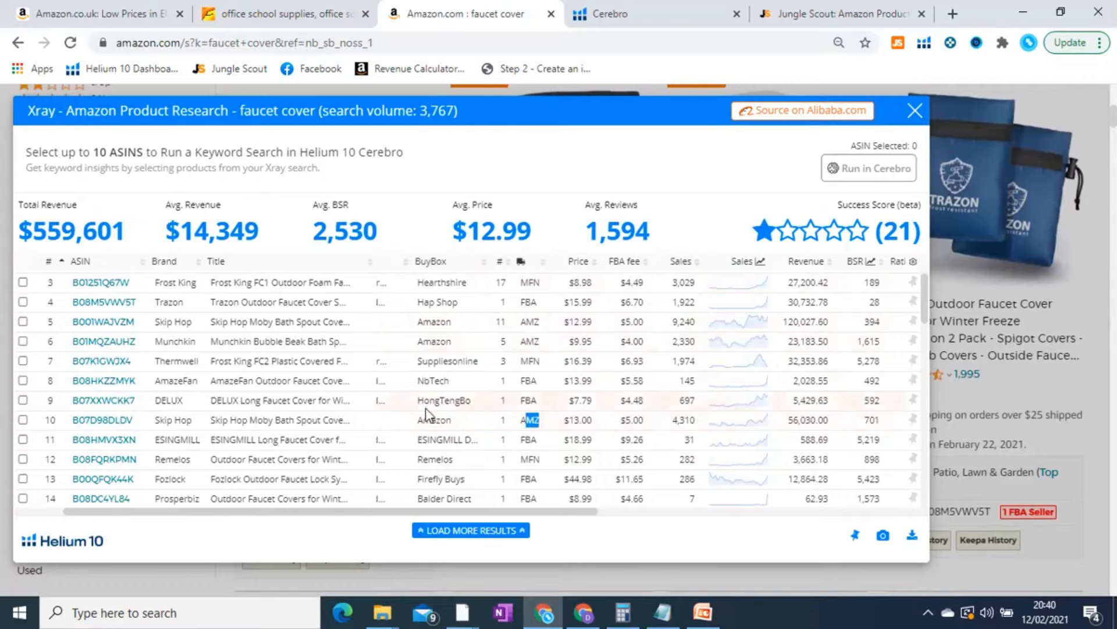
pyautogui.moveTo(423, 322); pyautogui.dragTo(453, 322)
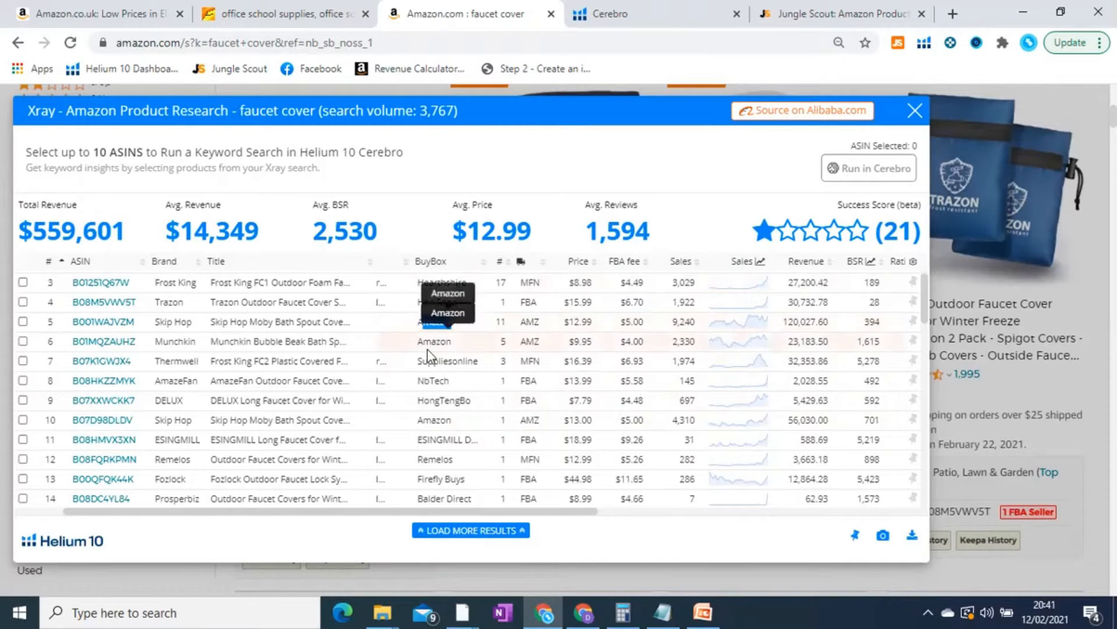
pyautogui.moveTo(431, 420); pyautogui.dragTo(456, 423)
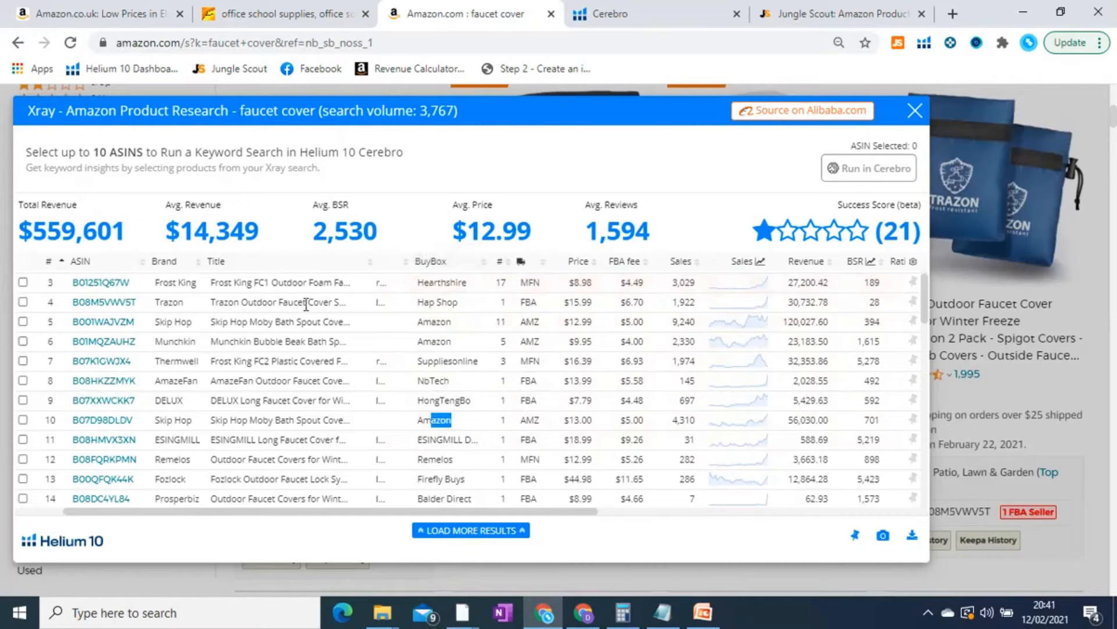
pyautogui.click(451, 424)
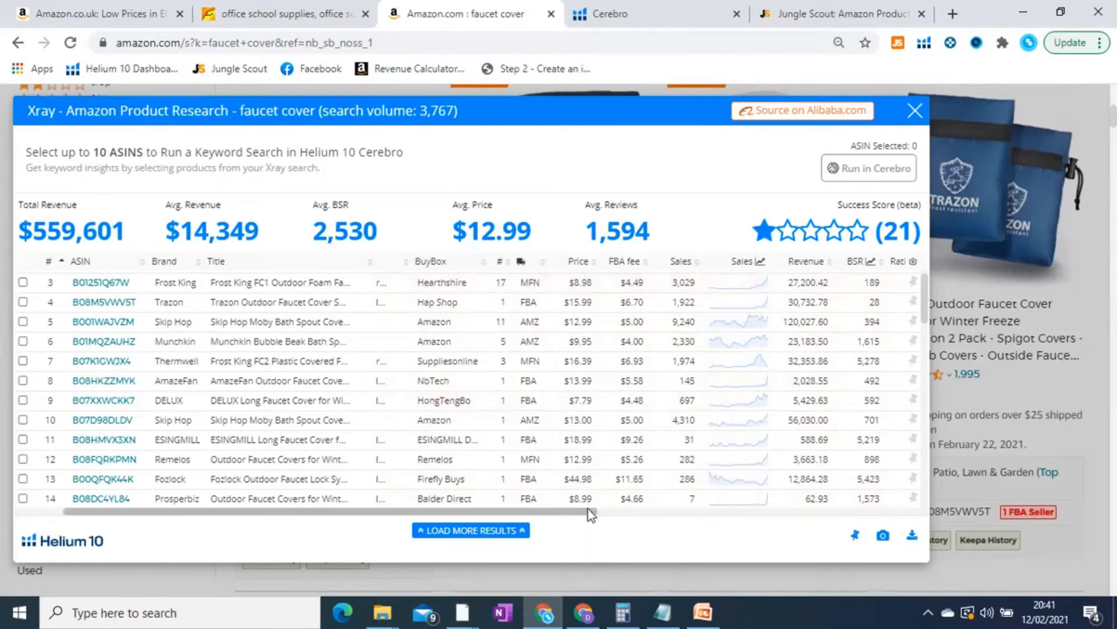
# Examine the Xray products' price, sales, revenue and reviews through to their size tiers, image counts and listing creation dates.
pyautogui.moveTo(568, 512); pyautogui.dragTo(509, 512)
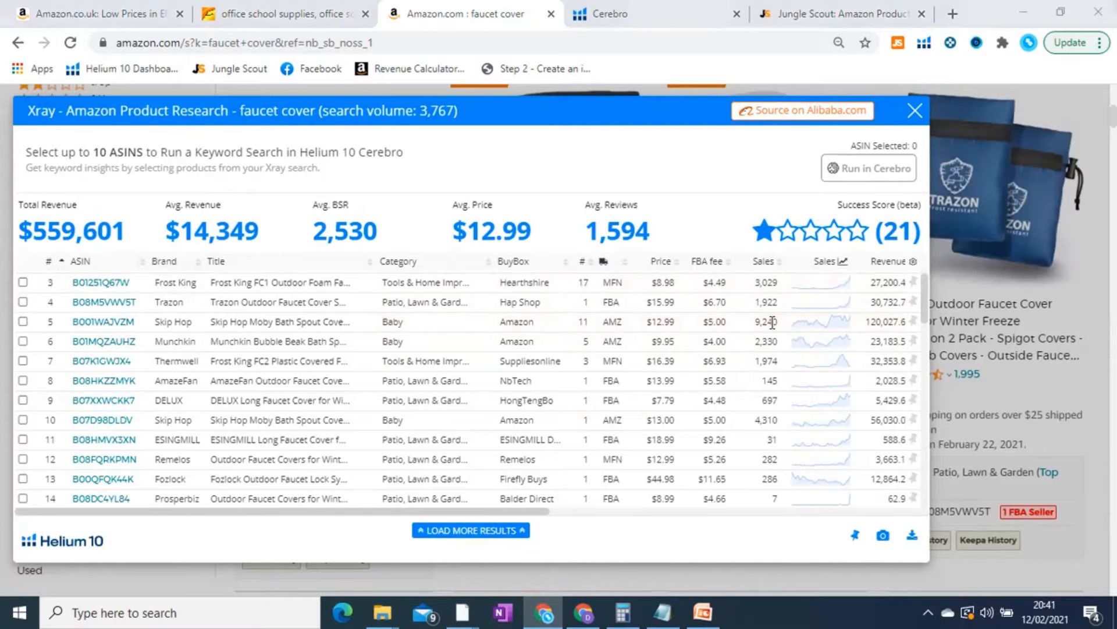
pyautogui.moveTo(504, 509); pyautogui.dragTo(710, 512)
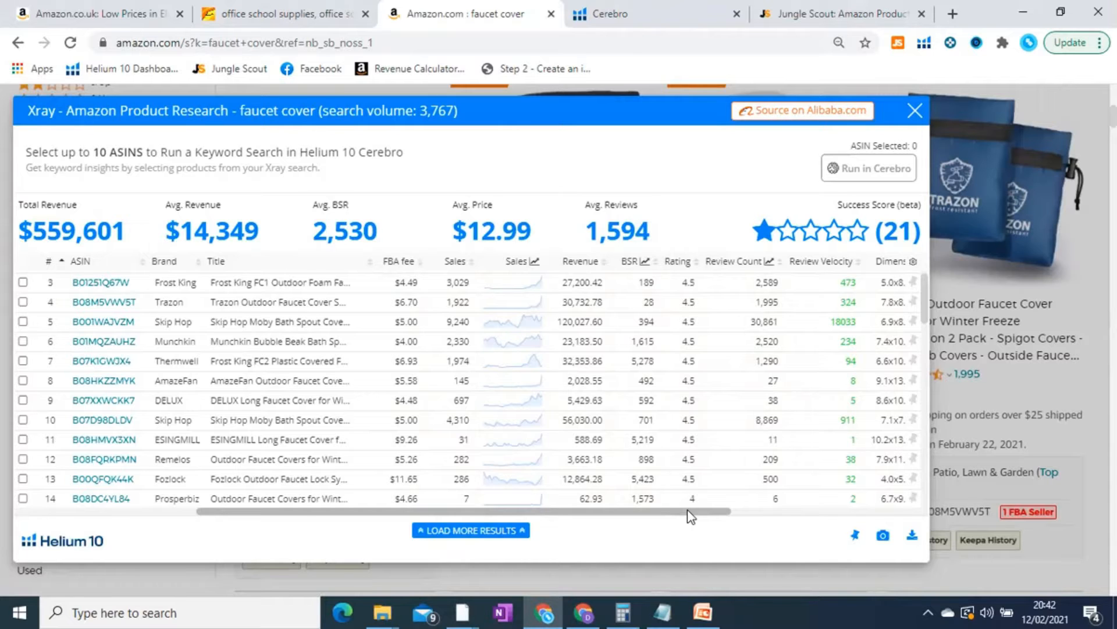
pyautogui.moveTo(688, 511); pyautogui.dragTo(862, 497)
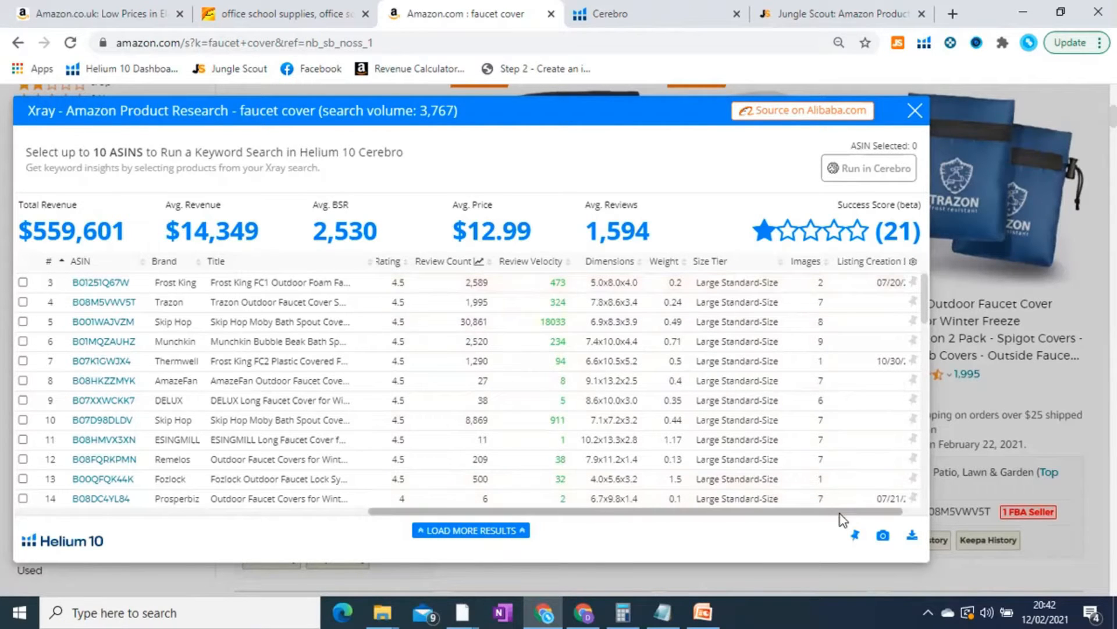
pyautogui.moveTo(840, 513); pyautogui.dragTo(865, 511)
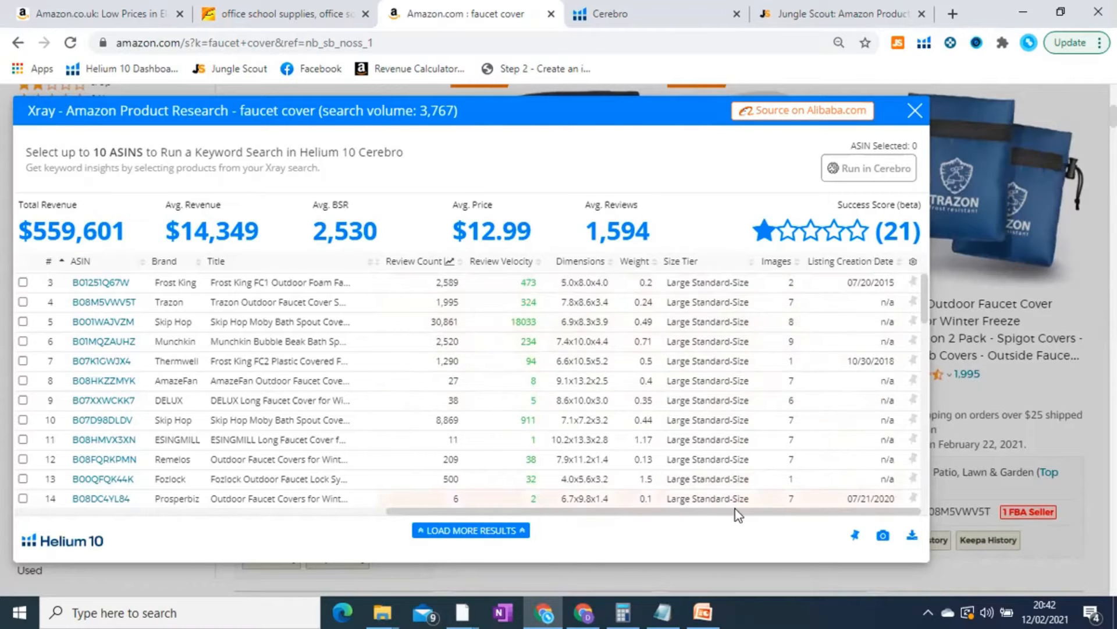
# Remove the ArtiGifts Pro outdoor faucet cover listing in row 2 from the Xray results.
pyautogui.hscroll(-5, 560, 504)
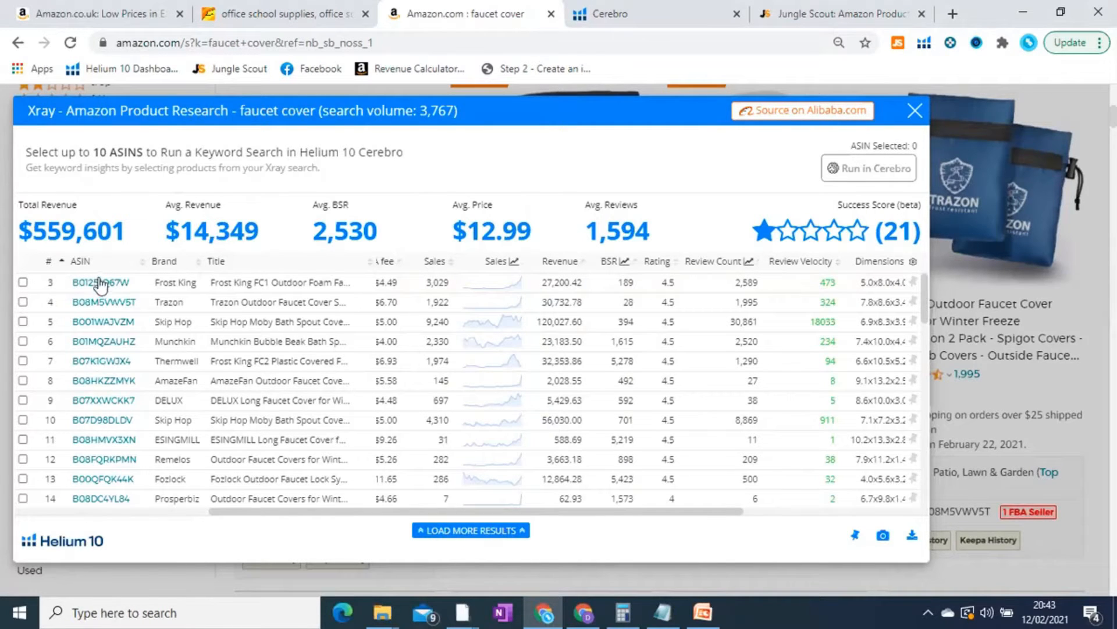
pyautogui.scroll(5, 110, 309)
pyautogui.moveTo(111, 310)
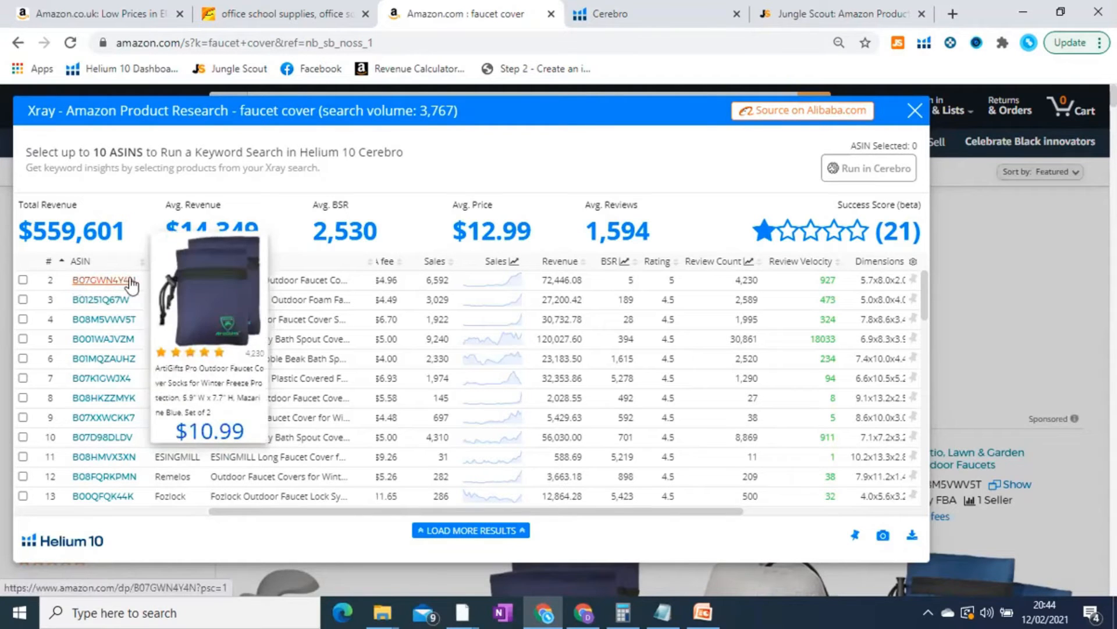
pyautogui.click(50, 284)
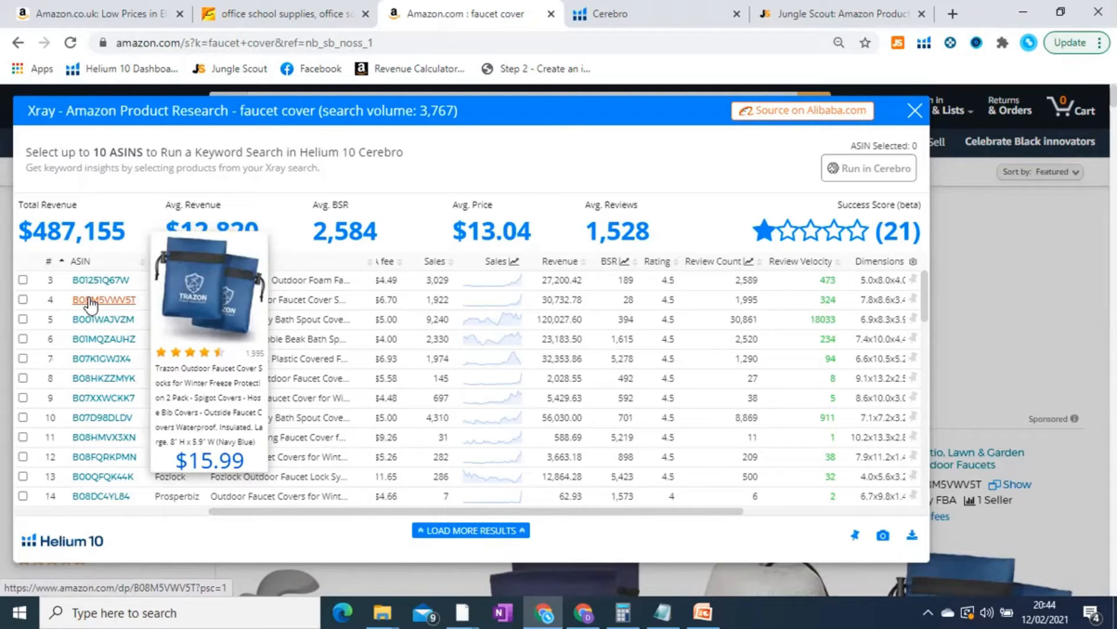
# Preview the product images of the Xray listings from row 5 to row 12 and mark the AmazeFan product's revenue.
pyautogui.moveTo(105, 323)
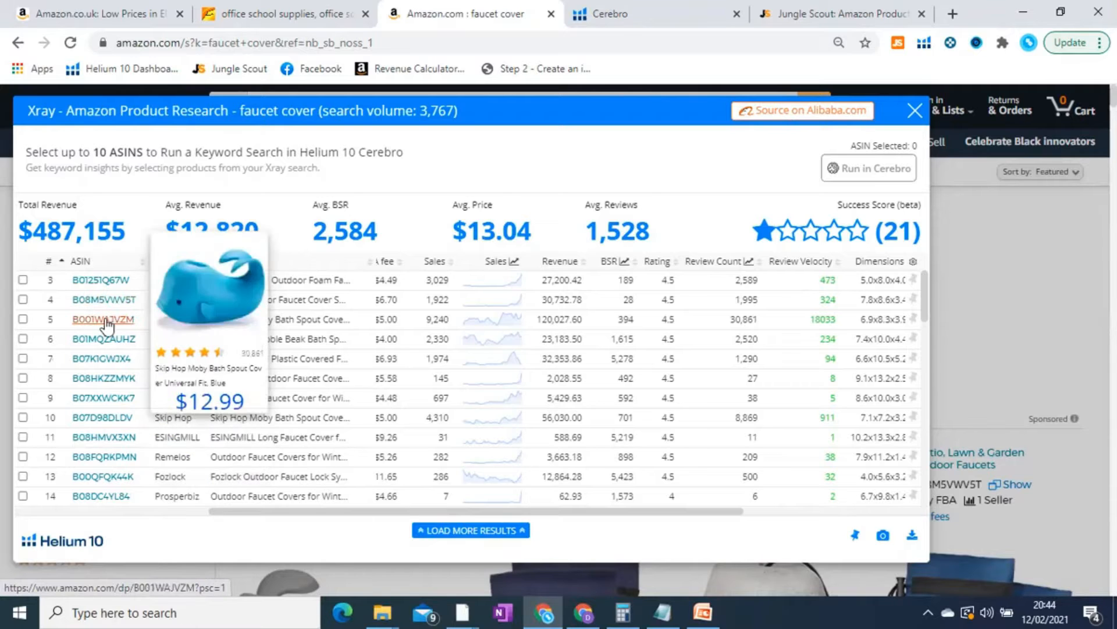
pyautogui.moveTo(103, 346)
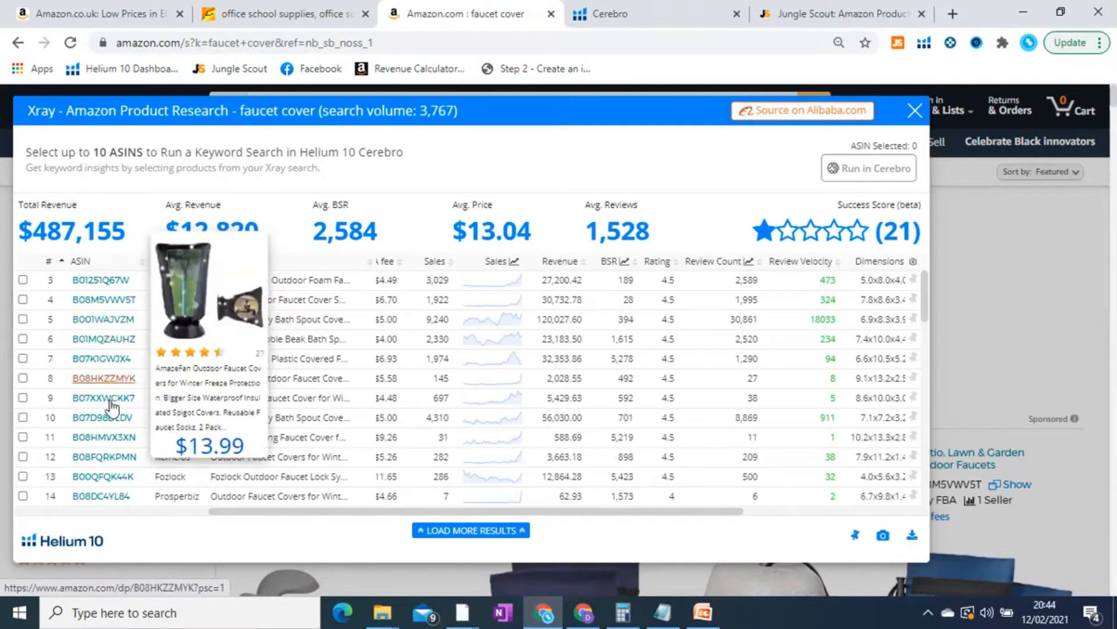
pyautogui.moveTo(108, 381)
pyautogui.moveTo(96, 401)
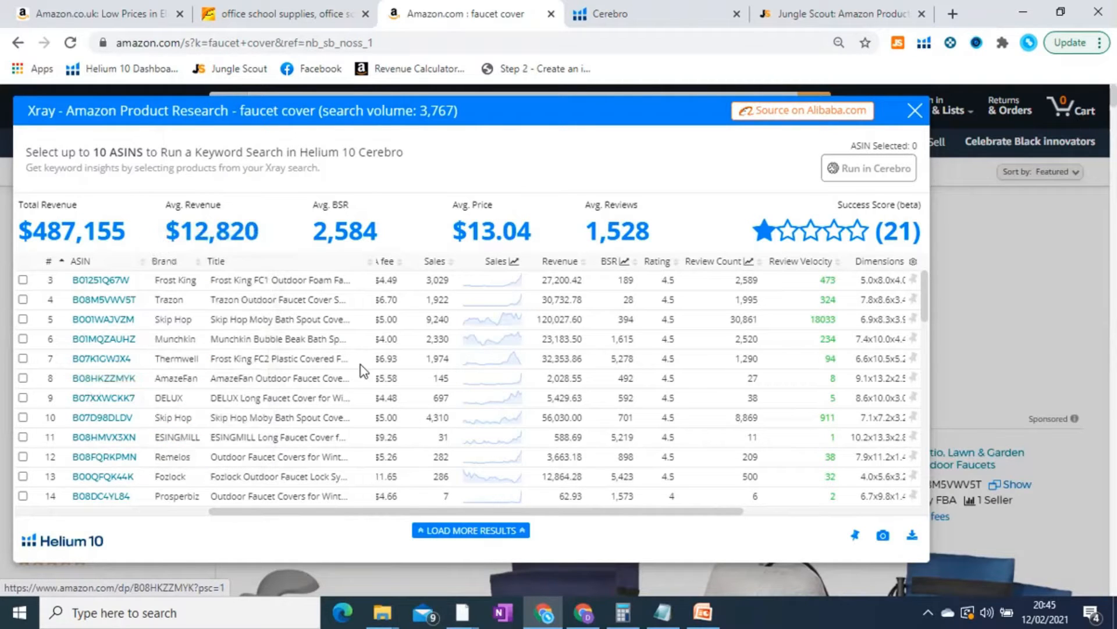
pyautogui.doubleClick(561, 377)
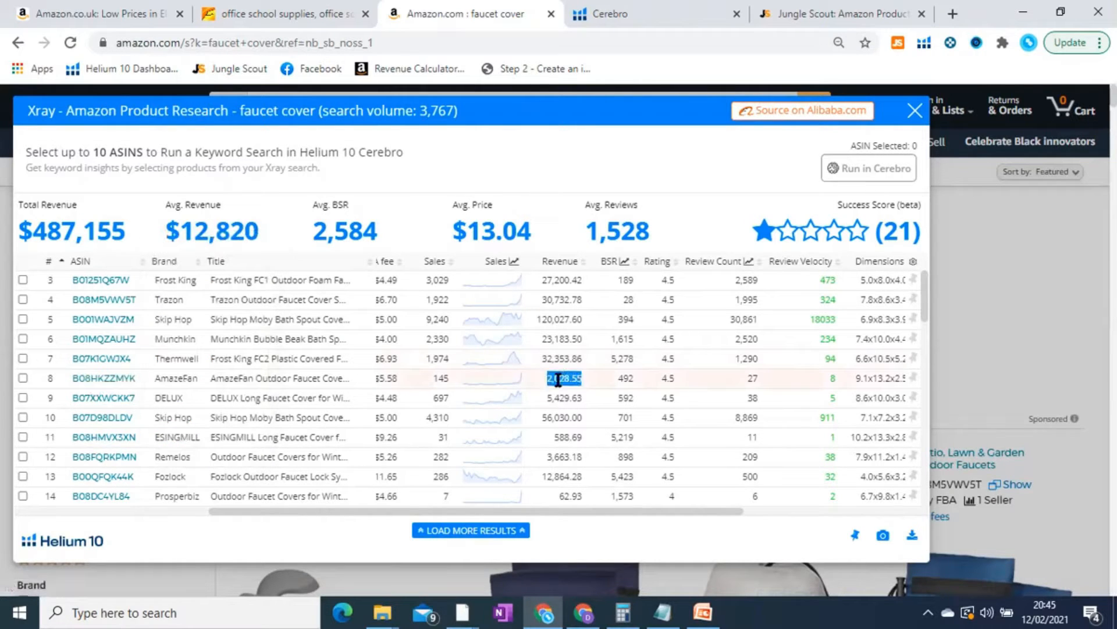
pyautogui.moveTo(110, 407)
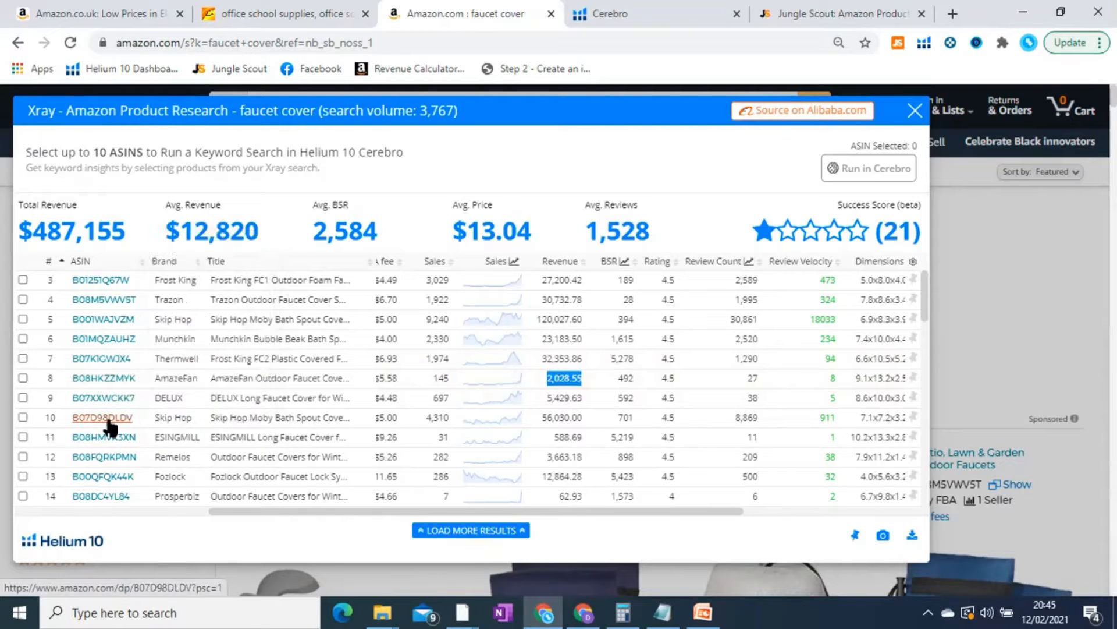
pyautogui.moveTo(112, 444)
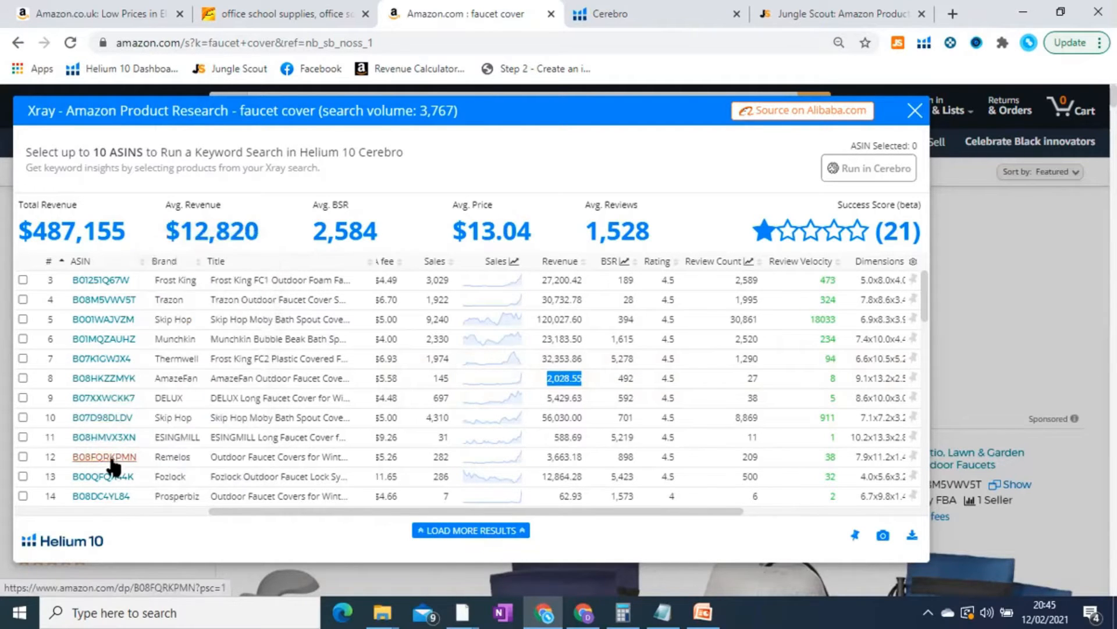
# Preview the Remelos faucet cover listing in row 12, mark its revenue, check the BSR and review columns, and close the Xray results.
pyautogui.moveTo(112, 467)
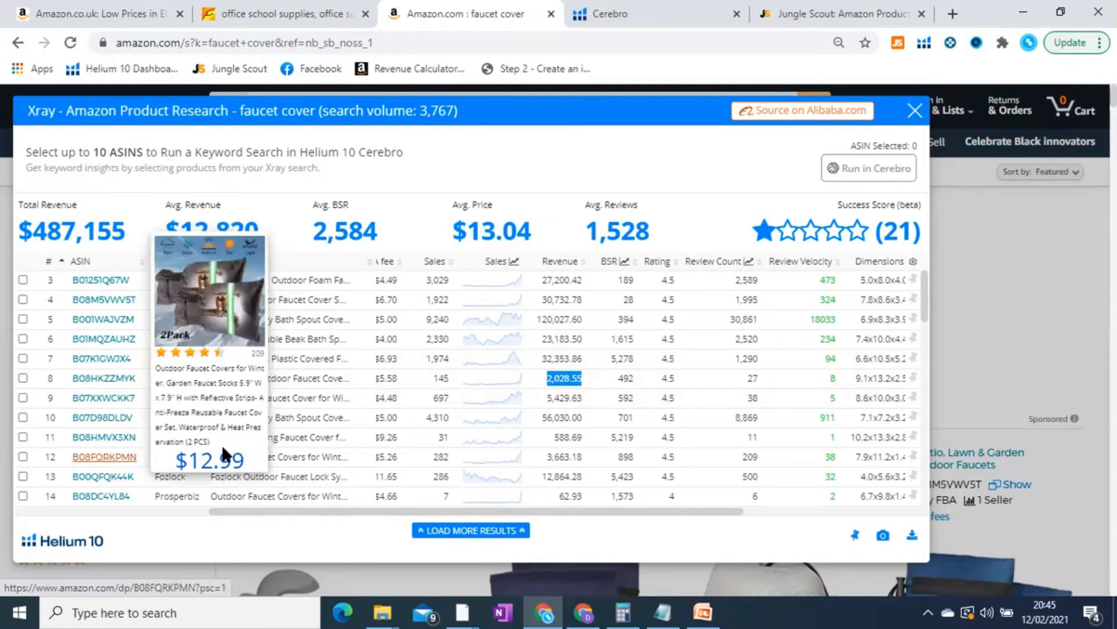
pyautogui.doubleClick(565, 457)
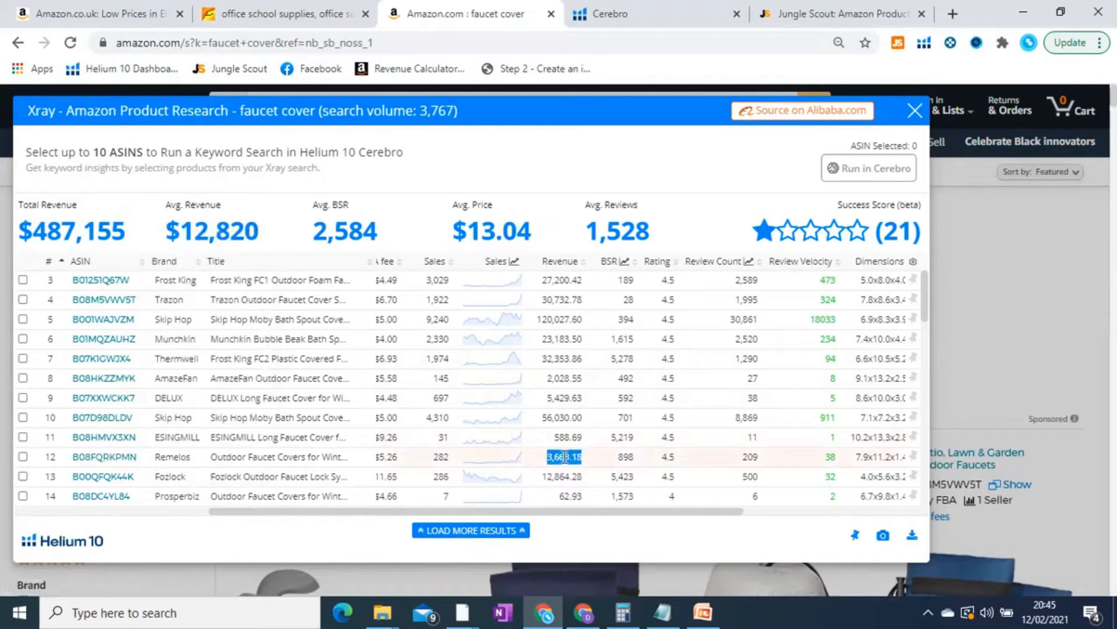
pyautogui.scroll(-1, 110, 442)
pyautogui.scroll(2, 292, 399)
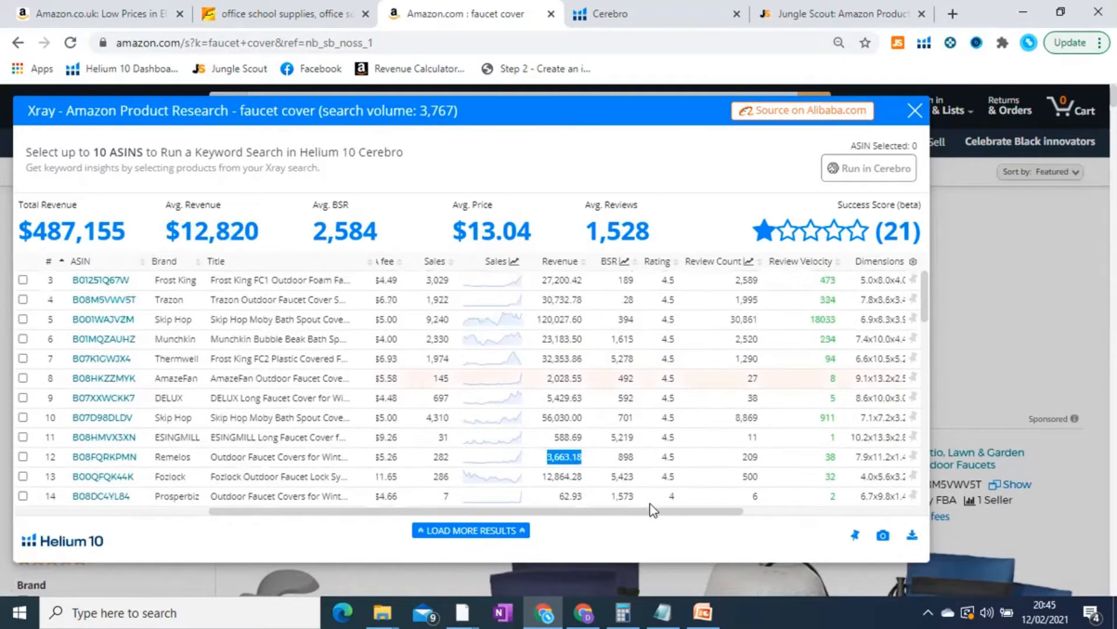
pyautogui.moveTo(693, 505); pyautogui.dragTo(640, 513)
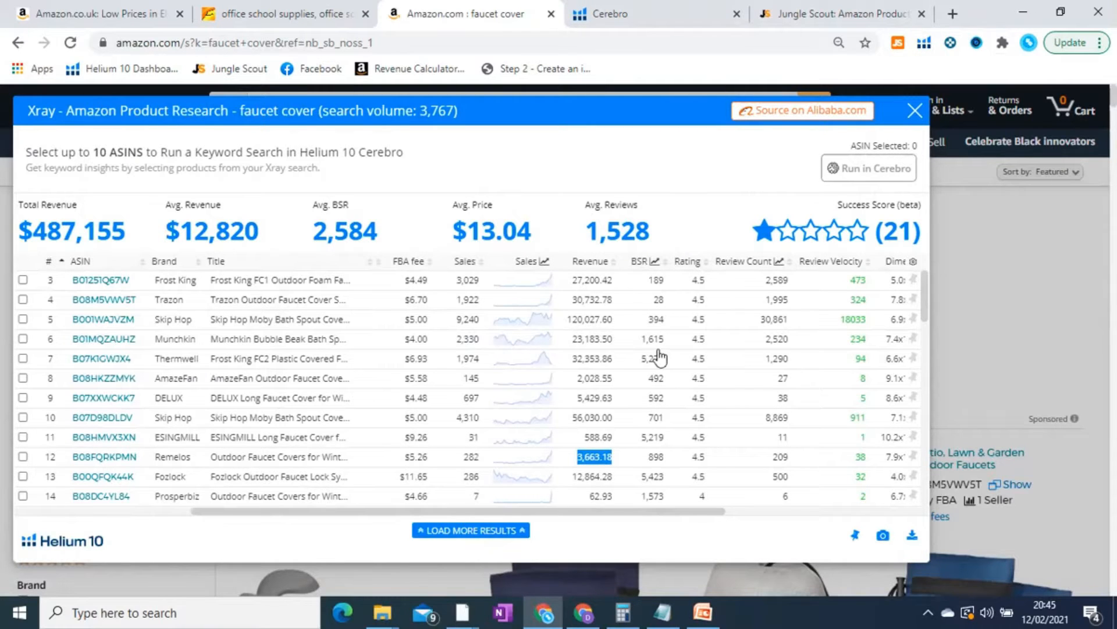
pyautogui.click(916, 114)
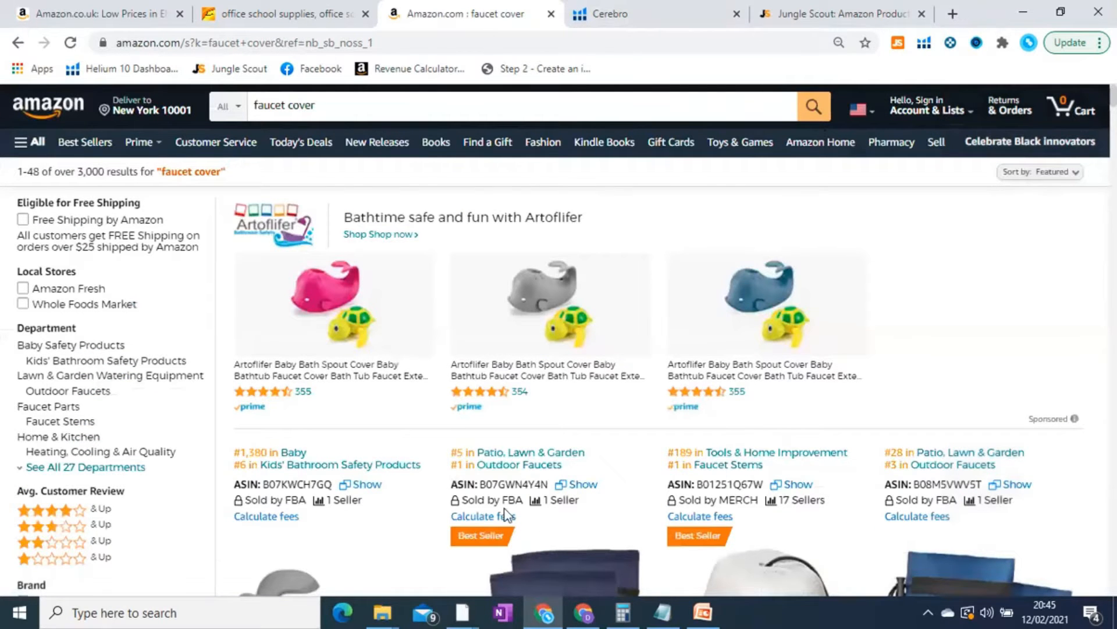
# Open trends.google.com in the other Chrome window and explore the search term "faucet cover" for the United States.
pyautogui.hotkey('alt', 'Tab')
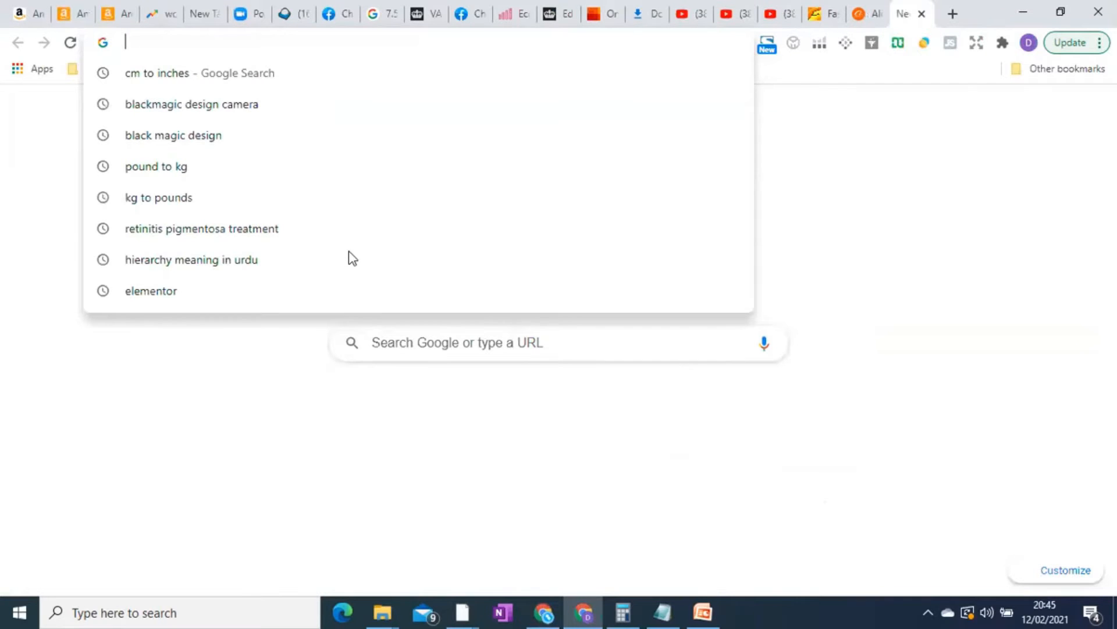
pyautogui.click(266, 44)
pyautogui.write('trends.google.com')
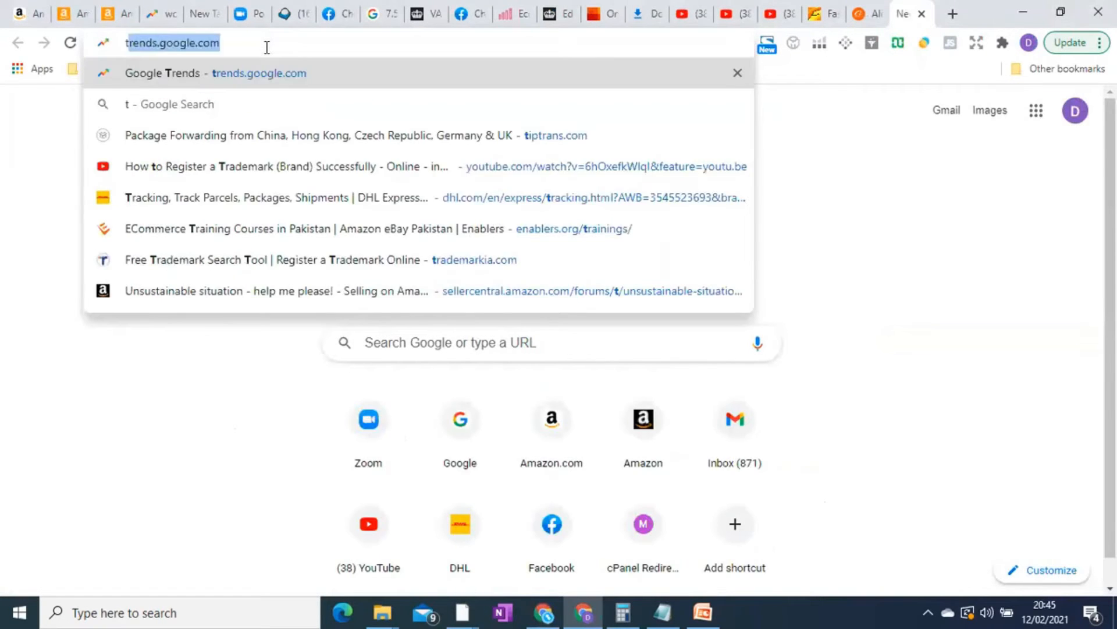
pyautogui.press('Return')
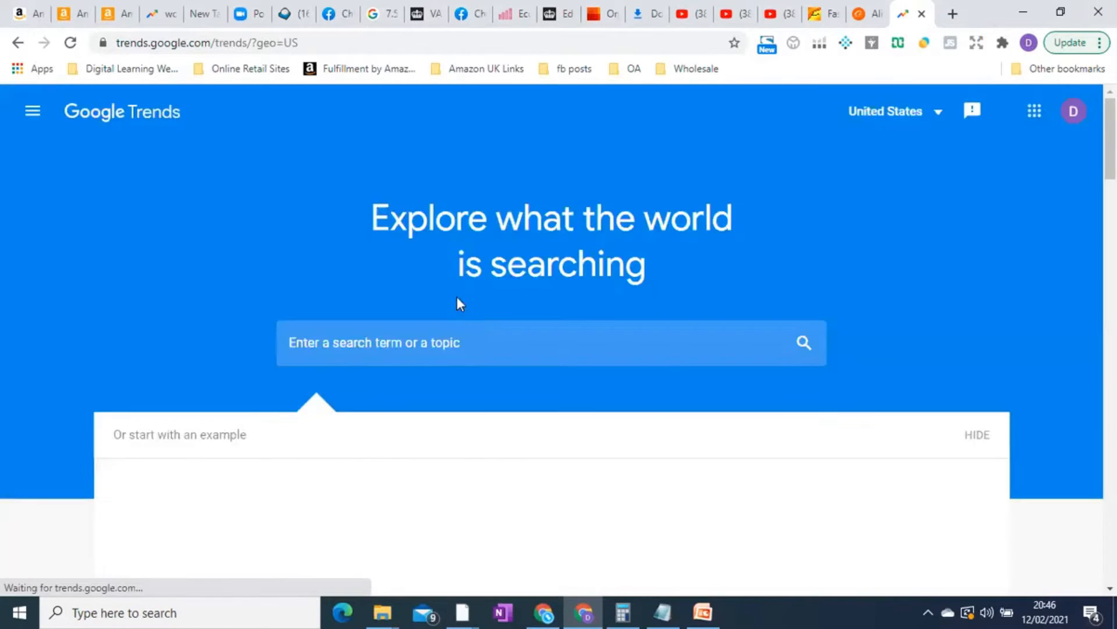
pyautogui.click(480, 343)
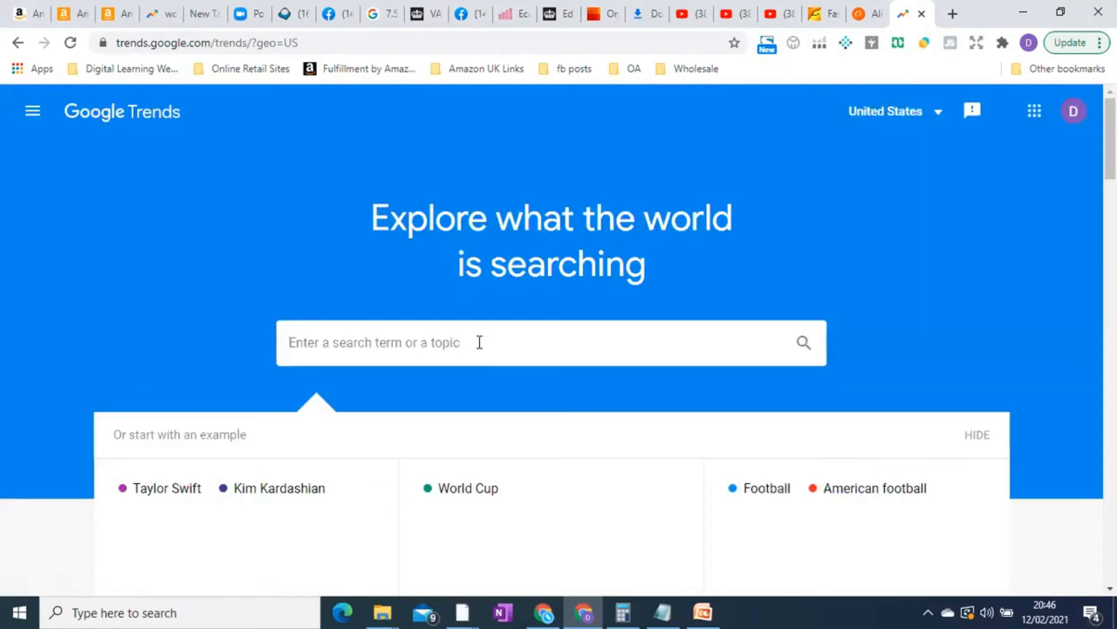
pyautogui.write('fauce')
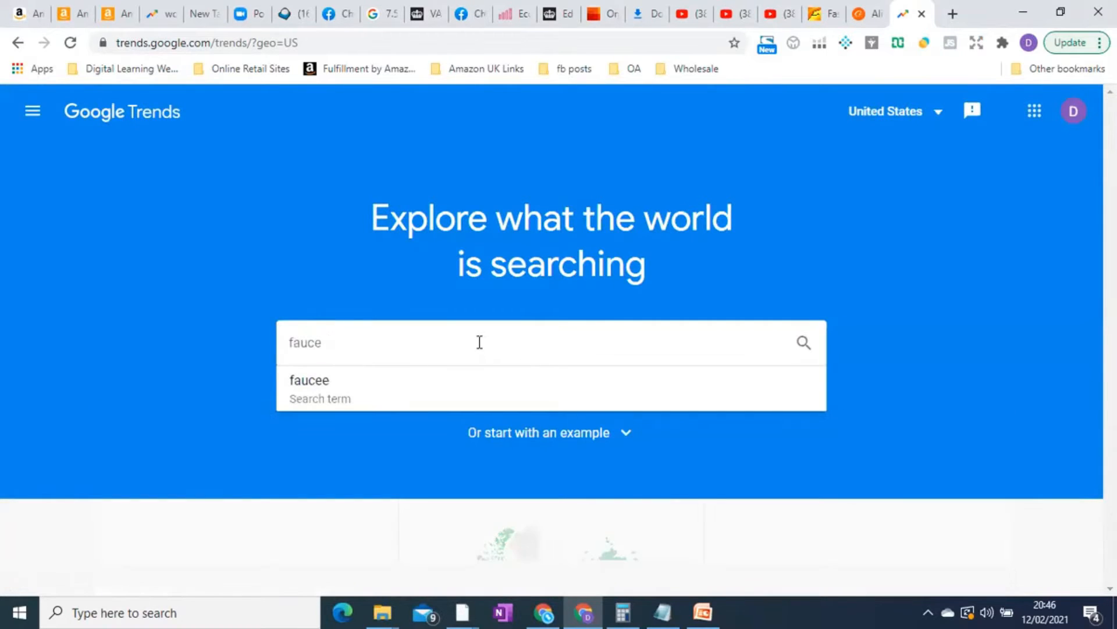
pyautogui.write('t cover')
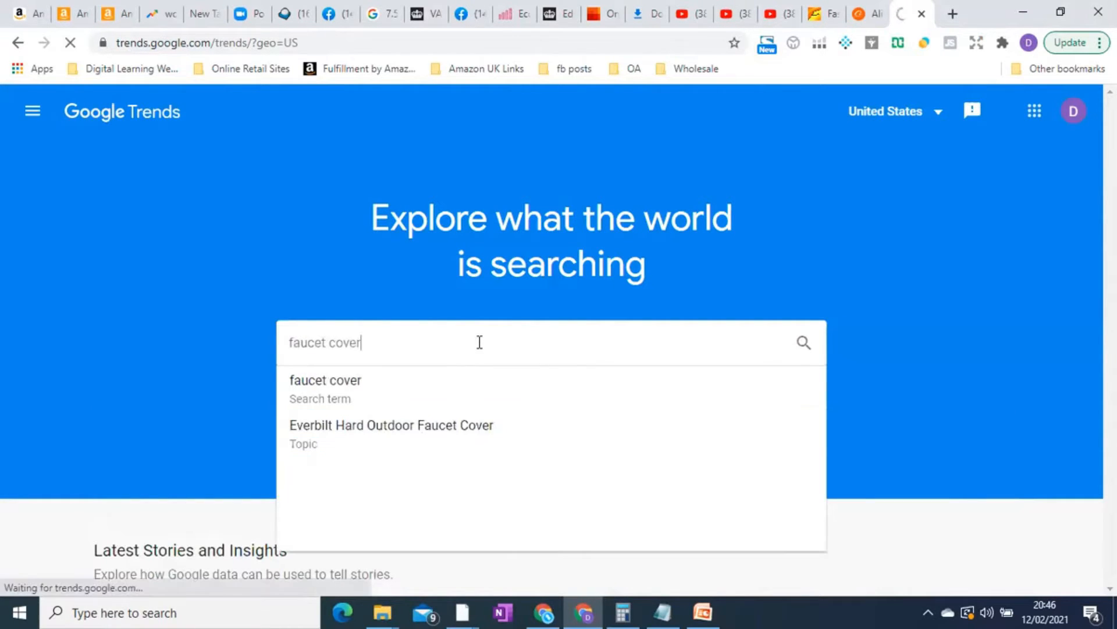
pyautogui.press('Return')
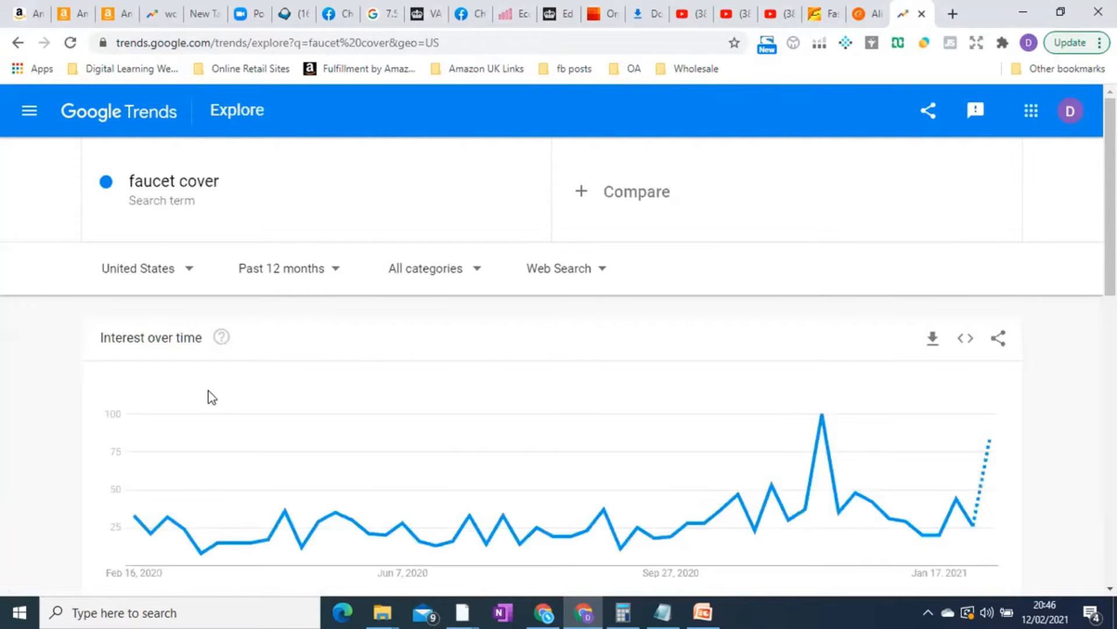
# Review the faucet cover interest over the past 12 months, then set the time range to Past 5 years and examine its seasonal peaks.
pyautogui.scroll(-1, 175, 390)
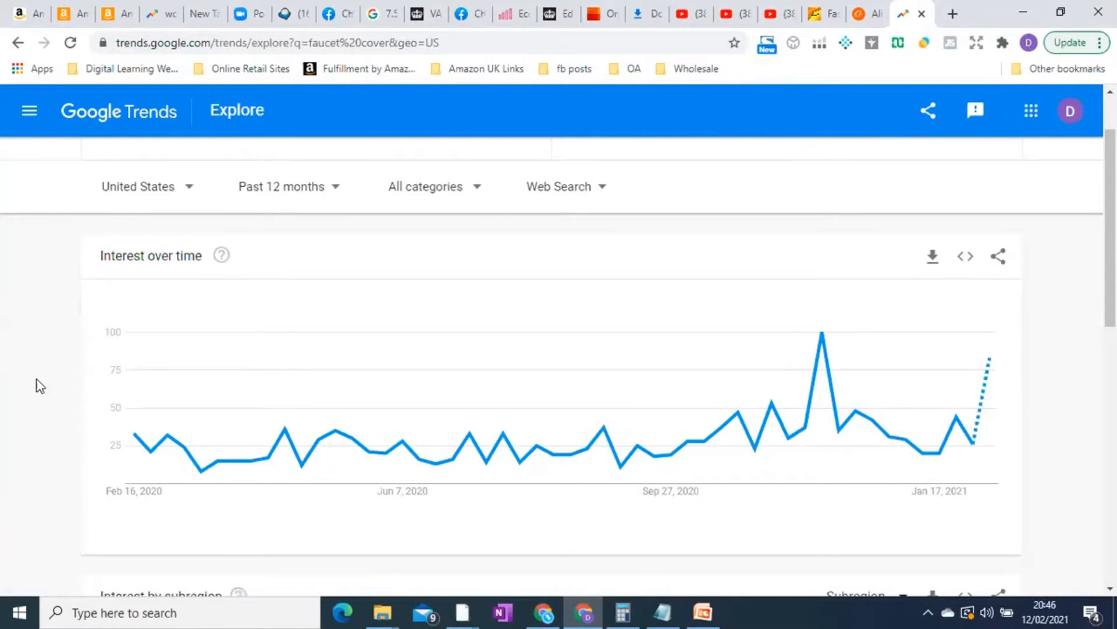
pyautogui.scroll(-1, 38, 385)
pyautogui.scroll(3, 37, 384)
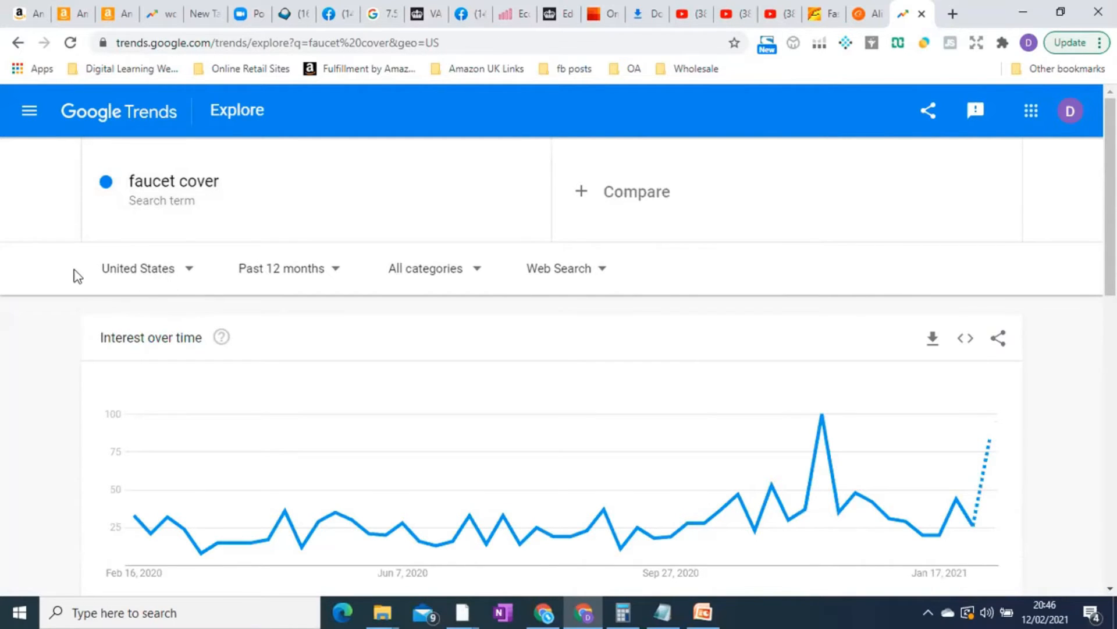
pyautogui.click(338, 272)
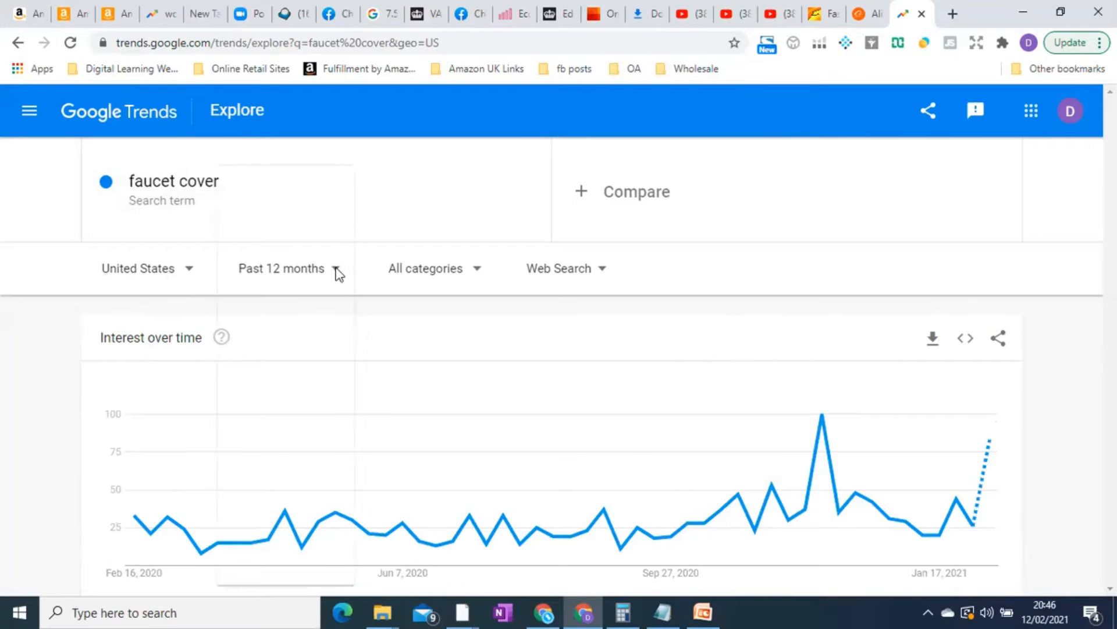
pyautogui.click(287, 475)
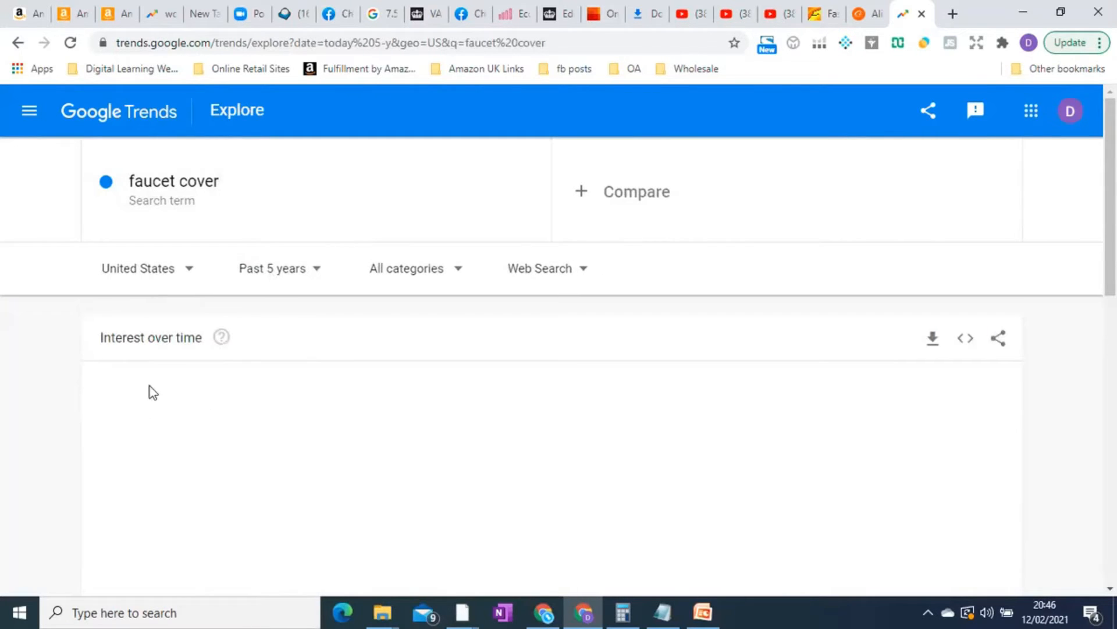
pyautogui.scroll(-3, 102, 377)
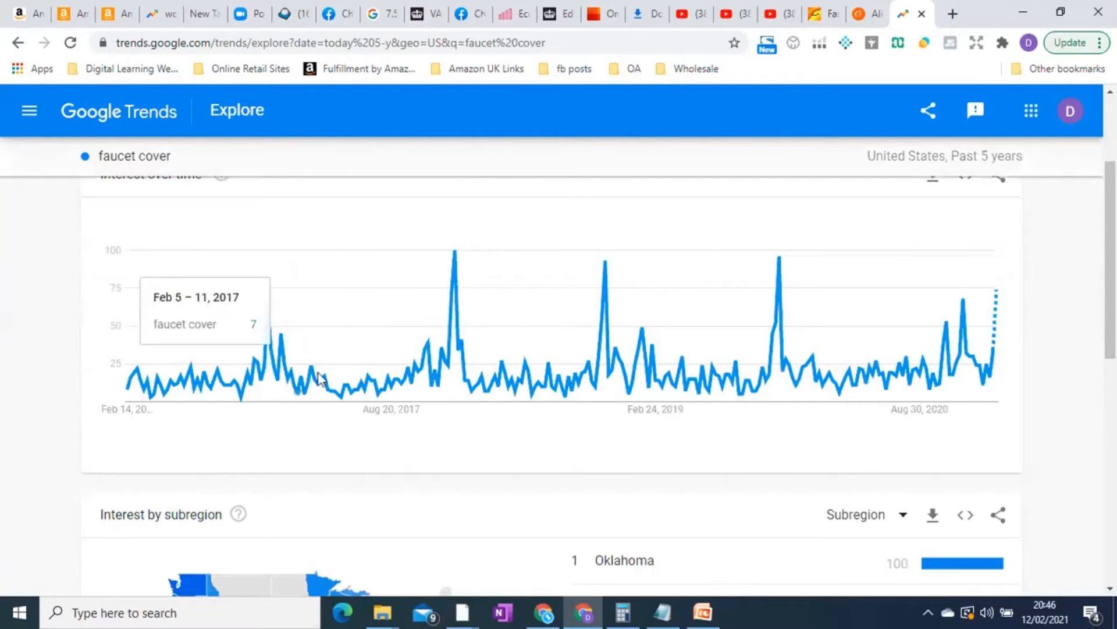
pyautogui.scroll(1, 432, 379)
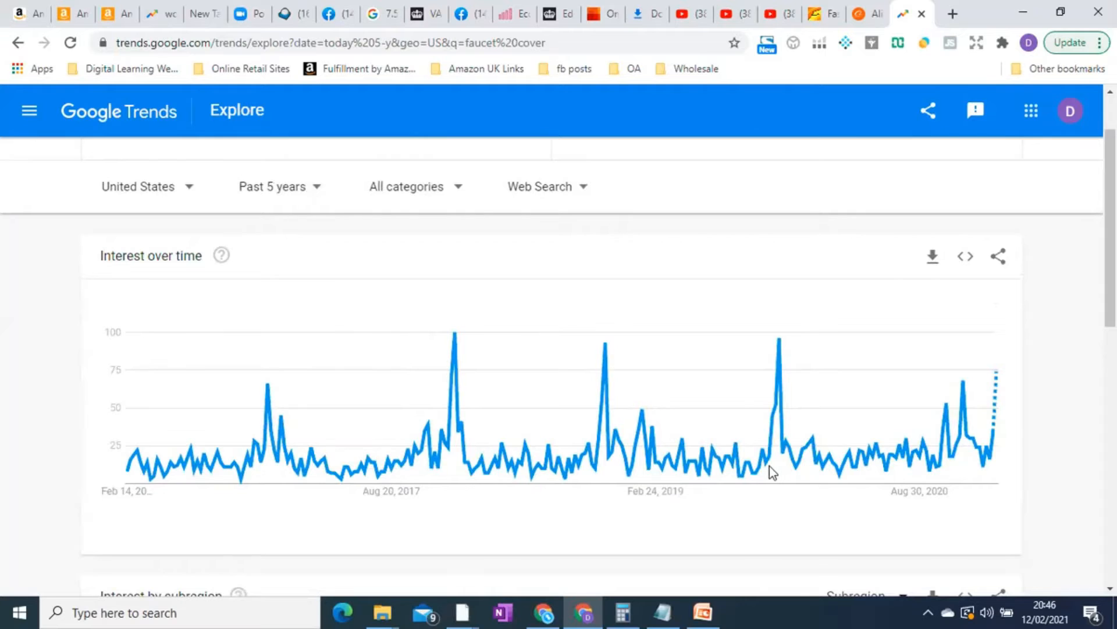
pyautogui.moveTo(780, 468)
# Set the Google Trends time range back to Past 12 months and examine the faucet cover interest from its March 2020 low point onward.
pyautogui.click(320, 192)
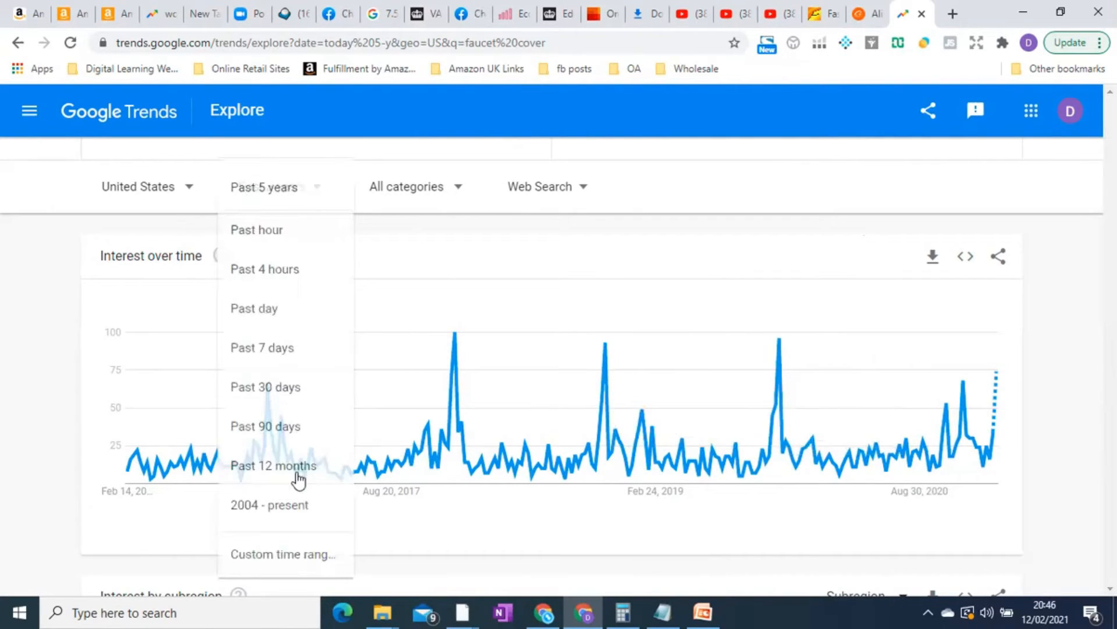
pyautogui.click(298, 467)
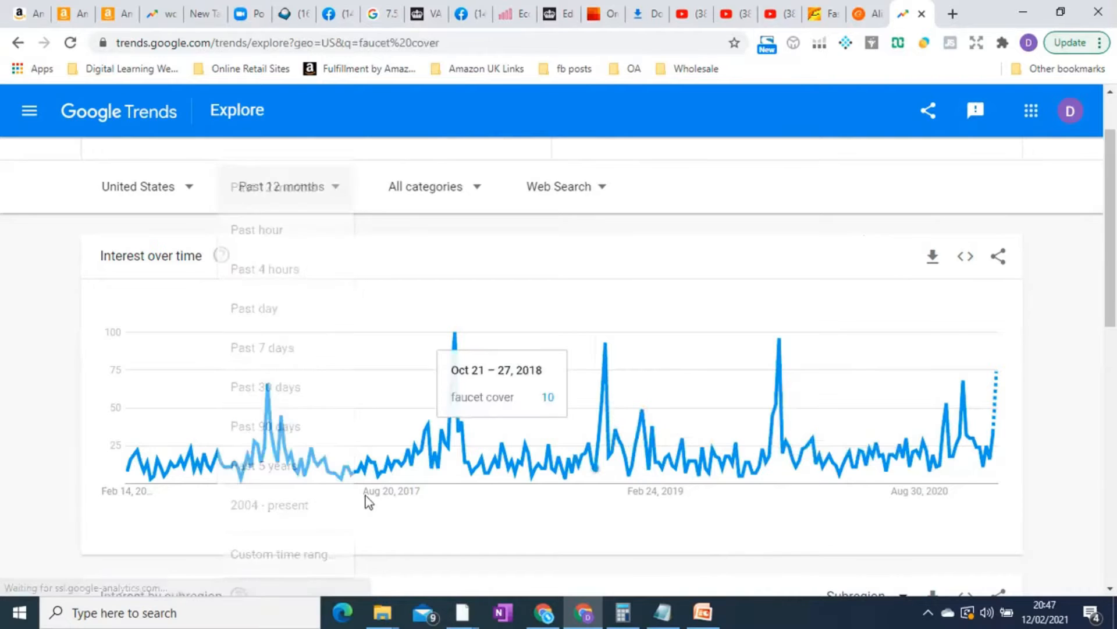
pyautogui.scroll(-3, 228, 448)
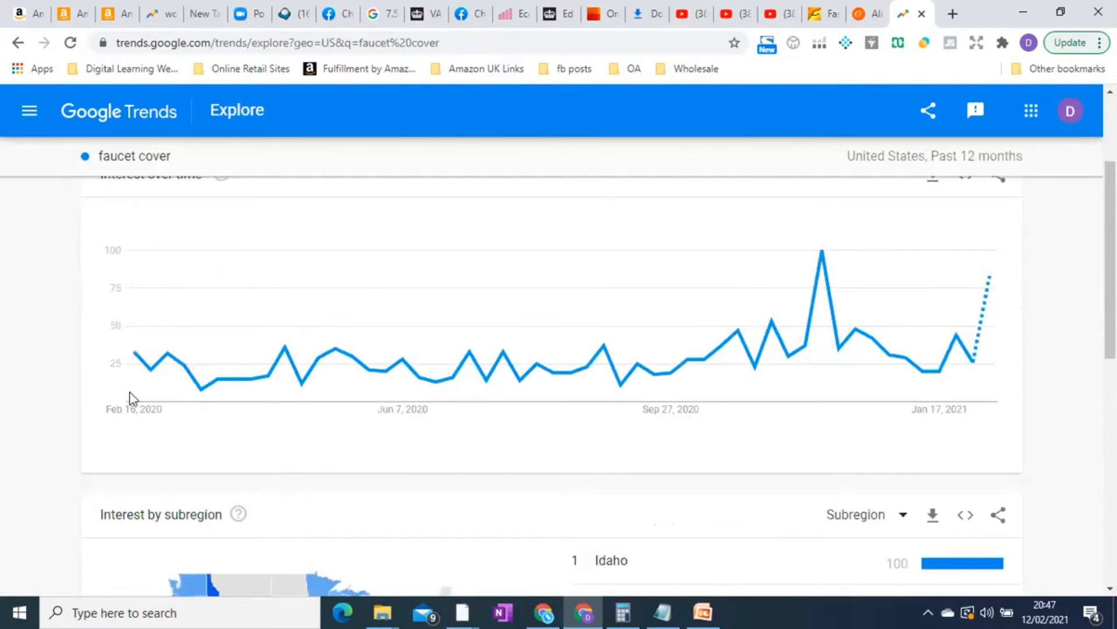
pyautogui.moveTo(205, 391)
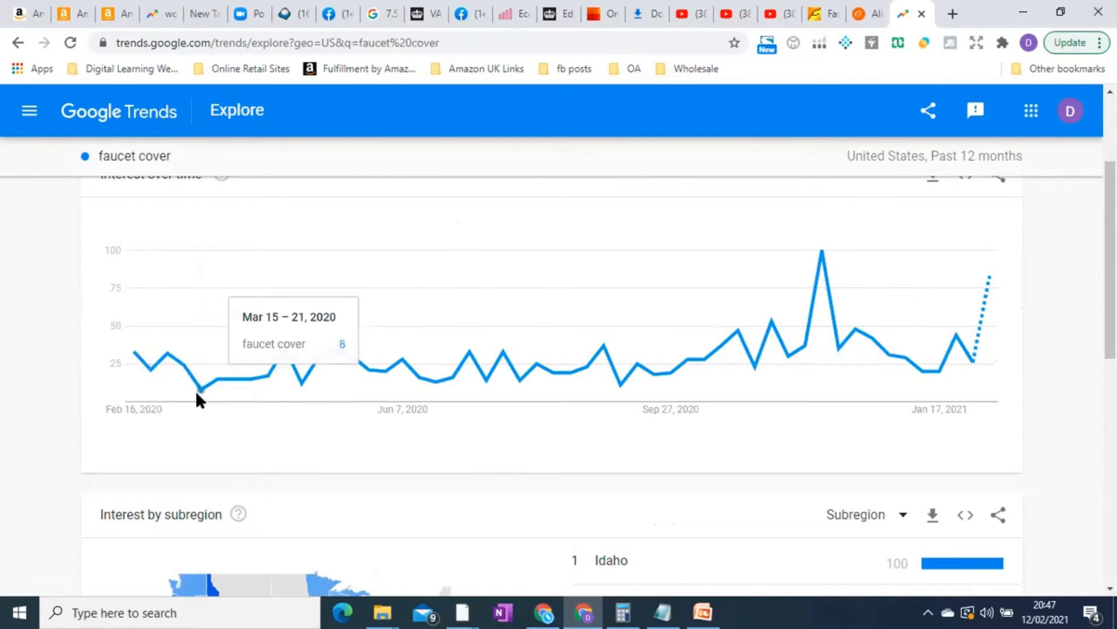
pyautogui.scroll(2, 199, 337)
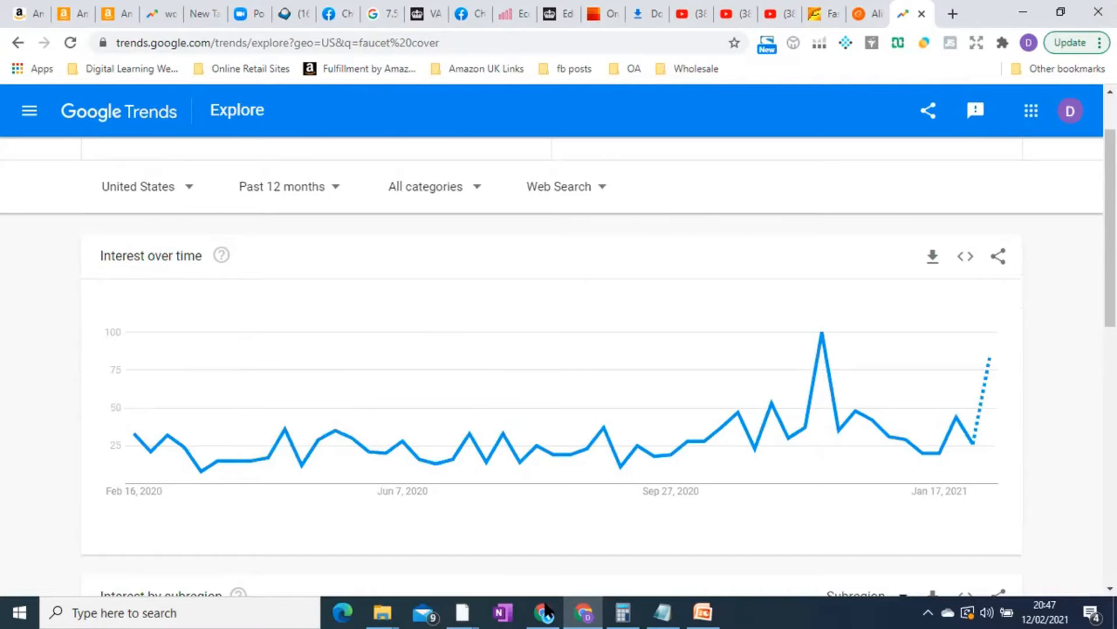
# Return to the Cerebro keyword results and examine the one-year search volume history of "faucet cover", closing the chart when done.
pyautogui.hotkey('alt', 'Tab')
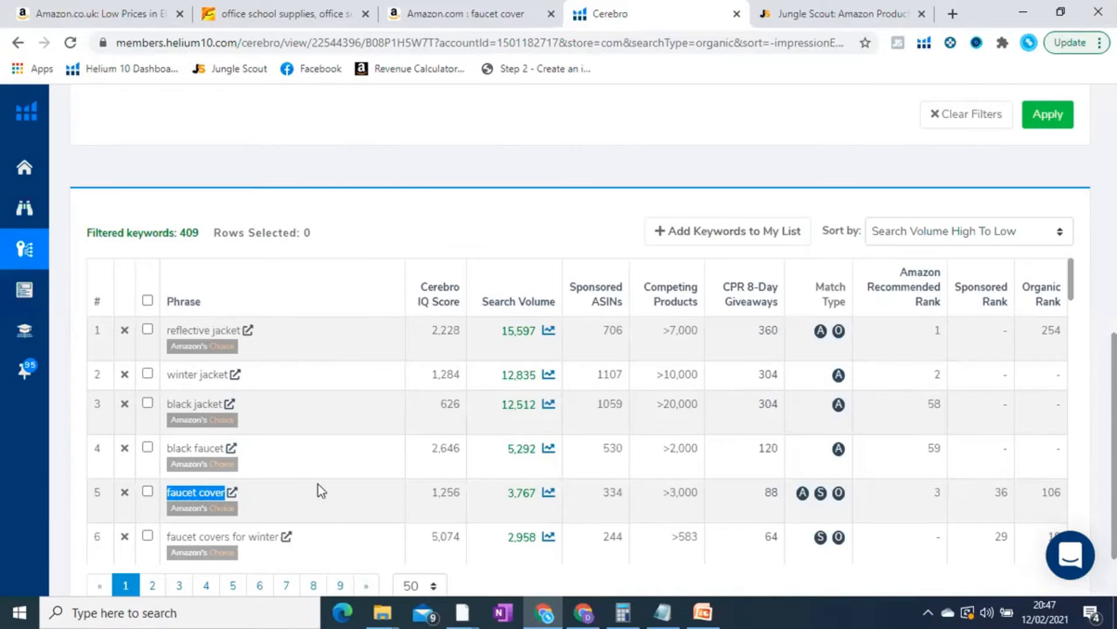
pyautogui.scroll(-2, 319, 487)
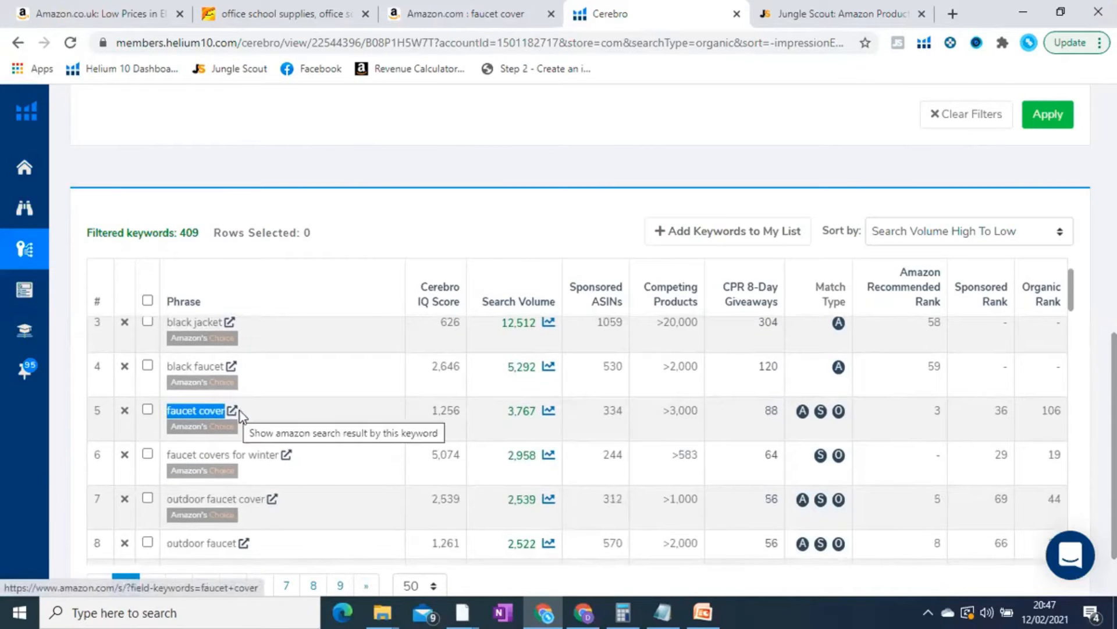
pyautogui.click(552, 412)
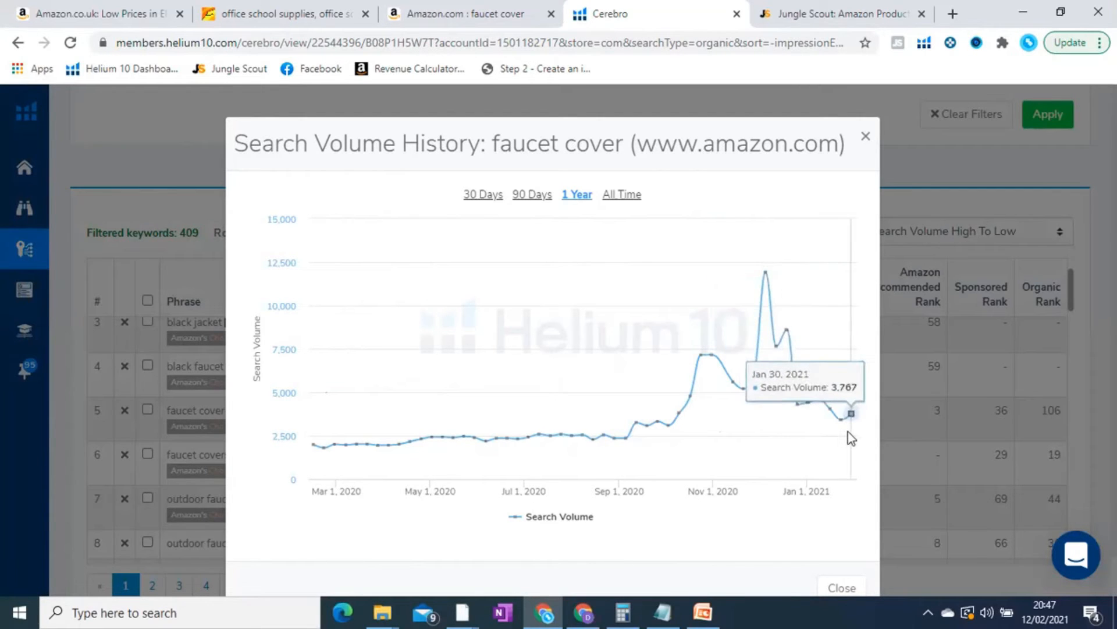
pyautogui.click(867, 139)
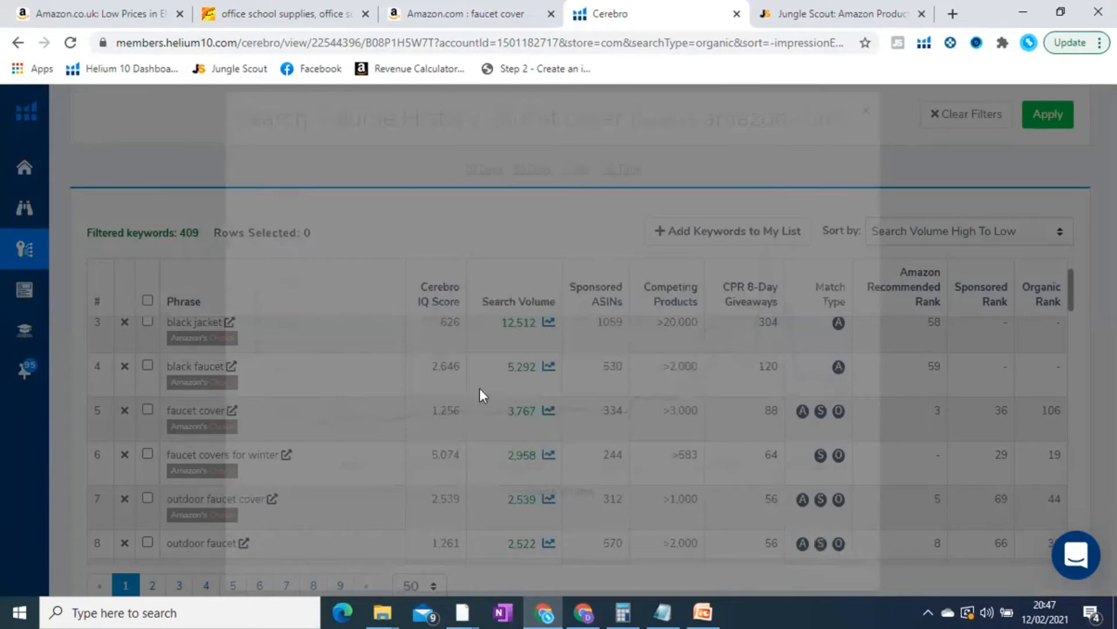
pyautogui.scroll(2, 479, 388)
pyautogui.scroll(1, 657, 274)
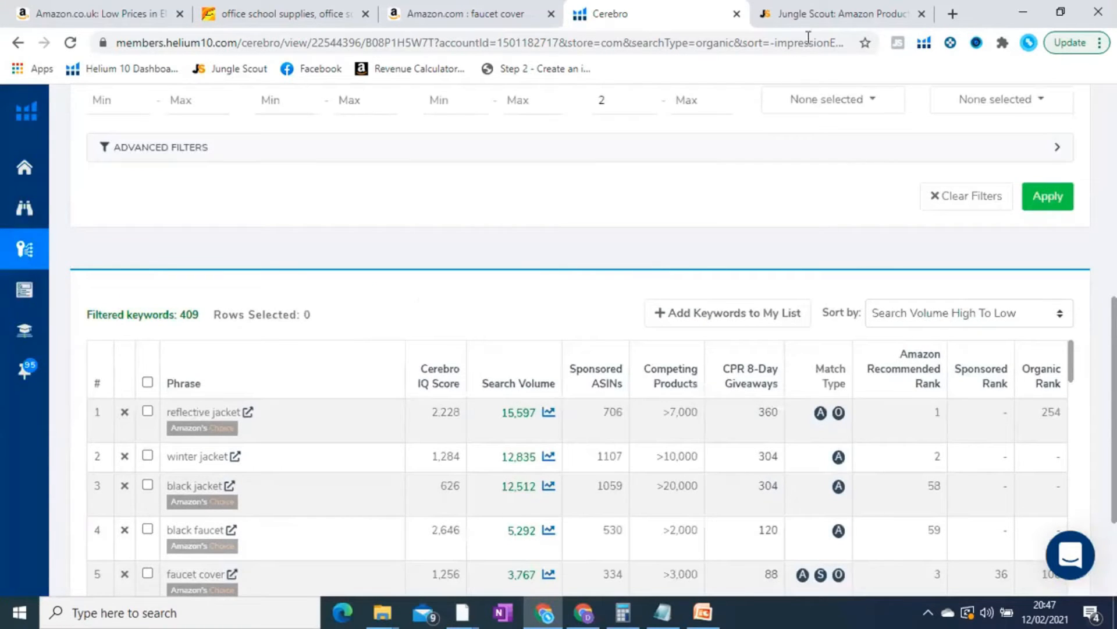
# Return to the Amazon.com faucet cover results, load google.com in their place, search for "amazon best sellers" and open the Amazon.com Best Sellers page.
pyautogui.click(537, 10)
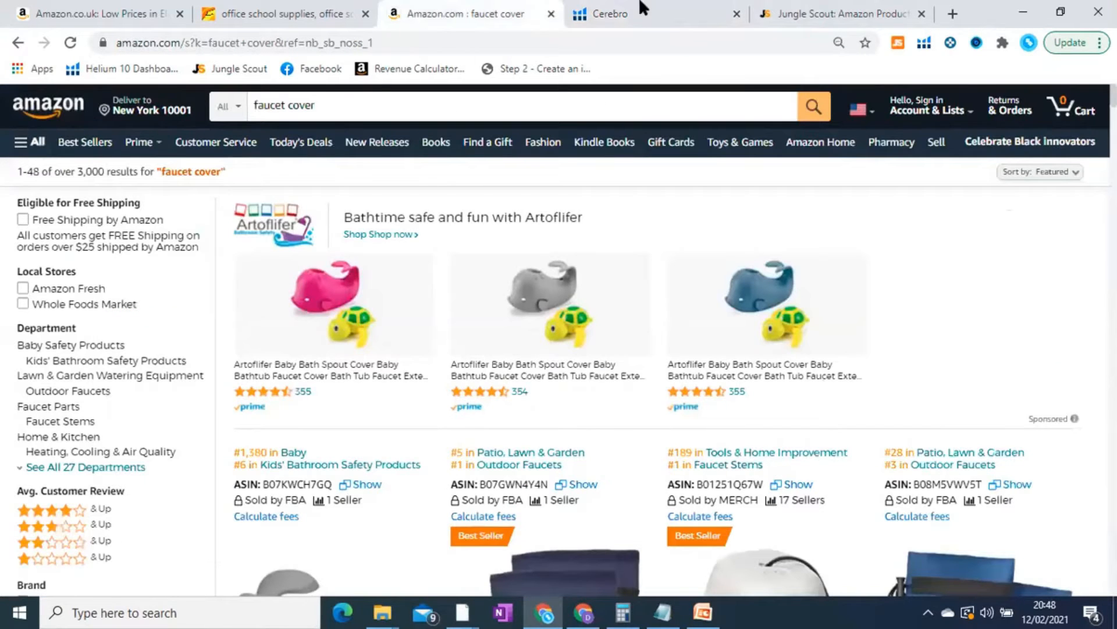
pyautogui.click(170, 46)
pyautogui.write('goo')
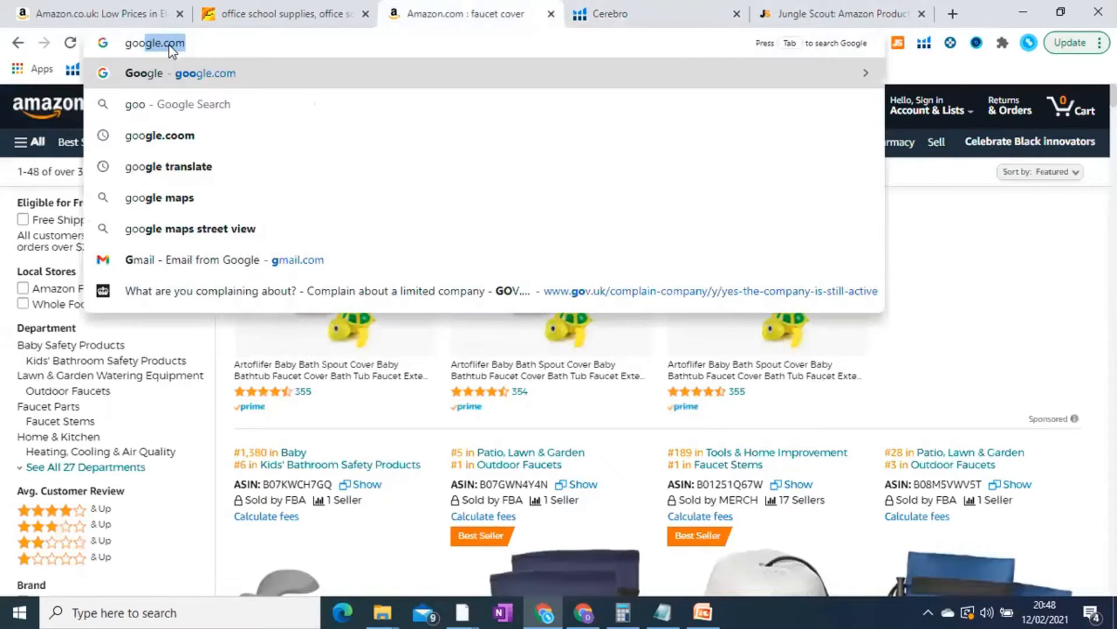
pyautogui.press('Return')
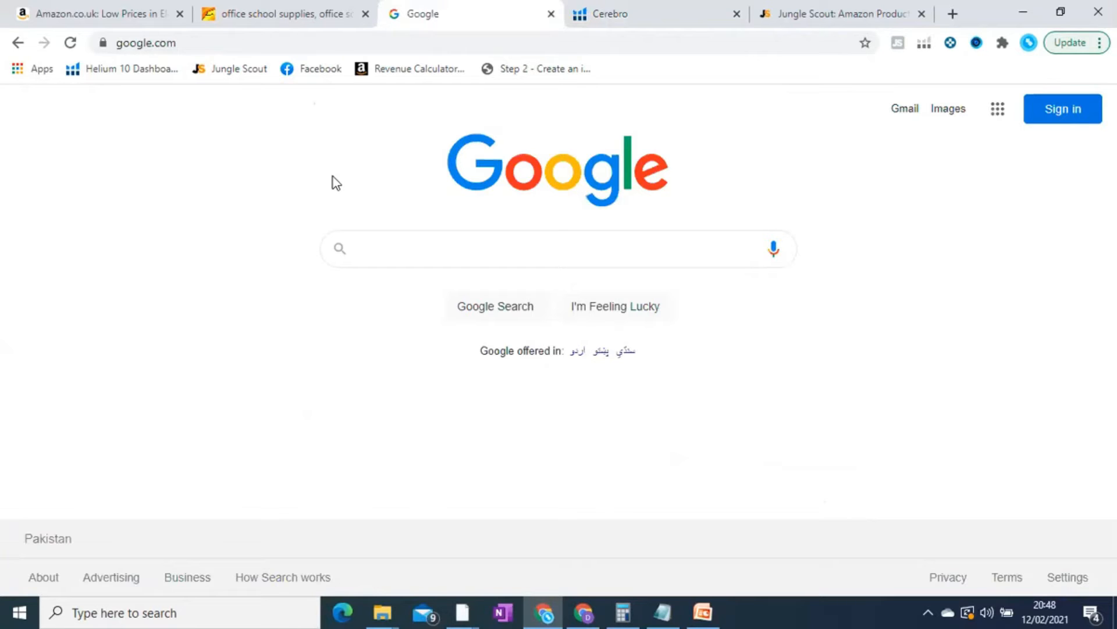
pyautogui.write('amazon bes')
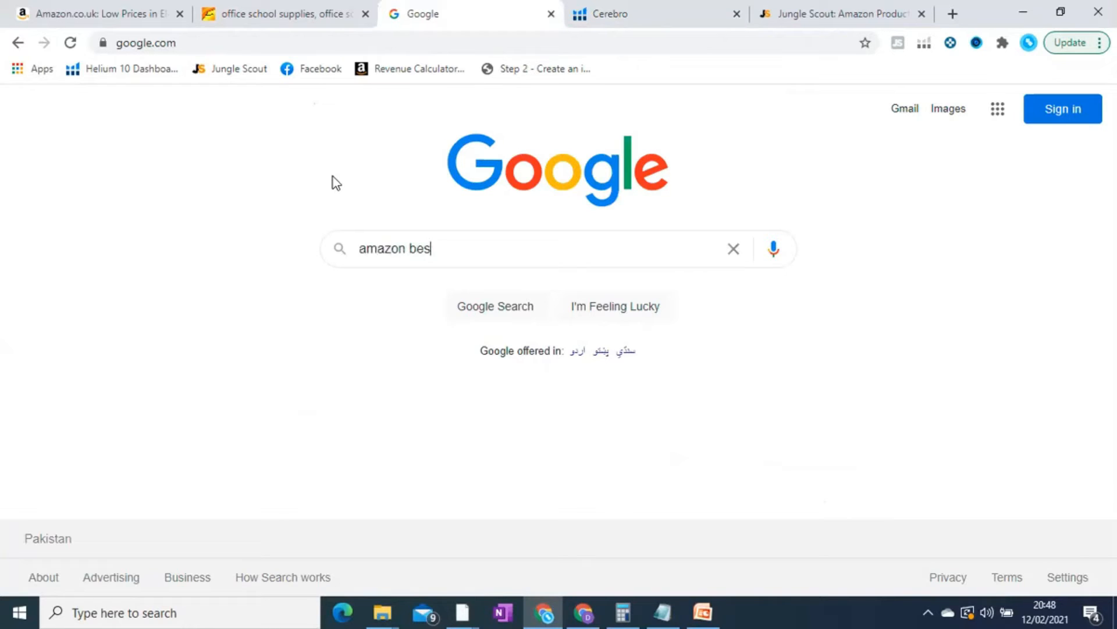
pyautogui.write('t sellers')
pyautogui.press('Return')
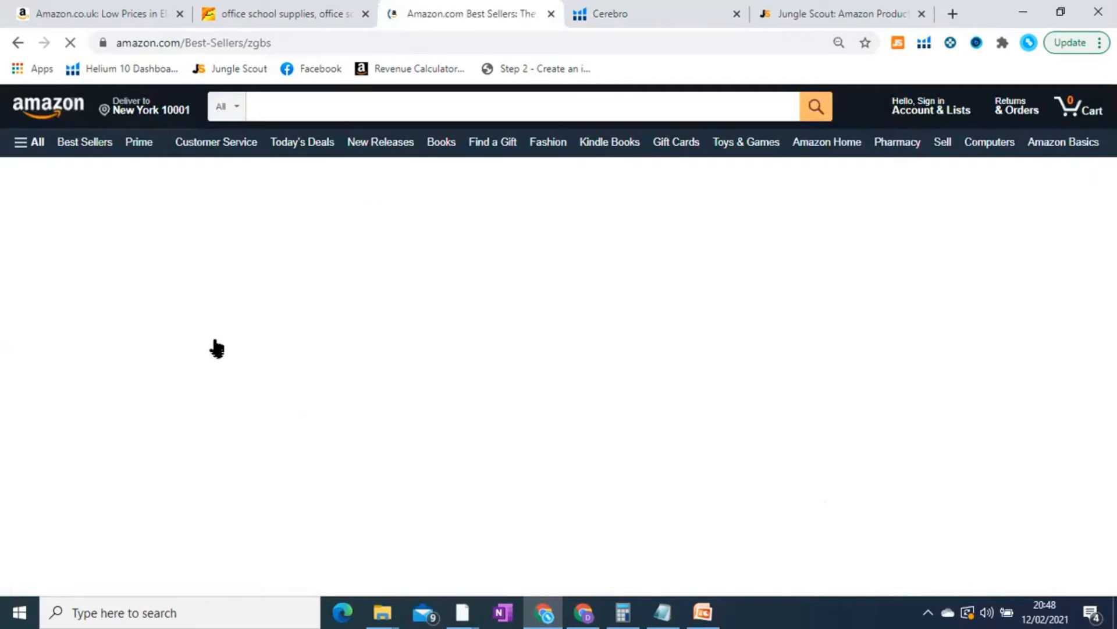
# Open the Home & Kitchen best sellers and narrow them to the Wall Décor subcategory.
pyautogui.scroll(-7, 3, 429)
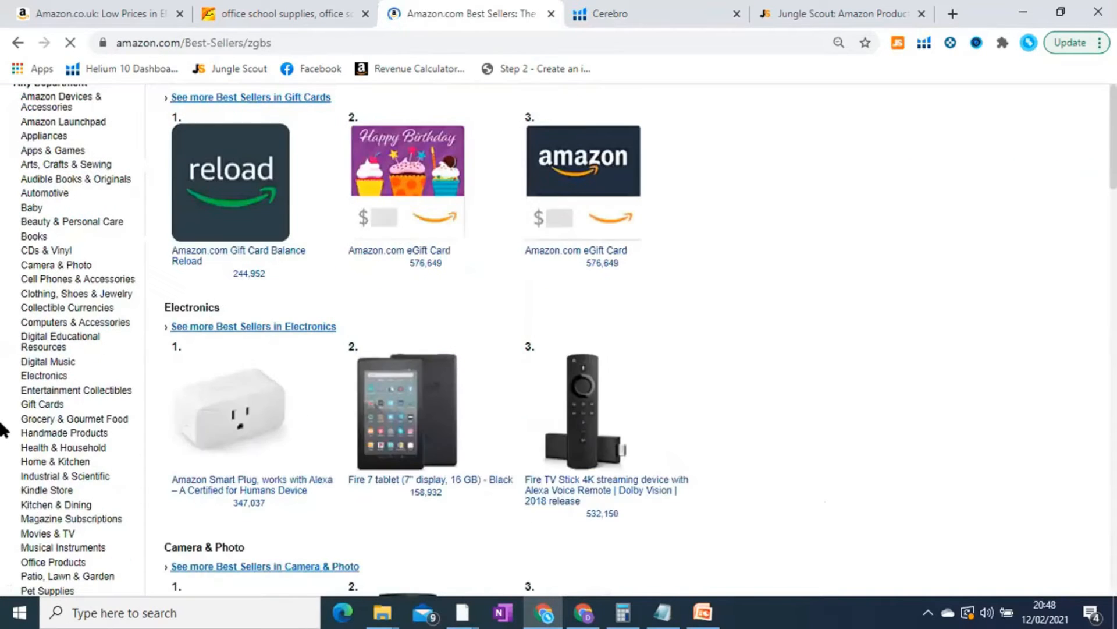
pyautogui.scroll(4, 44, 474)
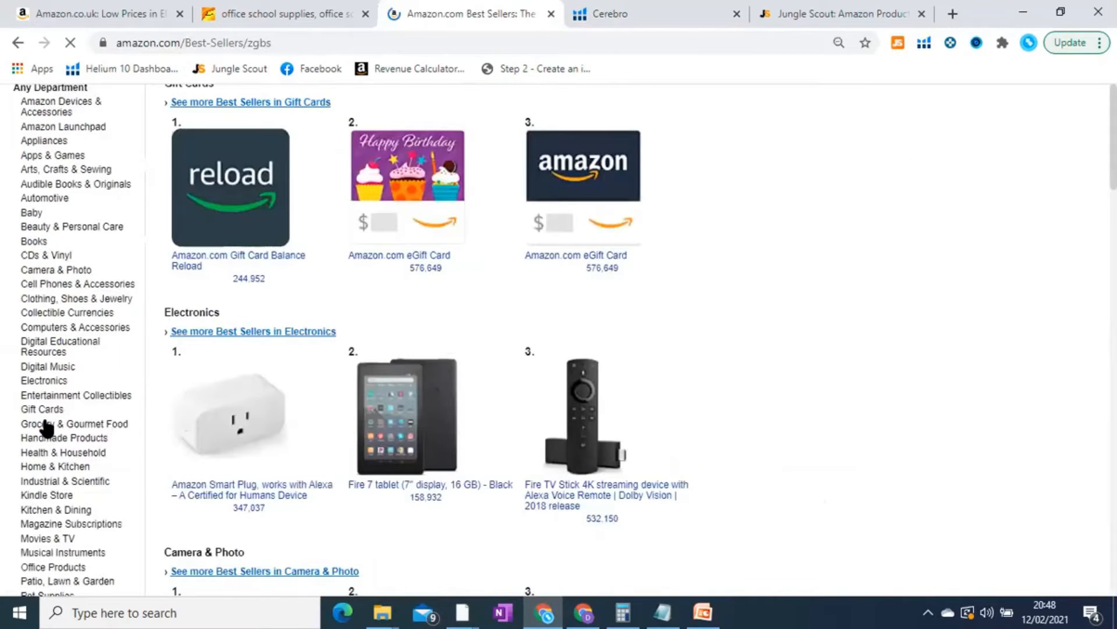
pyautogui.scroll(-1, 75, 405)
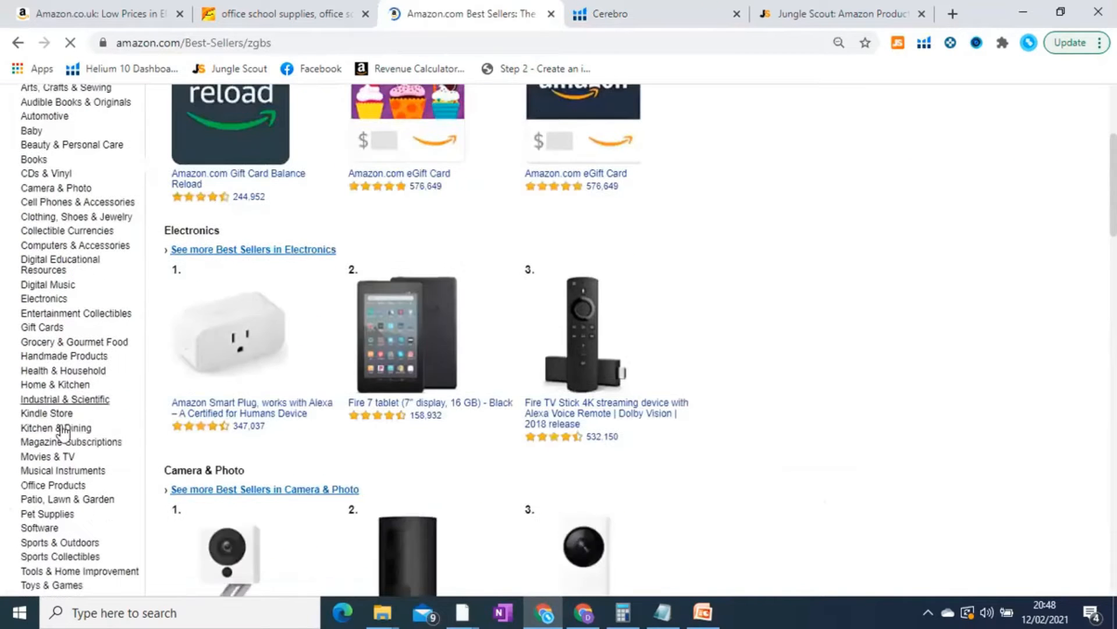
pyautogui.click(60, 386)
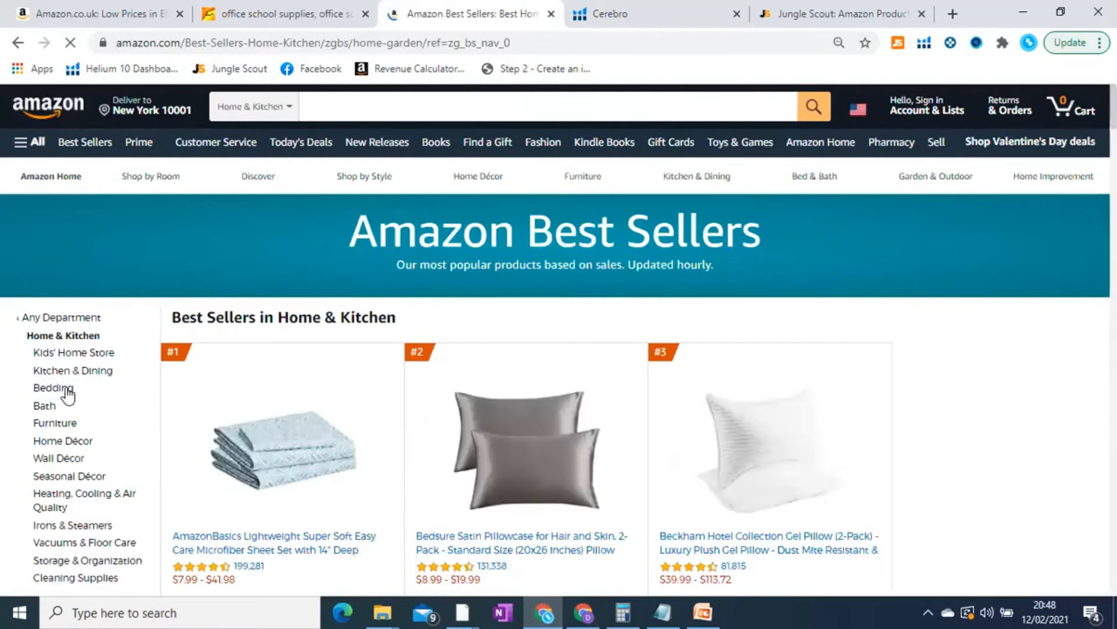
pyautogui.scroll(-1, 64, 382)
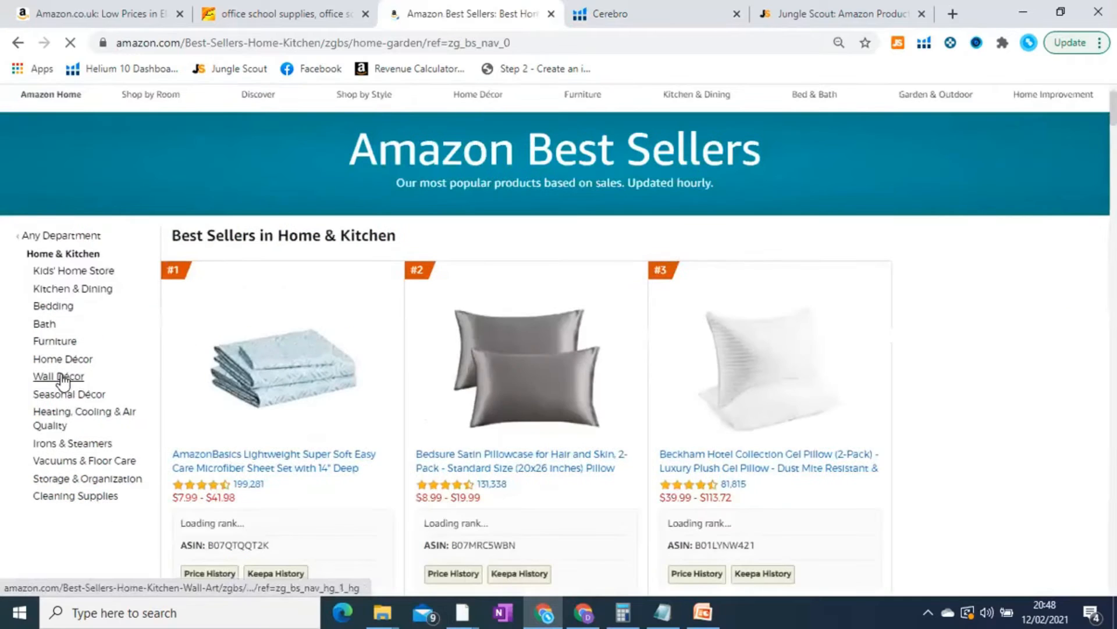
pyautogui.click(58, 376)
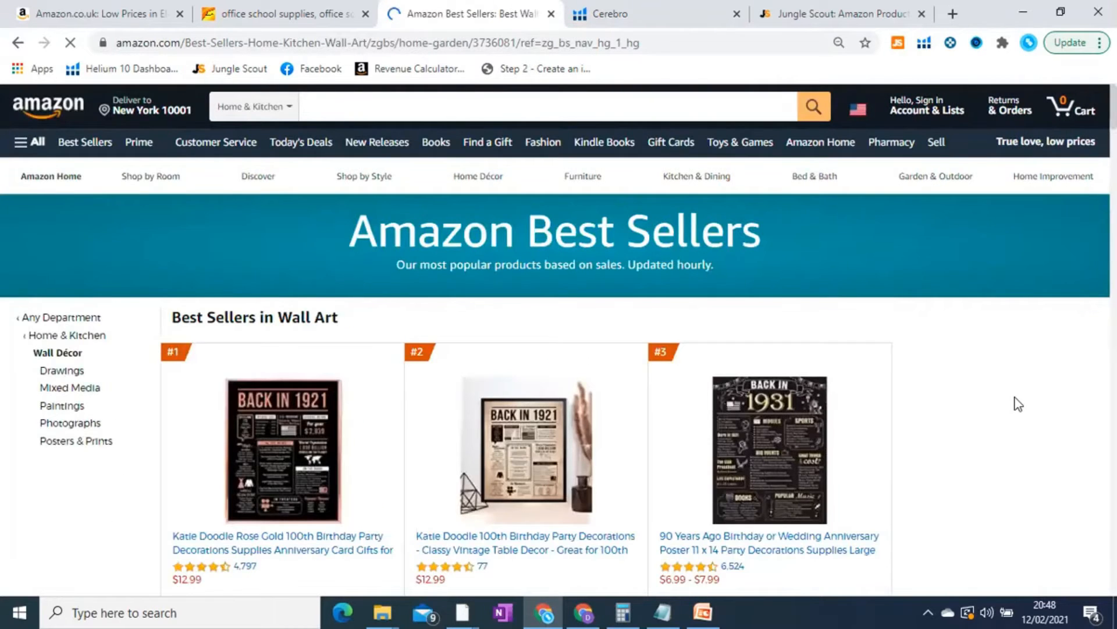
# Browse the top Wall Art best sellers and open the #2 product, the Katie Doodle 100th Birthday Party Decorations print.
pyautogui.scroll(-1, 889, 365)
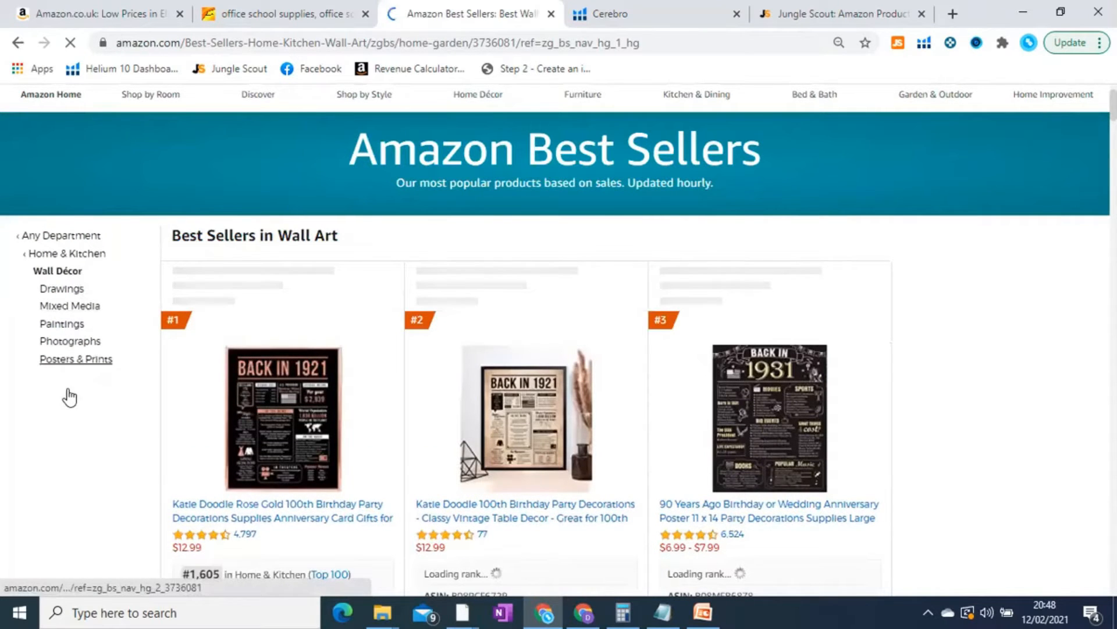
pyautogui.scroll(-1, 988, 456)
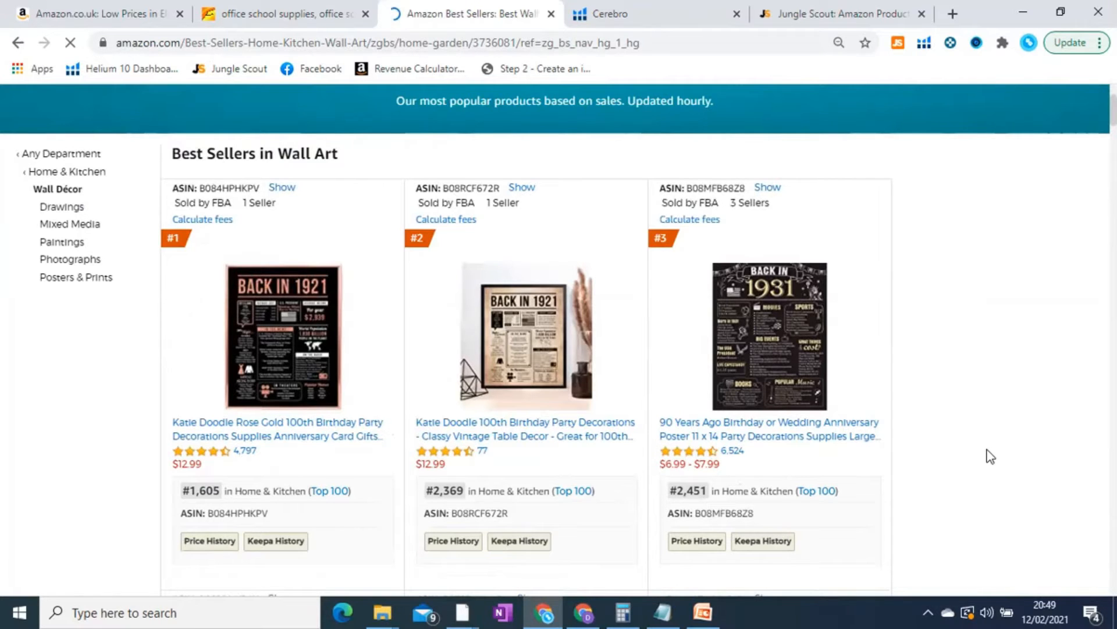
pyautogui.scroll(-1, 991, 456)
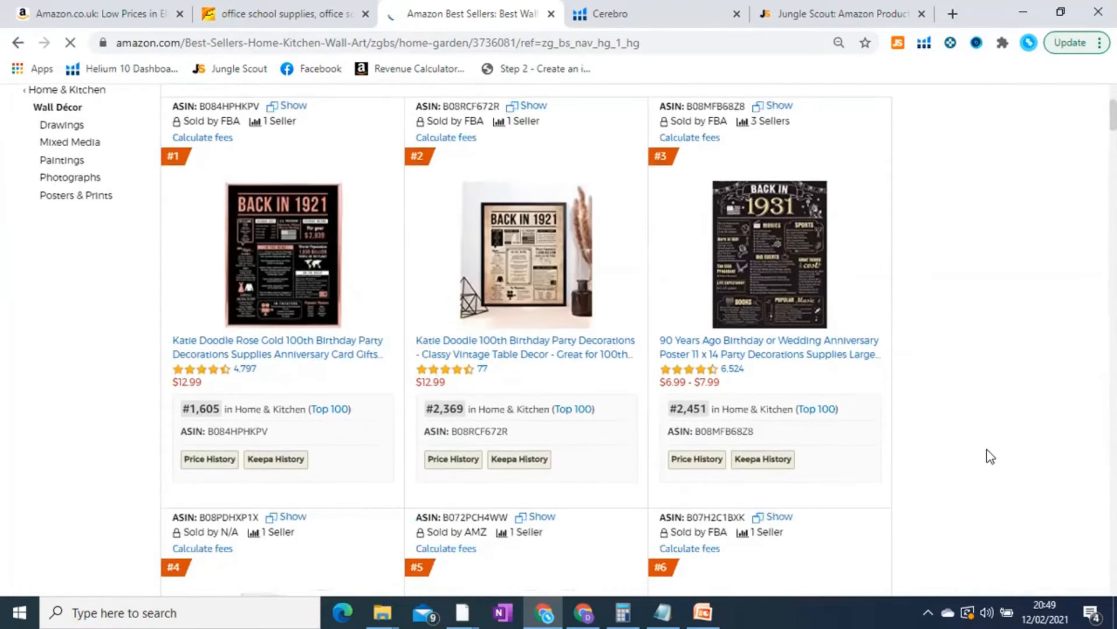
pyautogui.scroll(1, 991, 456)
pyautogui.moveTo(504, 372)
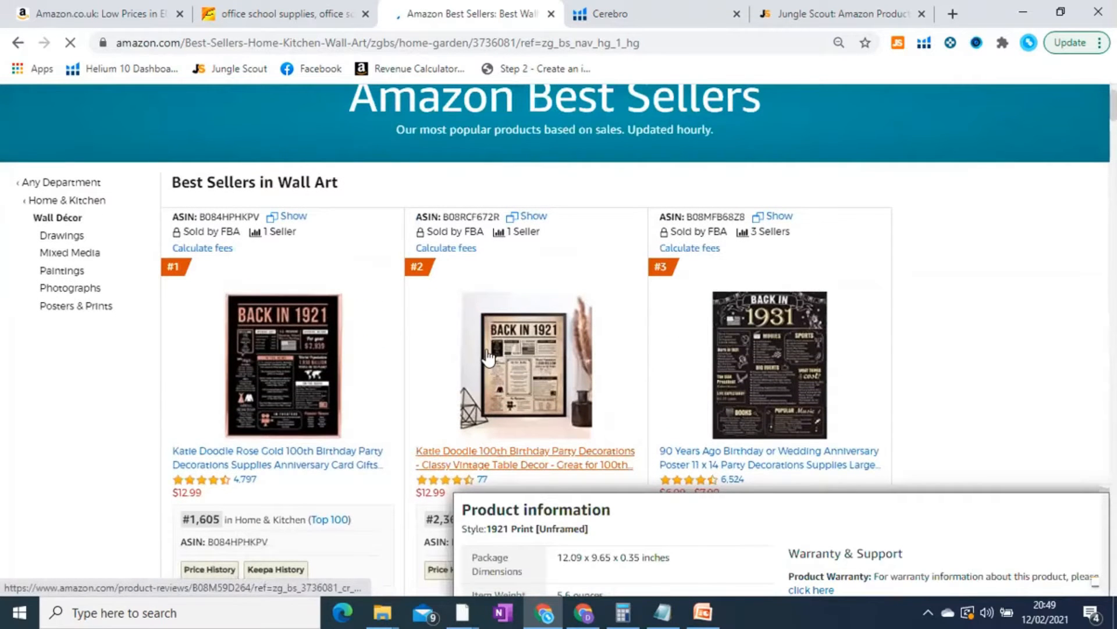
pyautogui.scroll(-2, 488, 356)
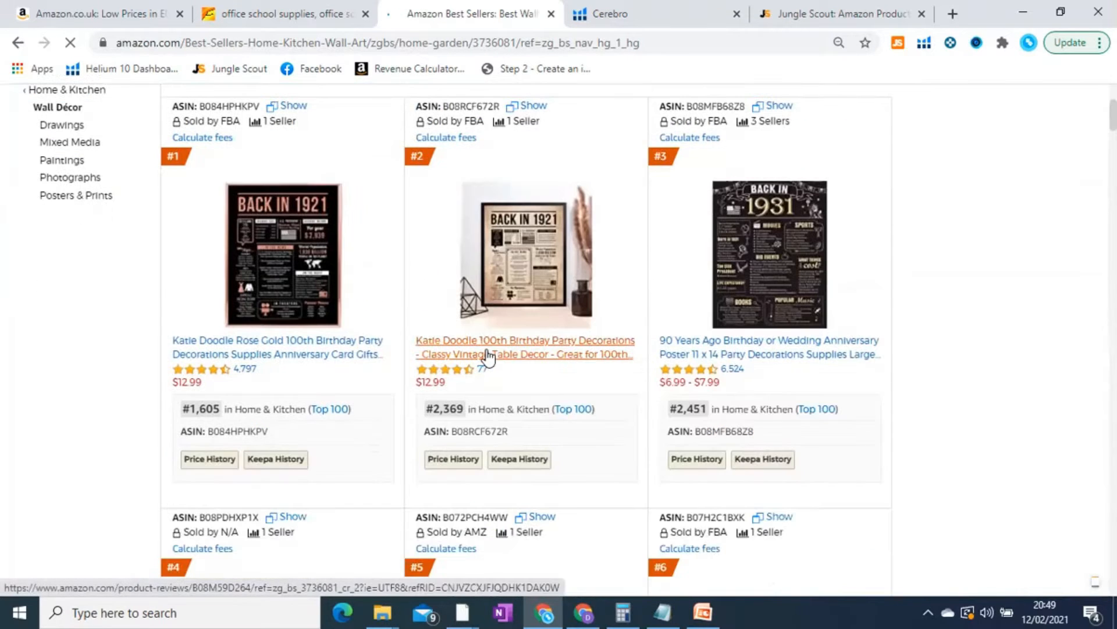
pyautogui.click(540, 352)
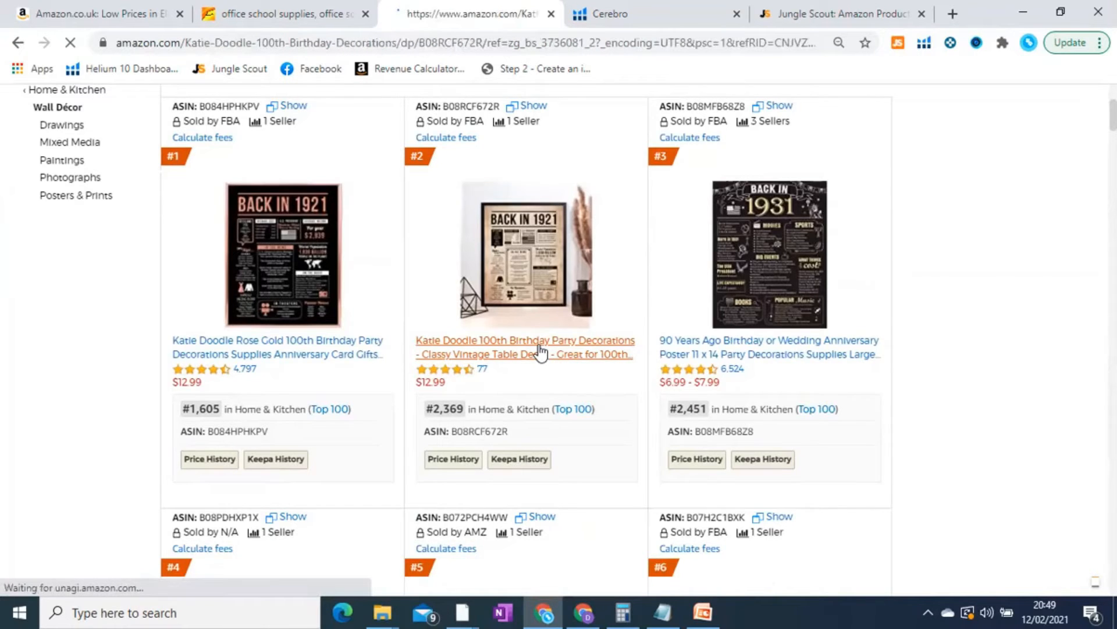
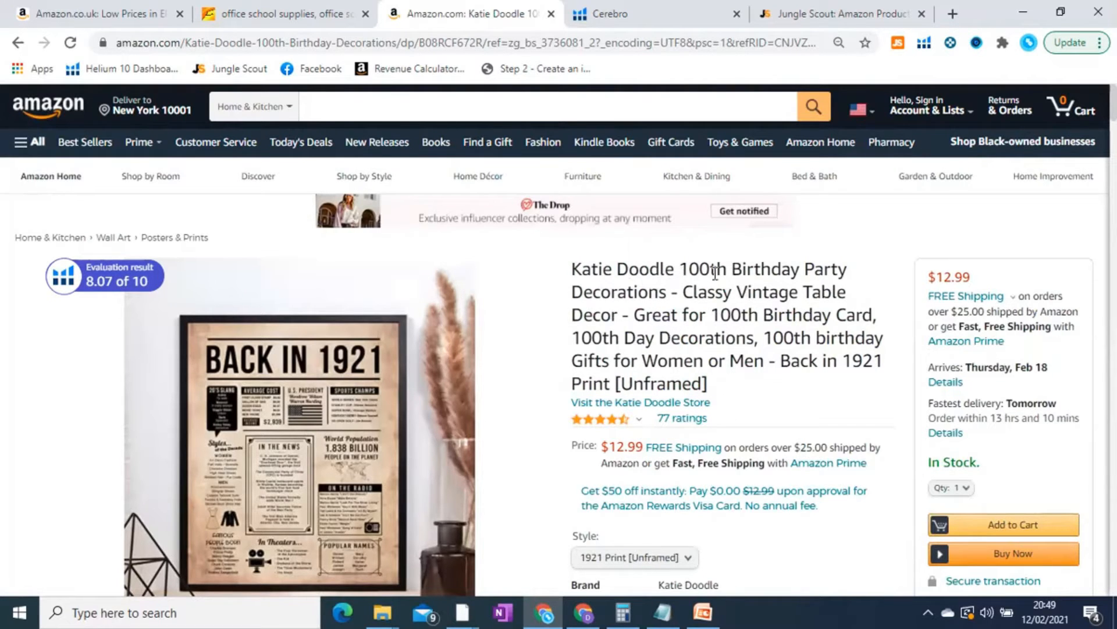
# Read through the Katie Doodle product title word by word, looking for keywords that describe the print, and glance over the listing details.
pyautogui.doubleClick(618, 293)
pyautogui.tripleClick(793, 299)
pyautogui.click(658, 319)
pyautogui.doubleClick(674, 336)
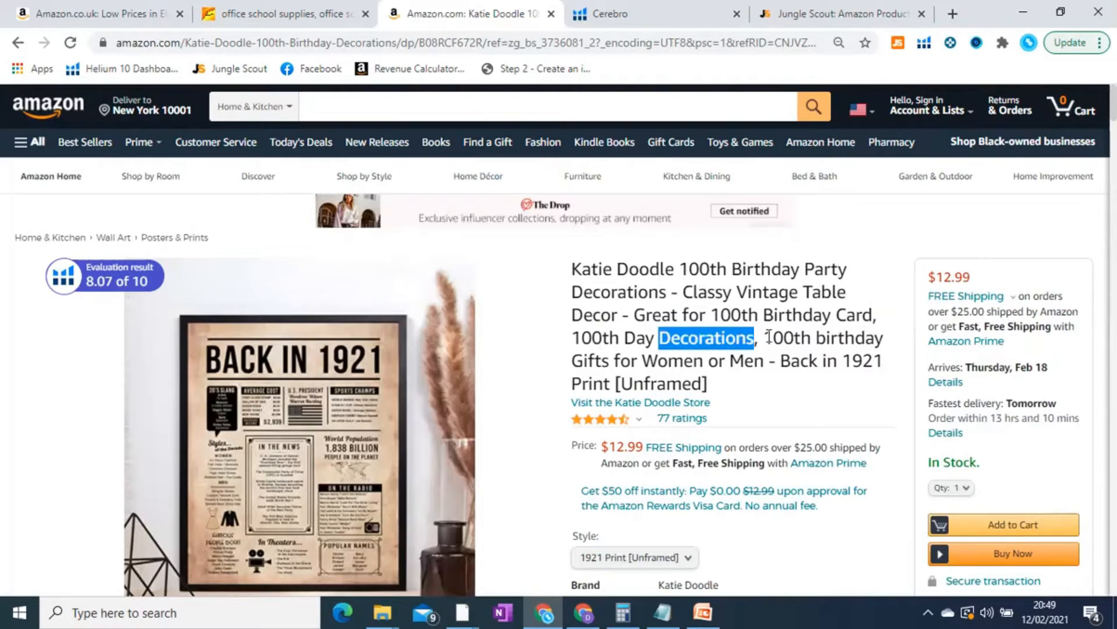
pyautogui.tripleClick(783, 338)
pyautogui.click(695, 362)
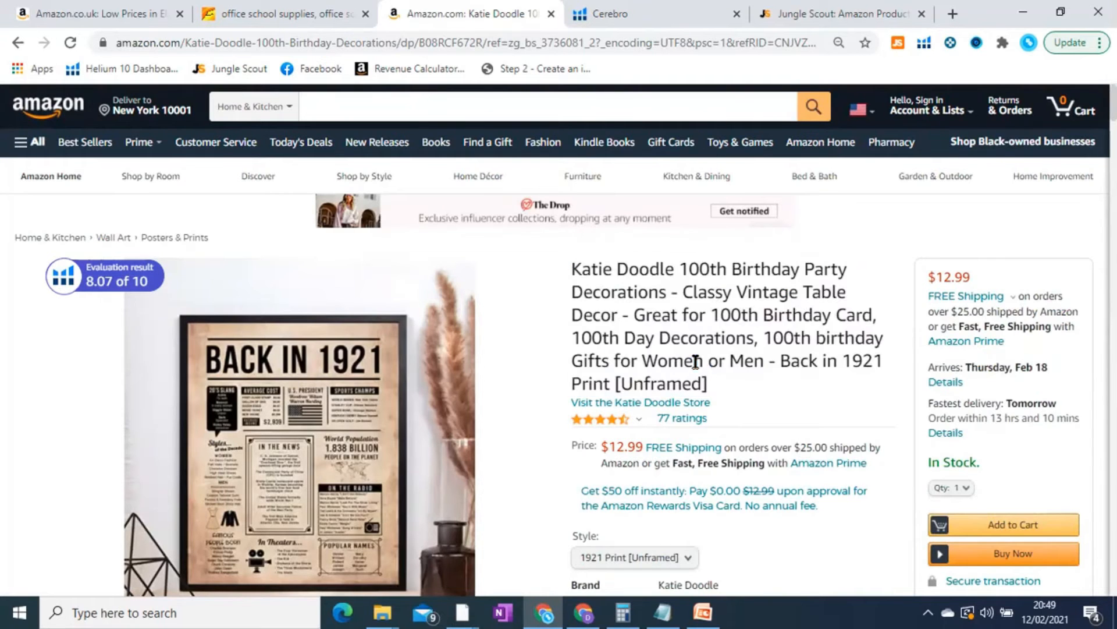
pyautogui.doubleClick(858, 359)
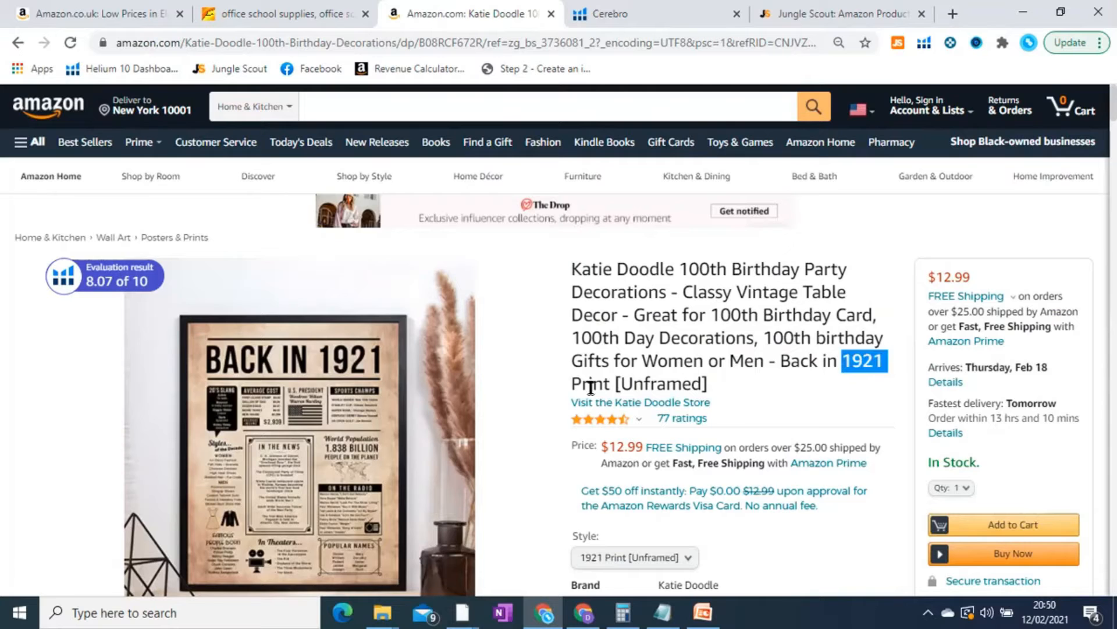
pyautogui.click(692, 327)
pyautogui.scroll(-2, 860, 394)
pyautogui.scroll(-1, 806, 483)
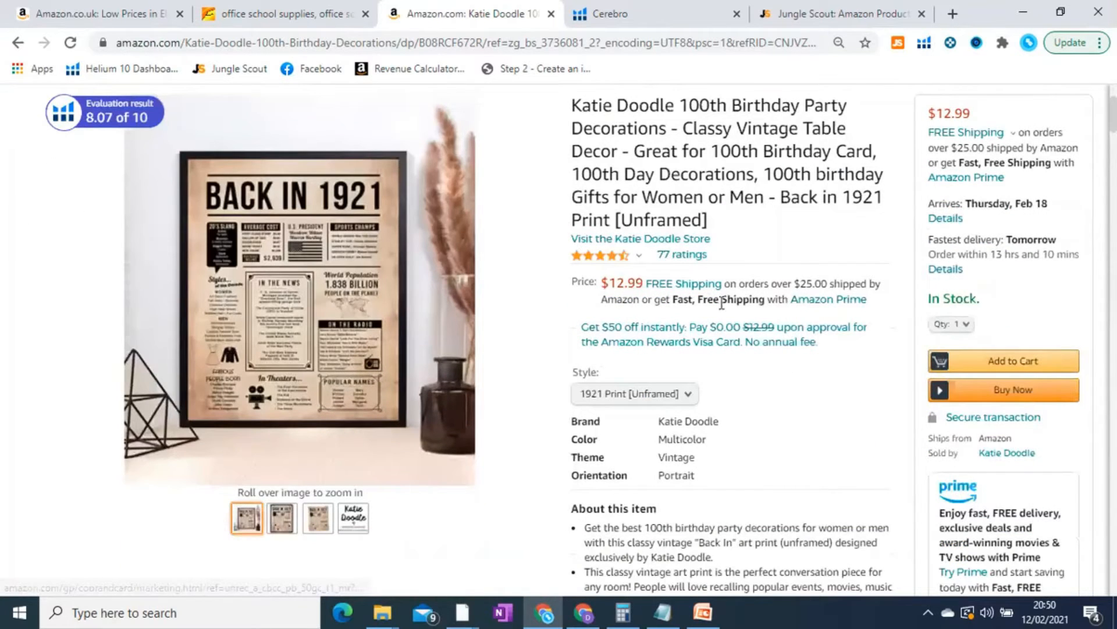
pyautogui.scroll(3, 722, 302)
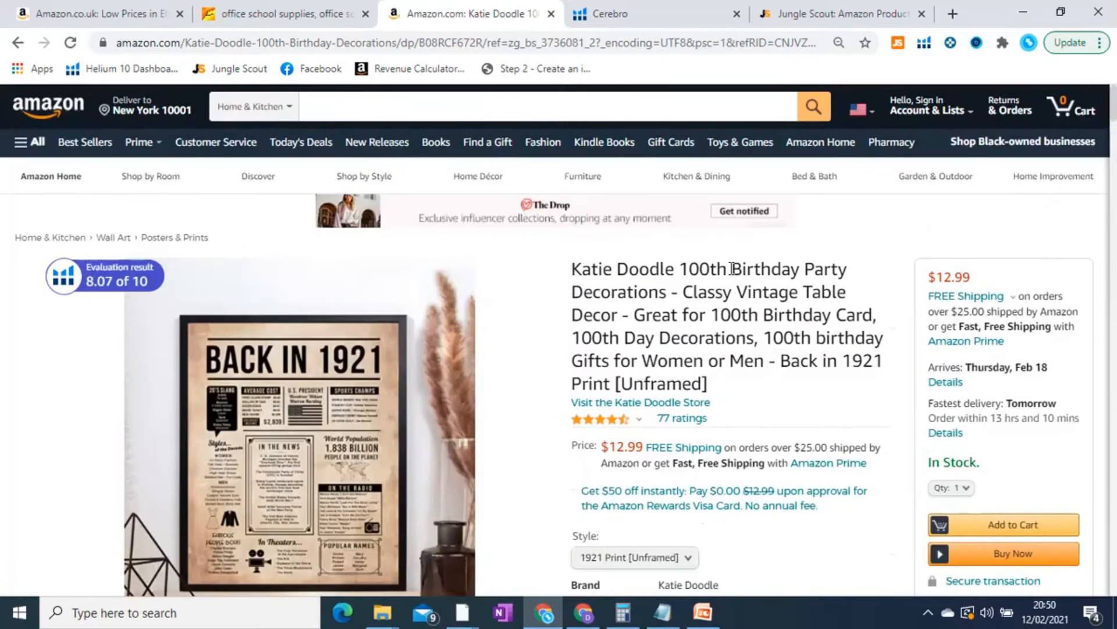
# Examine the title phrases "100th Birthday Party Decorations", "100th Birthday Card" and "100th Day Decorations" as candidate main keywords.
pyautogui.moveTo(751, 266); pyautogui.dragTo(842, 268)
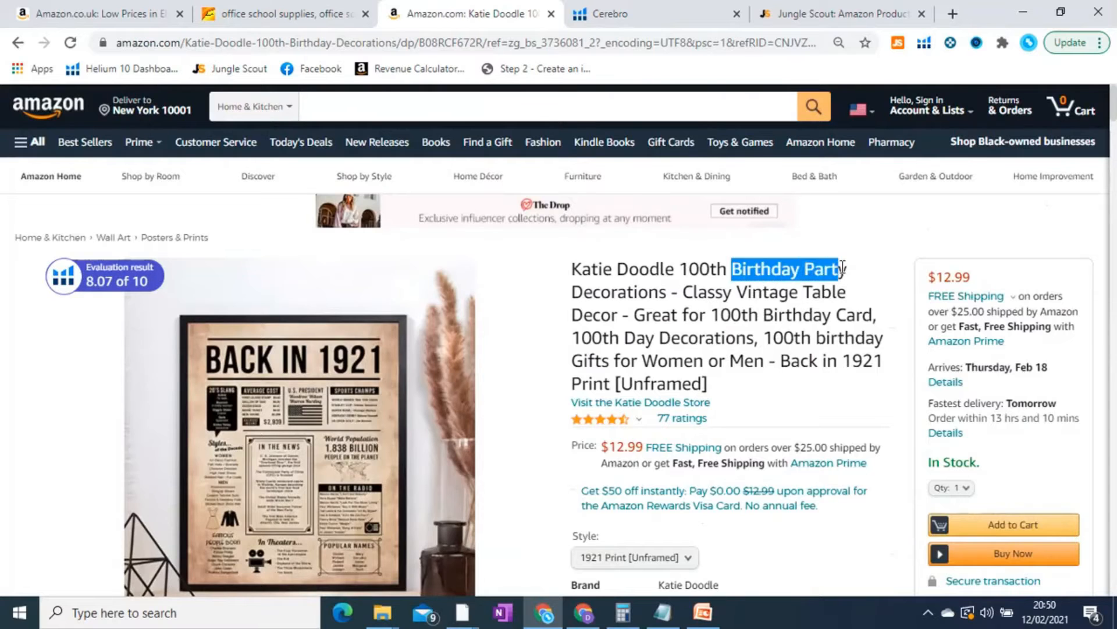
pyautogui.doubleClick(612, 290)
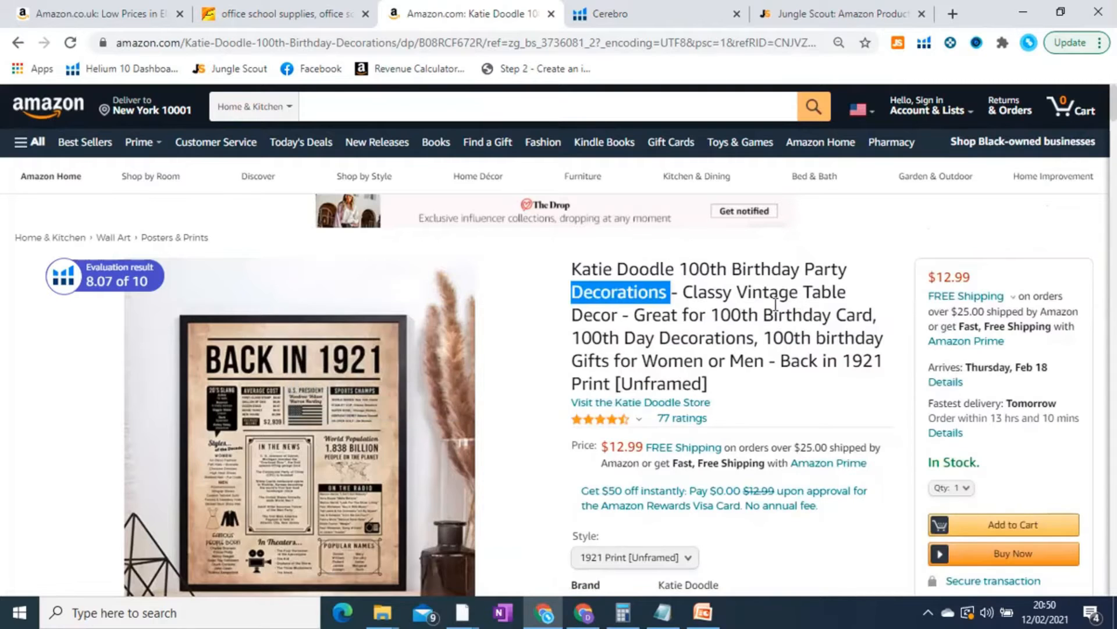
pyautogui.moveTo(711, 317); pyautogui.dragTo(875, 317)
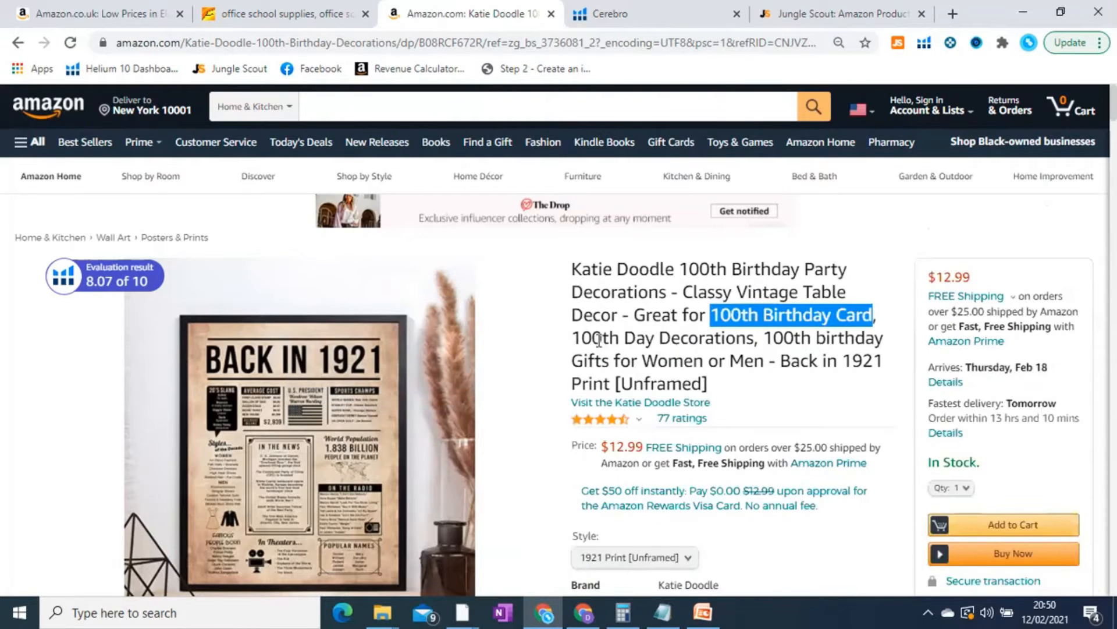
pyautogui.moveTo(595, 338); pyautogui.dragTo(683, 339)
pyautogui.click(697, 340)
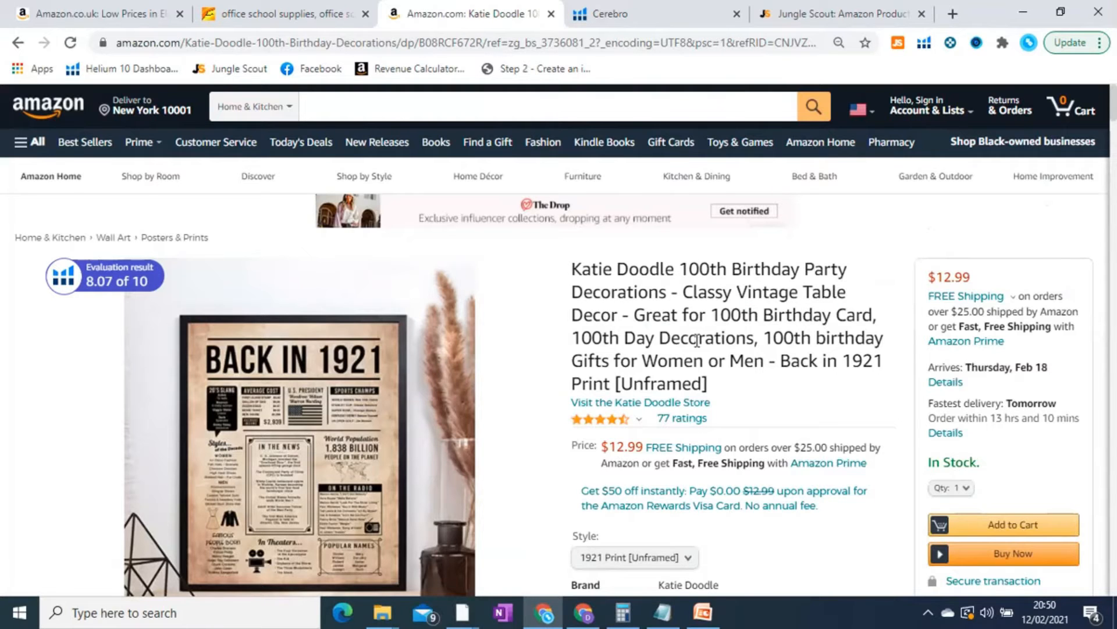
pyautogui.moveTo(324, 366)
pyautogui.scroll(-1, 700, 220)
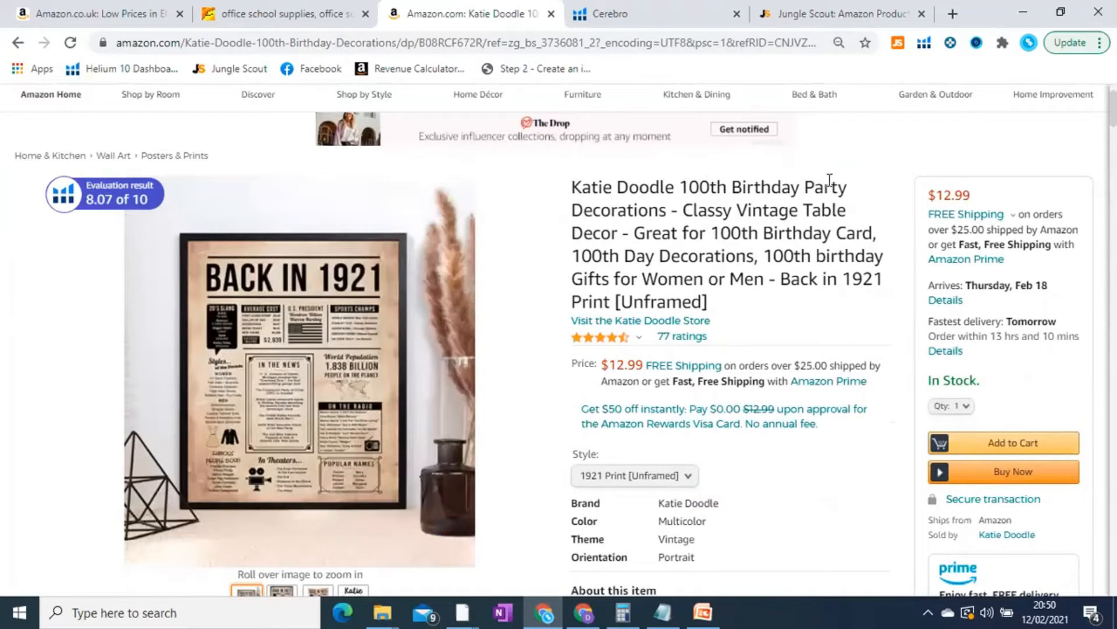
pyautogui.moveTo(841, 181); pyautogui.dragTo(849, 187)
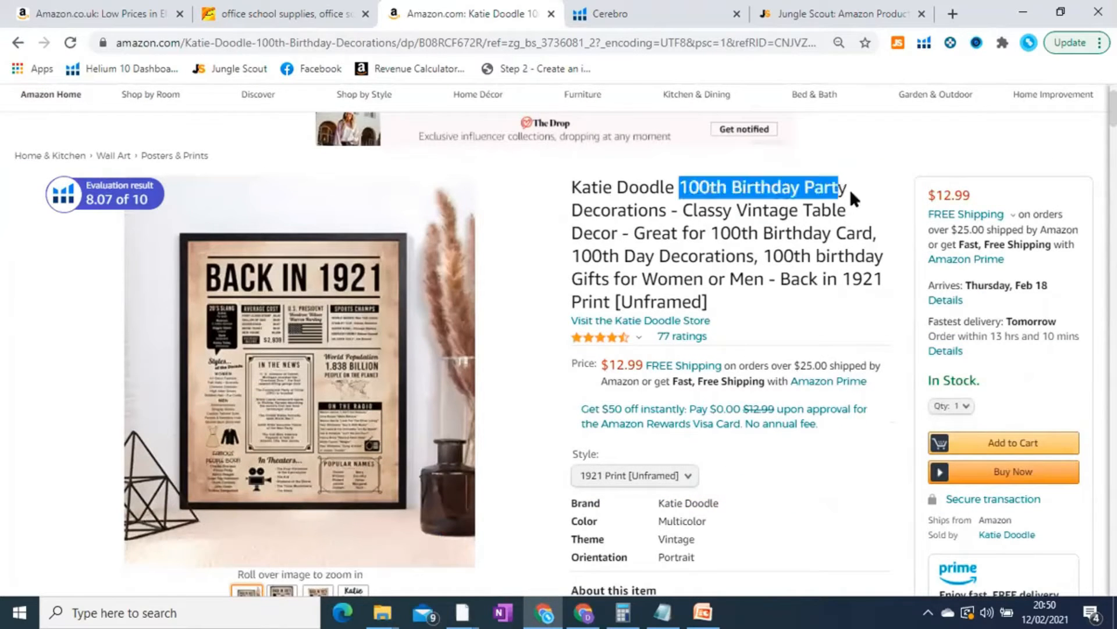
pyautogui.click(720, 254)
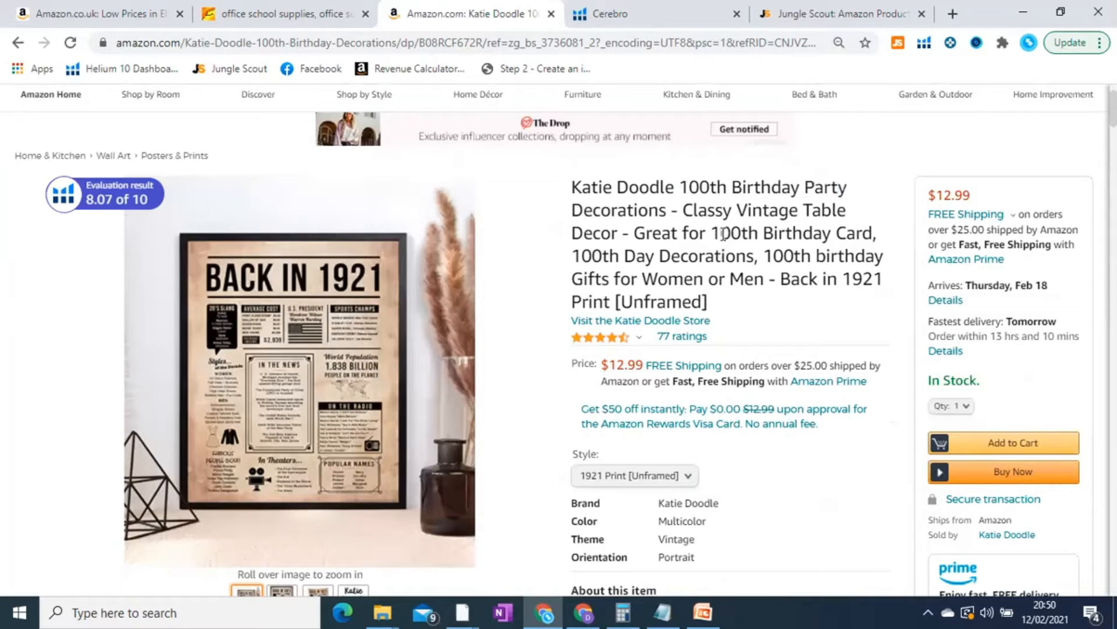
pyautogui.click(711, 232)
pyautogui.keyDown('shift'); pyautogui.click(845, 232); pyautogui.keyUp('shift')
pyautogui.moveTo(536, 278)
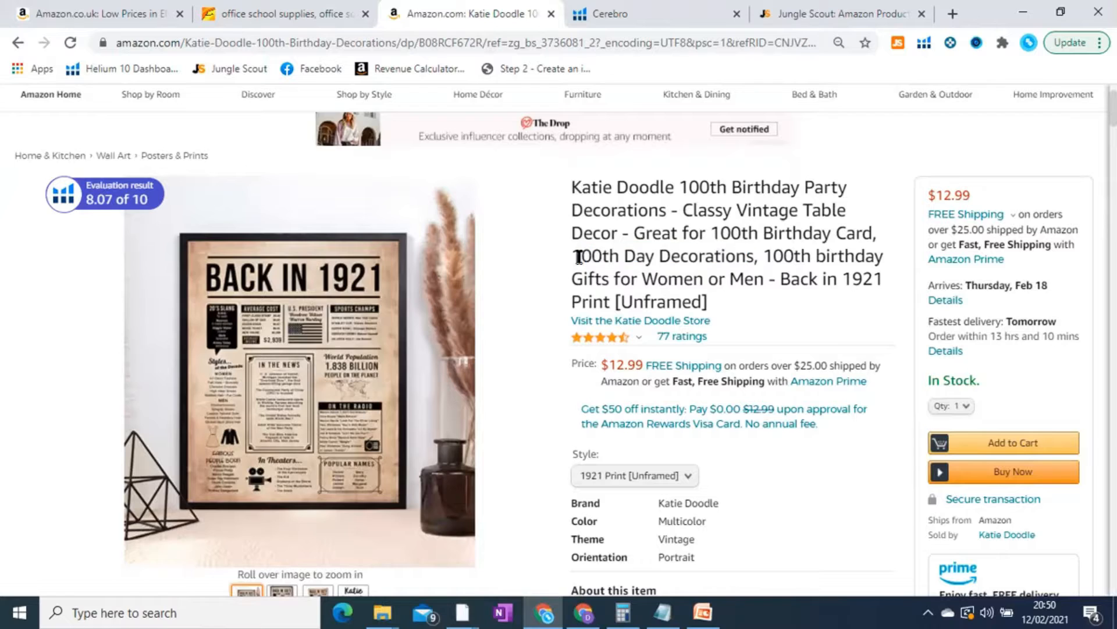
# Copy the phrase "100th Day Decorations" from the product title and search all departments for it from the Amazon home page.
pyautogui.moveTo(579, 256); pyautogui.dragTo(757, 256)
pyautogui.hotkey('ctrl', 'c')
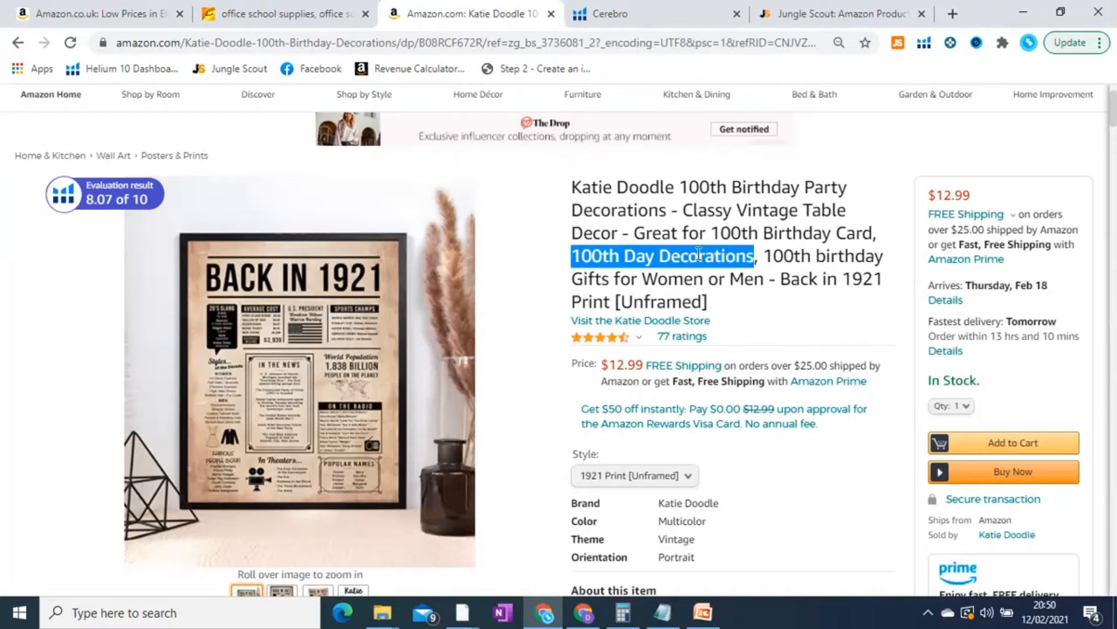
pyautogui.scroll(2, 494, 305)
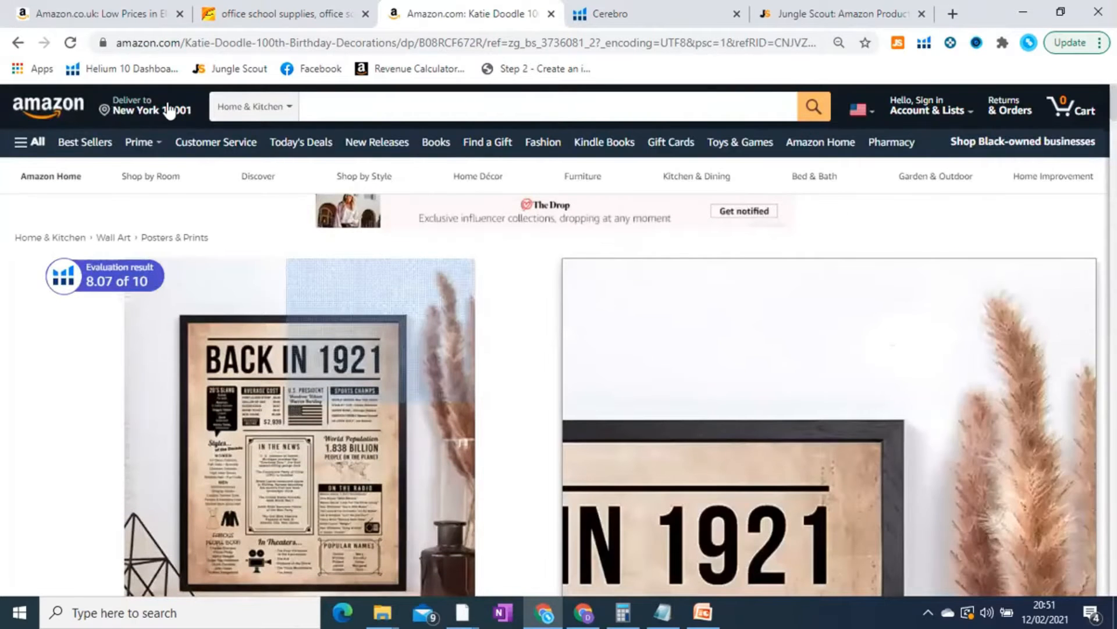
pyautogui.click(58, 104)
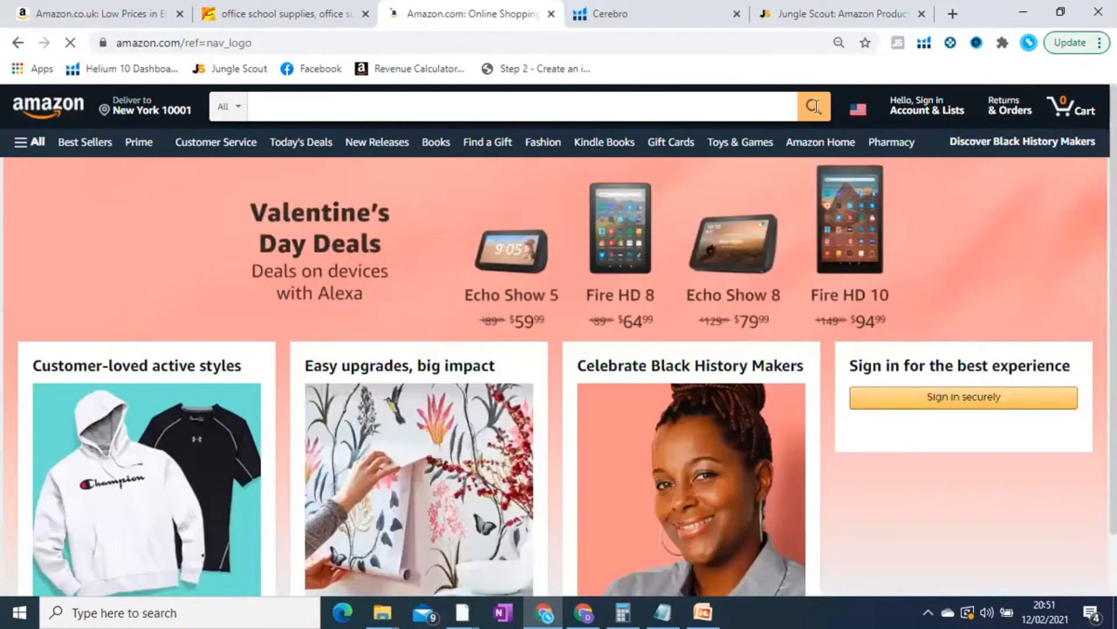
pyautogui.hotkey('ctrl', 'v')
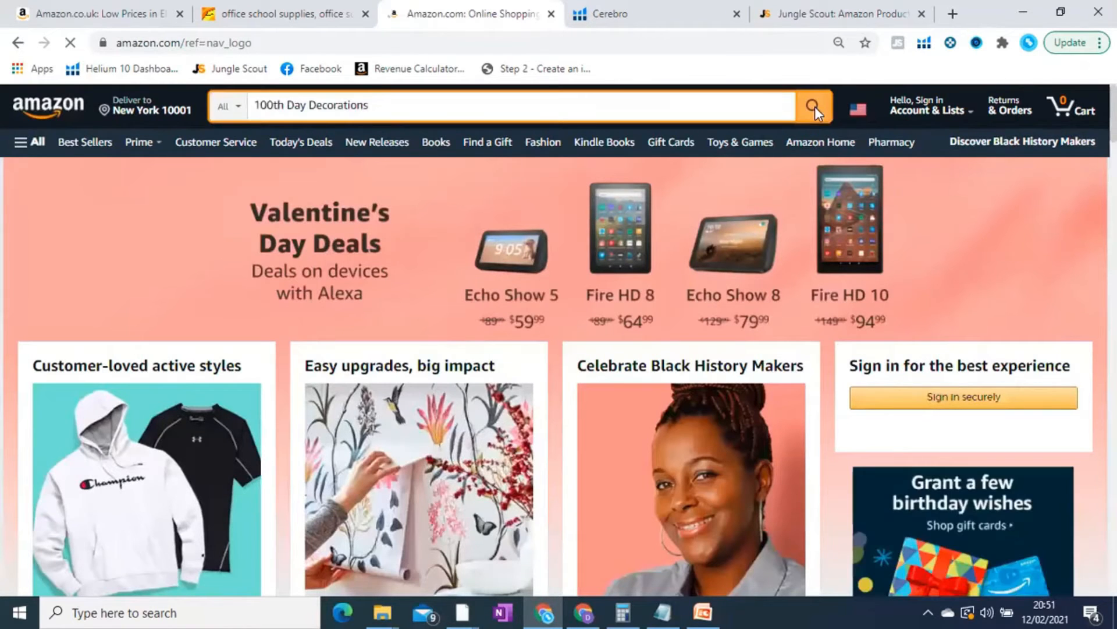
pyautogui.click(814, 106)
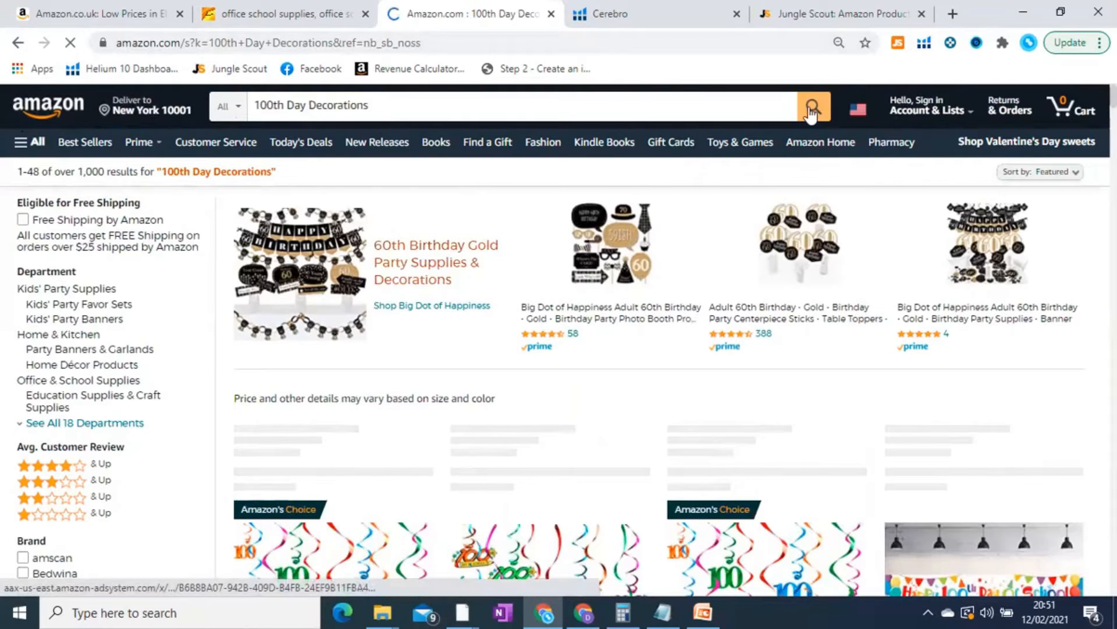
# Browse the "100th Day Decorations" search results to judge whether the products match the birthday print.
pyautogui.scroll(-2, 721, 364)
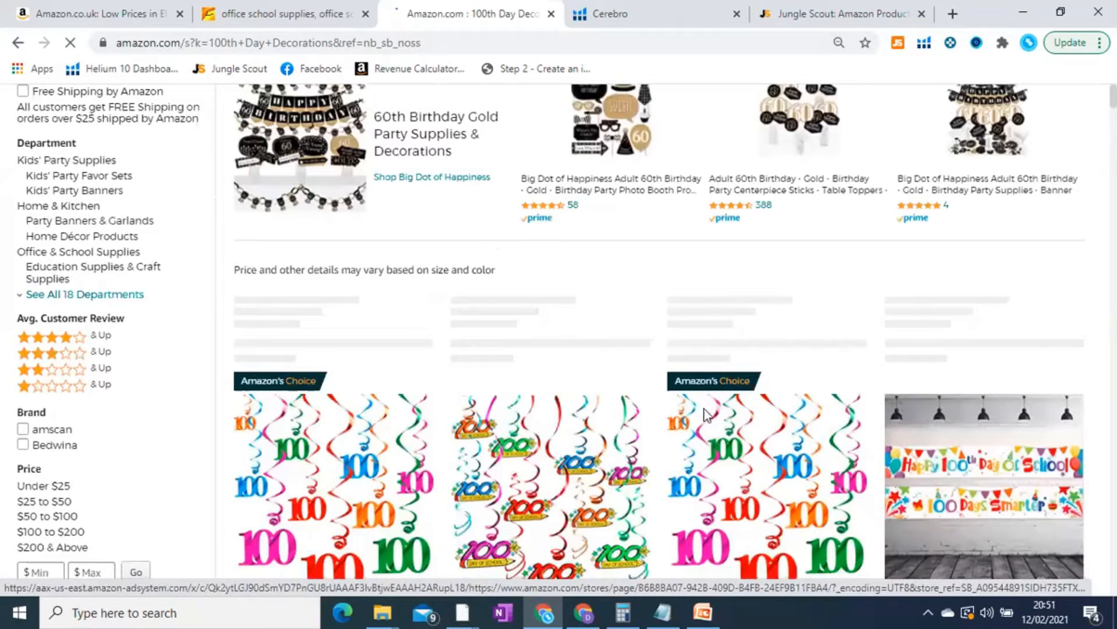
pyautogui.scroll(-10, 935, 247)
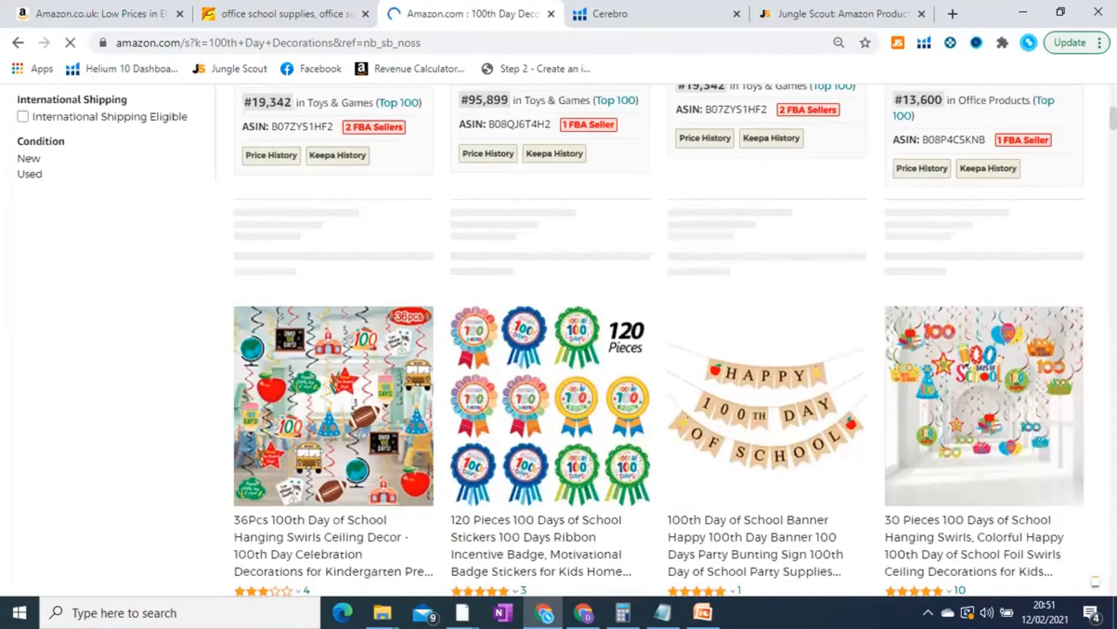
pyautogui.scroll(-8, 551, 341)
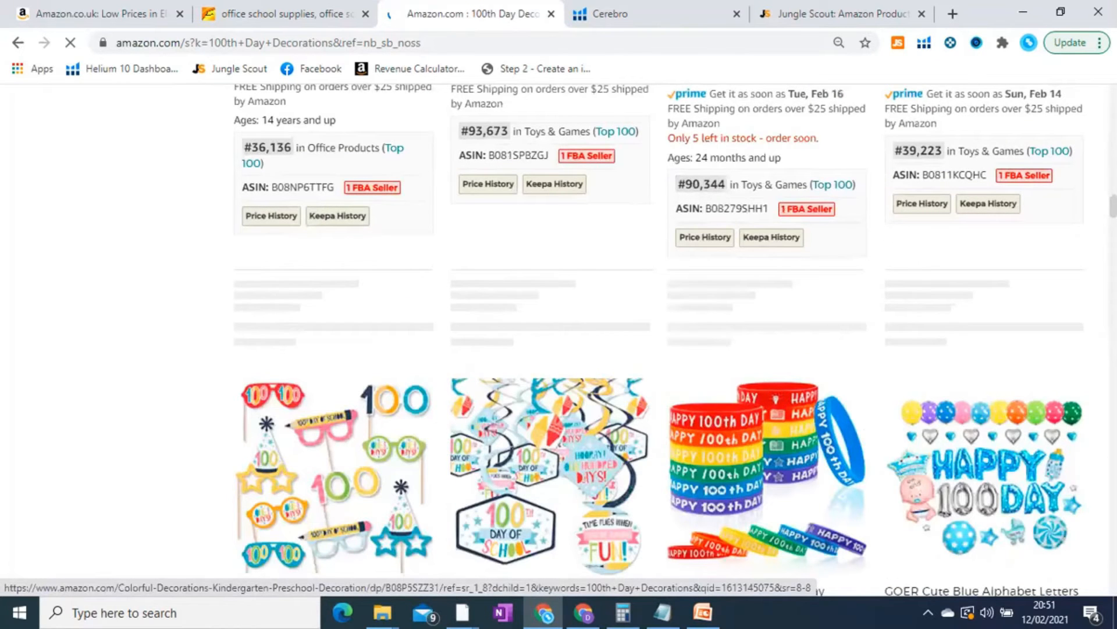
pyautogui.scroll(-5, 370, 293)
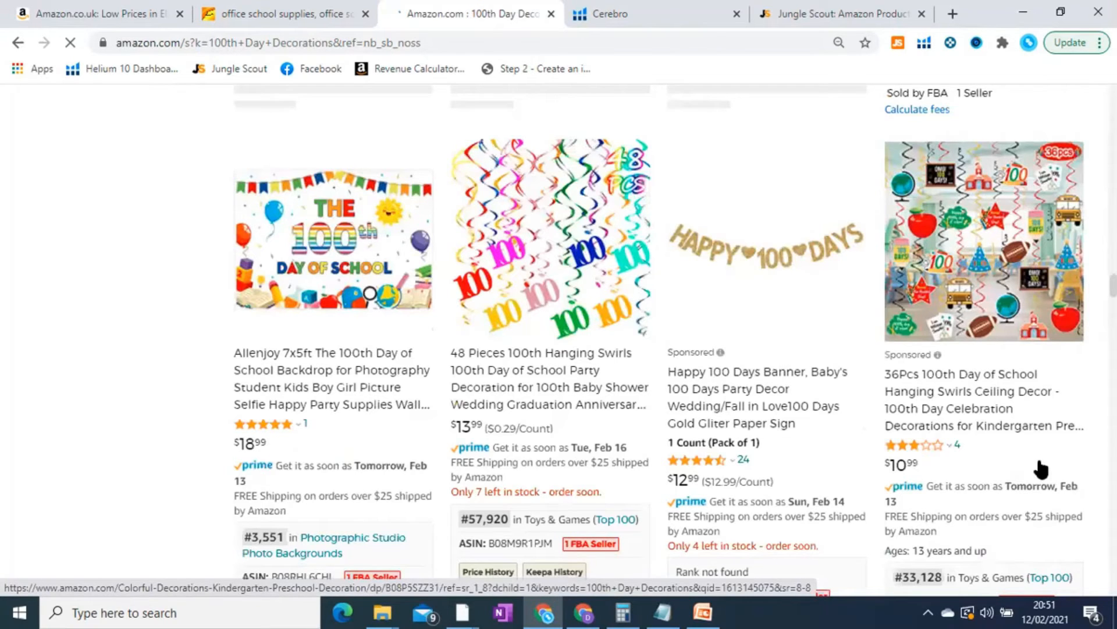
pyautogui.scroll(-8, 1042, 469)
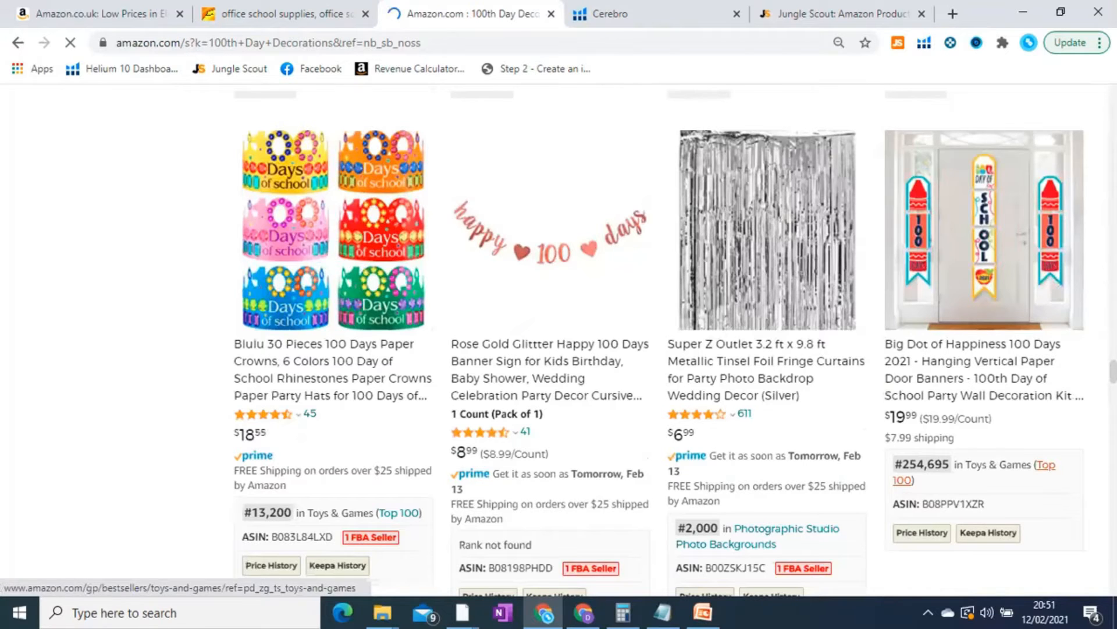
pyautogui.scroll(-8, 534, 429)
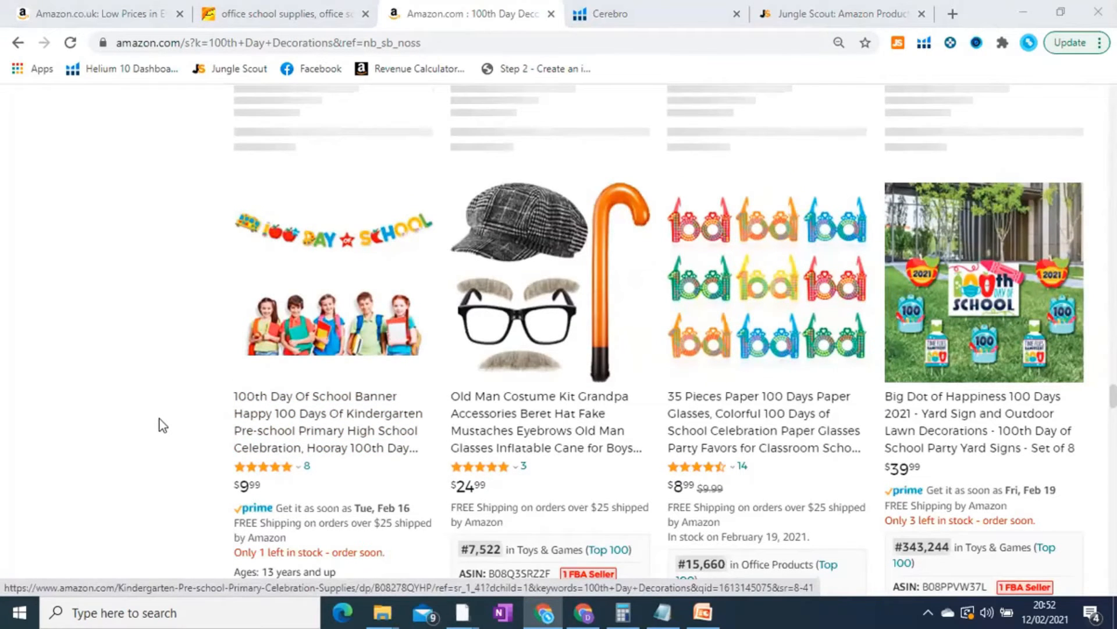
pyautogui.scroll(-8, 159, 419)
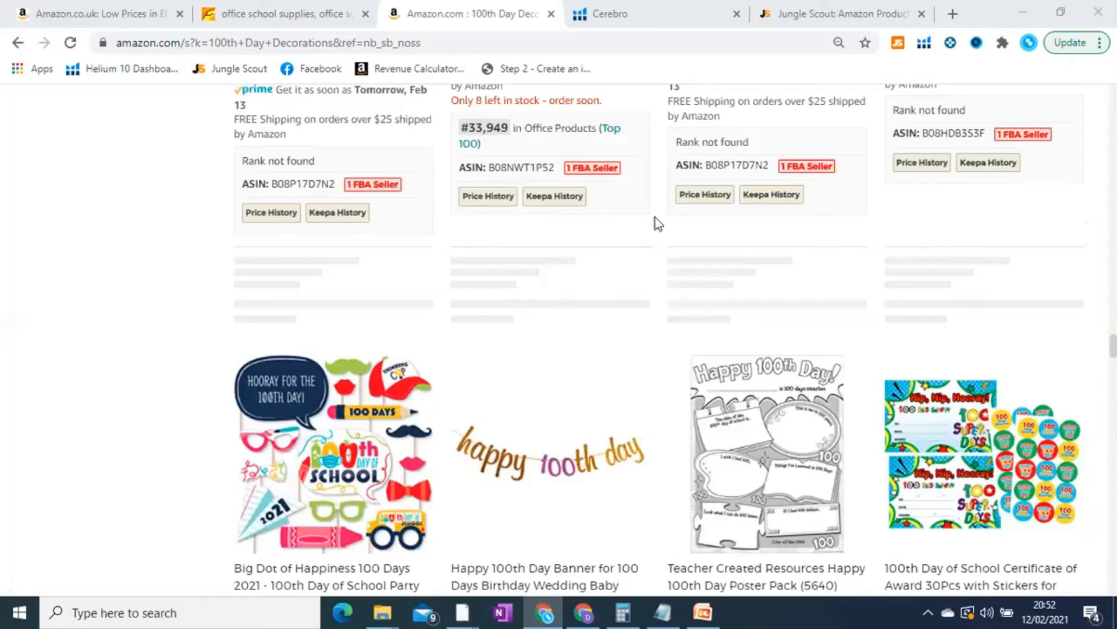
# Return to the Katie Doodle listing, copy "100th birthday Gifts" from its title, and search all departments for that phrase.
pyautogui.click(18, 44)
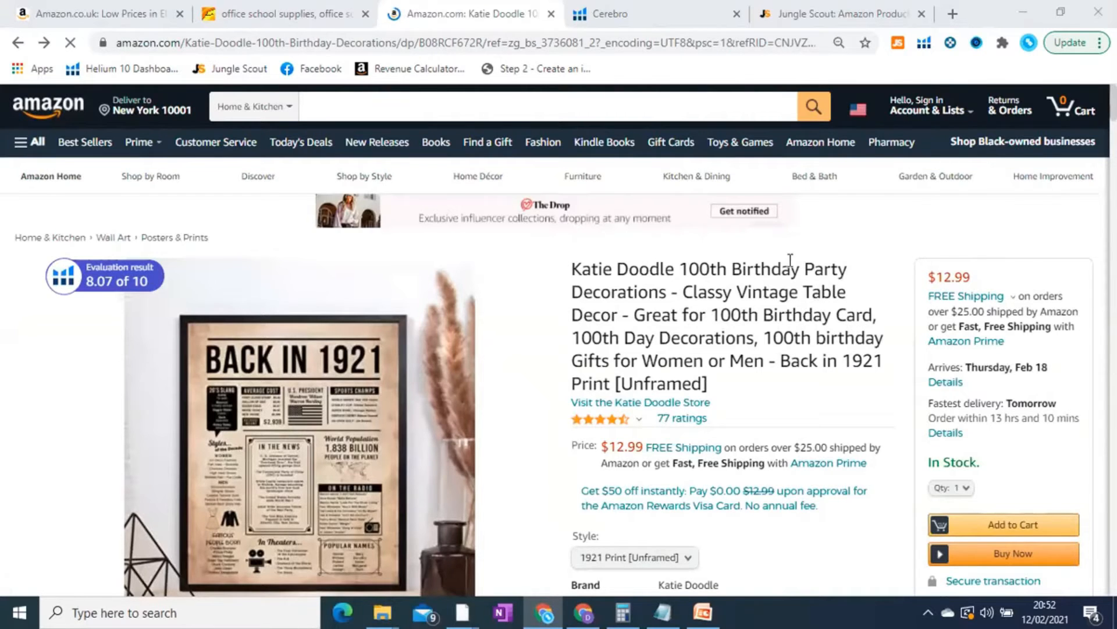
pyautogui.scroll(-1, 786, 256)
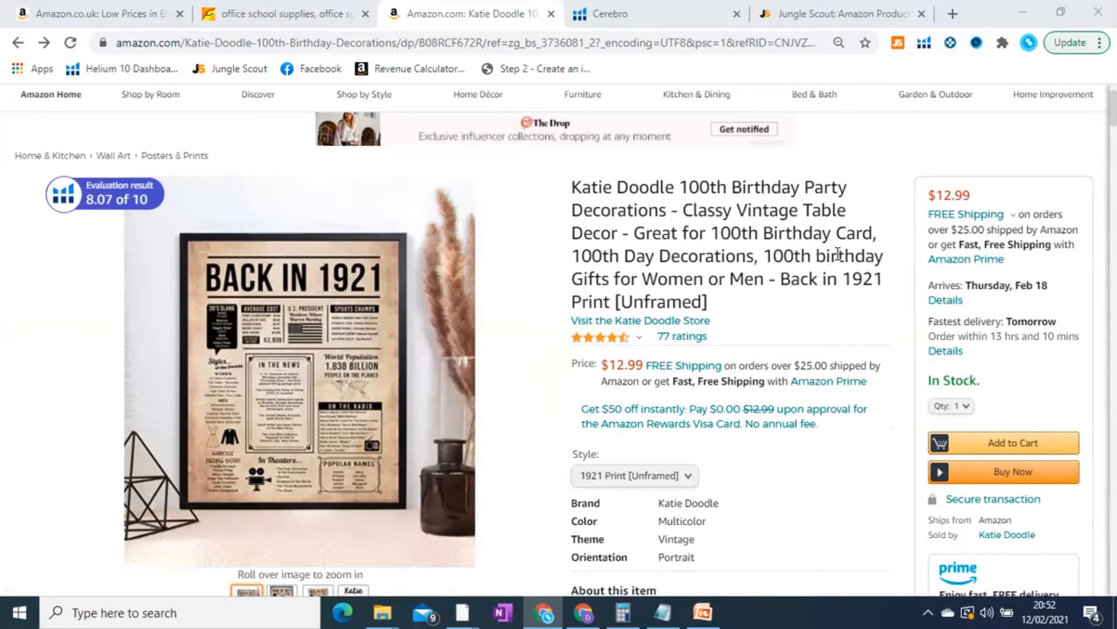
pyautogui.moveTo(314, 320)
pyautogui.moveTo(773, 256); pyautogui.dragTo(609, 279)
pyautogui.click(776, 251)
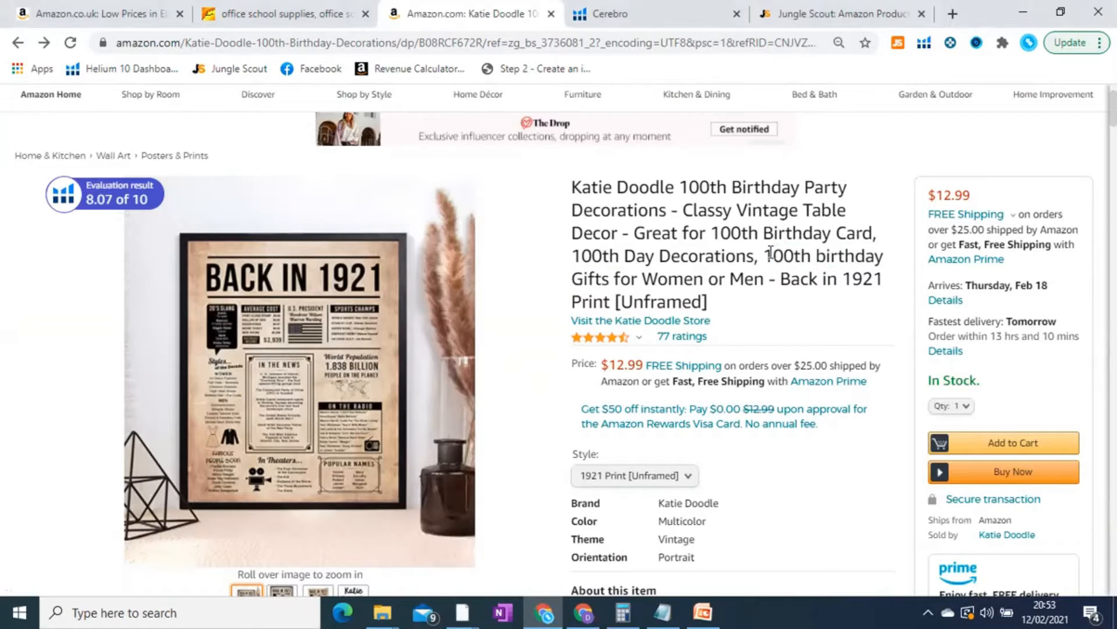
pyautogui.moveTo(763, 256); pyautogui.dragTo(611, 281)
pyautogui.hotkey('ctrl', 'c')
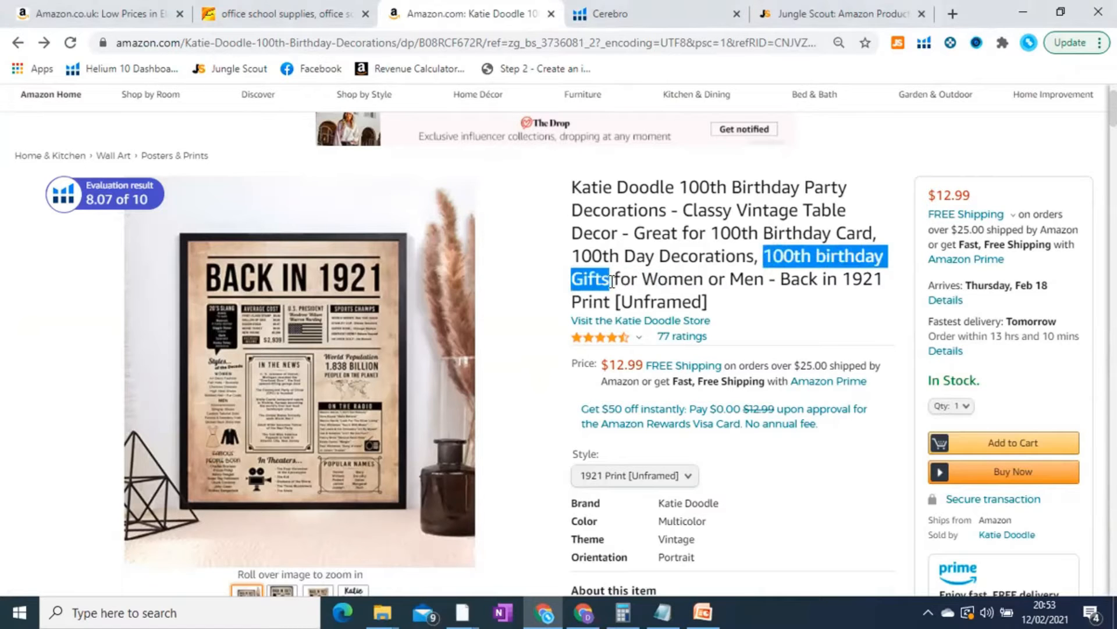
pyautogui.scroll(1, 612, 281)
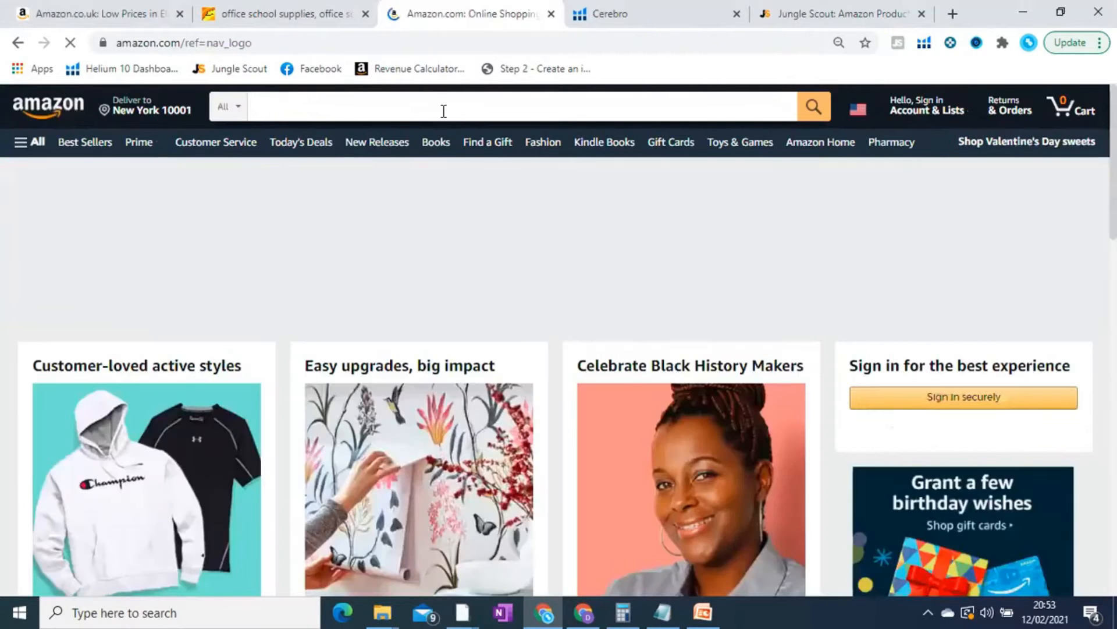
pyautogui.hotkey('ctrl', 'v')
pyautogui.click(813, 109)
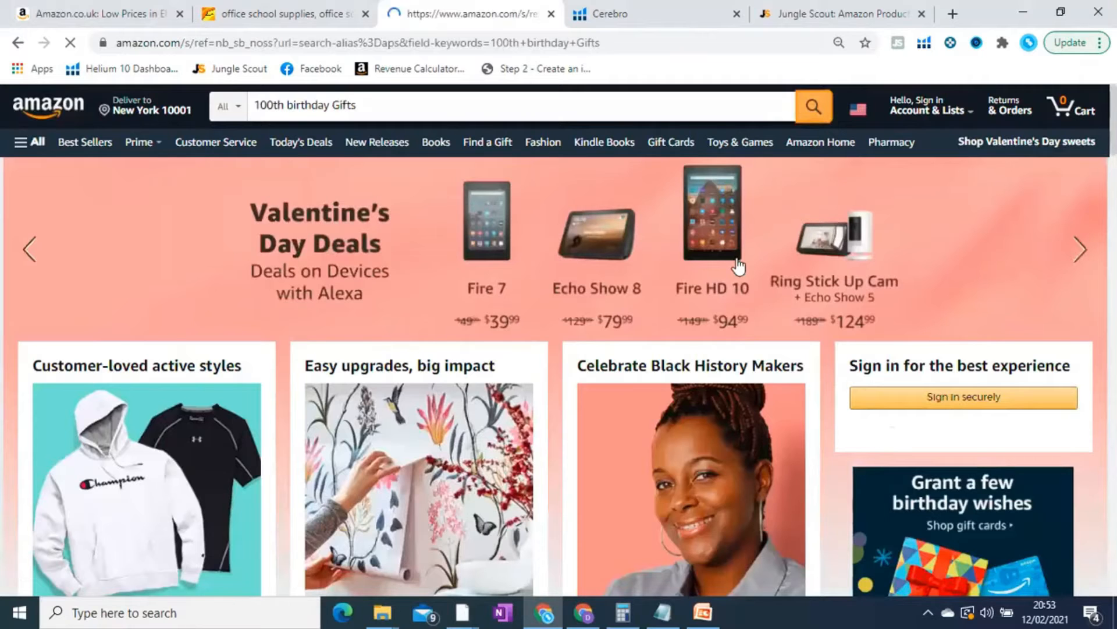
# Examine the "100th birthday Gifts" results for posters similar to the Katie Doodle print among the other gift types.
pyautogui.scroll(-4, 739, 267)
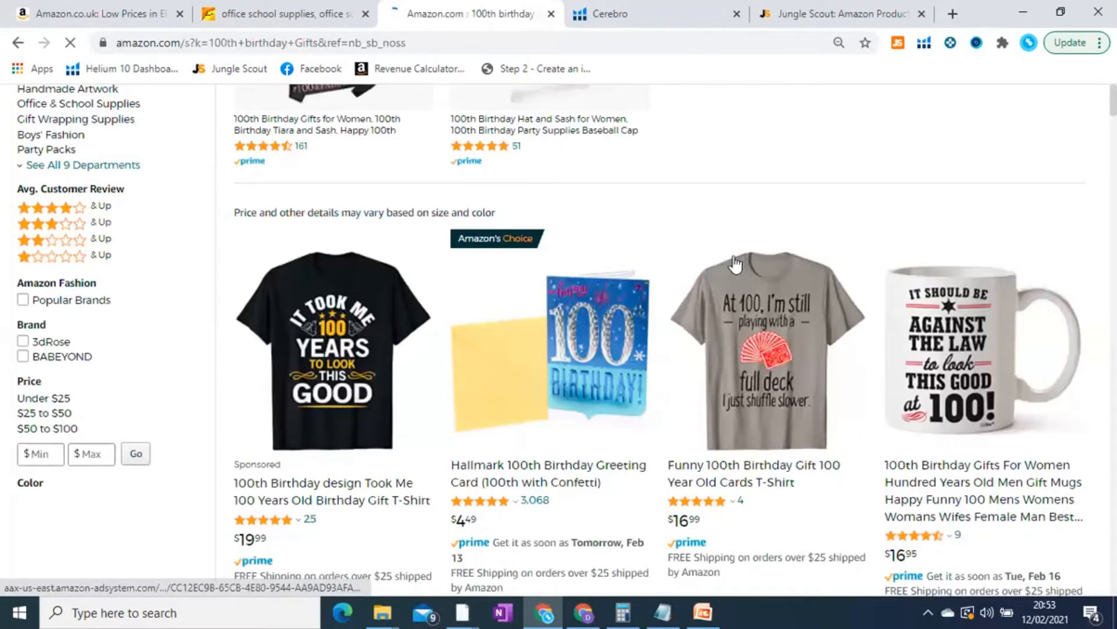
pyautogui.scroll(-10, 736, 265)
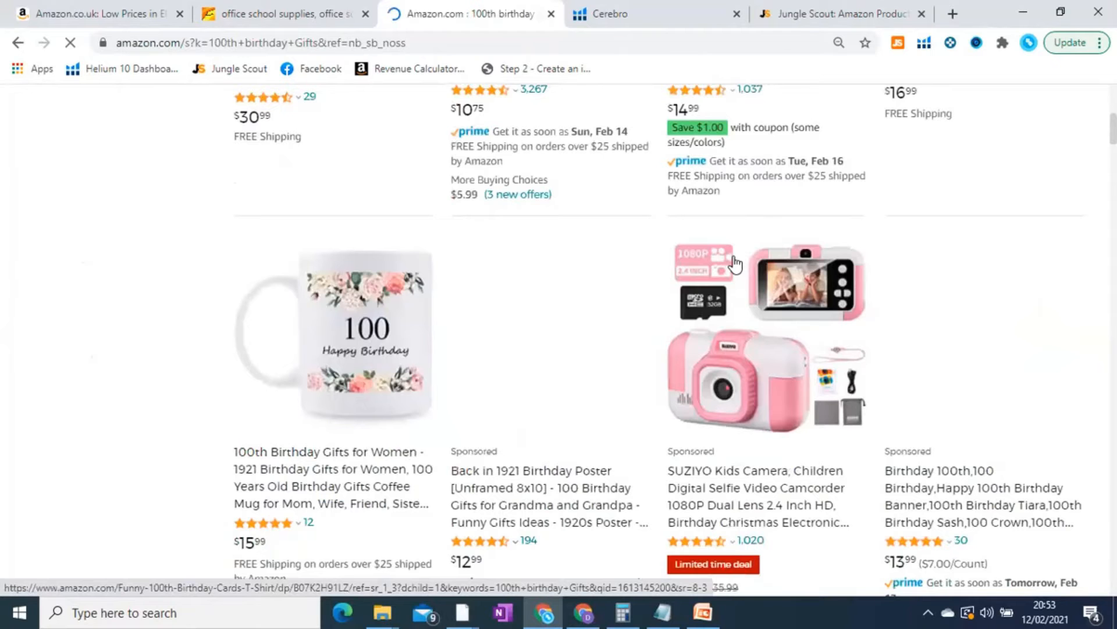
pyautogui.scroll(-15, 735, 265)
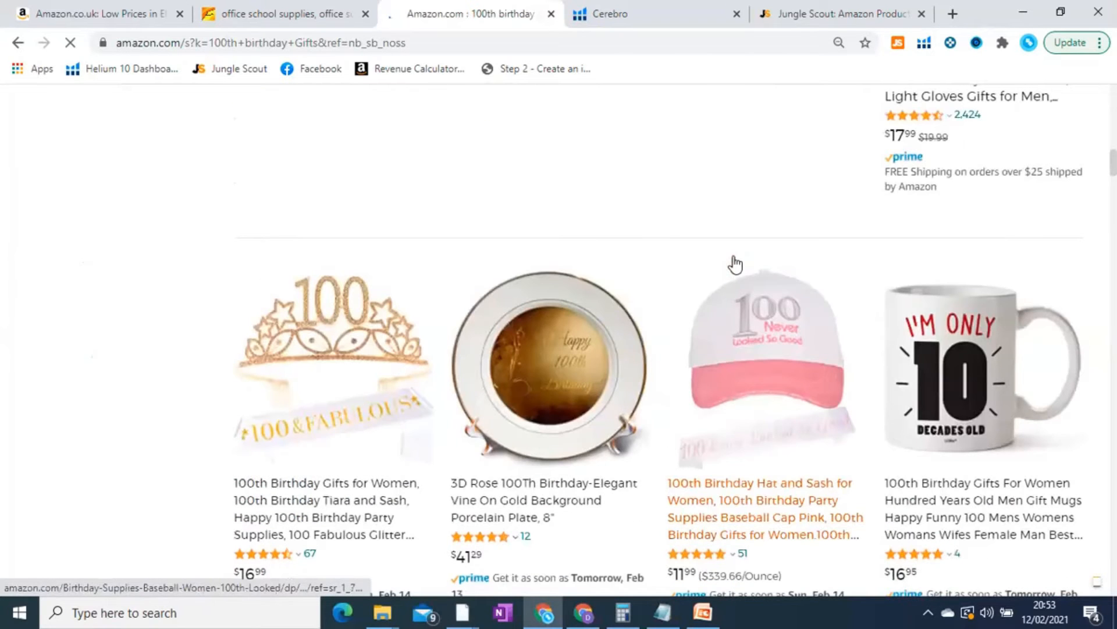
pyautogui.scroll(-1, 735, 263)
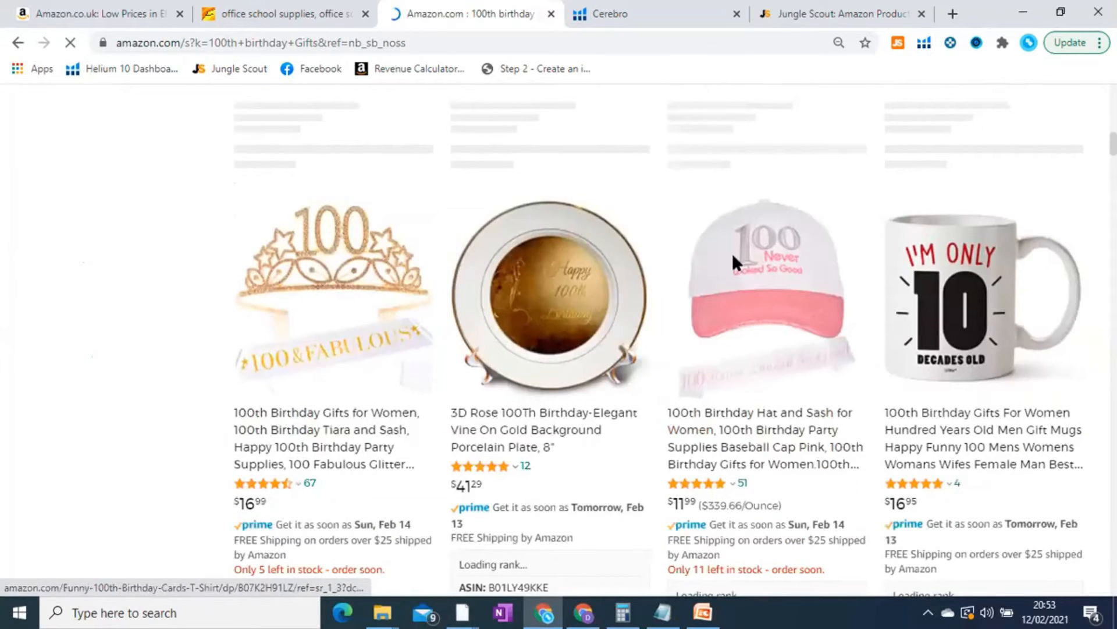
pyautogui.scroll(-10, 733, 256)
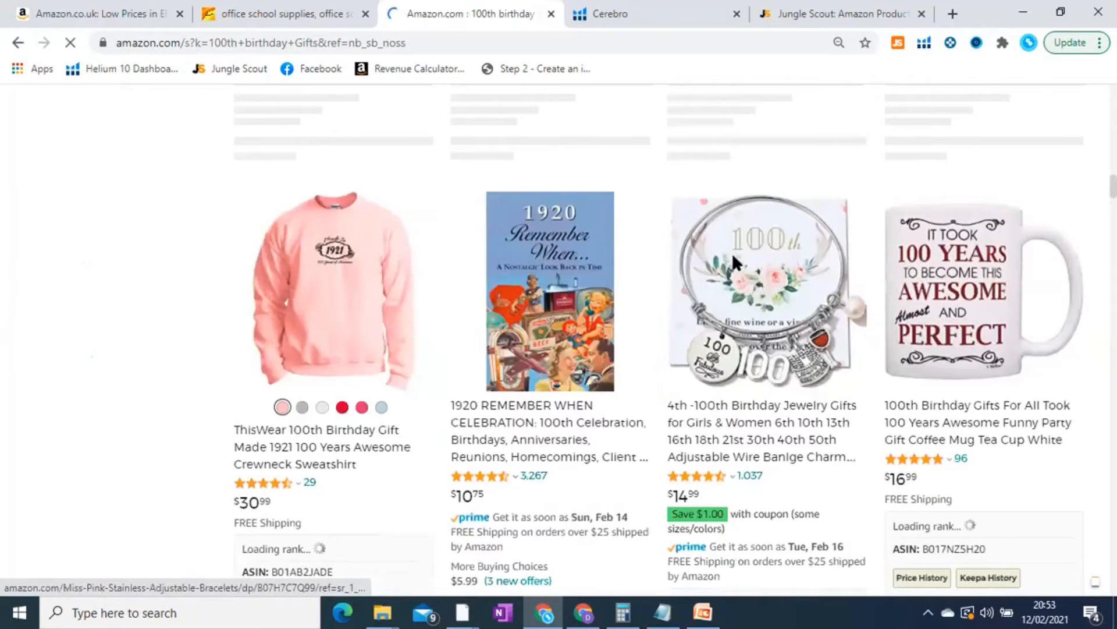
pyautogui.scroll(-10, 552, 314)
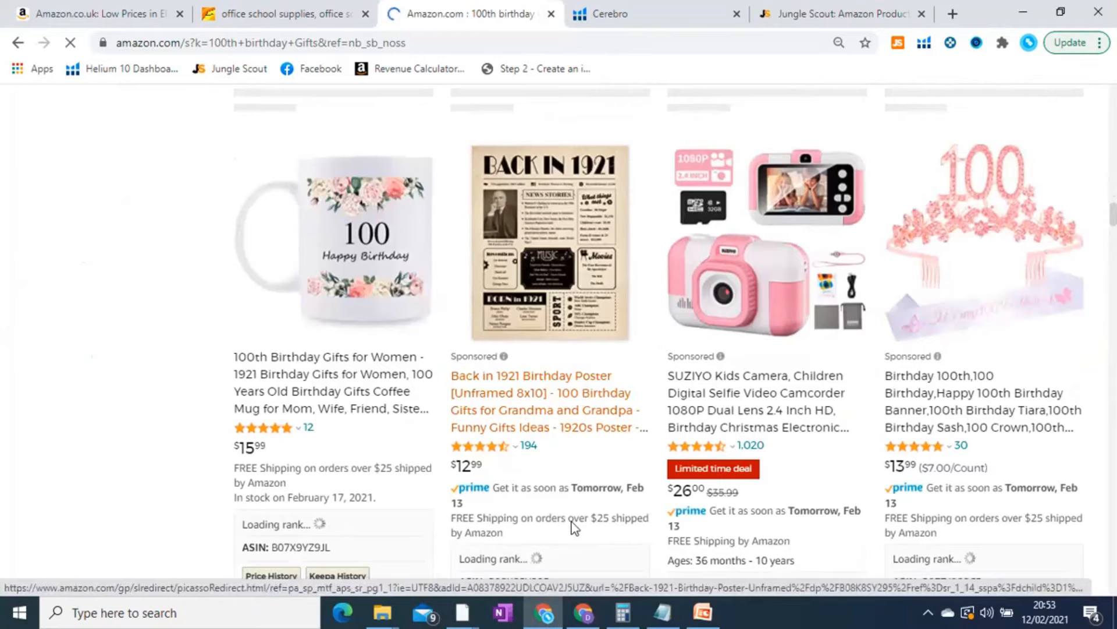
pyautogui.scroll(-5, 850, 356)
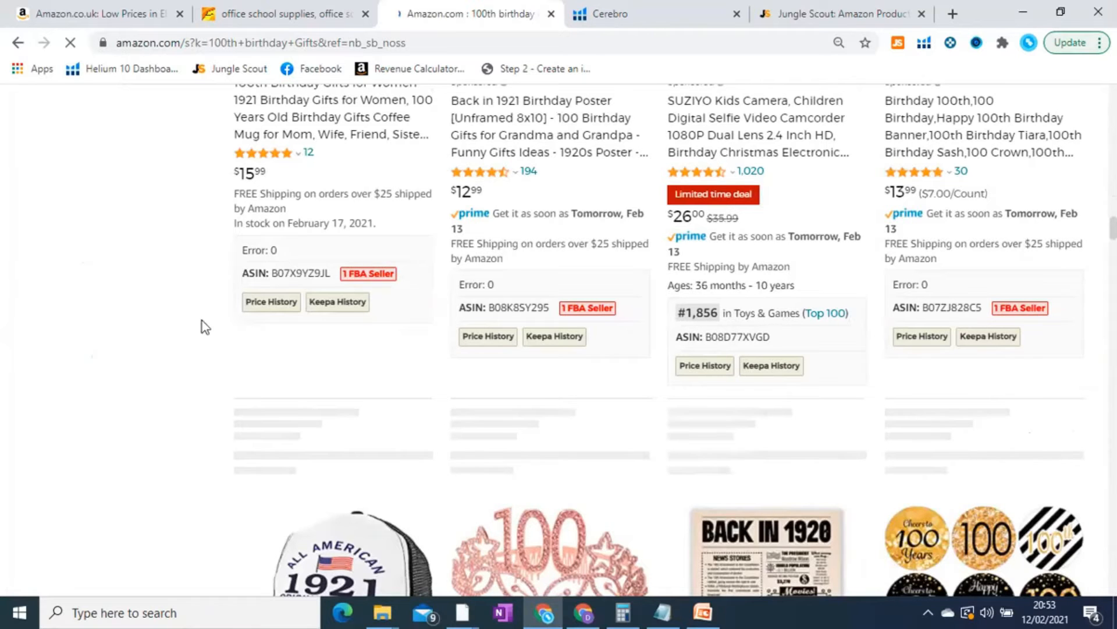
pyautogui.scroll(1, 135, 302)
pyautogui.scroll(1, 135, 301)
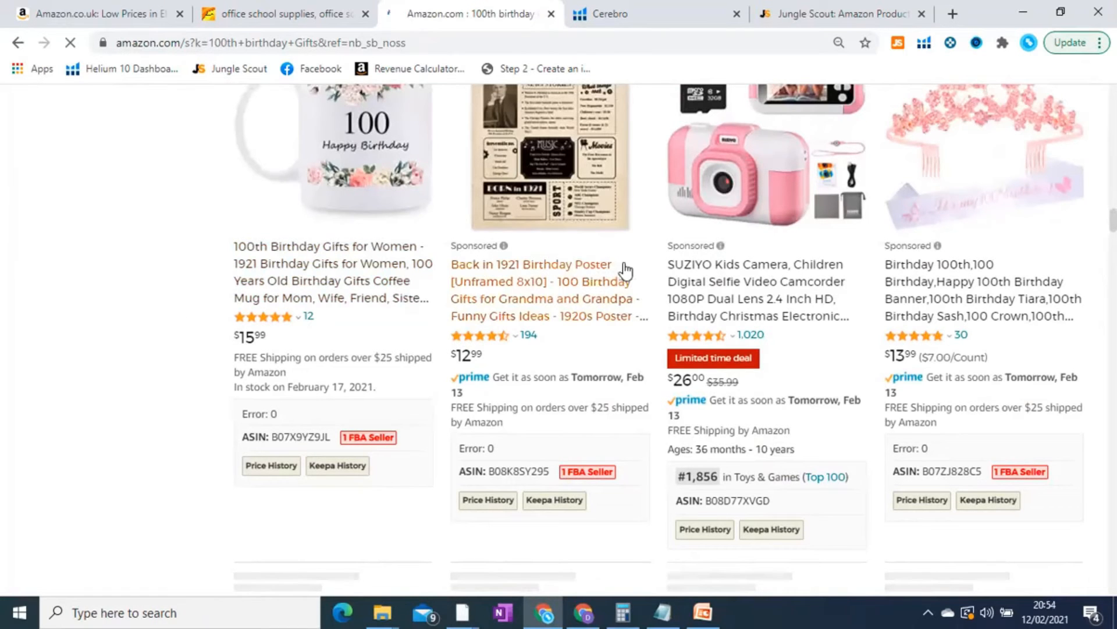
pyautogui.scroll(-7, 323, 387)
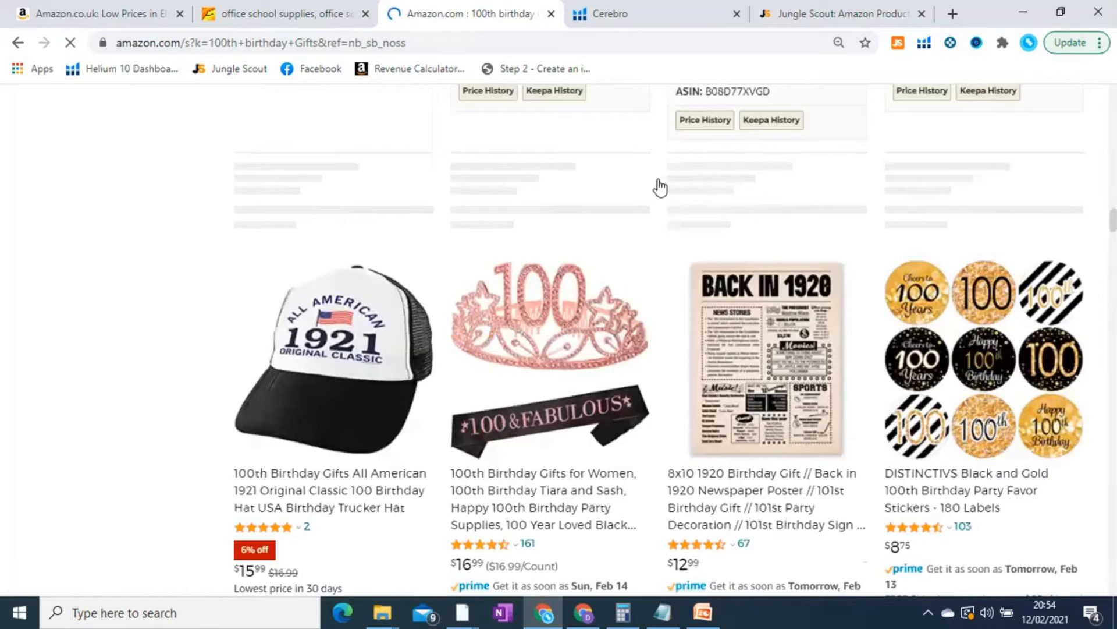
pyautogui.scroll(-5, 704, 181)
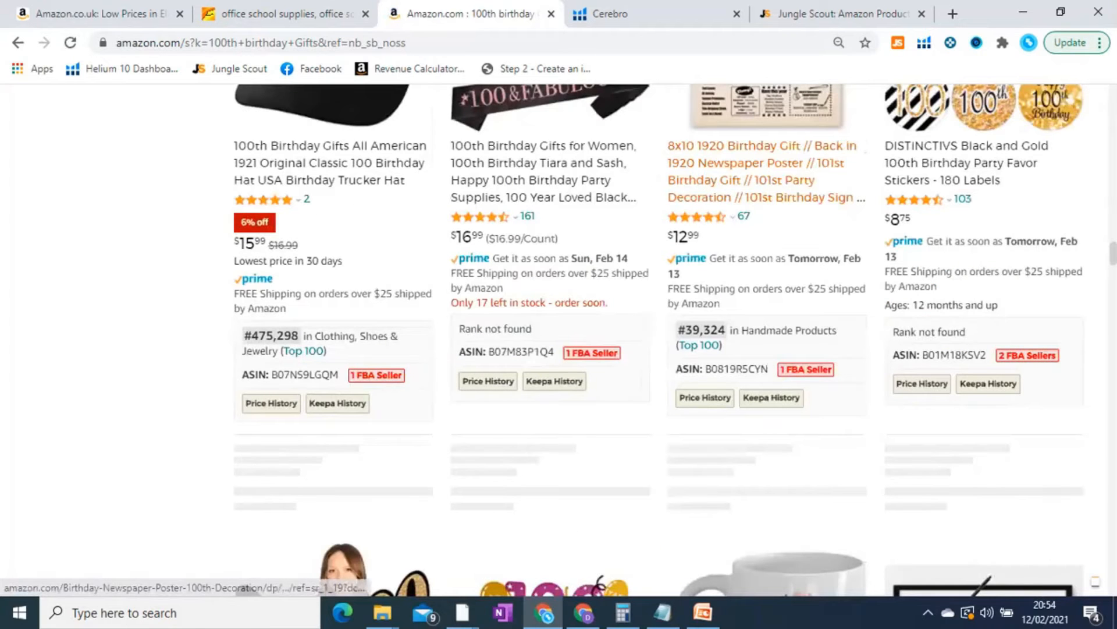
# Replace the search phrase with "back in 1921" and run the suggested search for it.
pyautogui.scroll(20, 704, 181)
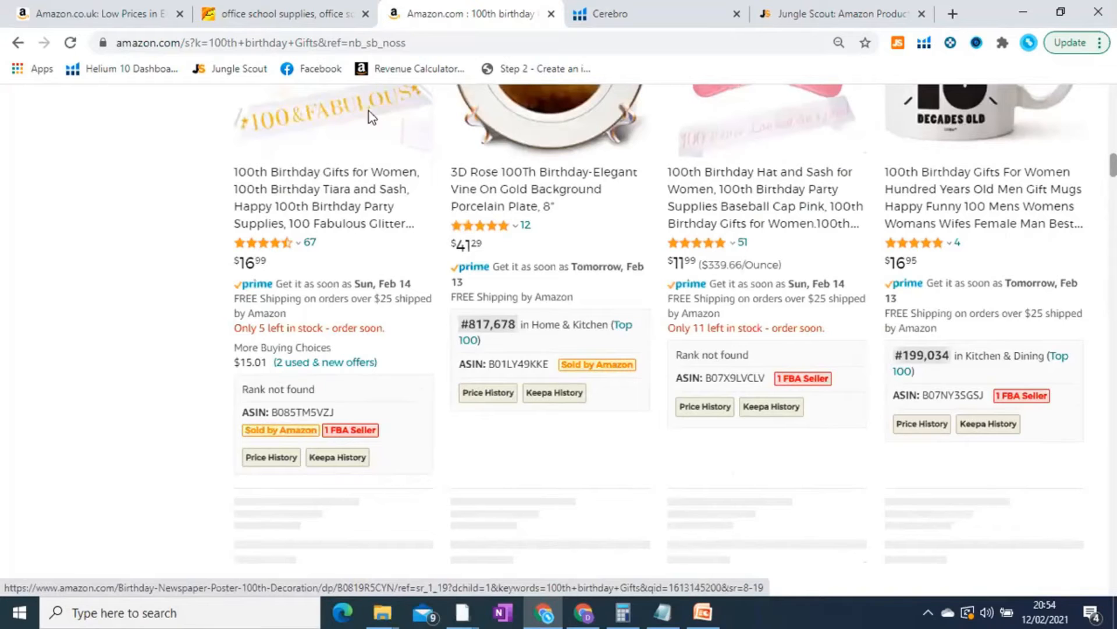
pyautogui.scroll(10, 371, 108)
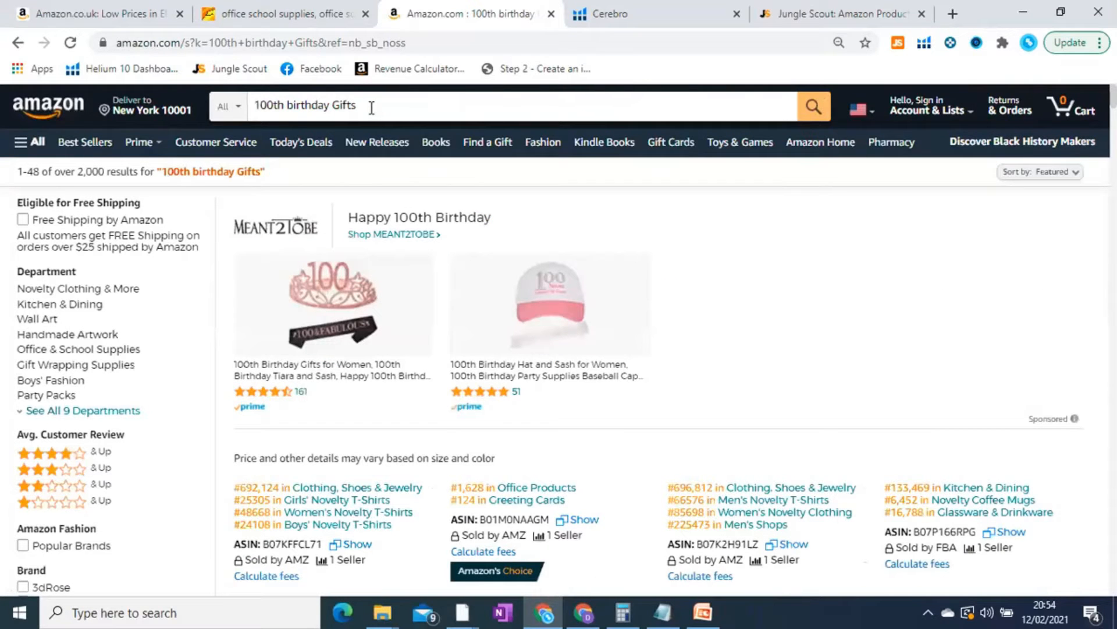
pyautogui.tripleClick(372, 109)
pyautogui.write('back')
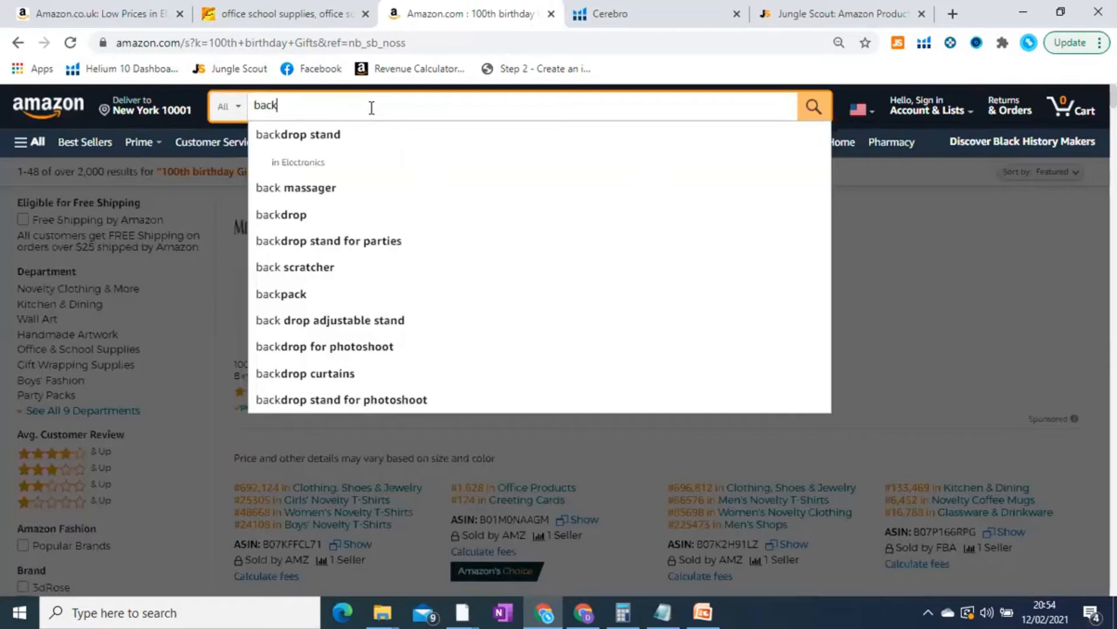
pyautogui.write(' in')
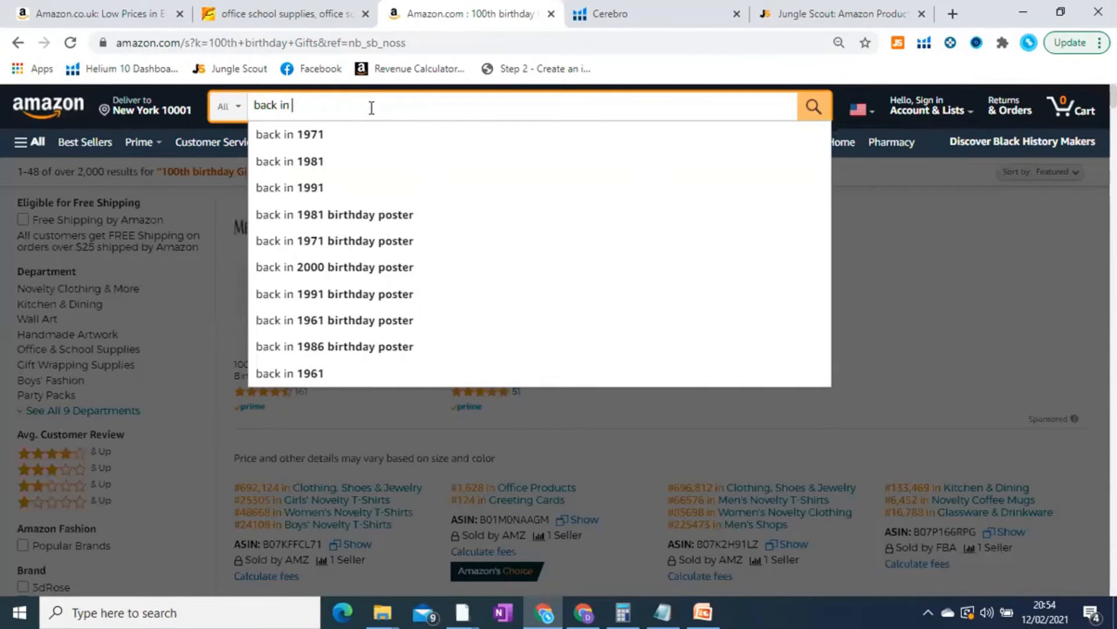
pyautogui.write(' 1921')
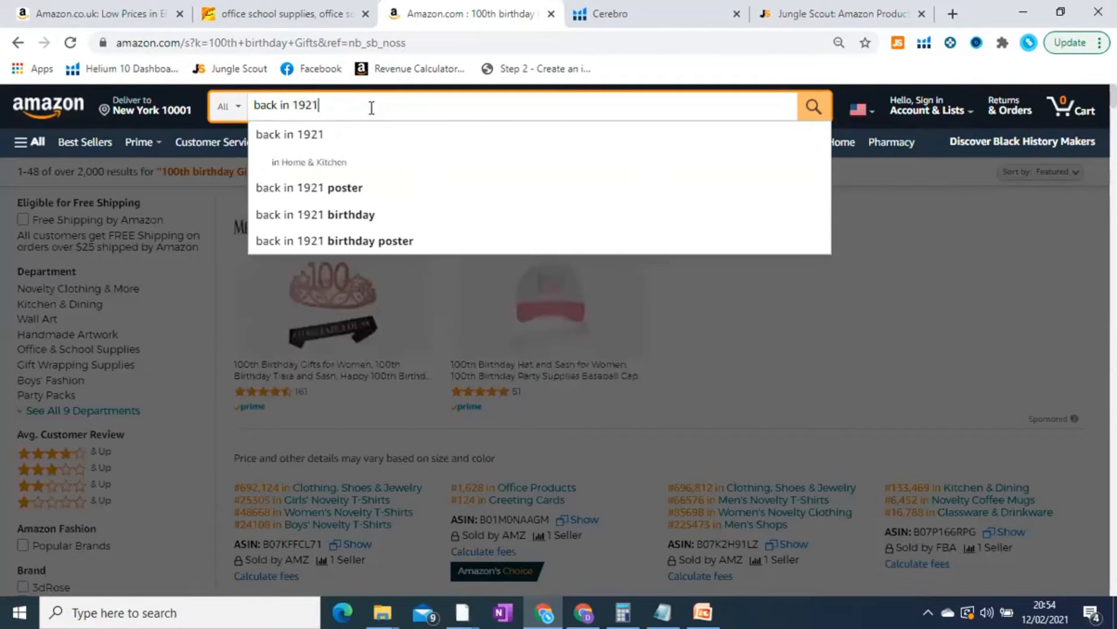
pyautogui.click(317, 147)
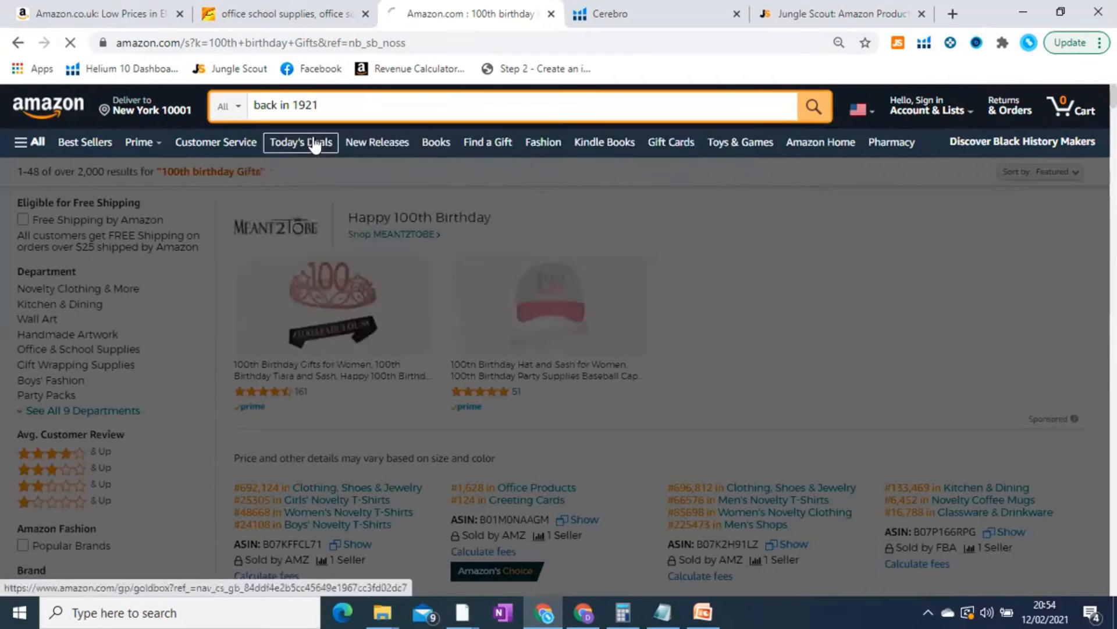
pyautogui.click(959, 248)
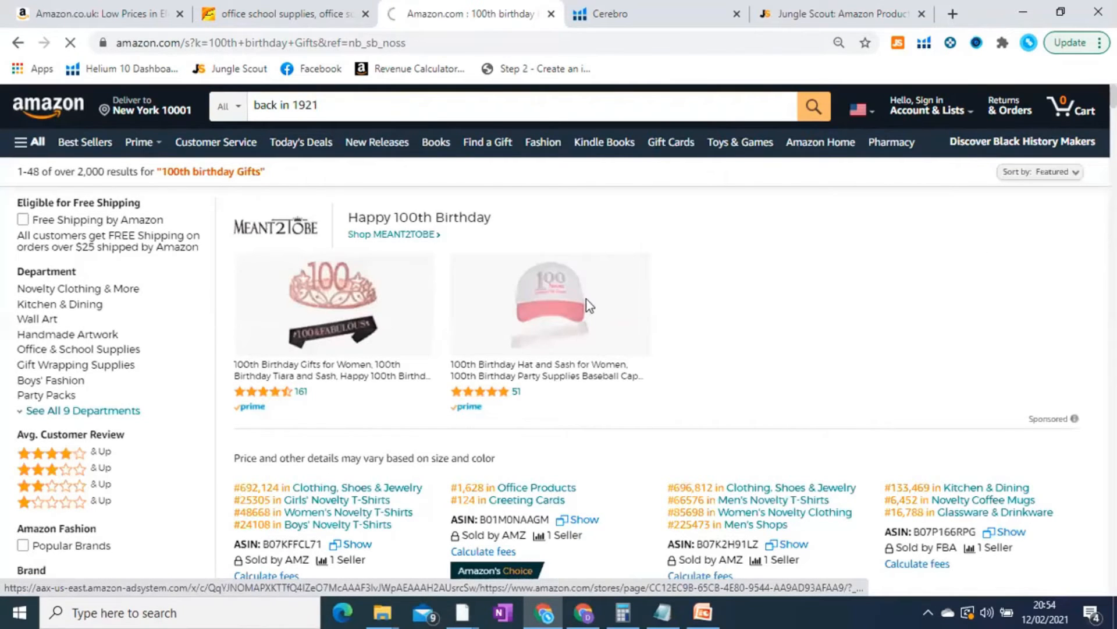
# Examine the first rows of "back in 1921" results, comparing the posters' designs, prices, ratings and sales ranks.
pyautogui.scroll(-5, 585, 299)
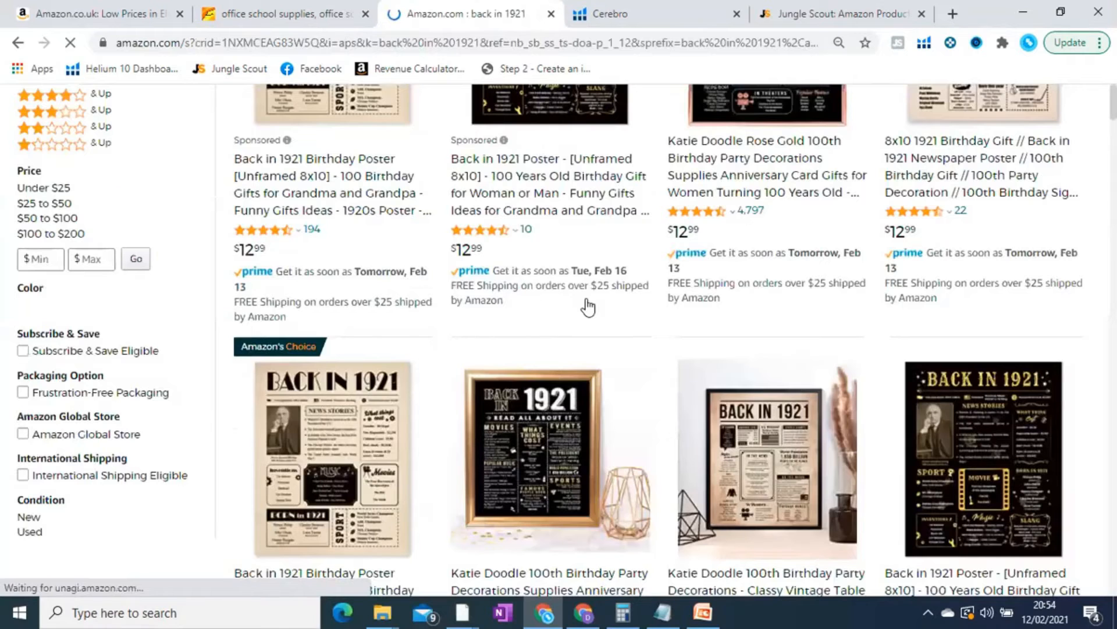
pyautogui.scroll(5, 587, 307)
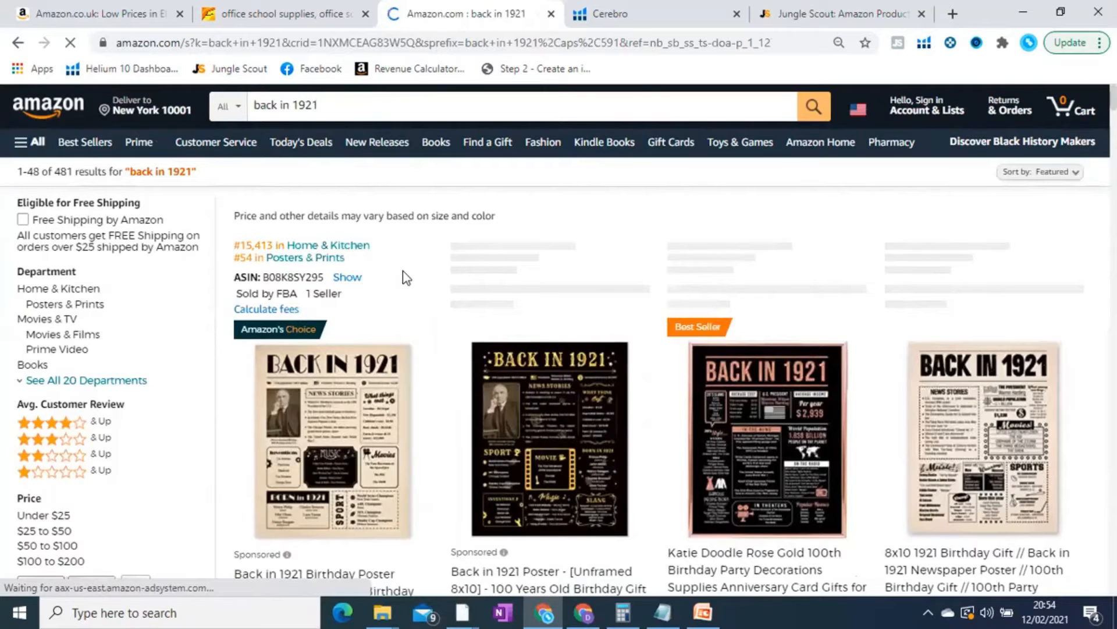
pyautogui.scroll(-2, 405, 277)
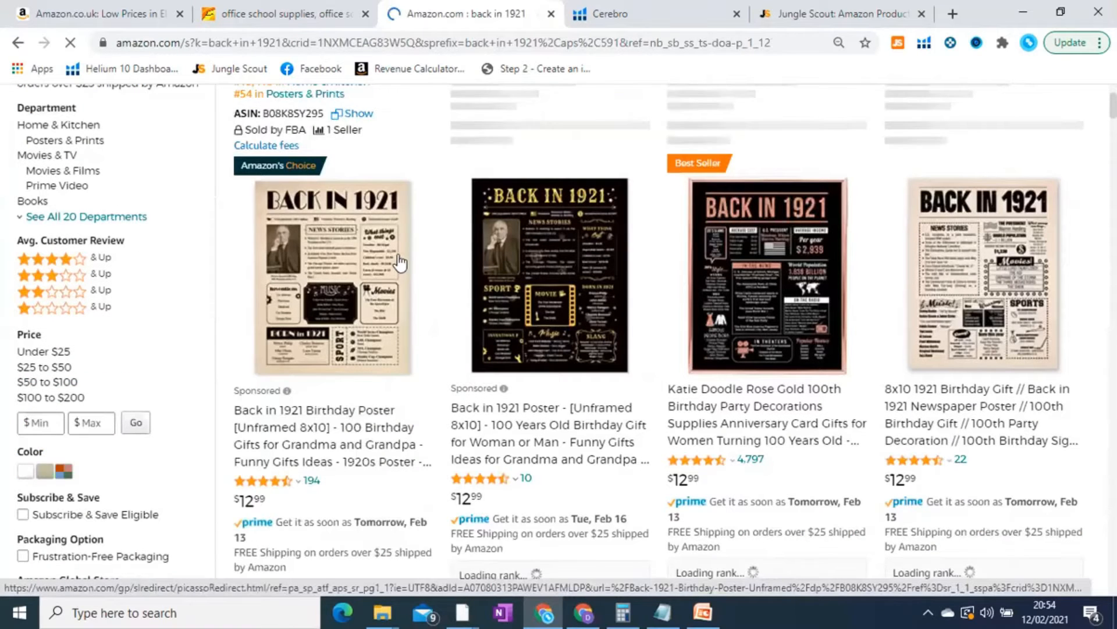
pyautogui.scroll(-1, 400, 263)
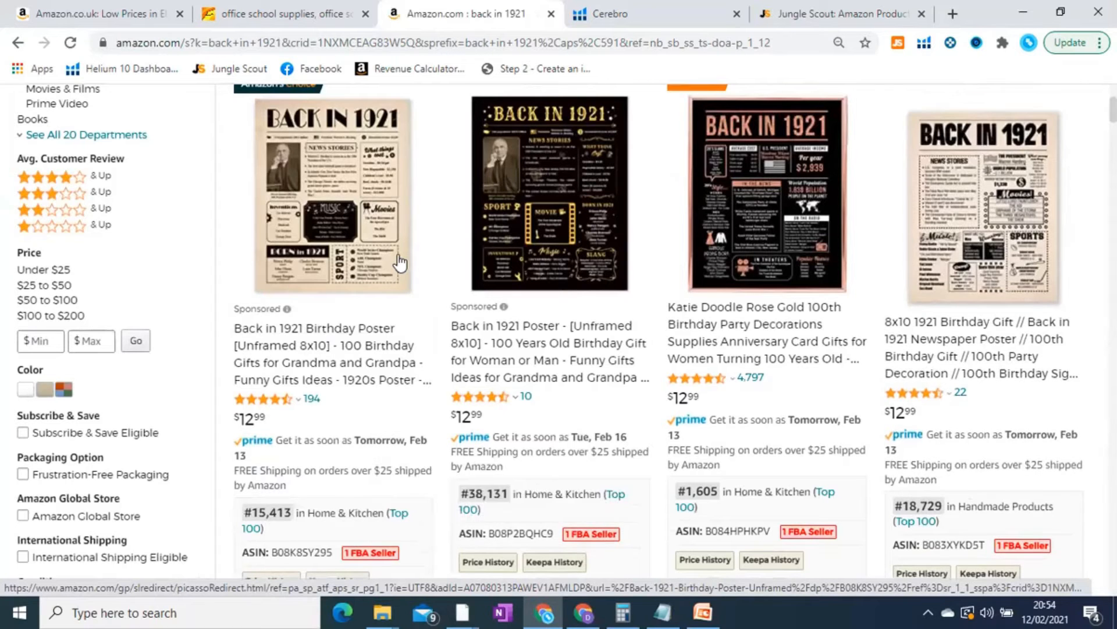
pyautogui.scroll(-3, 399, 263)
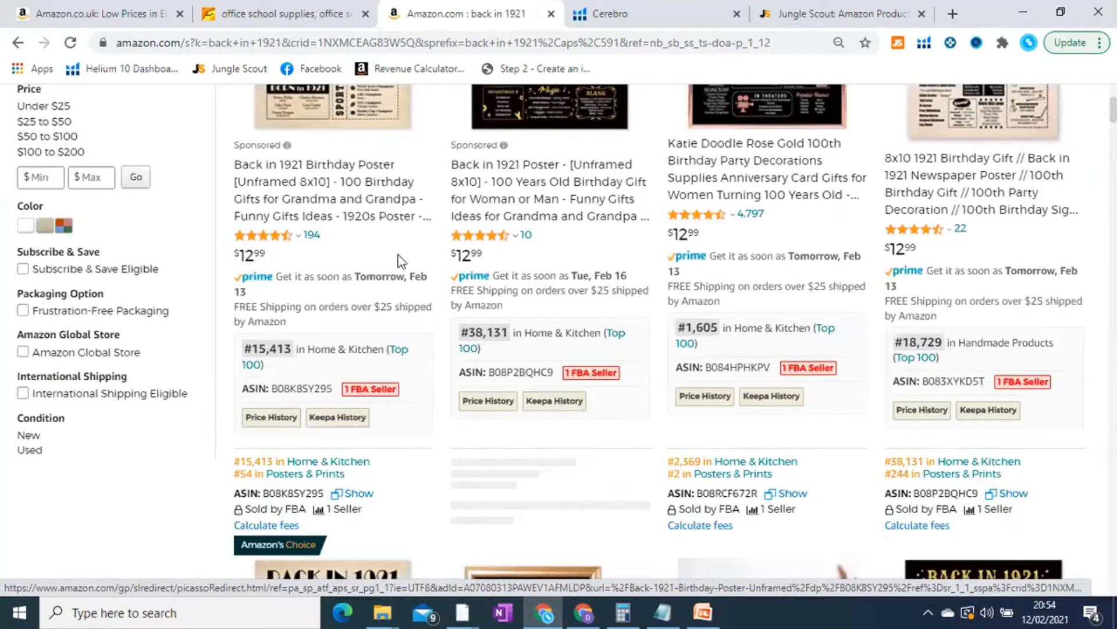
pyautogui.scroll(2, 400, 262)
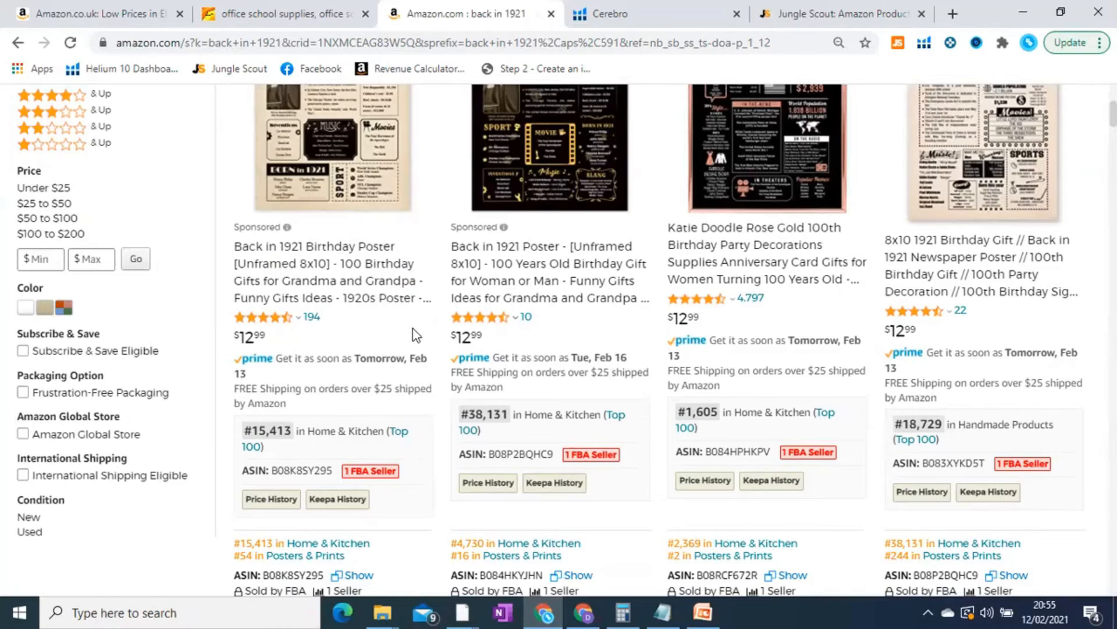
pyautogui.scroll(-5, 443, 298)
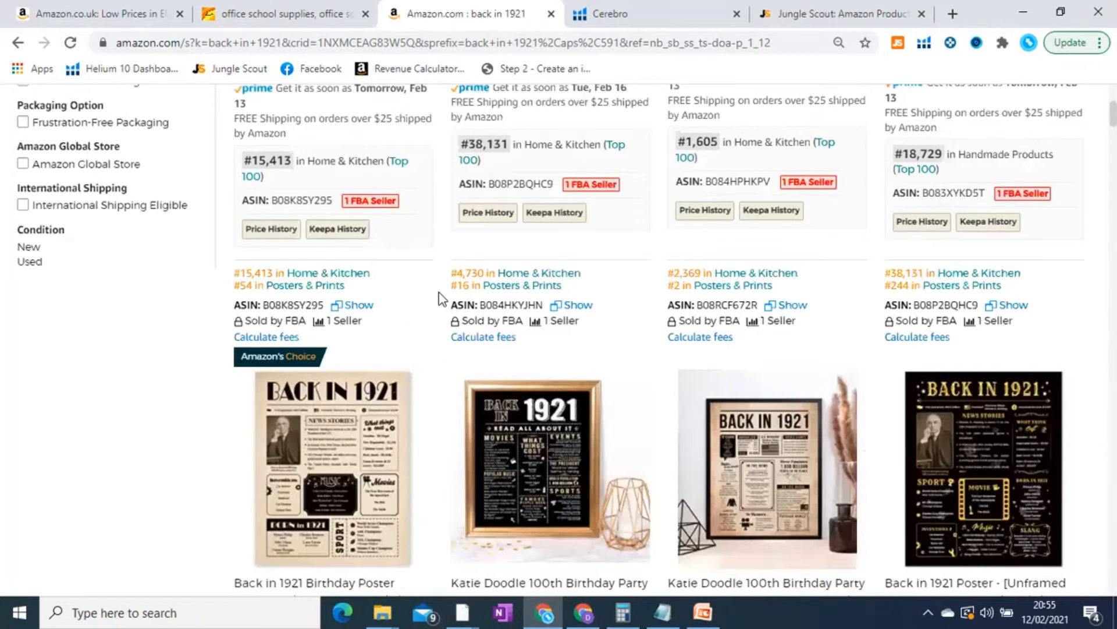
# Browse further down the "back in 1921" results to judge how relevant the remaining products are to the birthday poster.
pyautogui.scroll(-8, 442, 298)
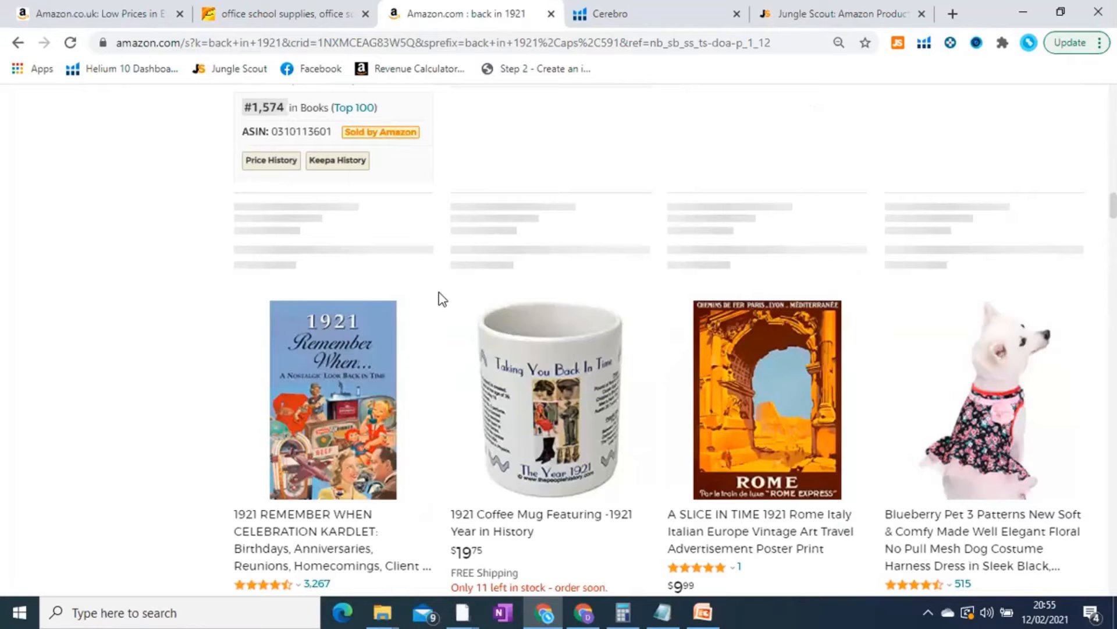
pyautogui.scroll(-8, 443, 299)
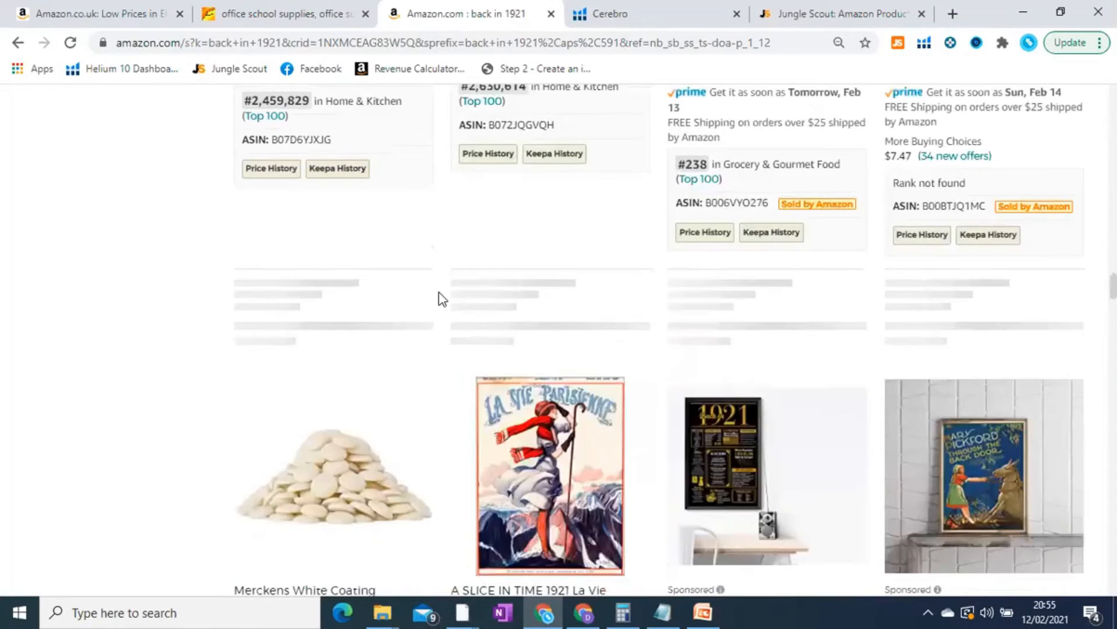
pyautogui.scroll(-10, 442, 299)
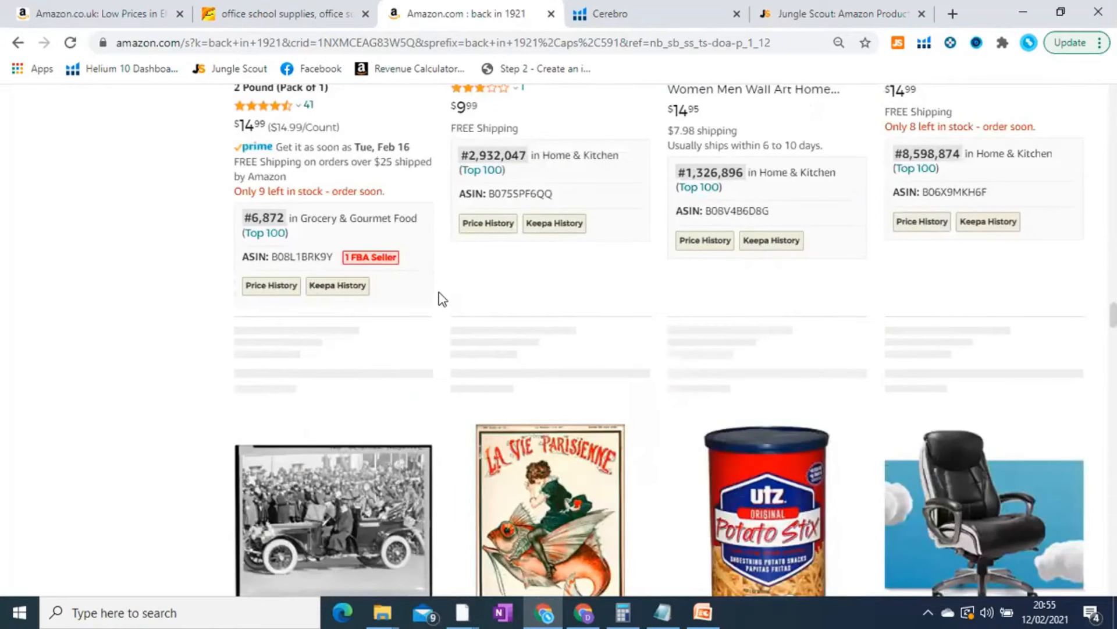
pyautogui.scroll(-5, 441, 299)
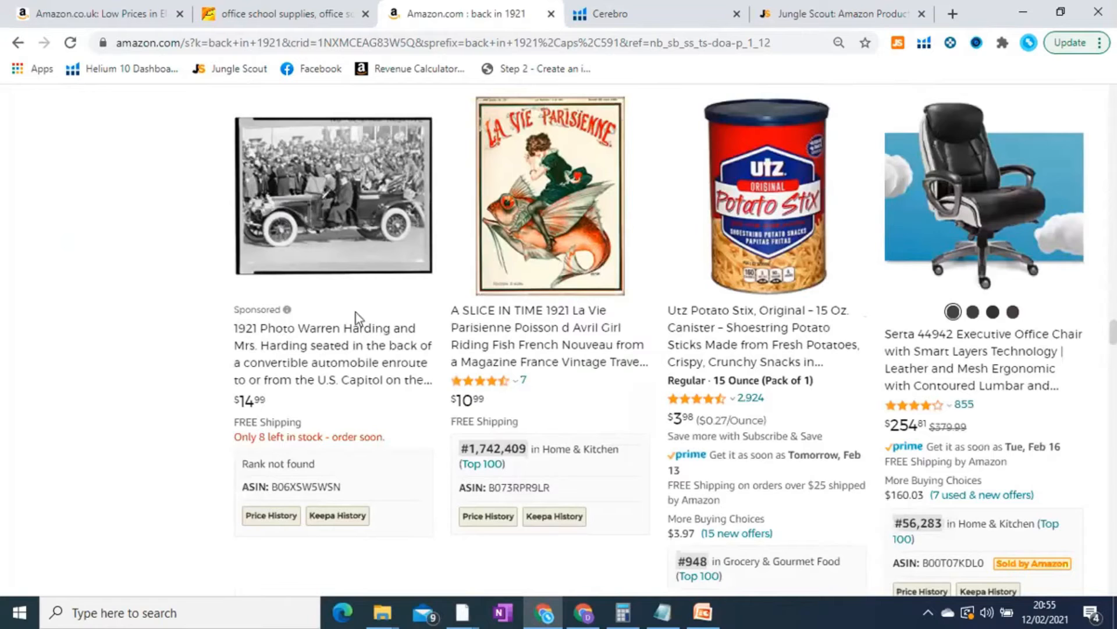
pyautogui.scroll(-10, 367, 316)
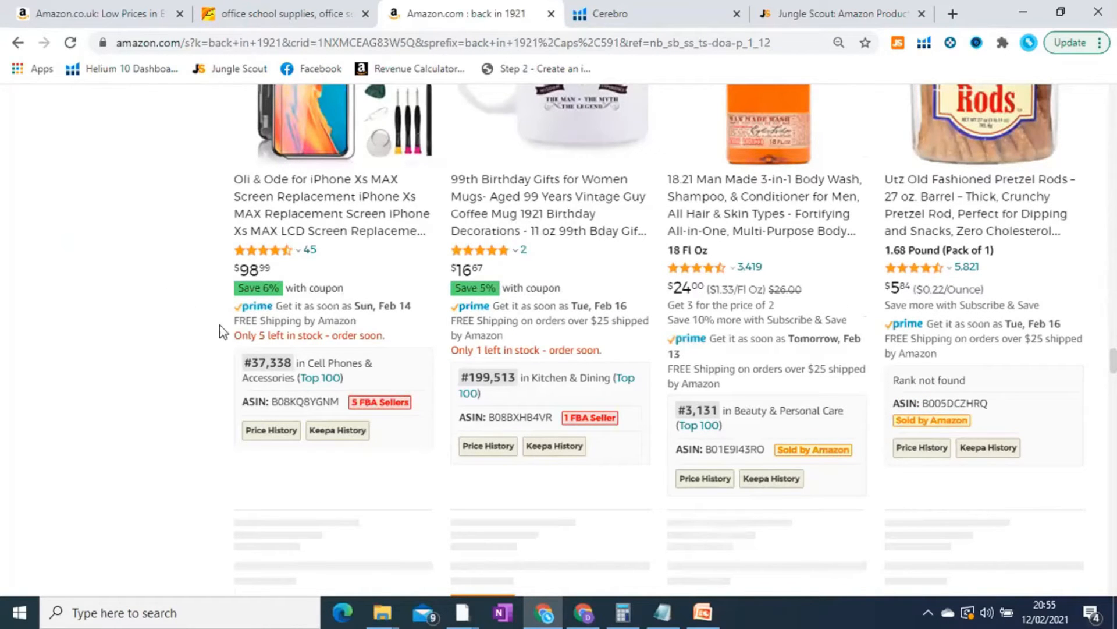
pyautogui.scroll(5, 383, 327)
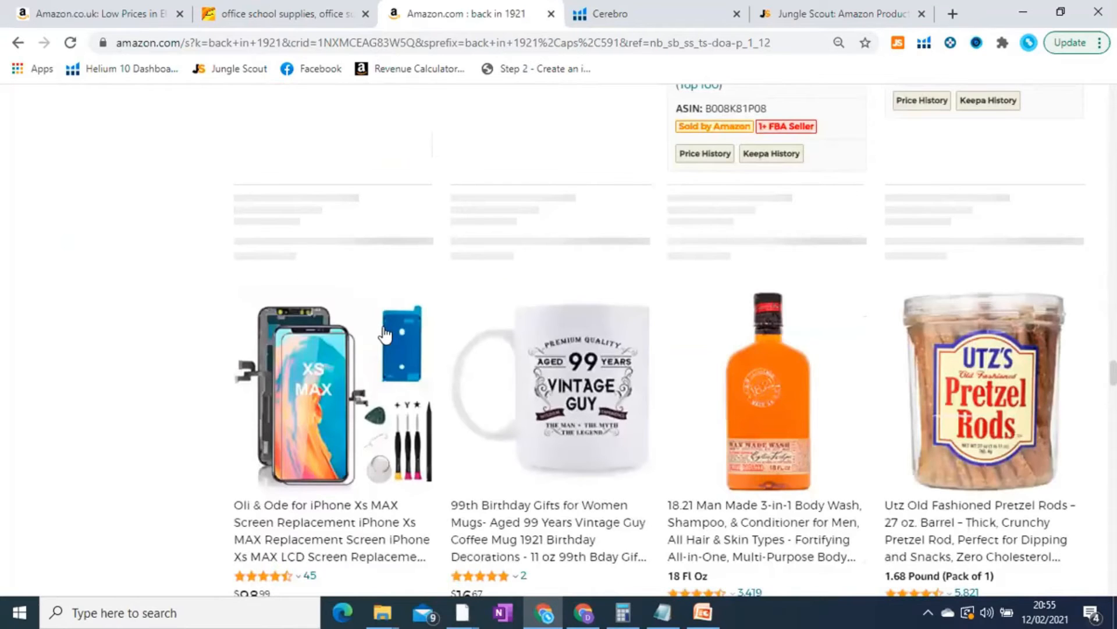
pyautogui.scroll(-5, 384, 335)
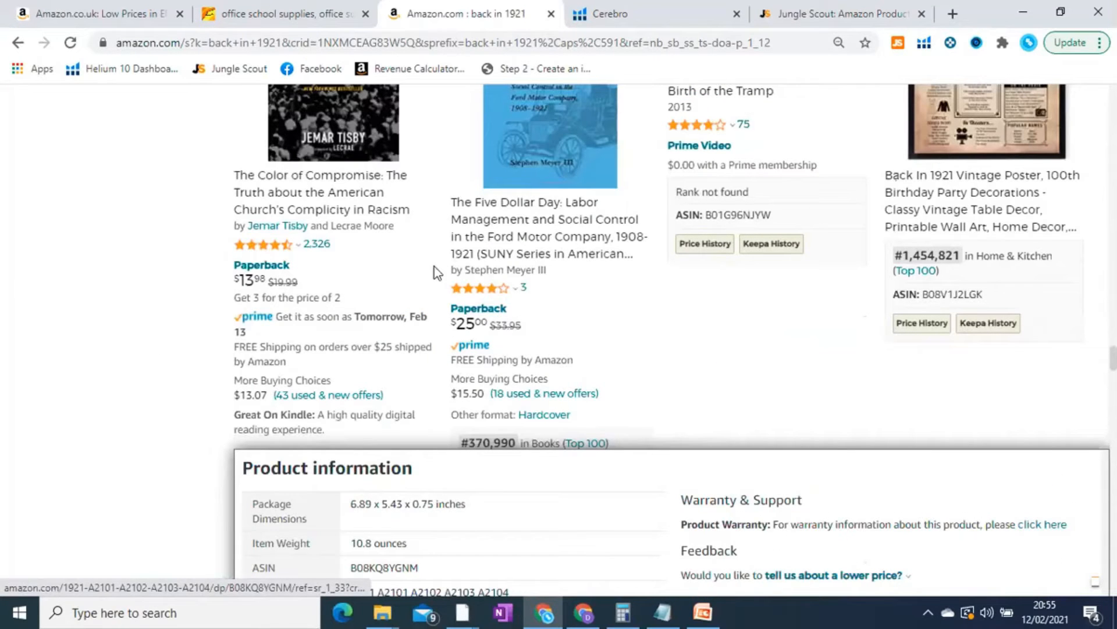
# Run Helium 10 Xray on the "back in 1921" results and show the sales, revenue, BSR and review columns.
pyautogui.click(924, 47)
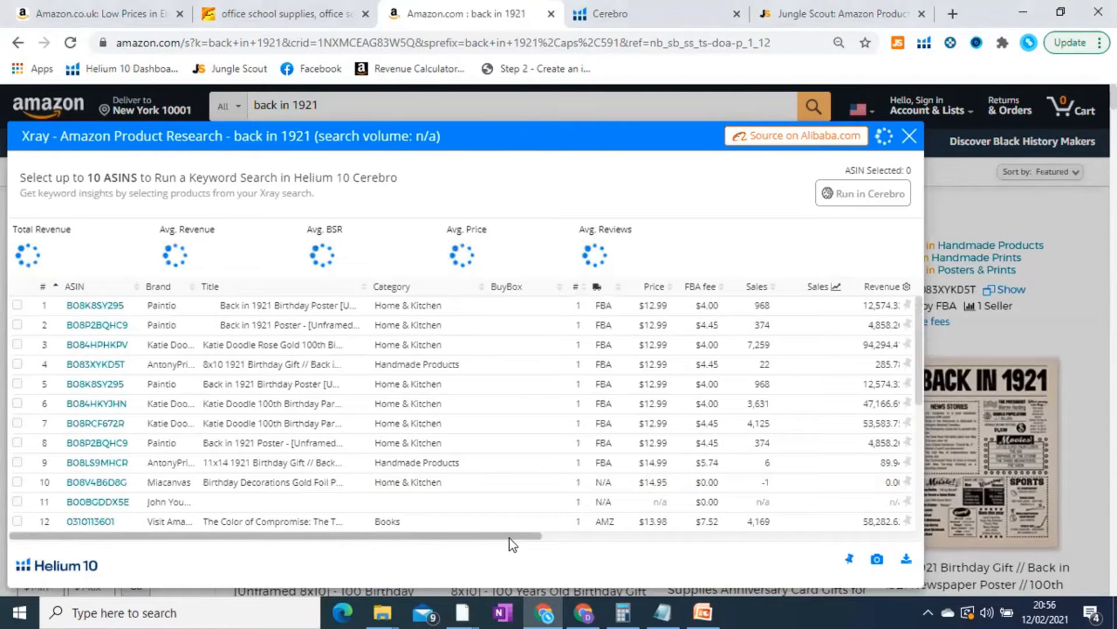
pyautogui.moveTo(509, 538); pyautogui.dragTo(556, 548)
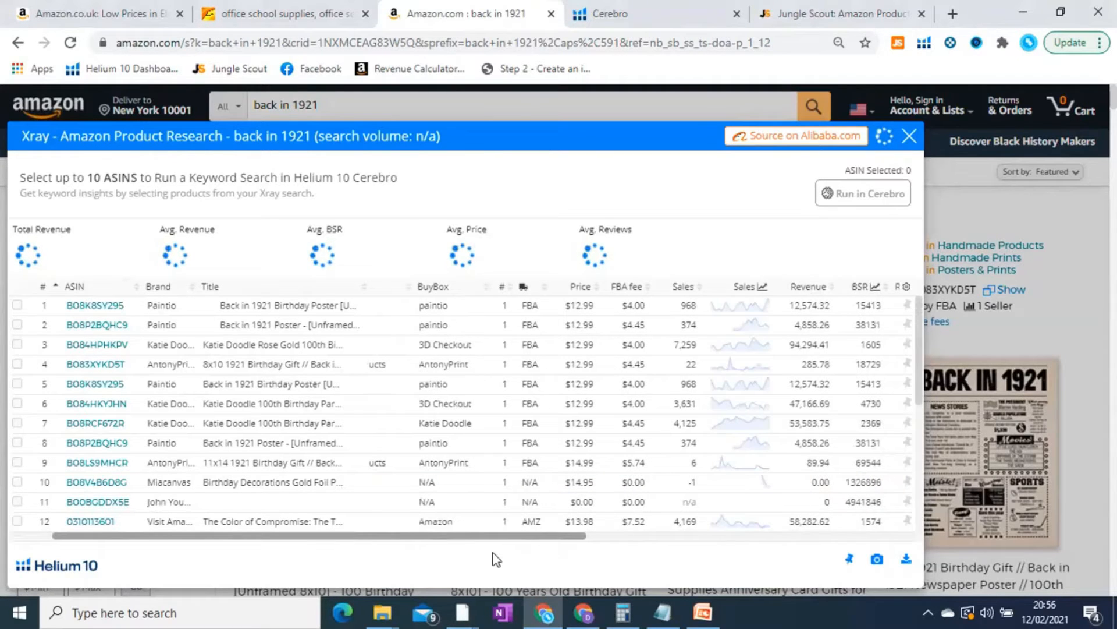
pyautogui.moveTo(539, 534); pyautogui.dragTo(646, 539)
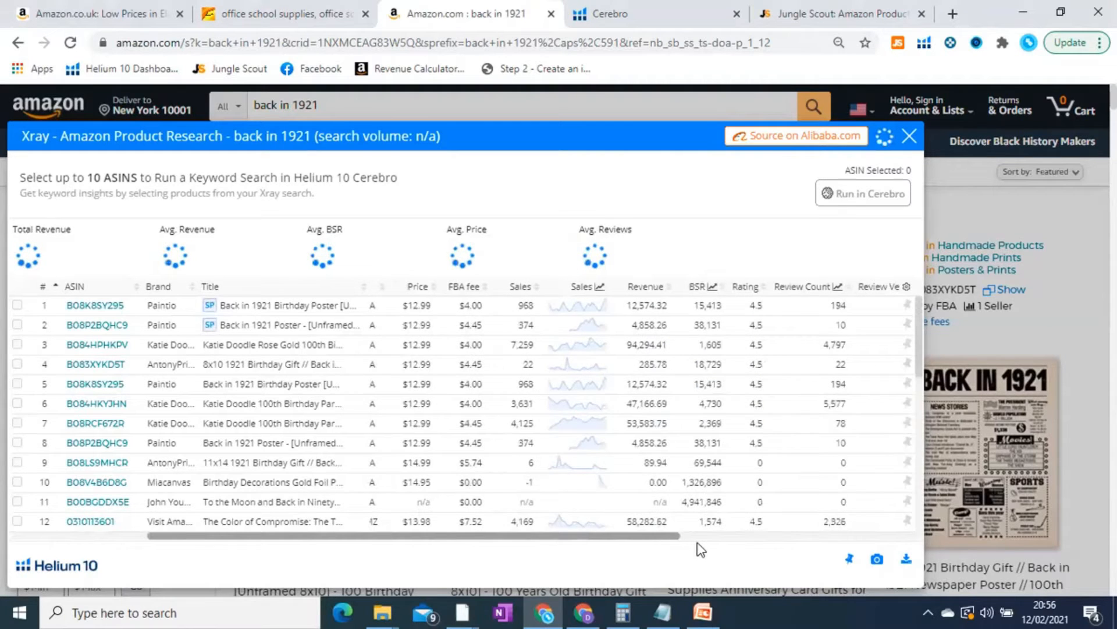
pyautogui.hscroll(2, 701, 547)
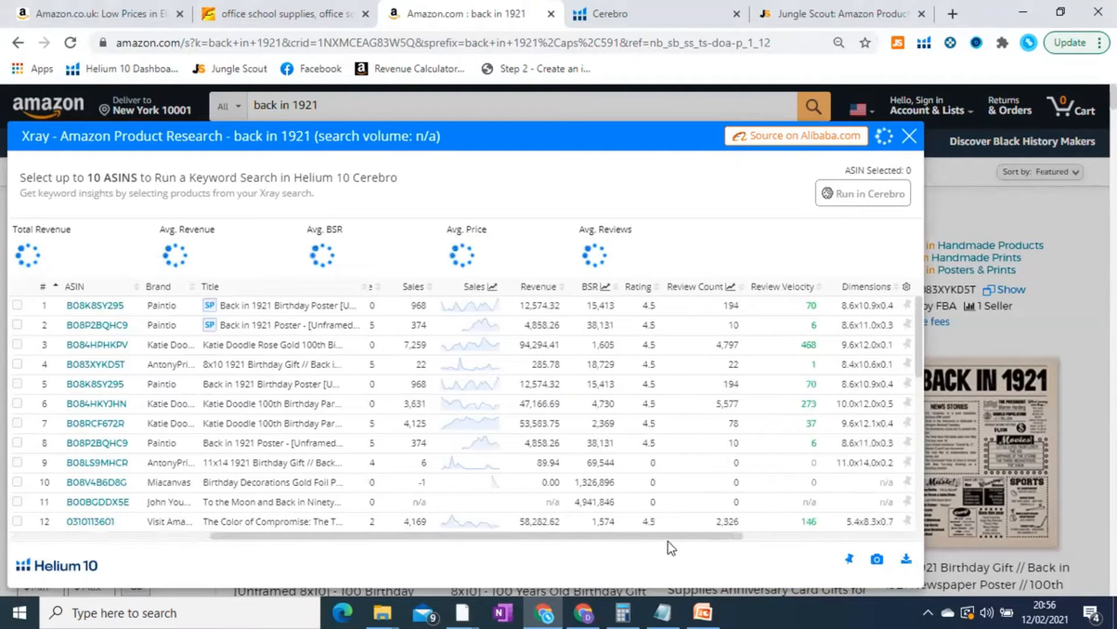
pyautogui.moveTo(636, 536); pyautogui.dragTo(639, 540)
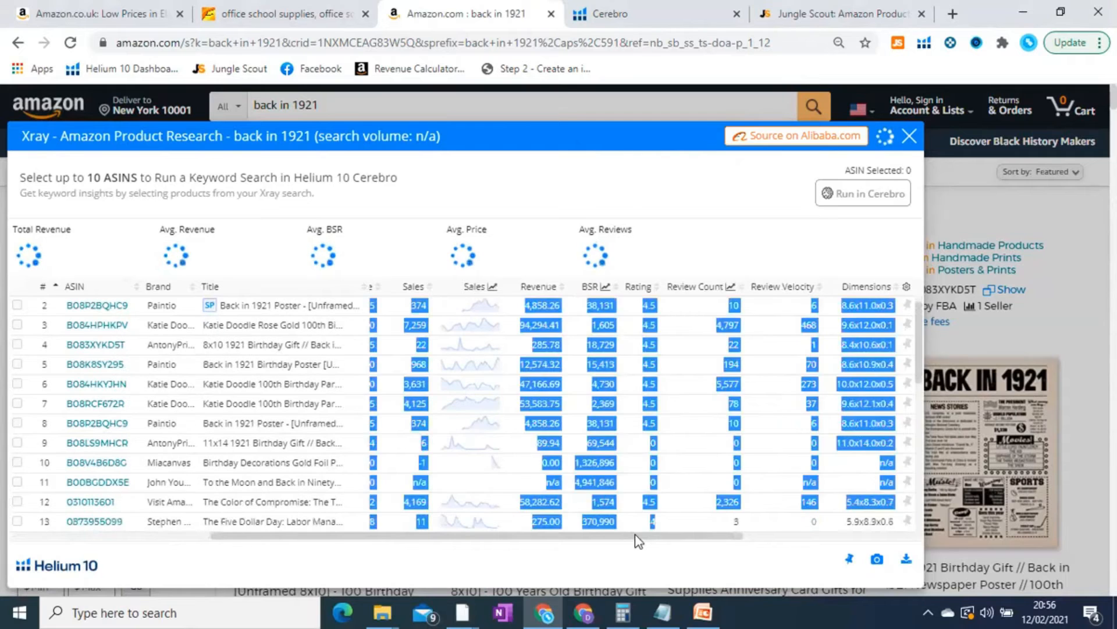
pyautogui.click(728, 551)
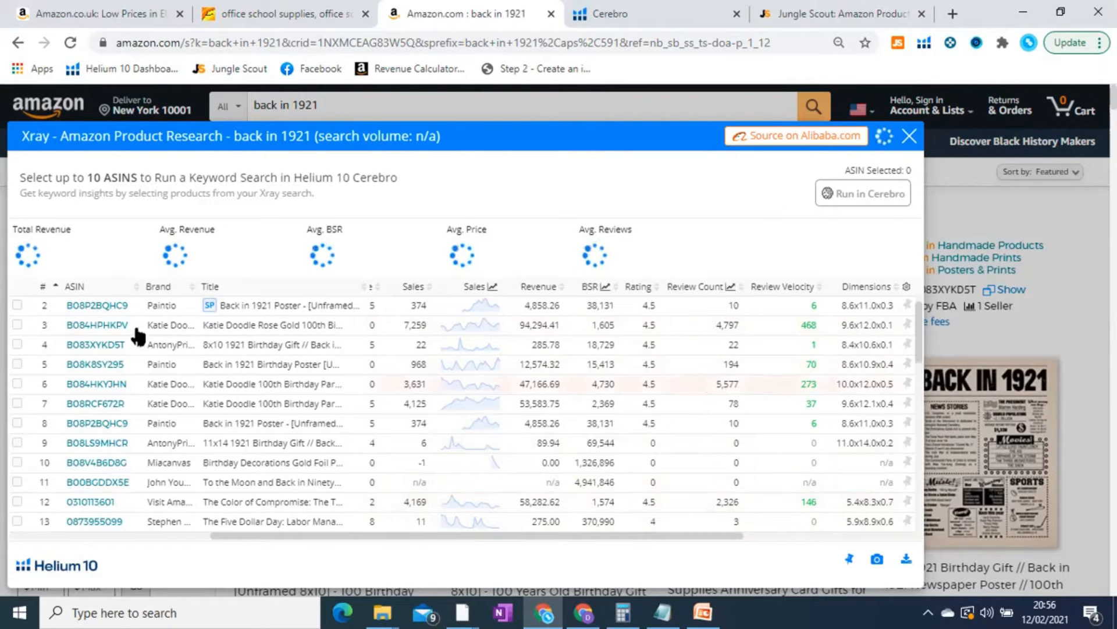
# Preview the listed products by ASIN and remove the book "The Color of Compromise" in row 12 from the Xray results.
pyautogui.moveTo(84, 331)
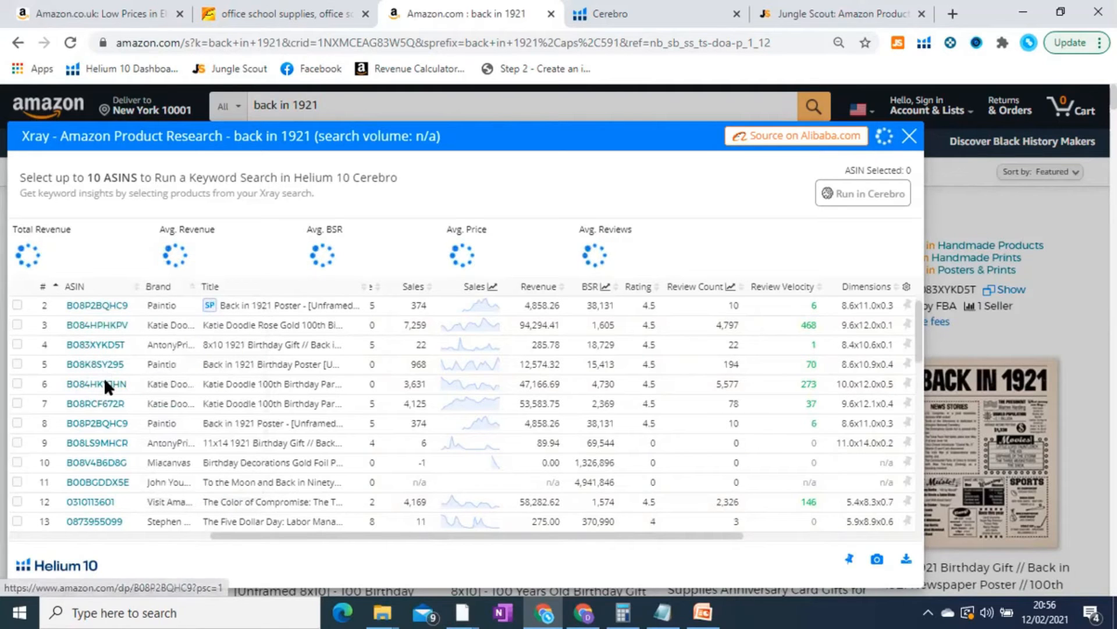
pyautogui.moveTo(121, 390)
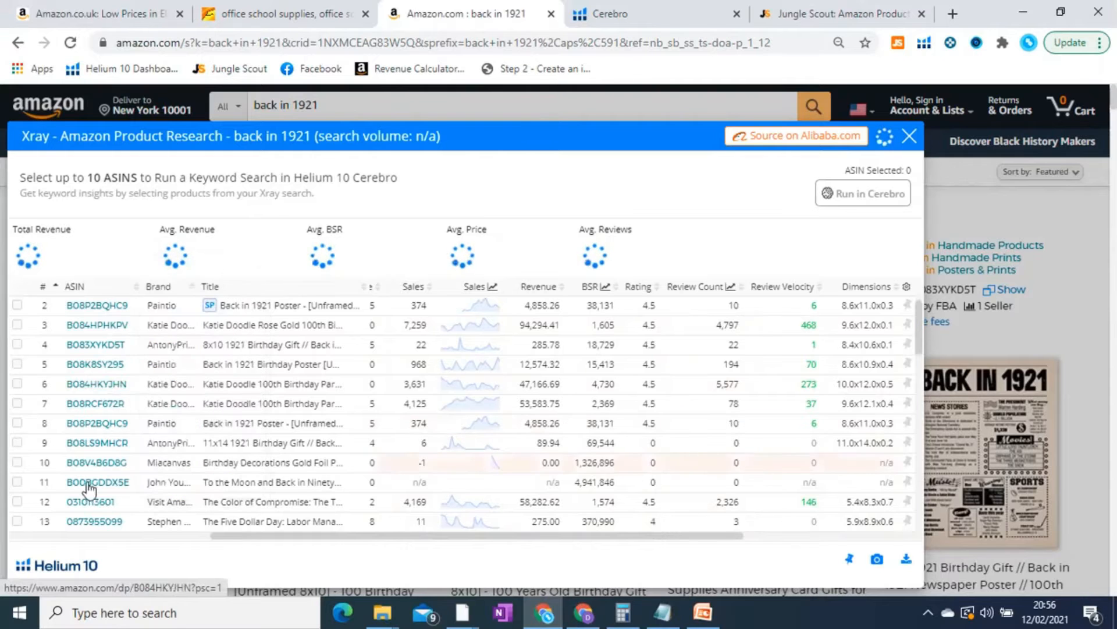
pyautogui.moveTo(92, 509)
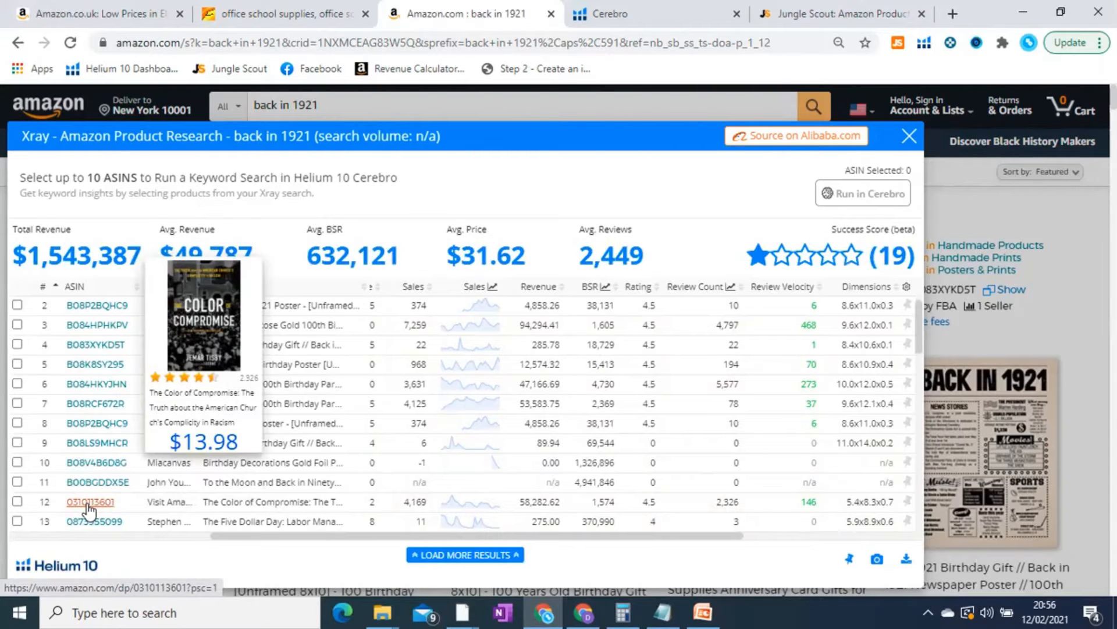
pyautogui.click(45, 503)
# Check the price, sales and revenue of the listings in rows 9 to 14, previewing the 11x14 1921 newspaper print.
pyautogui.moveTo(220, 536); pyautogui.dragTo(189, 536)
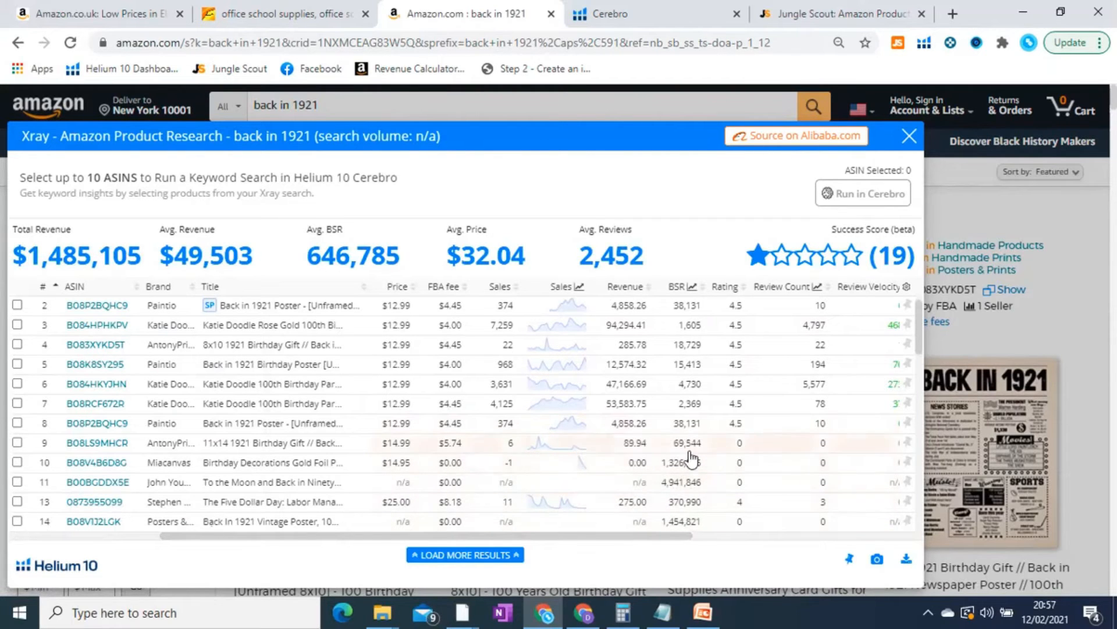
pyautogui.moveTo(116, 451)
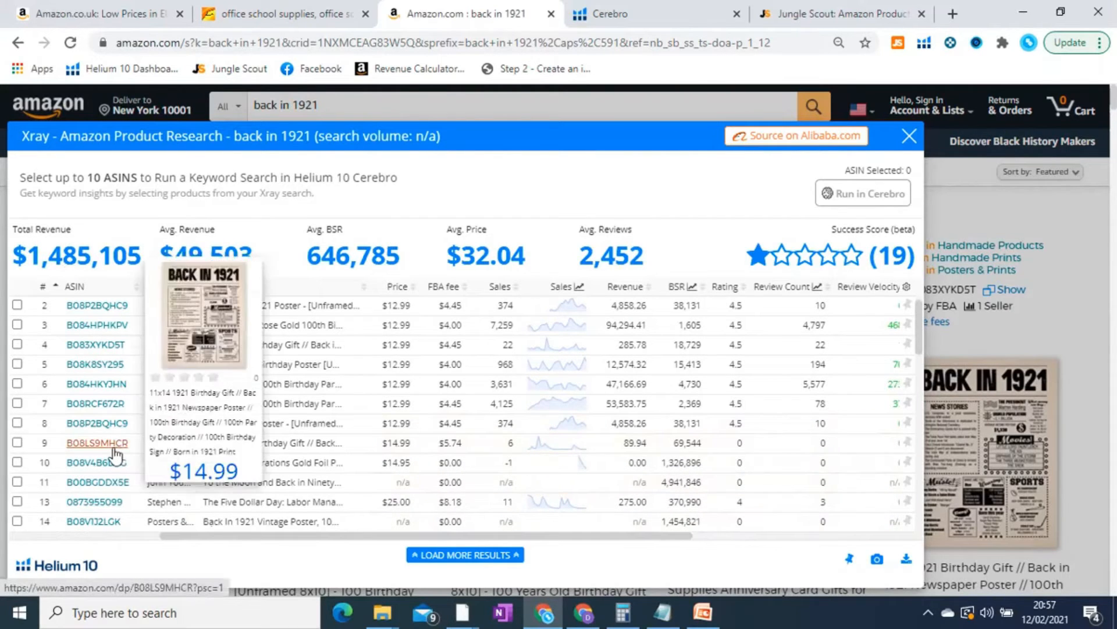
pyautogui.moveTo(118, 484)
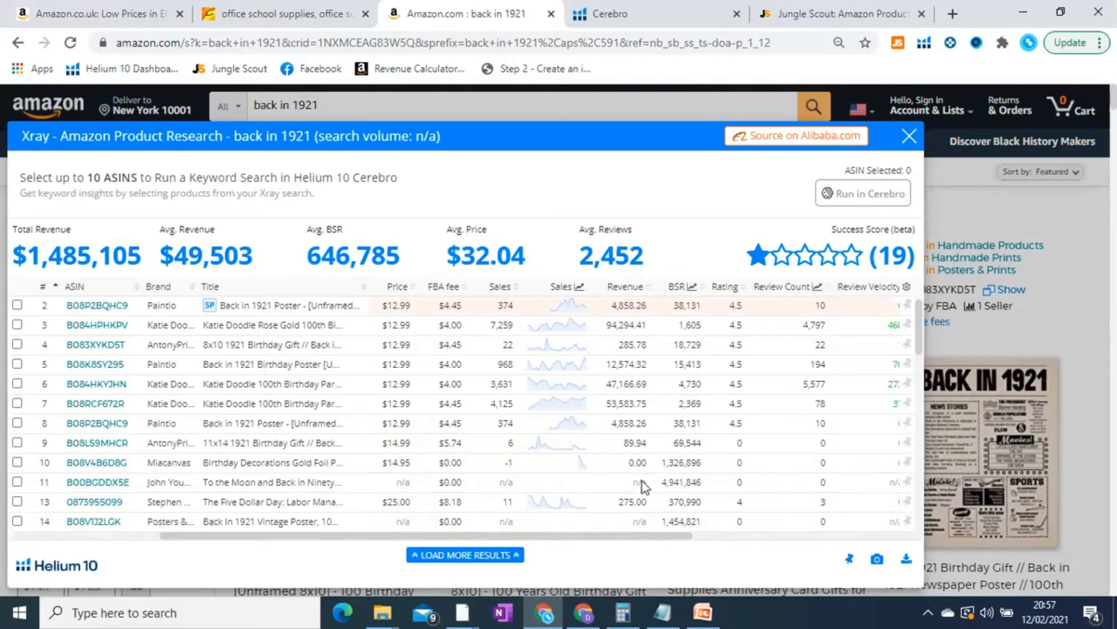
pyautogui.doubleClick(643, 516)
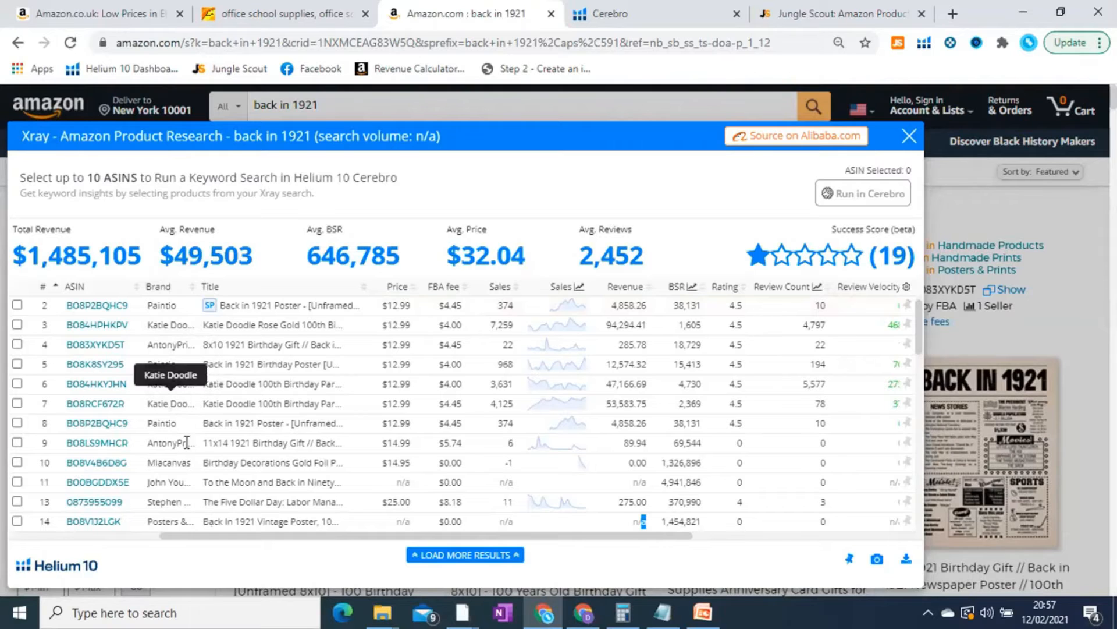
pyautogui.click(487, 609)
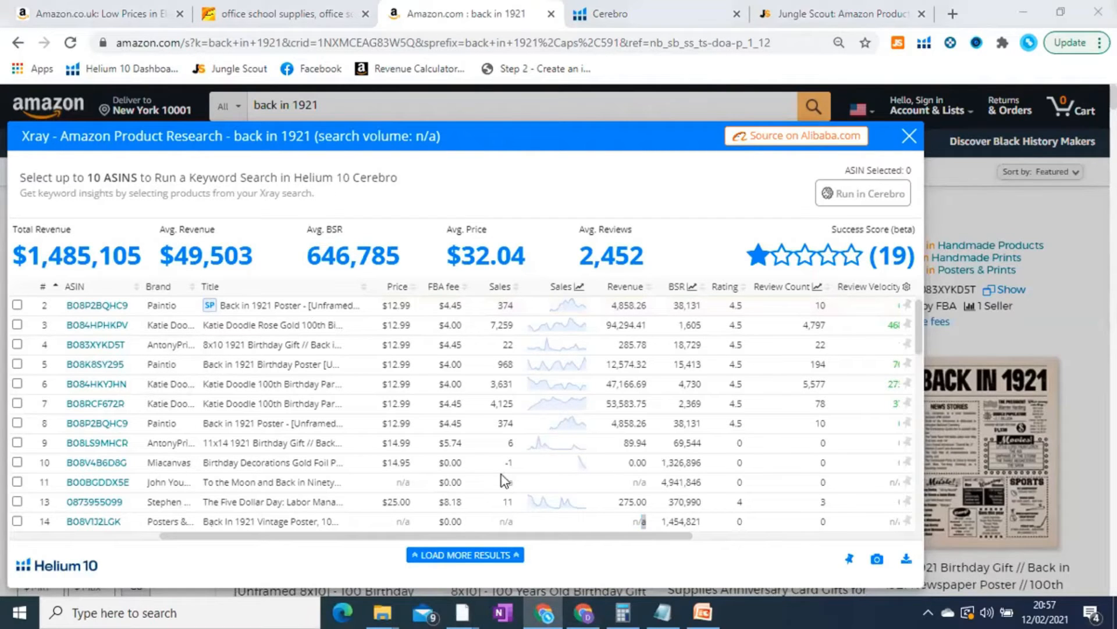
# Compare the Xray listings' Buy Box sellers, fulfilment, prices, BSR, reviews, dimensions, size tiers and listing creation dates.
pyautogui.moveTo(245, 536); pyautogui.dragTo(175, 537)
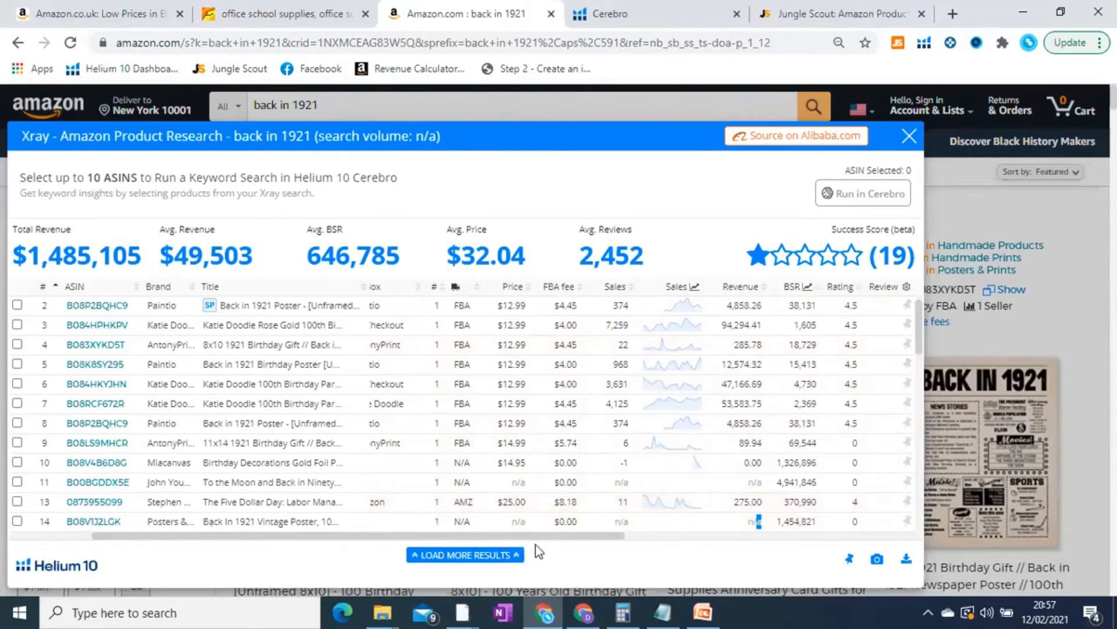
pyautogui.moveTo(539, 536); pyautogui.dragTo(502, 533)
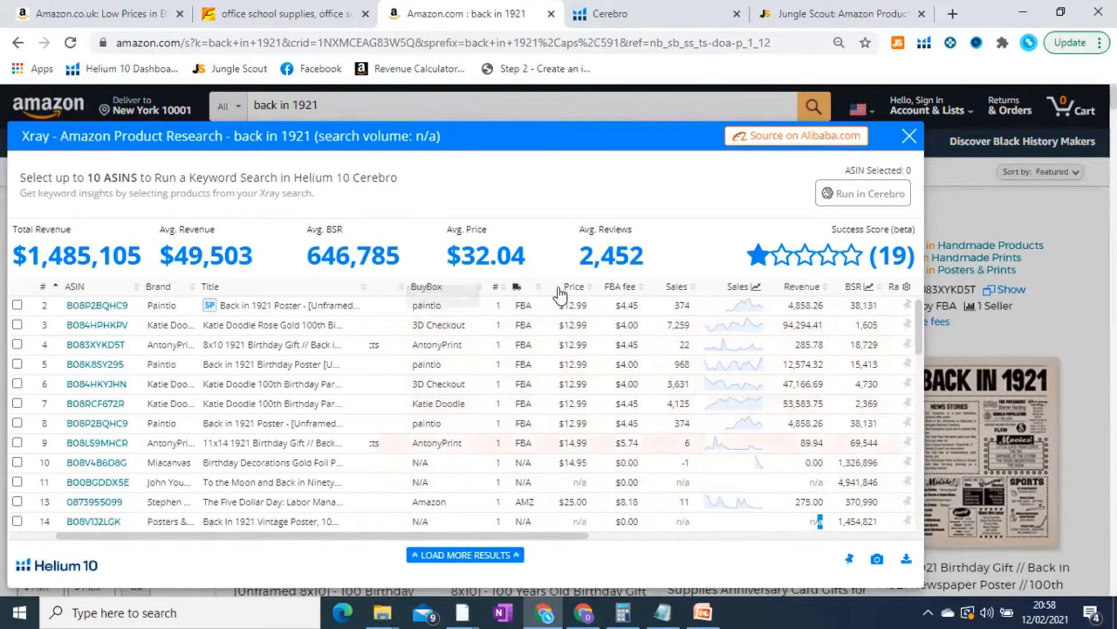
pyautogui.moveTo(582, 536); pyautogui.dragTo(850, 527)
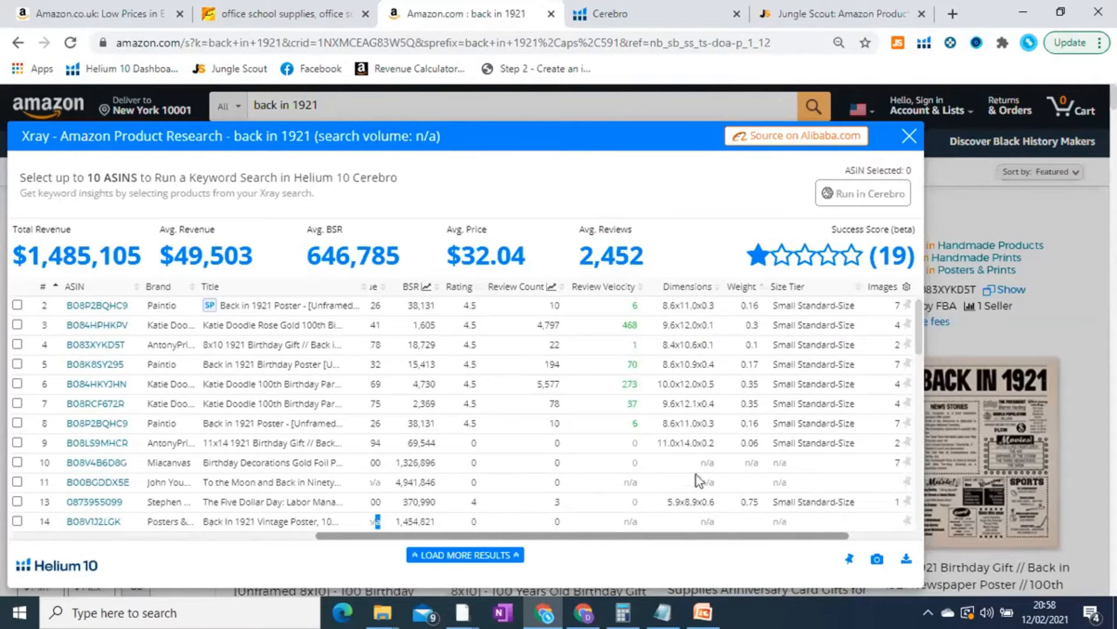
pyautogui.hscroll(3, 680, 514)
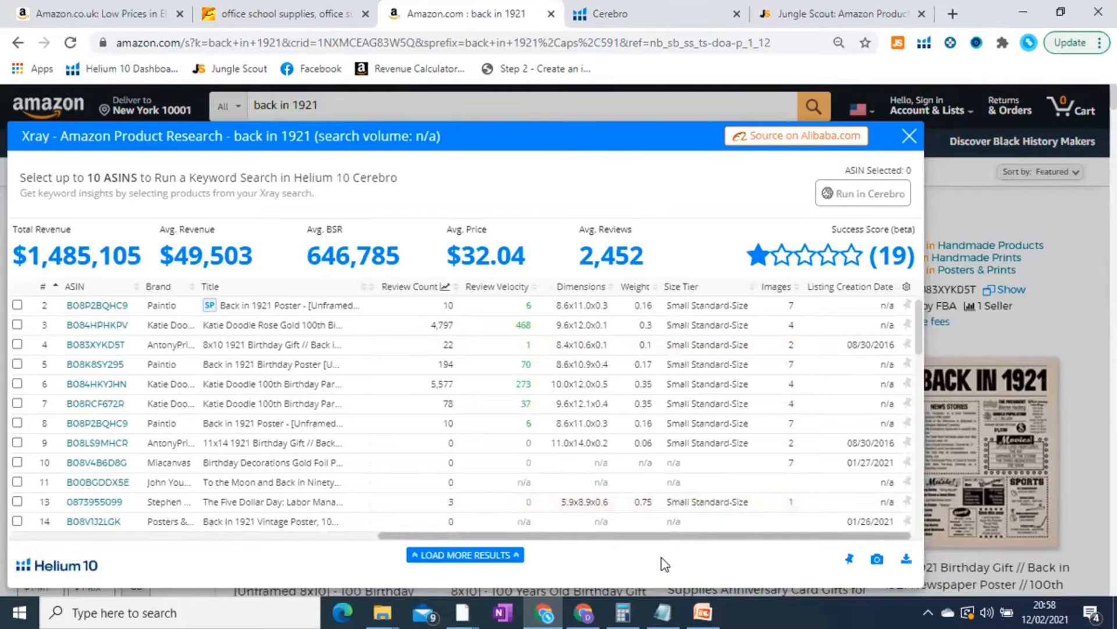
pyautogui.hscroll(-4, 679, 477)
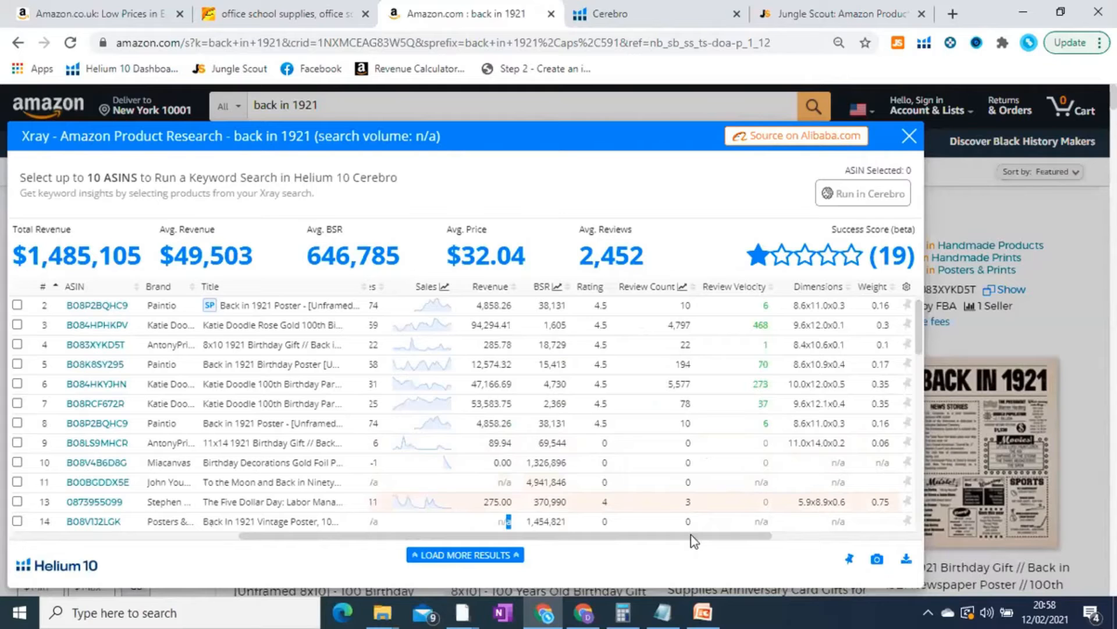
pyautogui.hscroll(-1, 689, 539)
pyautogui.hscroll(-1, 662, 540)
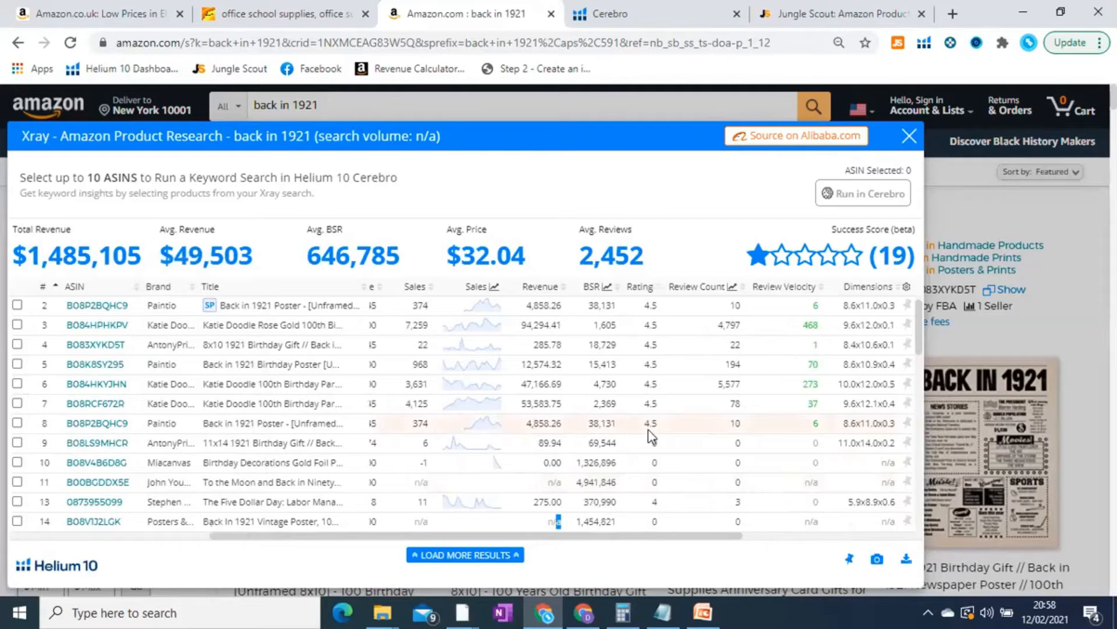
pyautogui.hscroll(-1, 669, 539)
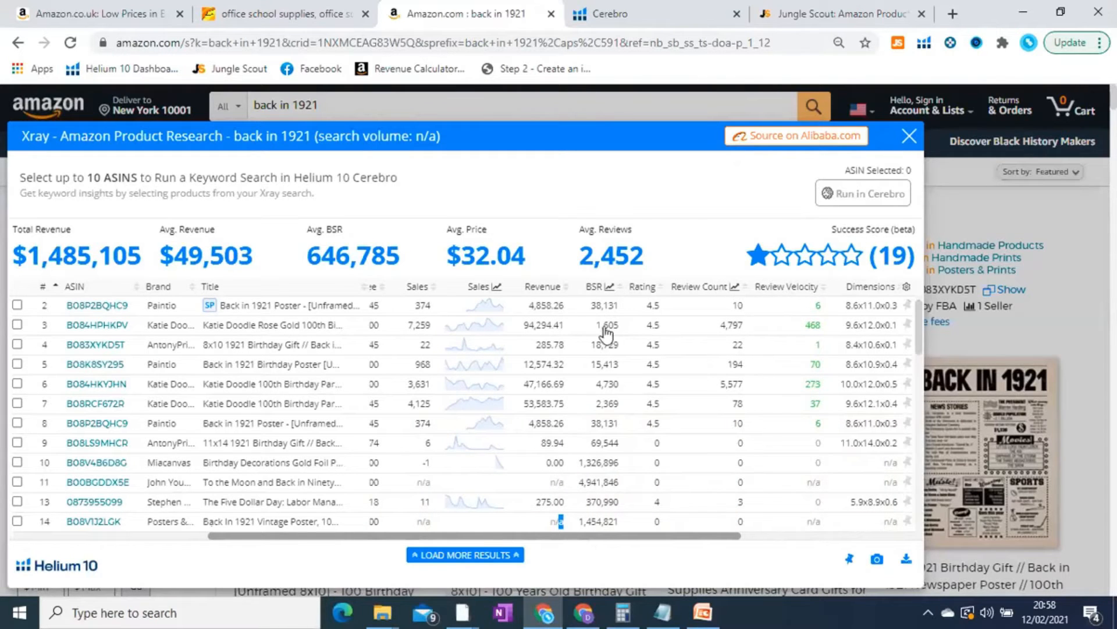
# Recheck the revenue, BSR, review, weight and size tier columns of the "back in 1921" listings in Xray.
pyautogui.hscroll(-1, 391, 339)
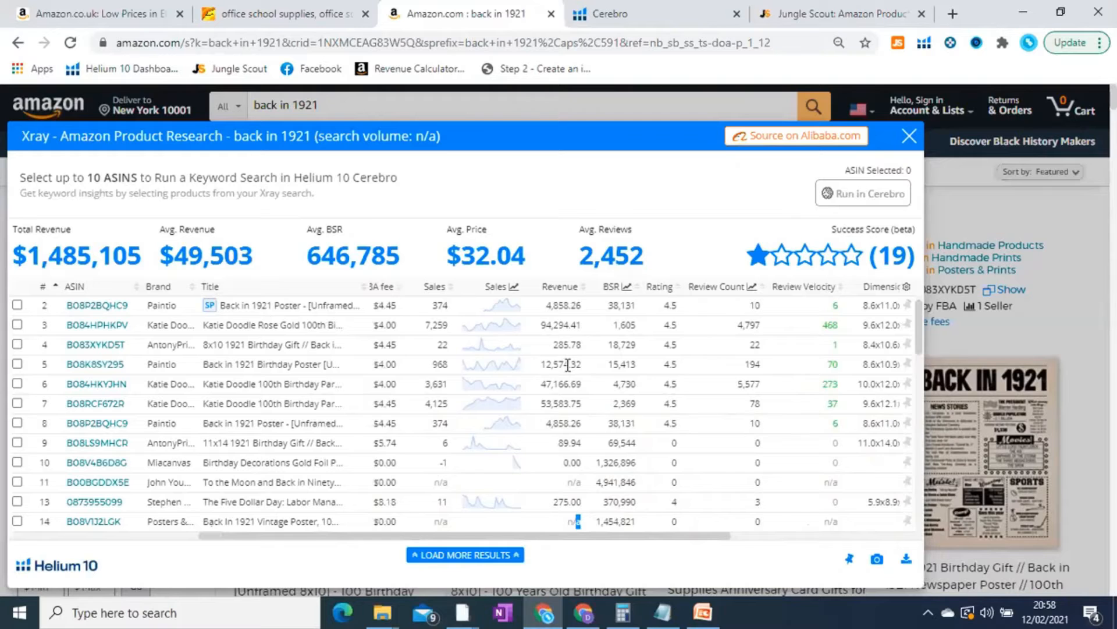
pyautogui.hscroll(5, 664, 546)
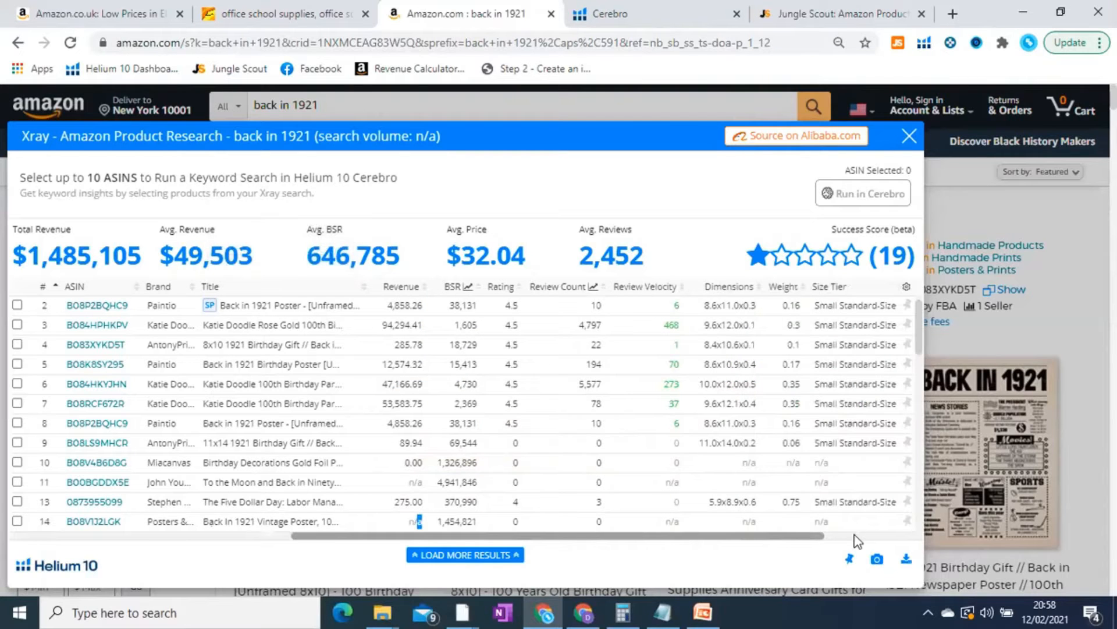
pyautogui.hscroll(-5, 418, 505)
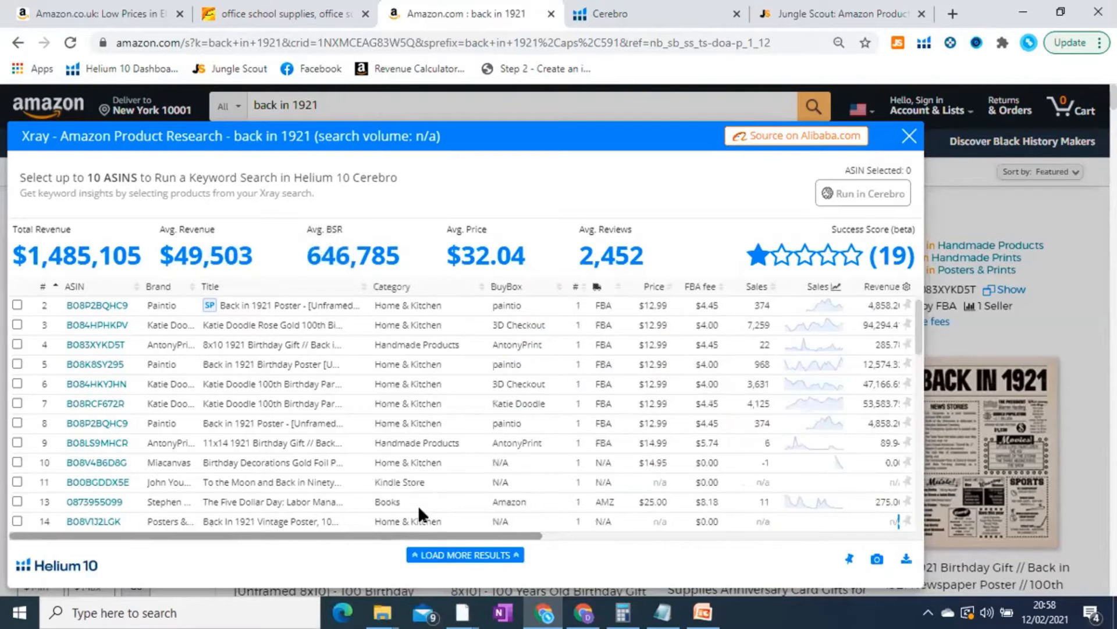
# Switch to the PowerPoint US Criteria slide, check the search volume criterion, and return to the browser.
pyautogui.click(719, 609)
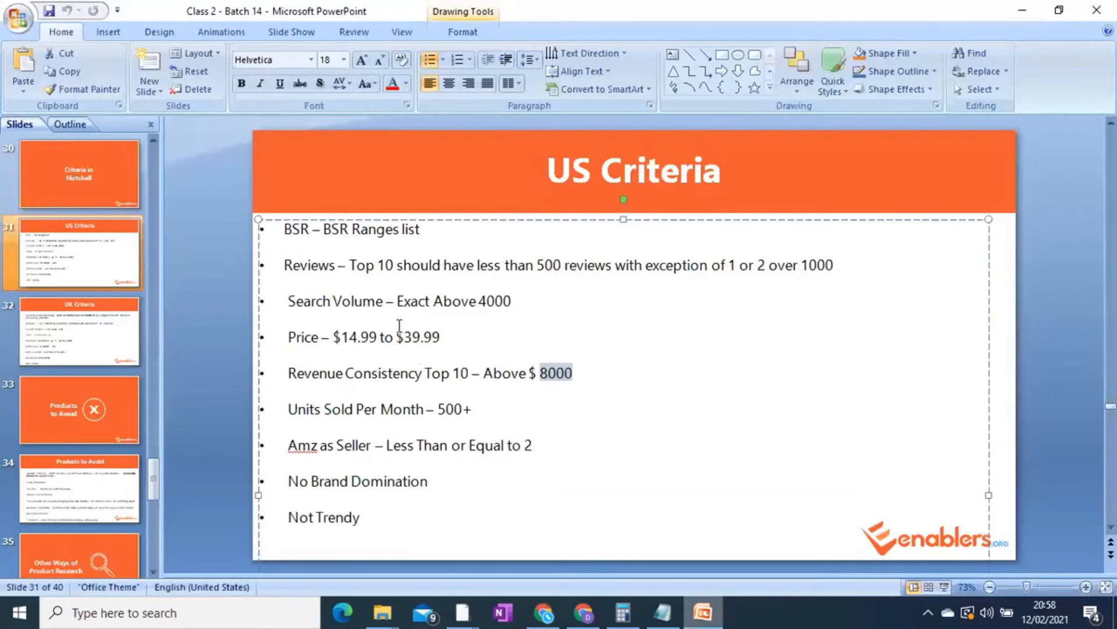
pyautogui.tripleClick(491, 307)
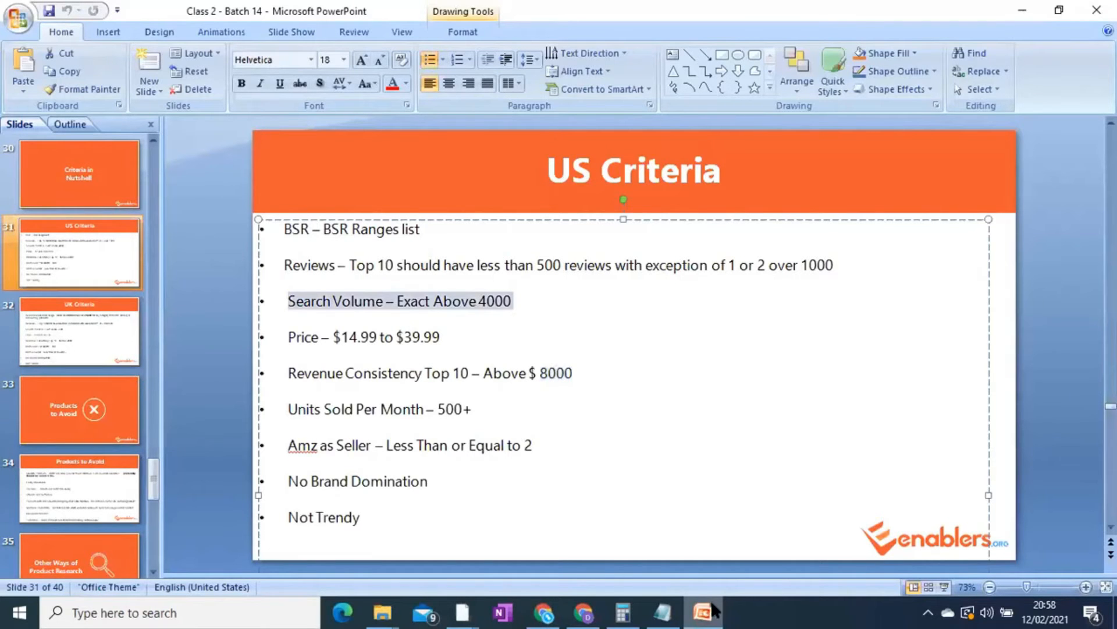
pyautogui.click(703, 611)
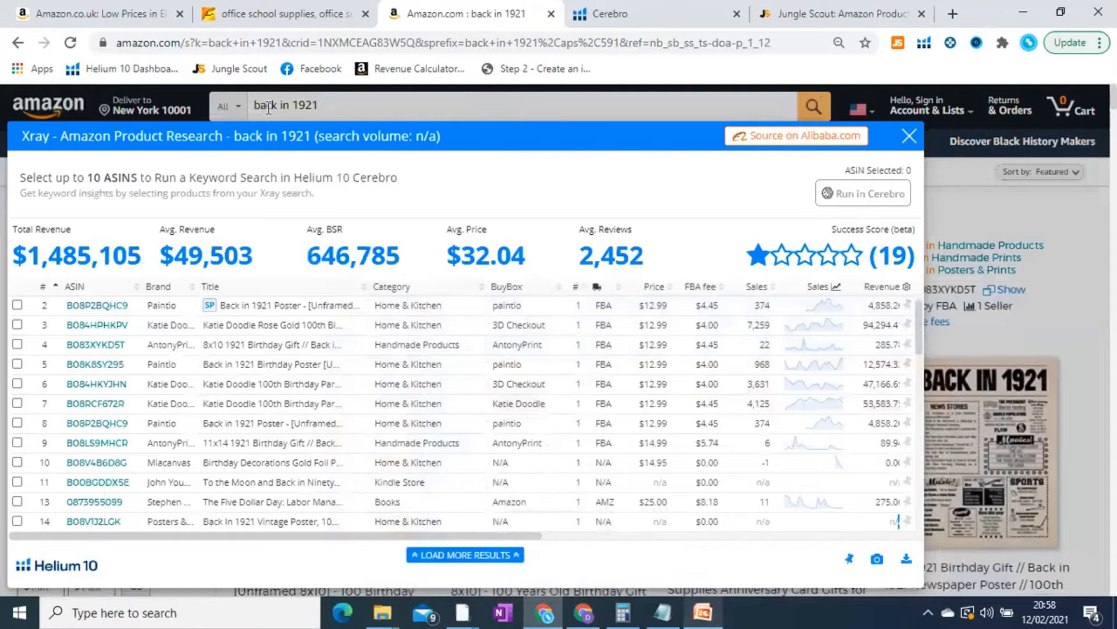
# Close the Xray results and run a Cerebro reverse ASIN keyword lookup for the Amazon's Choice poster, ASIN B08K8SY295.
pyautogui.press('Escape')
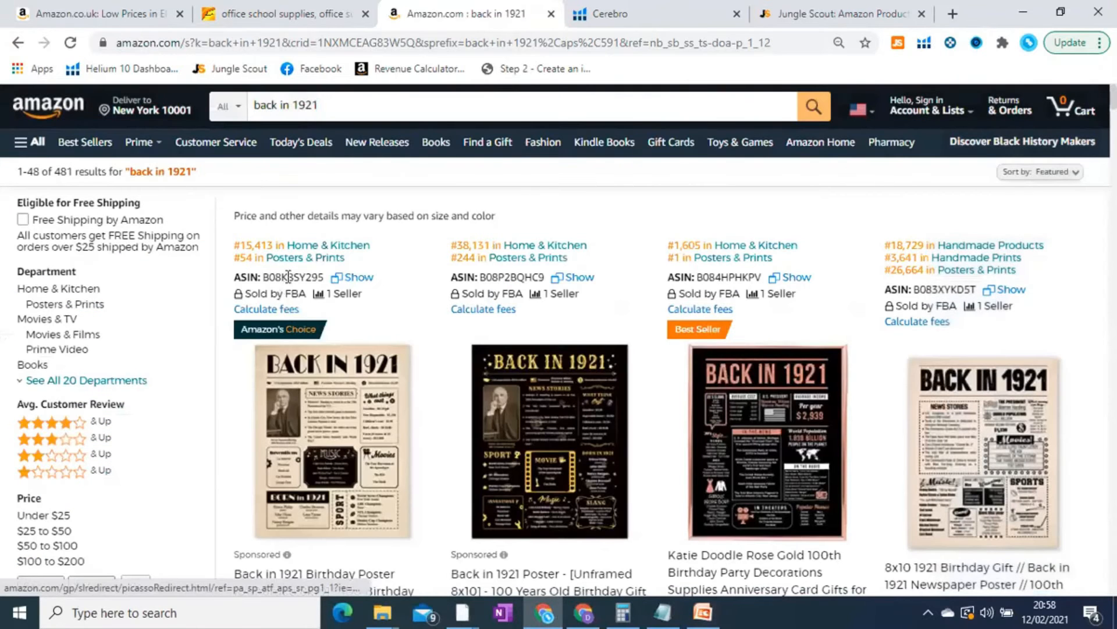
pyautogui.click(628, 13)
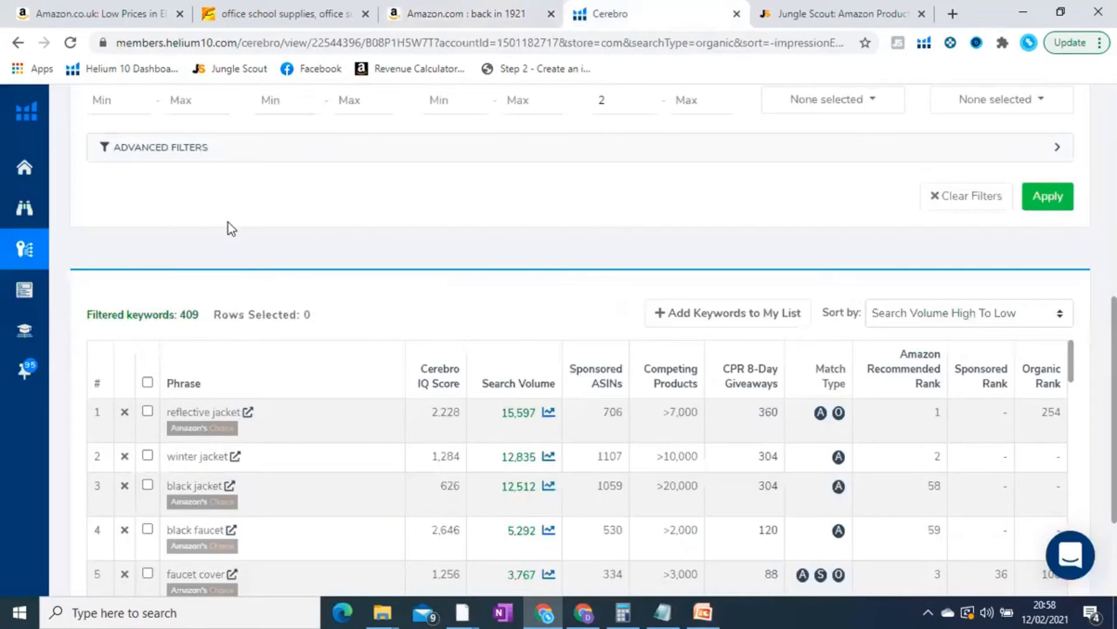
pyautogui.scroll(8, 229, 222)
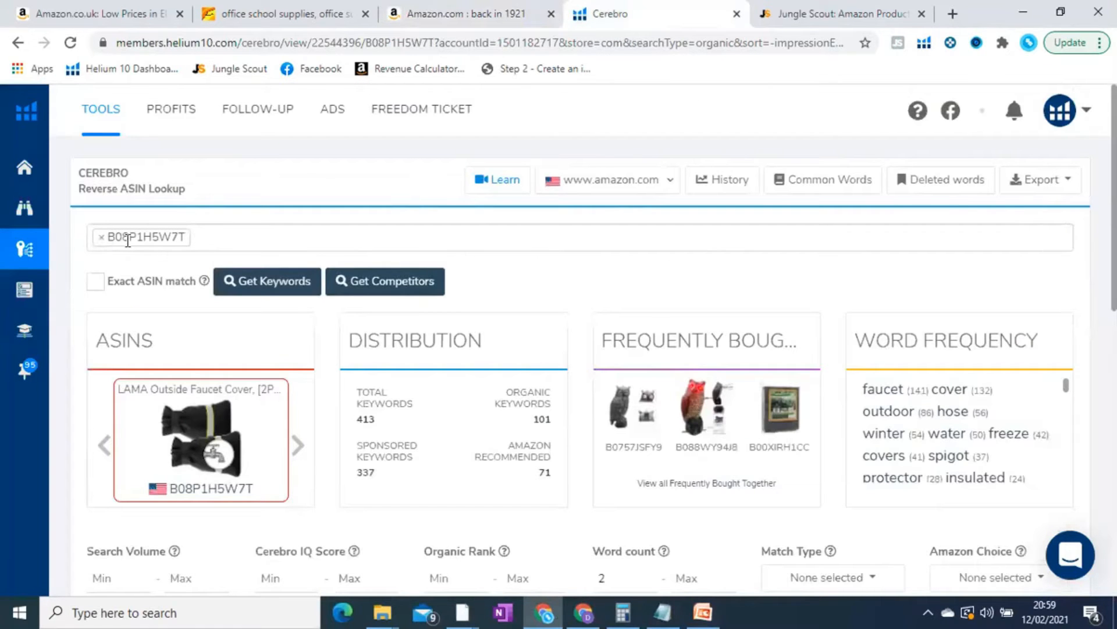
pyautogui.click(128, 240)
pyautogui.write('B08K8SY295')
pyautogui.press('Return')
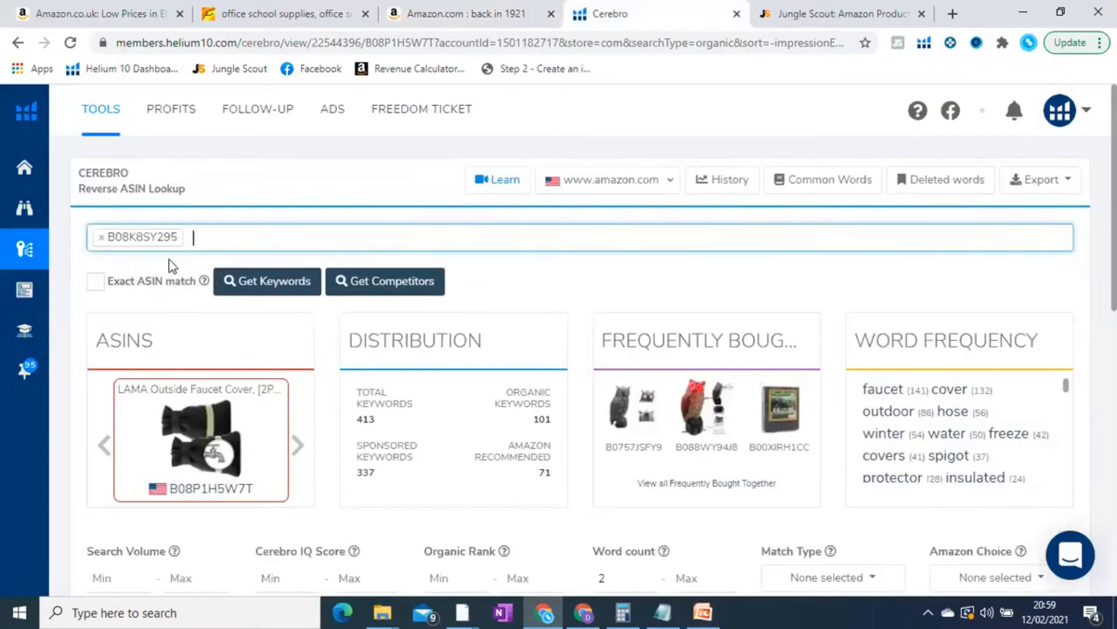
pyautogui.click(282, 290)
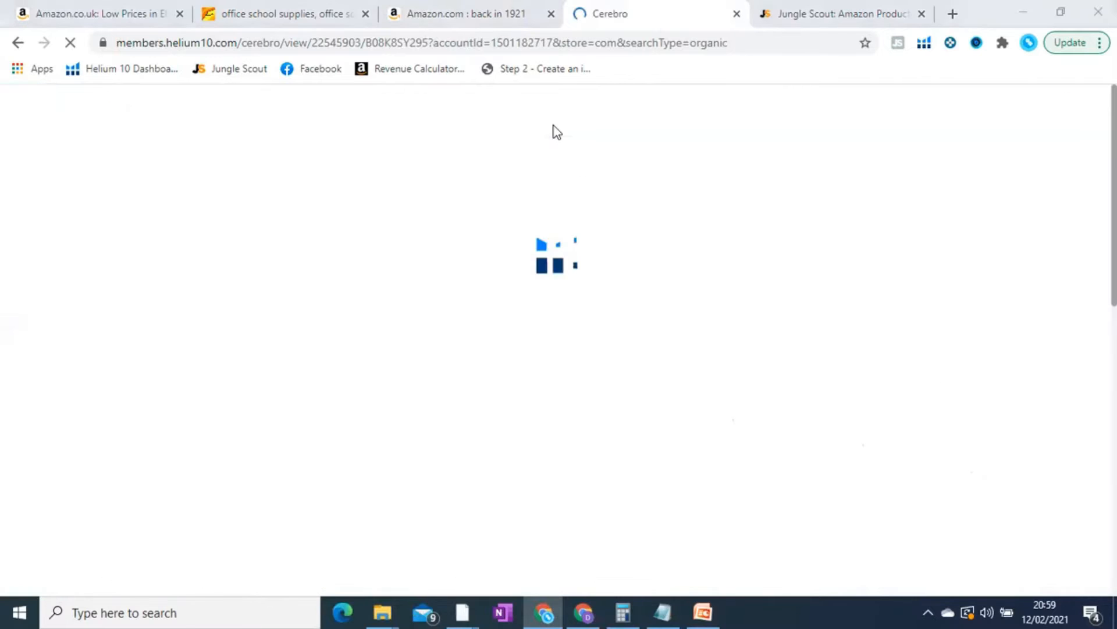
# Sort the Cerebro keyword results by search volume from high to low.
pyautogui.scroll(-5, 648, 324)
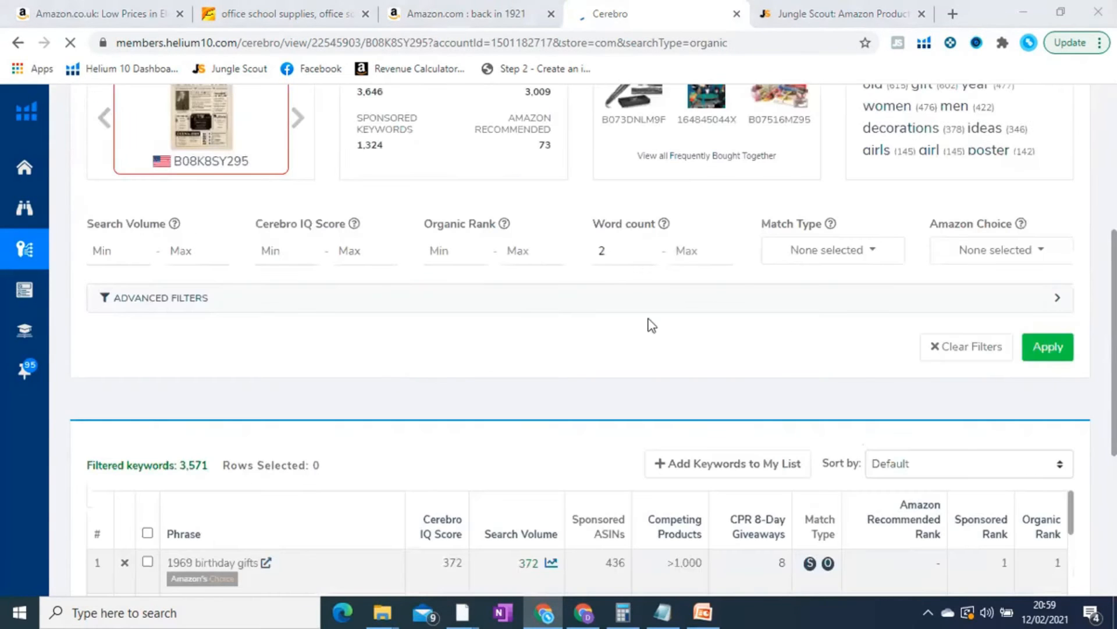
pyautogui.scroll(-3, 528, 292)
pyautogui.click(528, 289)
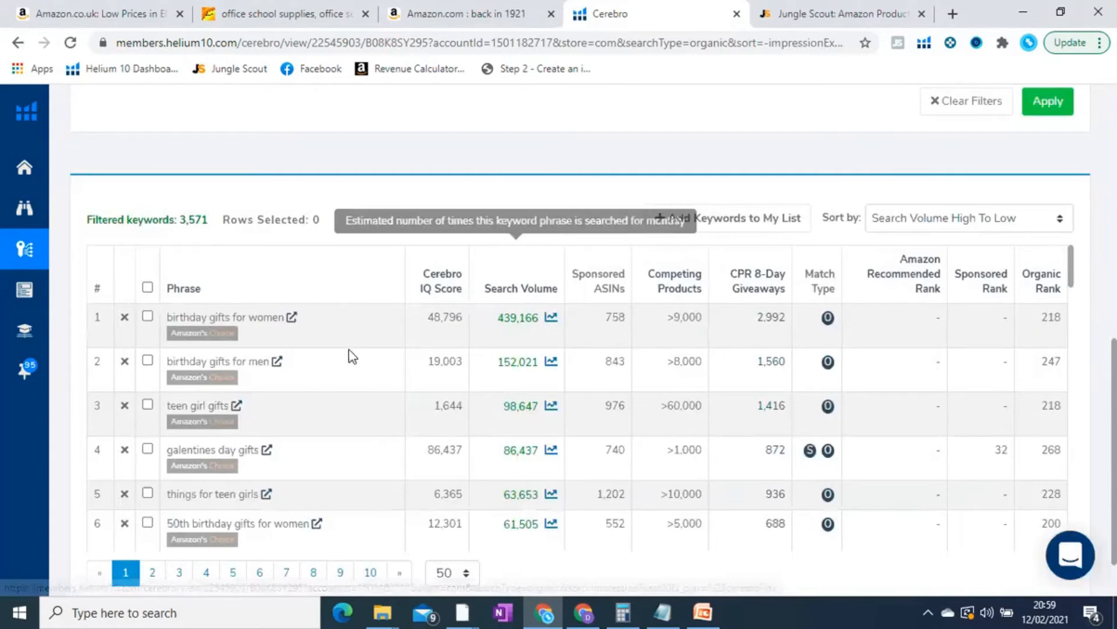
# Examine how relevant the first two keywords, "birthday gifts for women" and "birthday gifts for men", are to the poster.
pyautogui.tripleClick(233, 318)
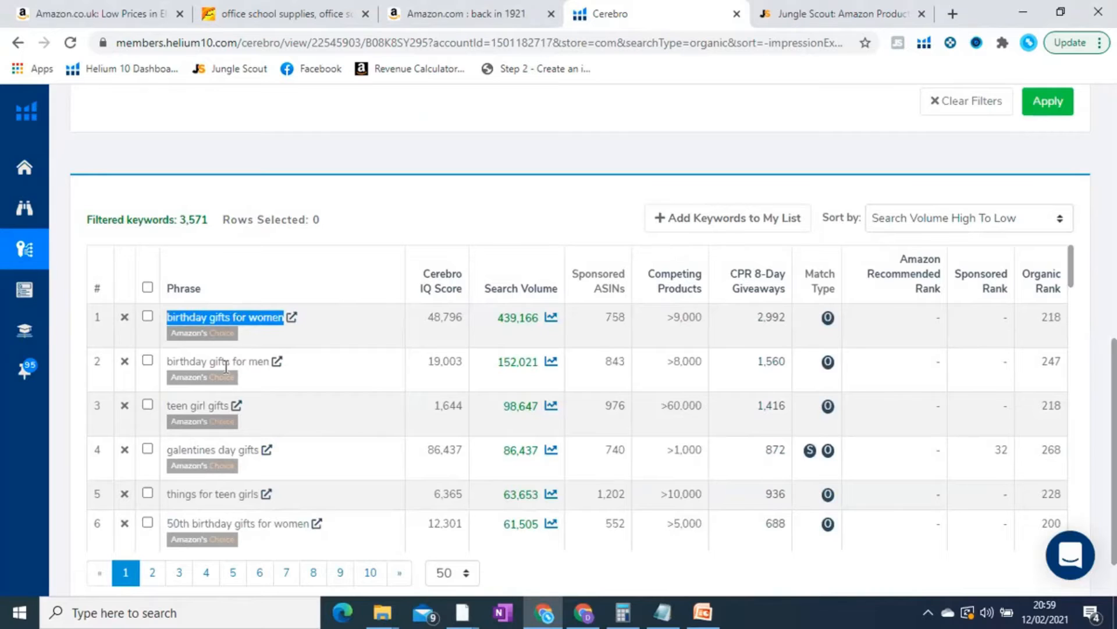
pyautogui.doubleClick(222, 363)
pyautogui.click(222, 364)
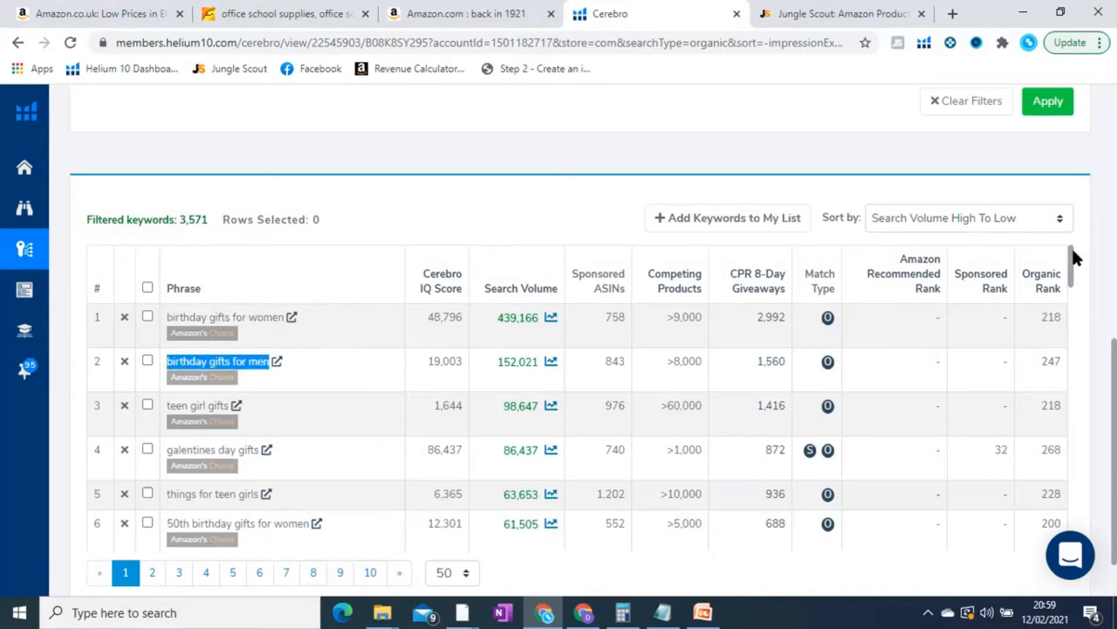
pyautogui.moveTo(1072, 248); pyautogui.dragTo(1073, 256)
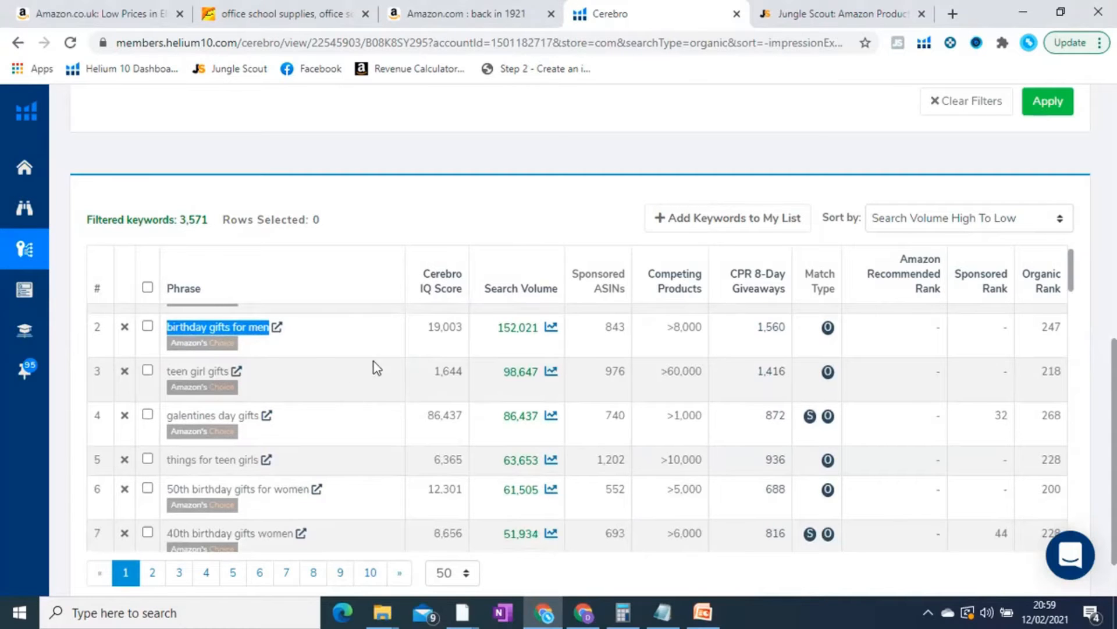
pyautogui.scroll(1, 253, 355)
pyautogui.doubleClick(227, 318)
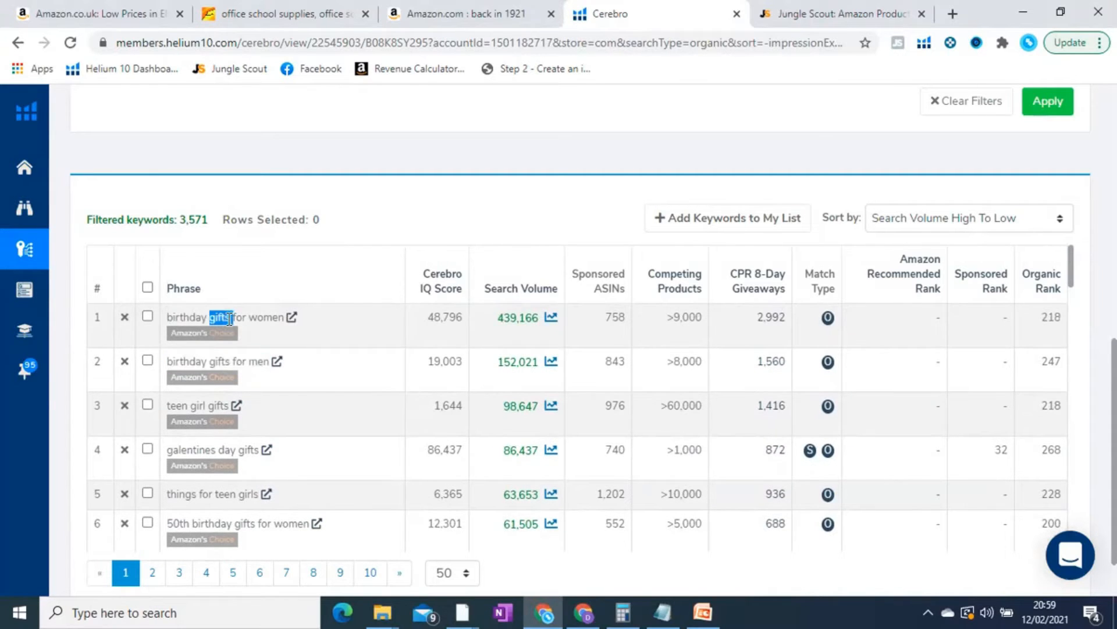
pyautogui.click(231, 319)
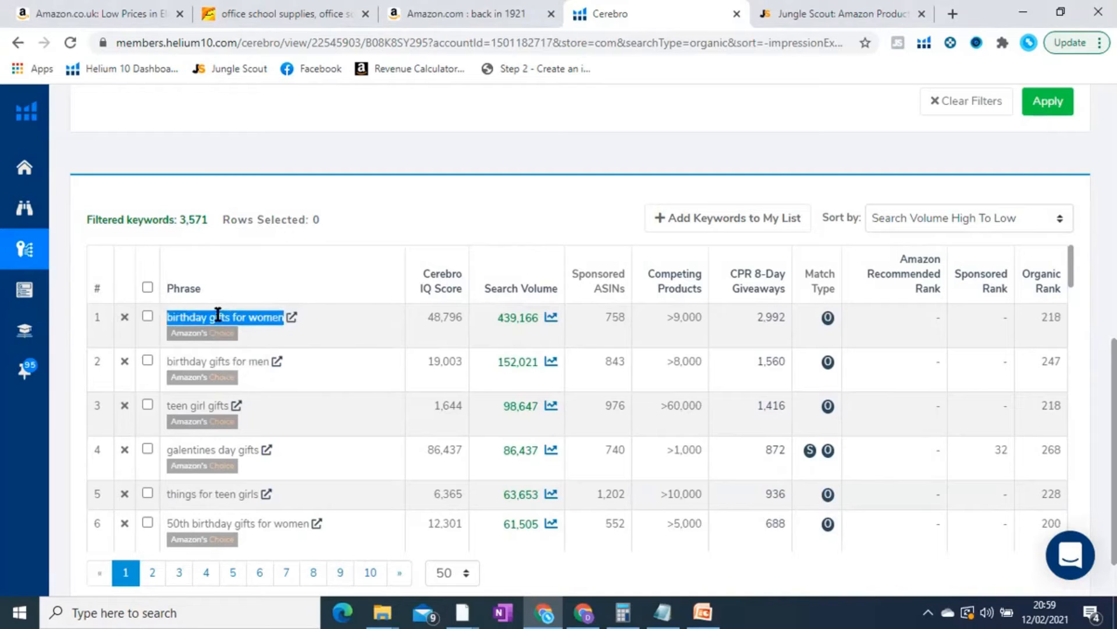
pyautogui.click(218, 315)
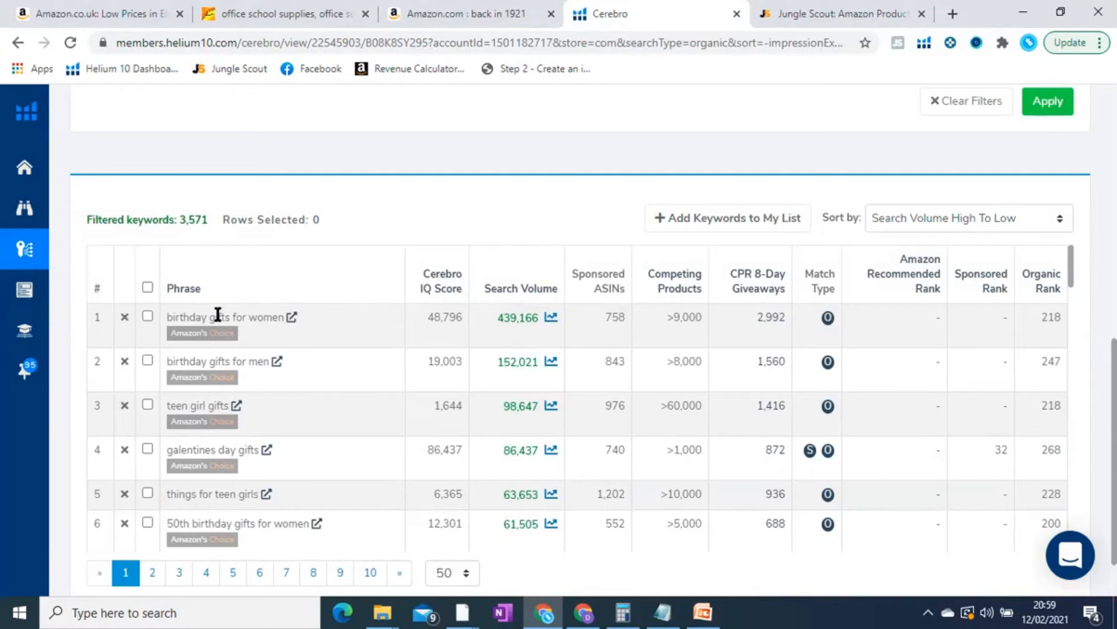
pyautogui.doubleClick(226, 358)
pyautogui.click(226, 357)
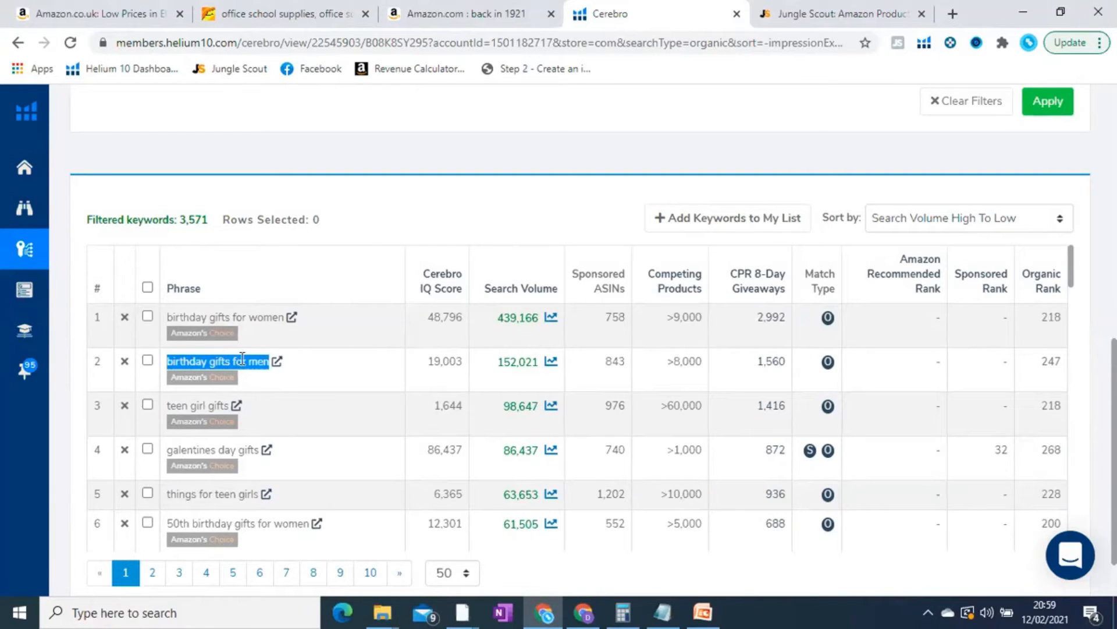
pyautogui.click(248, 359)
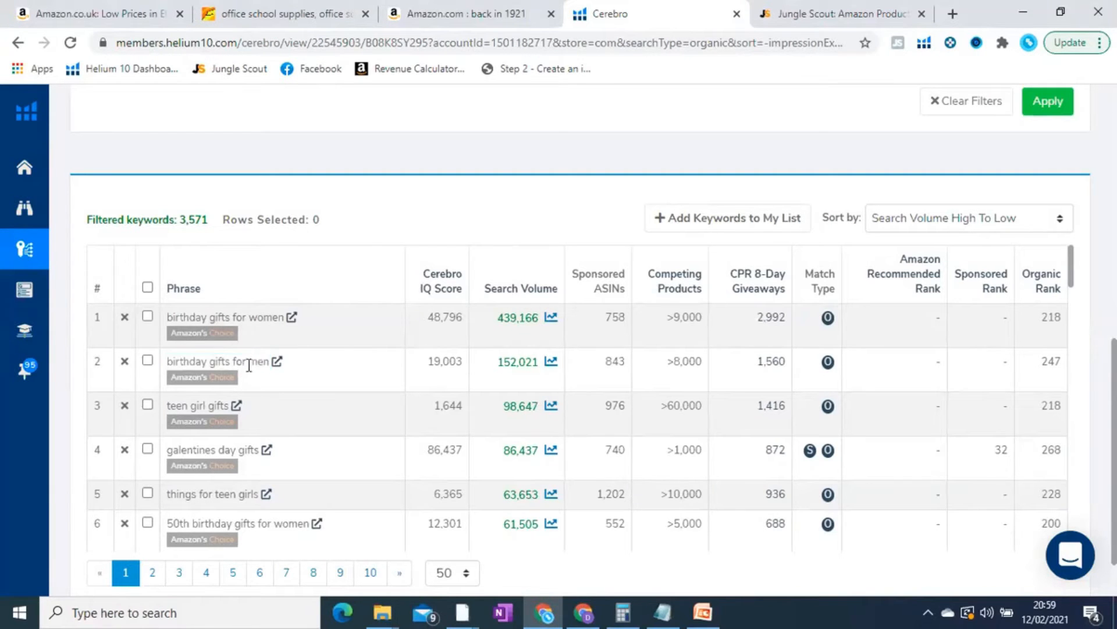
# Examine the keywords from "teen girl gifts" to "grandma gifts" for relevance to the 1921 poster.
pyautogui.tripleClick(201, 404)
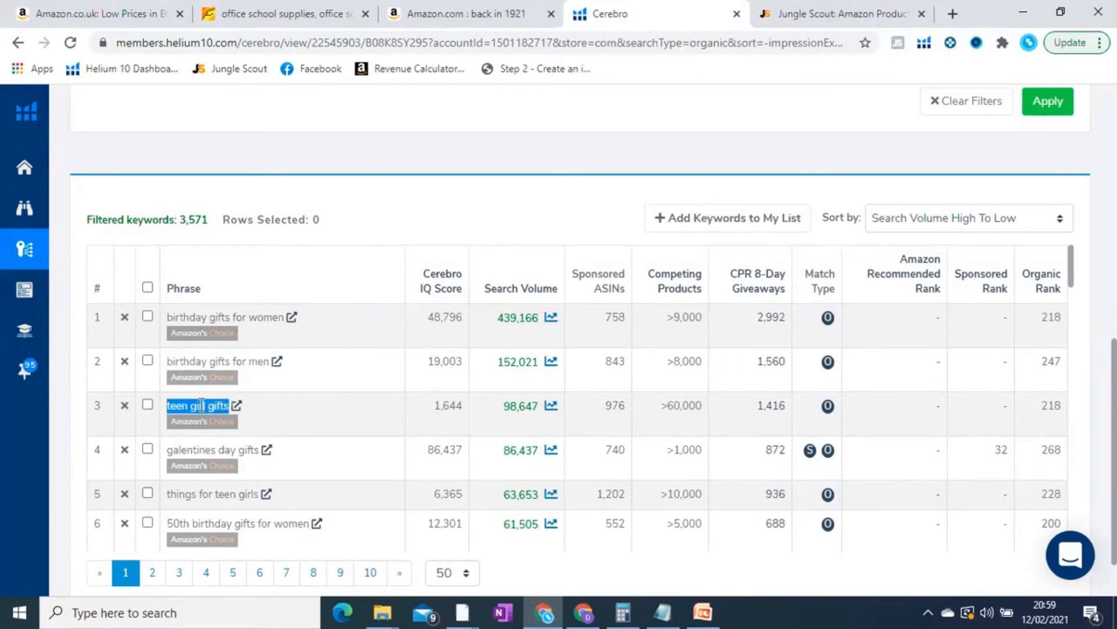
pyautogui.doubleClick(228, 449)
pyautogui.click(220, 499)
pyautogui.tripleClick(220, 498)
pyautogui.scroll(-2, 227, 484)
pyautogui.doubleClick(245, 441)
pyautogui.tripleClick(244, 441)
pyautogui.scroll(-2, 229, 428)
pyautogui.click(226, 410)
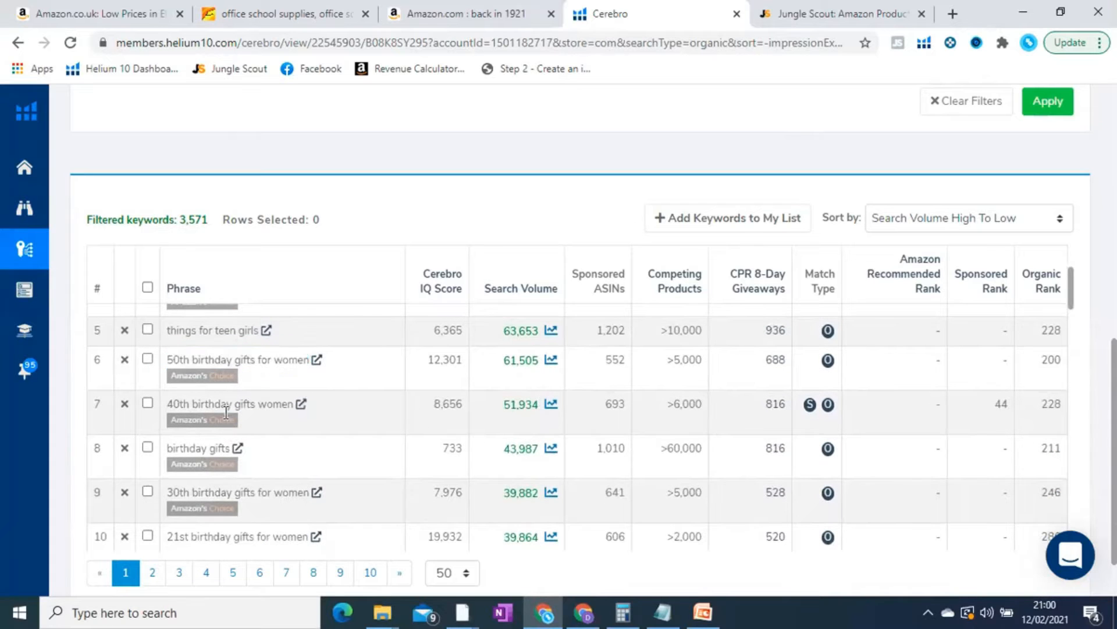
pyautogui.scroll(-4, 226, 411)
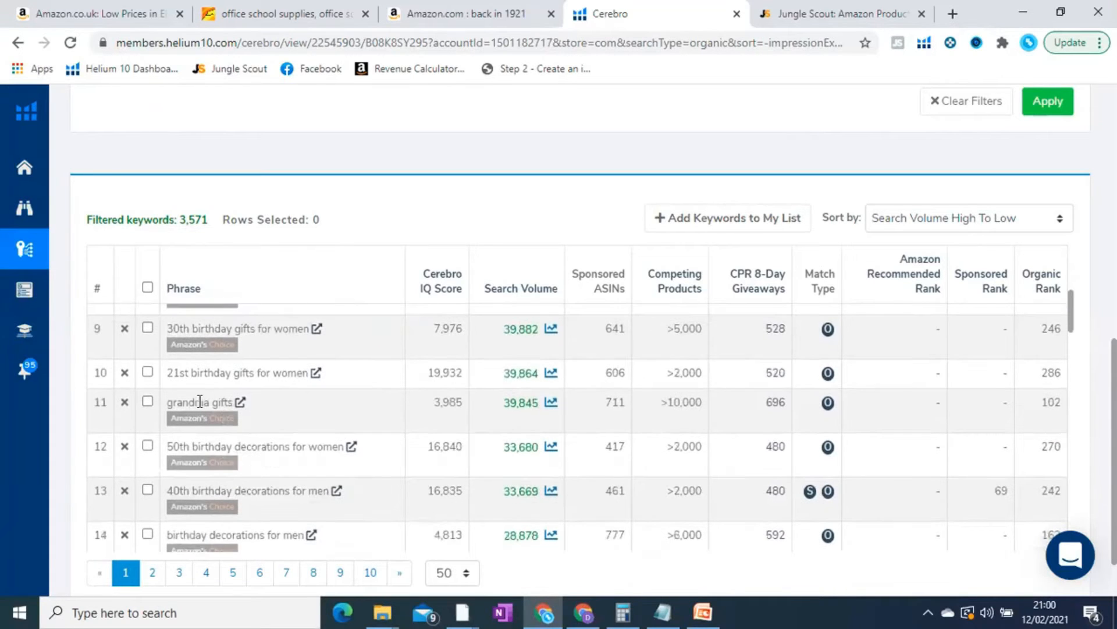
pyautogui.tripleClick(200, 401)
pyautogui.scroll(-2, 291, 420)
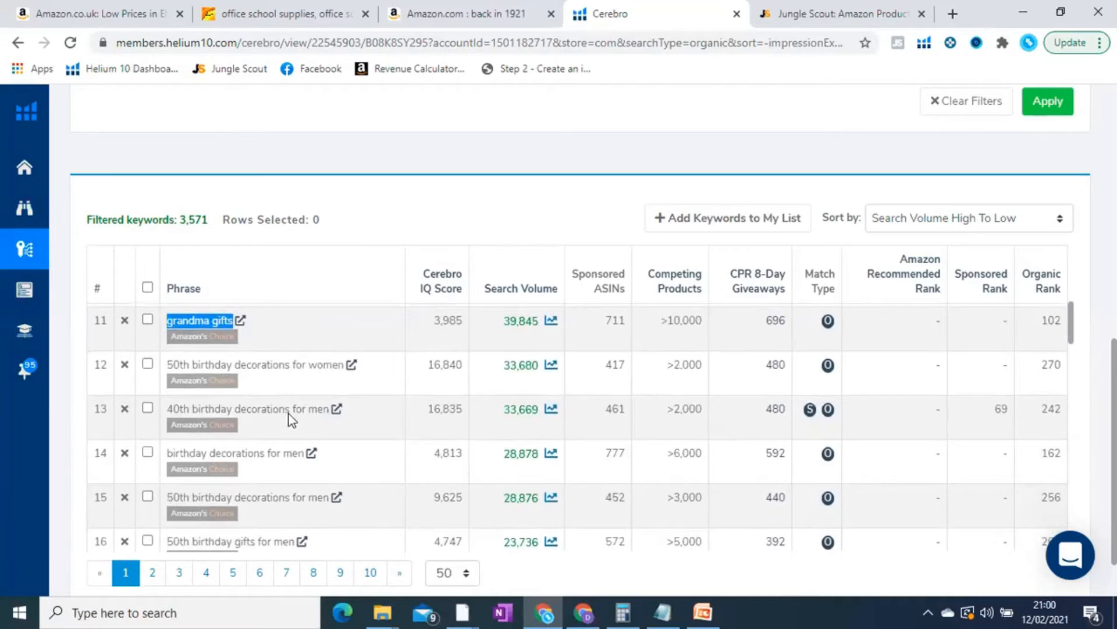
# Read through the remaining keywords up to row 50, looking for phrases that describe the 1921 poster.
pyautogui.scroll(-6, 289, 418)
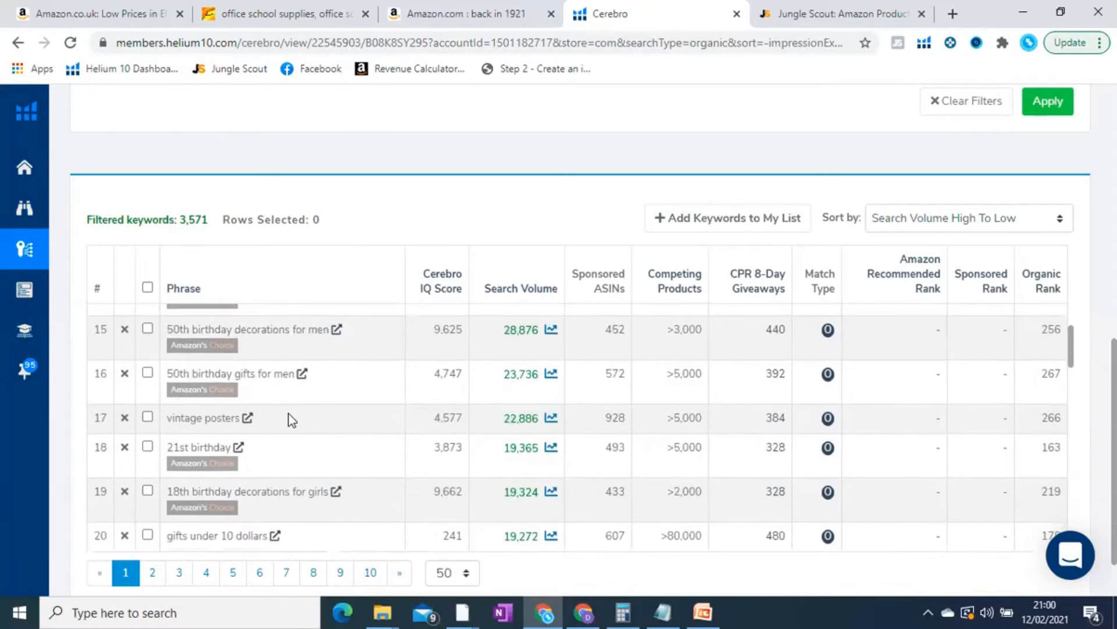
pyautogui.scroll(-6, 299, 405)
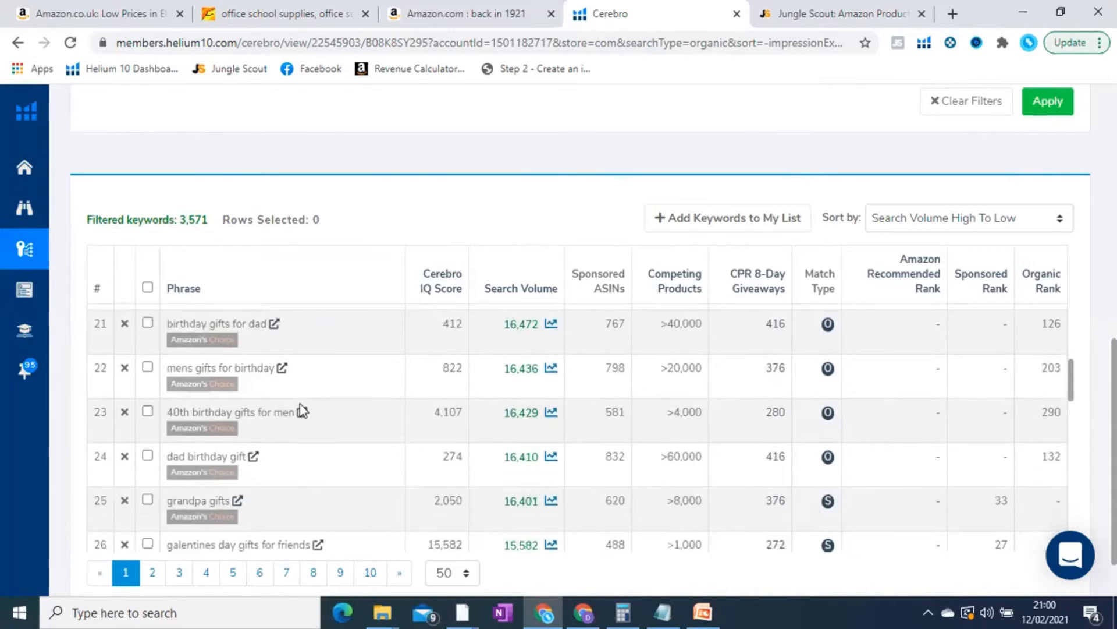
pyautogui.scroll(-5, 299, 406)
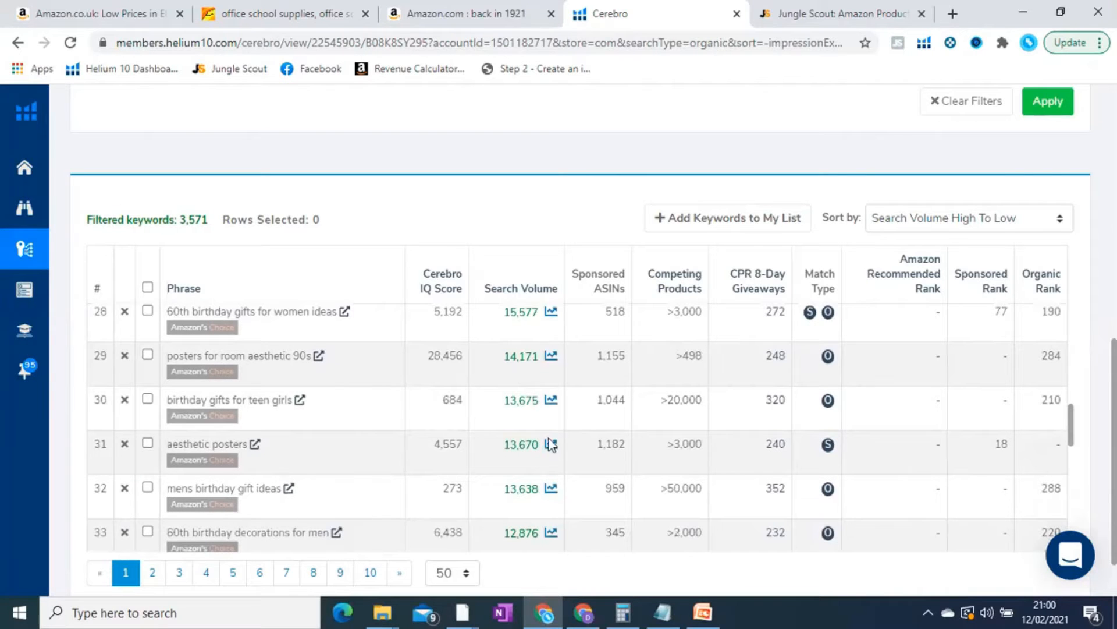
pyautogui.scroll(-4, 533, 315)
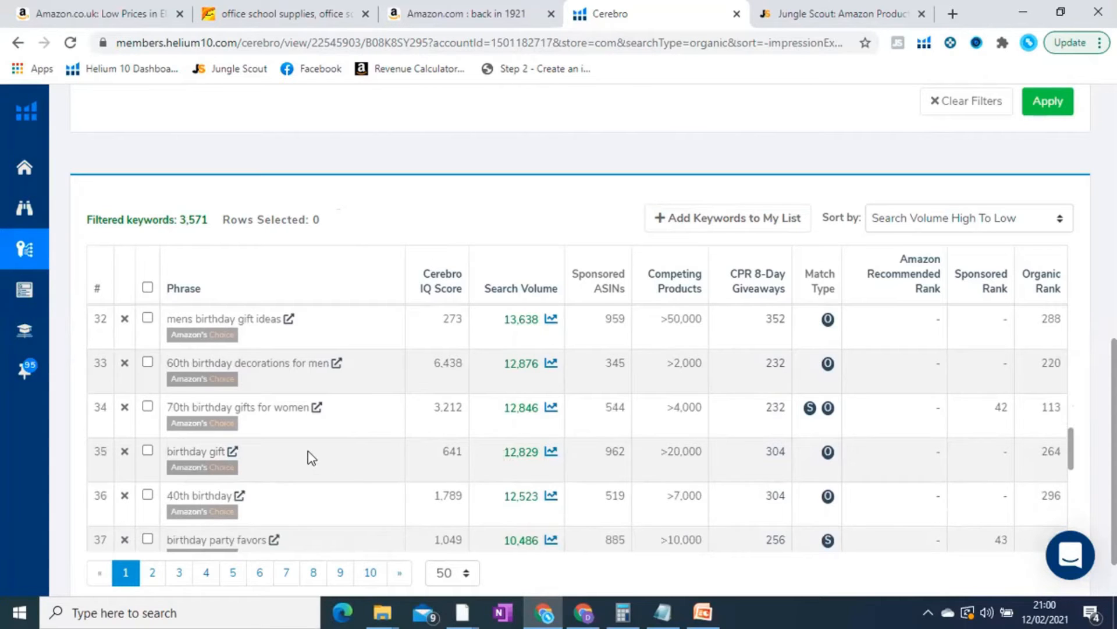
pyautogui.scroll(-2, 311, 457)
pyautogui.scroll(-4, 310, 457)
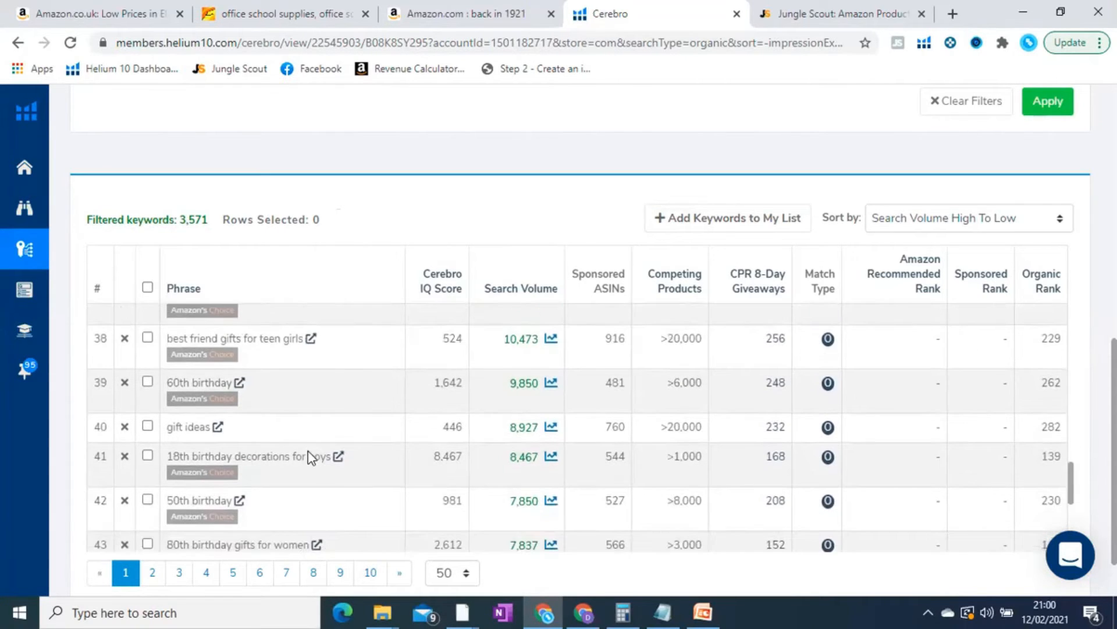
pyautogui.scroll(-2, 310, 458)
pyautogui.scroll(-4, 310, 450)
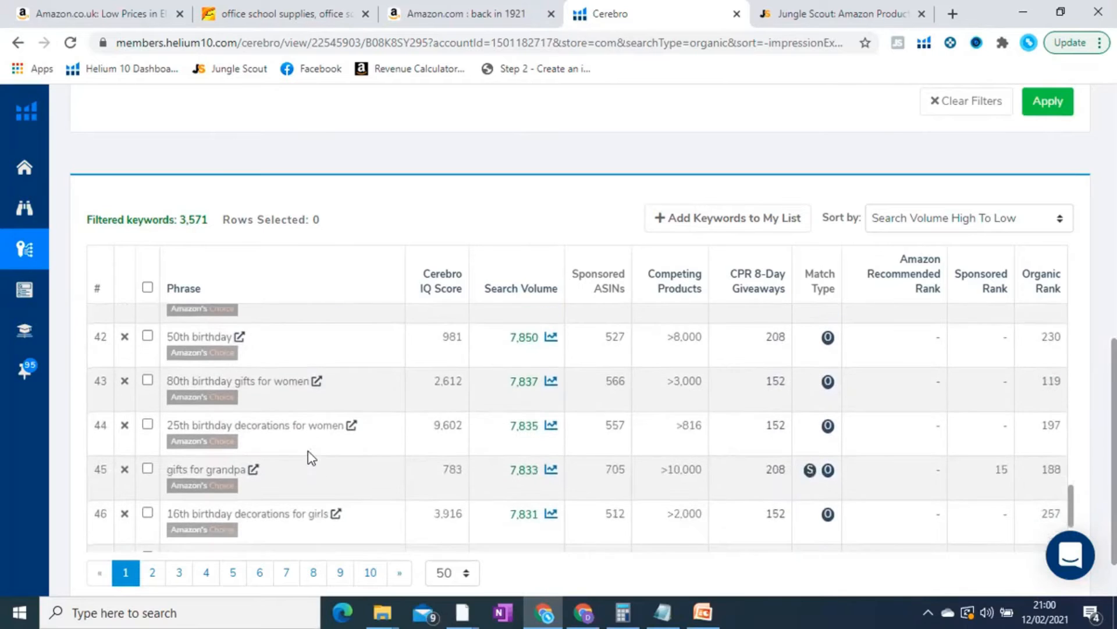
pyautogui.scroll(-2, 311, 457)
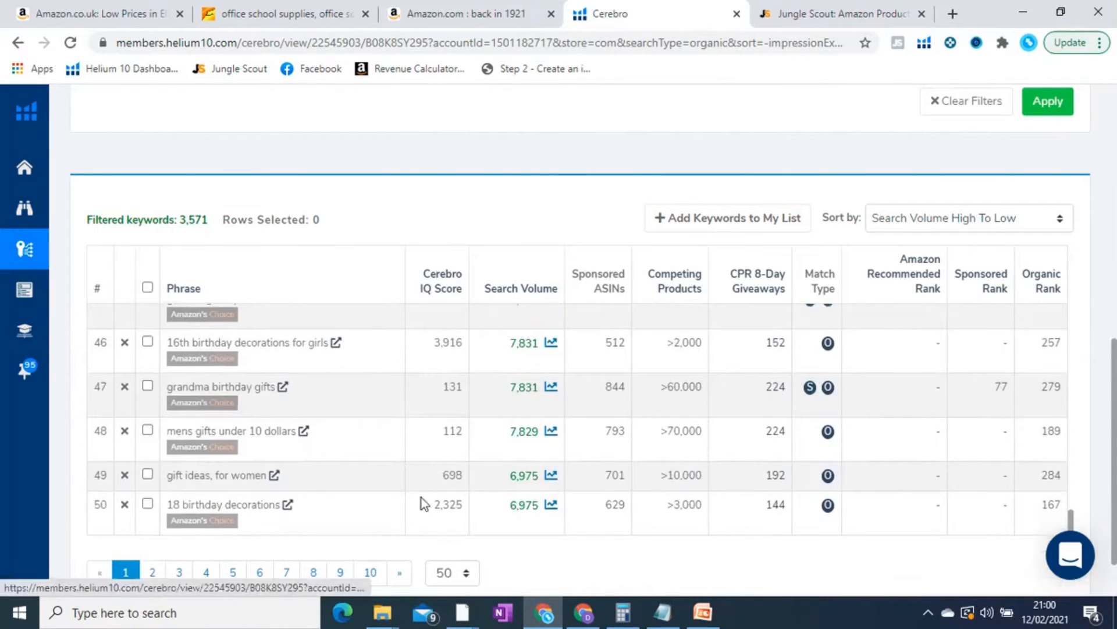
# Open page 2 of the keyword results and enlarge the page to read the phrases from row 51.
pyautogui.click(153, 573)
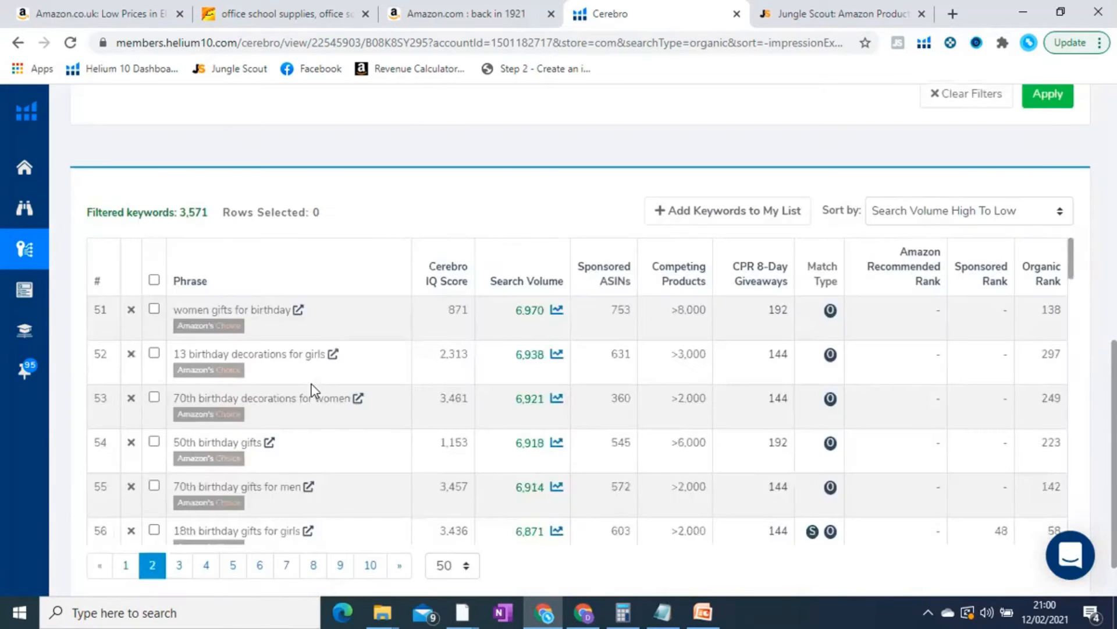
pyautogui.scroll(1, 319, 373)
pyautogui.hotkey('ctrl', '+')
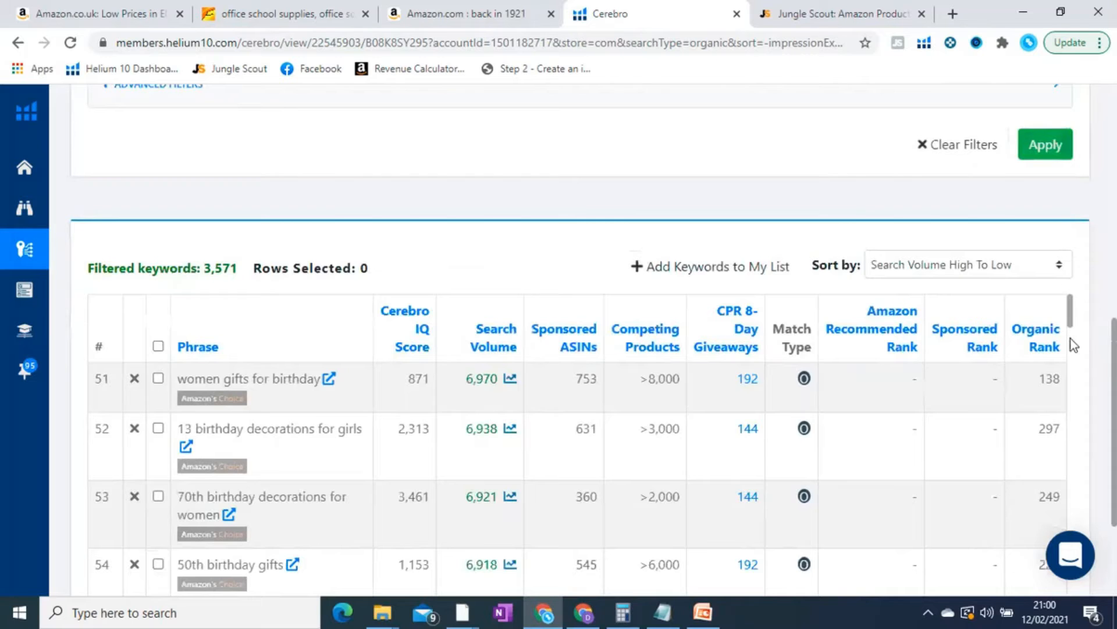
pyautogui.scroll(-1, 1072, 317)
pyautogui.scroll(1, 1072, 317)
pyautogui.scroll(-1, 1074, 344)
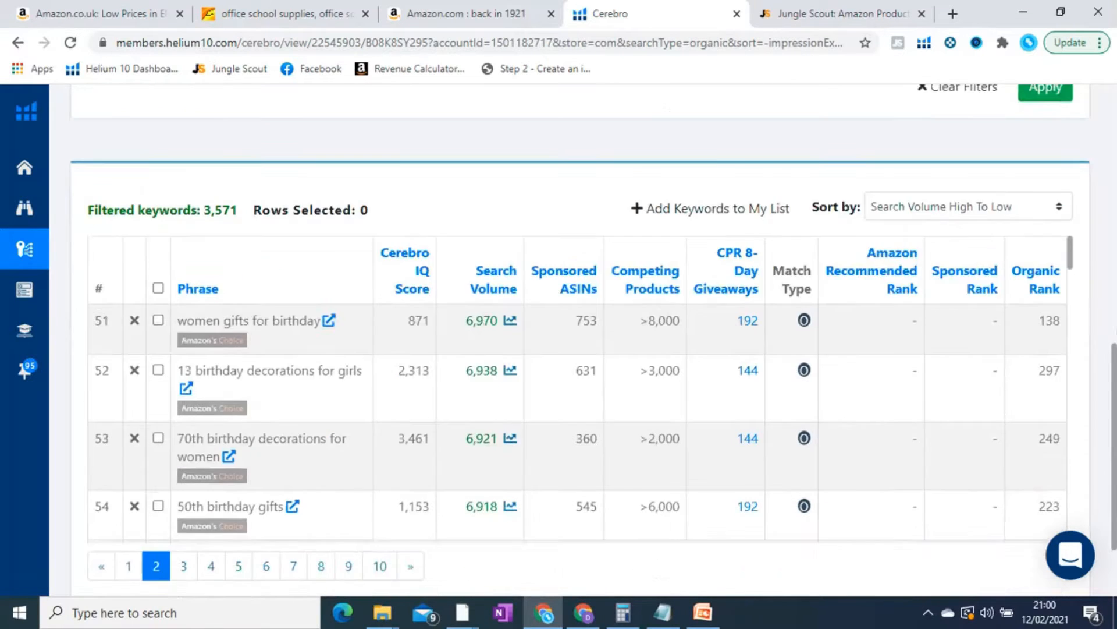
# Read the page 2 keywords from row 51 to about row 80, looking for phrases that describe the 1921 poster.
pyautogui.scroll(-2, 438, 264)
pyautogui.scroll(-1, 319, 265)
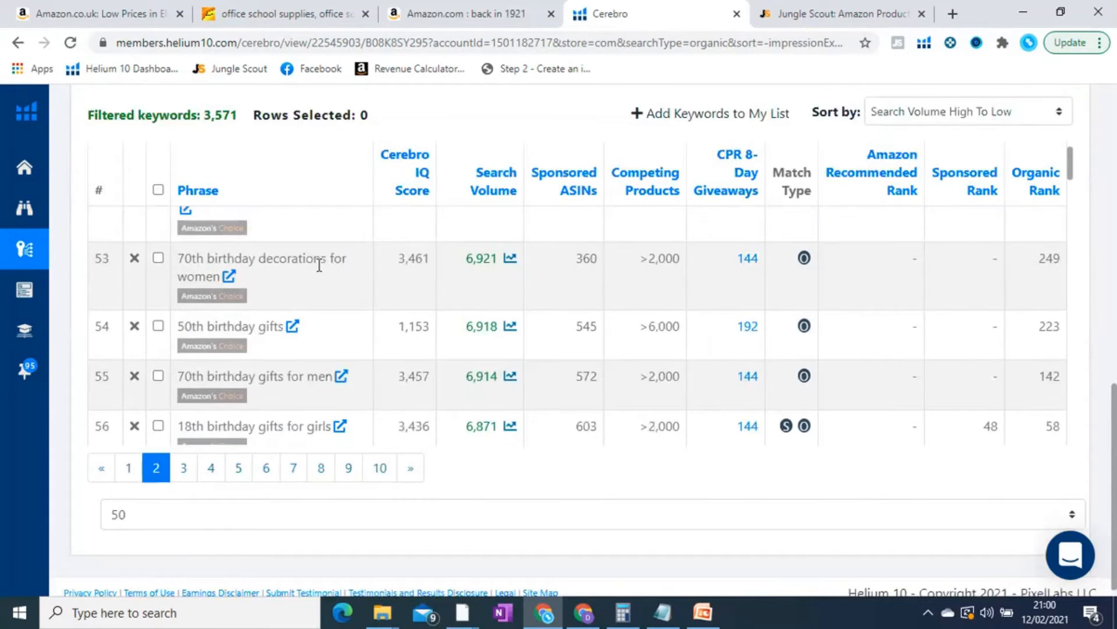
pyautogui.scroll(-3, 319, 265)
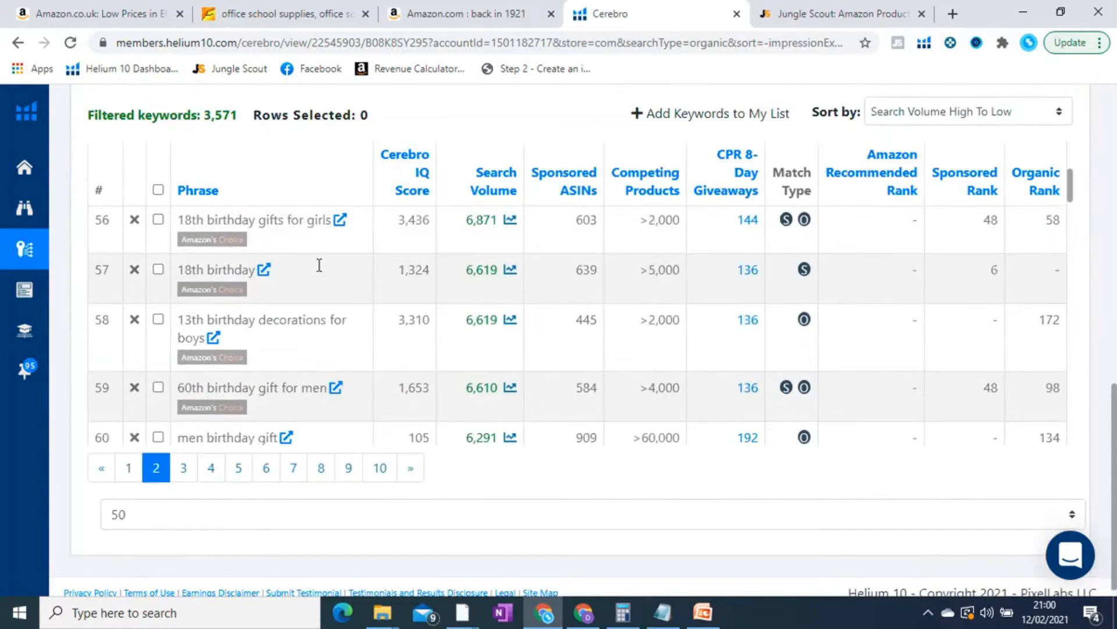
pyautogui.scroll(-4, 319, 264)
pyautogui.scroll(-3, 319, 264)
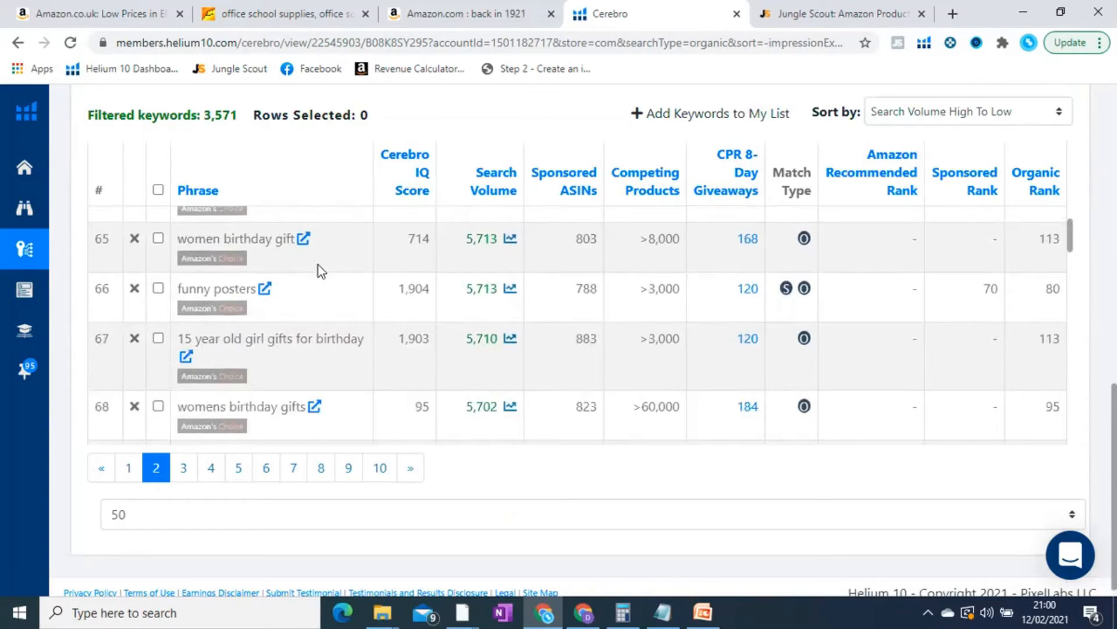
pyautogui.scroll(-3, 319, 265)
pyautogui.scroll(-3, 319, 264)
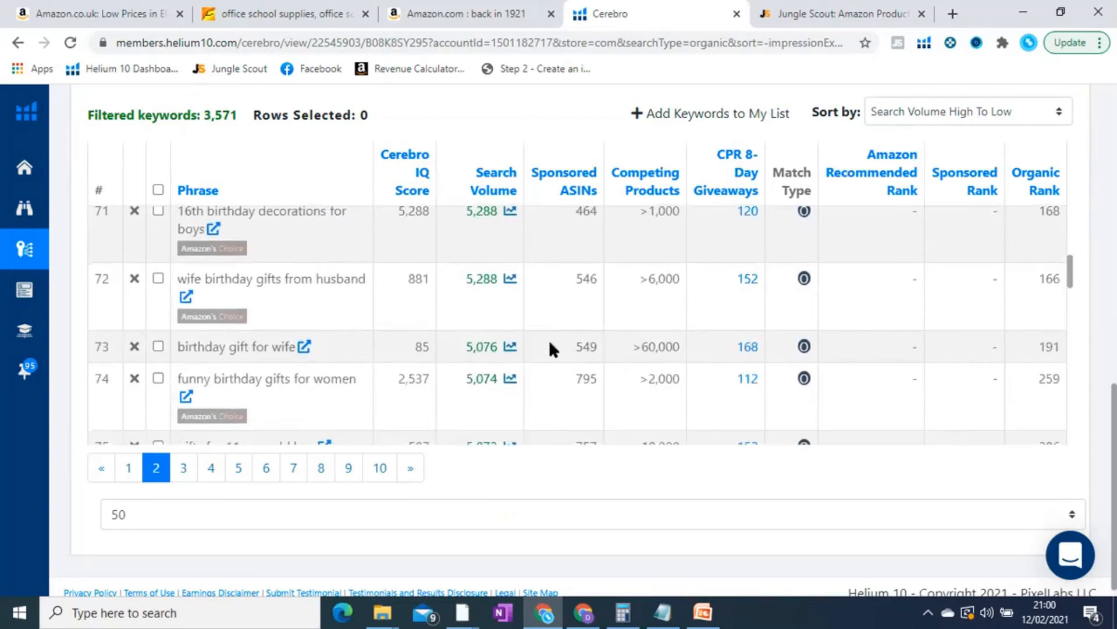
pyautogui.scroll(-2, 476, 320)
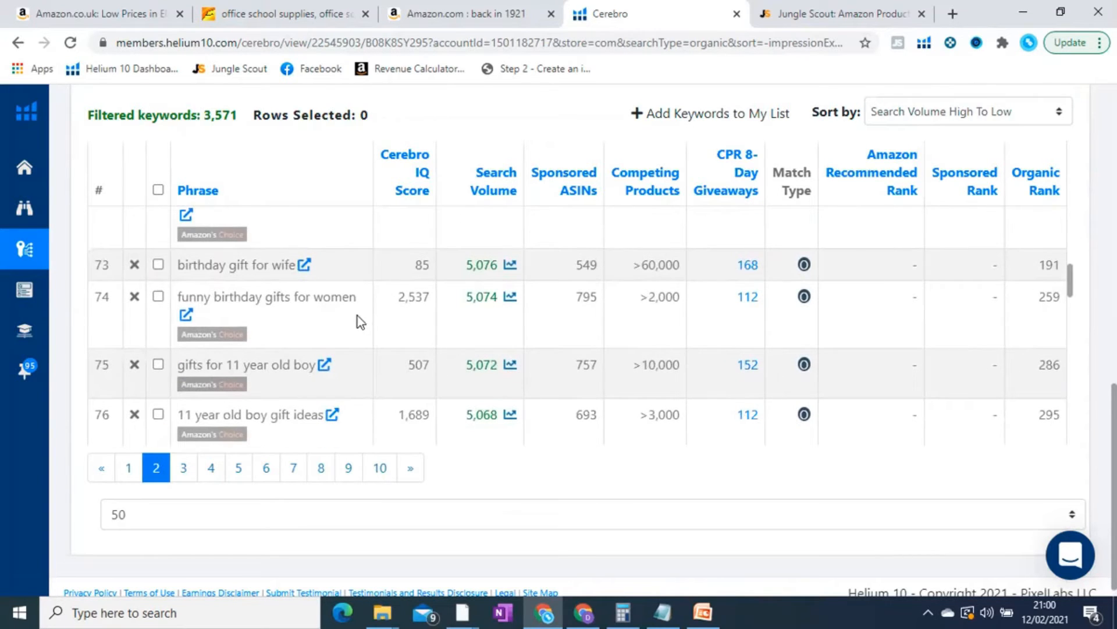
pyautogui.scroll(-4, 358, 315)
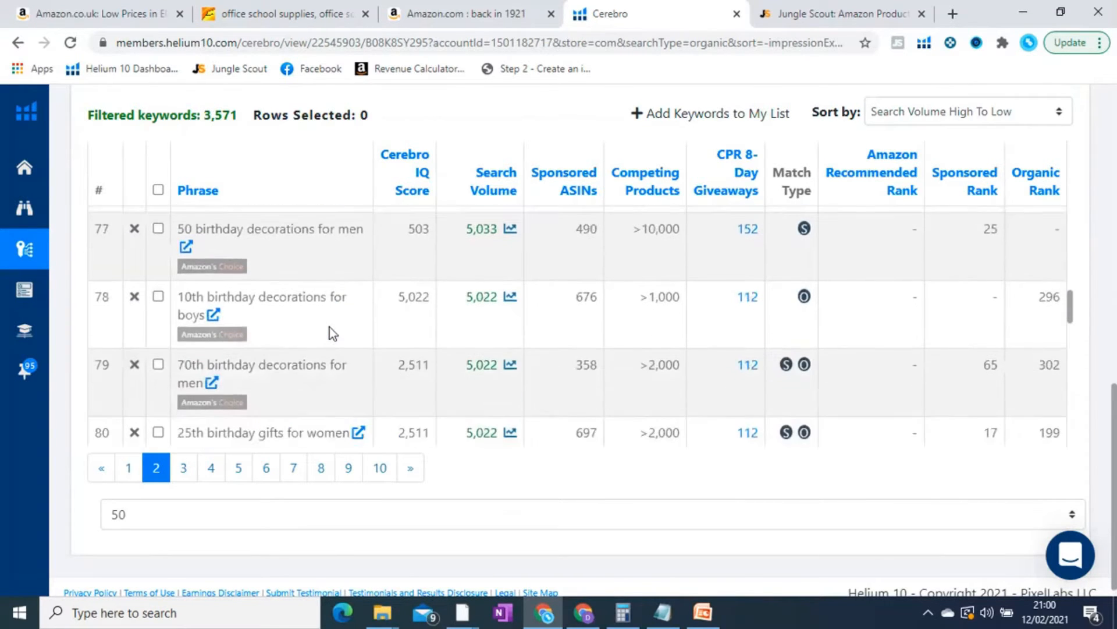
# Highlight the phrase "70th birthday decorations for men" and read the remaining page 2 keywords through row 100.
pyautogui.tripleClick(256, 354)
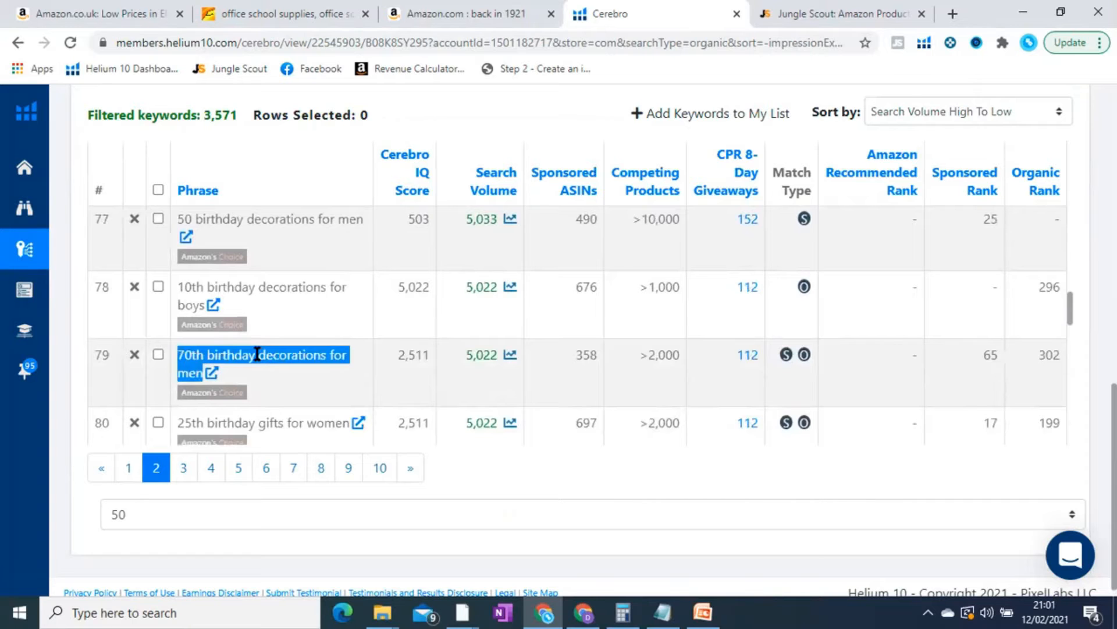
pyautogui.scroll(-4, 324, 341)
pyautogui.scroll(2, 328, 342)
pyautogui.scroll(-3, 329, 342)
pyautogui.scroll(-5, 327, 344)
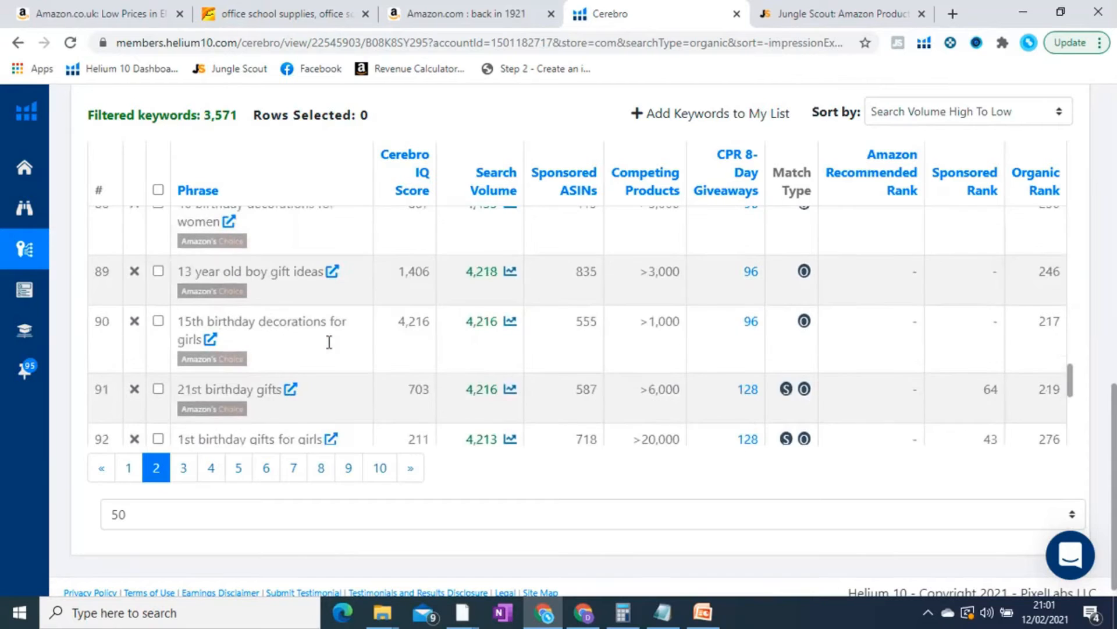
pyautogui.scroll(-5, 329, 342)
pyautogui.scroll(-3, 328, 341)
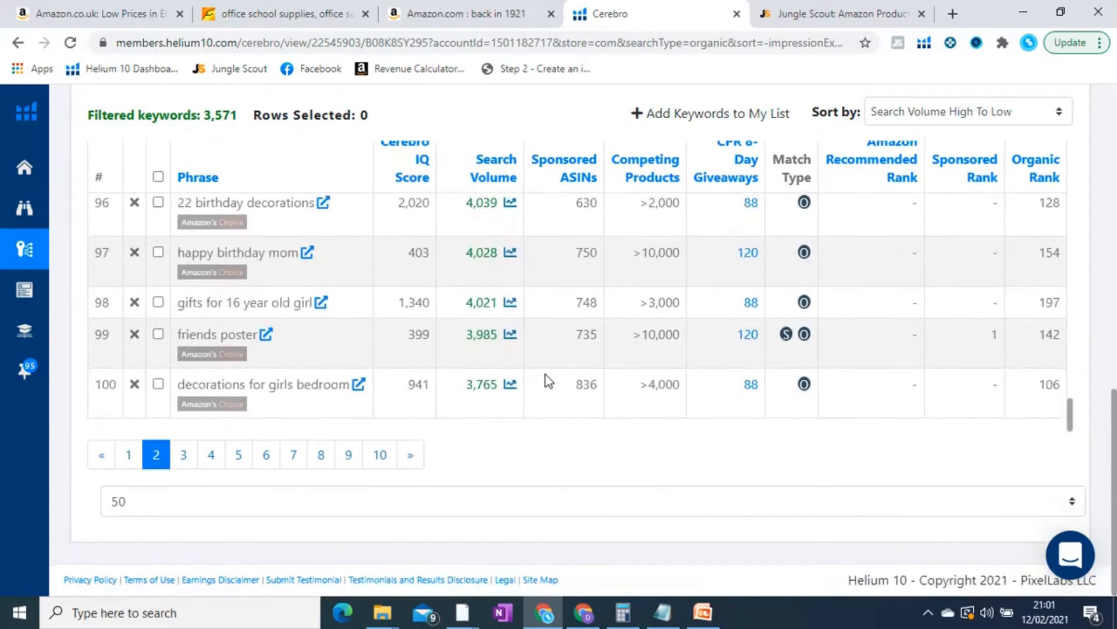
# Open page 3 of the keyword results and check the search volume of the first keyword, "5th element".
pyautogui.click(193, 455)
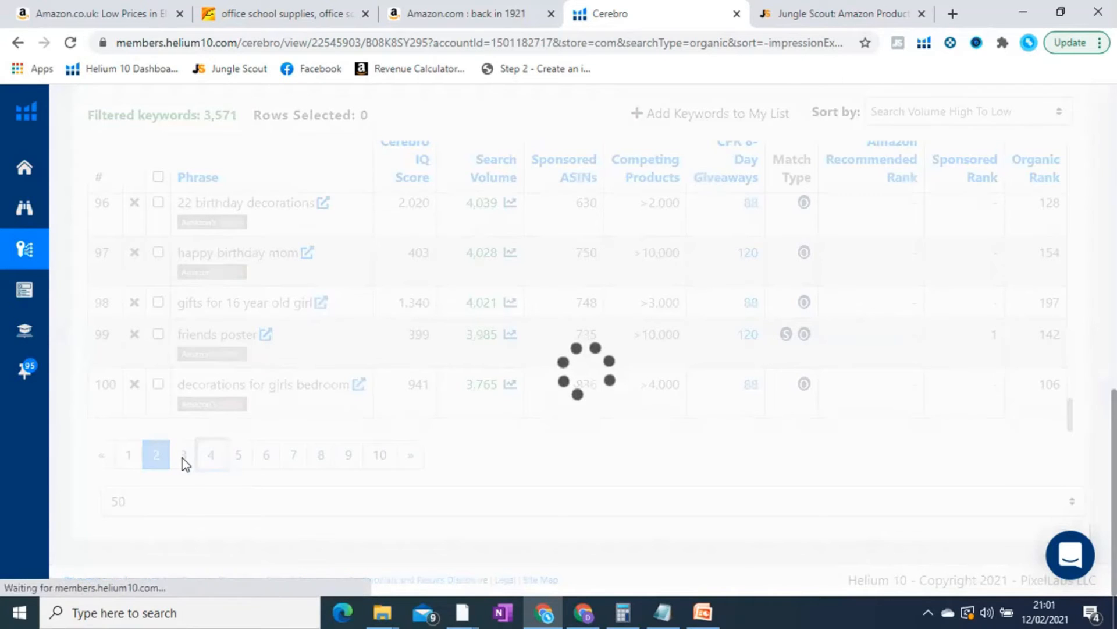
pyautogui.click(181, 455)
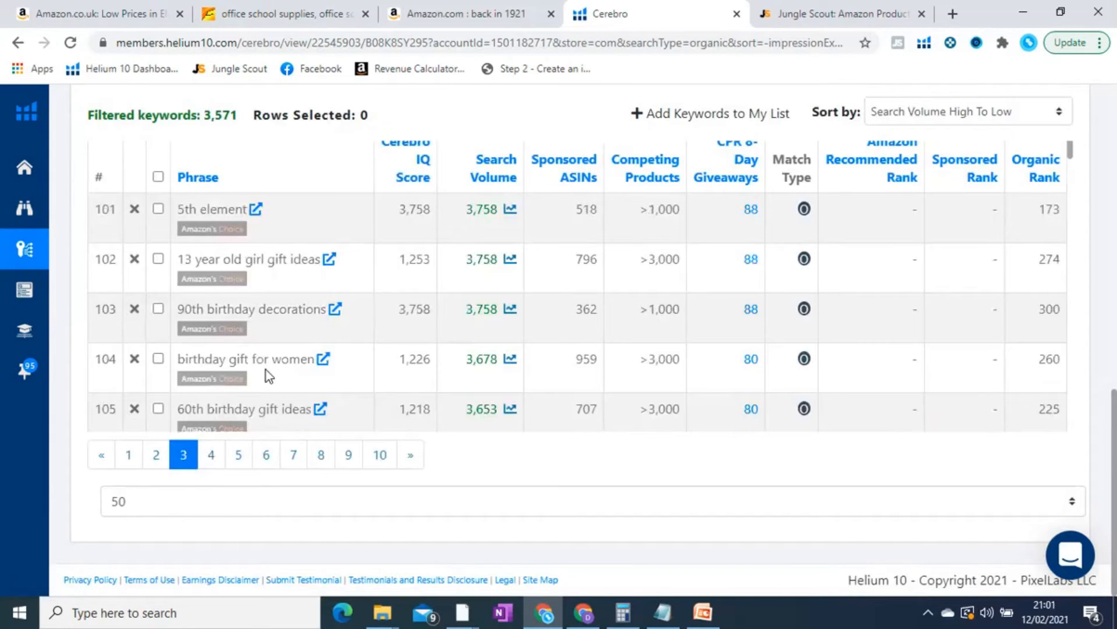
pyautogui.doubleClick(482, 209)
pyautogui.scroll(-2, 270, 300)
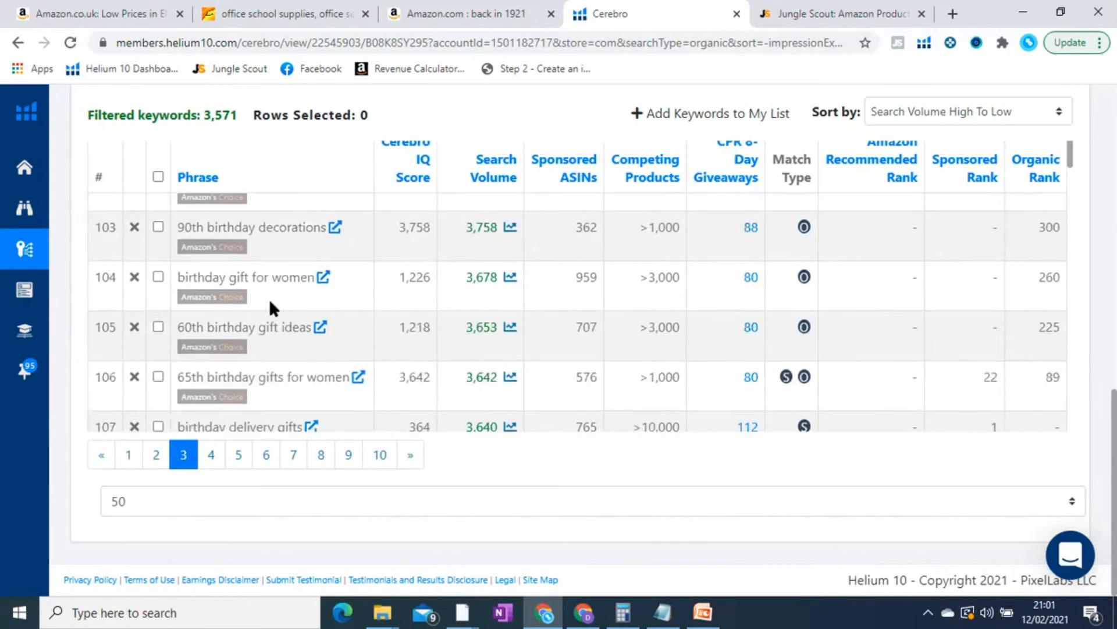
# Read the page 3 keywords down to about row 116 for poster-related phrases, returning to row 101.
pyautogui.scroll(-2, 271, 306)
pyautogui.scroll(-2, 270, 300)
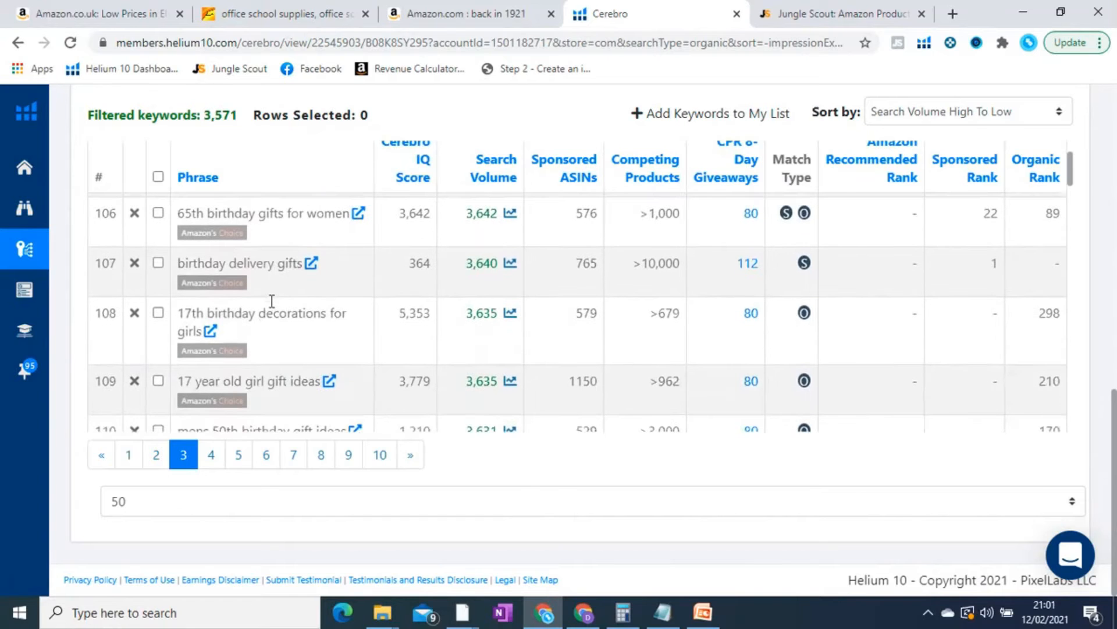
pyautogui.scroll(4, 272, 302)
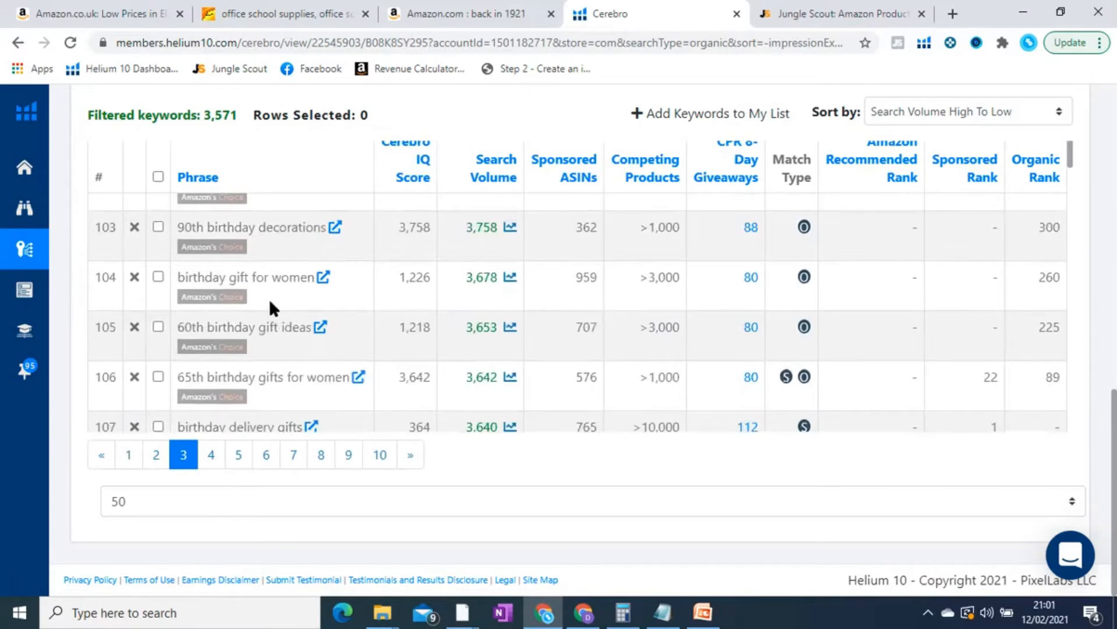
pyautogui.scroll(-4, 269, 298)
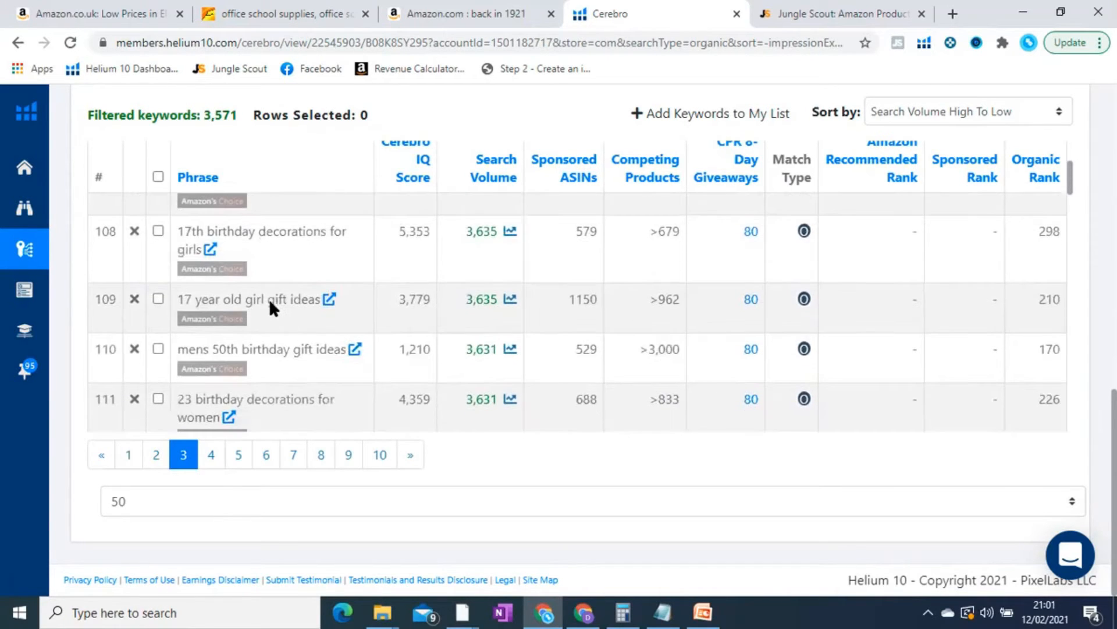
pyautogui.scroll(-4, 269, 298)
pyautogui.scroll(-4, 269, 299)
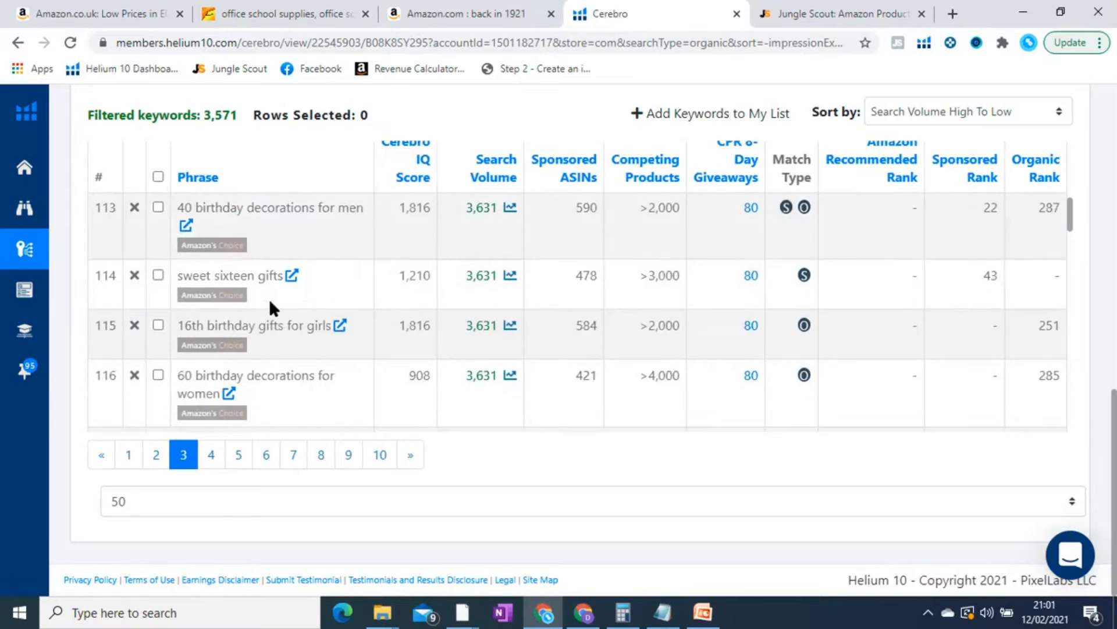
pyautogui.scroll(15, 269, 298)
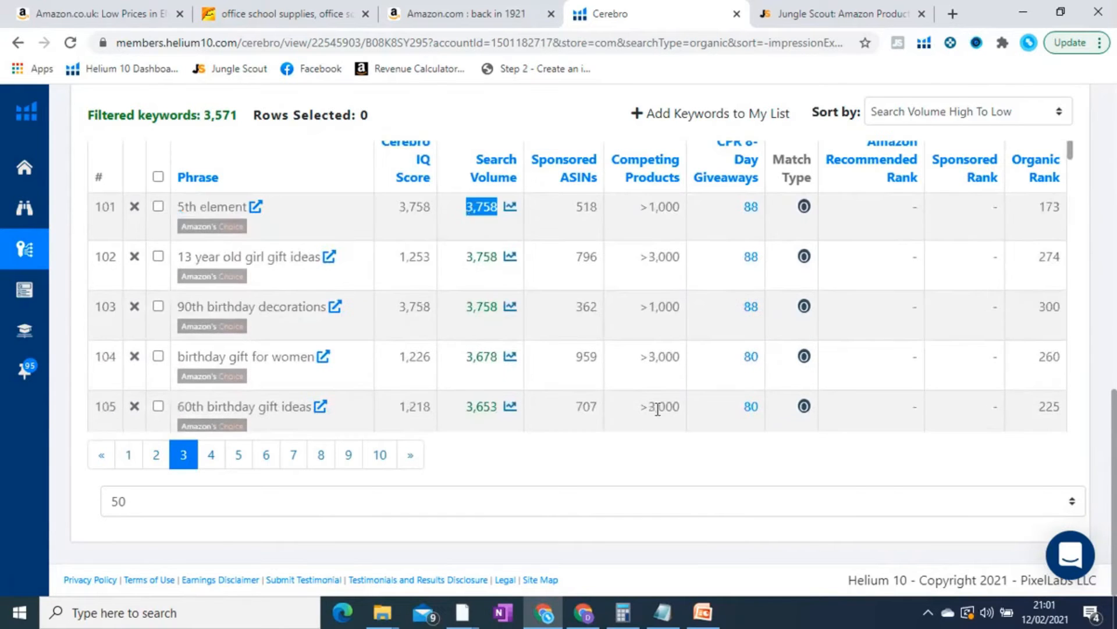
pyautogui.scroll(4, 659, 410)
# Switch to the Alibaba office and school supplies page and browse its top-ranking and recommended products for another product idea.
pyautogui.click(523, 8)
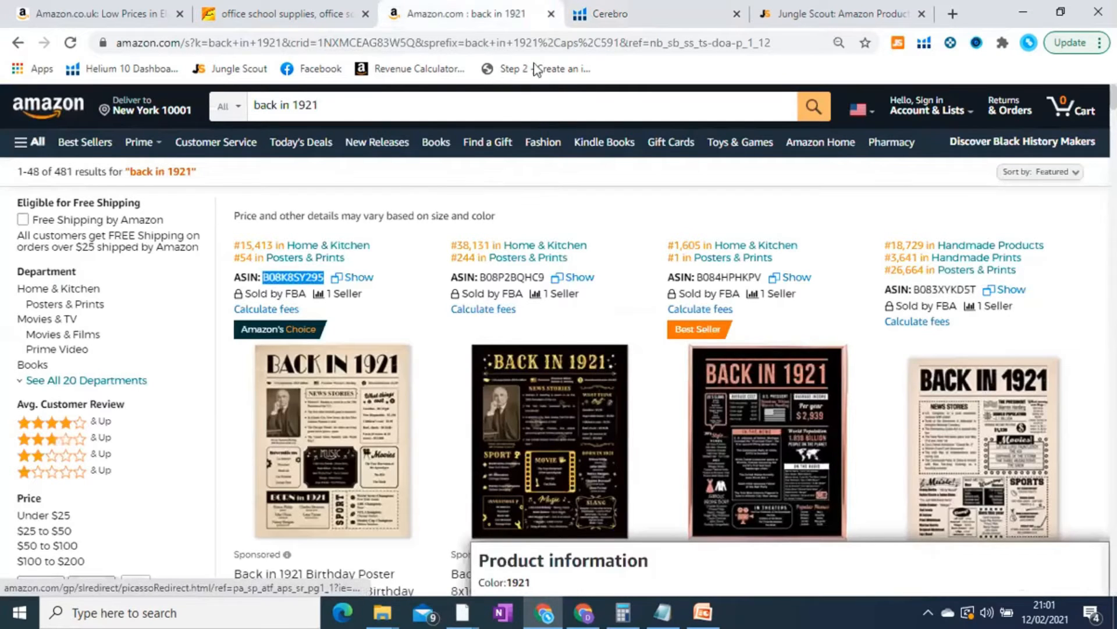
pyautogui.click(302, 14)
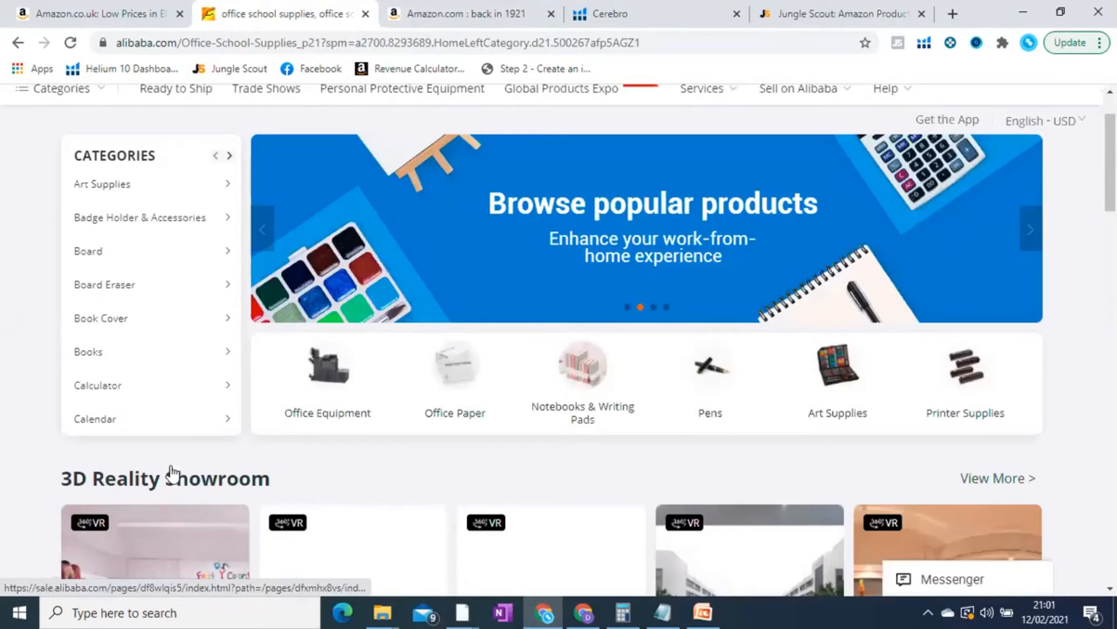
pyautogui.scroll(-4, 174, 475)
pyautogui.scroll(-5, 519, 437)
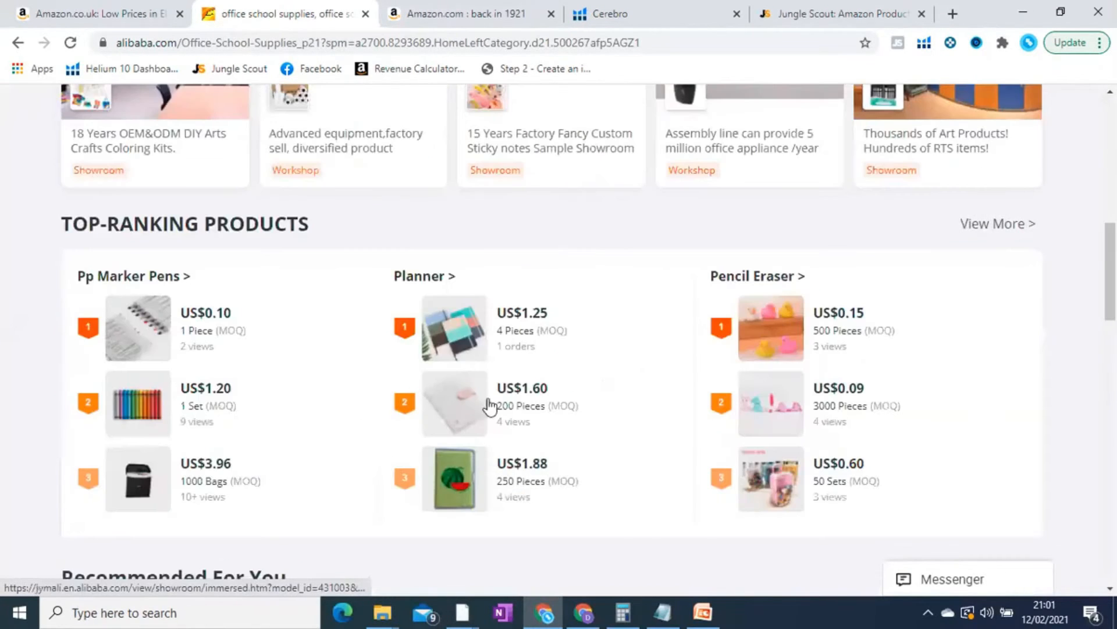
pyautogui.scroll(-4, 224, 422)
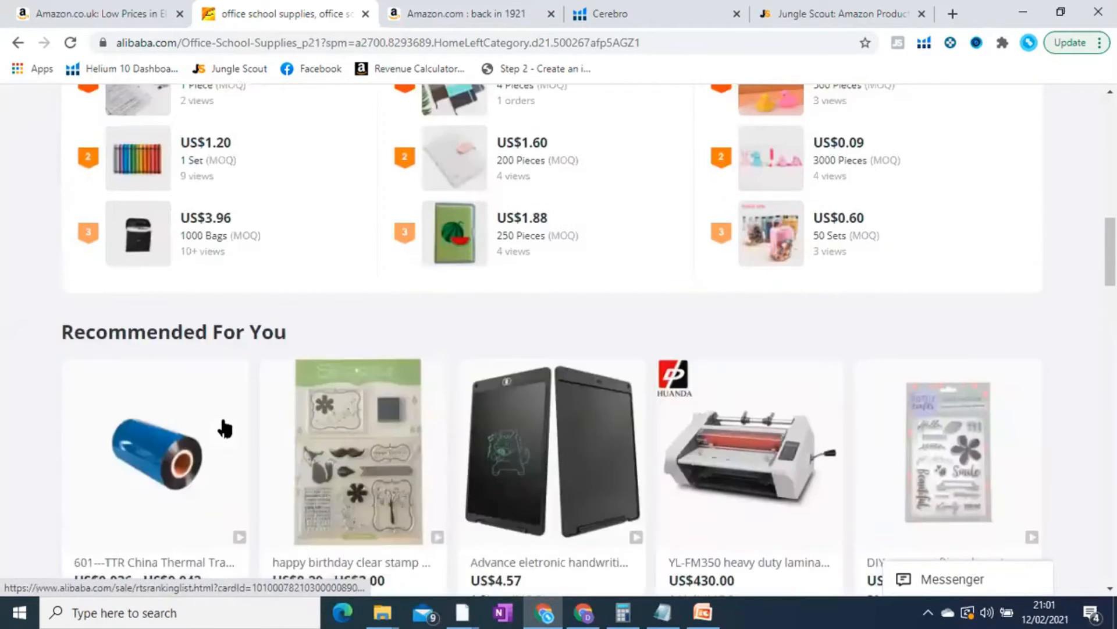
pyautogui.scroll(-5, 224, 428)
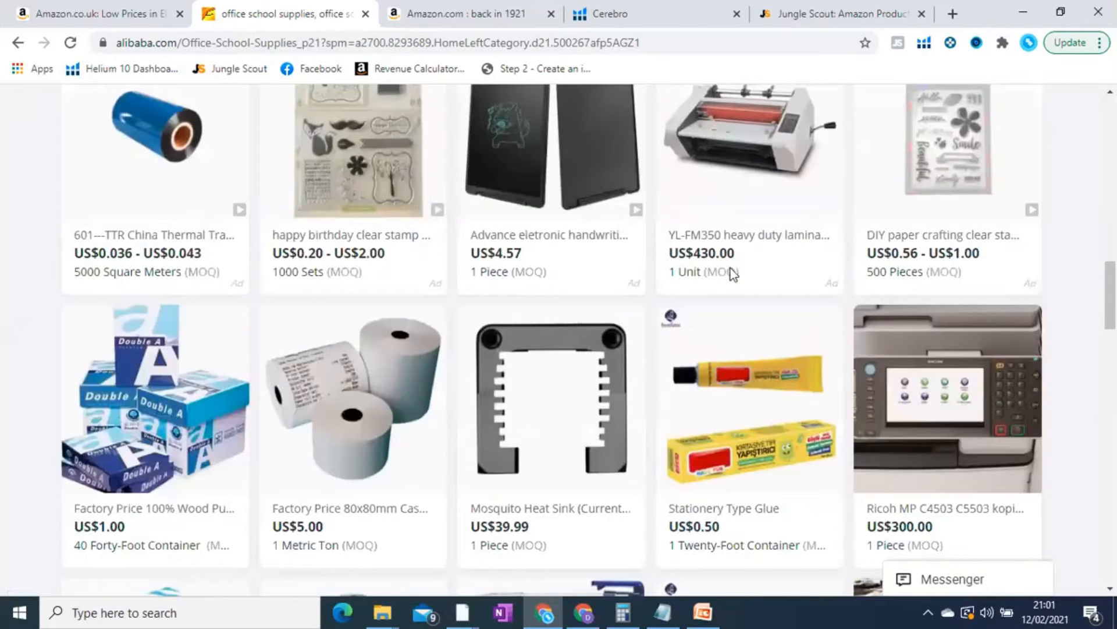
pyautogui.scroll(-1, 457, 405)
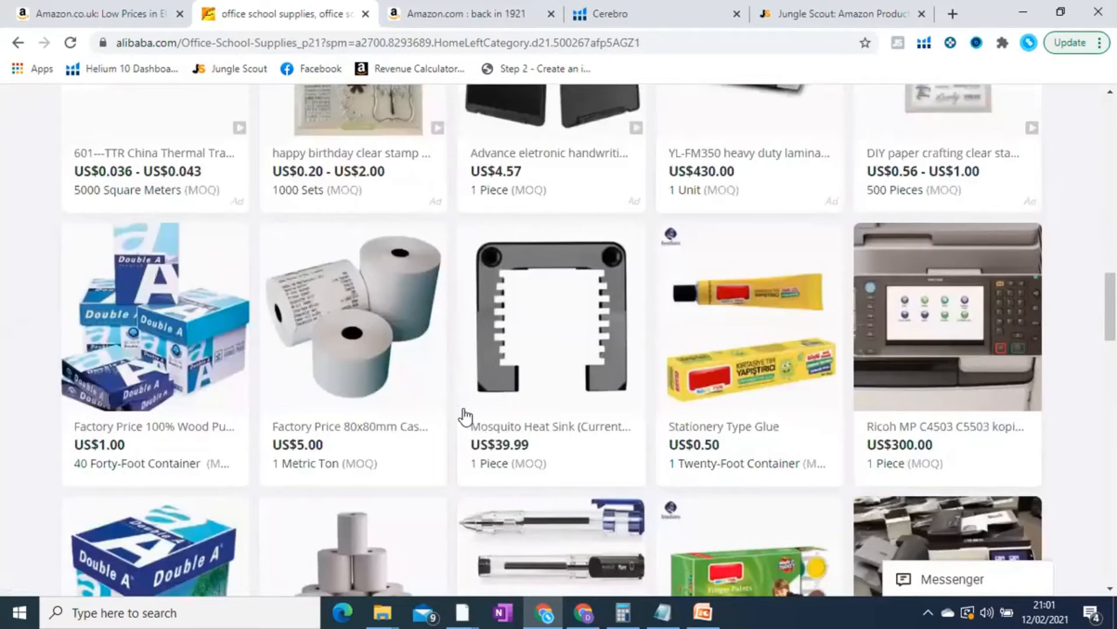
# Open the "Mosquito Heat Sink (Current/Retired)" product page and examine its product name.
pyautogui.click(584, 429)
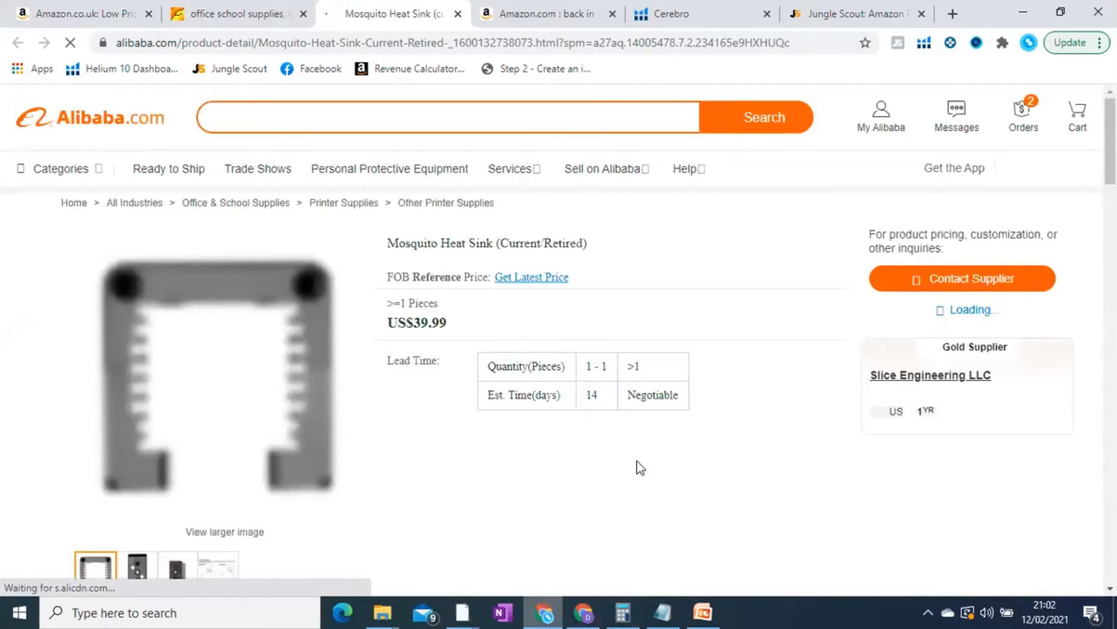
pyautogui.tripleClick(461, 244)
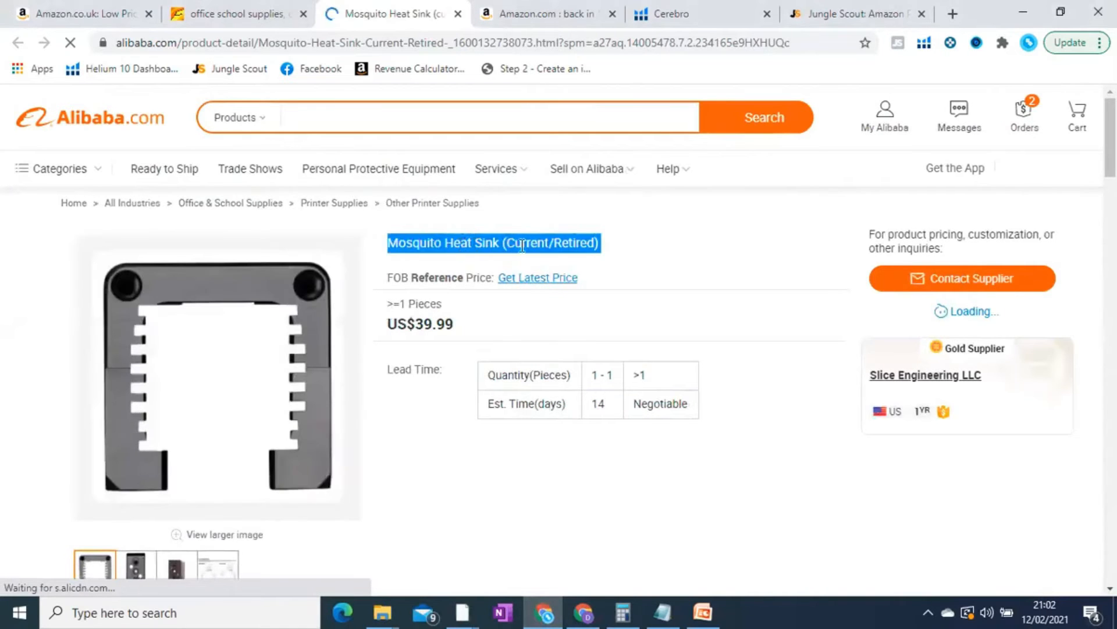
pyautogui.scroll(-1, 640, 295)
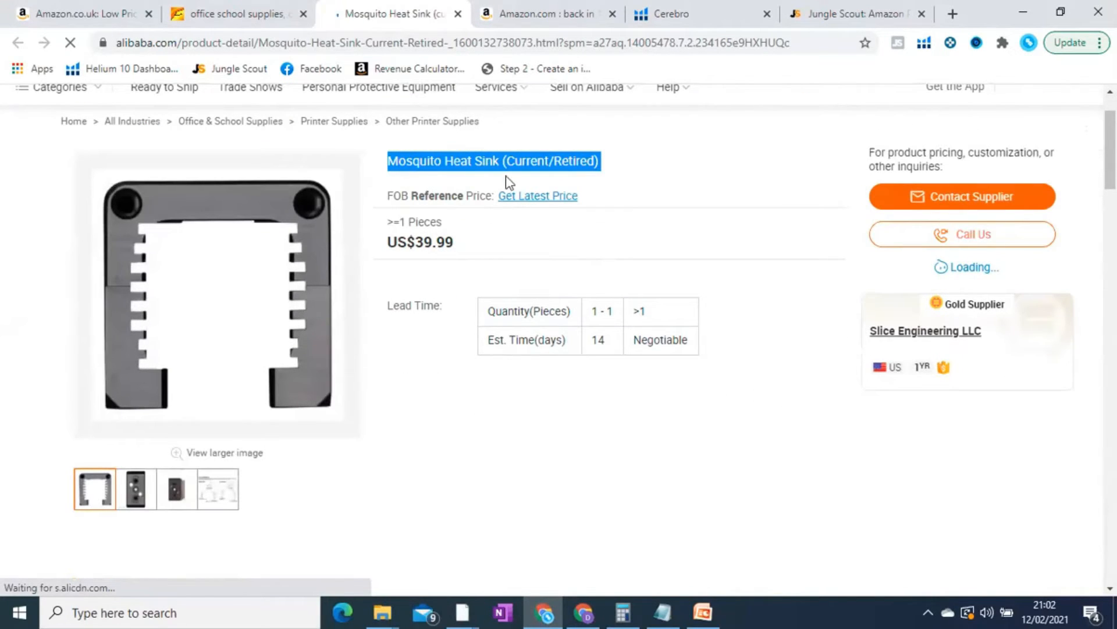
pyautogui.click(439, 162)
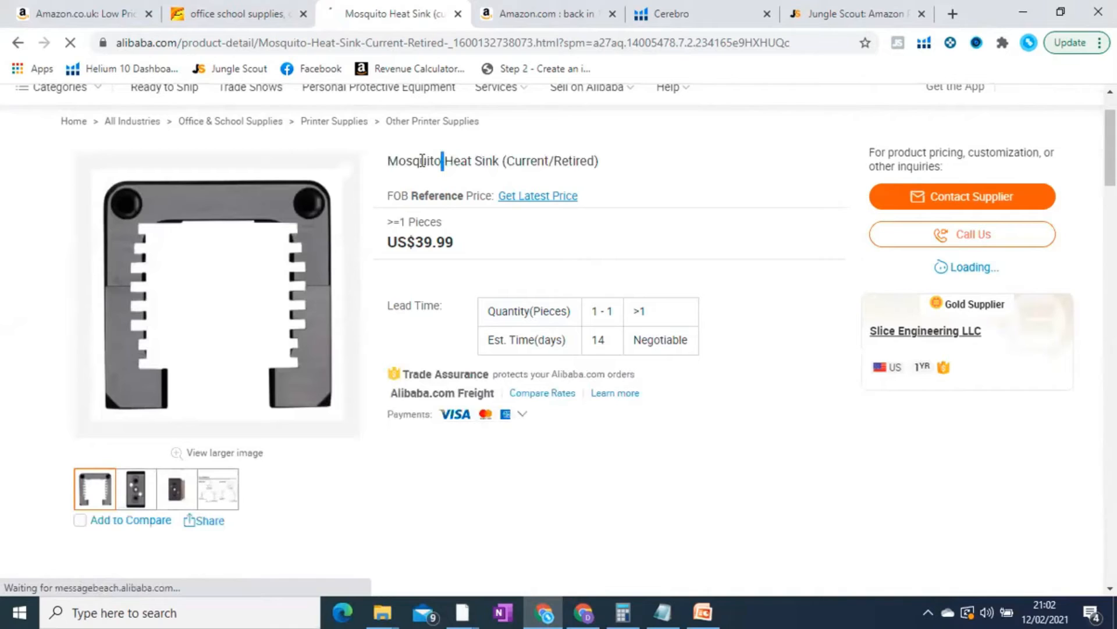
pyautogui.click(390, 160)
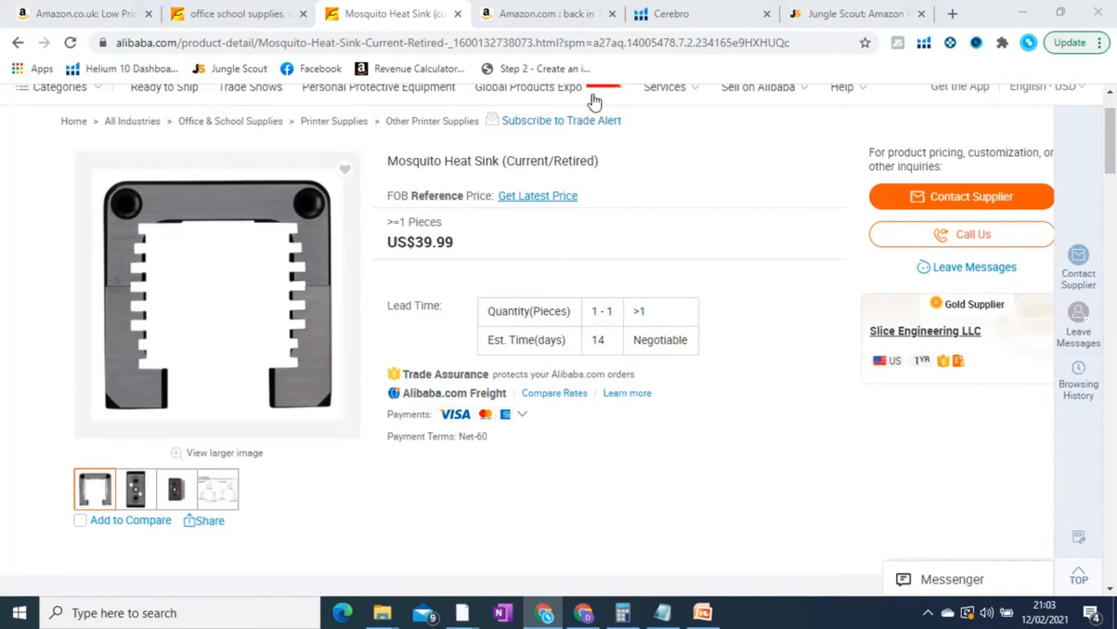
# Return to the Amazon "back in 1921" results, run Helium 10 Xray on them, review the market figures and close Xray.
pyautogui.click(536, 13)
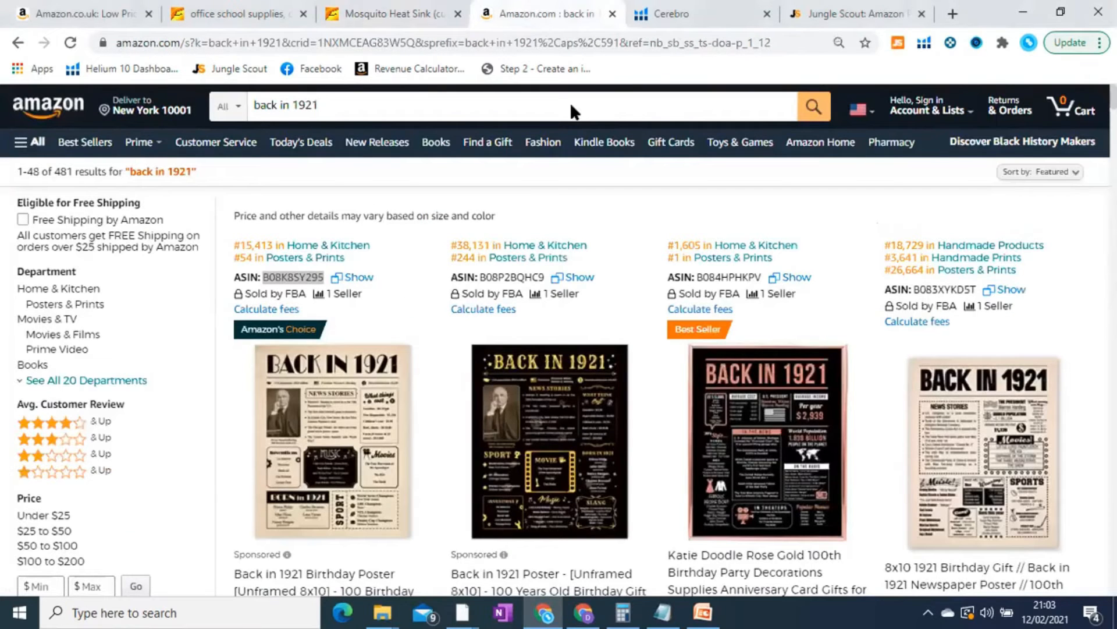
pyautogui.scroll(-3, 540, 239)
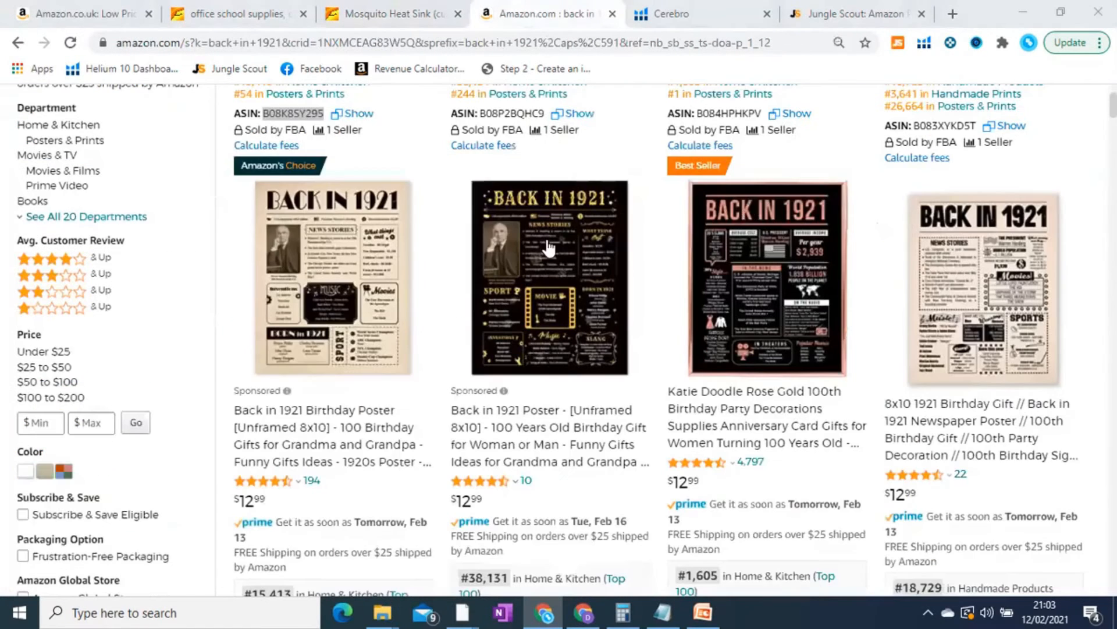
pyautogui.click(923, 43)
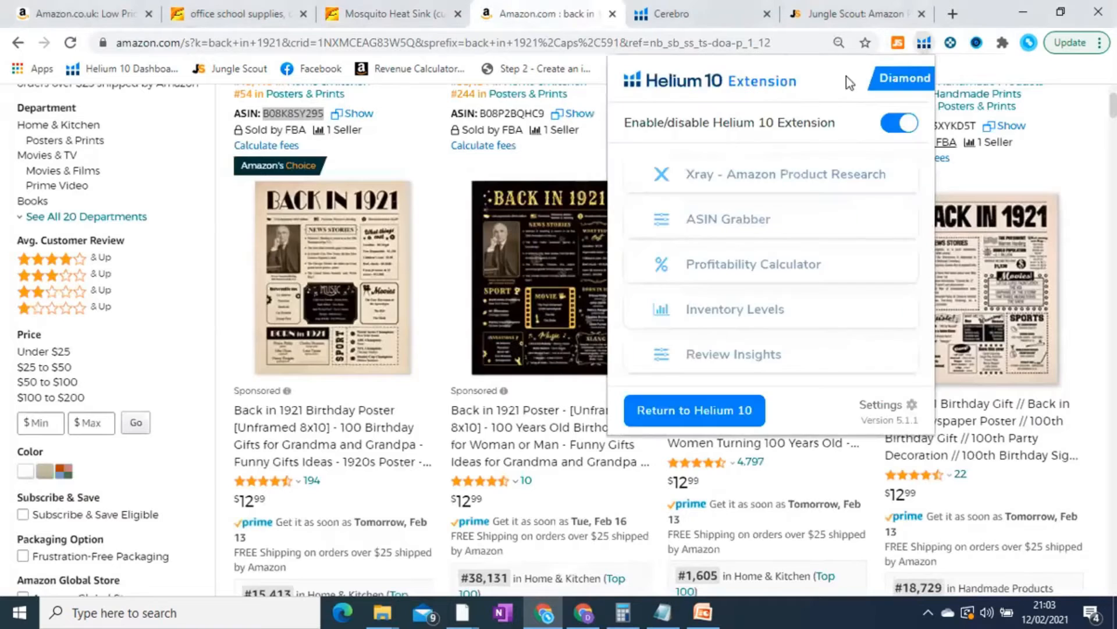
pyautogui.click(726, 178)
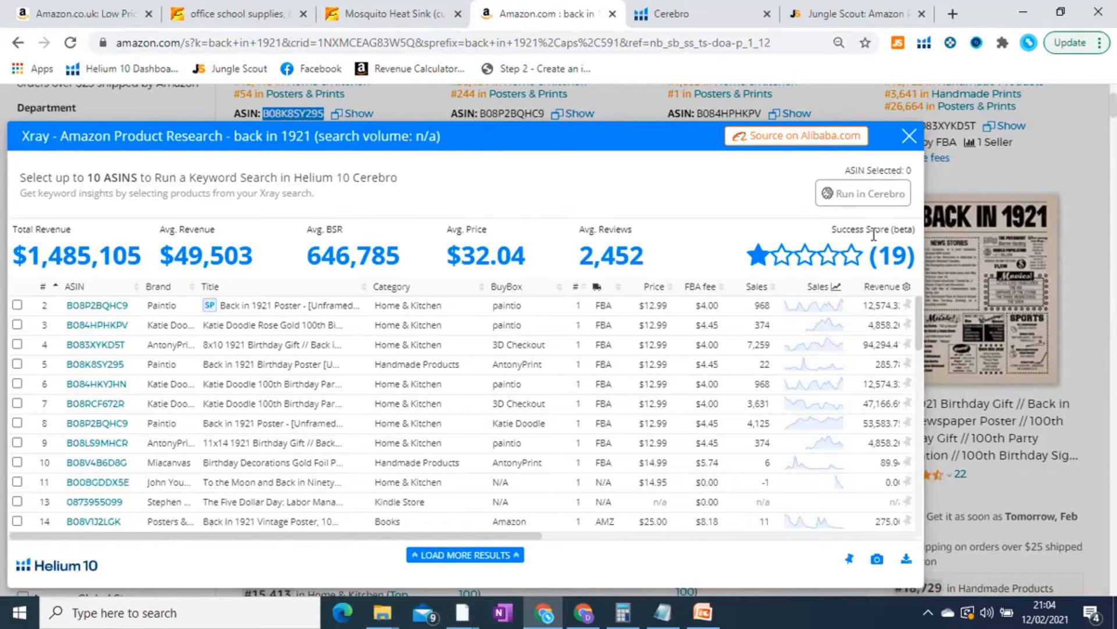
pyautogui.click(909, 137)
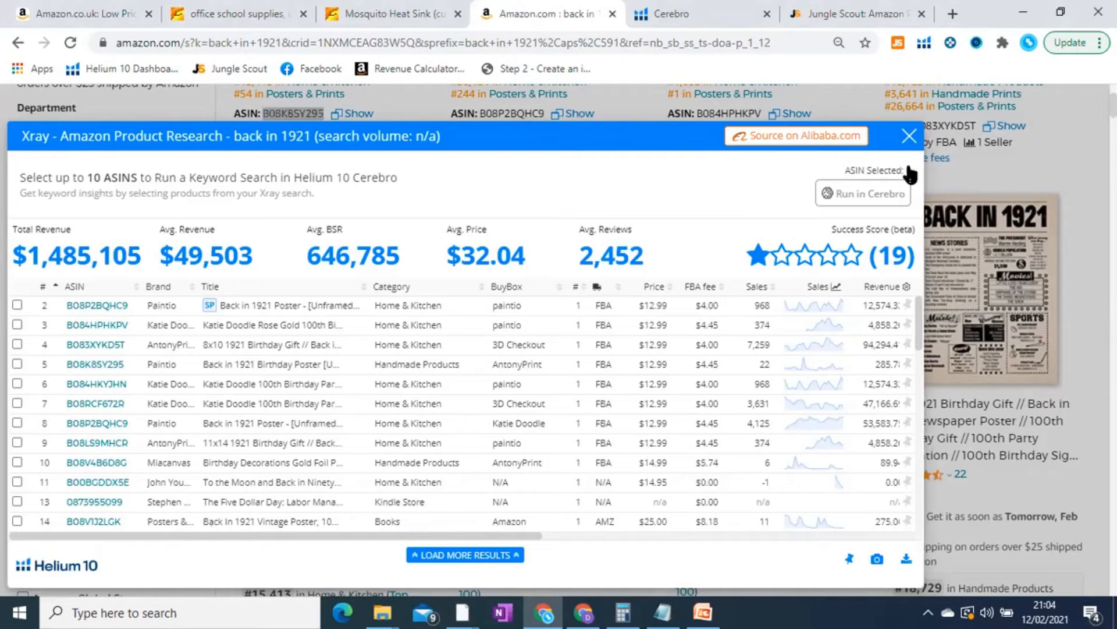
pyautogui.click(909, 137)
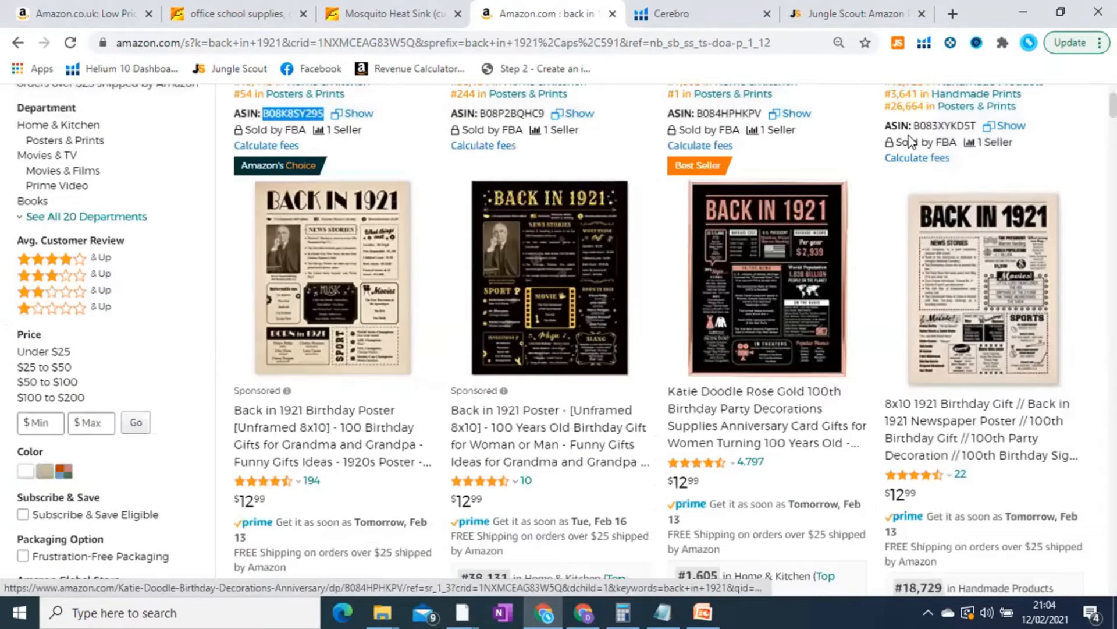
# Replace the Amazon search phrase with "faucet cover" and run the search.
pyautogui.scroll(3, 416, 110)
pyautogui.doubleClick(416, 109)
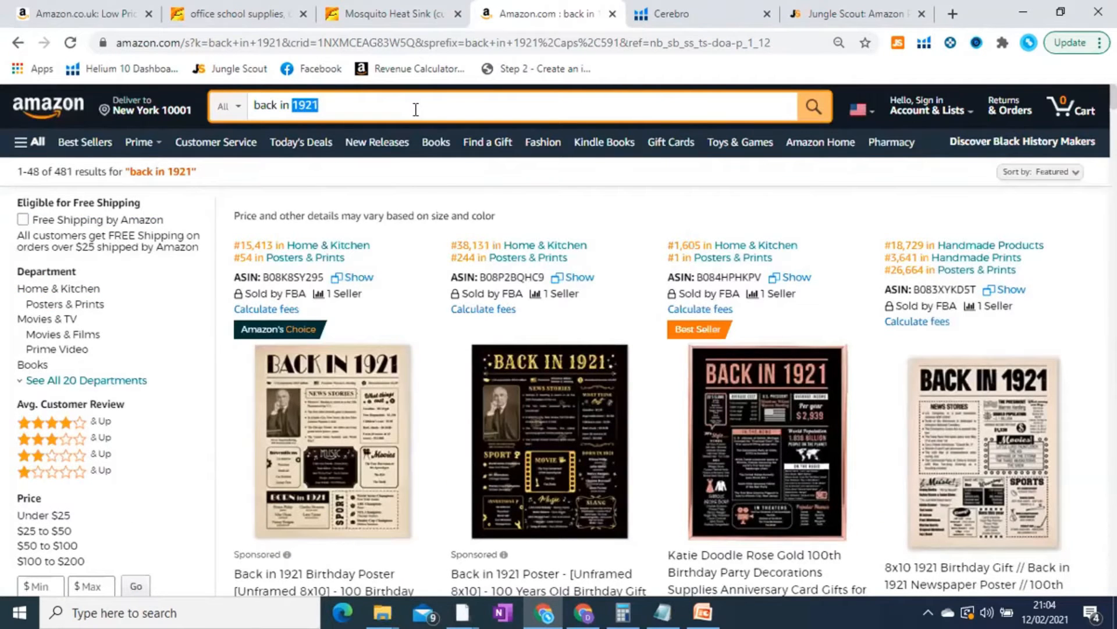
pyautogui.hotkey('ctrl', 'a')
pyautogui.write('faucet cover')
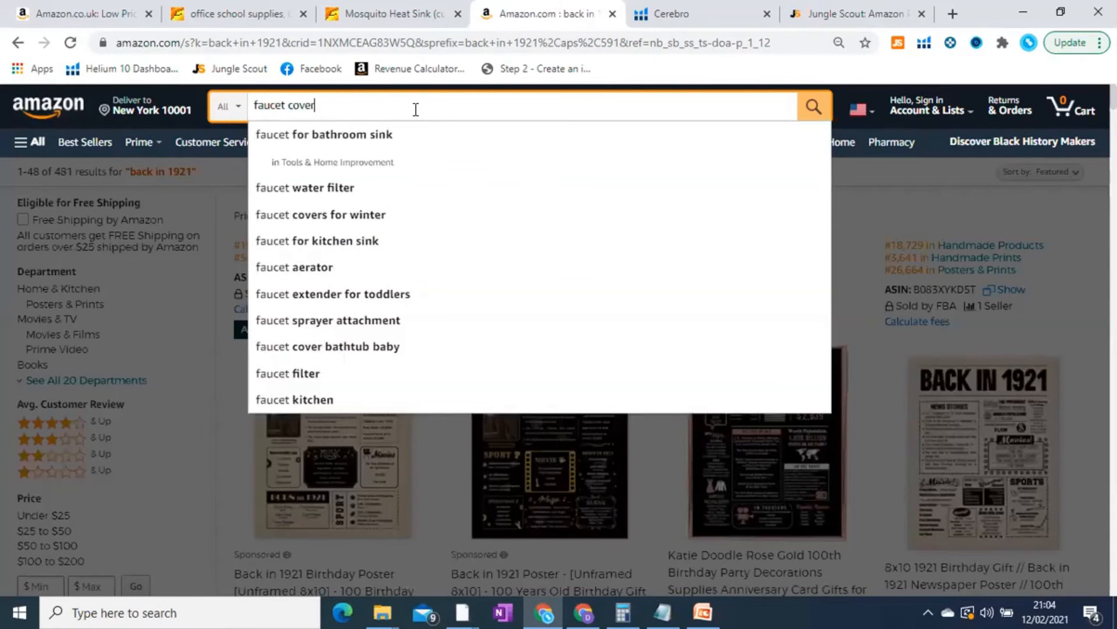
pyautogui.press('Return')
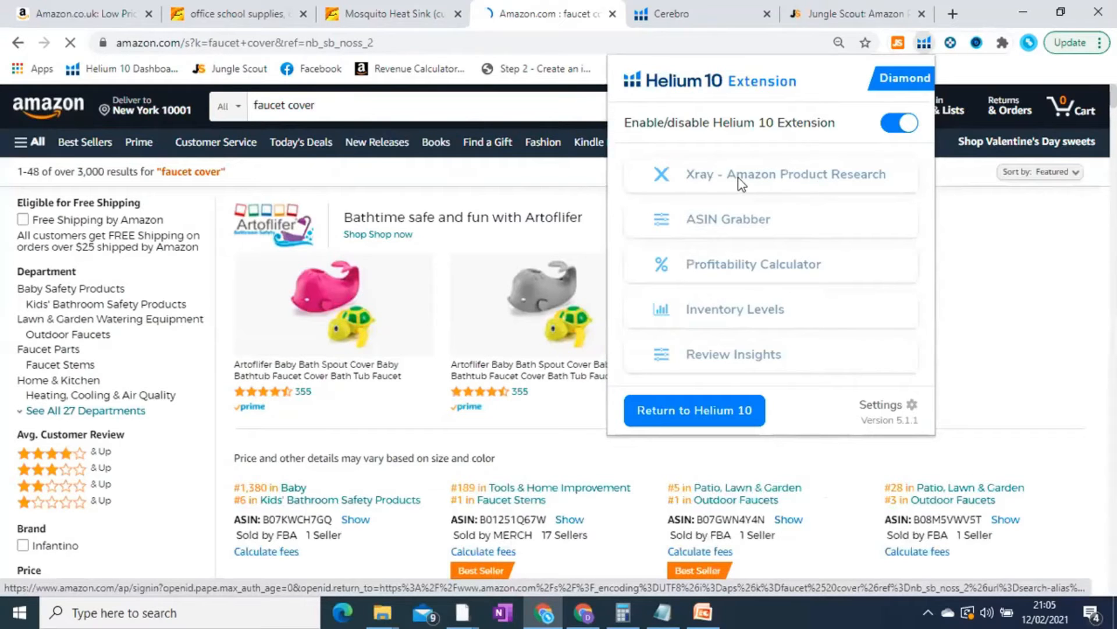
# Run Helium 10 Xray on the "faucet cover" results, skimming the listed products while it loads.
pyautogui.click(768, 179)
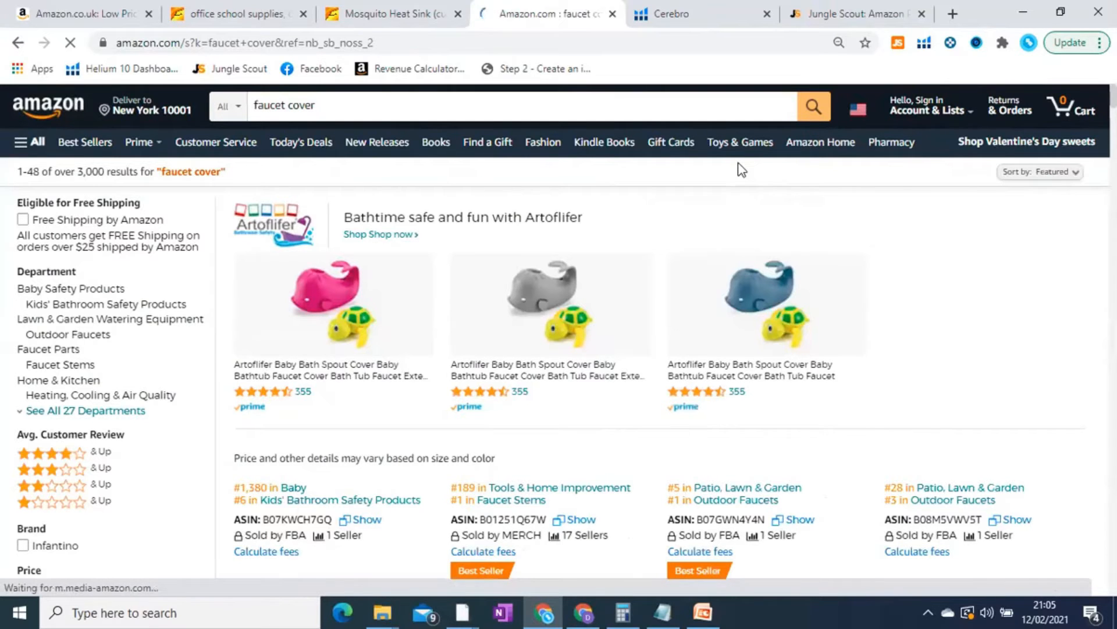
pyautogui.scroll(-4, 740, 170)
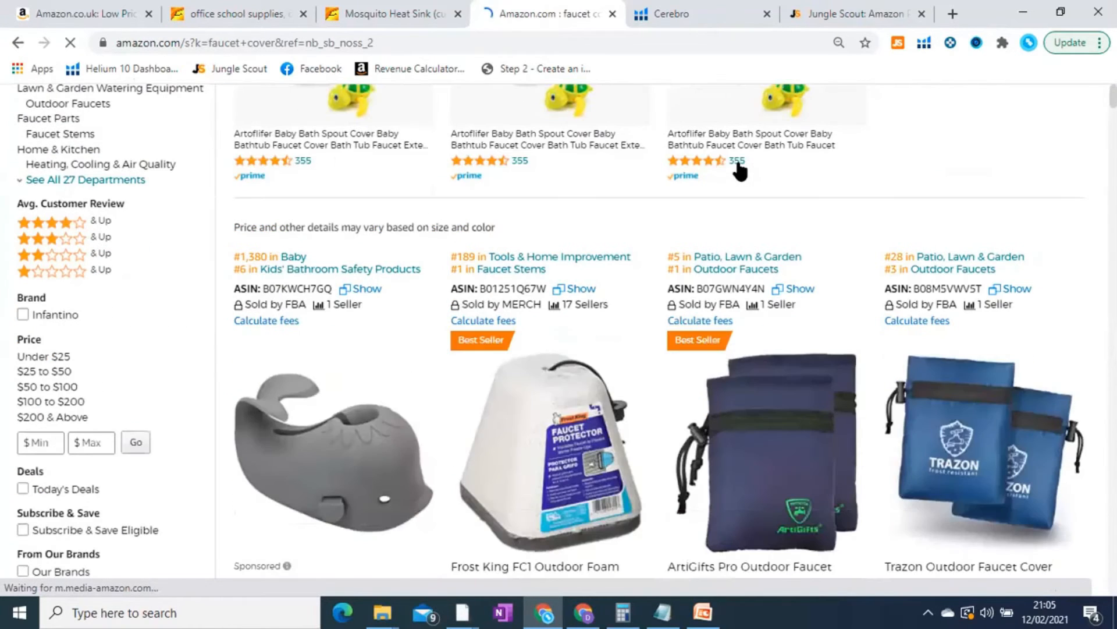
pyautogui.scroll(-8, 741, 170)
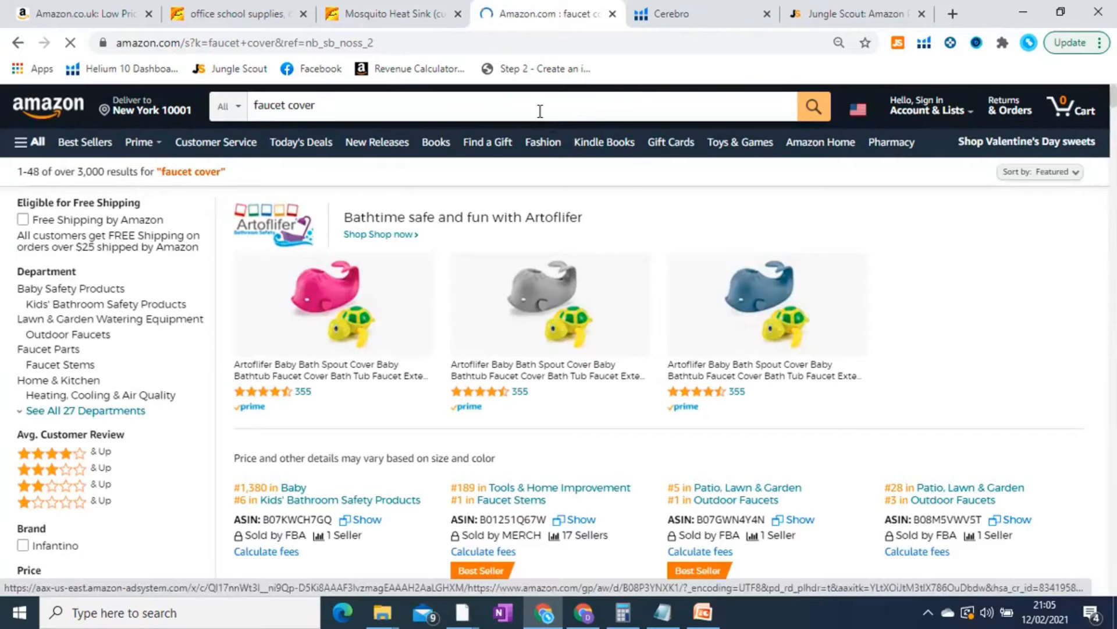
pyautogui.scroll(-4, 903, 274)
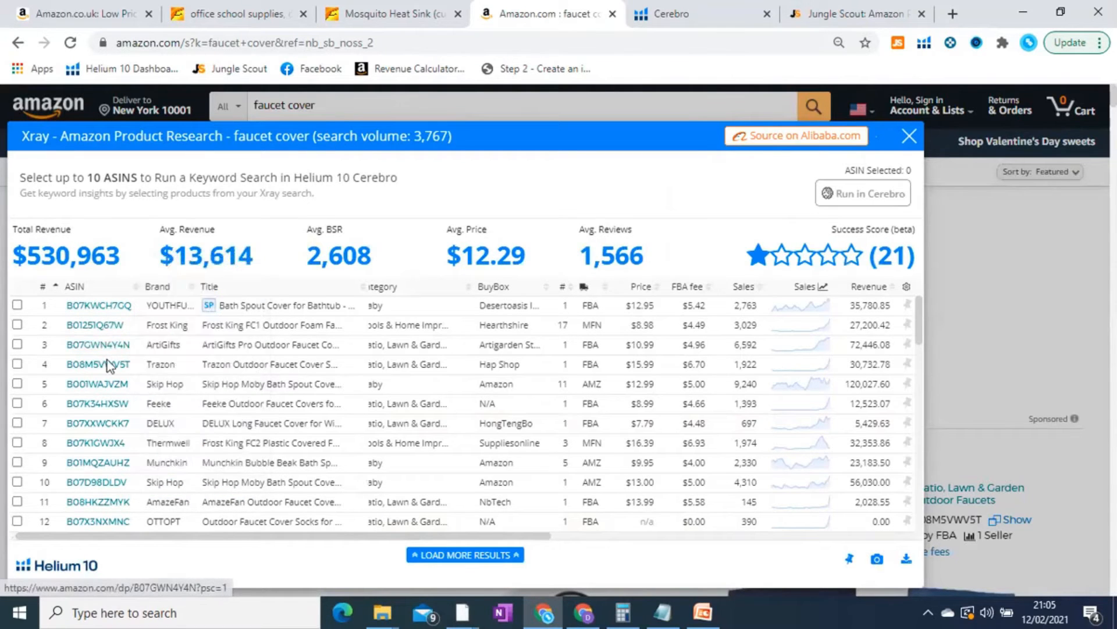
# Review the Xray product rows and previews for faucet covers, and open the Feeke outdoor faucet covers listing.
pyautogui.moveTo(108, 384)
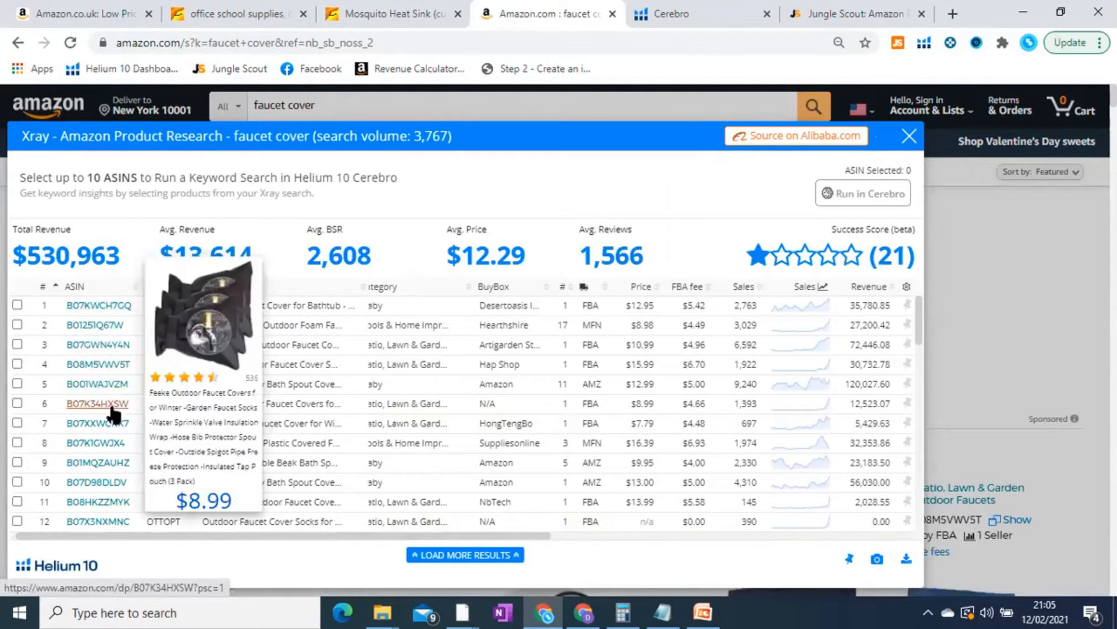
pyautogui.moveTo(113, 423)
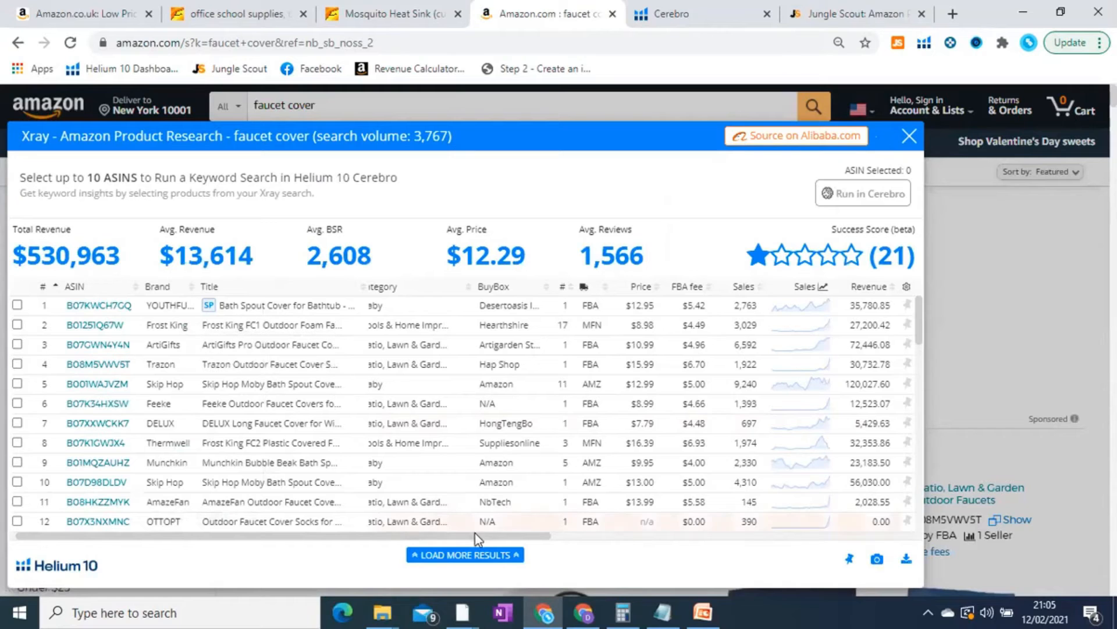
pyautogui.moveTo(515, 538); pyautogui.dragTo(374, 530)
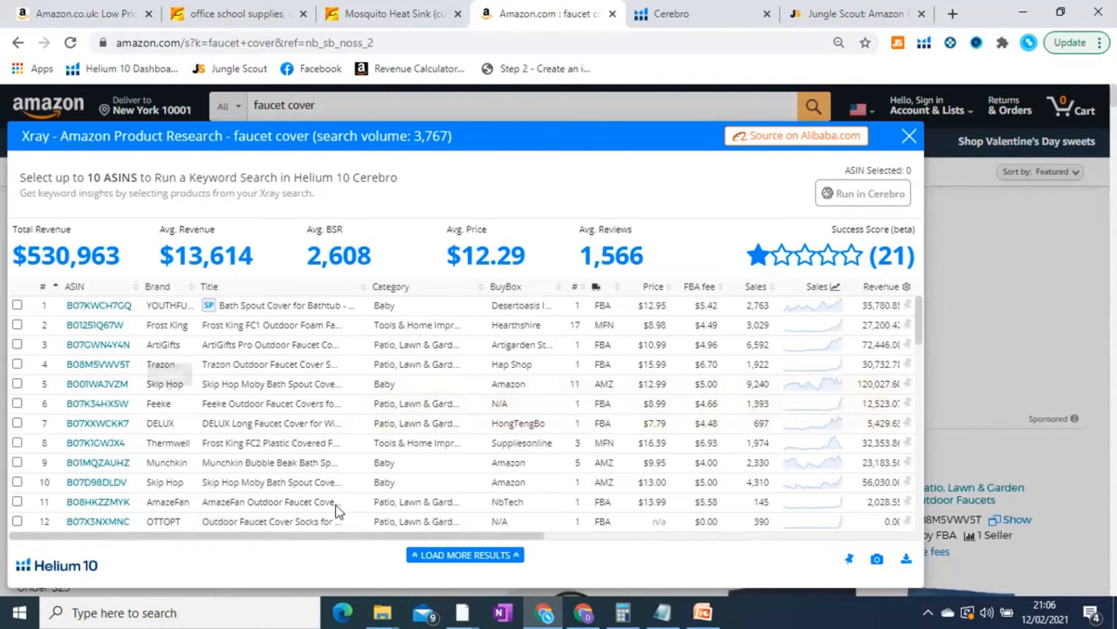
pyautogui.moveTo(349, 535); pyautogui.dragTo(348, 605)
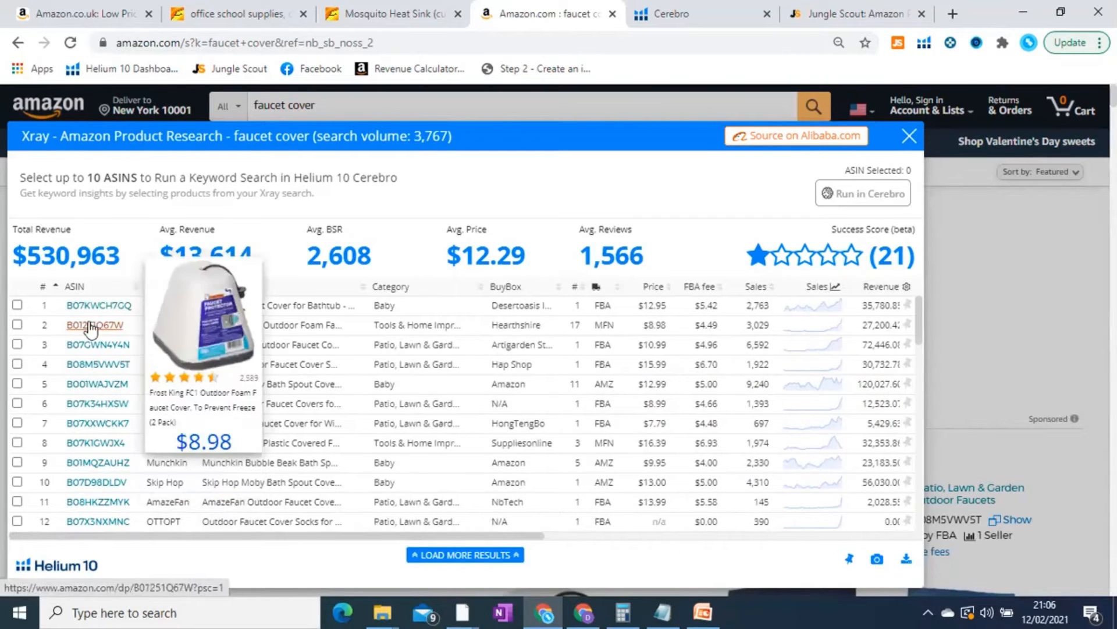
pyautogui.click(108, 405)
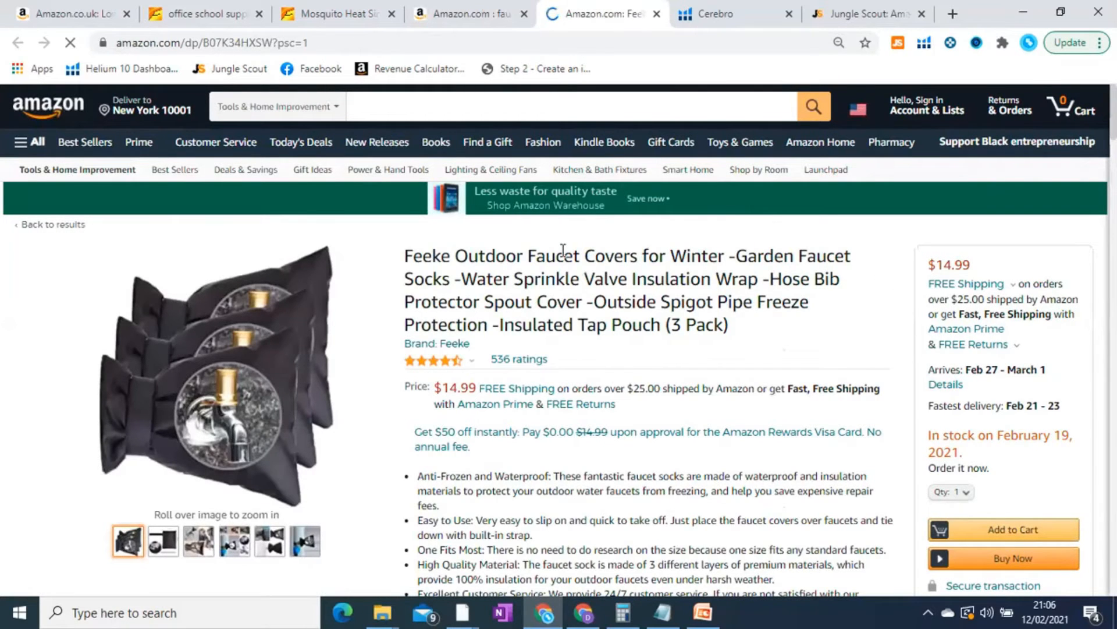
# Copy the words "Faucet Covers" from the title of the Feeke outdoor faucet cover listing.
pyautogui.tripleClick(563, 250)
pyautogui.click(463, 256)
pyautogui.keyDown('shift'); pyautogui.click(633, 258); pyautogui.keyUp('shift')
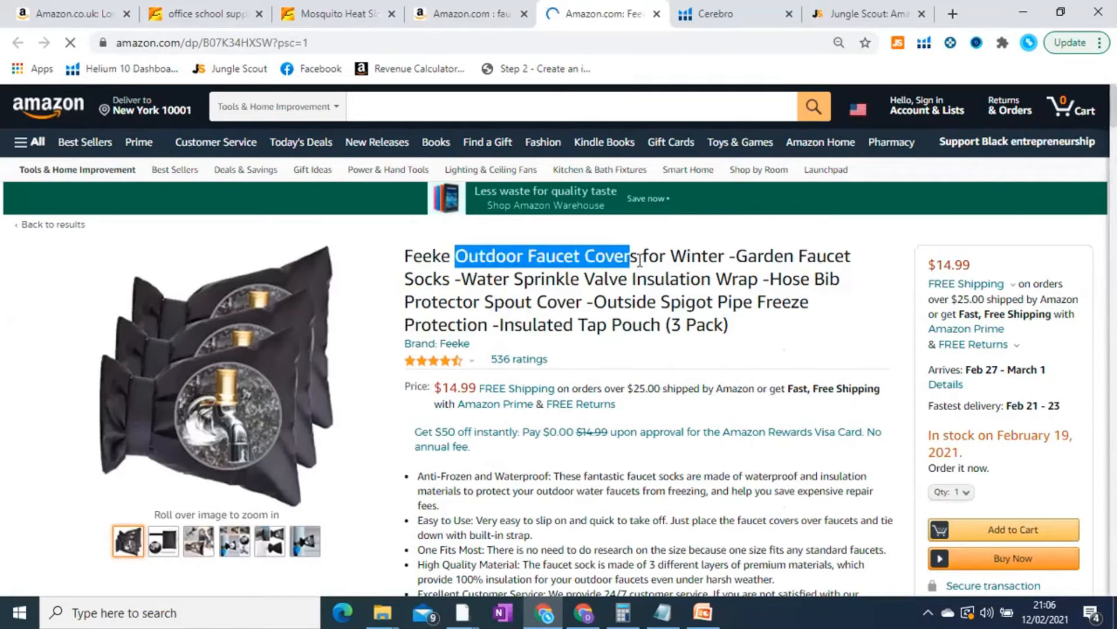
pyautogui.click(610, 249)
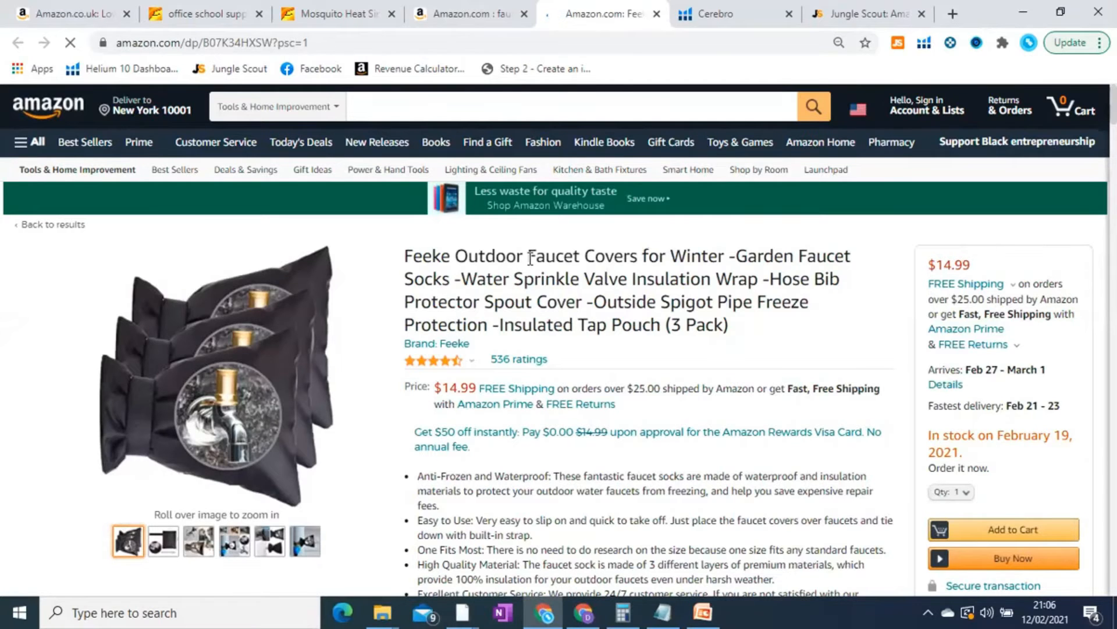
pyautogui.moveTo(529, 256); pyautogui.dragTo(642, 254)
pyautogui.hotkey('ctrl', 'c')
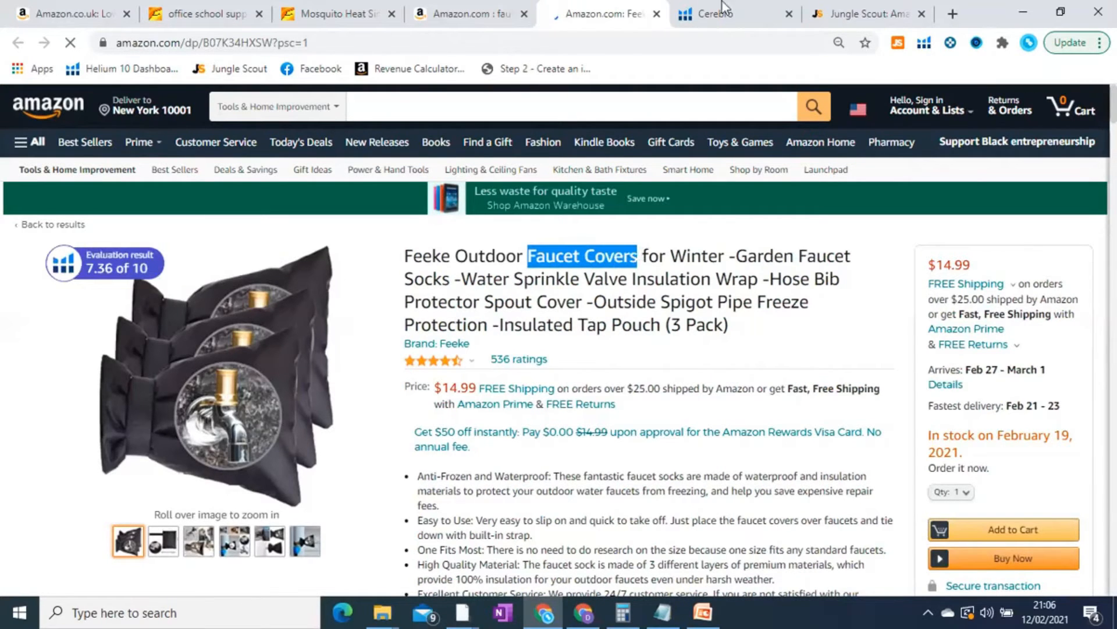
# Open Helium 10's Magnet keyword research tool and get keywords for the copied phrase "faucet covers".
pyautogui.click(723, 11)
pyautogui.moveTo(68, 279)
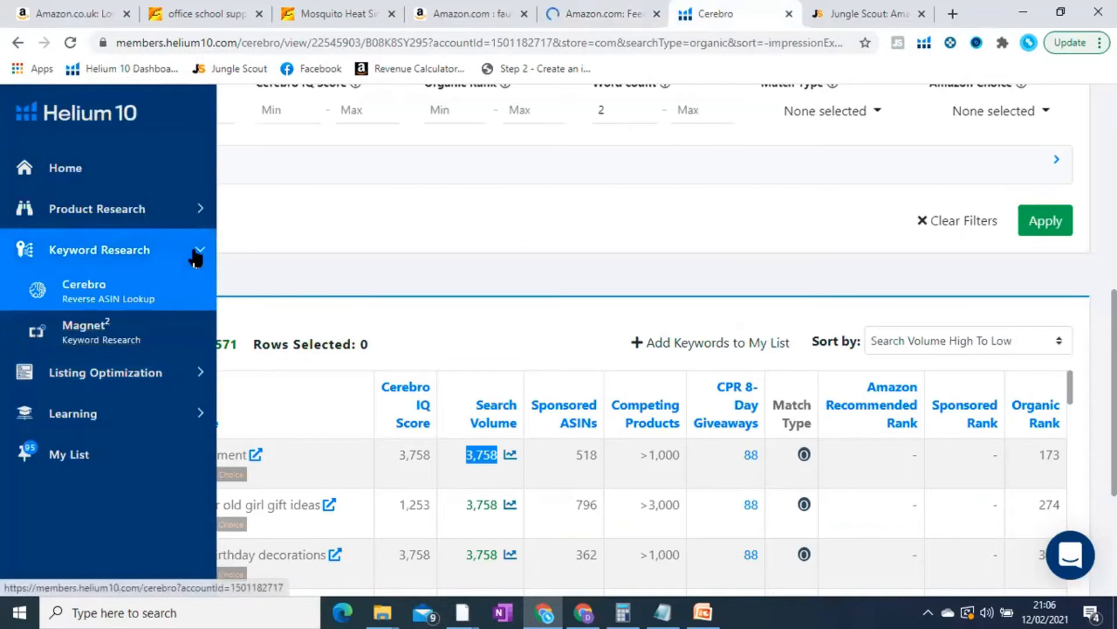
pyautogui.click(78, 336)
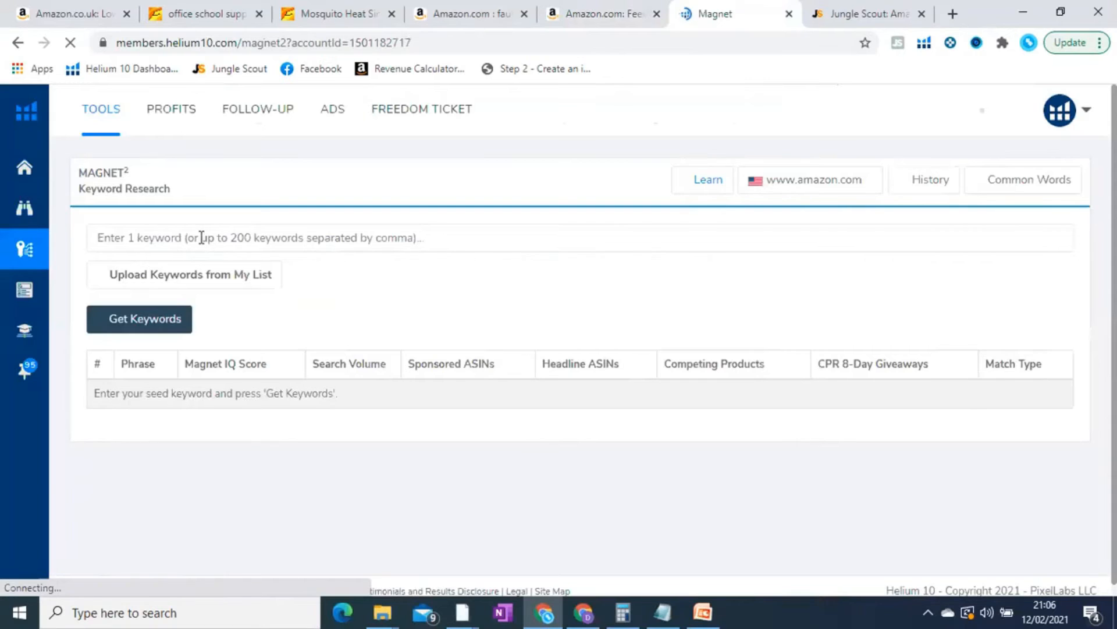
pyautogui.click(201, 238)
pyautogui.hotkey('ctrl', 'v')
pyautogui.click(168, 326)
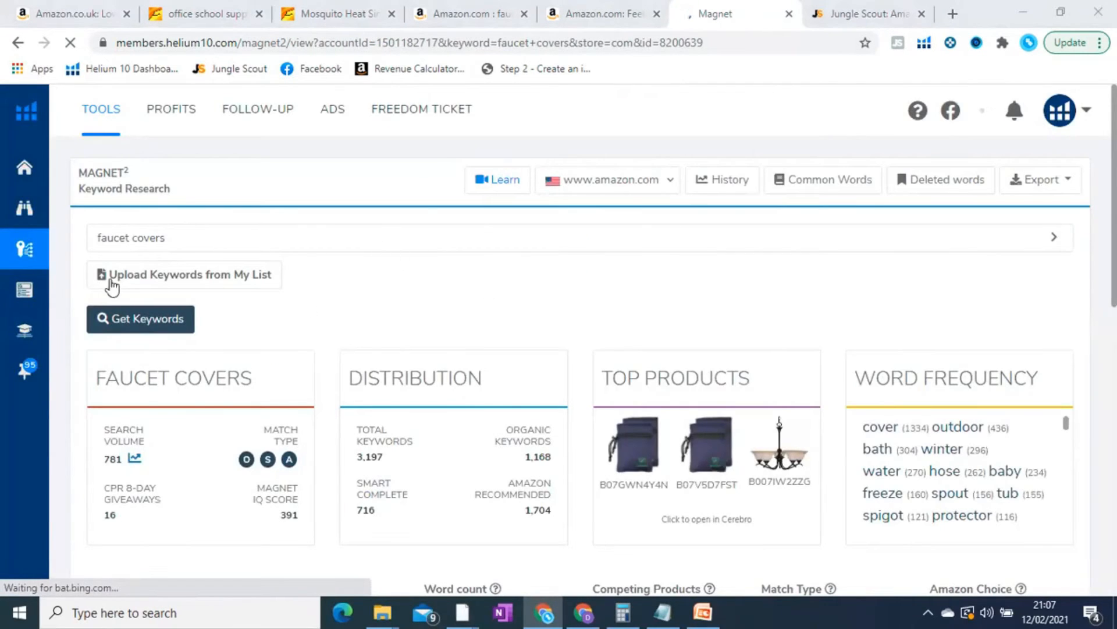
# Change the Magnet seed keyword to the singular "faucet cover" and get its keywords.
pyautogui.scroll(-1, 233, 238)
pyautogui.click(201, 151)
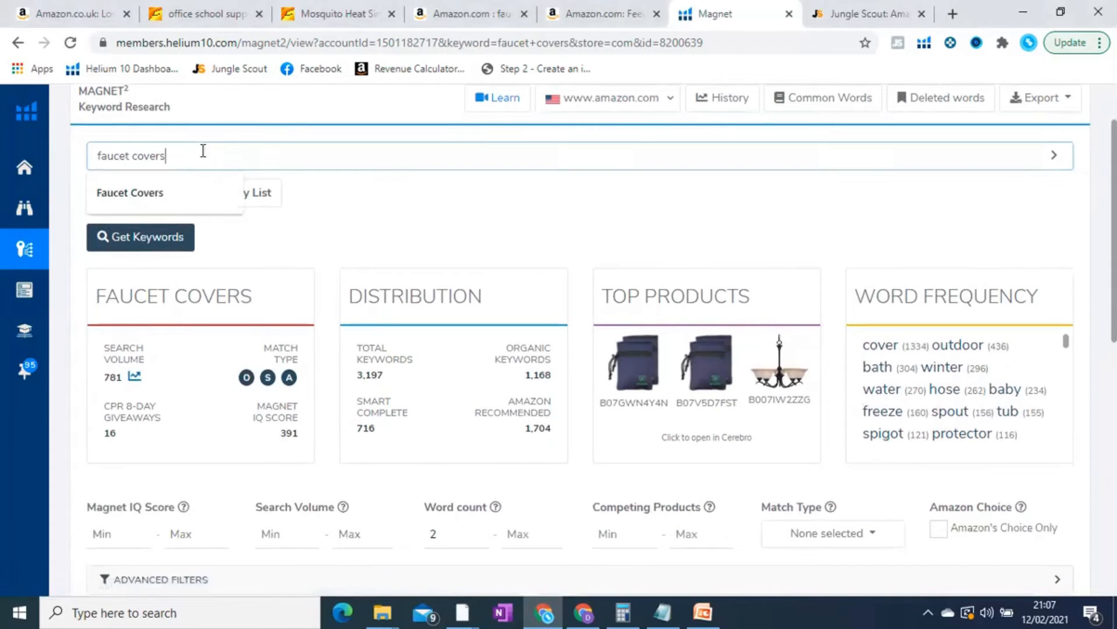
pyautogui.click(172, 236)
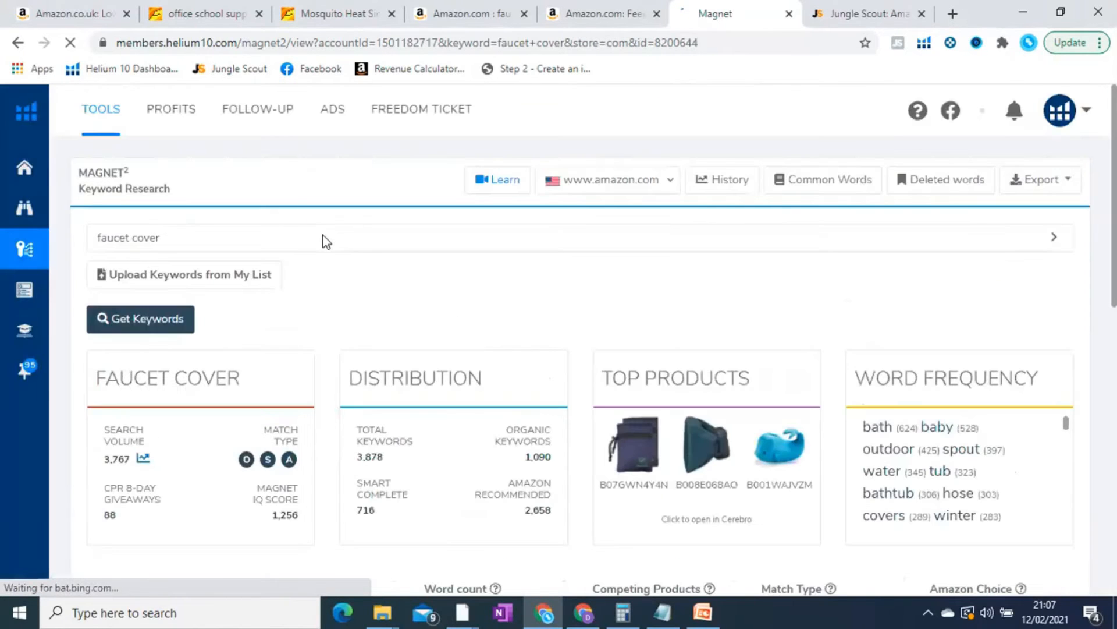
# Sort the Magnet keywords by search volume from high to low and filter them to the Smart Complete match type.
pyautogui.scroll(-4, 425, 278)
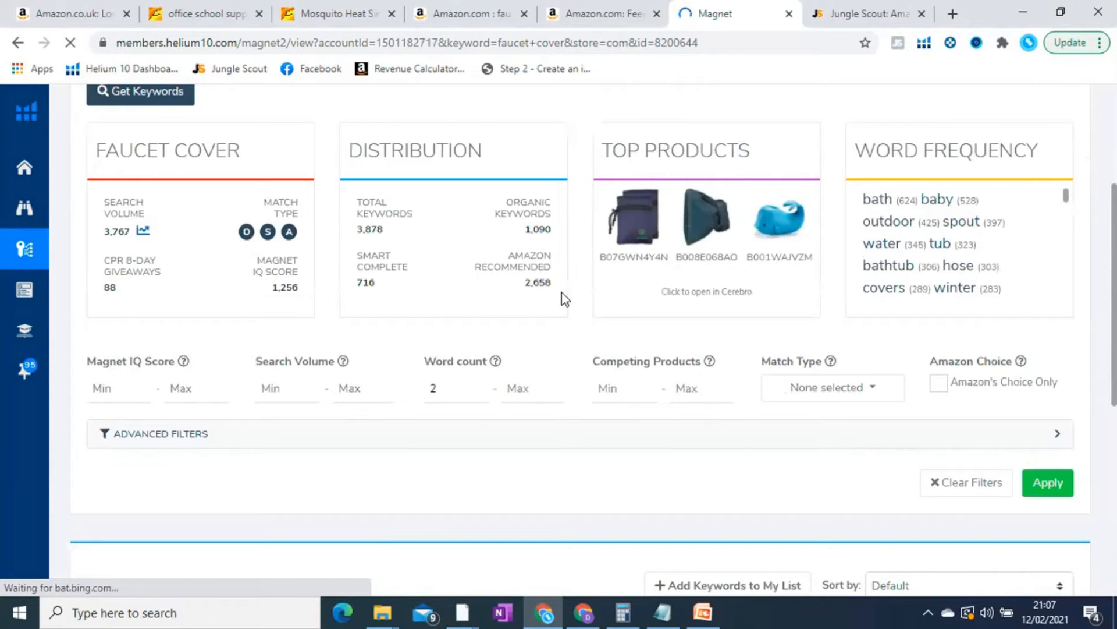
pyautogui.scroll(-6, 561, 293)
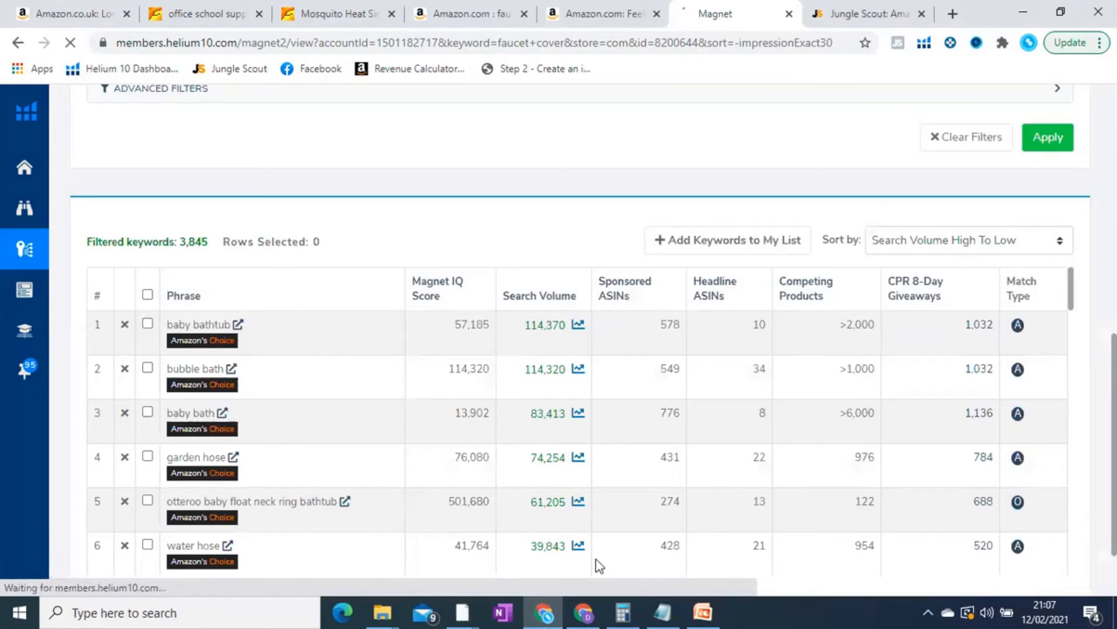
pyautogui.scroll(3, 473, 253)
pyautogui.click(877, 207)
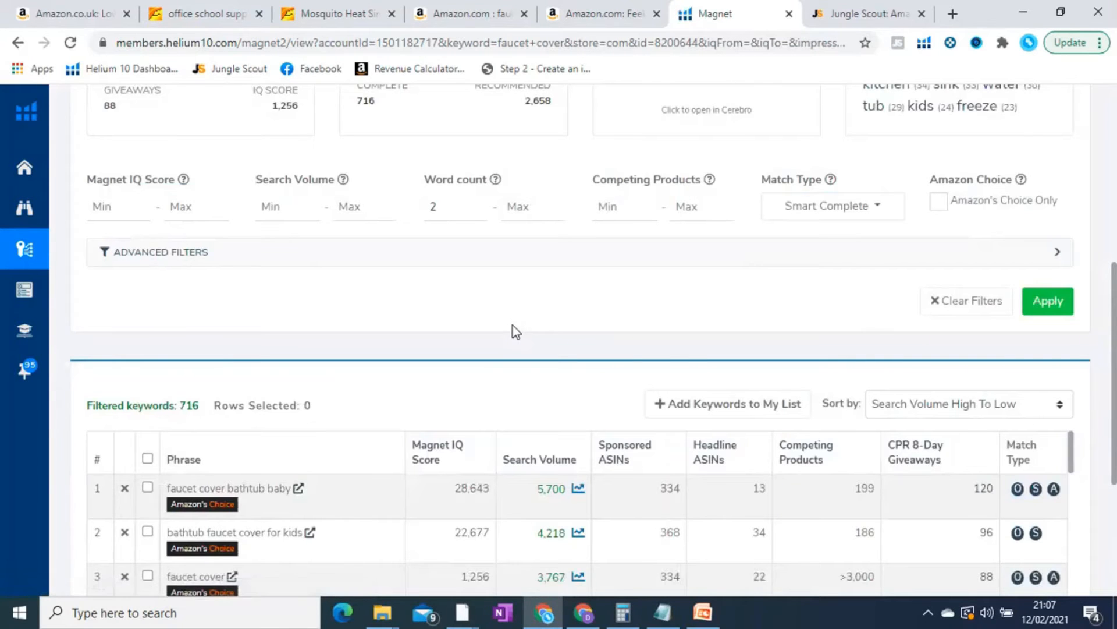
# Examine the filtered keyword list, comparing search volumes of "faucet cover", "faucet cover bathtub baby" and "bathtub faucet cover for kids".
pyautogui.scroll(5, 514, 331)
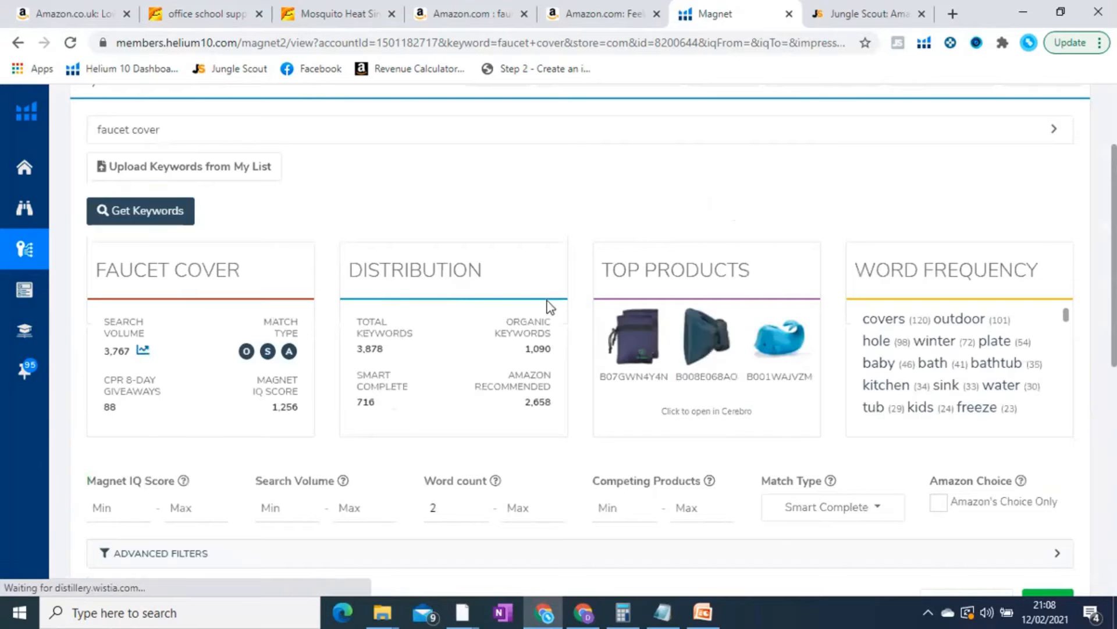
pyautogui.scroll(-6, 592, 369)
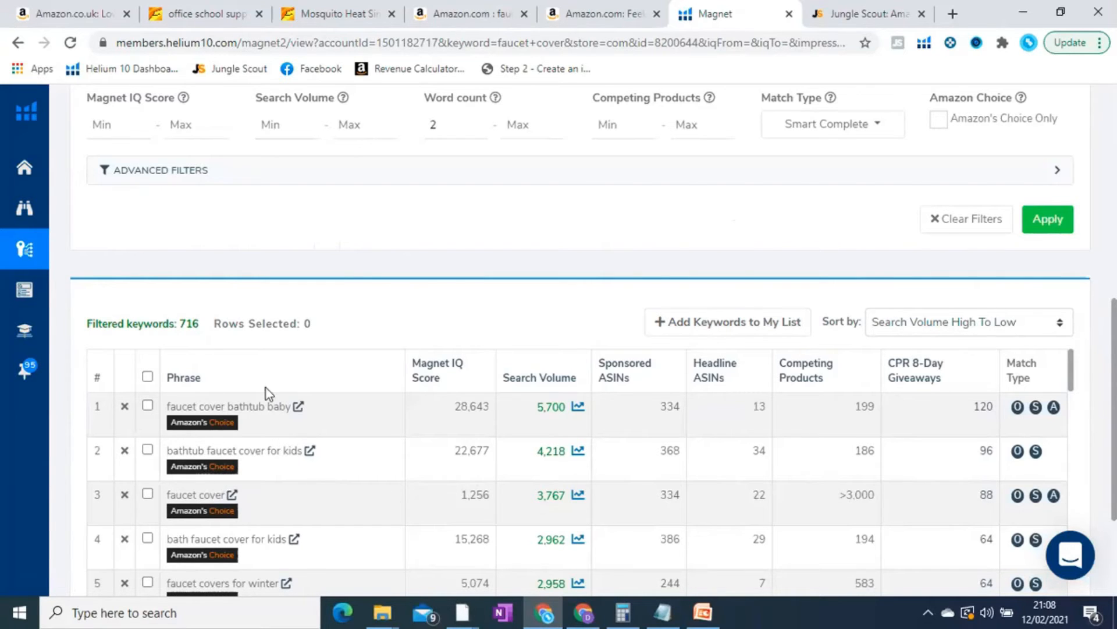
pyautogui.scroll(-1, 345, 457)
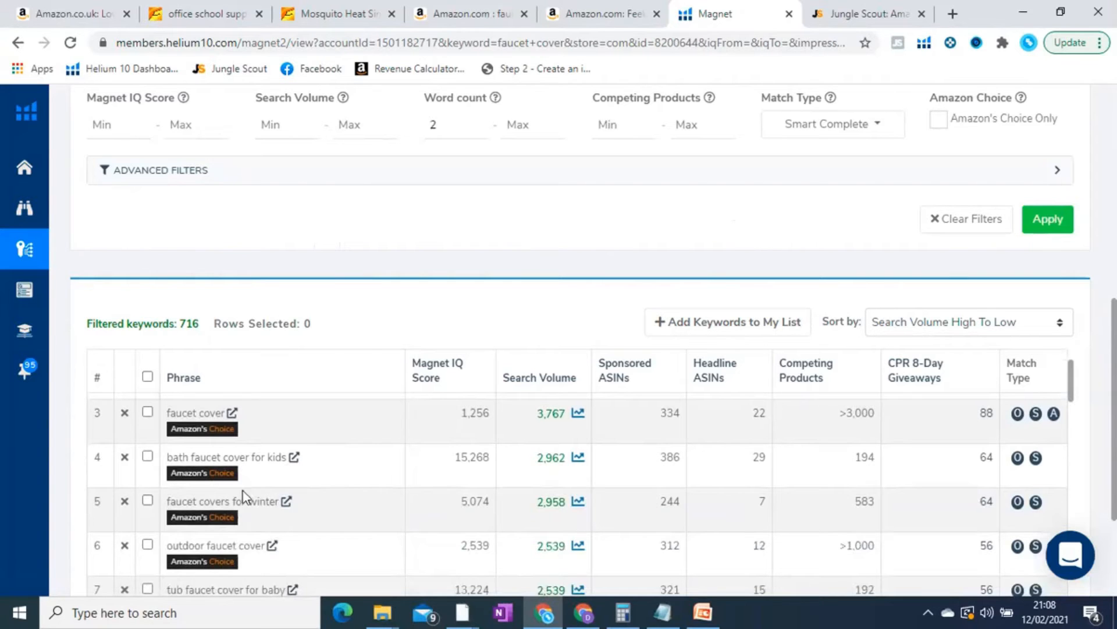
pyautogui.scroll(1, 561, 463)
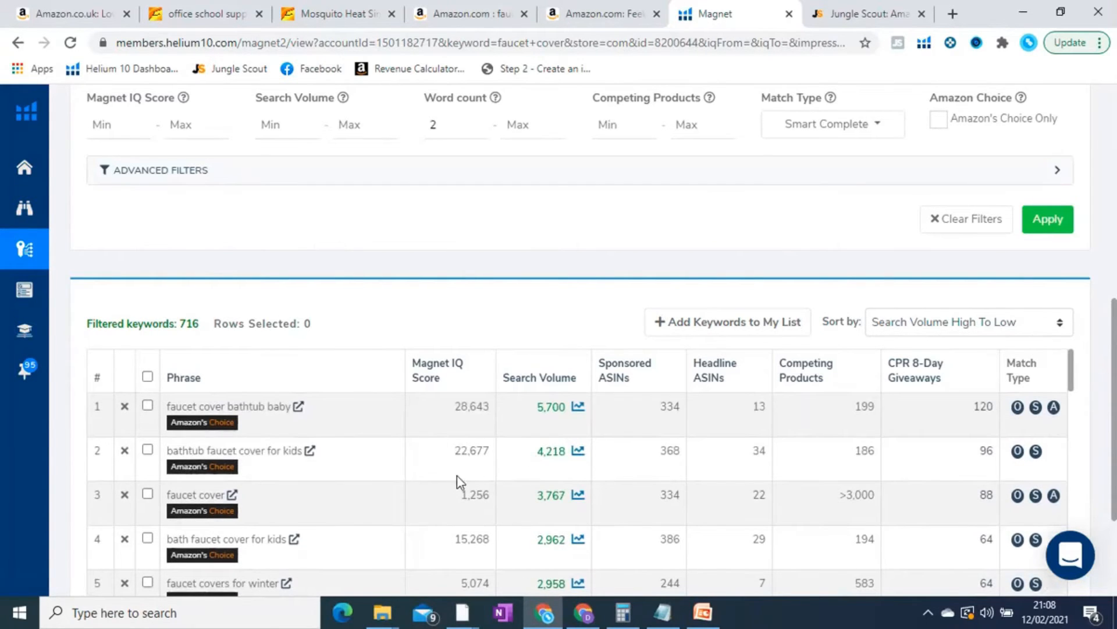
pyautogui.tripleClick(189, 494)
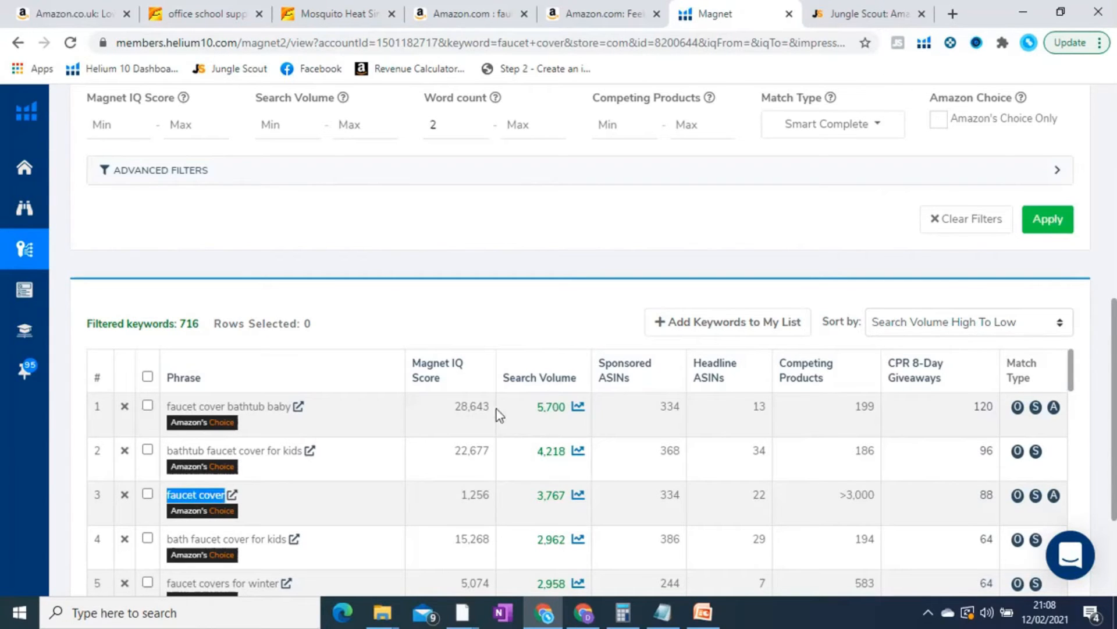
pyautogui.click(224, 405)
pyautogui.tripleClick(224, 406)
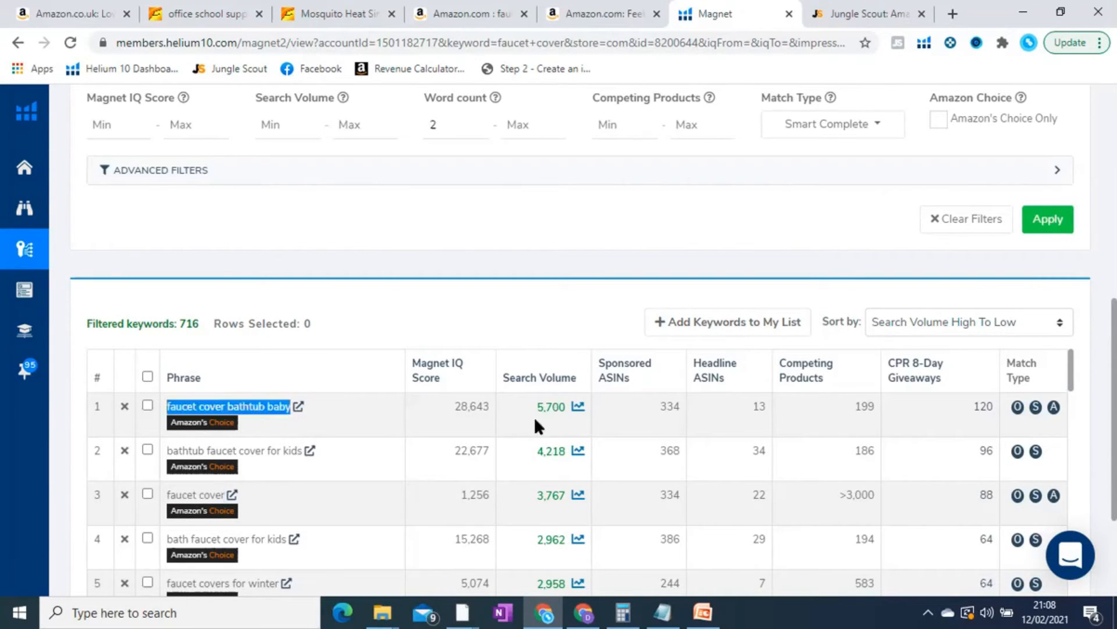
pyautogui.tripleClick(261, 450)
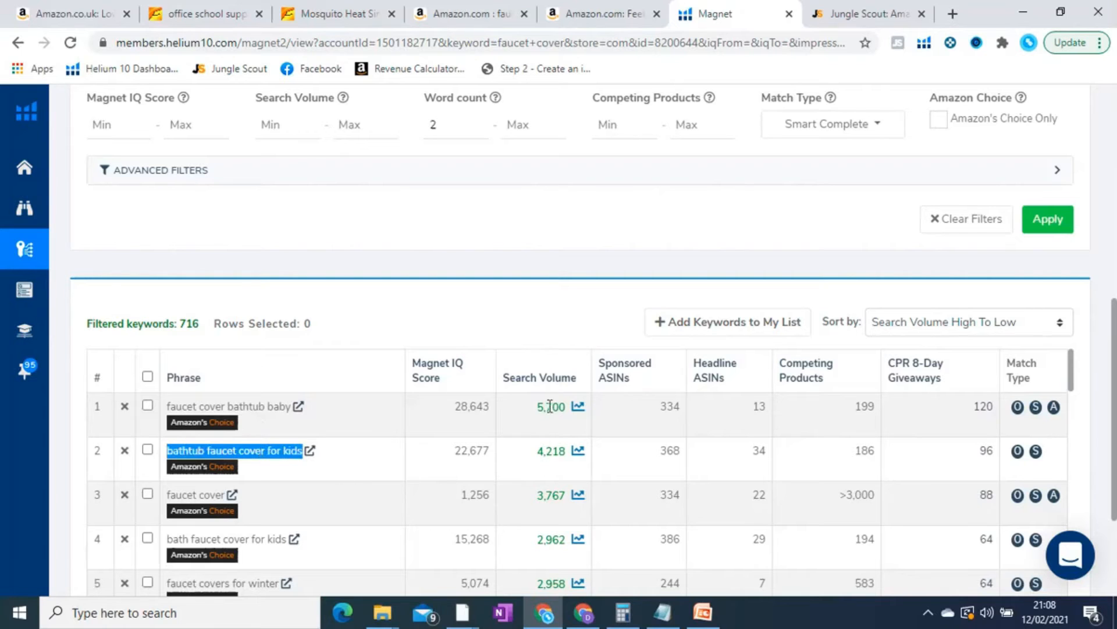
pyautogui.tripleClick(205, 404)
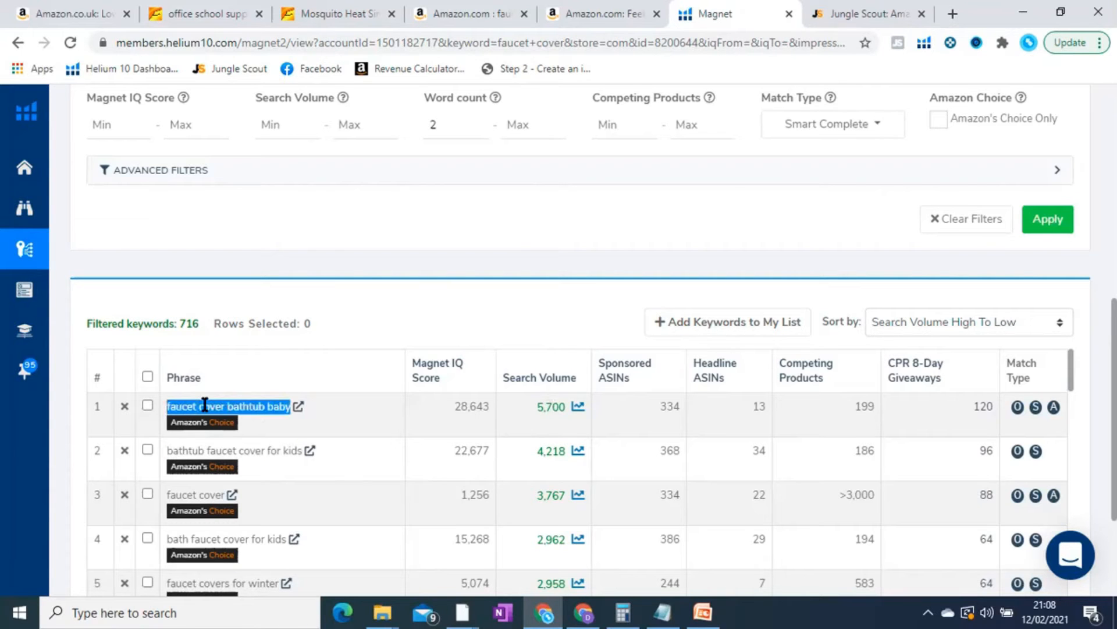
# Search Amazon for the suggested phrase "faucet cover bathtub baby" and look through the product results.
pyautogui.click(460, 14)
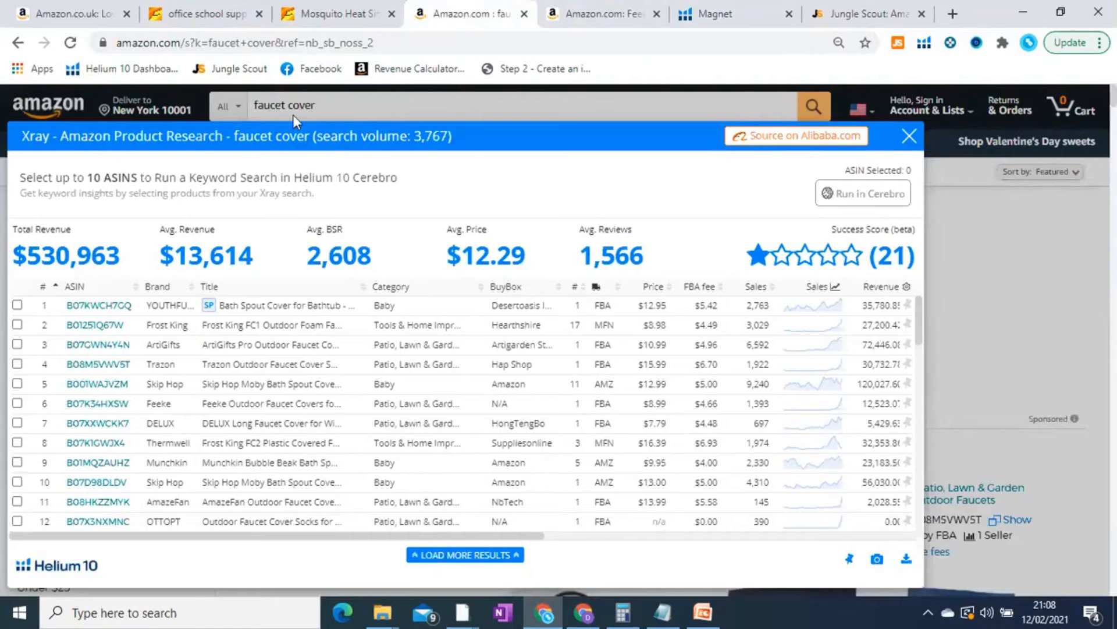
pyautogui.click(321, 105)
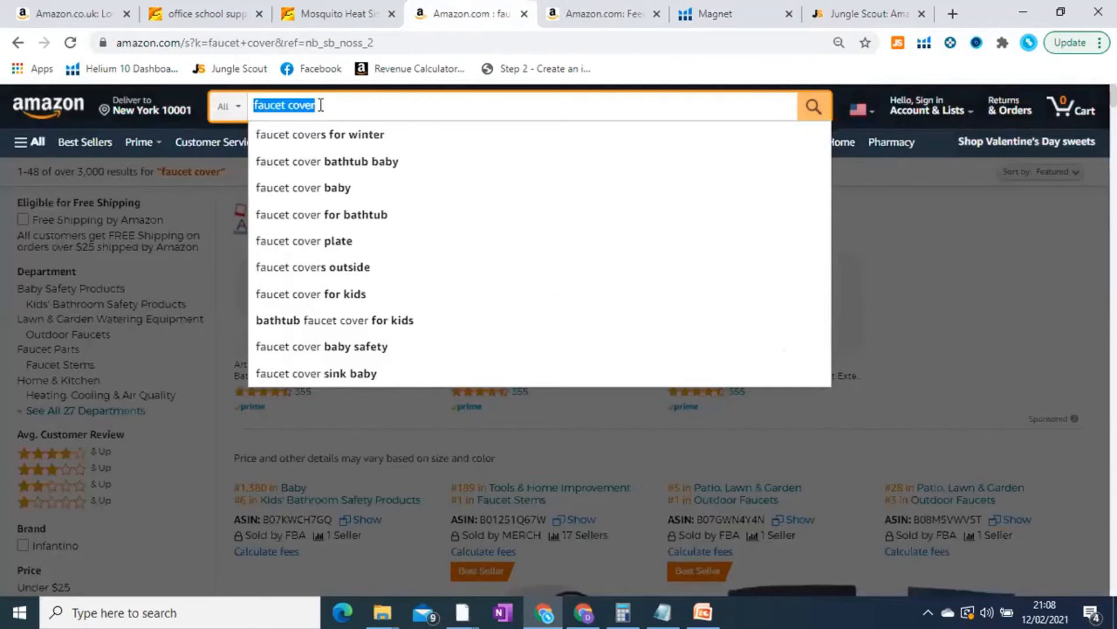
pyautogui.press('Down')
pyautogui.press('Down')
pyautogui.press('Return')
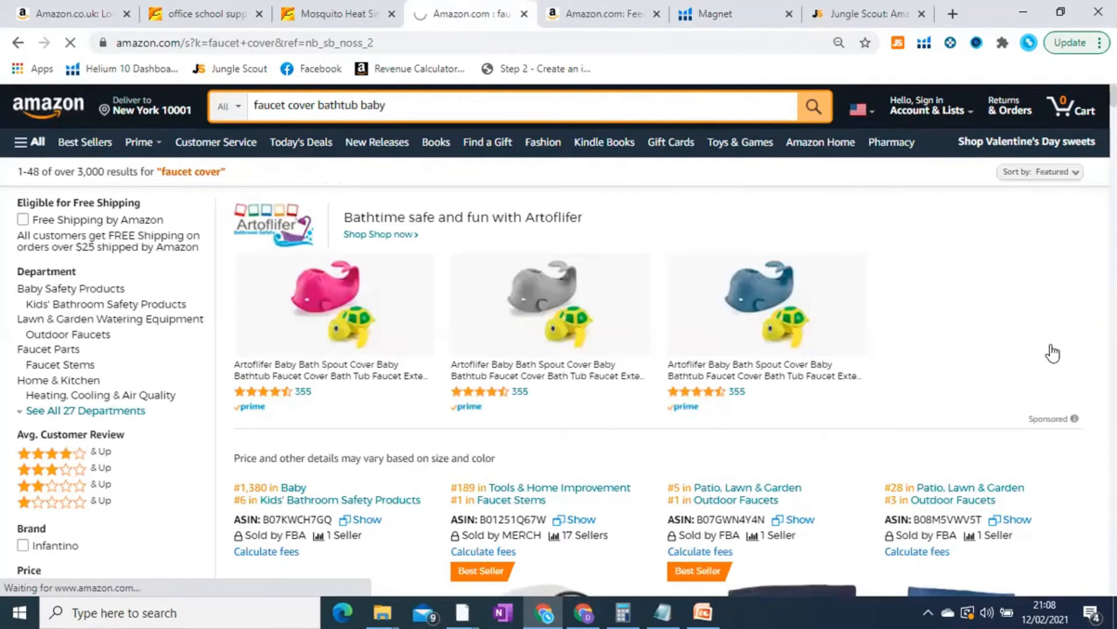
pyautogui.scroll(-7, 1054, 352)
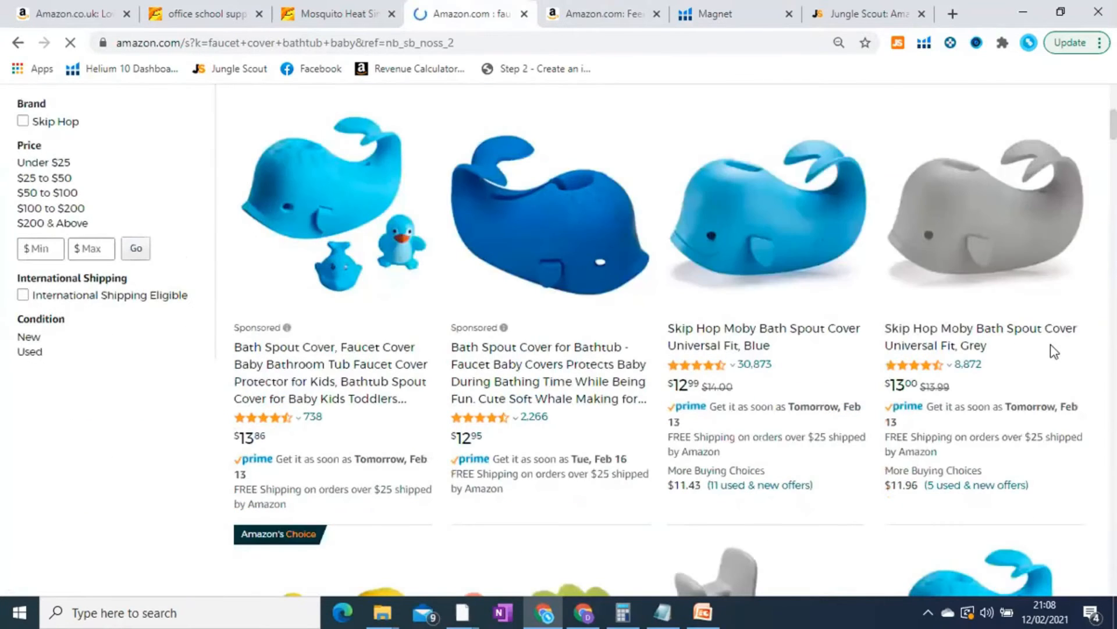
pyautogui.scroll(-4, 1054, 352)
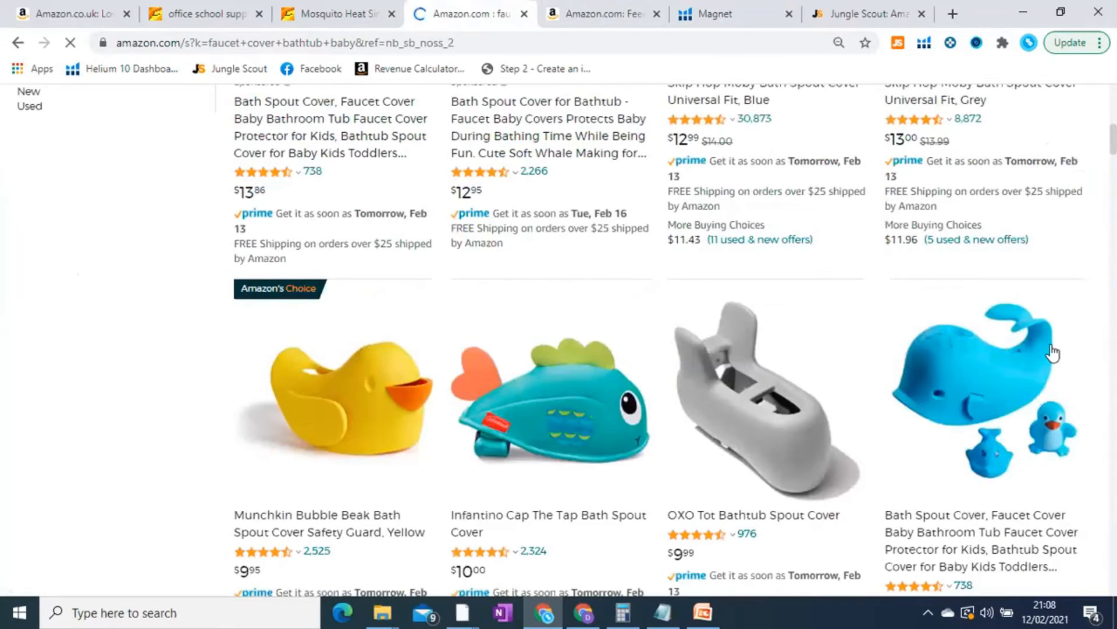
pyautogui.scroll(-5, 1055, 352)
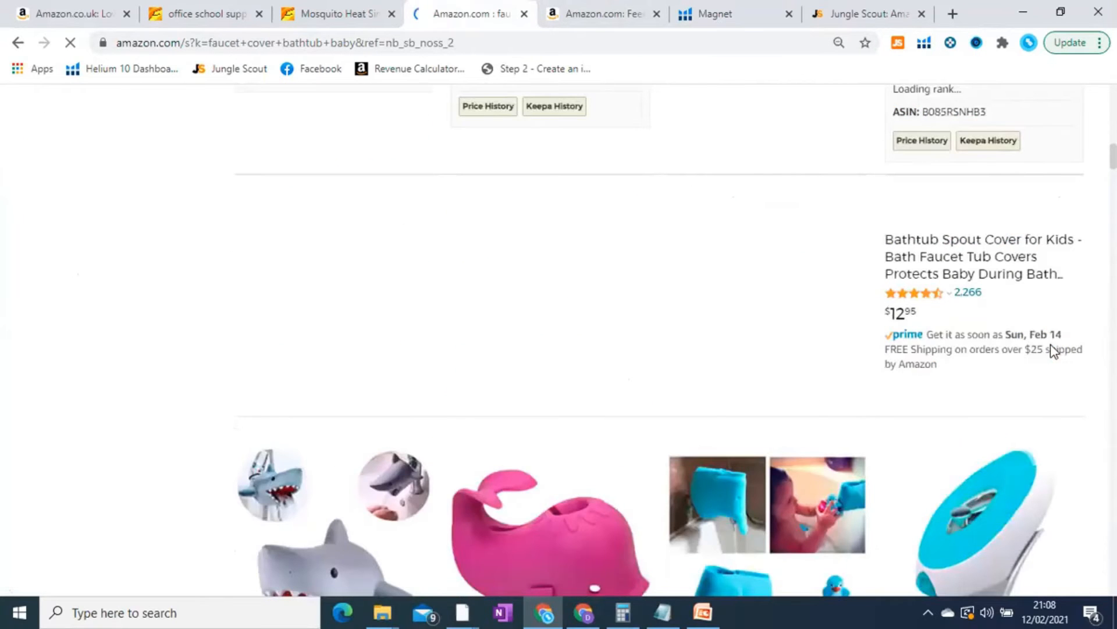
pyautogui.scroll(-2, 1054, 352)
pyautogui.scroll(-12, 1054, 352)
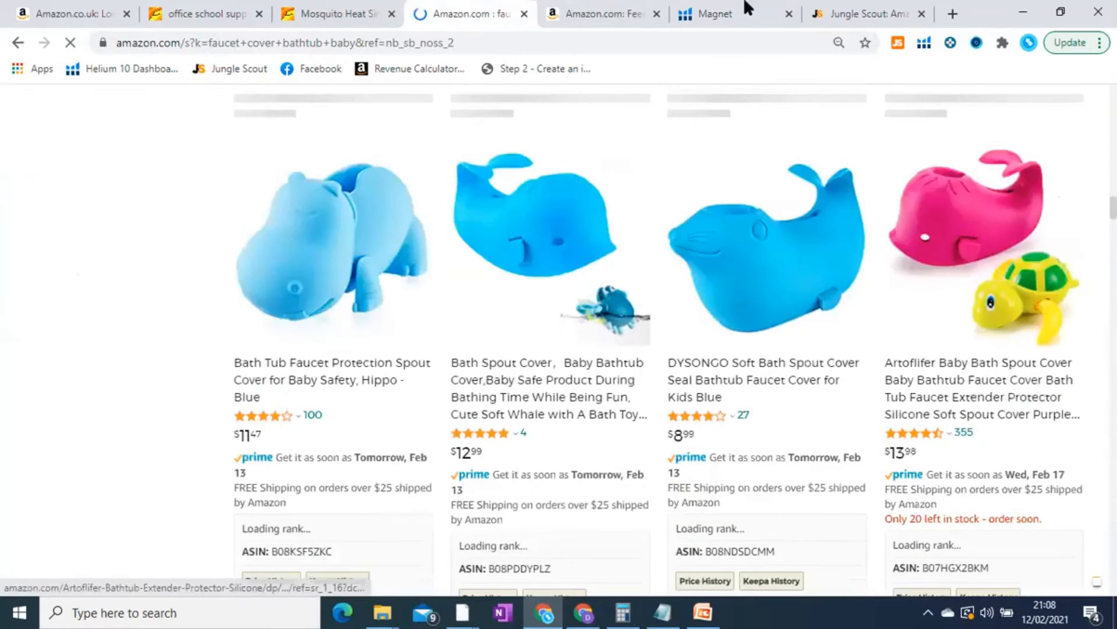
# Return to the Magnet keyword list and check the search volumes of "faucet covers for winter" and "outdoor faucet cover".
pyautogui.click(715, 13)
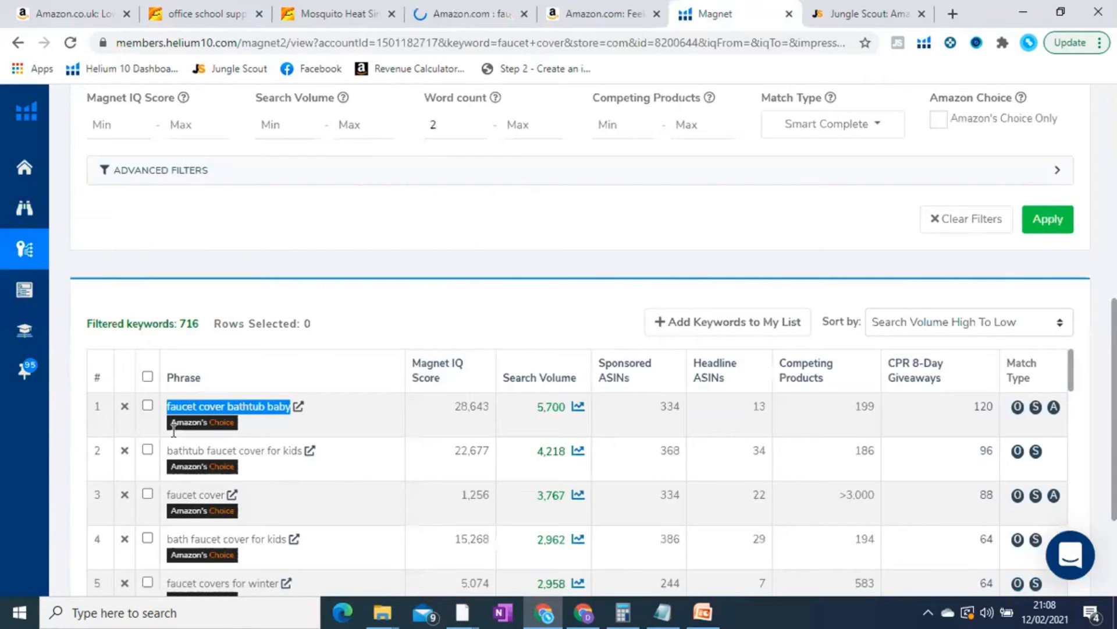
pyautogui.scroll(-1, 180, 431)
pyautogui.tripleClick(196, 413)
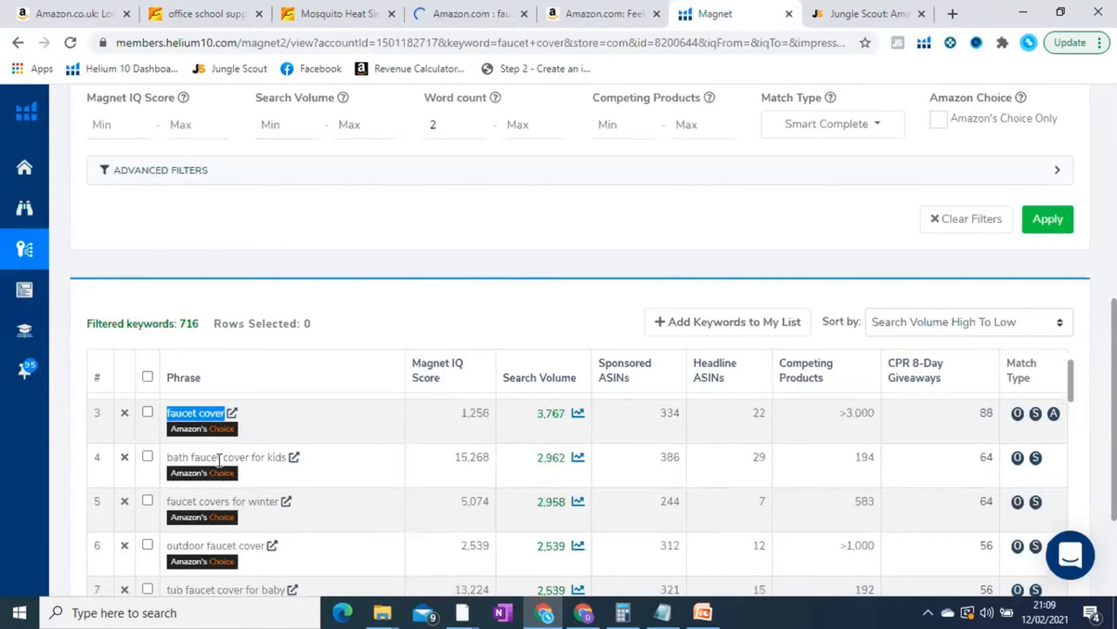
pyautogui.tripleClick(213, 500)
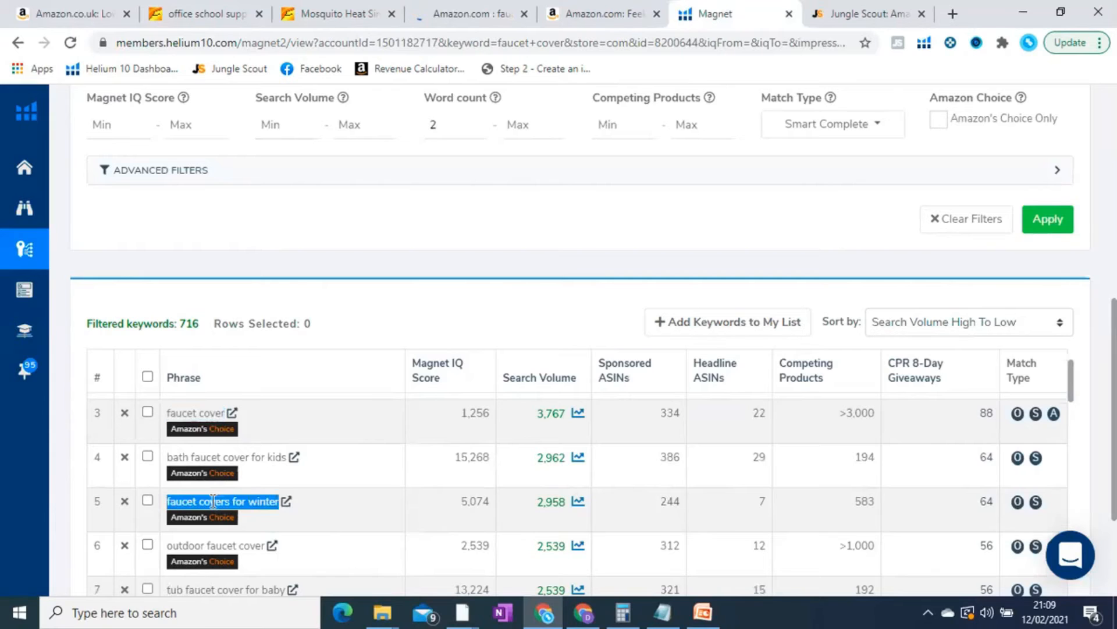
pyautogui.doubleClick(550, 501)
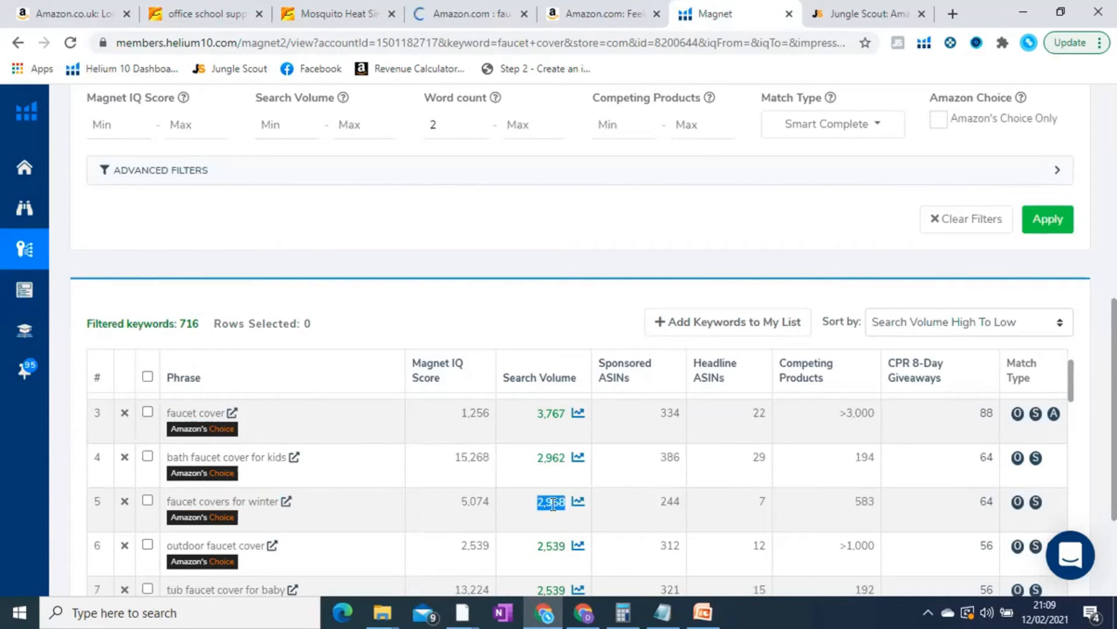
pyautogui.tripleClick(199, 546)
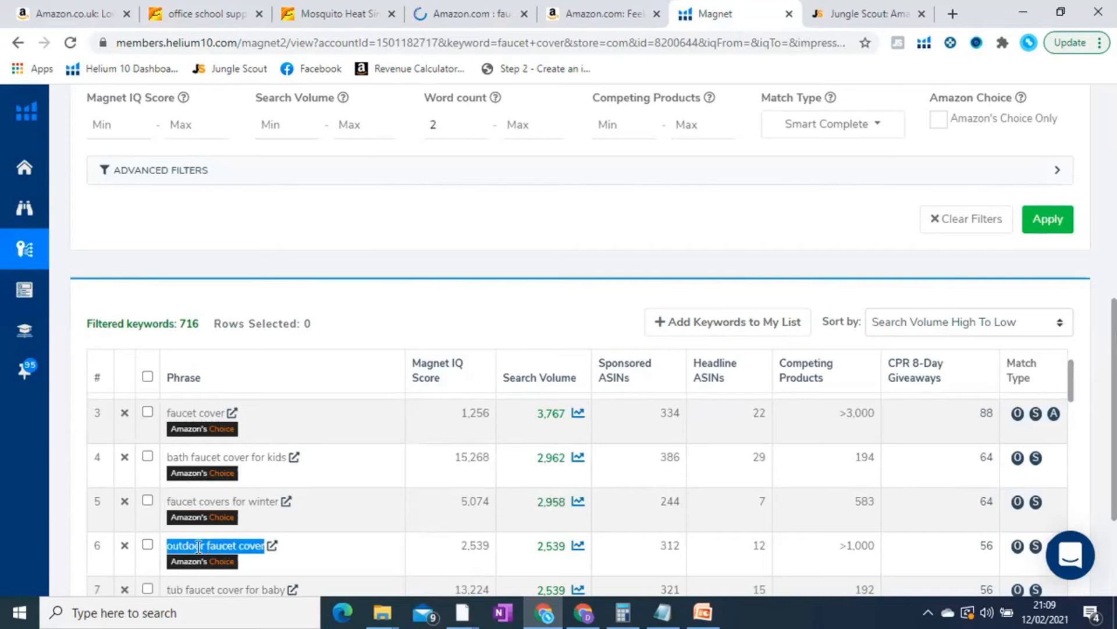
pyautogui.doubleClick(560, 544)
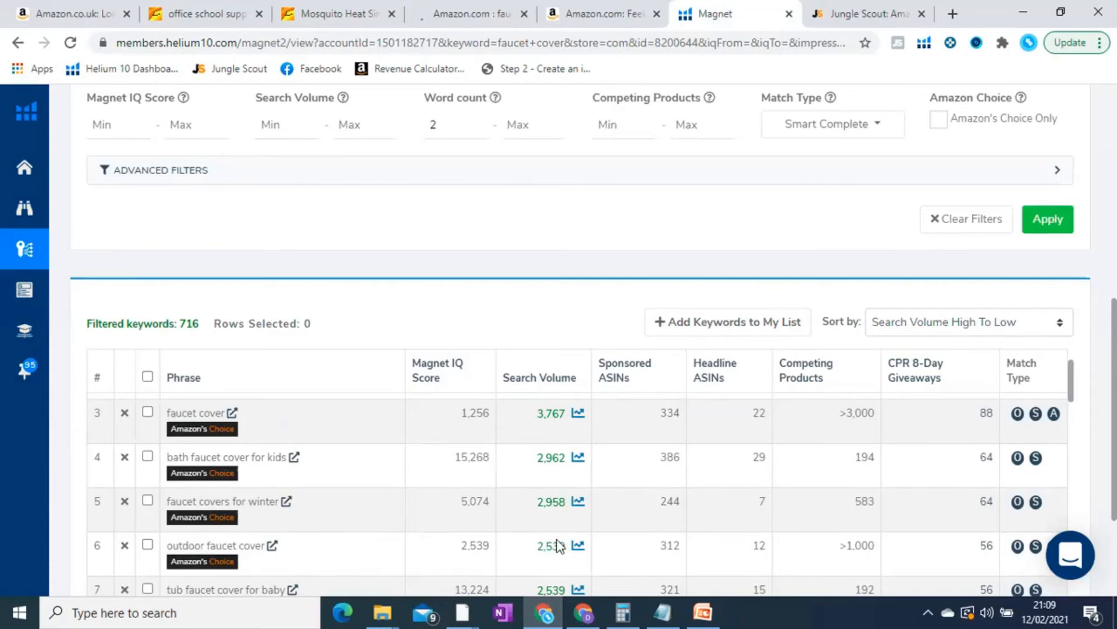
pyautogui.doubleClick(559, 544)
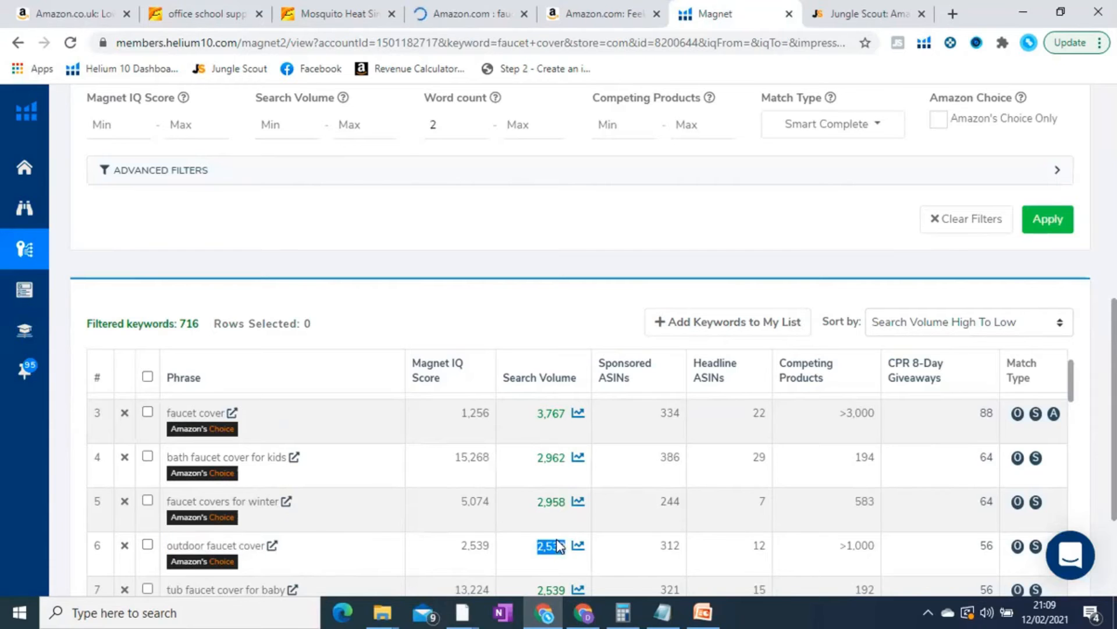
# Search Amazon for the phrase "outdoor faucet cover" taken from the Magnet keyword list.
pyautogui.tripleClick(211, 544)
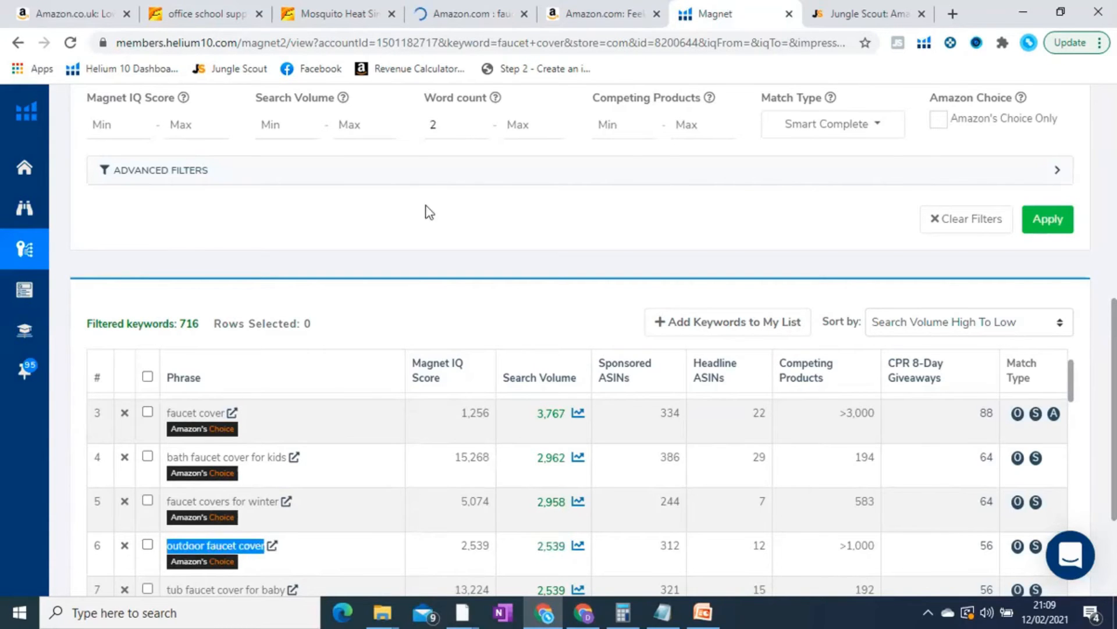
pyautogui.hotkey('ctrl', '4')
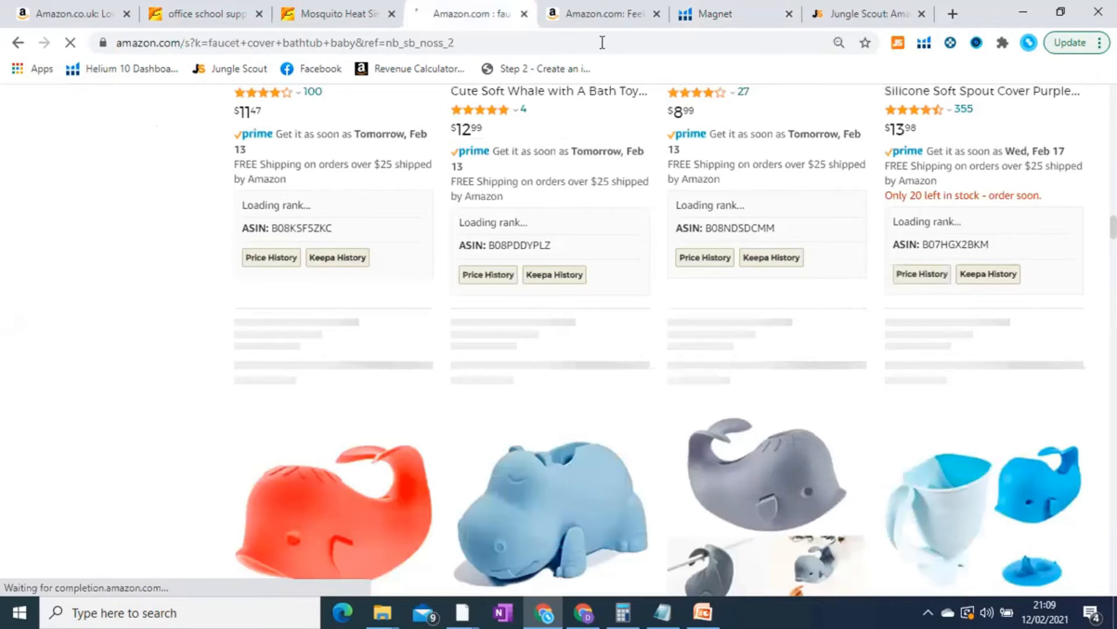
pyautogui.scroll(15, 600, 362)
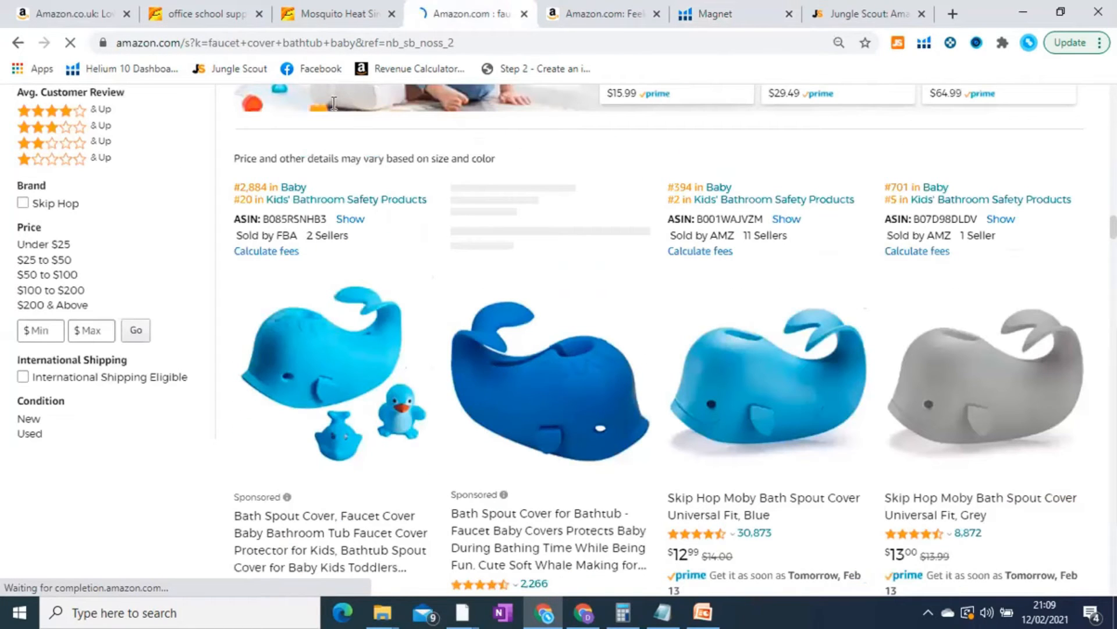
pyautogui.scroll(5, 326, 105)
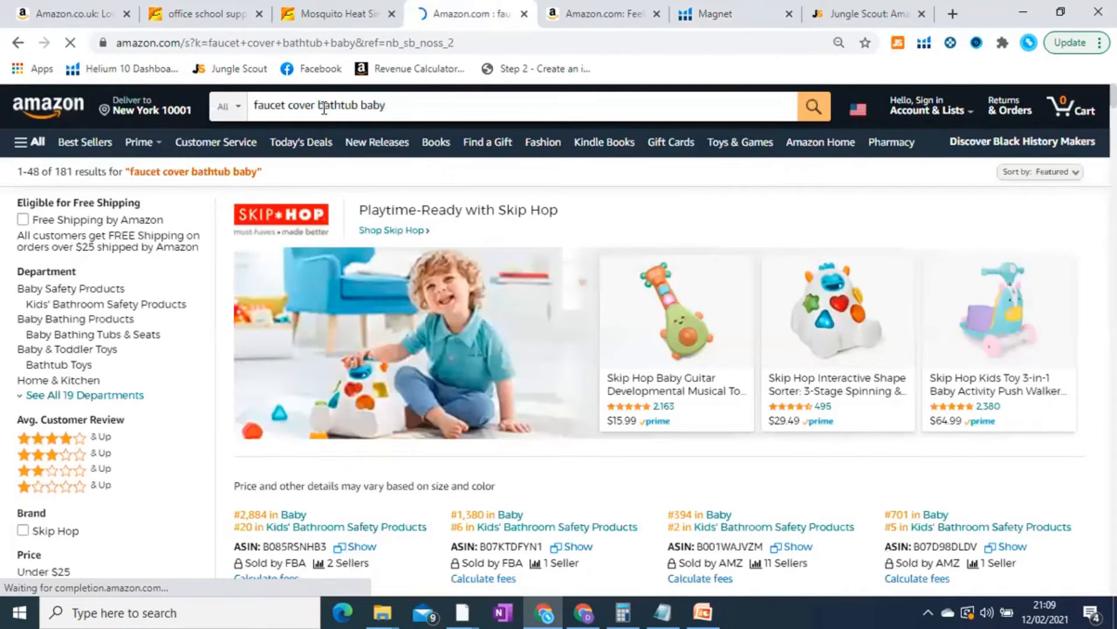
pyautogui.tripleClick(324, 108)
pyautogui.write('outdoor faucet cover')
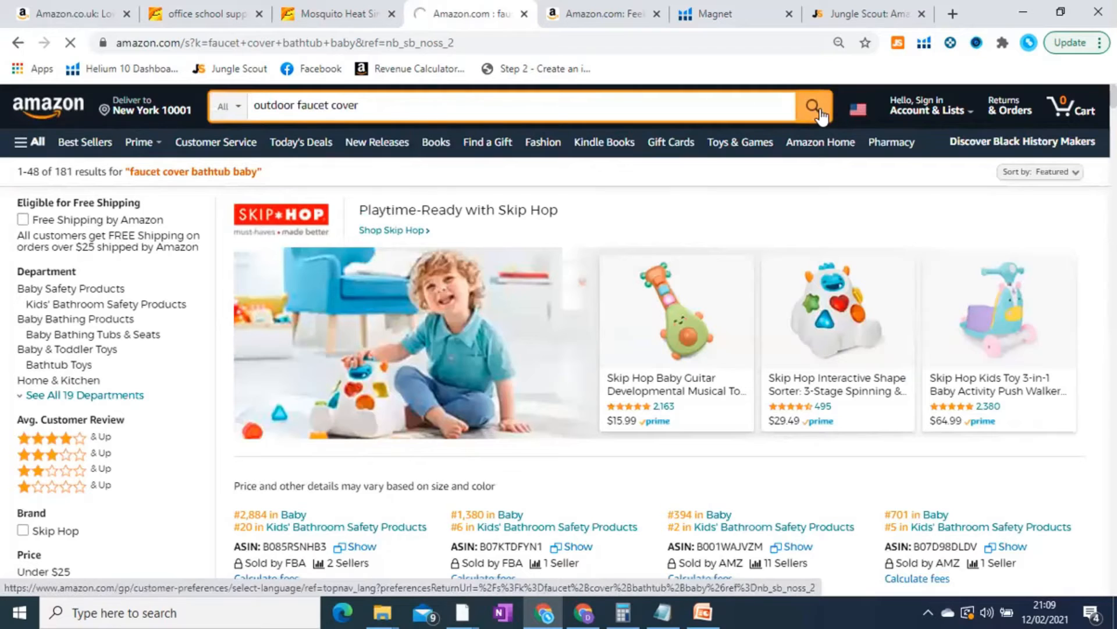
pyautogui.click(815, 107)
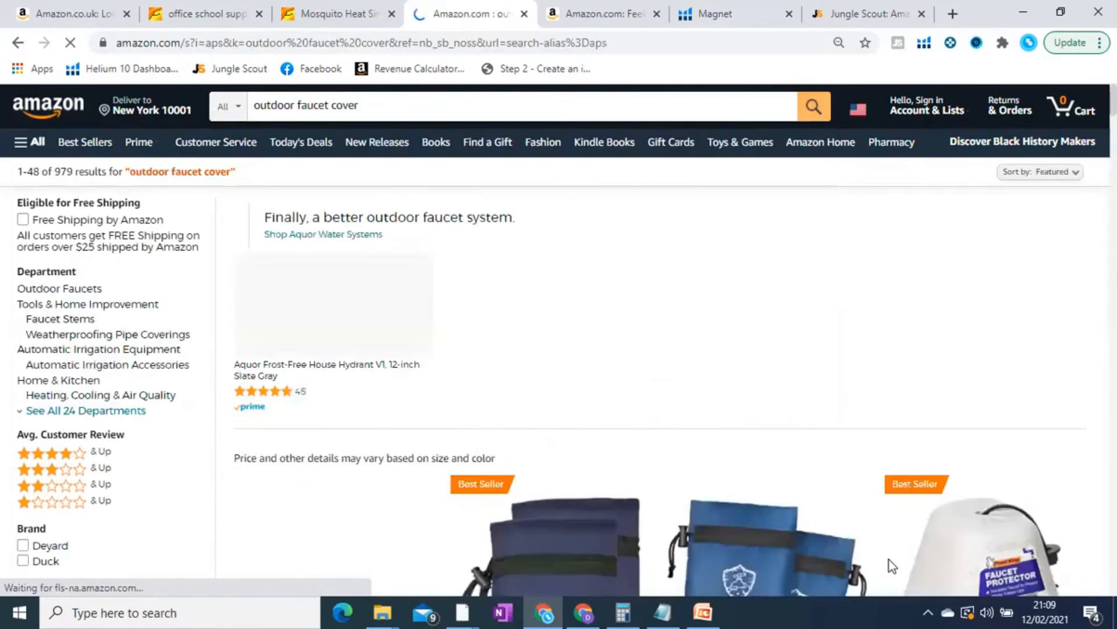
# Look through the Amazon product results for "outdoor faucet cover" to see which kinds of covers are offered.
pyautogui.scroll(-1, 480, 379)
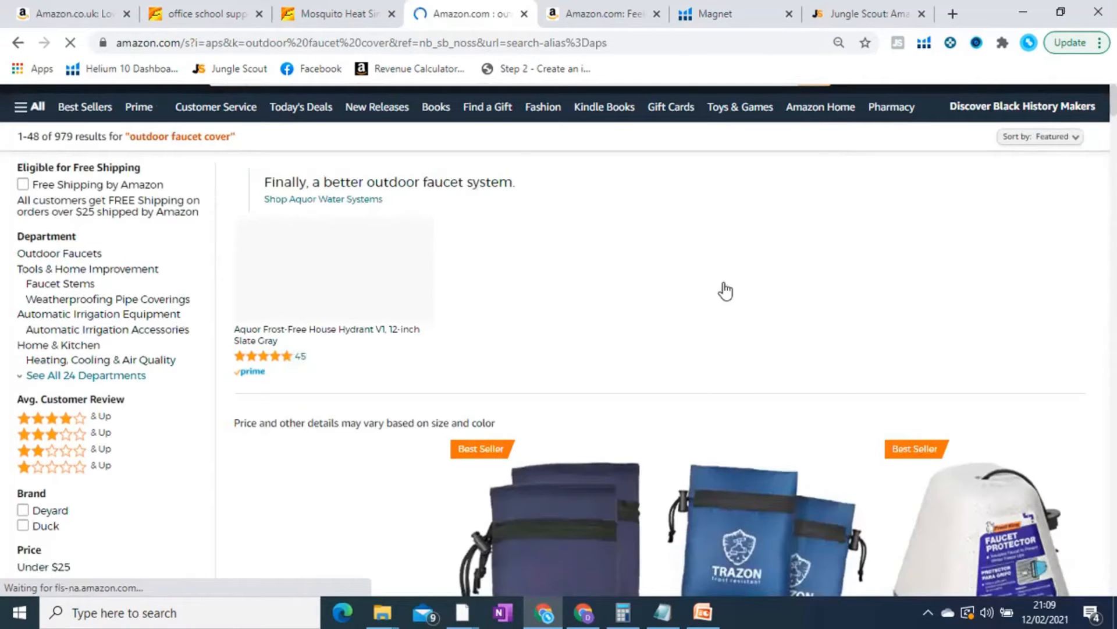
pyautogui.scroll(-5, 706, 349)
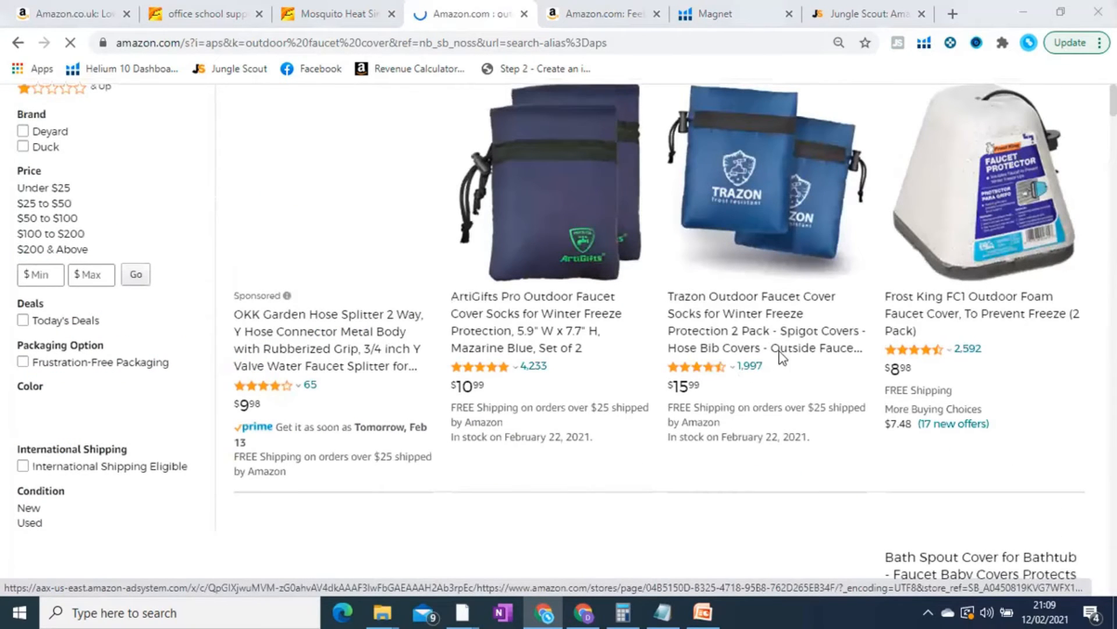
pyautogui.scroll(-5, 782, 356)
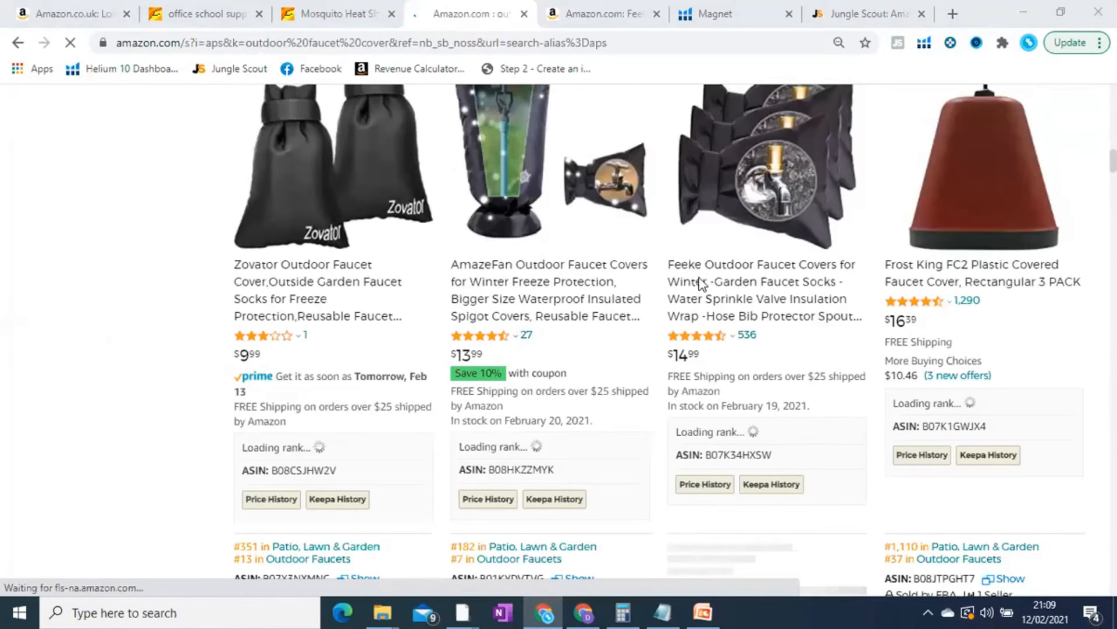
pyautogui.scroll(-5, 700, 284)
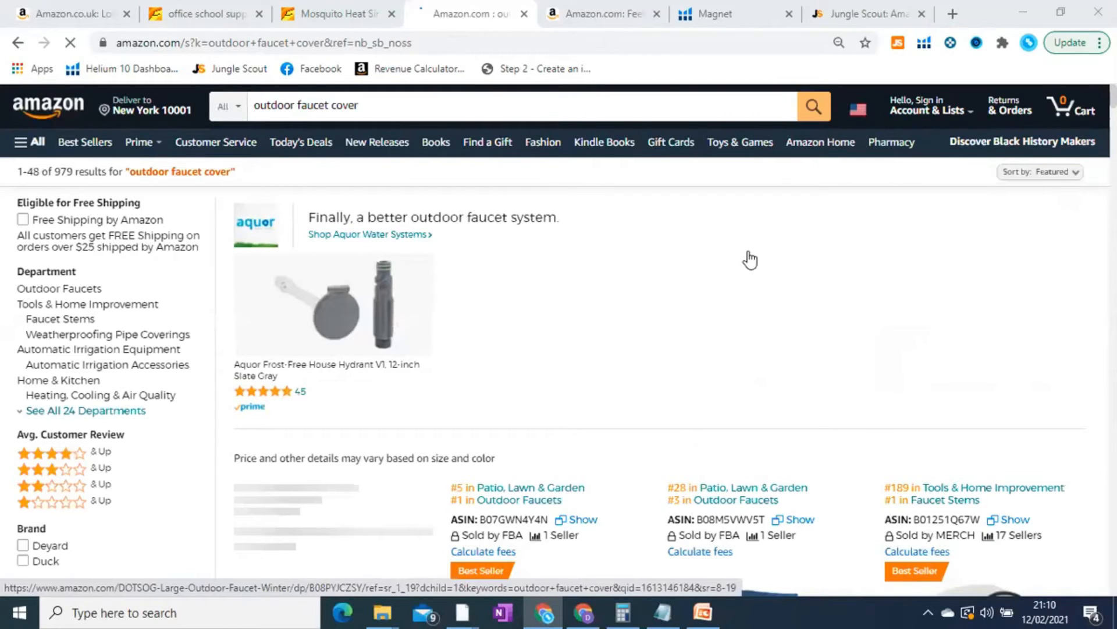
pyautogui.scroll(-7, 543, 275)
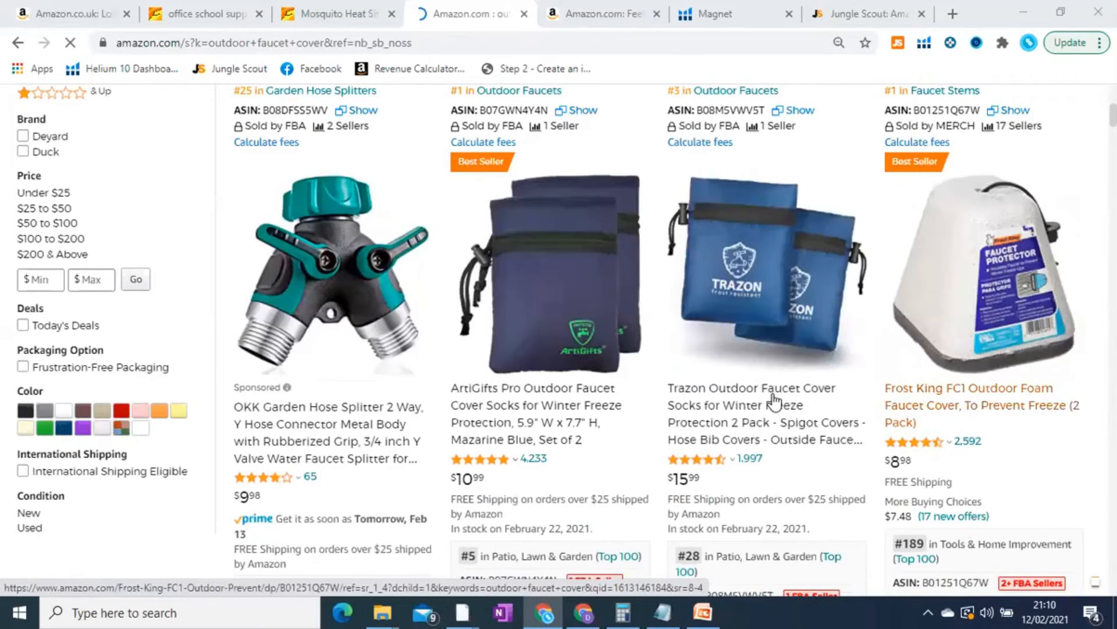
pyautogui.scroll(-10, 774, 399)
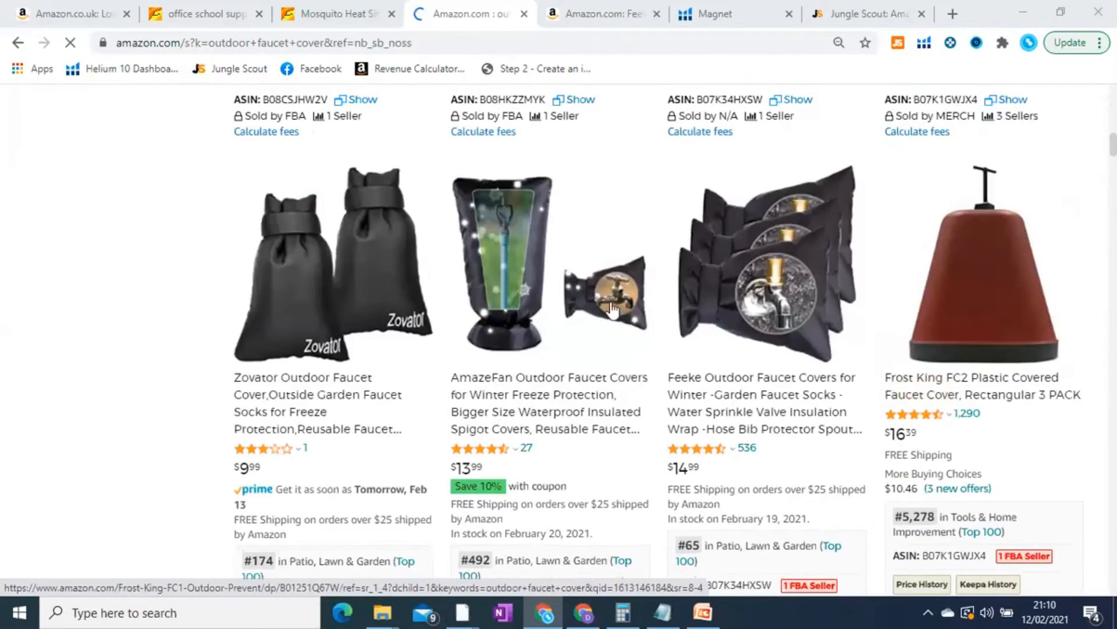
# Run the Helium 10 Xray product research on the "outdoor faucet cover" results page.
pyautogui.moveTo(1042, 276)
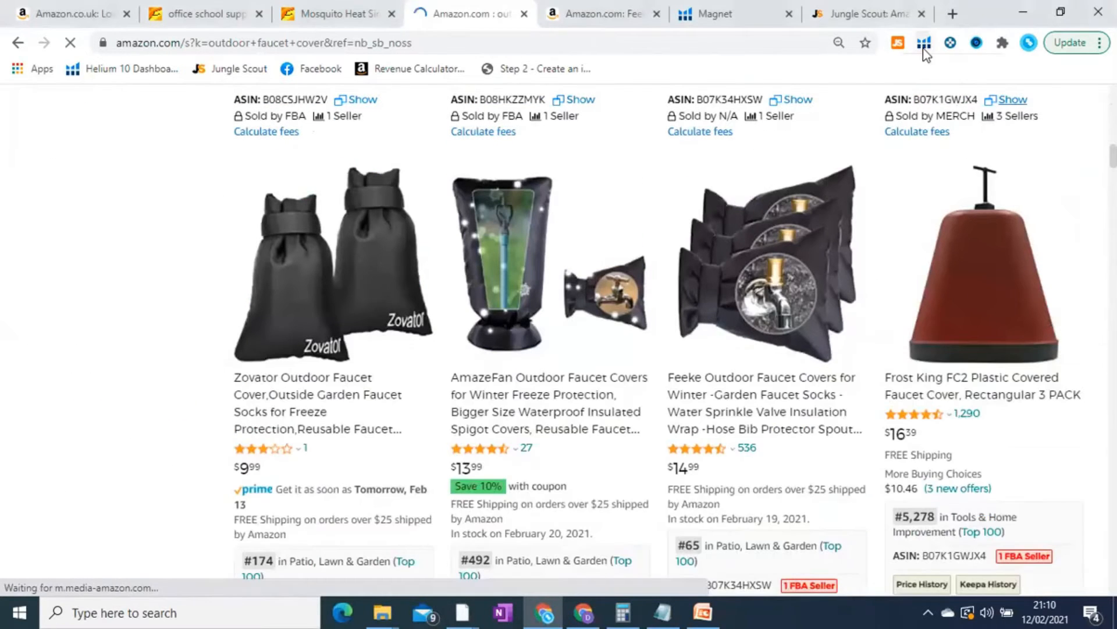
pyautogui.click(924, 45)
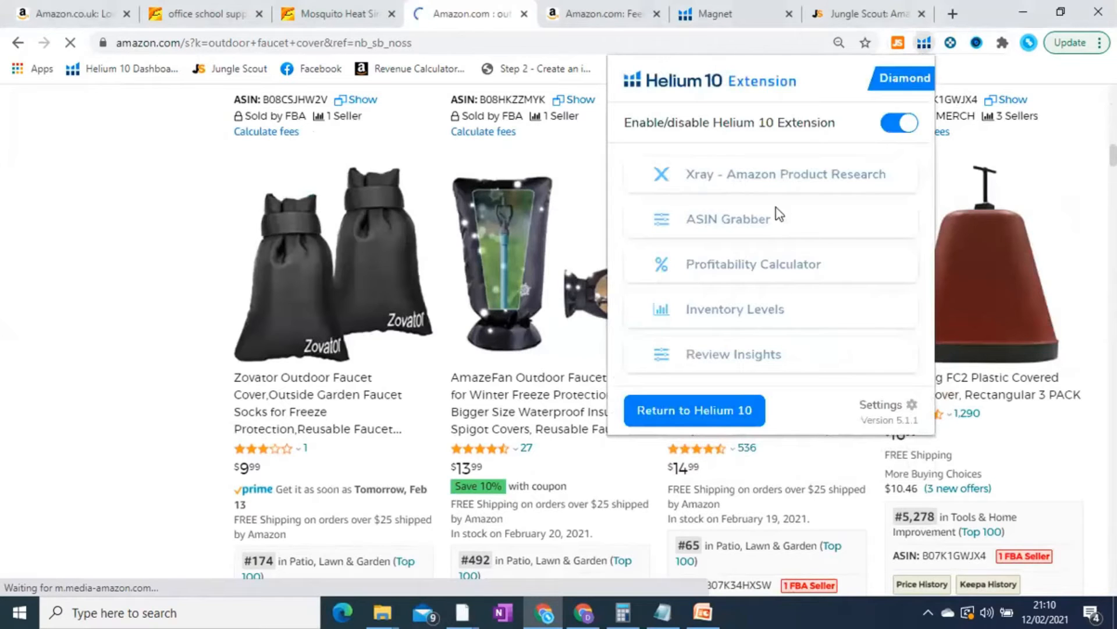
pyautogui.click(786, 177)
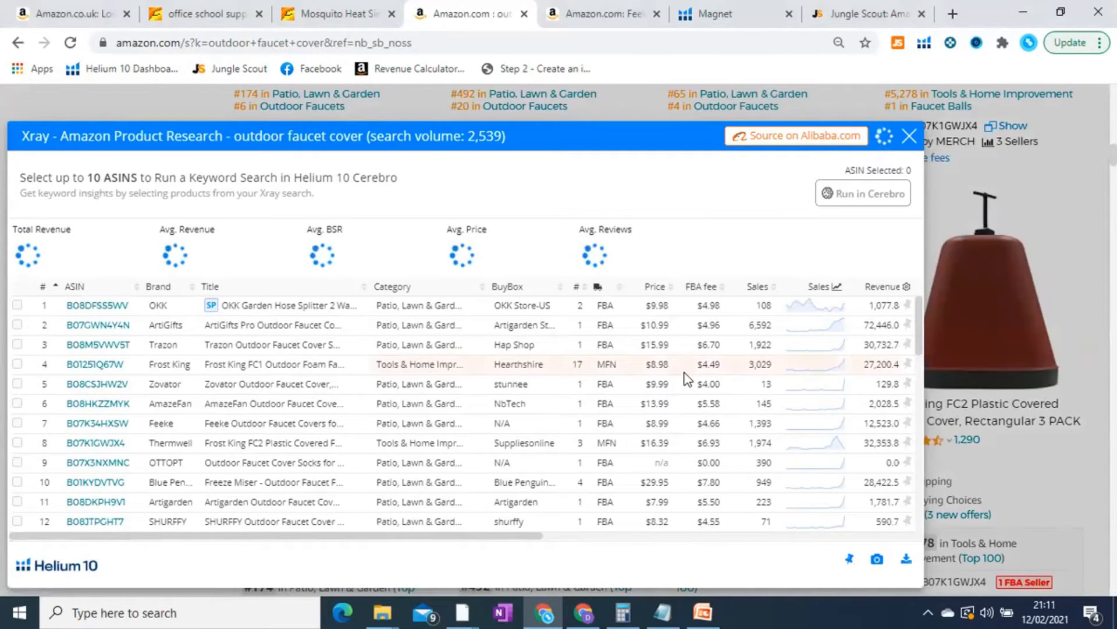
pyautogui.click(545, 611)
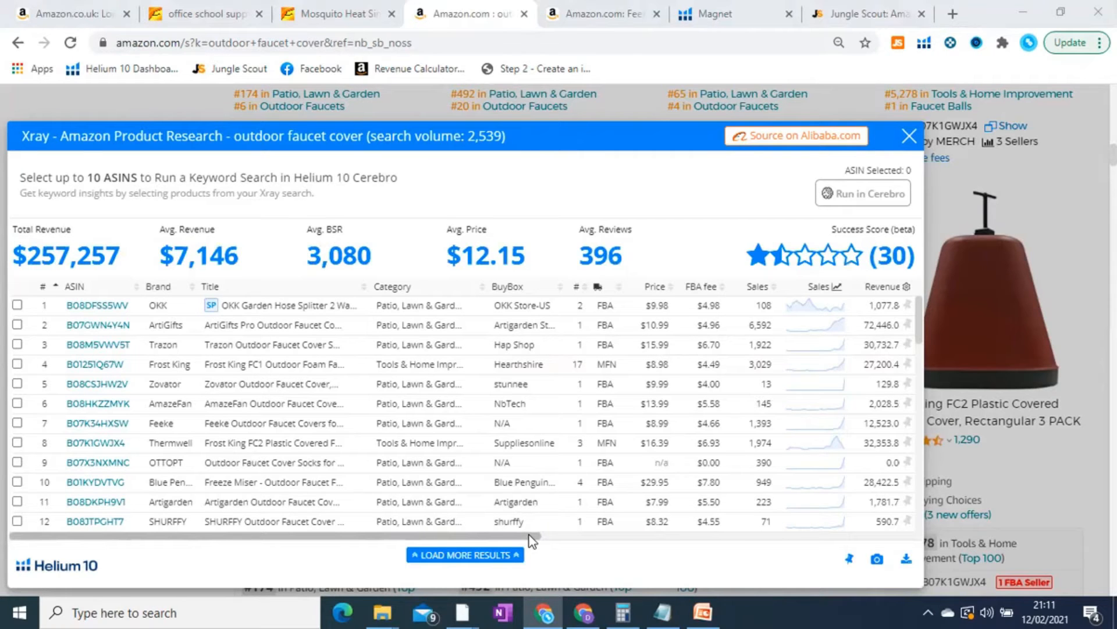
# Examine the Xray table's price, sales, revenue and review columns, checking the ArtiGifts cover's sales, and close Xray.
pyautogui.moveTo(529, 536); pyautogui.dragTo(653, 535)
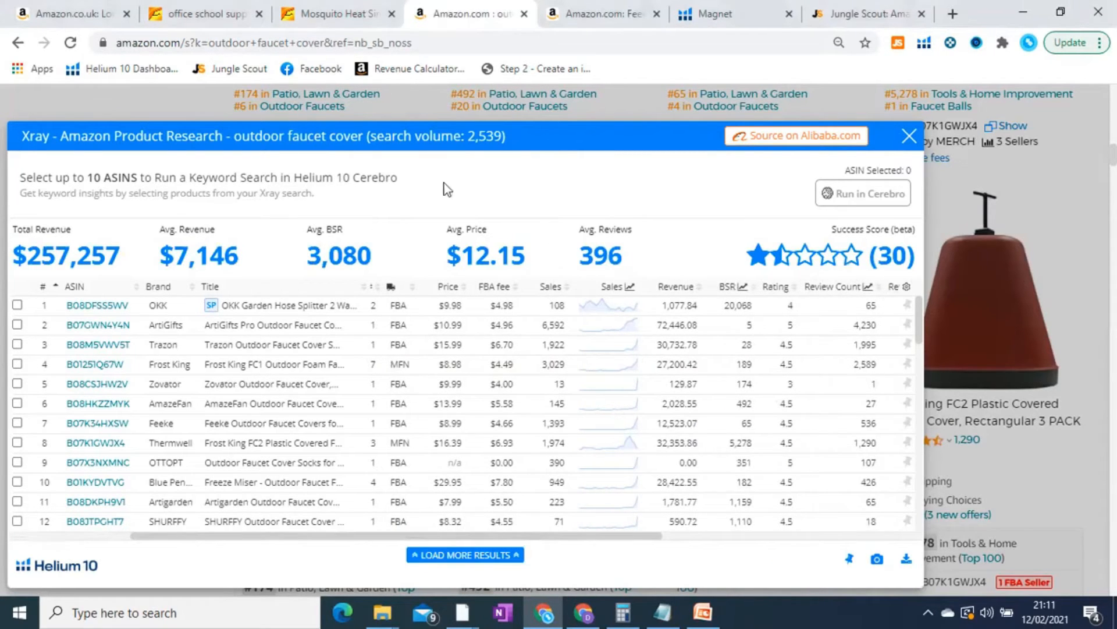
pyautogui.moveTo(662, 539); pyautogui.dragTo(645, 540)
pyautogui.hscroll(2, 680, 542)
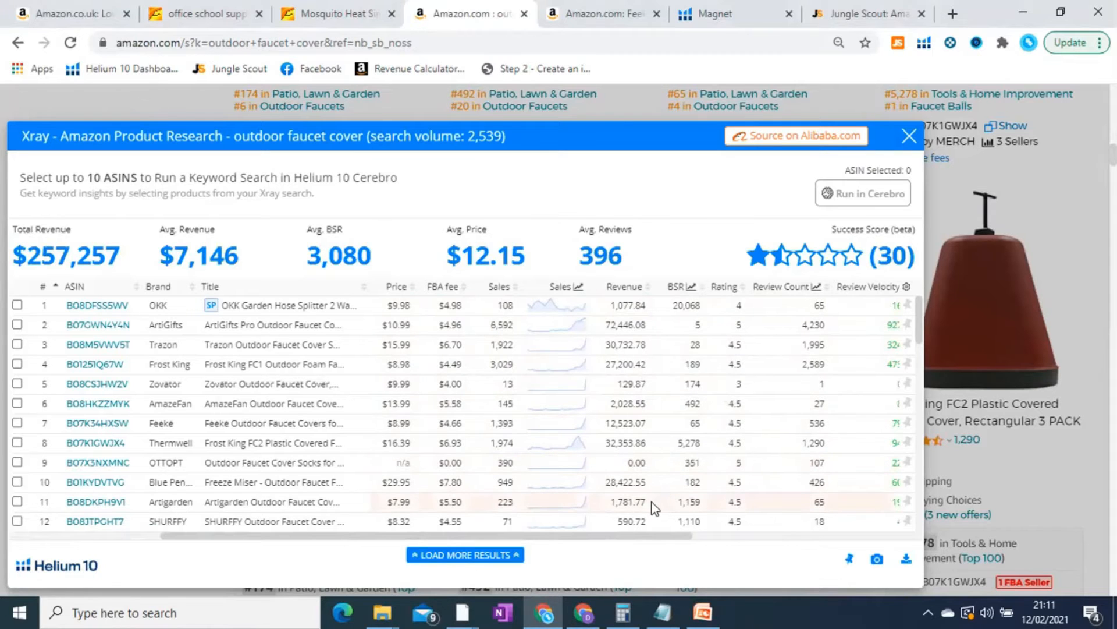
pyautogui.moveTo(653, 534); pyautogui.dragTo(564, 533)
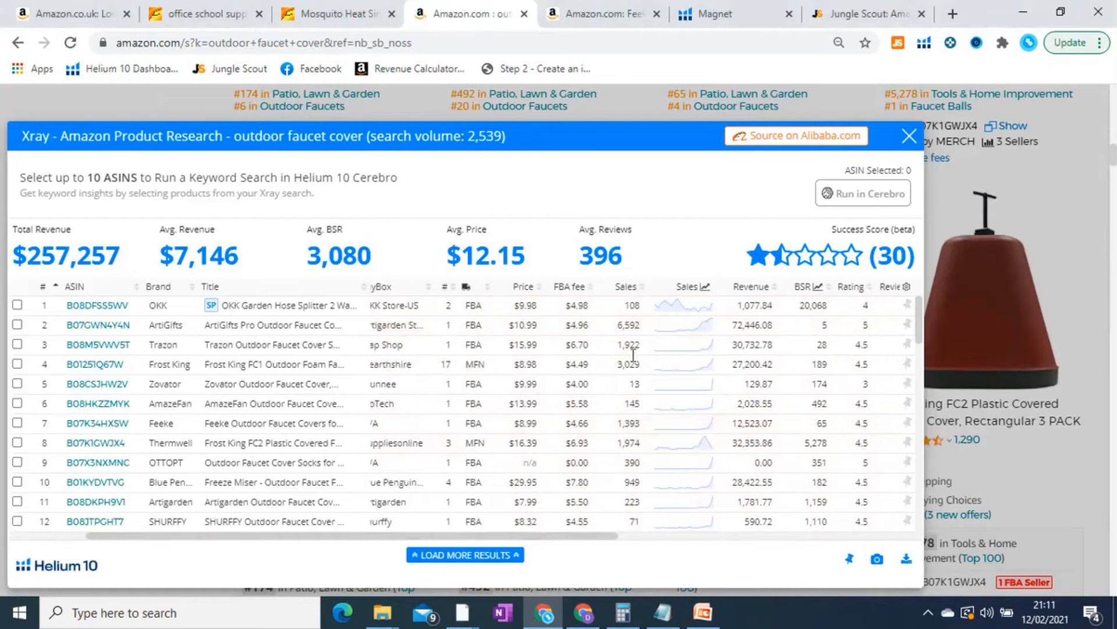
pyautogui.moveTo(98, 331)
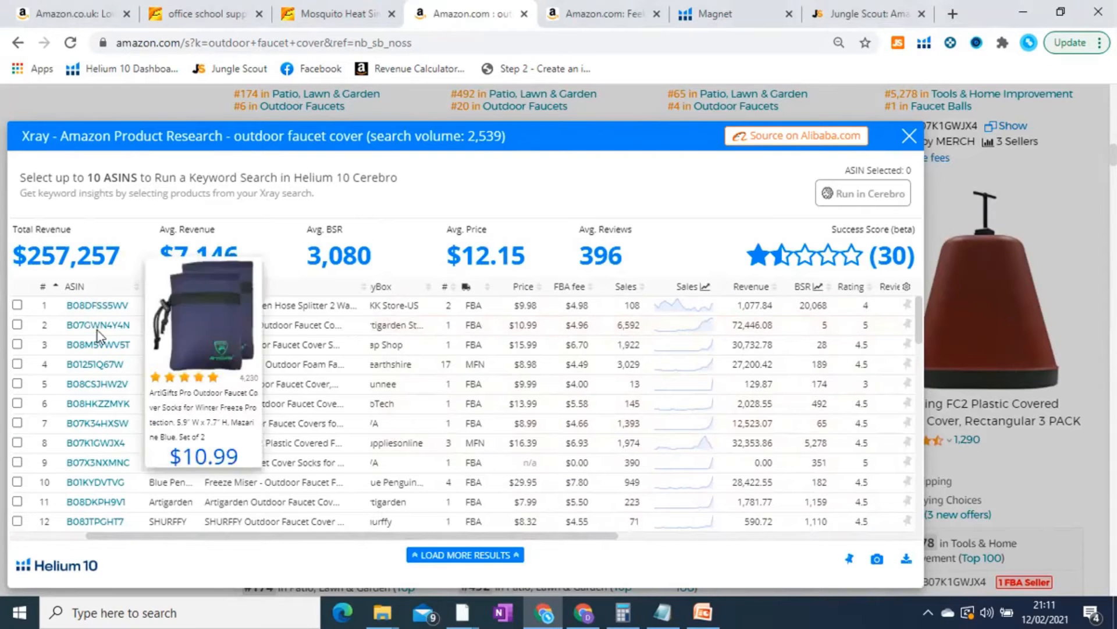
pyautogui.doubleClick(631, 326)
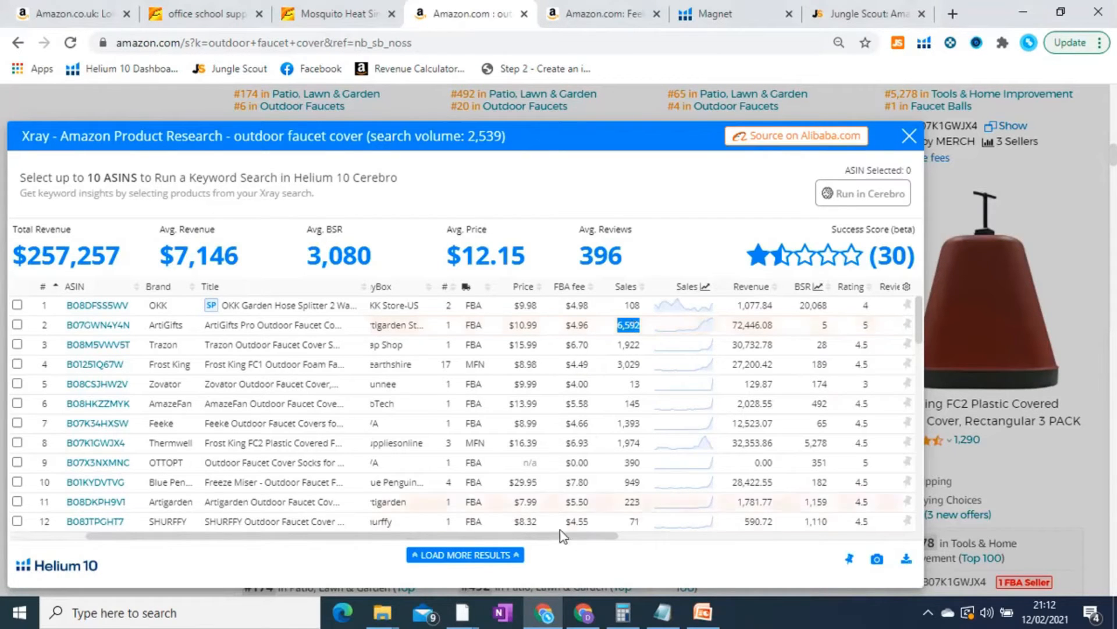
pyautogui.moveTo(588, 535); pyautogui.dragTo(471, 527)
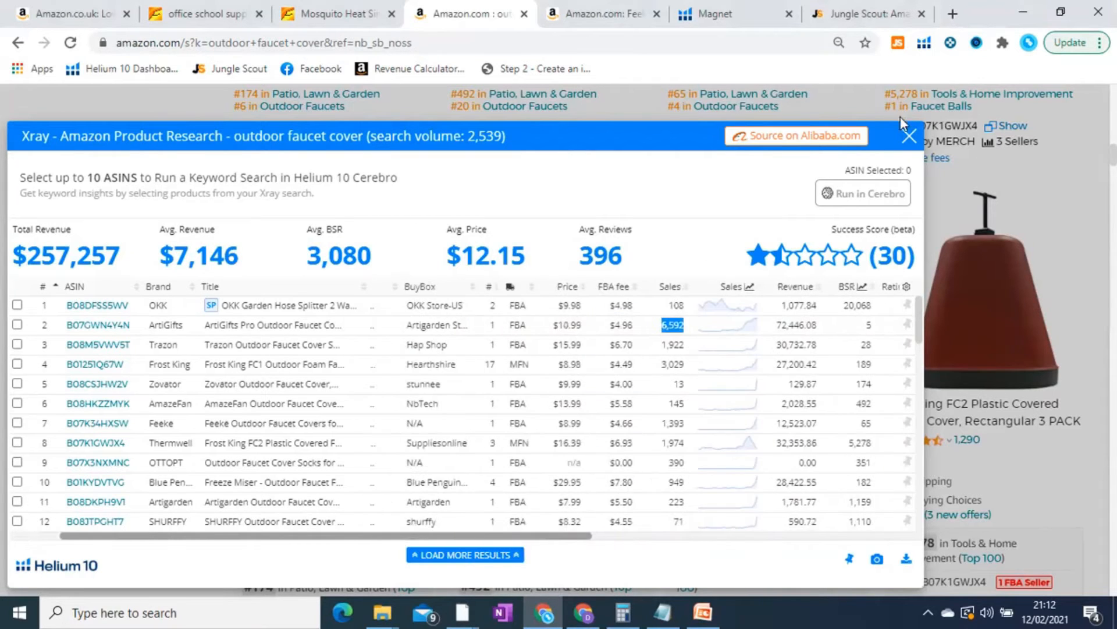
pyautogui.click(910, 139)
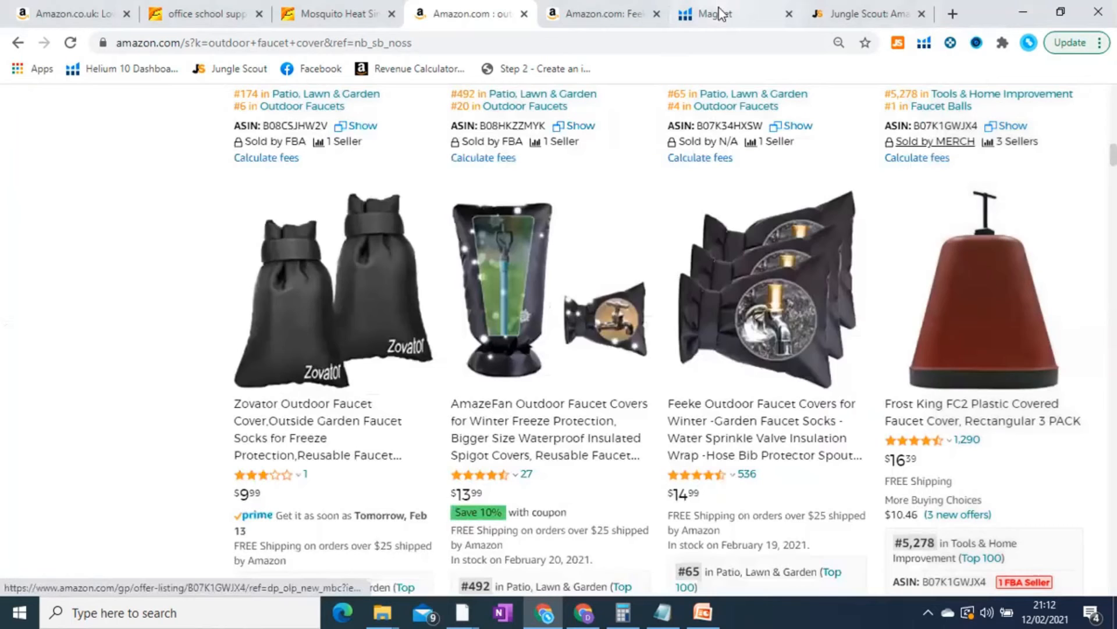
# Return to the Magnet keyword list and check the search volume of "faucet cover".
pyautogui.click(715, 14)
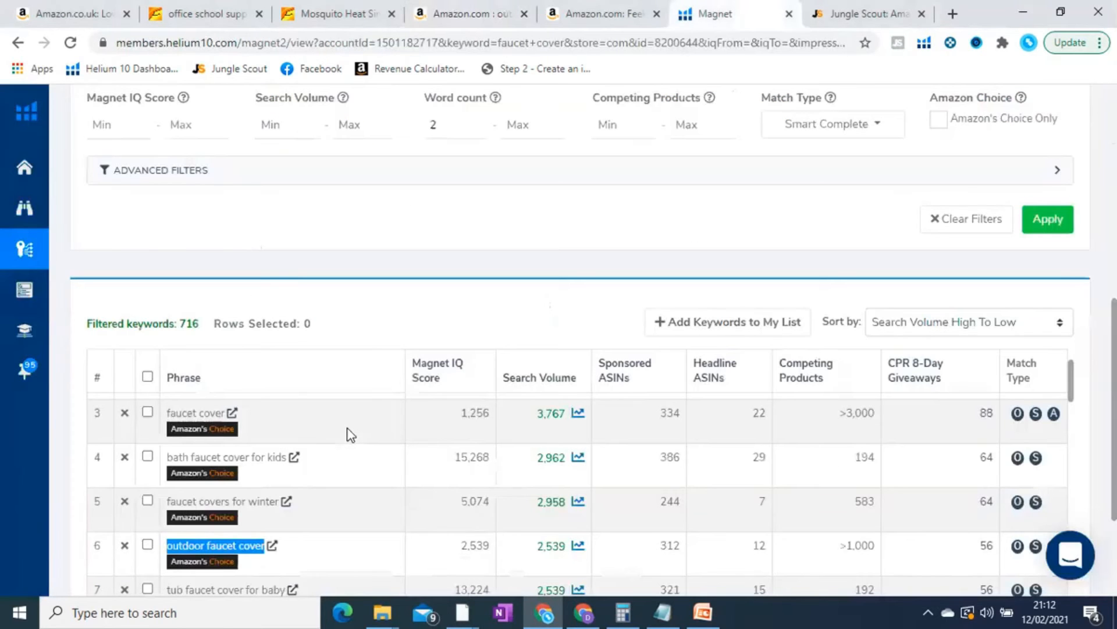
pyautogui.click(722, 400)
pyautogui.scroll(-3, 251, 312)
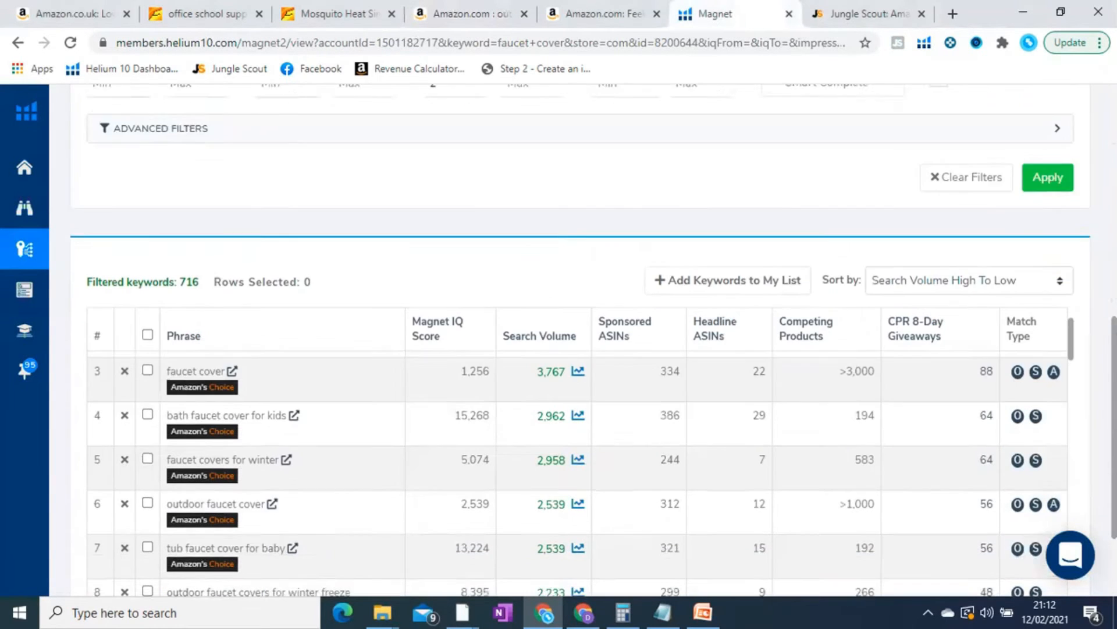
pyautogui.scroll(2, 252, 311)
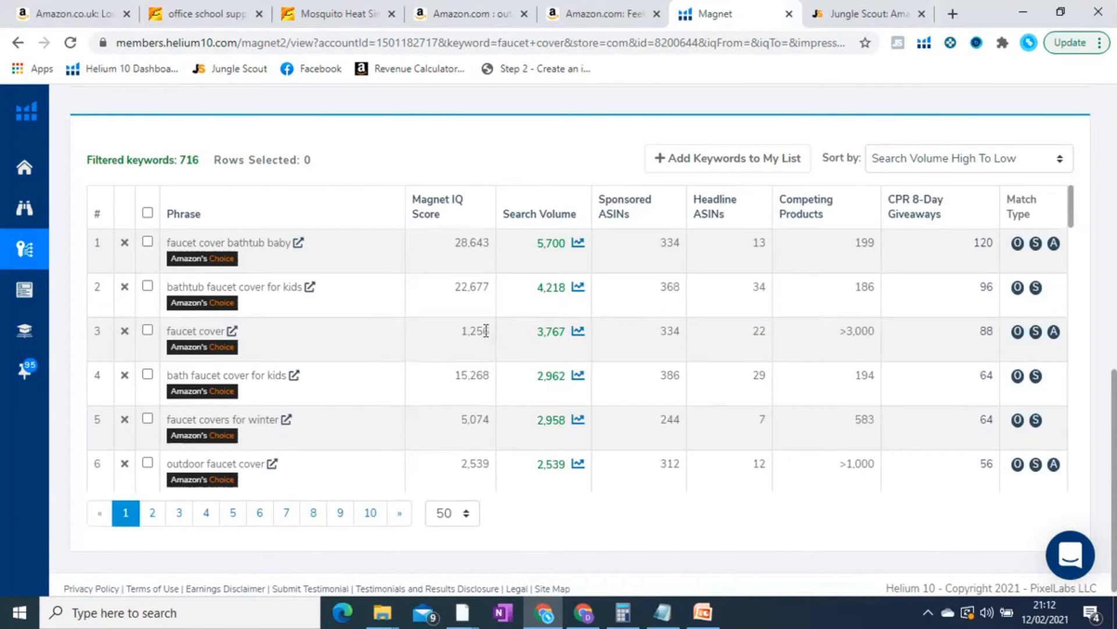
pyautogui.doubleClick(551, 334)
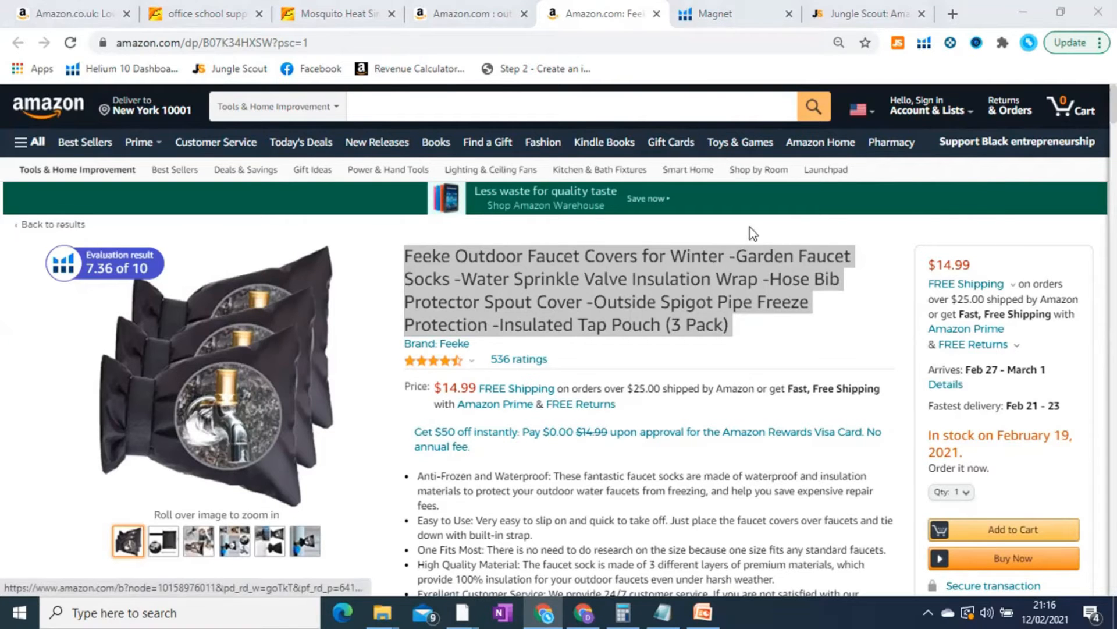
# Read the full product title of the Feeke outdoor faucet covers listing on Amazon.
pyautogui.click(711, 316)
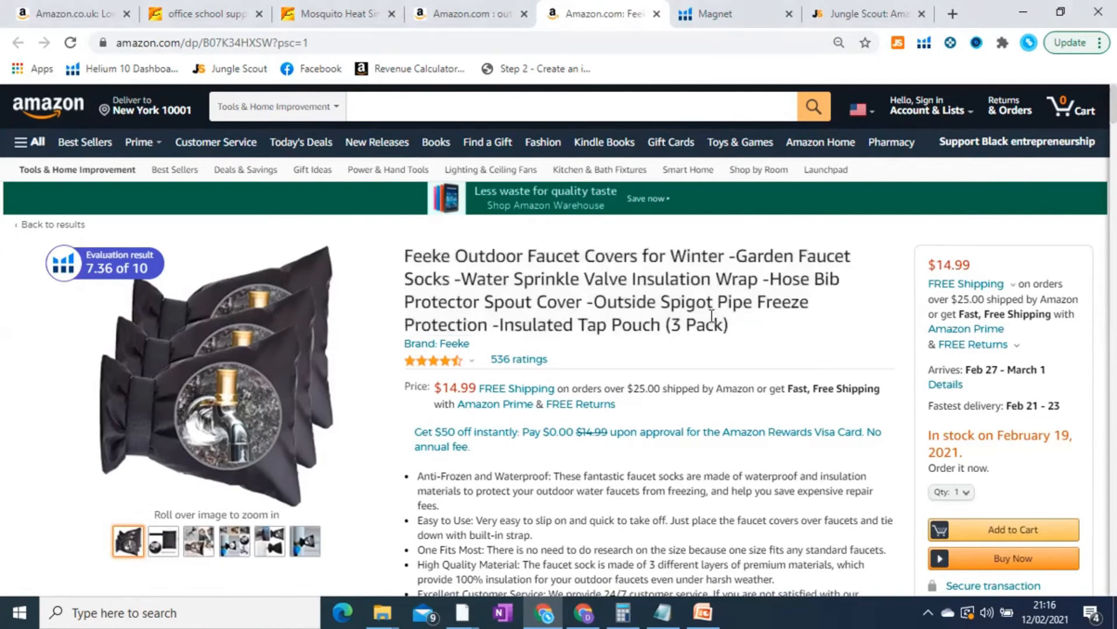
pyautogui.tripleClick(460, 262)
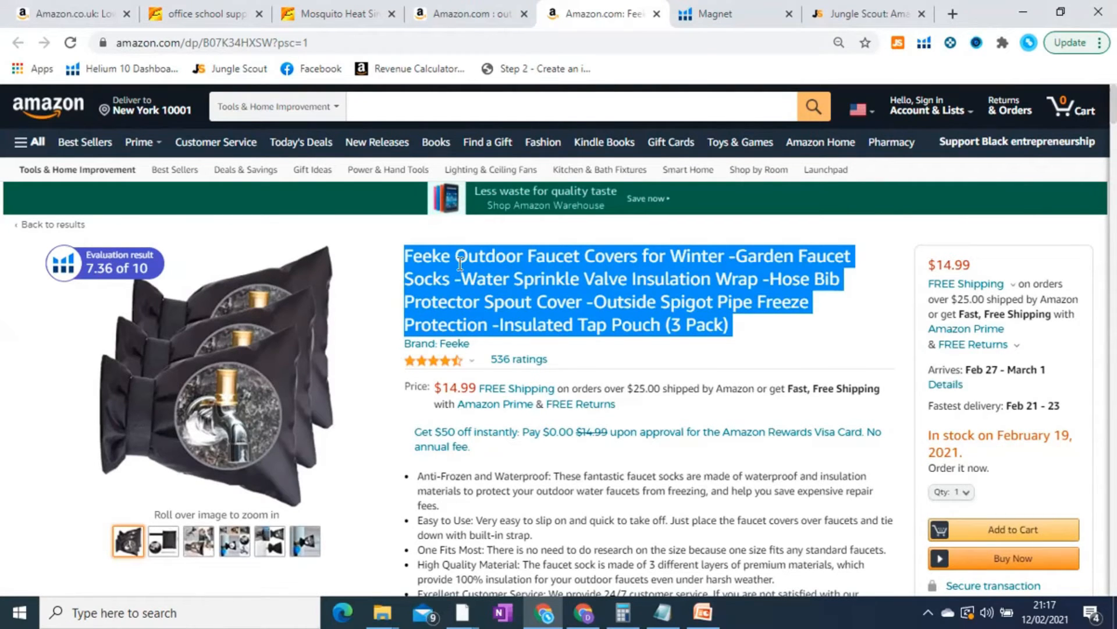
pyautogui.click(673, 291)
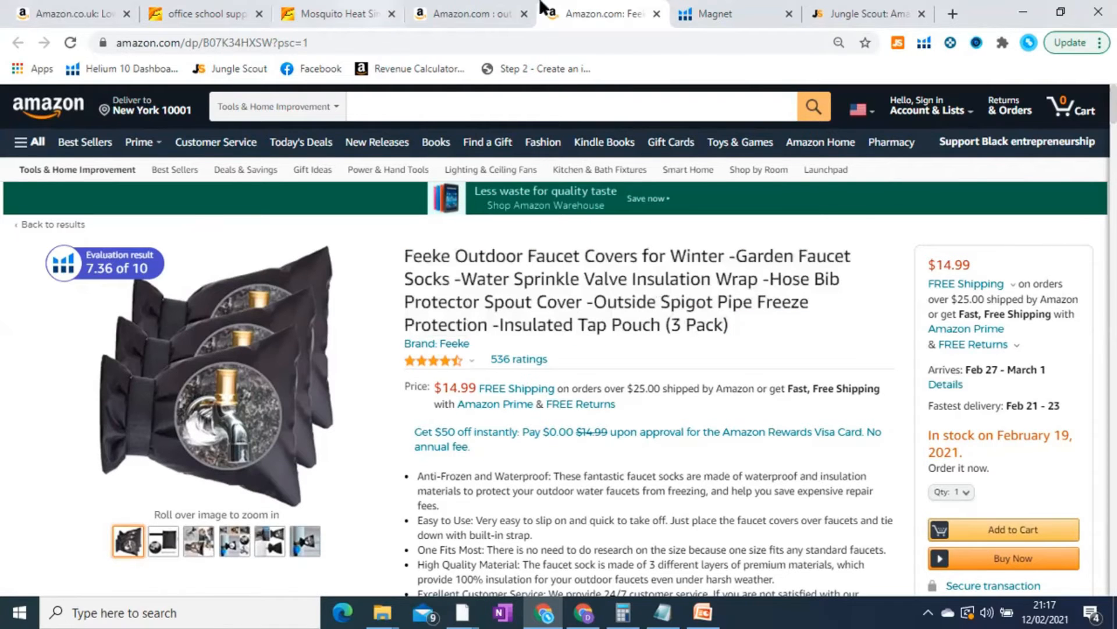
# Go back to the Magnet keyword list and review the top phrase "faucet cover bathtub baby".
pyautogui.click(728, 10)
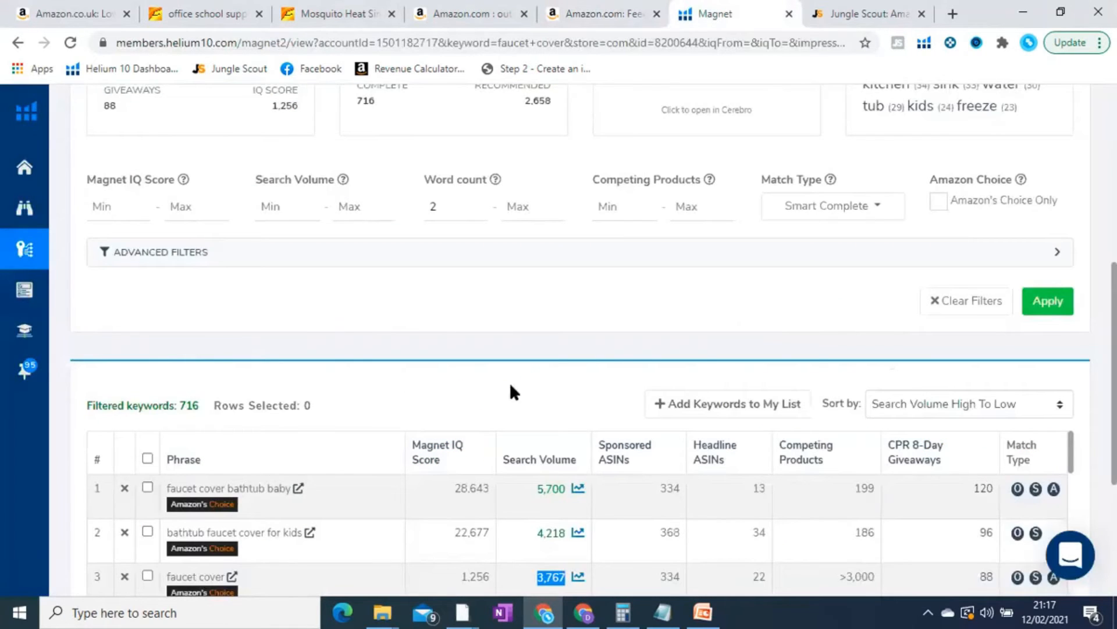
pyautogui.scroll(-3, 511, 384)
pyautogui.scroll(-1, 530, 337)
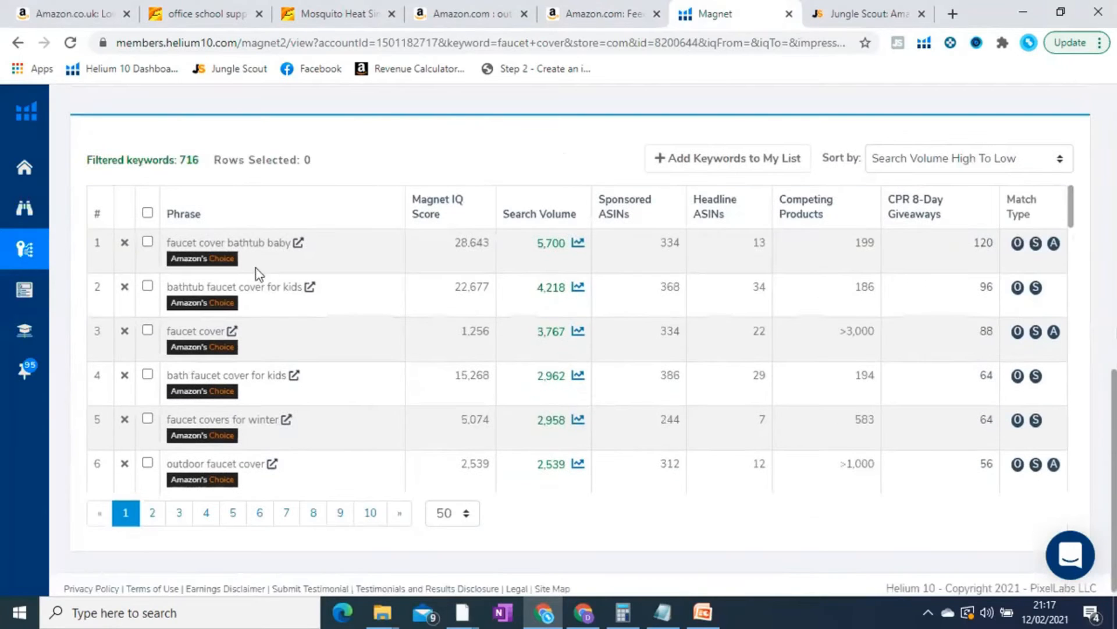
pyautogui.tripleClick(230, 238)
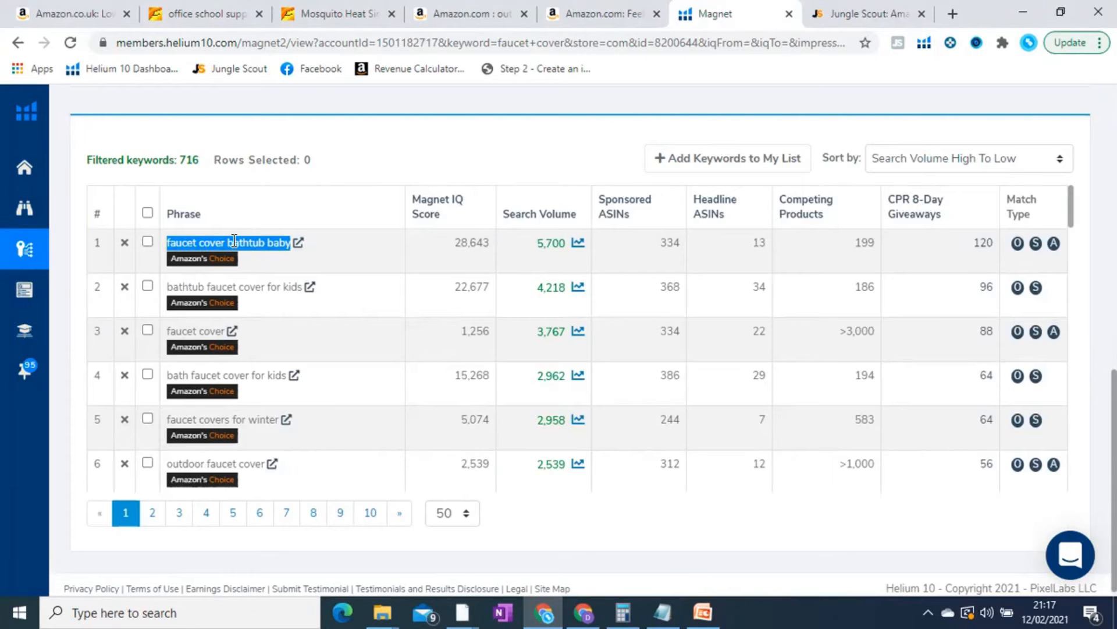
pyautogui.click(234, 241)
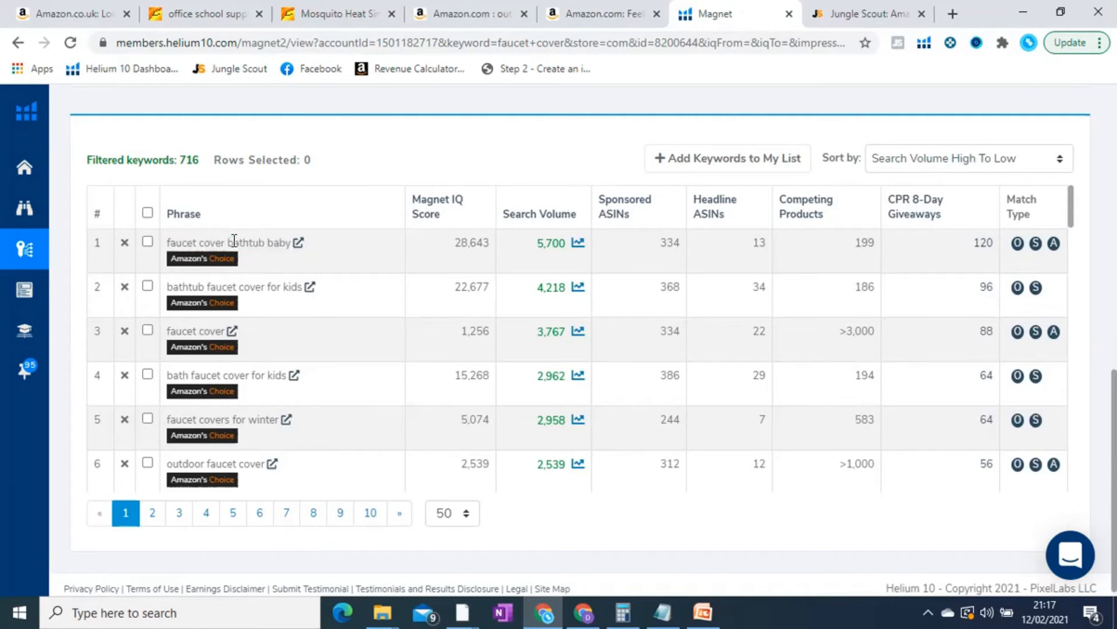
pyautogui.scroll(3, 234, 242)
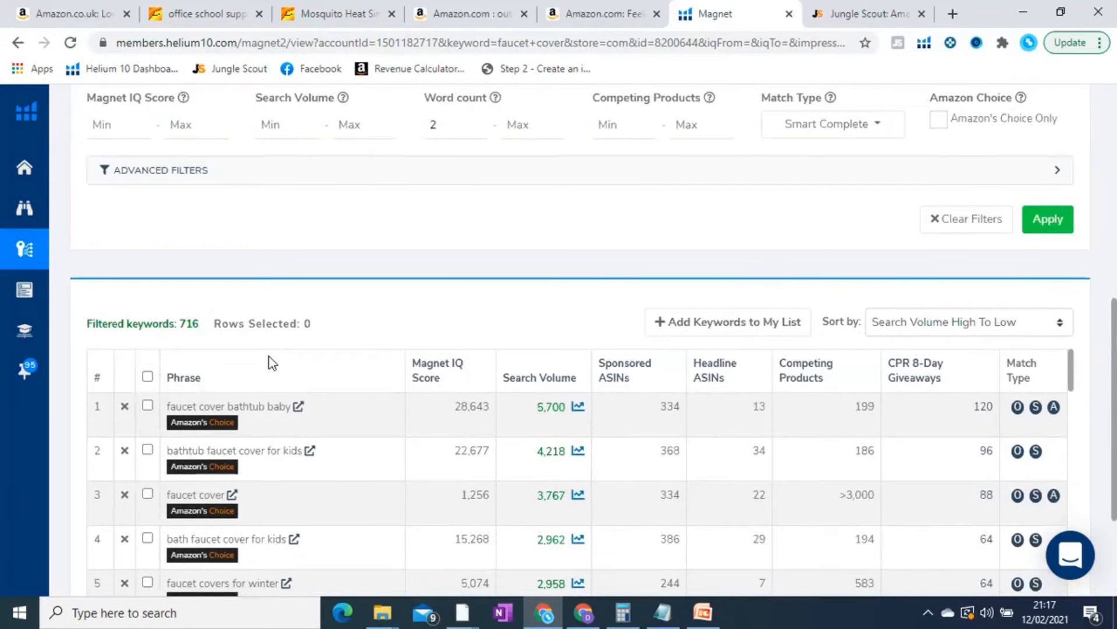
# Review the filtered "faucet cover" keyword list and return to the Magnet keyword summary.
pyautogui.scroll(-2, 272, 362)
pyautogui.scroll(2, 272, 362)
pyautogui.scroll(-1, 1077, 214)
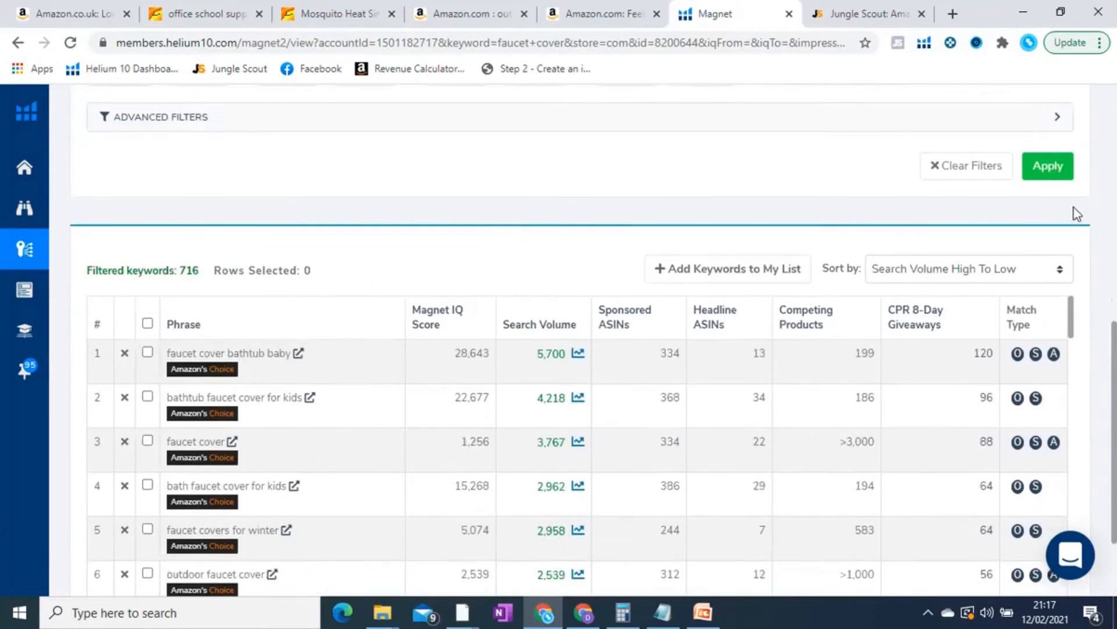
pyautogui.scroll(-1, 339, 265)
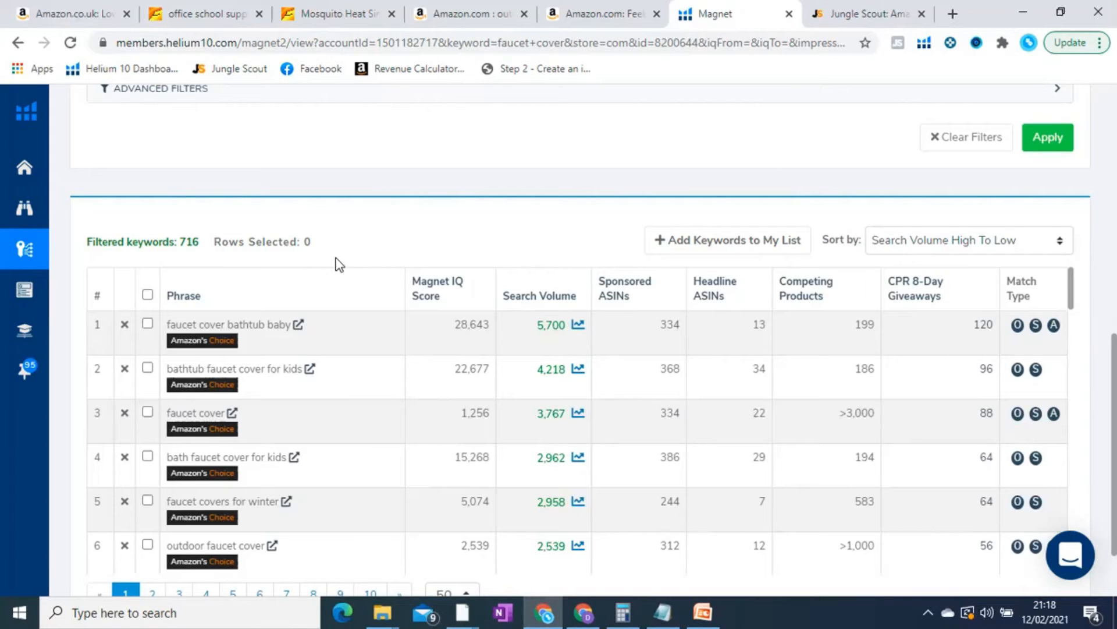
pyautogui.moveTo(319, 271)
pyautogui.scroll(10, 474, 401)
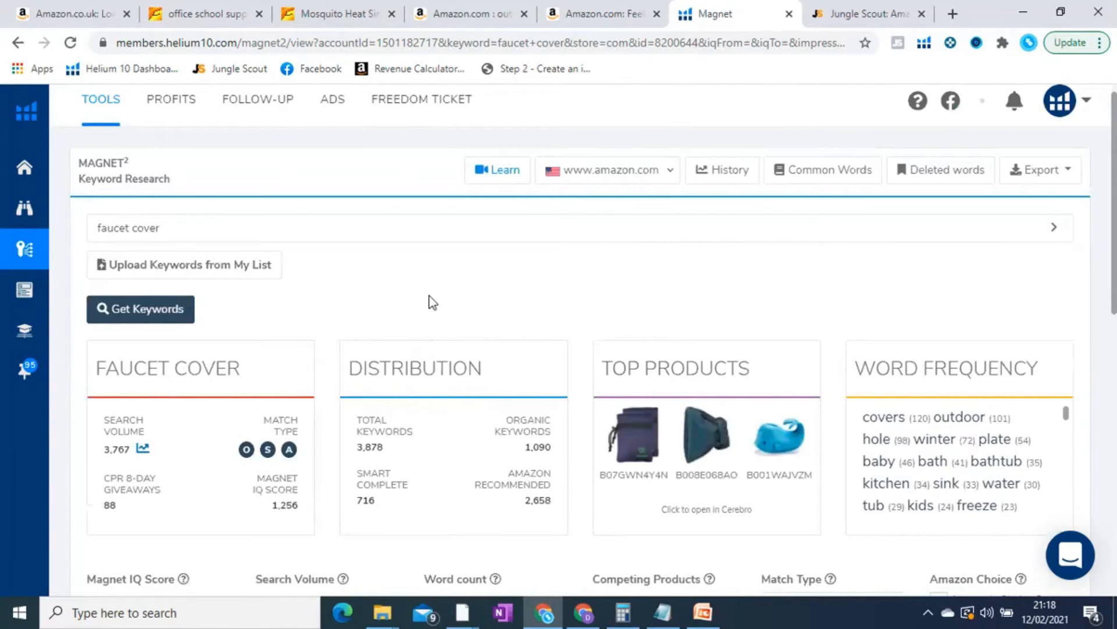
pyautogui.scroll(1, 436, 335)
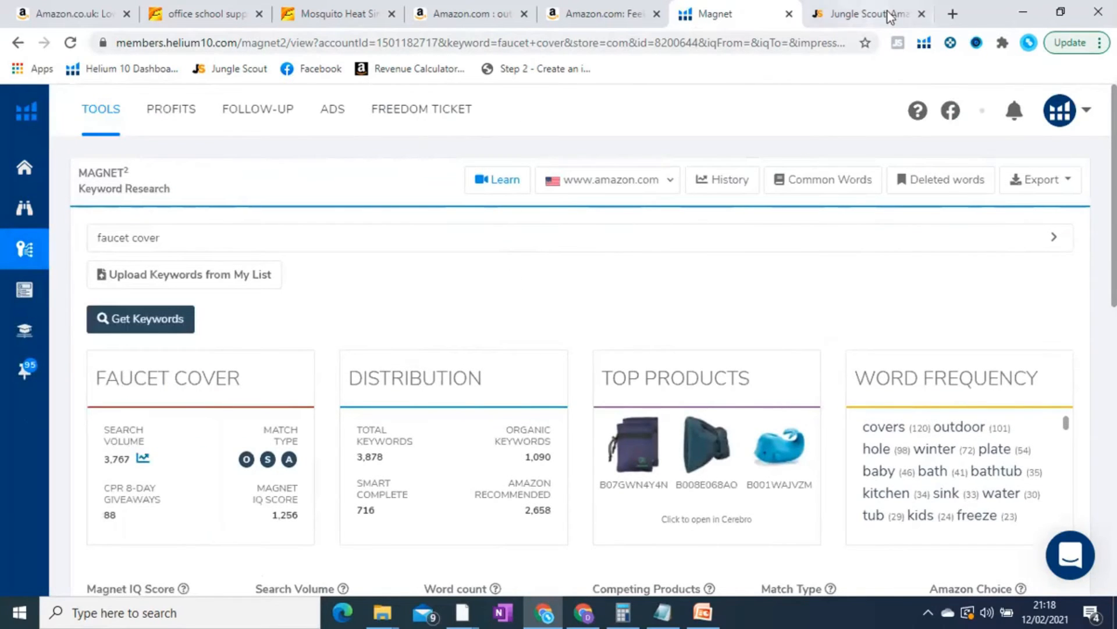
# Switch to Jungle Scout, sign in with the saved account credentials and open the Opportunity Finder.
pyautogui.click(863, 14)
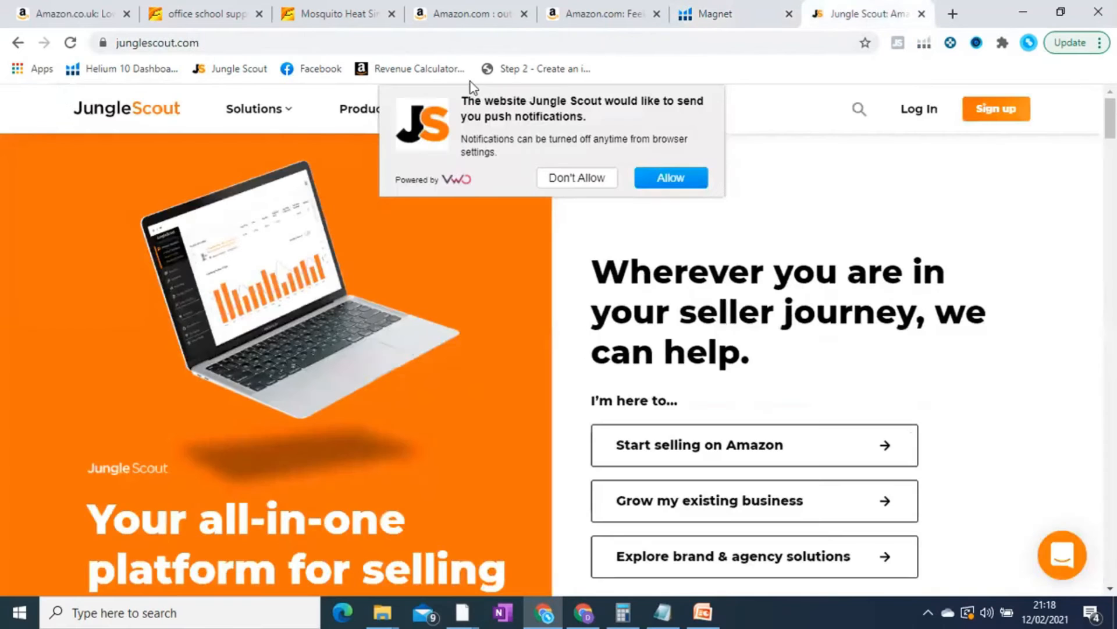
pyautogui.click(922, 109)
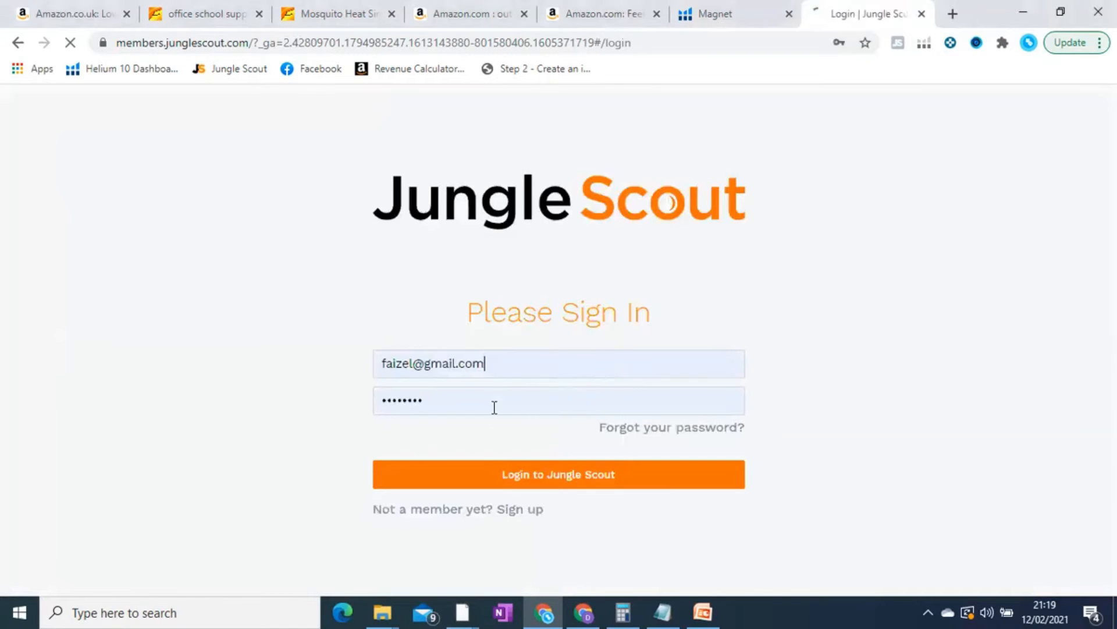
pyautogui.click(509, 478)
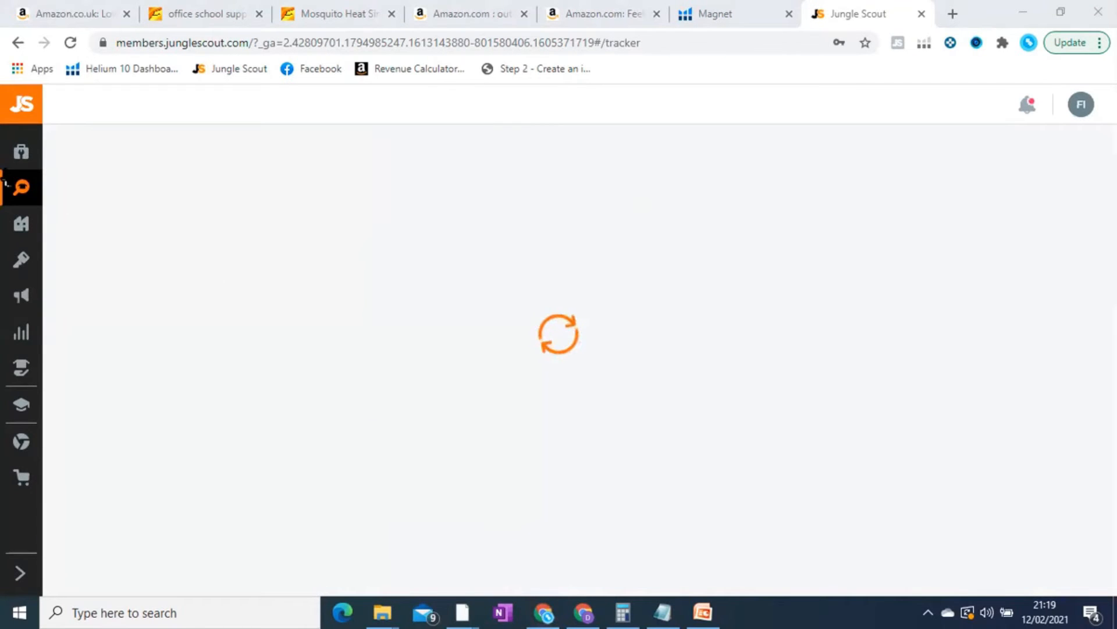
pyautogui.moveTo(184, 187)
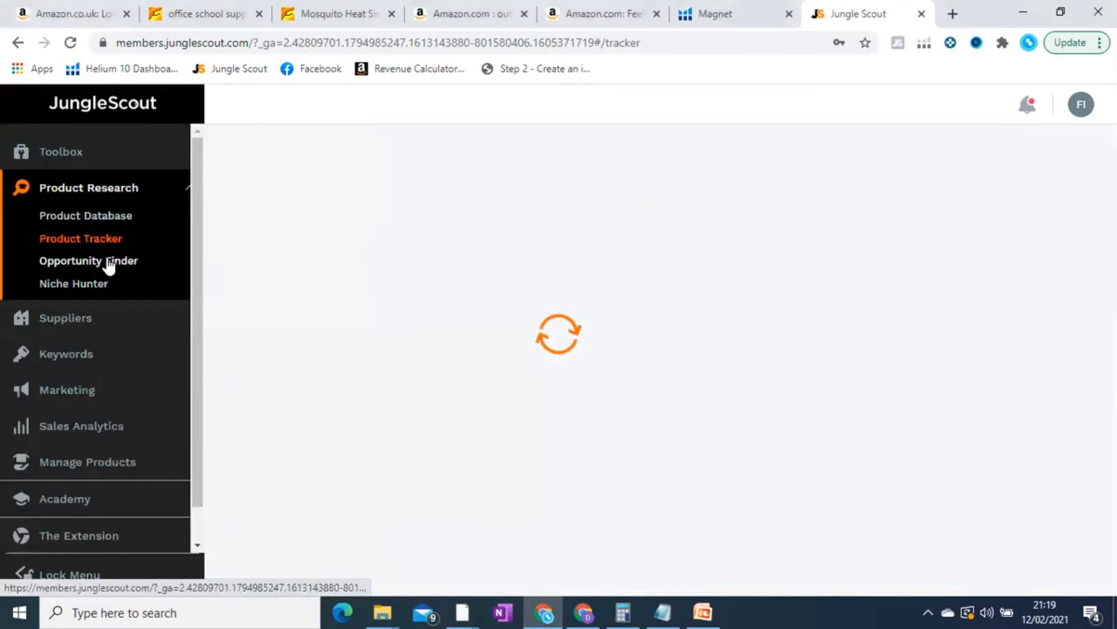
pyautogui.click(109, 265)
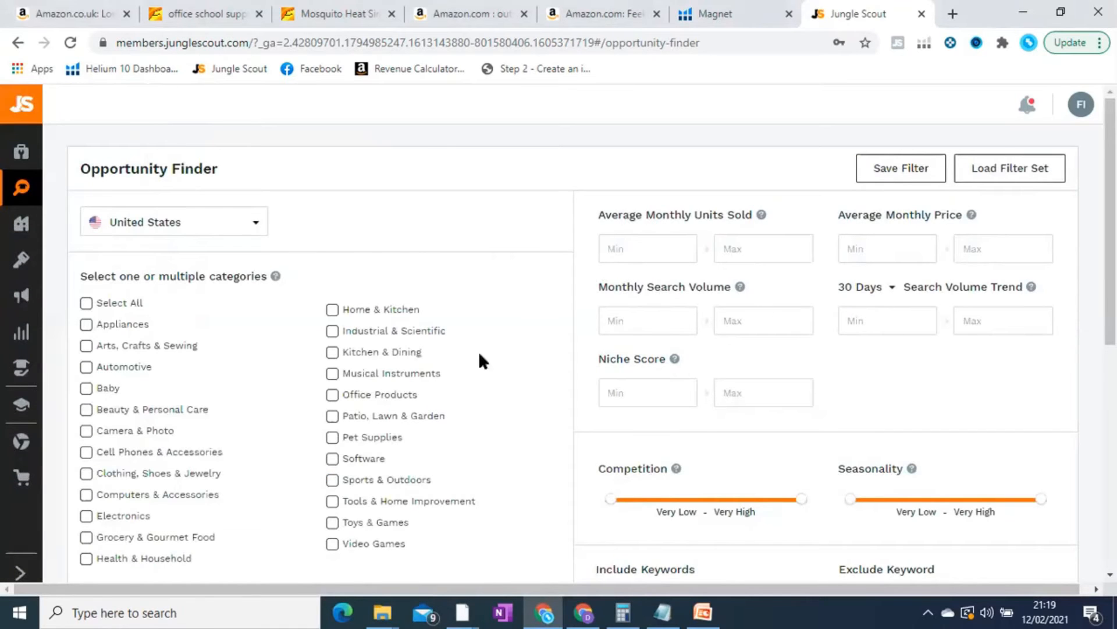
# Select the Home & Kitchen and Patio, Lawn & Garden categories for the niche search.
pyautogui.scroll(-1, 407, 373)
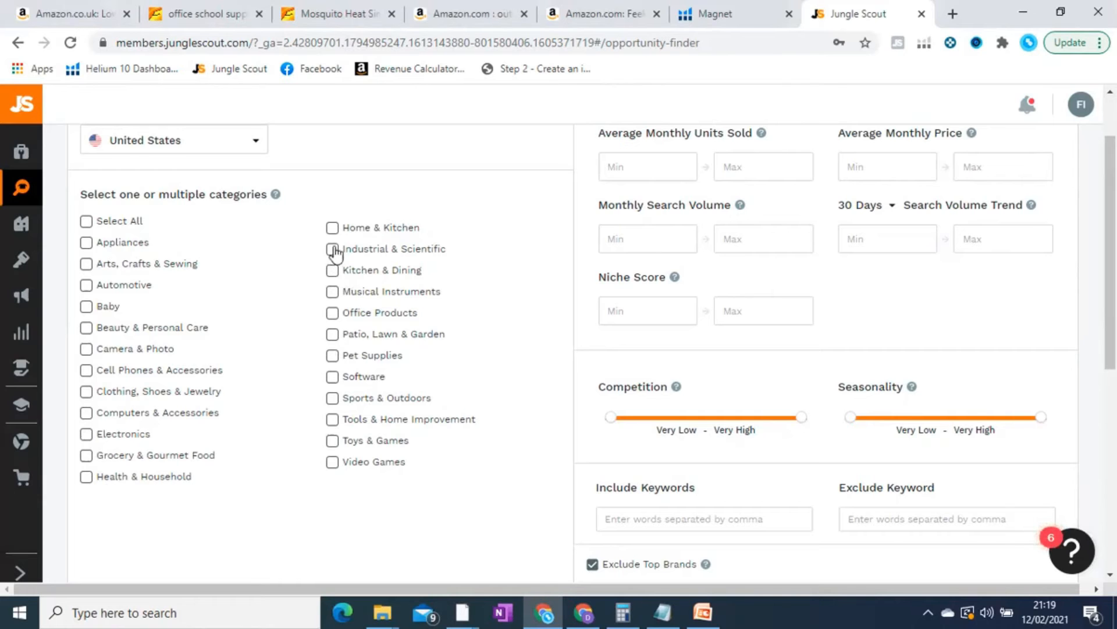
pyautogui.click(332, 227)
pyautogui.click(332, 337)
pyautogui.scroll(1, 609, 348)
pyautogui.scroll(1, 617, 326)
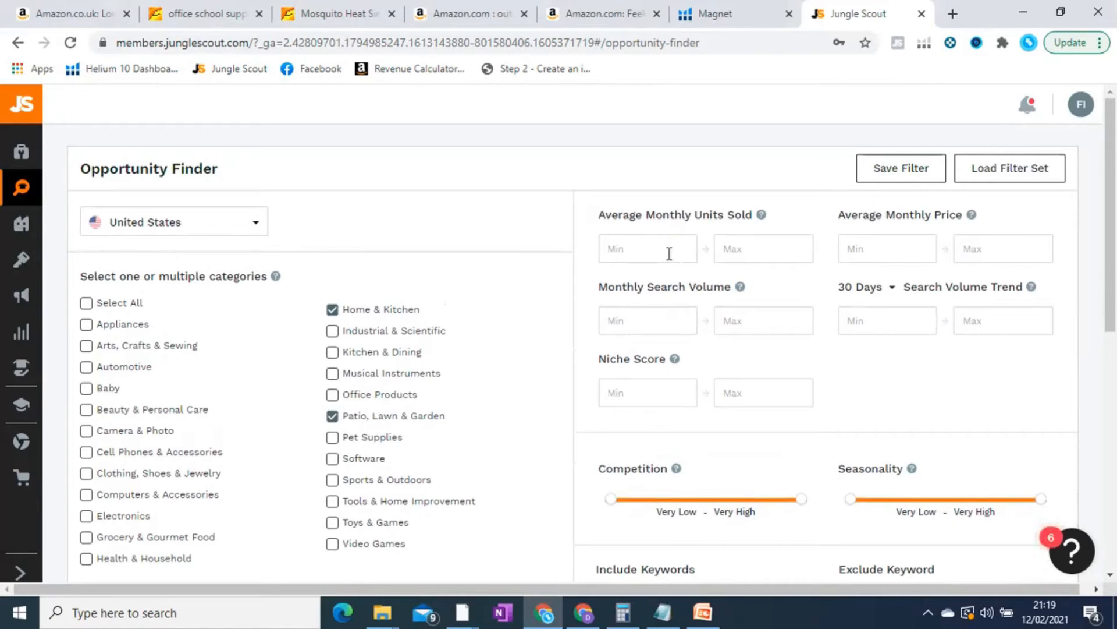
# Set the minimum average monthly units sold to 300 and the average monthly price range to 15–30.
pyautogui.write('300')
pyautogui.doubleClick(617, 248)
pyautogui.click(892, 246)
pyautogui.write('15')
pyautogui.click(993, 247)
pyautogui.write('30')
# Set the minimum monthly search volume to 4000 and the minimum niche score to 4.
pyautogui.click(637, 326)
pyautogui.write('4000')
pyautogui.scroll(-1, 637, 323)
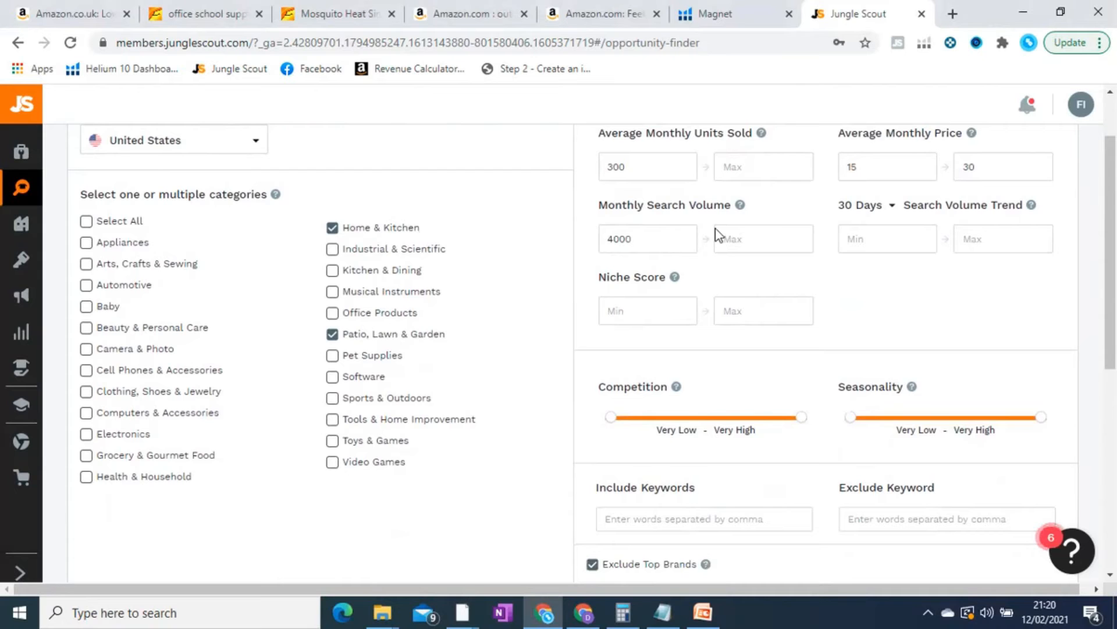
pyautogui.click(644, 306)
pyautogui.write('4')
# Limit the competition range to Medium through High.
pyautogui.scroll(-1, 641, 359)
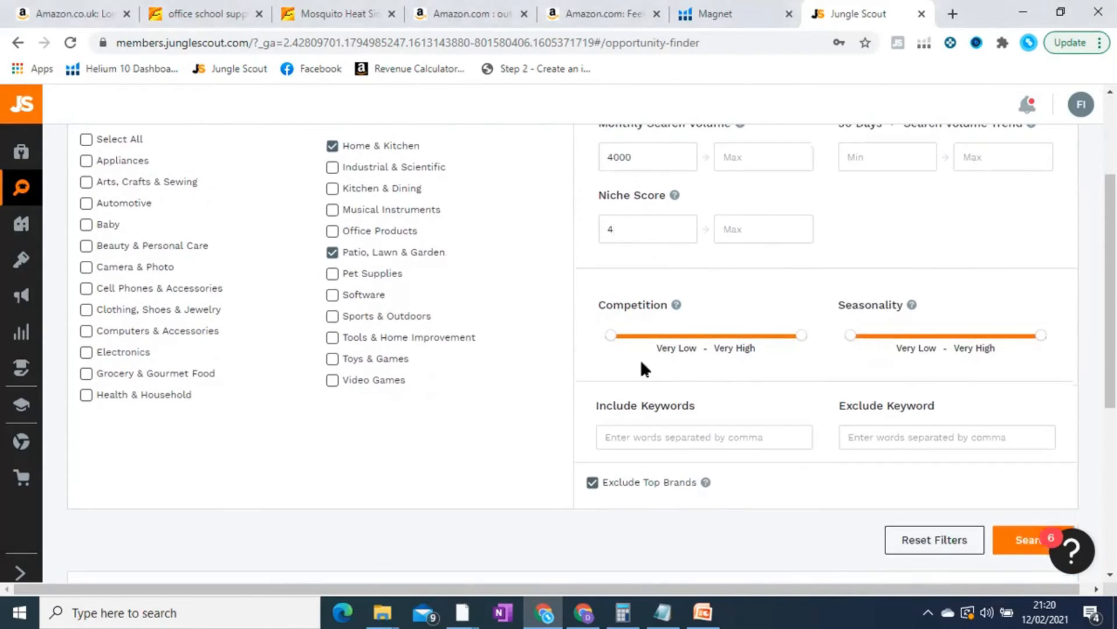
pyautogui.moveTo(610, 336); pyautogui.dragTo(713, 351)
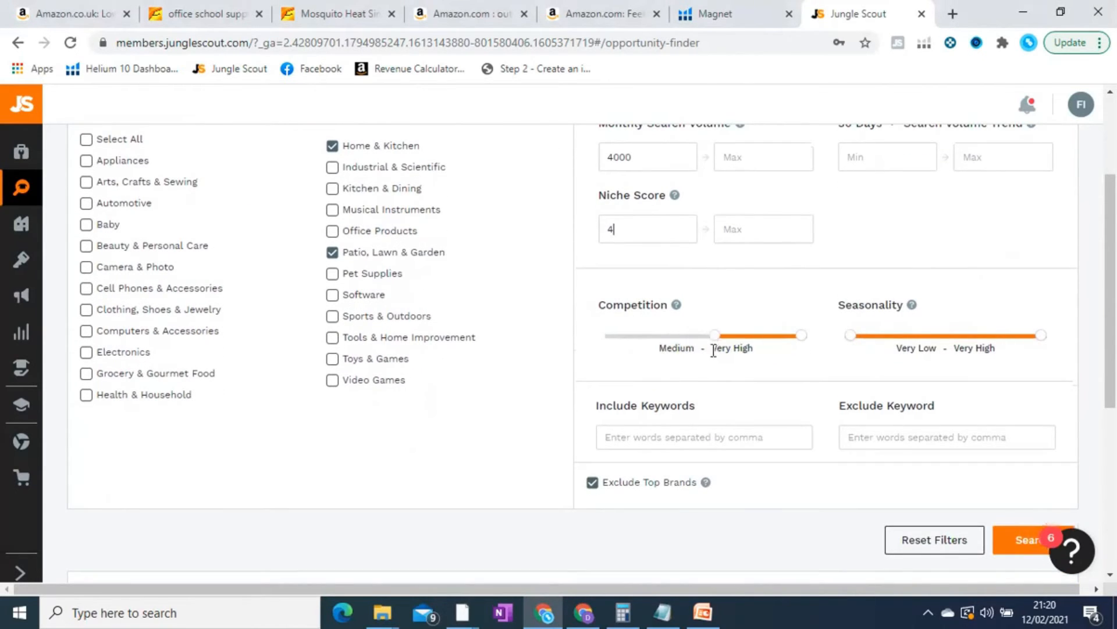
pyautogui.moveTo(801, 336); pyautogui.dragTo(760, 343)
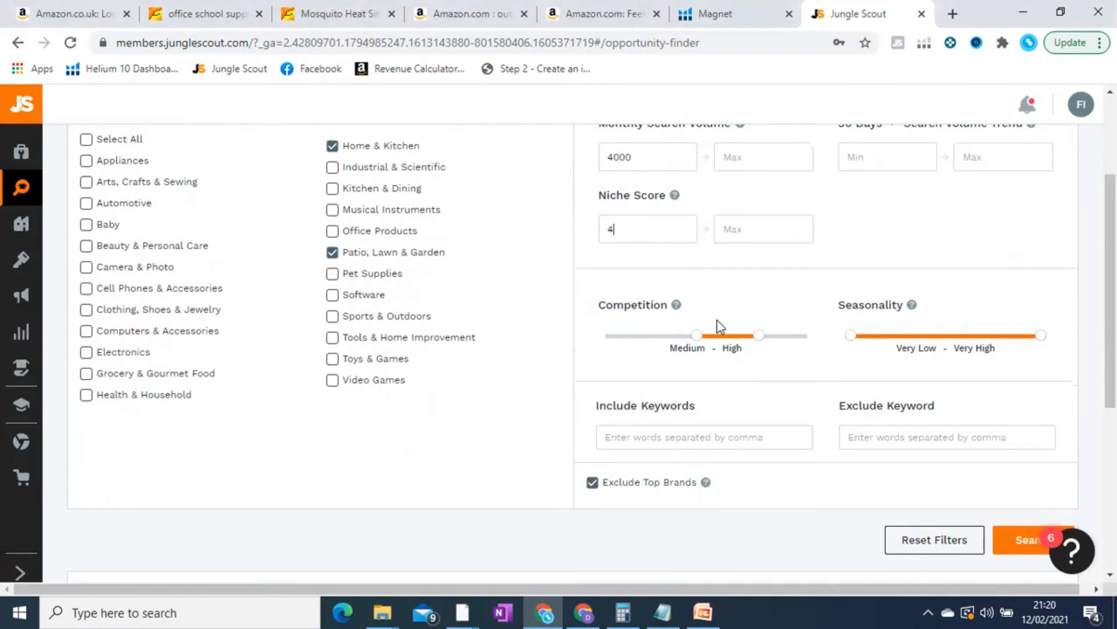
pyautogui.click(474, 610)
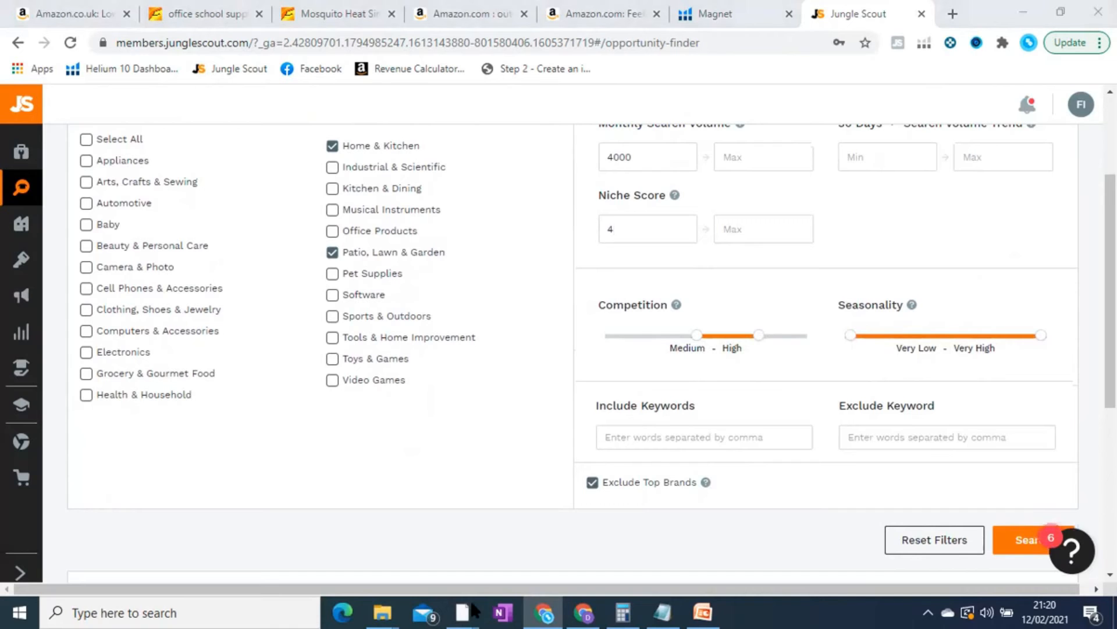
# Limit the seasonality range to Very Low through Low.
pyautogui.moveTo(861, 339); pyautogui.dragTo(942, 368)
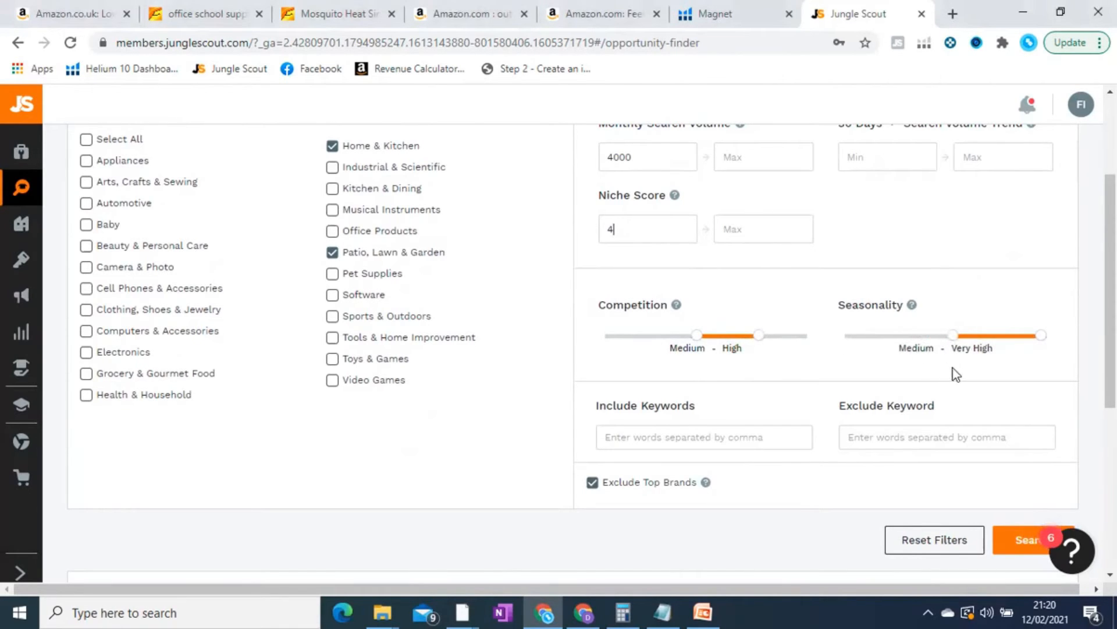
pyautogui.moveTo(1040, 341); pyautogui.dragTo(820, 343)
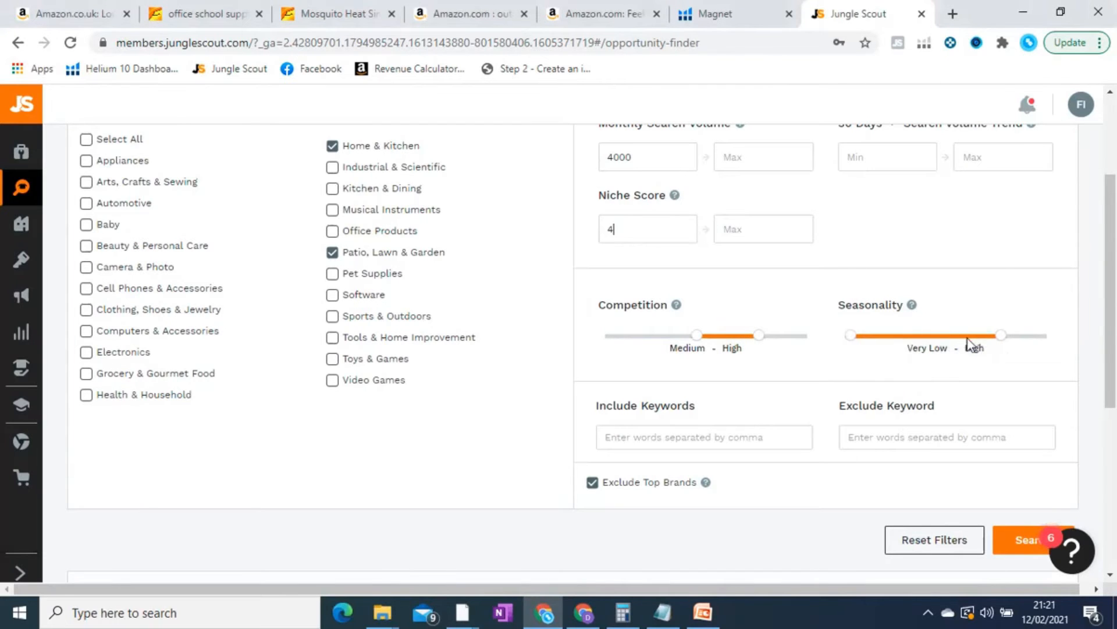
pyautogui.moveTo(1002, 336); pyautogui.dragTo(917, 347)
# Set the maximum average monthly price to 40, add the Sports & Outdoors category and run the niche search.
pyautogui.scroll(3, 883, 379)
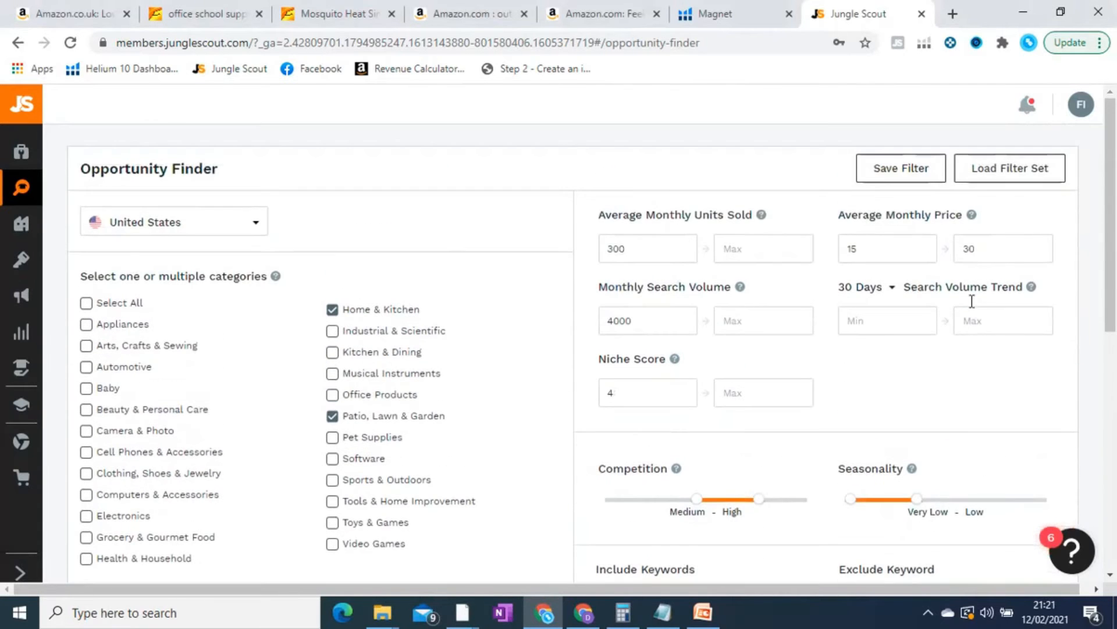
pyautogui.doubleClick(995, 250)
pyautogui.write('40')
pyautogui.click(332, 480)
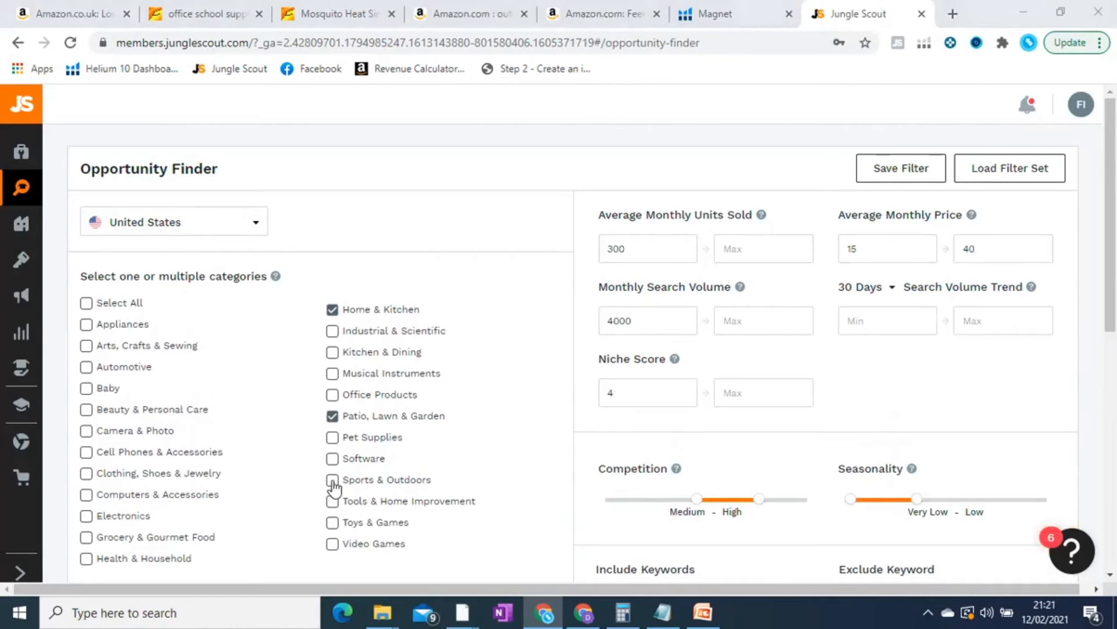
pyautogui.scroll(-5, 1034, 380)
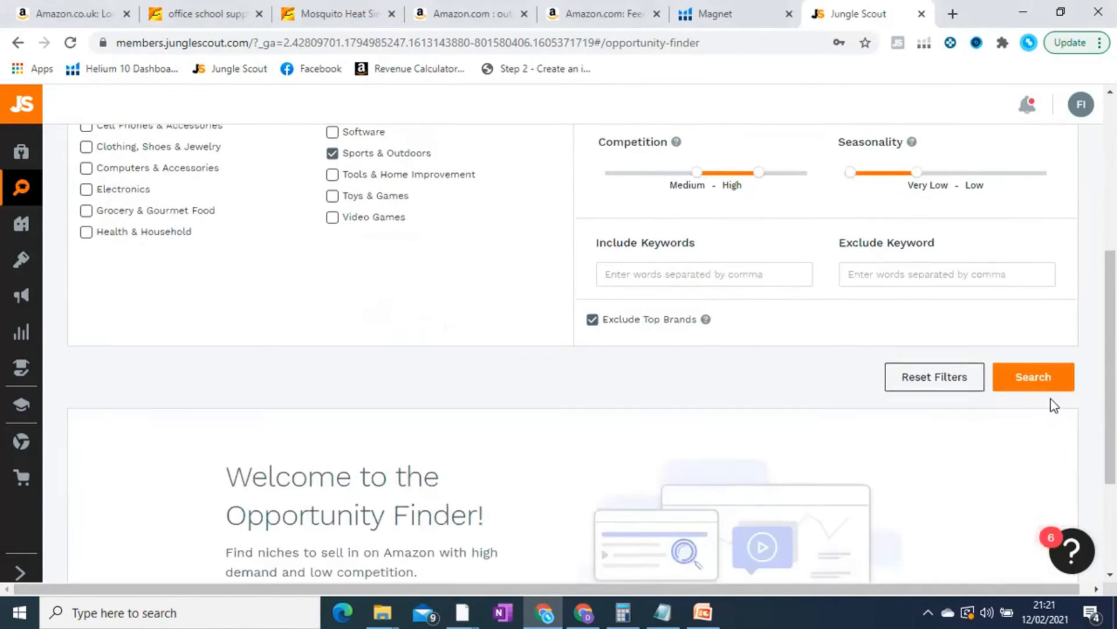
pyautogui.click(1037, 387)
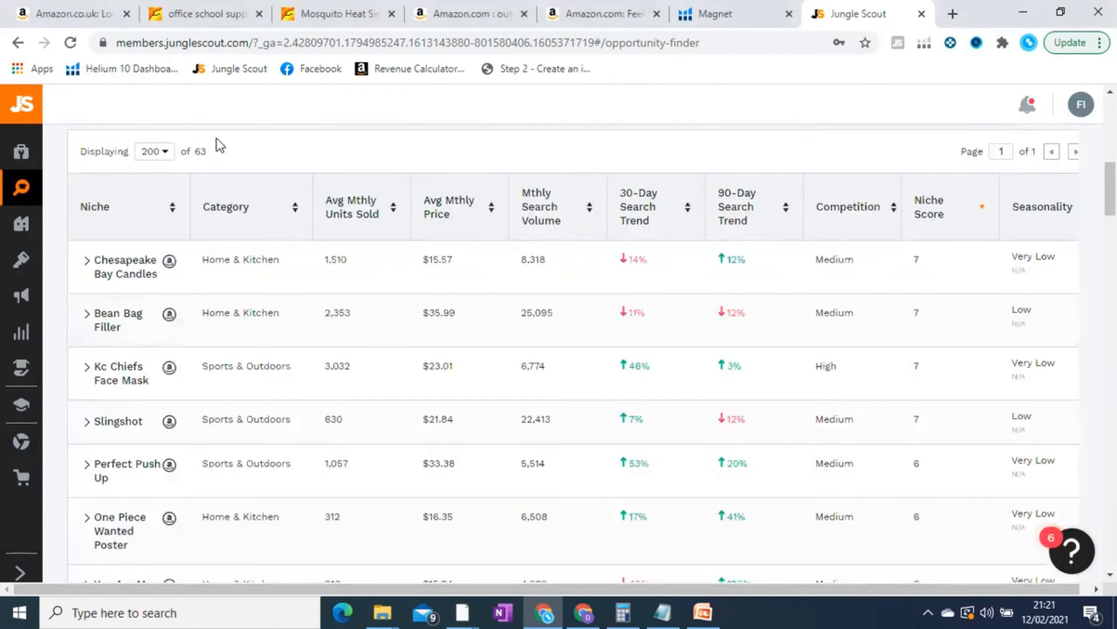
# Check the number of niches found, compare it with the chosen filters and examine the first niches in the table.
pyautogui.doubleClick(202, 152)
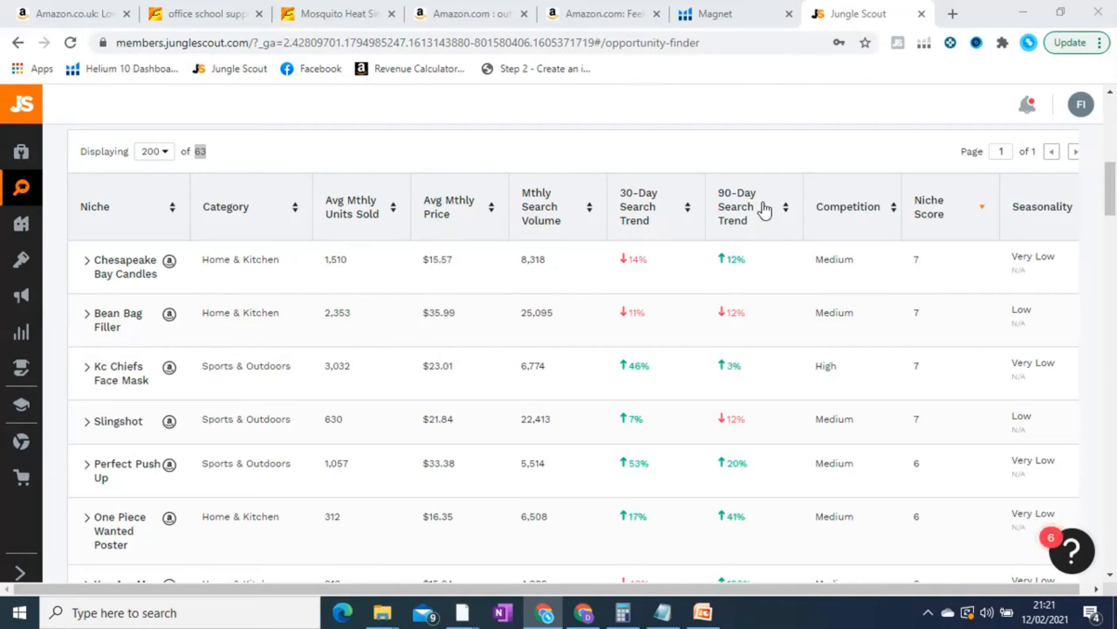
pyautogui.scroll(4, 763, 214)
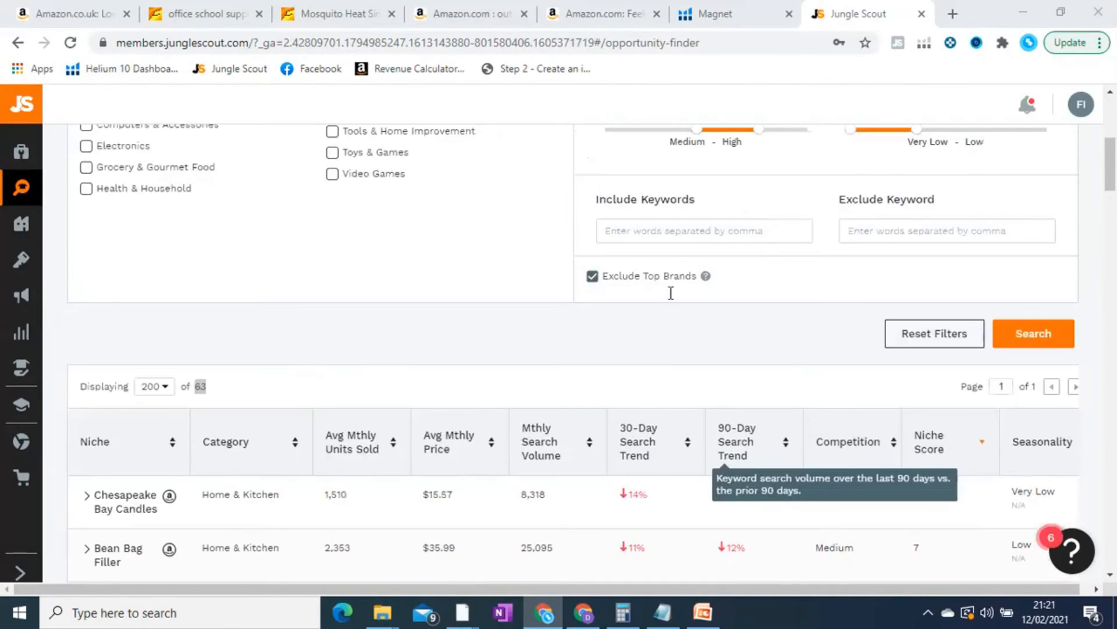
pyautogui.scroll(4, 583, 292)
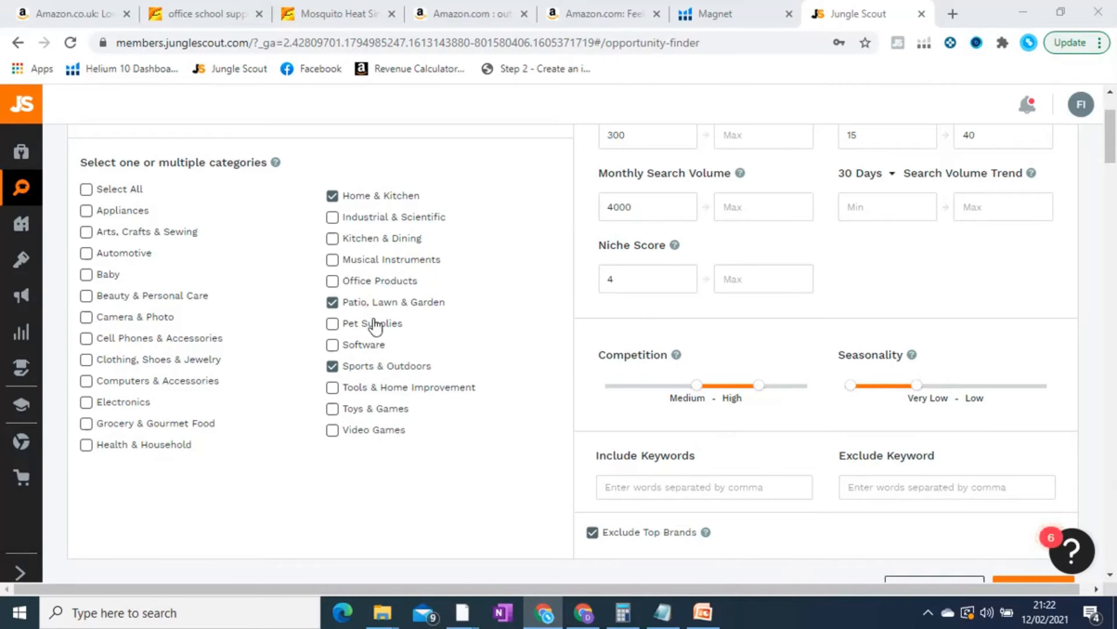
pyautogui.scroll(-3, 489, 372)
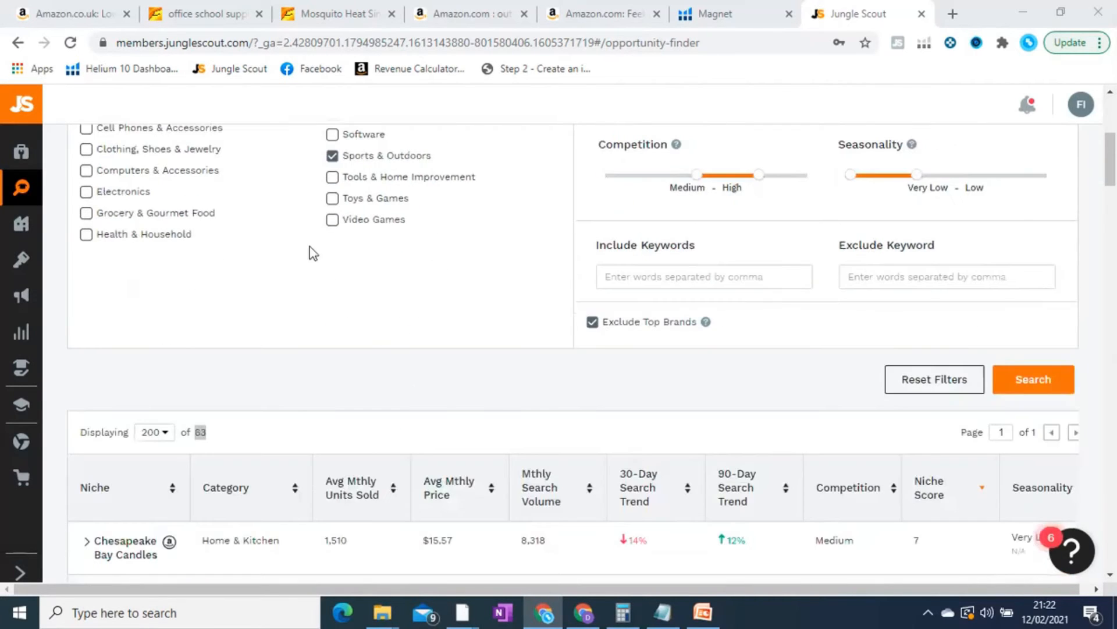
pyautogui.scroll(-3, 313, 253)
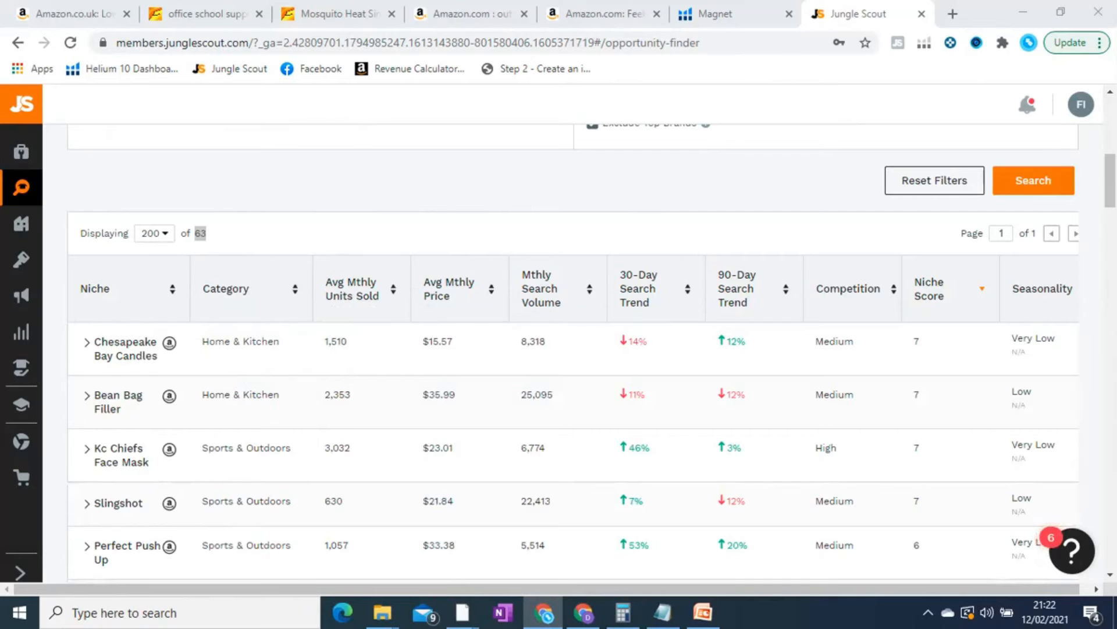
pyautogui.scroll(-1, 245, 309)
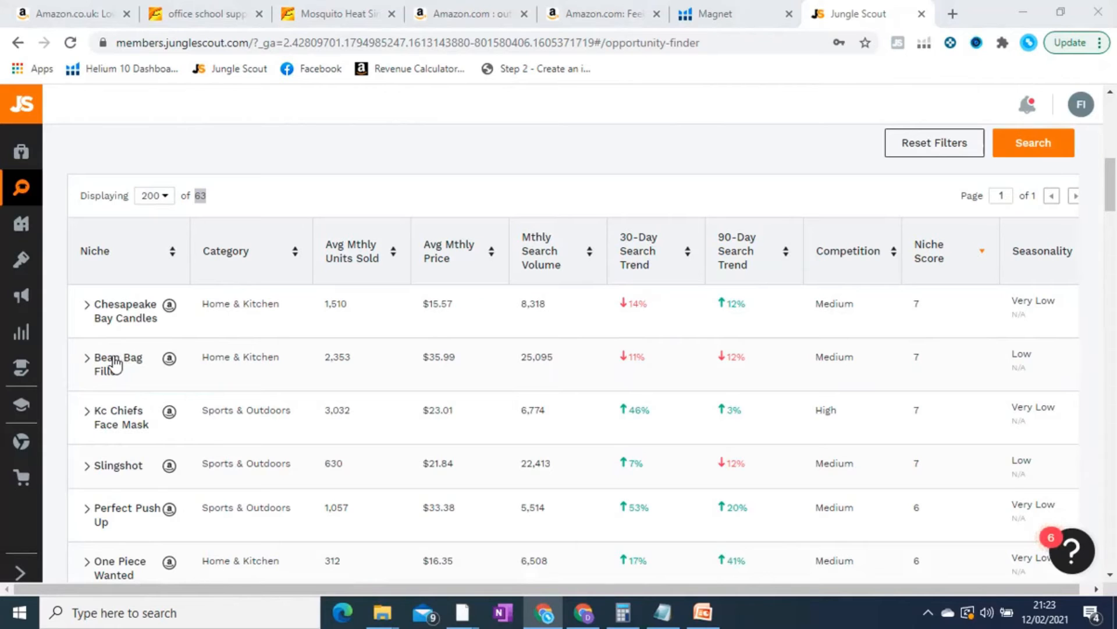
# Open the Amazon search for the Bean Bag Filler niche and look through the listed products.
pyautogui.click(170, 359)
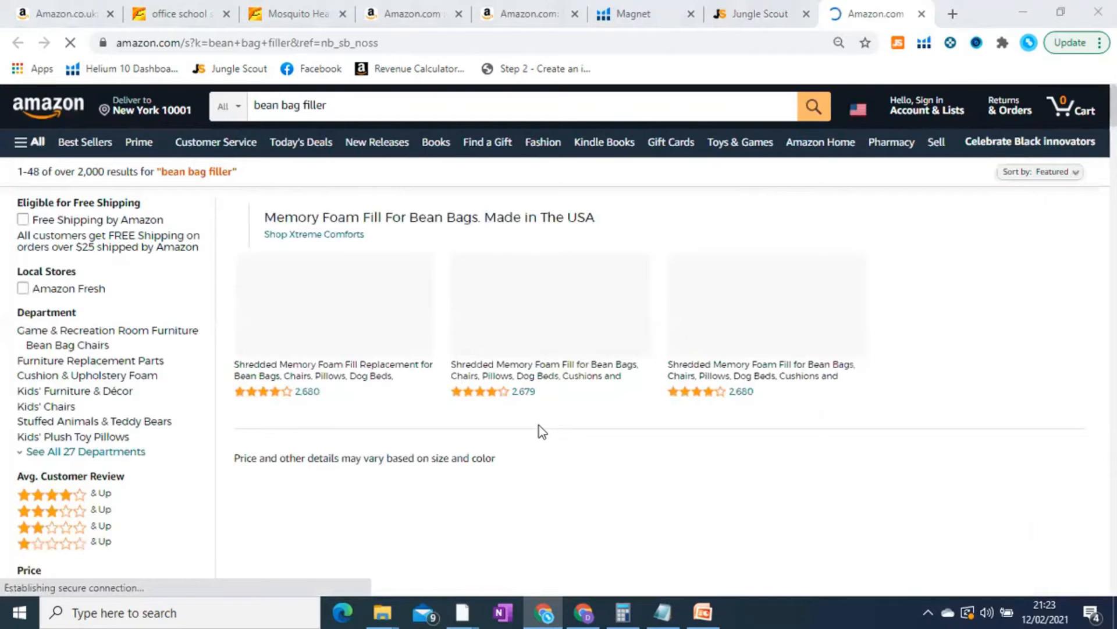
pyautogui.scroll(-1, 639, 298)
pyautogui.scroll(-5, 641, 302)
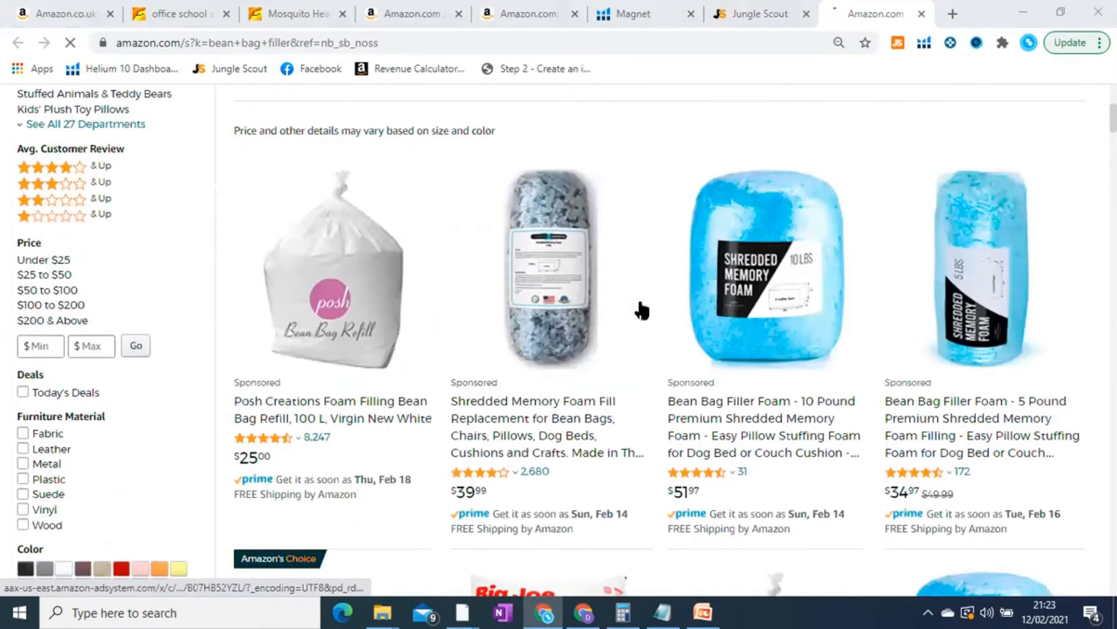
pyautogui.scroll(-4, 707, 122)
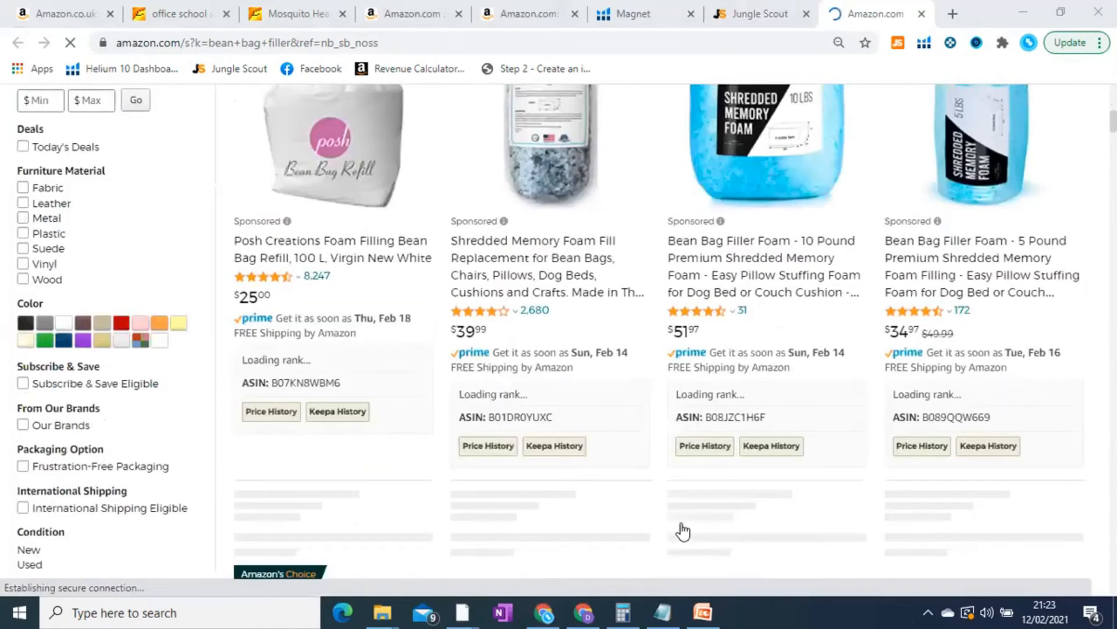
pyautogui.scroll(3, 640, 494)
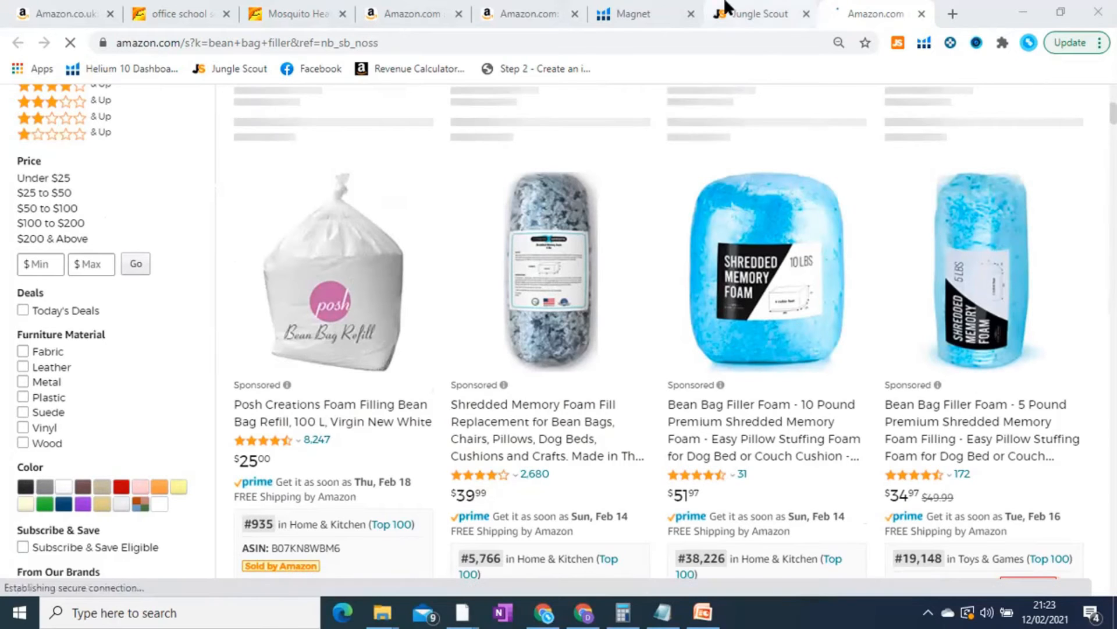
# Check Bean Bag Filler's search volume, trends and units sold in the Jungle Scout niche table, and return to its Amazon results.
pyautogui.click(756, 13)
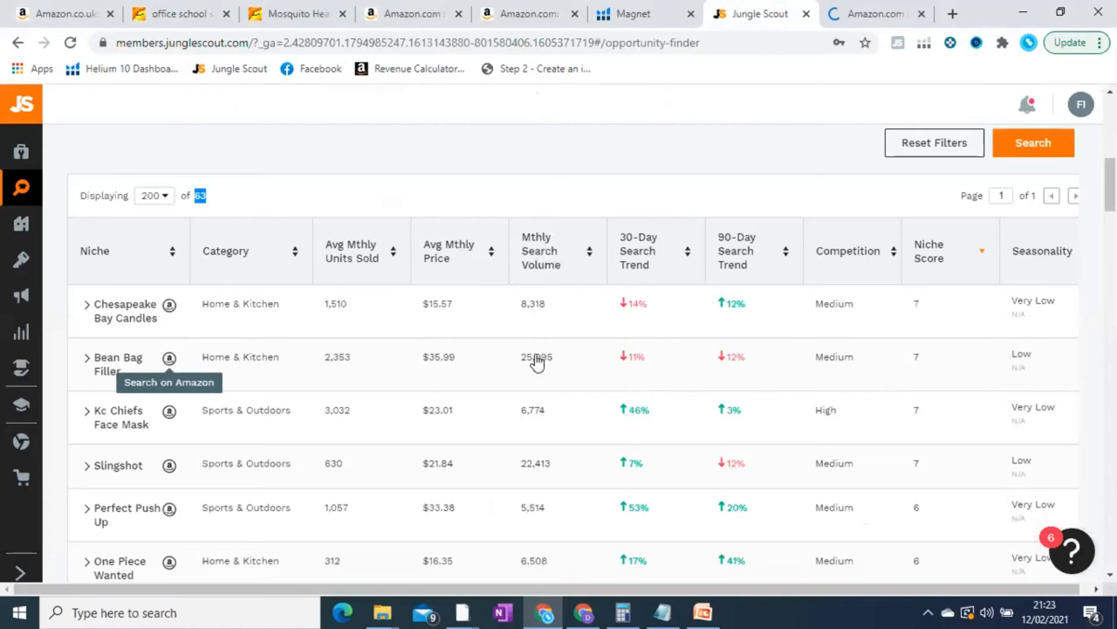
pyautogui.moveTo(655, 254)
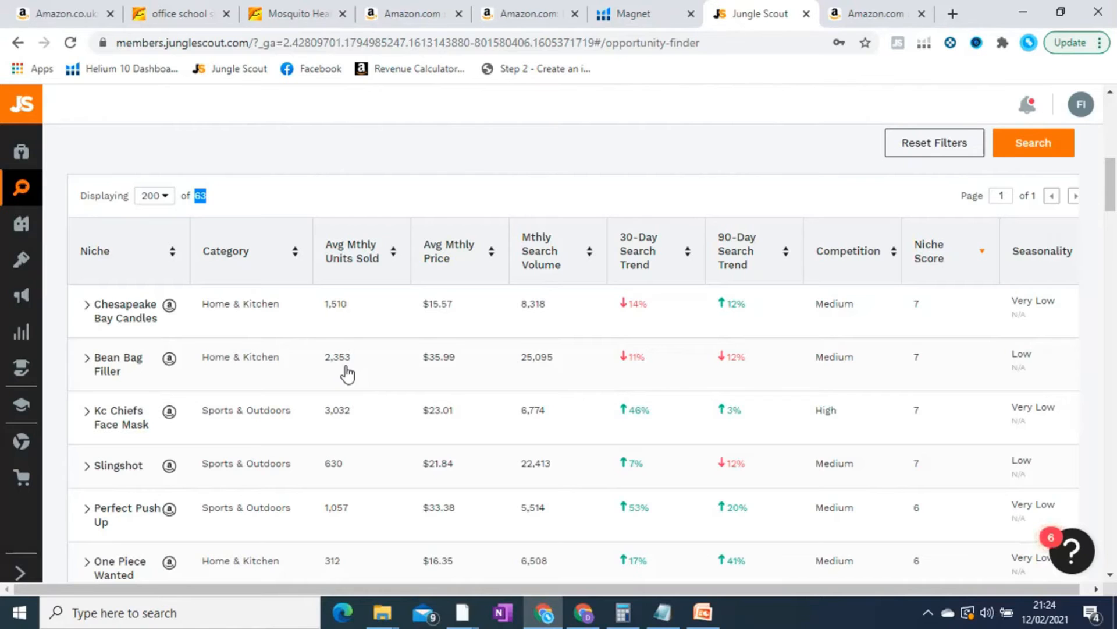
pyautogui.click(855, 8)
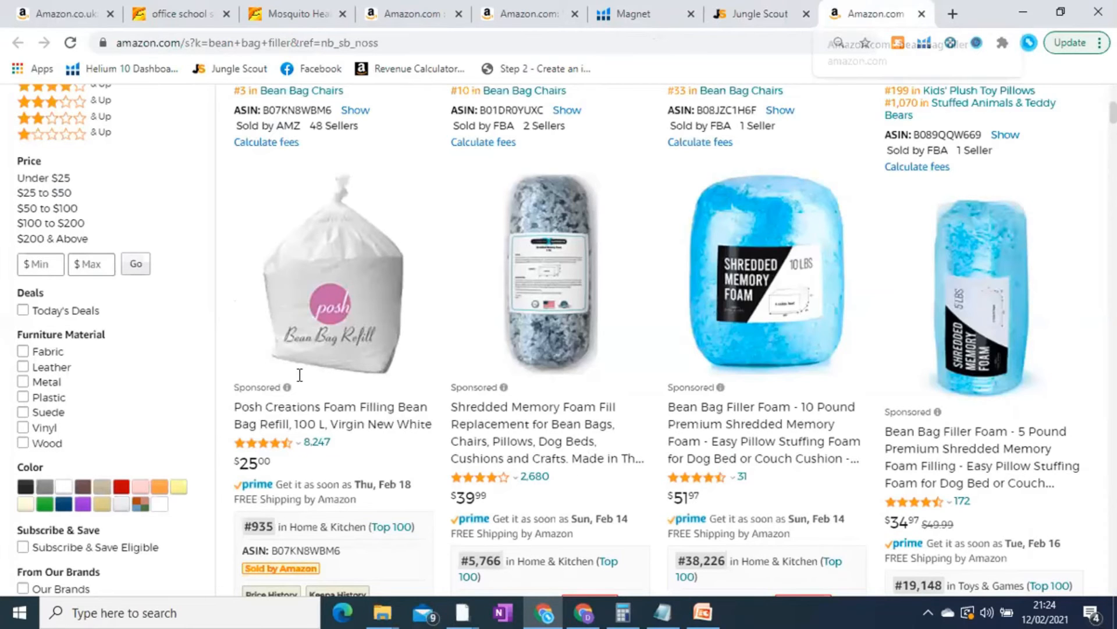
# Look through the bean bag filler listings on Amazon, comparing prices, review counts, sales ranks and seller types.
pyautogui.scroll(-5, 299, 375)
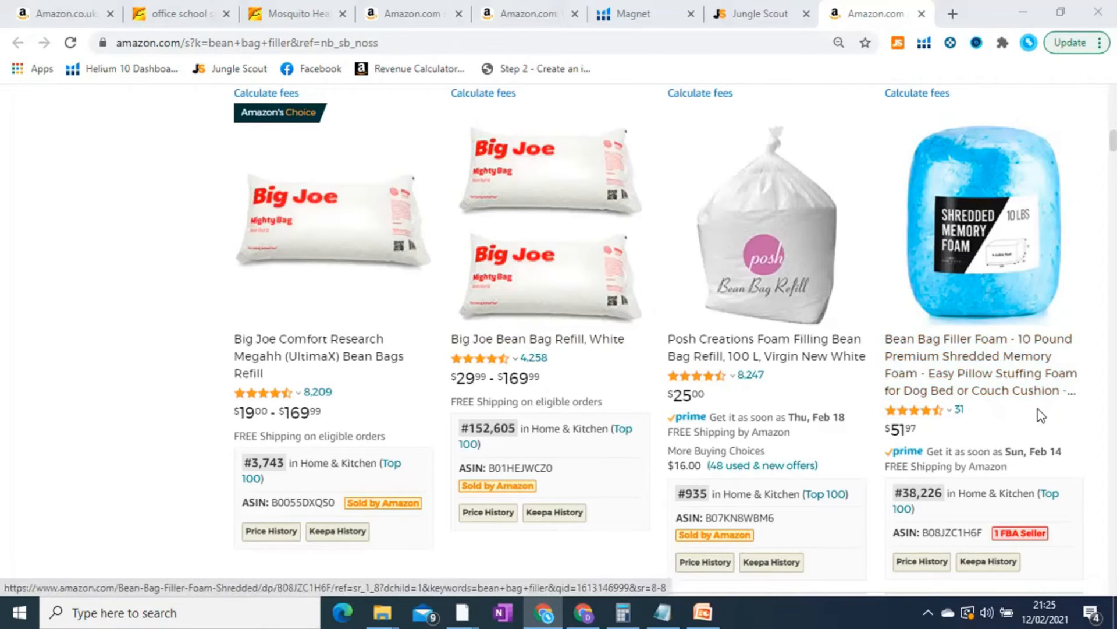
pyautogui.scroll(-7, 1036, 411)
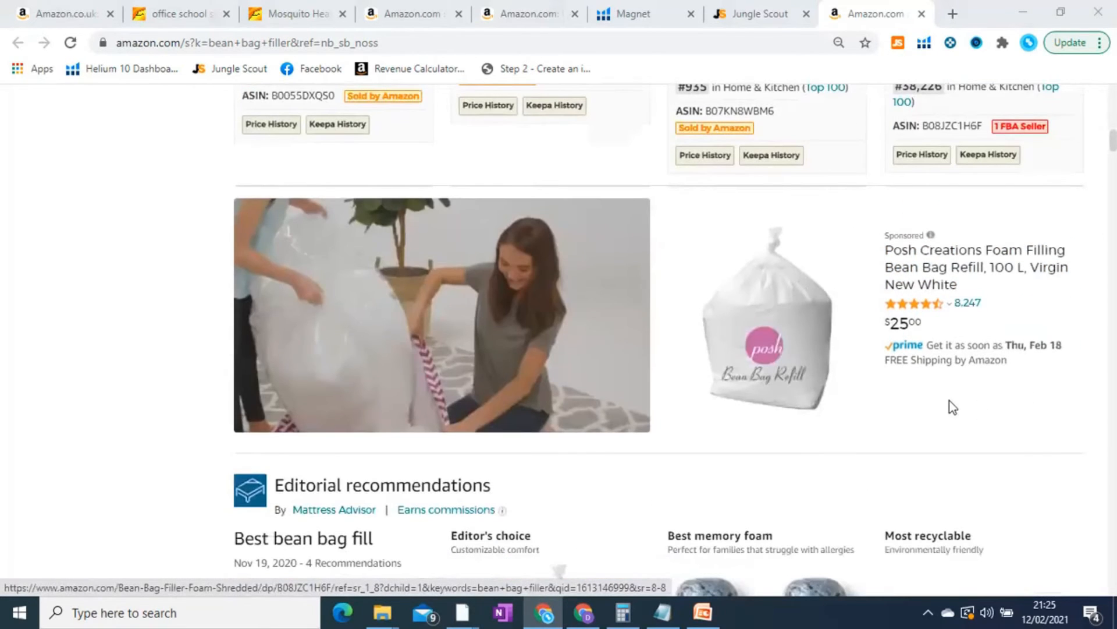
pyautogui.scroll(-6, 801, 400)
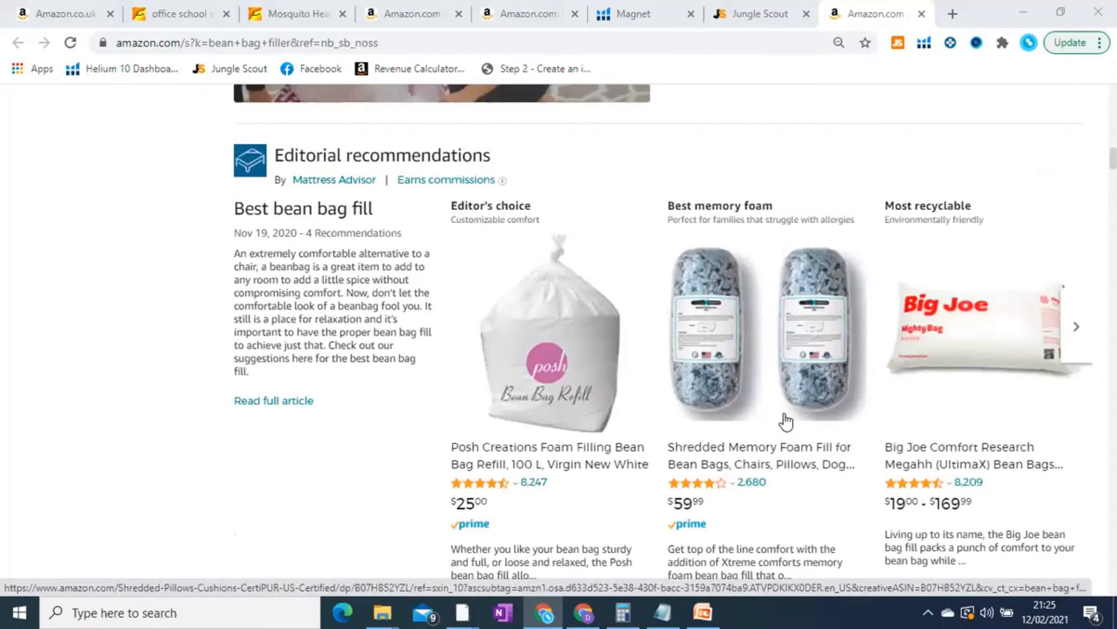
pyautogui.scroll(-8, 744, 460)
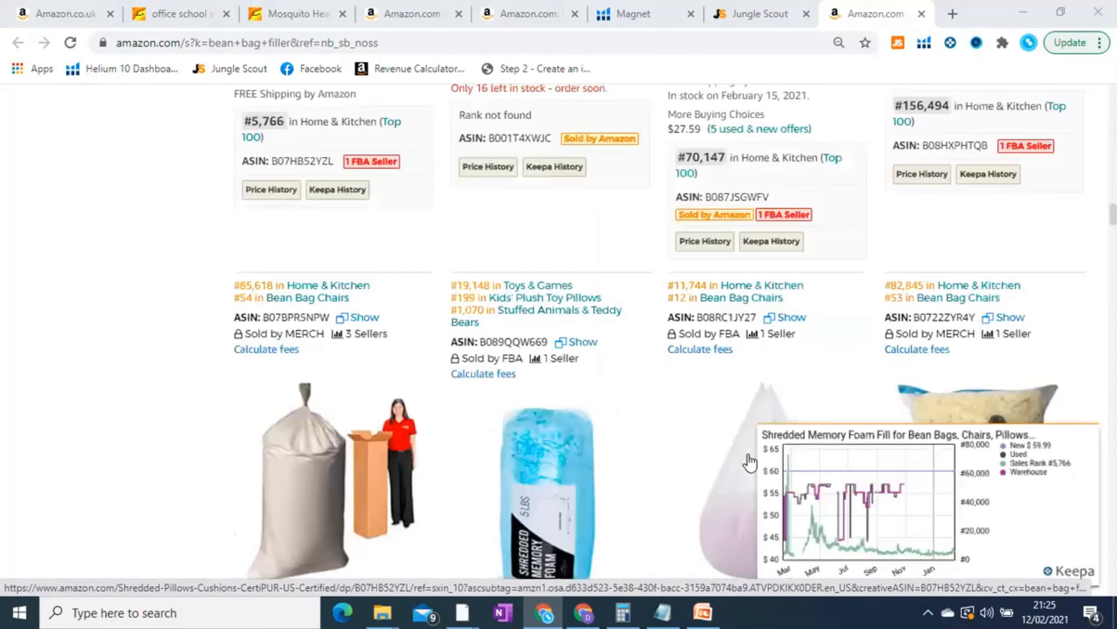
pyautogui.scroll(4, 712, 436)
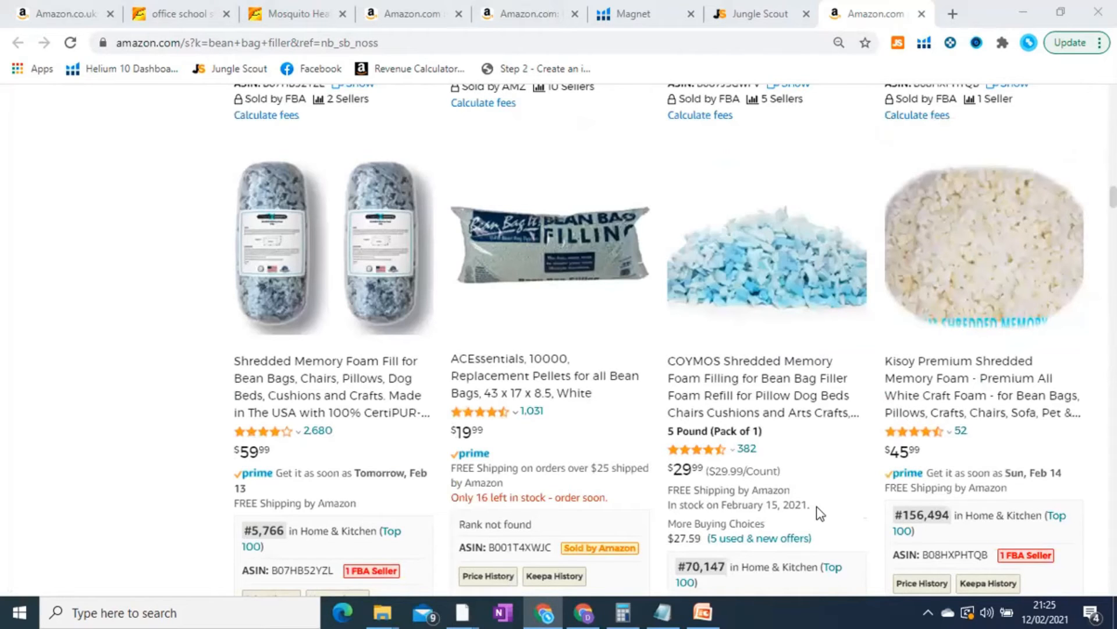
pyautogui.scroll(-8, 806, 373)
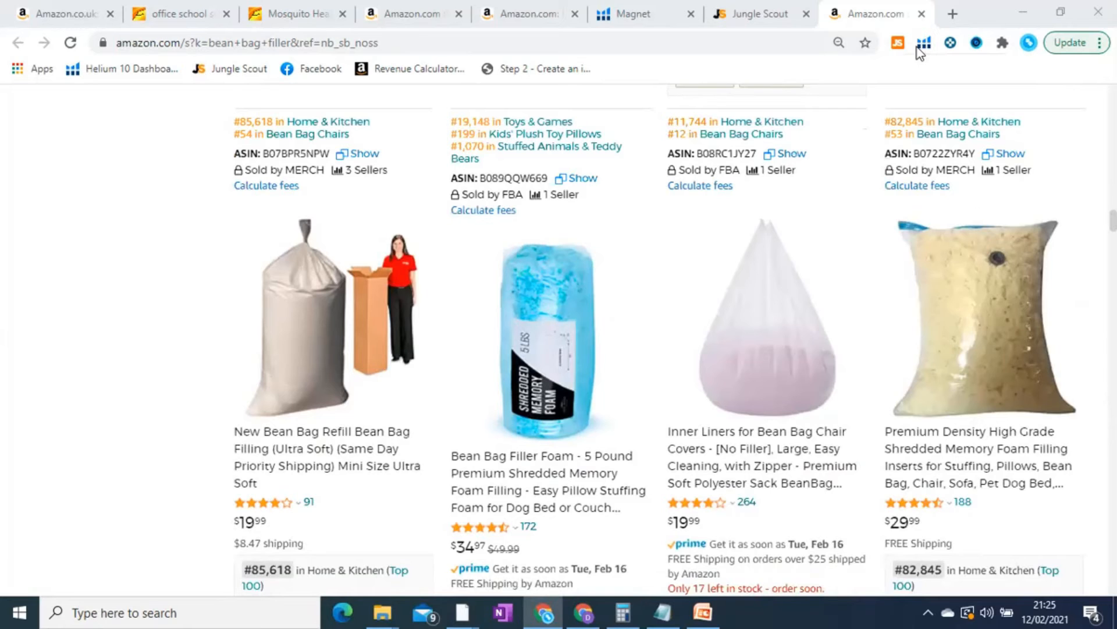
# Try to analyse the bean bag filler results with Helium 10's Xray product research, closing it and running it again.
pyautogui.click(923, 43)
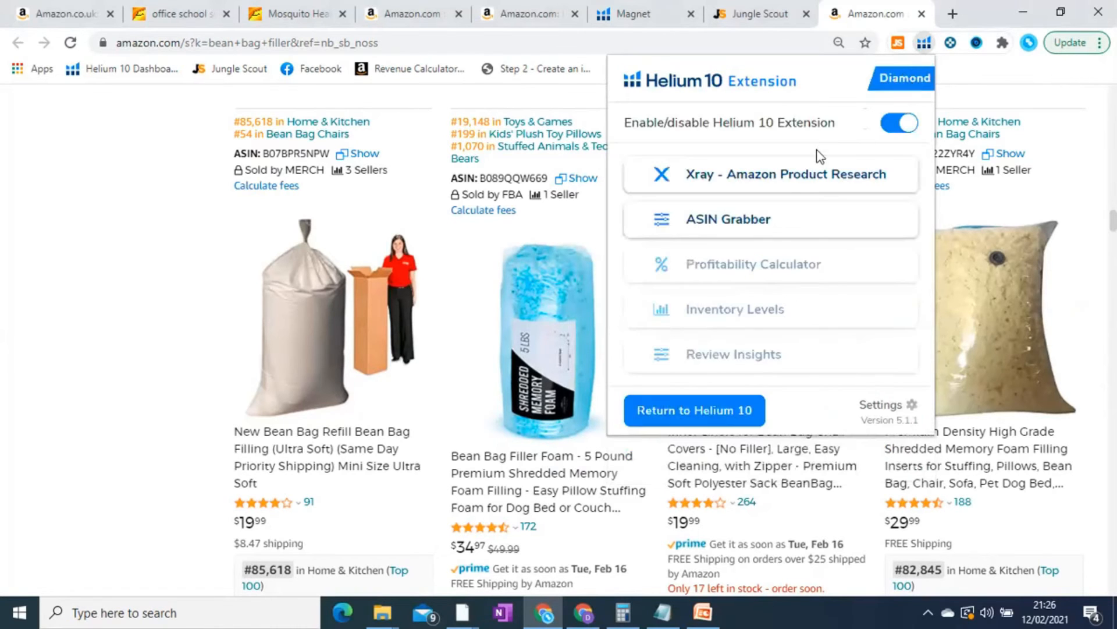
pyautogui.click(804, 178)
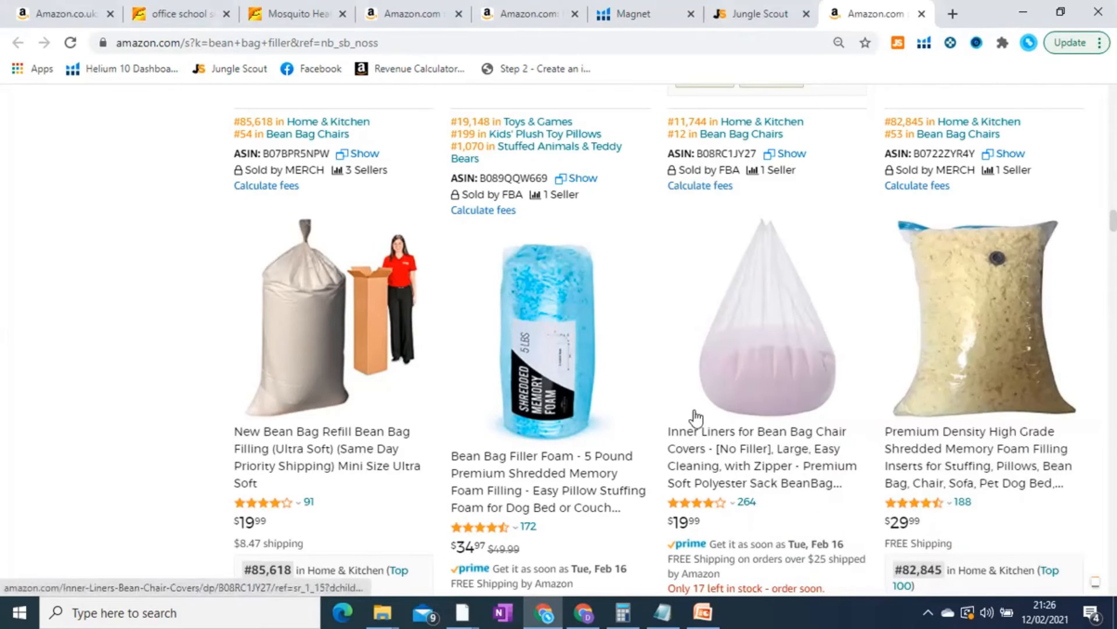
pyautogui.click(927, 42)
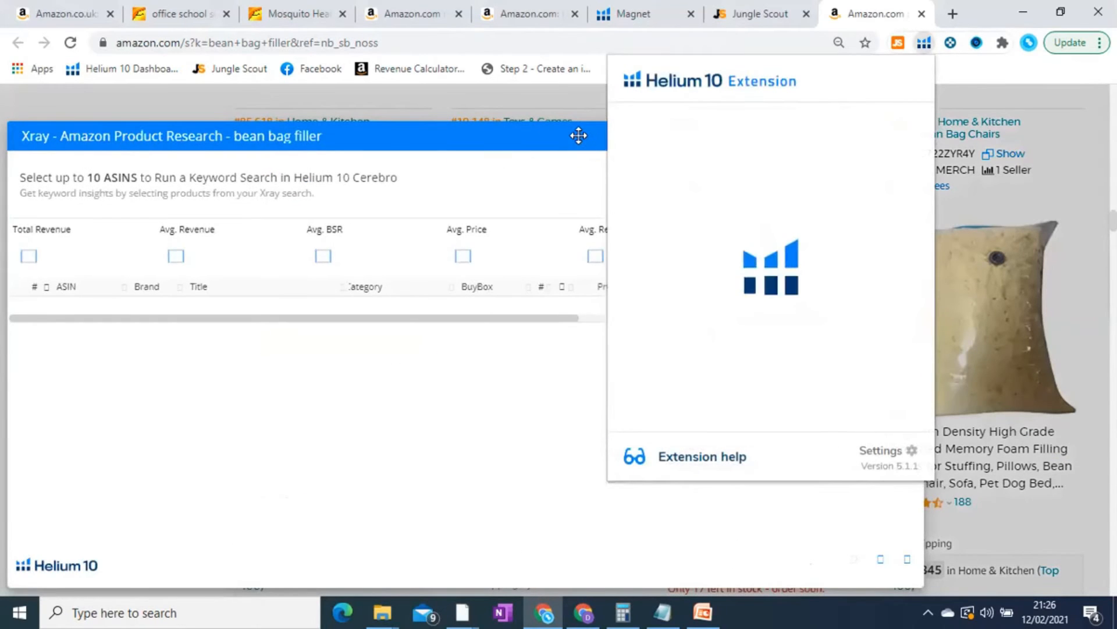
pyautogui.click(579, 136)
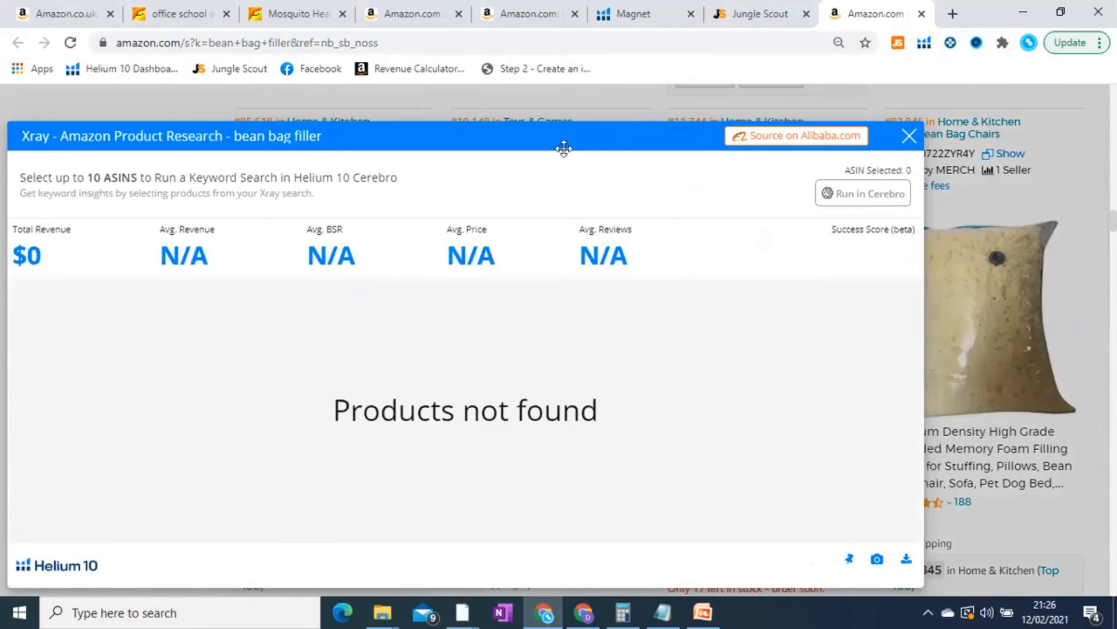
pyautogui.click(909, 141)
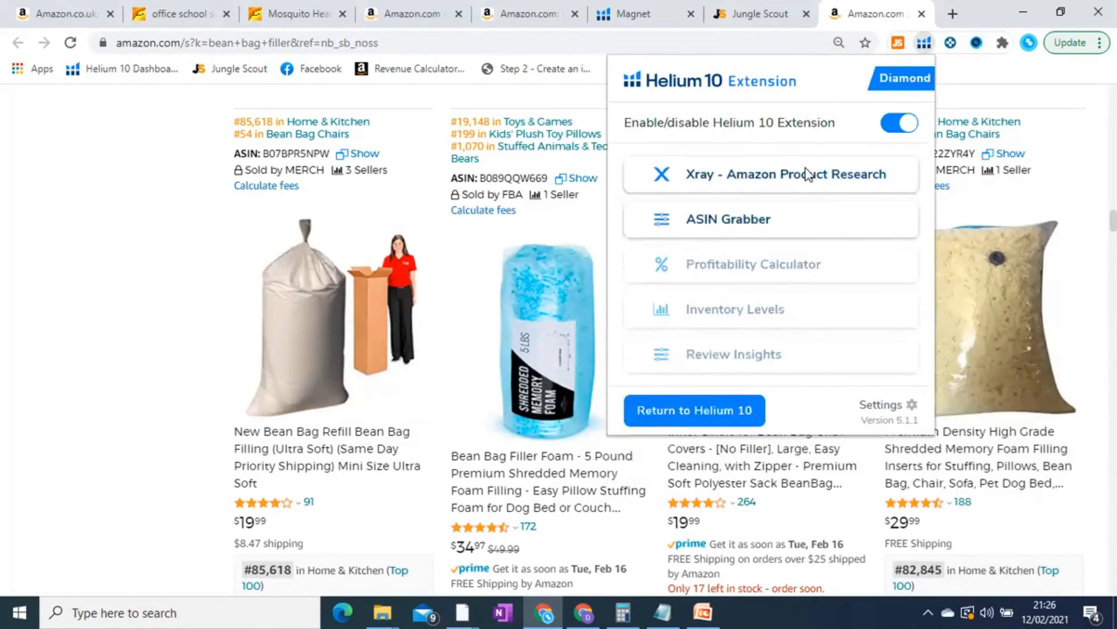
pyautogui.click(807, 174)
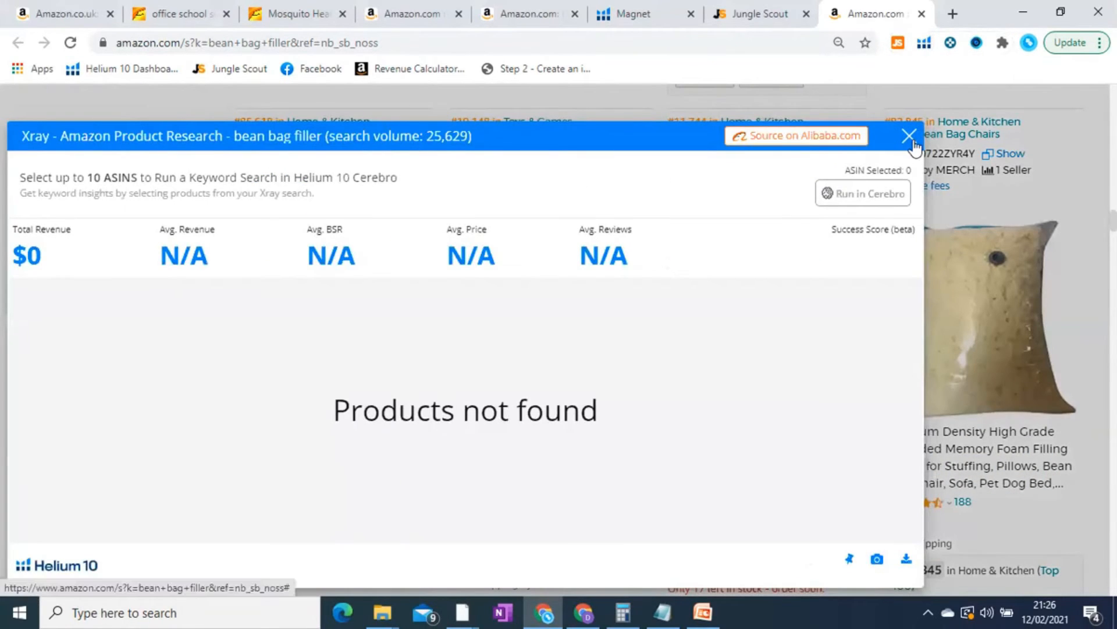
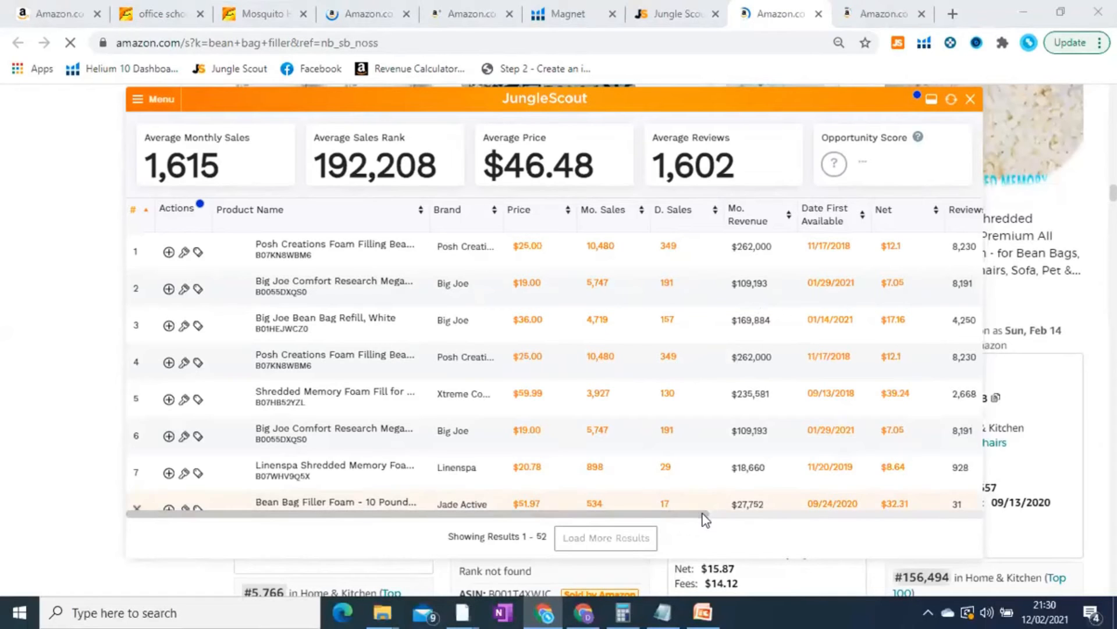
# Examine the sales, revenue, net, reviews, fees, rank and seller columns in the Jungle Scout product table for bean bag filler.
pyautogui.click(750, 514)
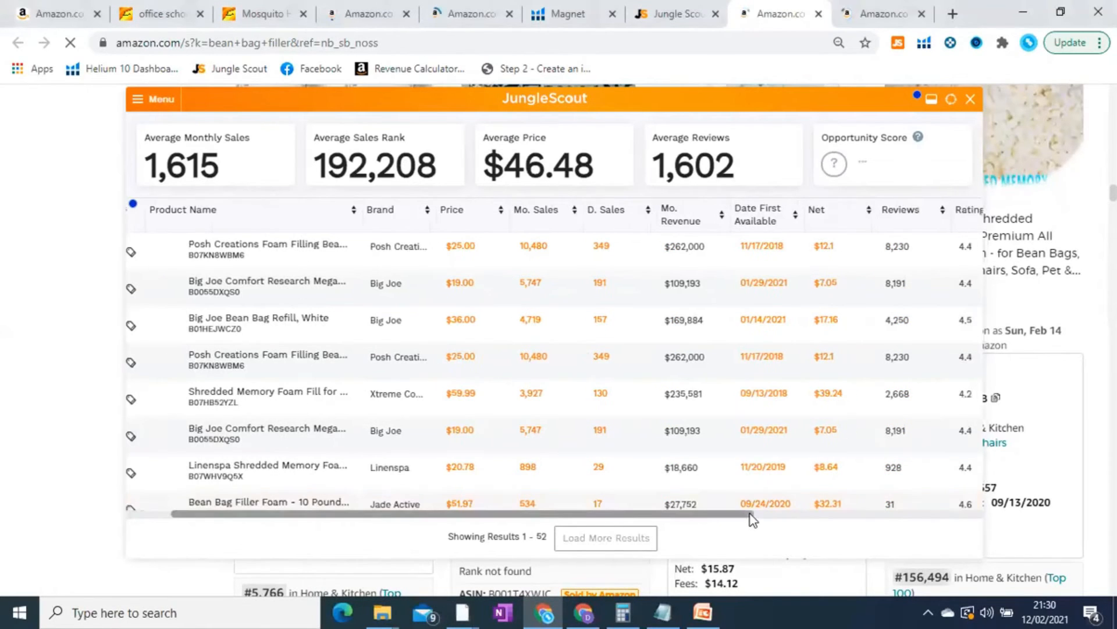
pyautogui.click(768, 512)
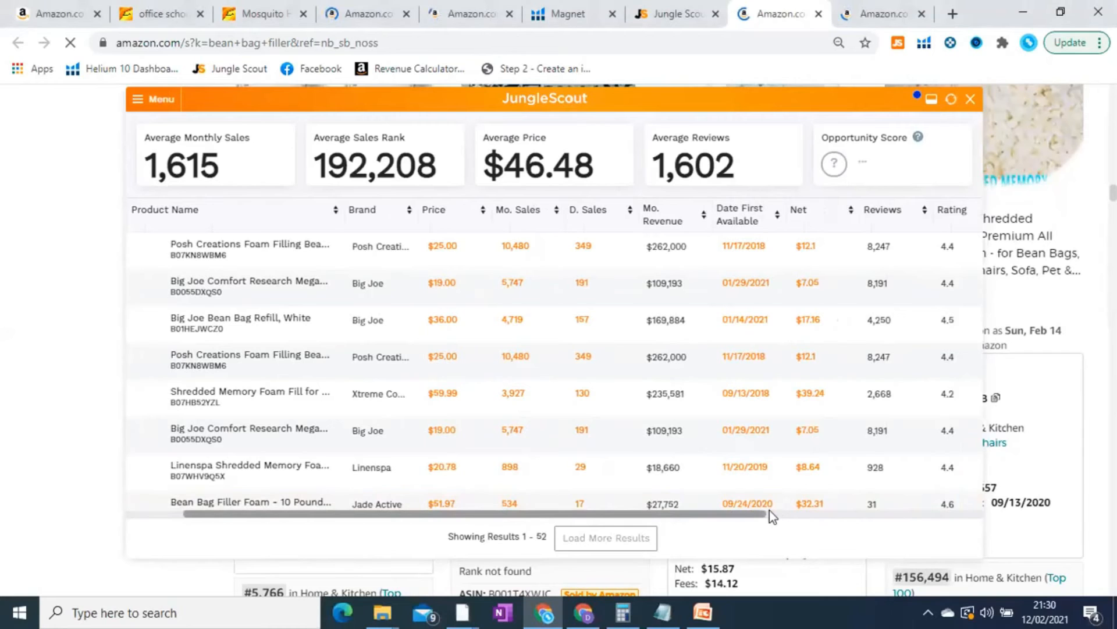
pyautogui.click(774, 514)
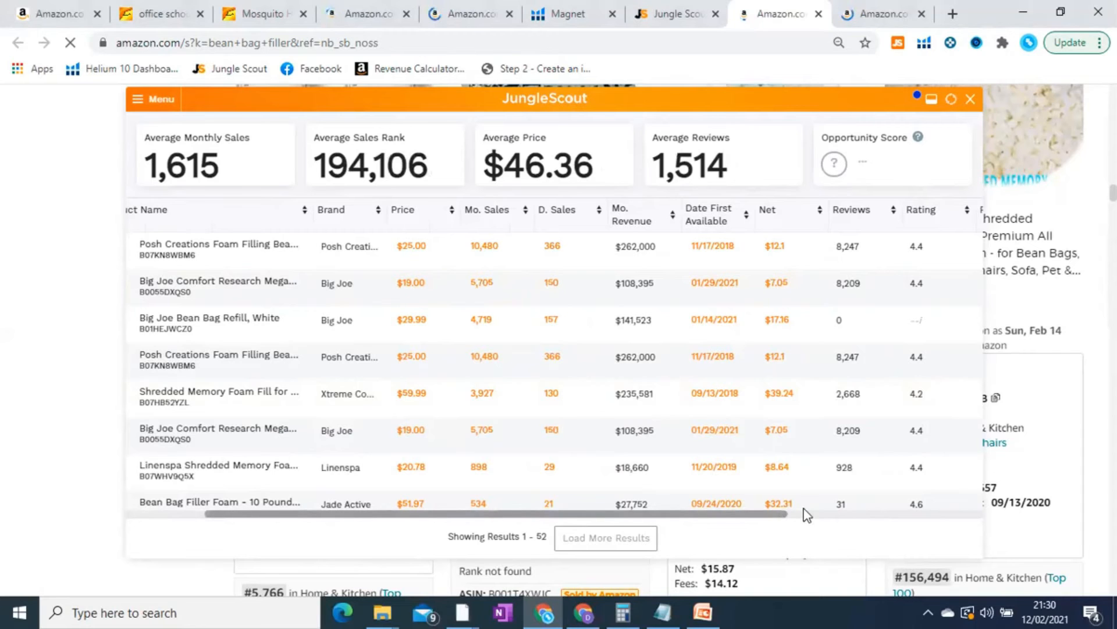
pyautogui.moveTo(806, 510); pyautogui.dragTo(978, 514)
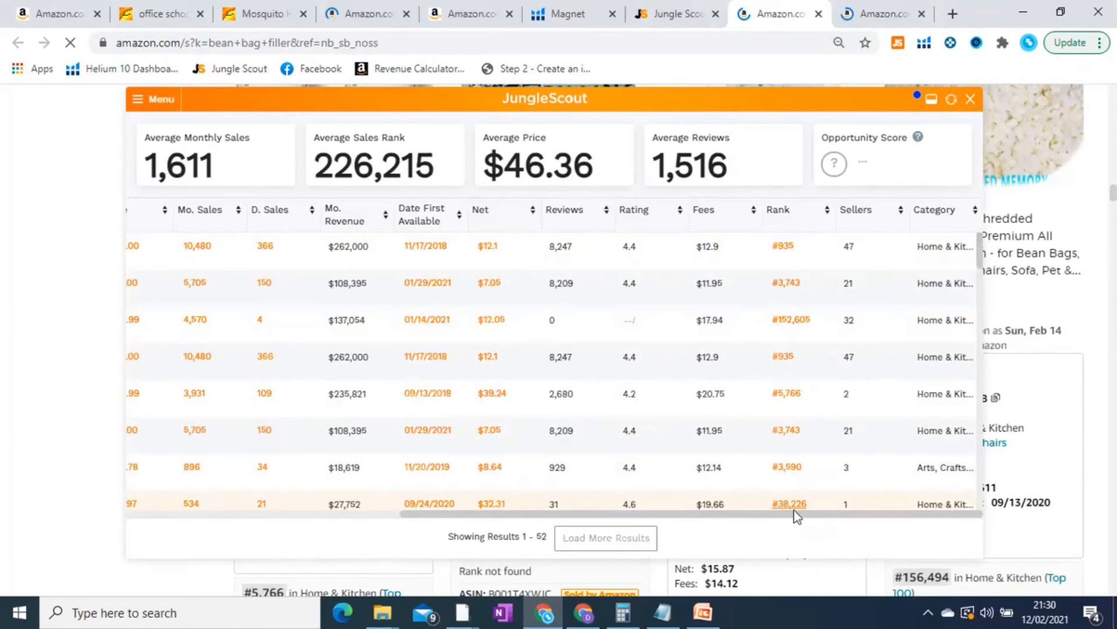
pyautogui.moveTo(573, 514); pyautogui.dragTo(469, 512)
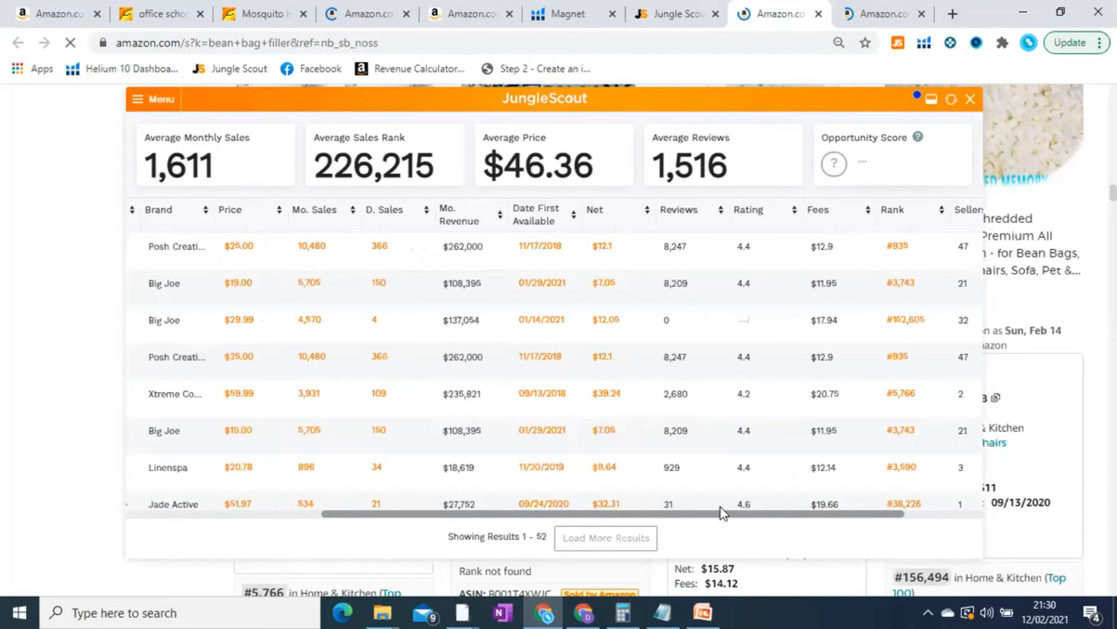
pyautogui.moveTo(743, 516); pyautogui.dragTo(662, 513)
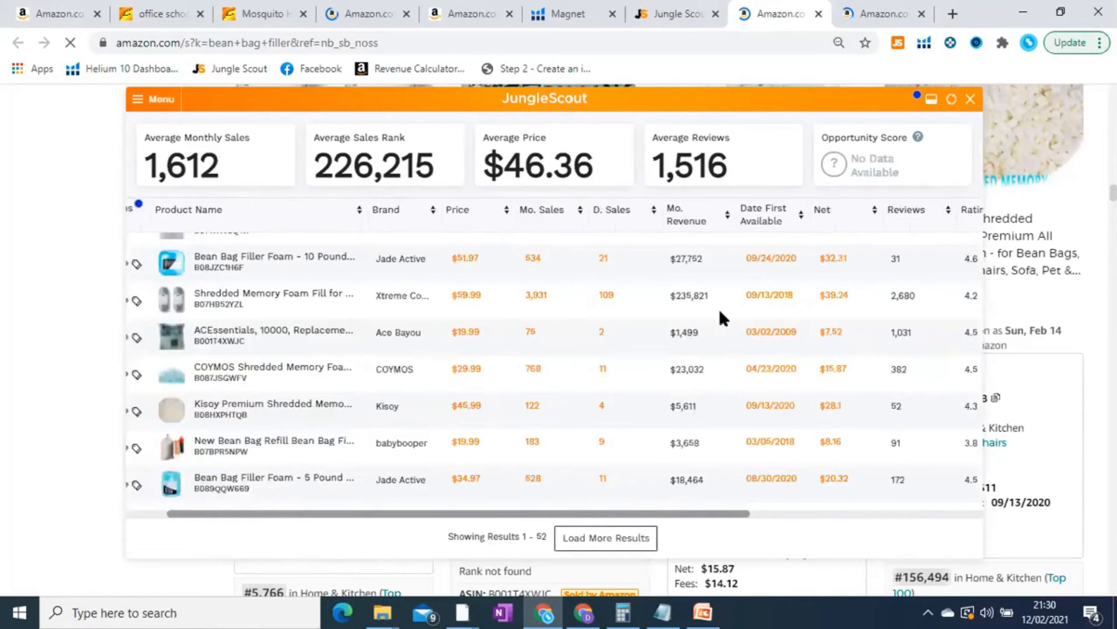
# Review further bean bag filler products in the Jungle Scout table for price, monthly sales and reviews, returning to the first product.
pyautogui.scroll(-3, 721, 314)
pyautogui.scroll(-3, 720, 314)
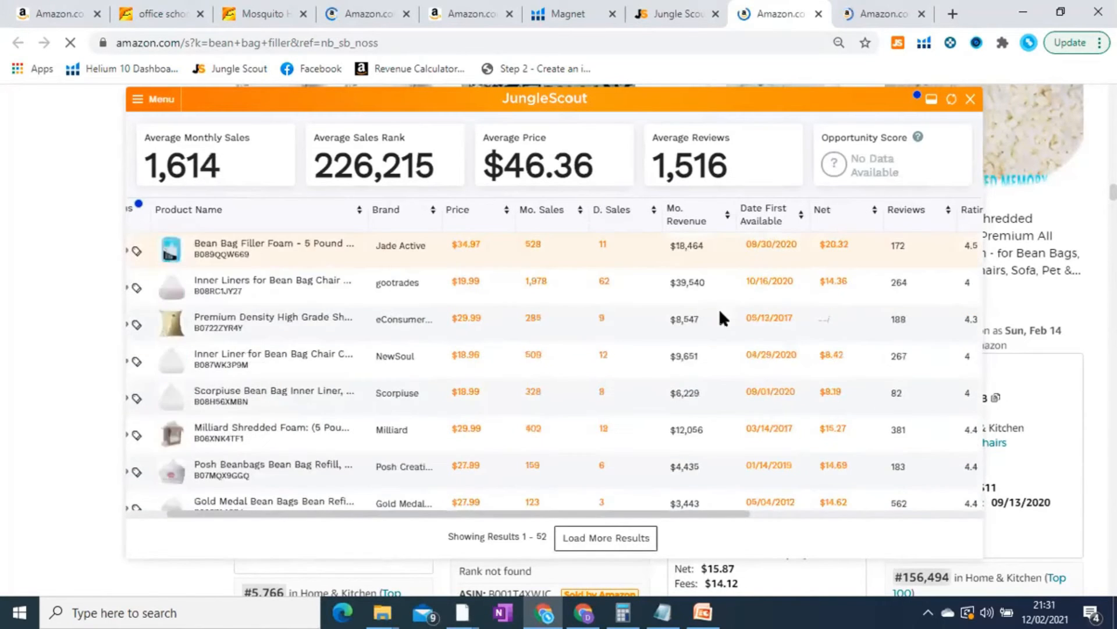
pyautogui.scroll(-3, 721, 318)
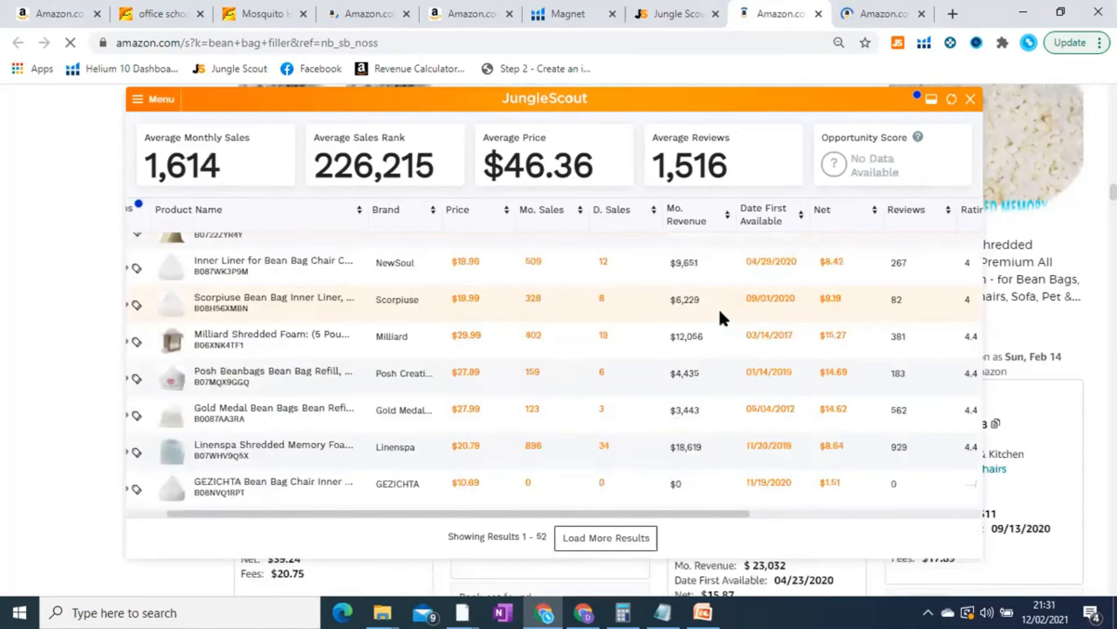
pyautogui.scroll(6, 721, 317)
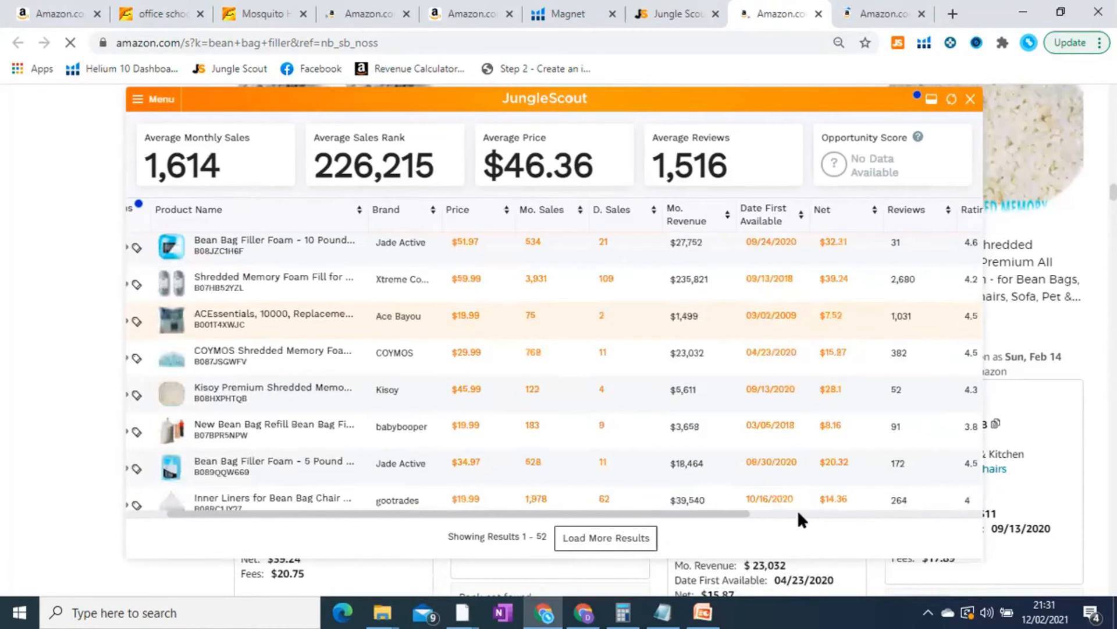
pyautogui.click(851, 516)
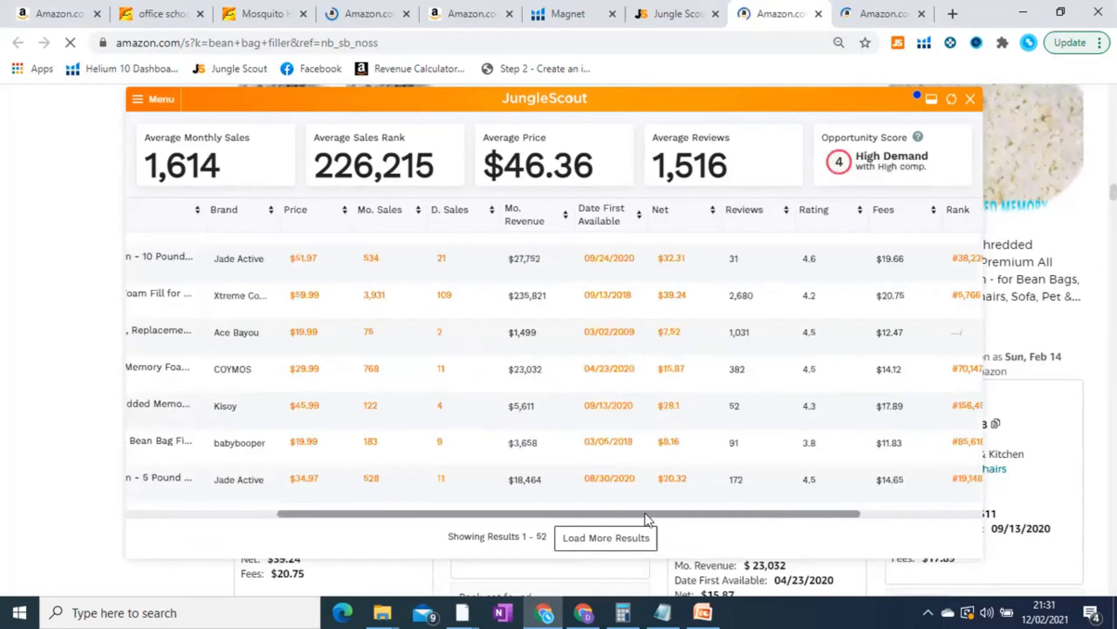
pyautogui.hscroll(-3, 637, 390)
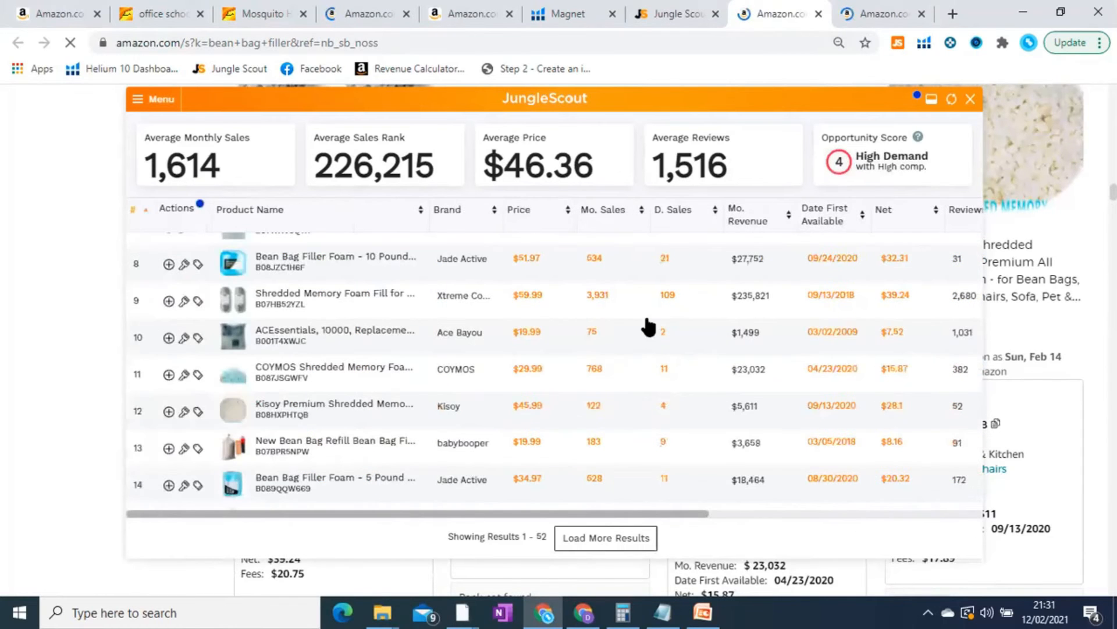
pyautogui.scroll(5, 724, 233)
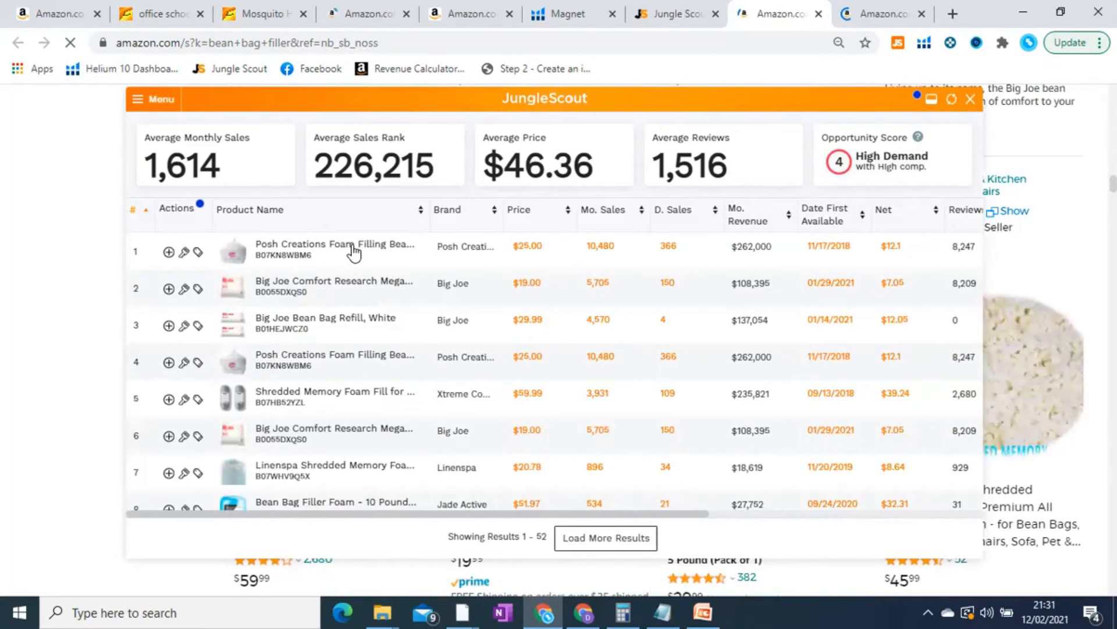
# Copy the ASIN of the first Posh Creations bean bag refill and run a Helium 10 Magnet keyword search for B07KN8WBM6.
pyautogui.moveTo(284, 262)
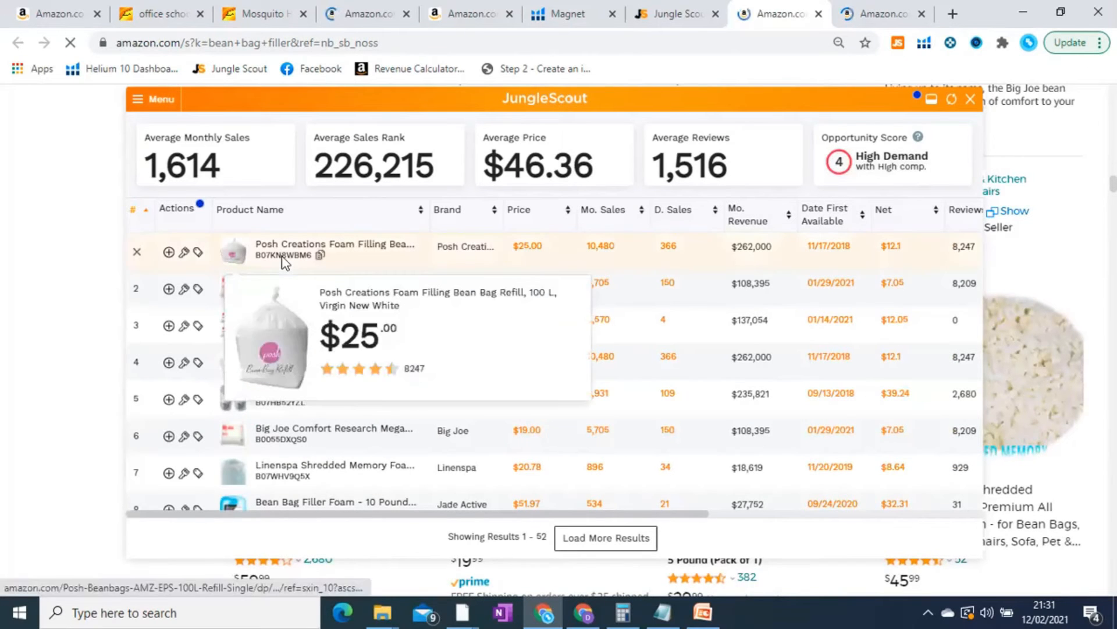
pyautogui.click(320, 256)
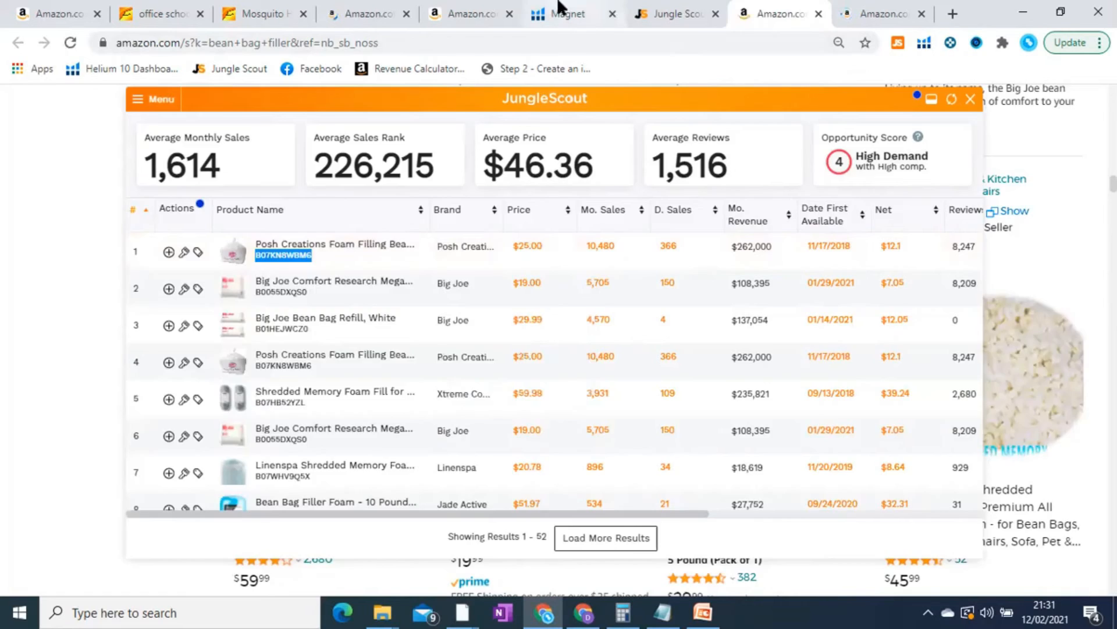
pyautogui.click(560, 12)
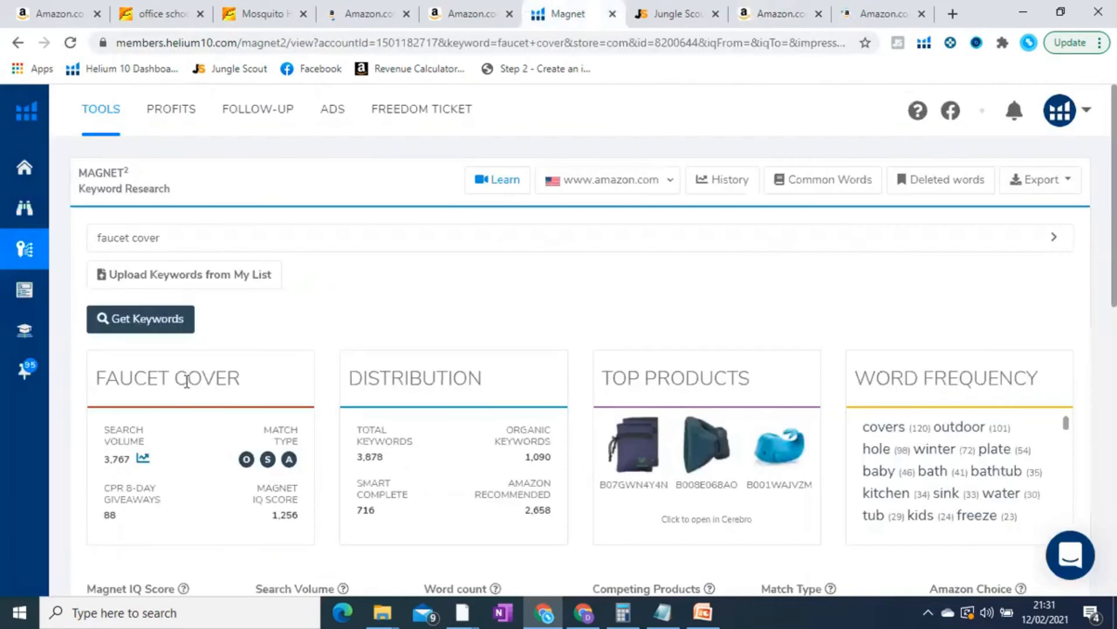
pyautogui.click(182, 234)
pyautogui.hotkey('ctrl', 'a')
pyautogui.hotkey('ctrl', 'v')
pyautogui.click(105, 317)
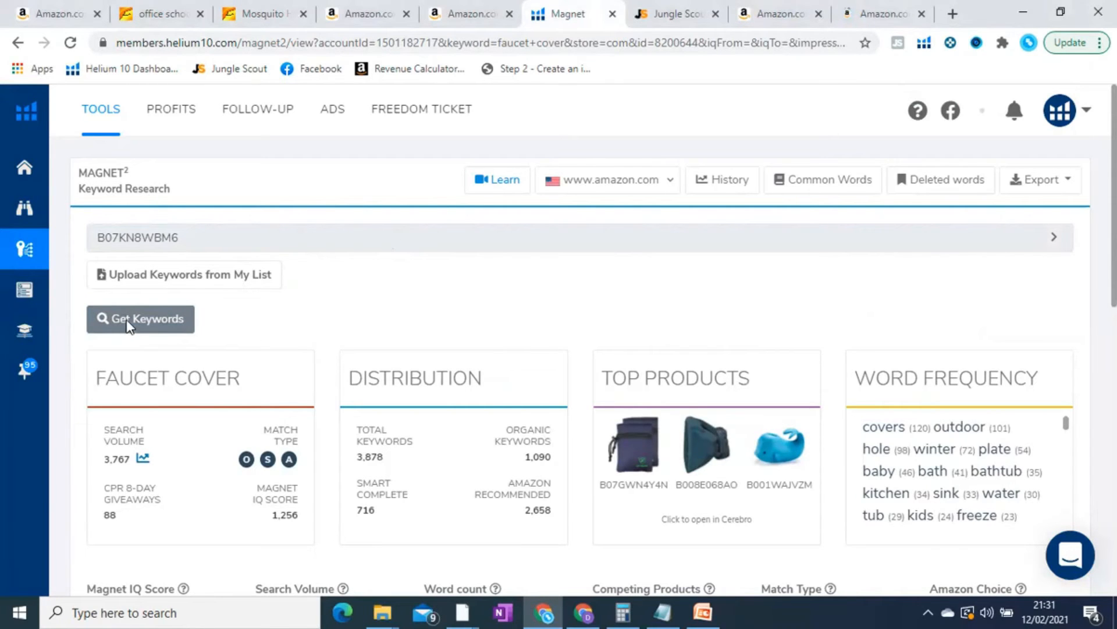
pyautogui.click(157, 323)
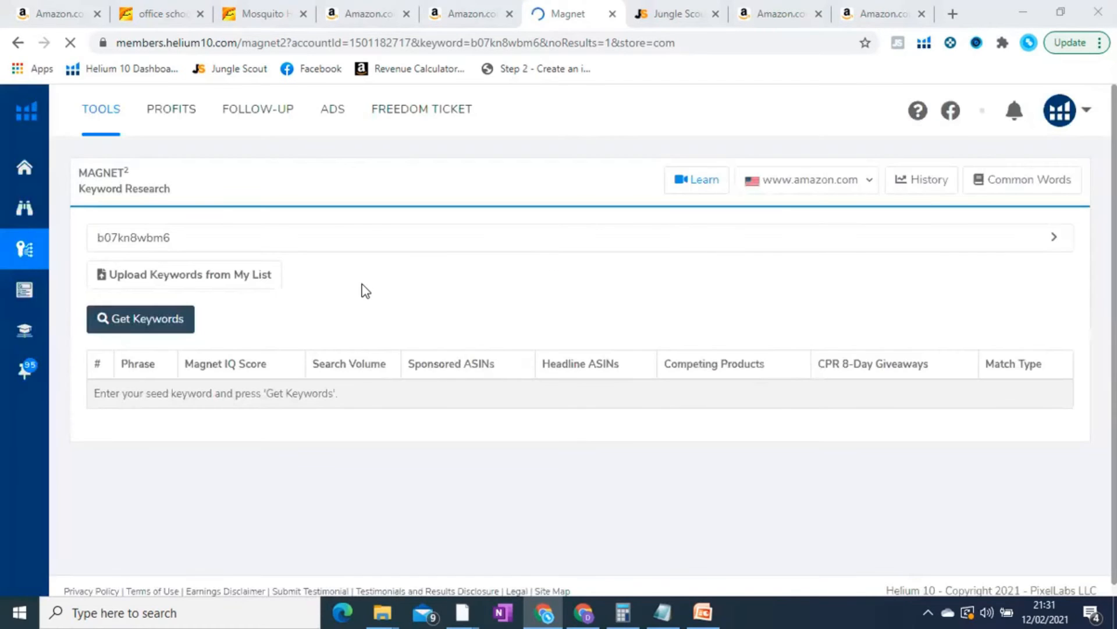
pyautogui.click(156, 320)
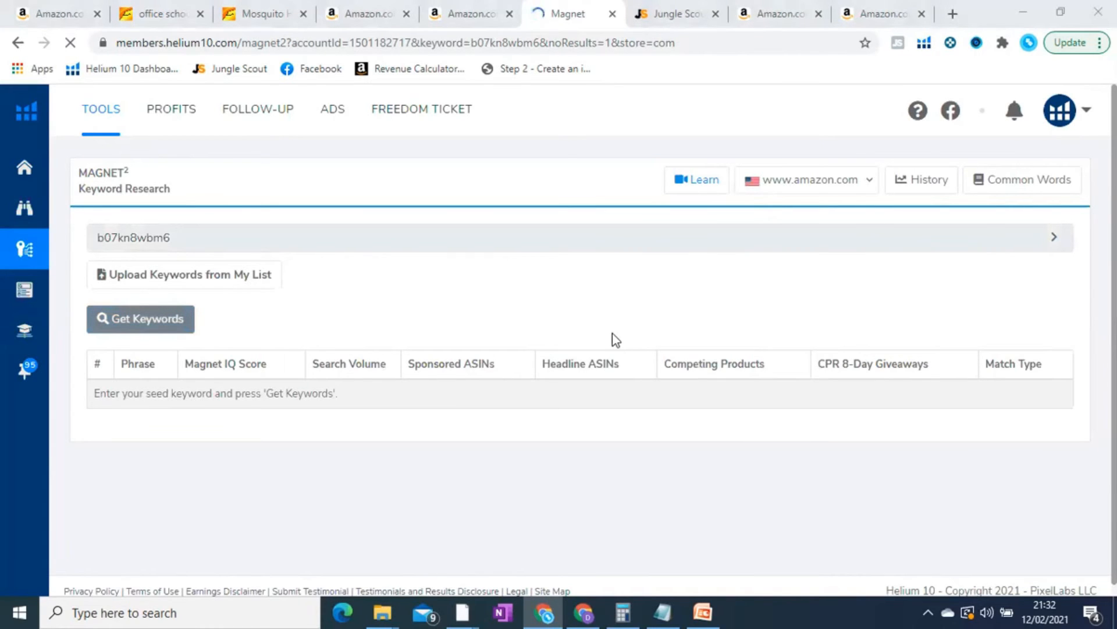
# Recheck the Jungle Scout bean bag filler table and rerun the keyword search for B07KN8WBM6 in Helium 10 Magnet.
pyautogui.click(774, 14)
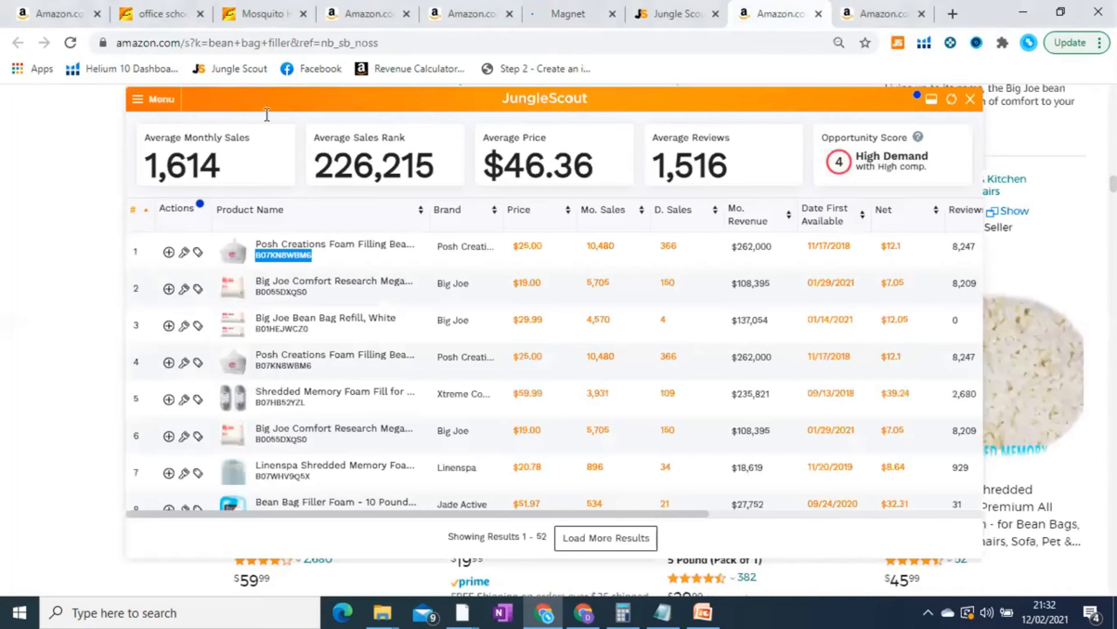
pyautogui.moveTo(295, 100); pyautogui.dragTo(319, 177)
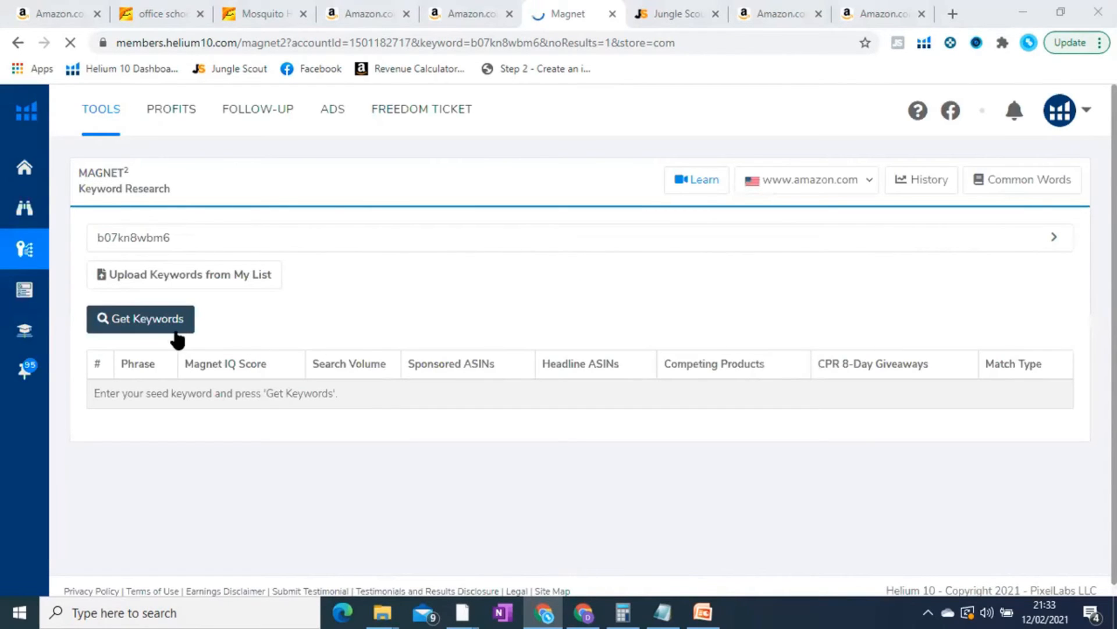
pyautogui.click(158, 326)
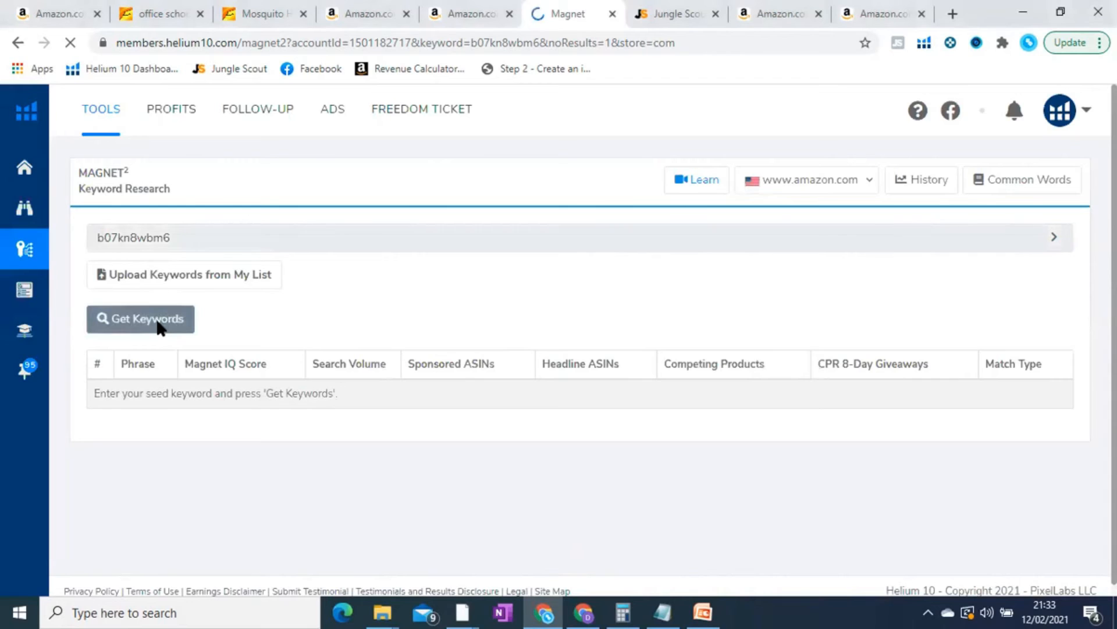
pyautogui.click(513, 604)
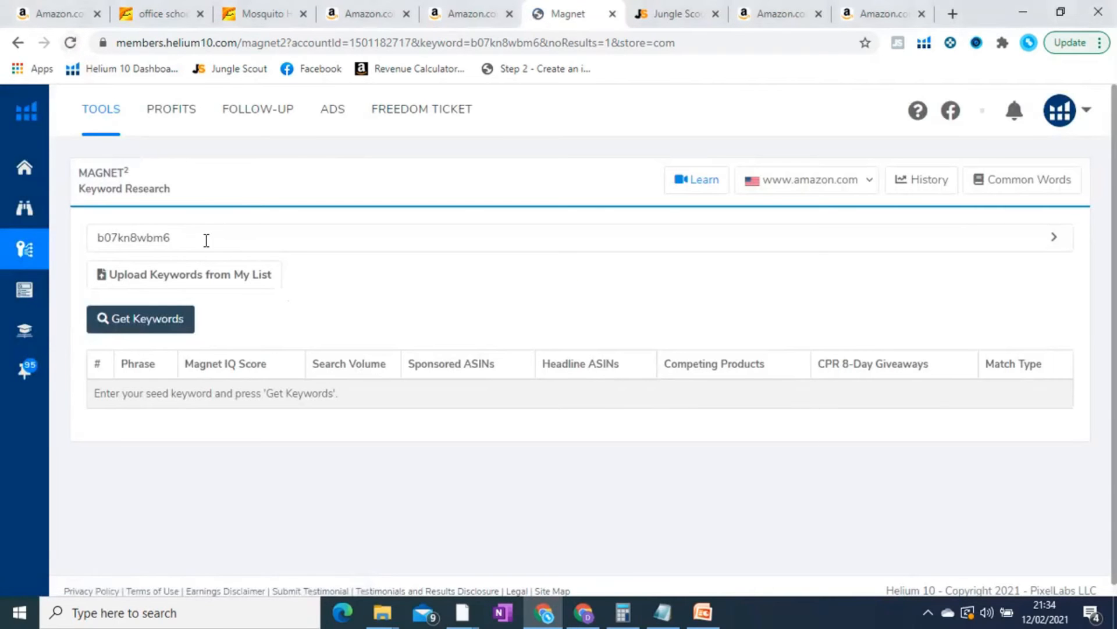
# Retry the Magnet keyword search for b07kn8wbm6, reload the page and copy the ASIN from the search field.
pyautogui.click(149, 321)
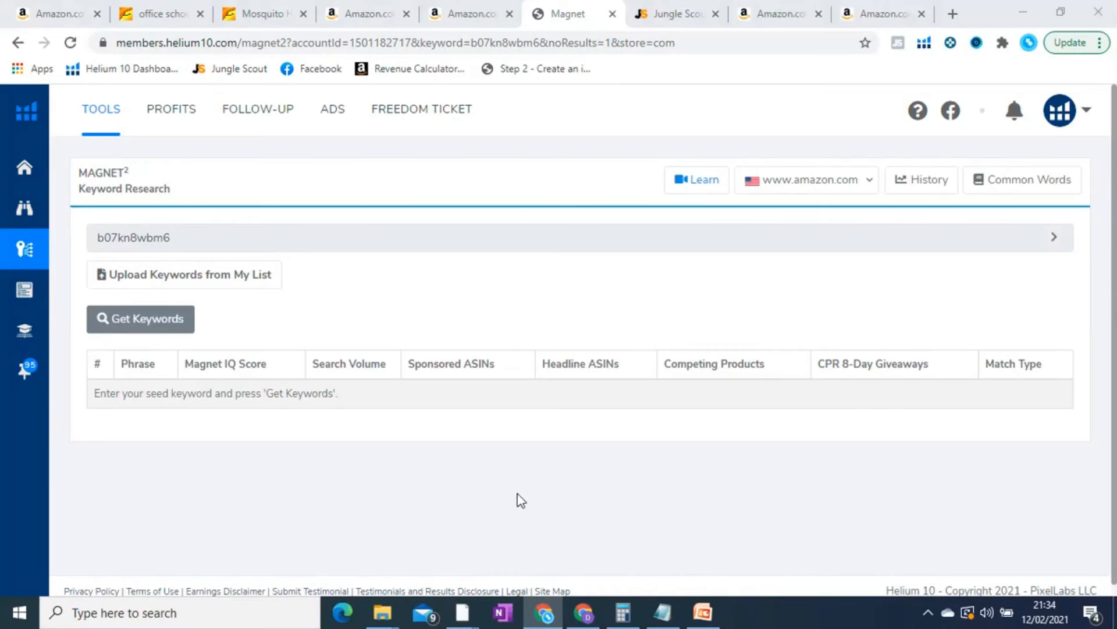
pyautogui.click(71, 43)
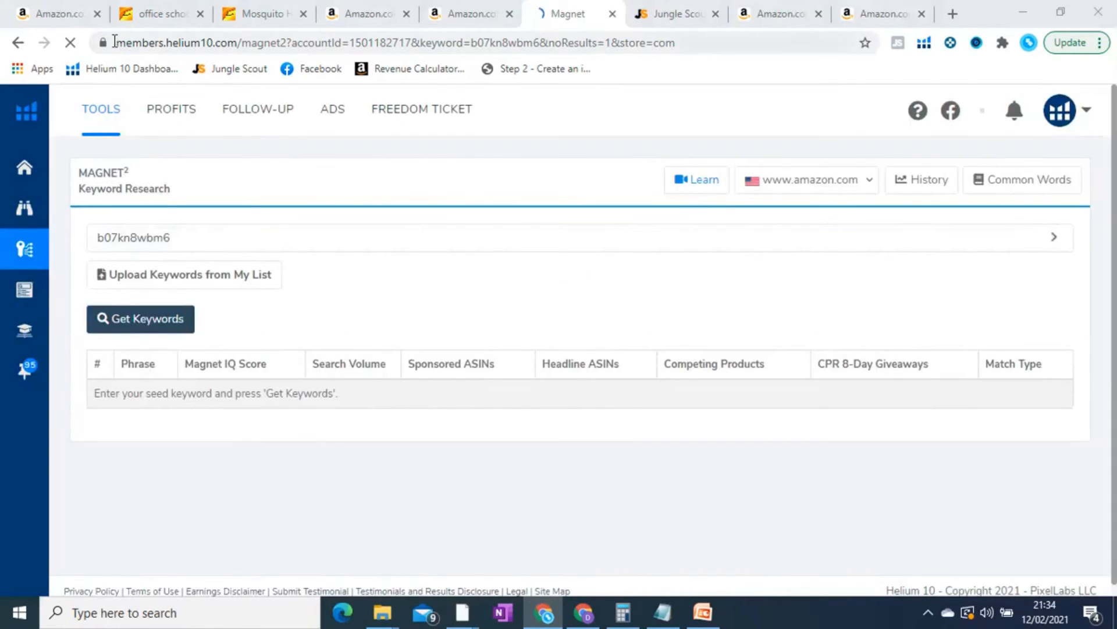
pyautogui.doubleClick(157, 235)
pyautogui.hotkey('ctrl', 'c')
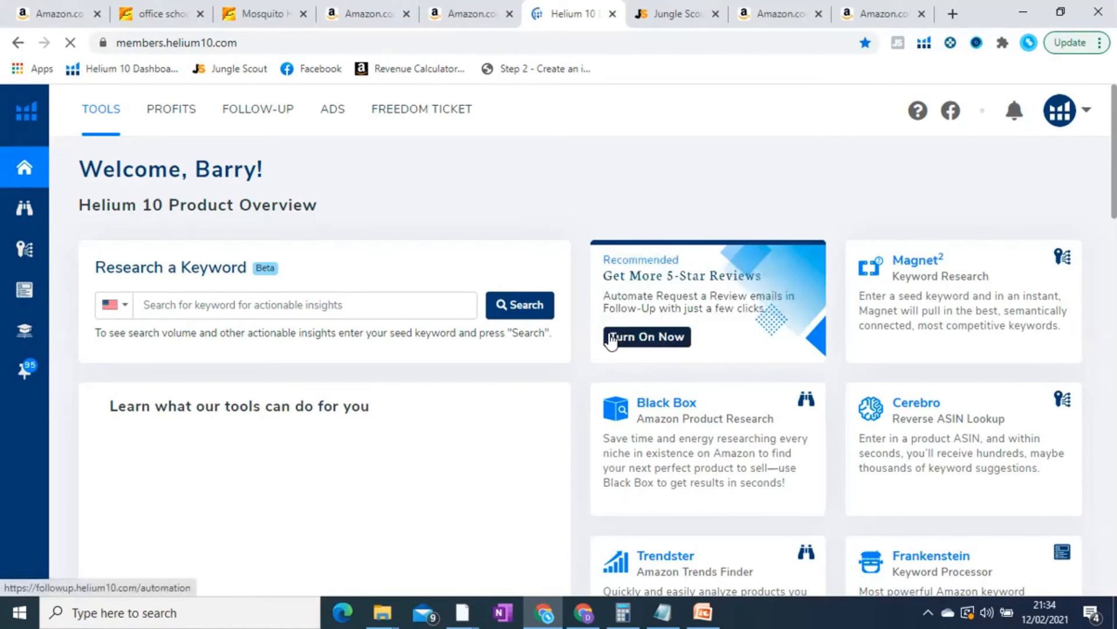
# Run a Cerebro reverse ASIN lookup to get the keywords for B07KN8WBM6.
pyautogui.moveTo(8, 265)
pyautogui.click(192, 252)
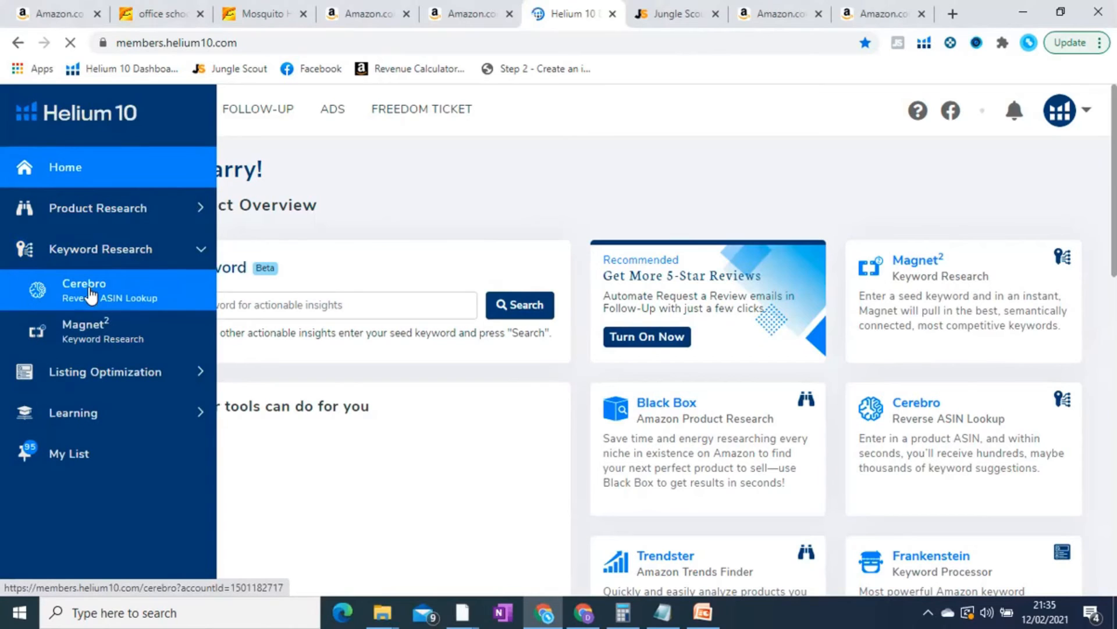
pyautogui.click(90, 295)
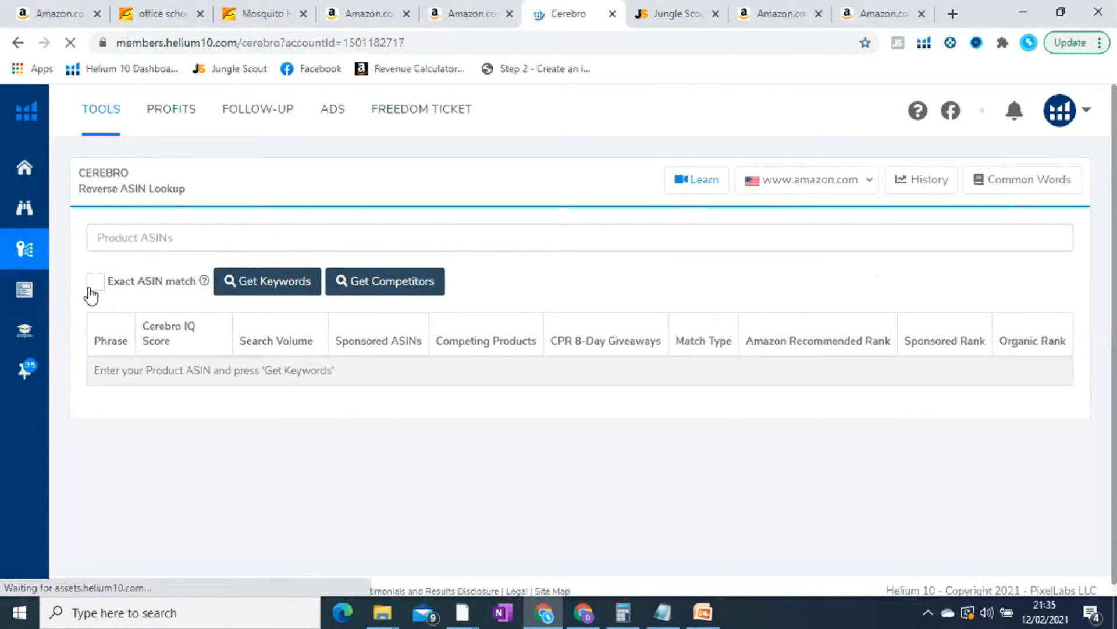
pyautogui.click(175, 242)
pyautogui.hotkey('ctrl', 'v')
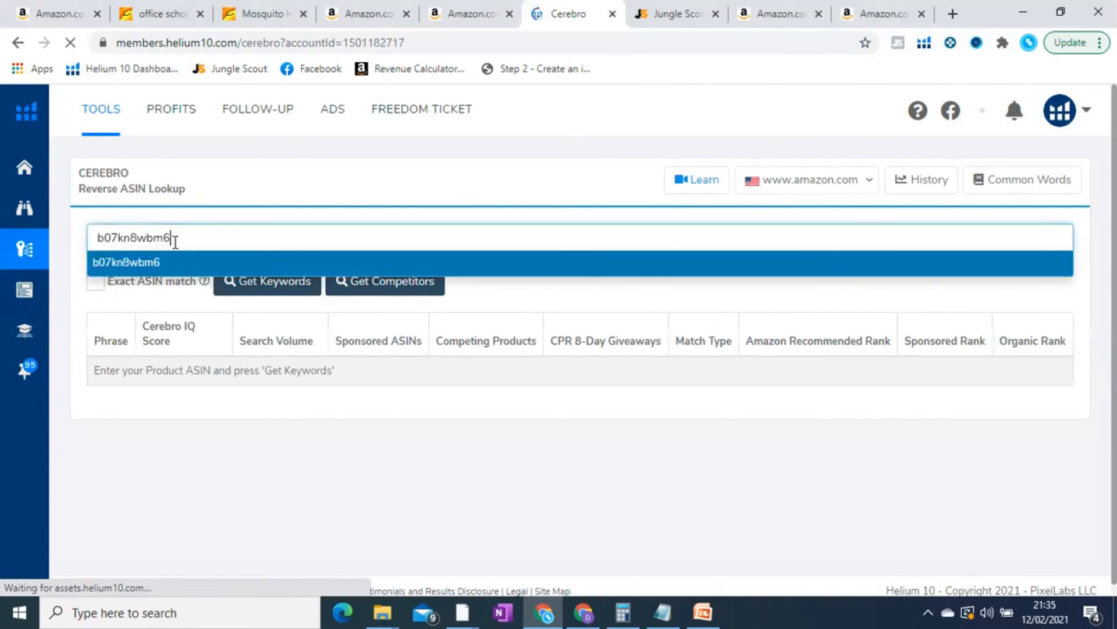
pyautogui.press('Return')
pyautogui.click(273, 280)
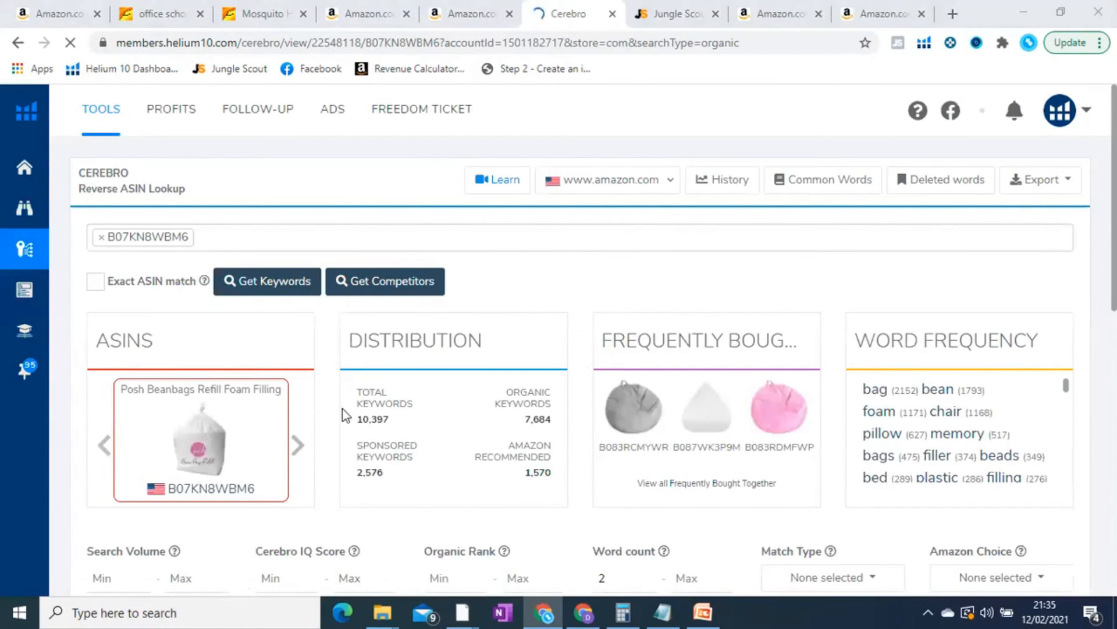
# Look over the Cerebro results for B07KN8WBM6 and sort the keywords by search volume, high to low.
pyautogui.scroll(-1, 327, 410)
pyautogui.scroll(-3, 327, 413)
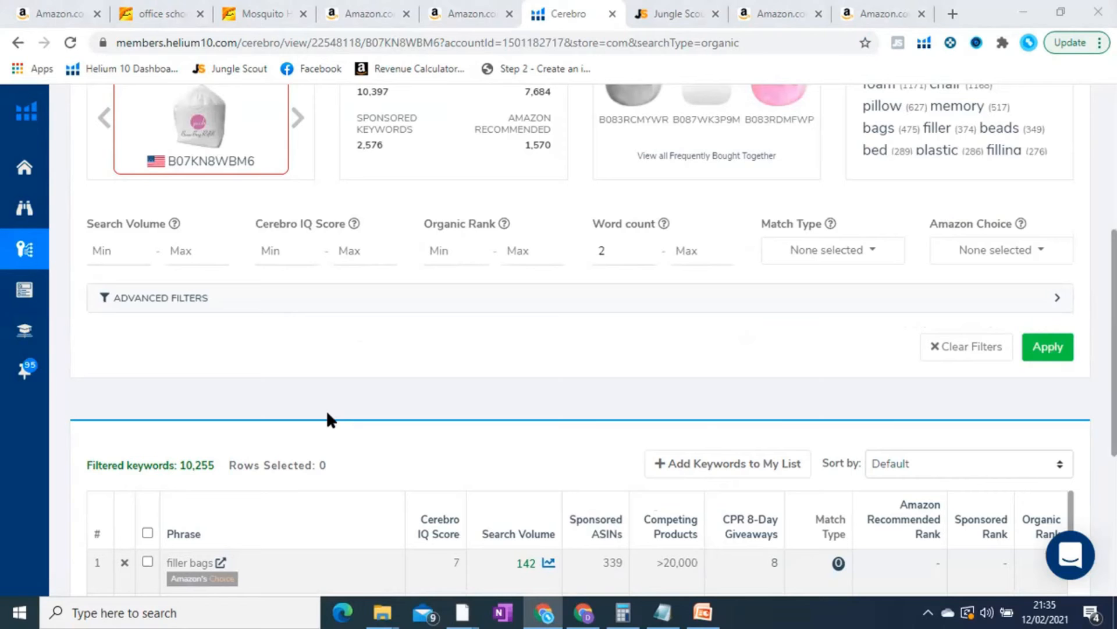
pyautogui.scroll(5, 327, 409)
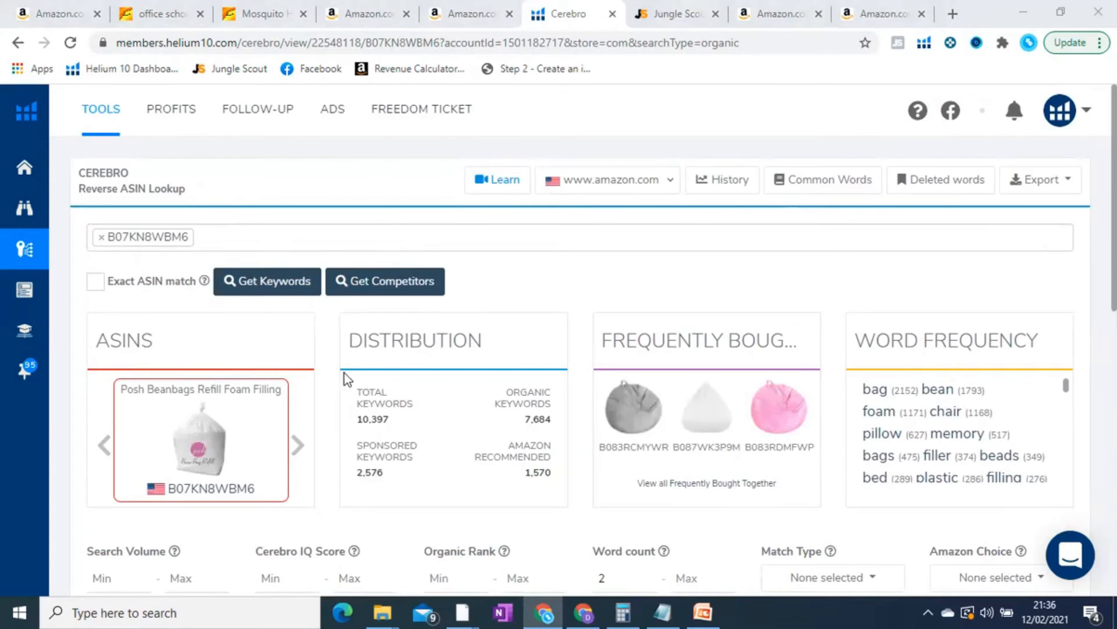
pyautogui.scroll(-2, 345, 376)
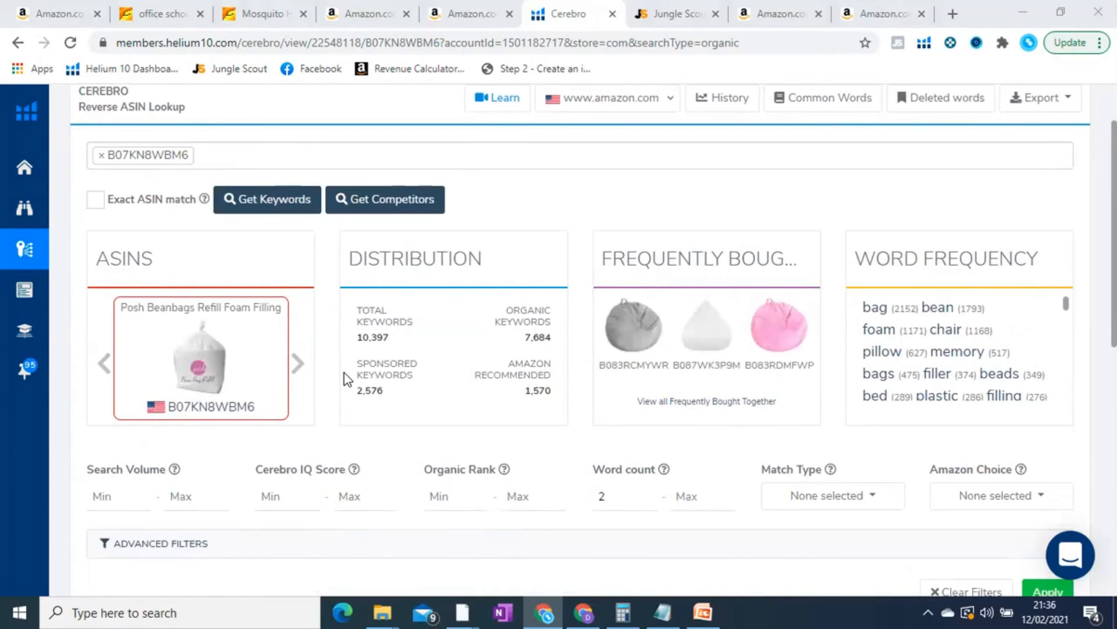
pyautogui.scroll(-5, 314, 401)
pyautogui.scroll(-5, 317, 405)
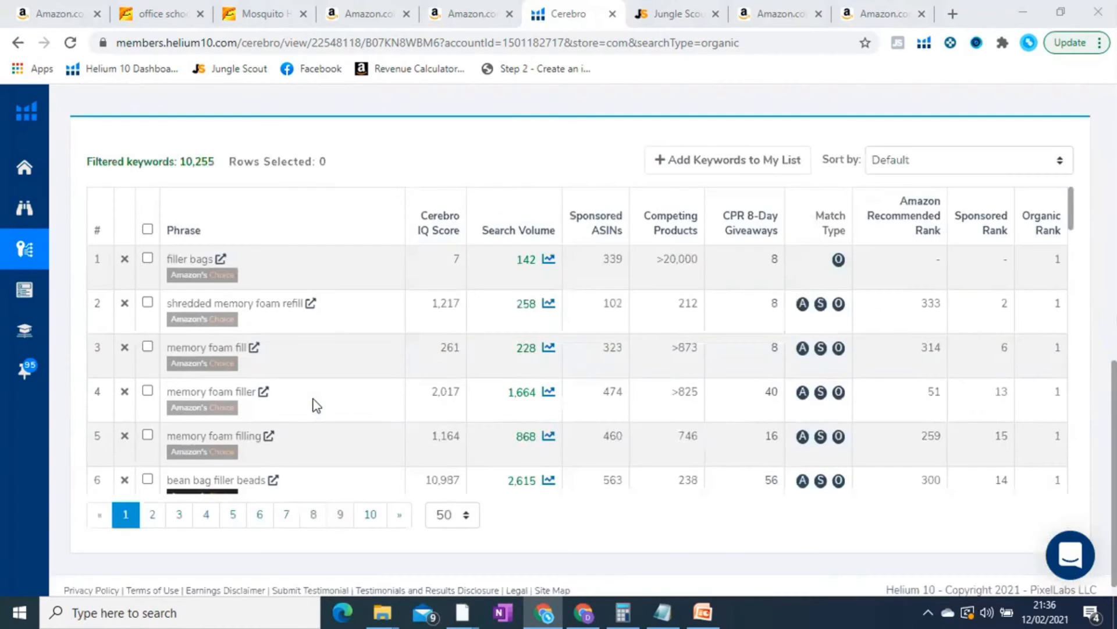
pyautogui.scroll(3, 417, 363)
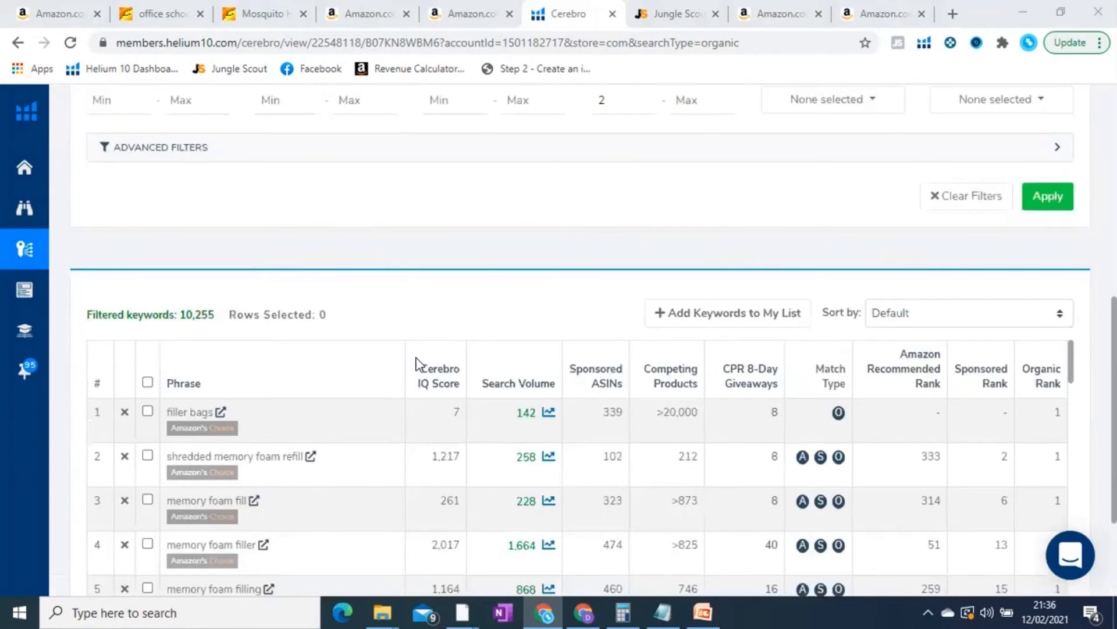
pyautogui.click(531, 381)
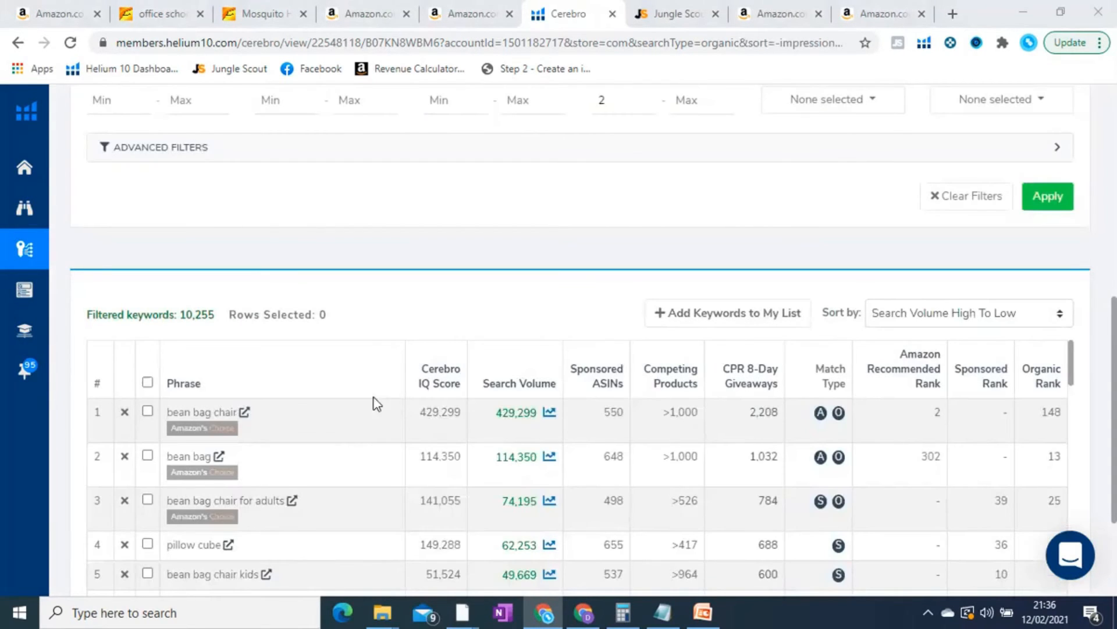
# Review the highest-volume phrases in the Cerebro keyword table and copy the phrase "bean bag filler".
pyautogui.tripleClick(211, 410)
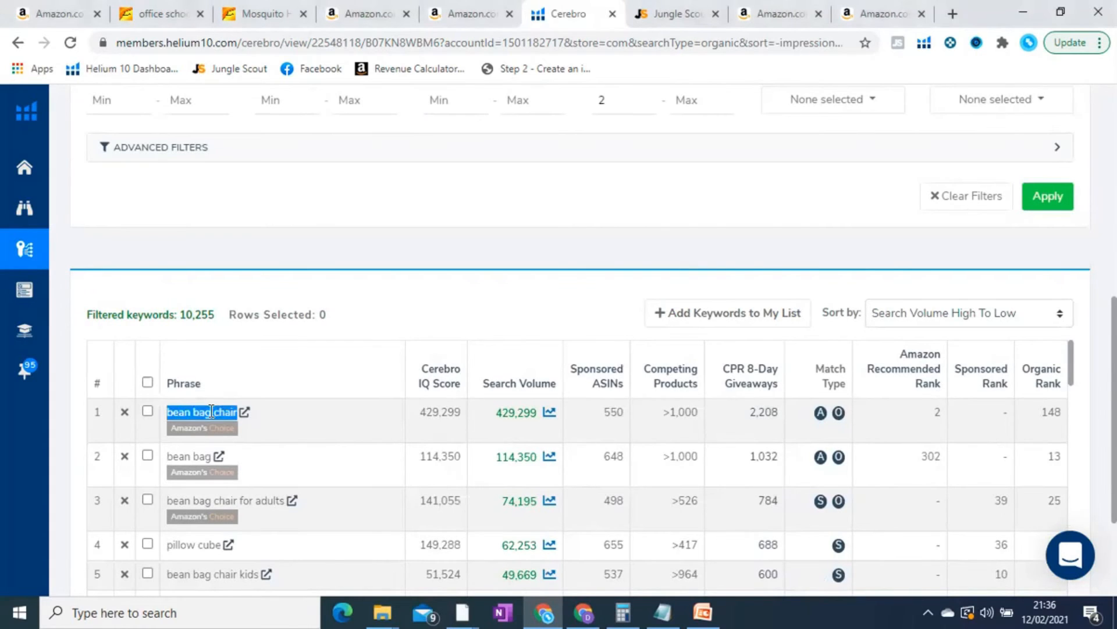
pyautogui.tripleClick(188, 457)
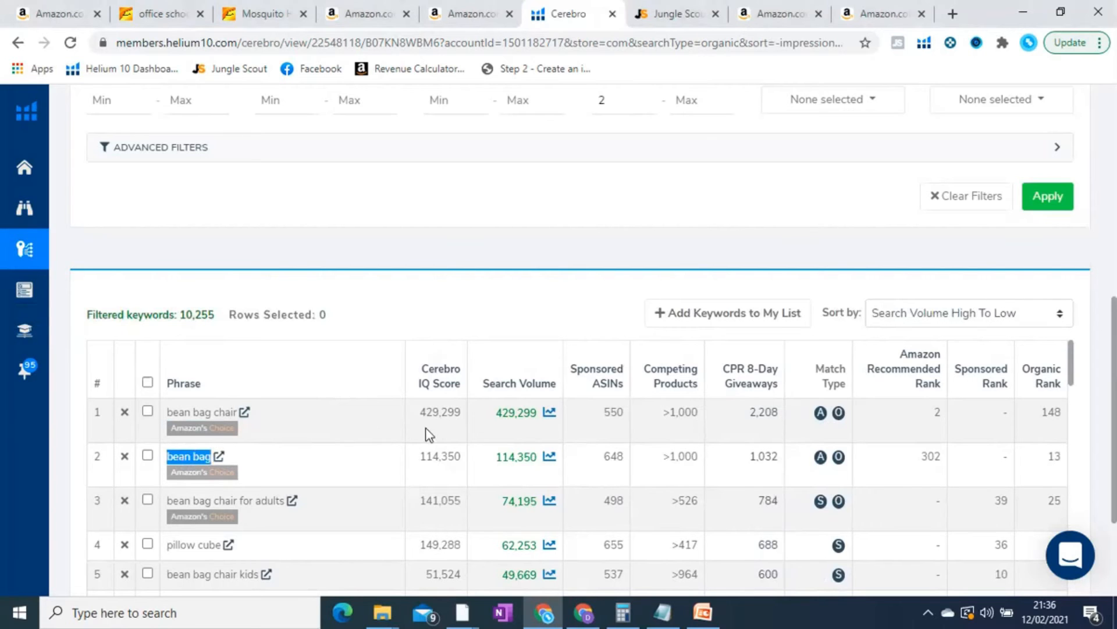
pyautogui.scroll(-3, 383, 417)
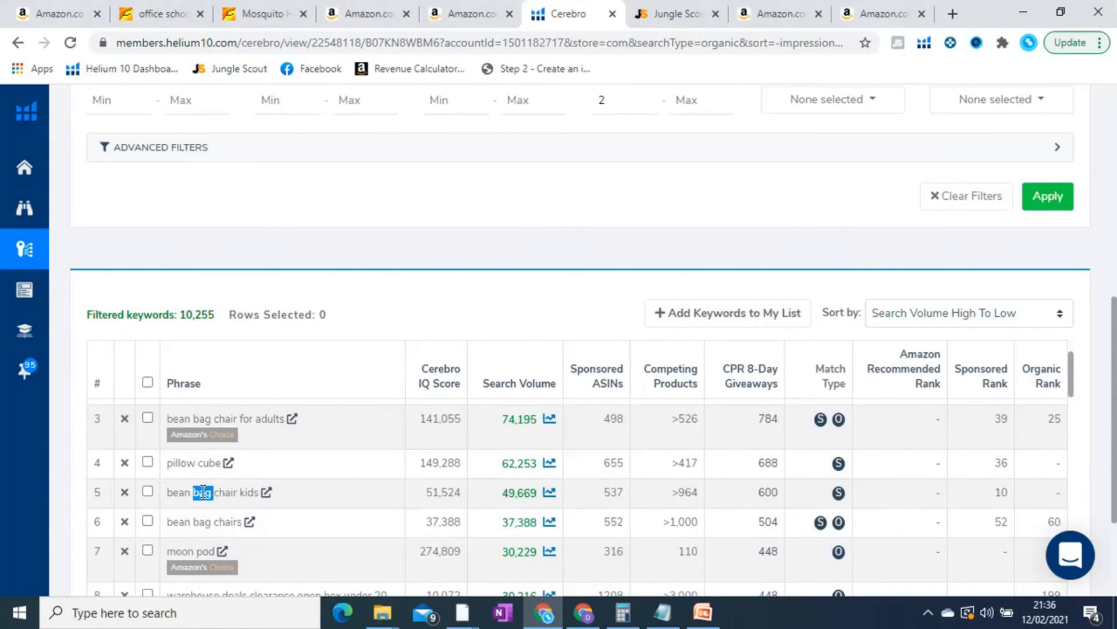
pyautogui.tripleClick(203, 491)
pyautogui.doubleClick(204, 517)
pyautogui.scroll(-2, 305, 494)
pyautogui.scroll(-2, 305, 494)
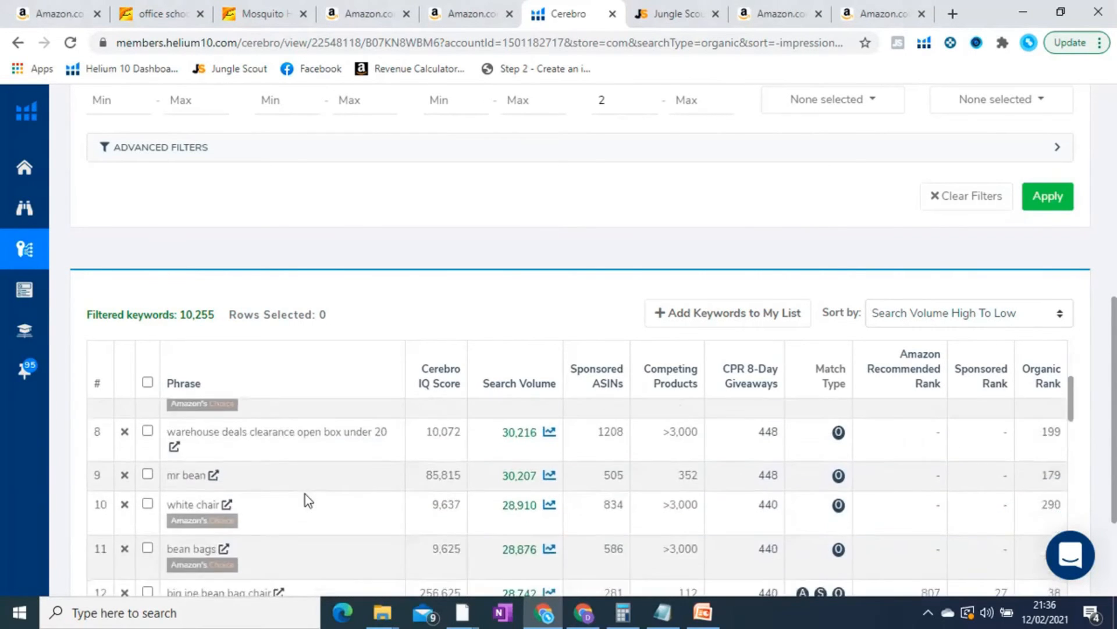
pyautogui.scroll(-2, 305, 493)
pyautogui.scroll(-2, 305, 493)
pyautogui.tripleClick(199, 471)
pyautogui.hotkey('ctrl', 'c')
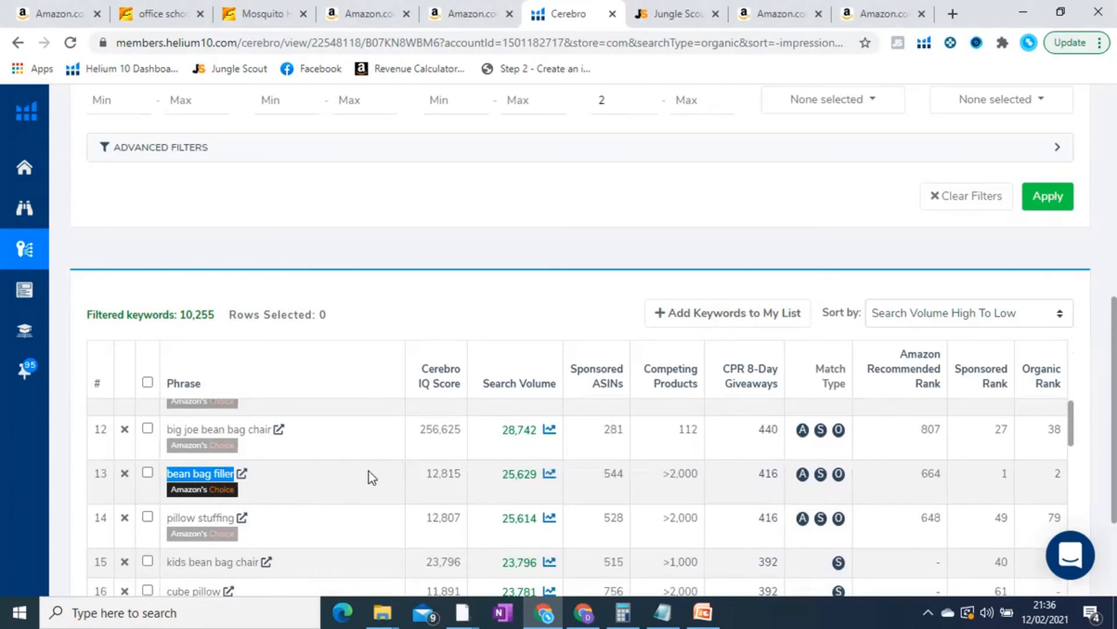
# Run a Magnet keyword search for the copied phrase "bean bag filler".
pyautogui.scroll(8, 369, 471)
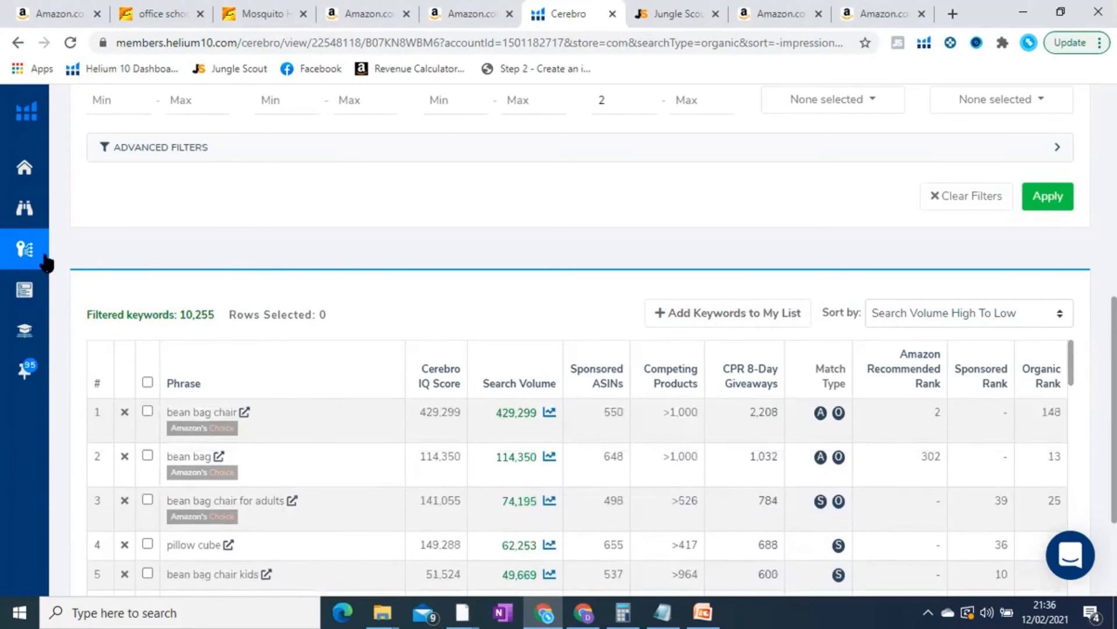
pyautogui.moveTo(47, 263)
pyautogui.click(97, 334)
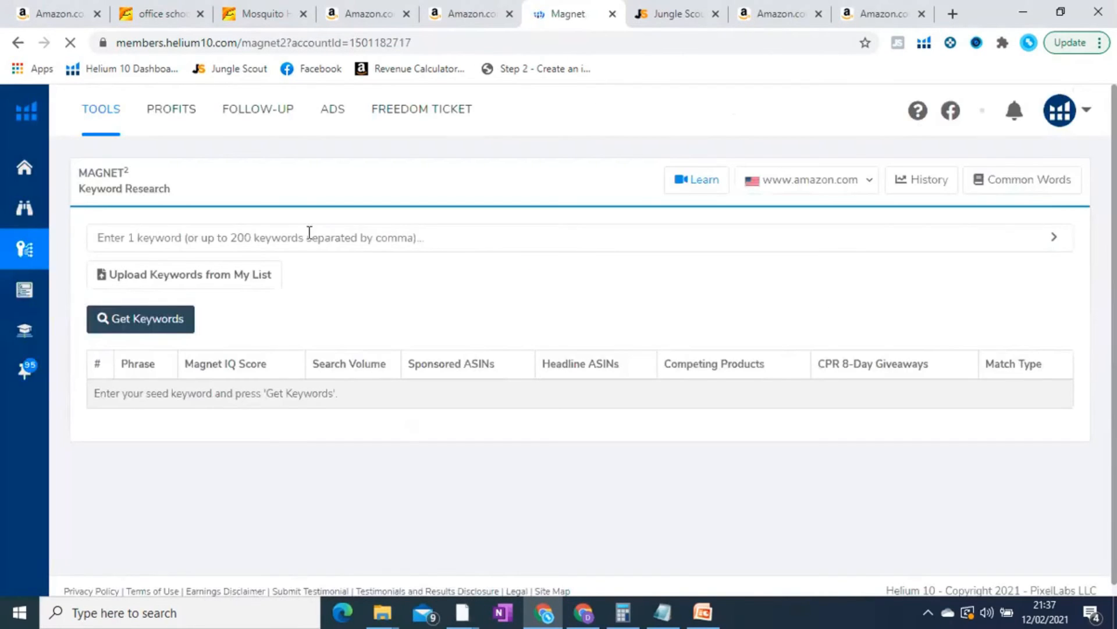
pyautogui.click(311, 235)
pyautogui.hotkey('ctrl', 'v')
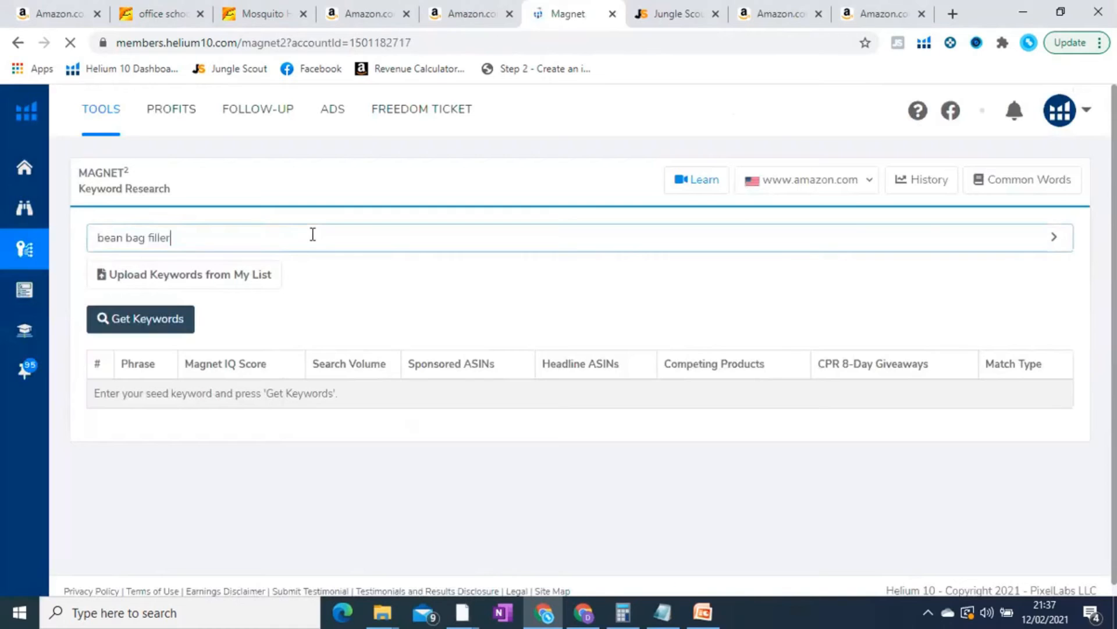
pyautogui.click(165, 324)
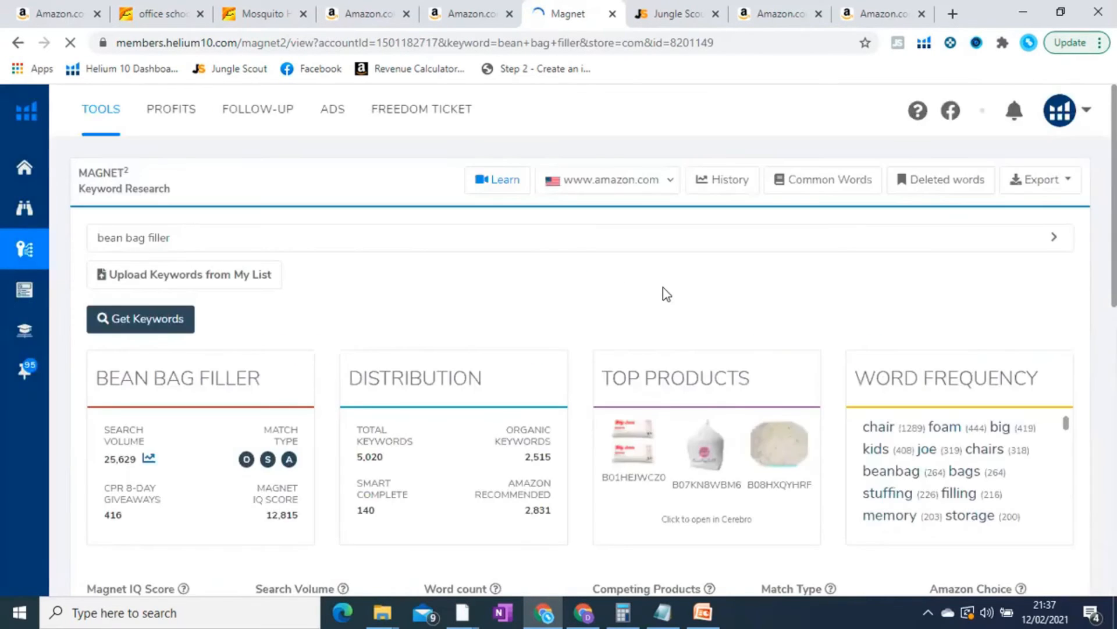
# Filter the Magnet keywords to the Smart Complete match type and sort them by search volume, high to low.
pyautogui.scroll(-4, 667, 294)
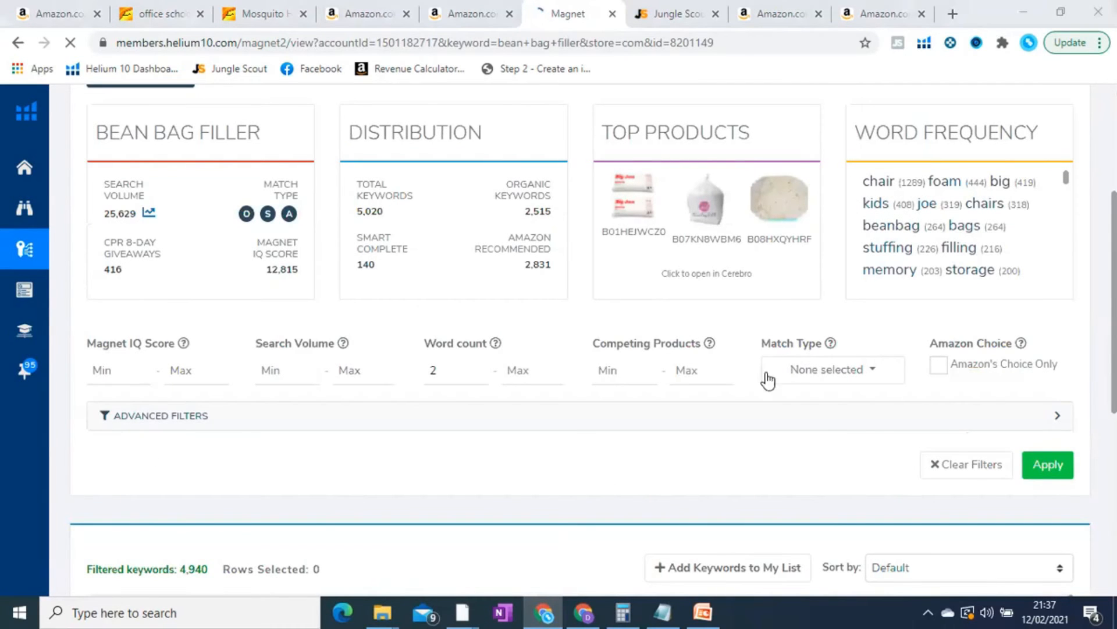
pyautogui.click(795, 370)
pyautogui.click(800, 430)
pyautogui.click(736, 434)
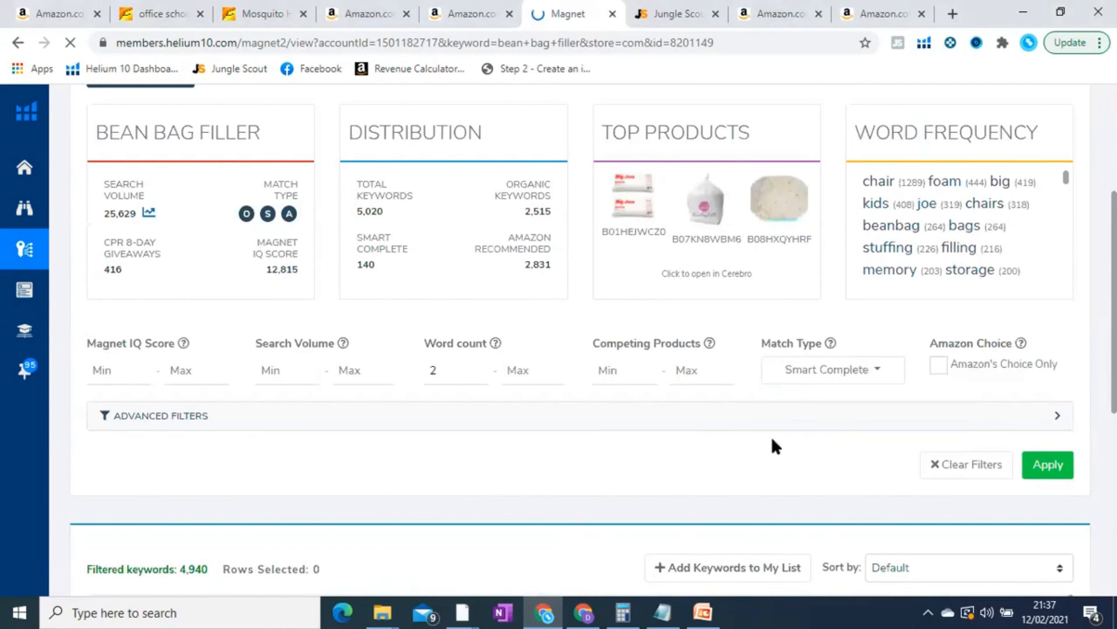
pyautogui.scroll(-2, 794, 384)
pyautogui.scroll(-2, 1042, 227)
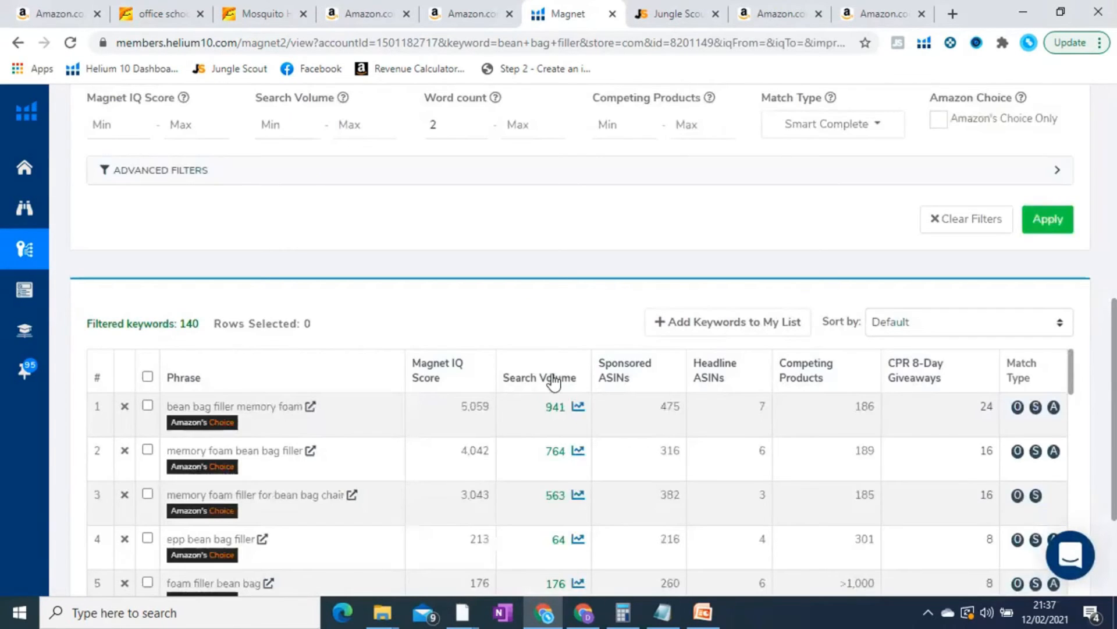
pyautogui.click(554, 379)
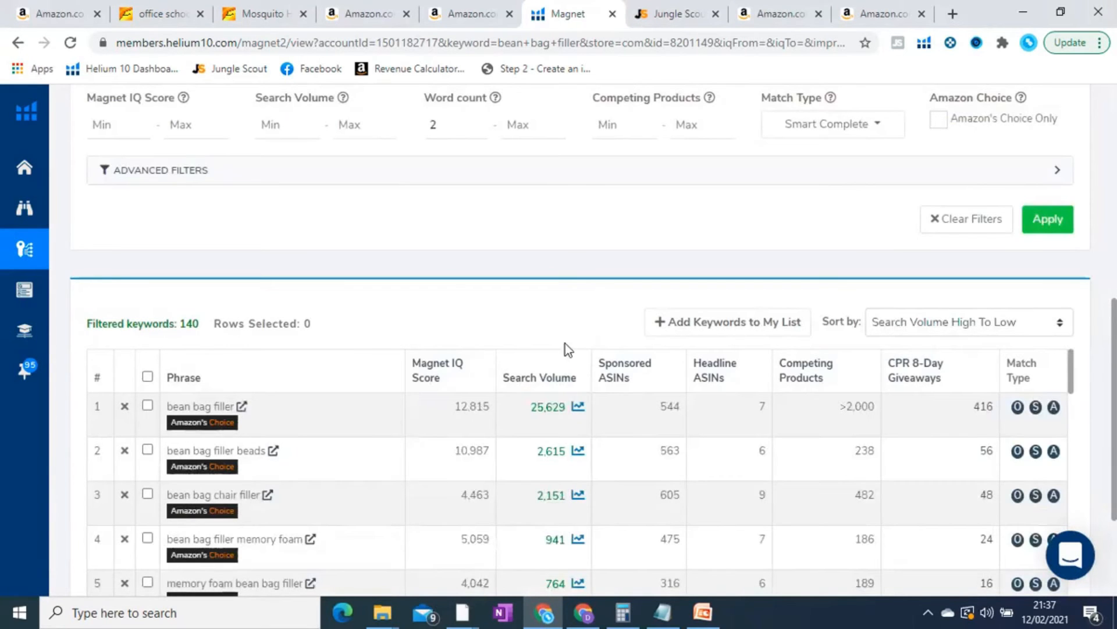
# Examine the search volumes of the phrases bean bag filler, bean bag filler beads and bean bag chair filler.
pyautogui.tripleClick(203, 400)
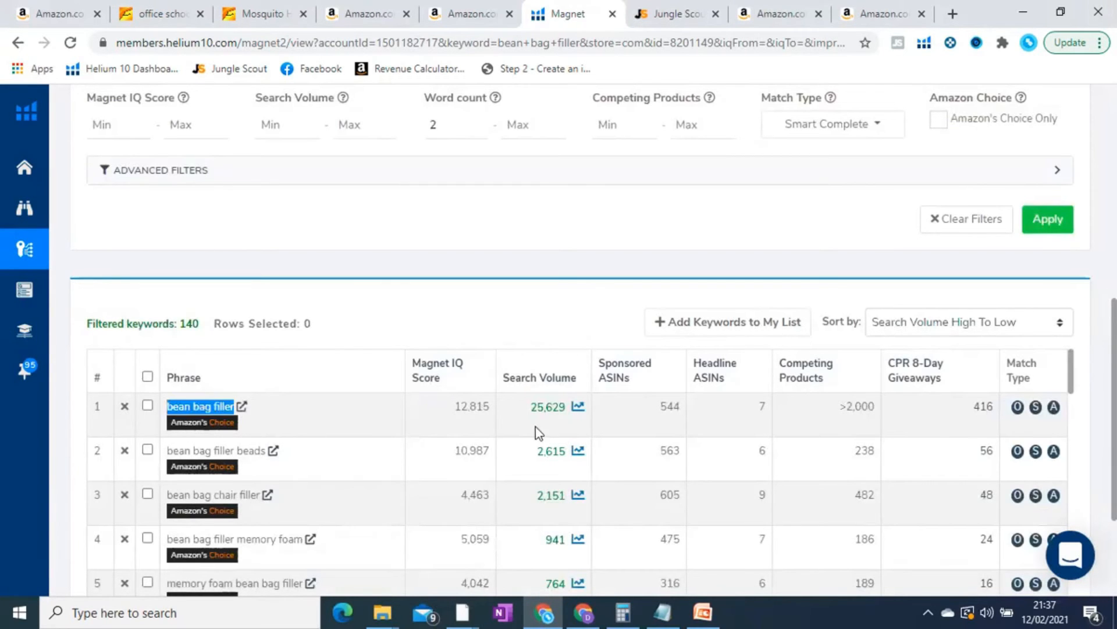
pyautogui.tripleClick(197, 448)
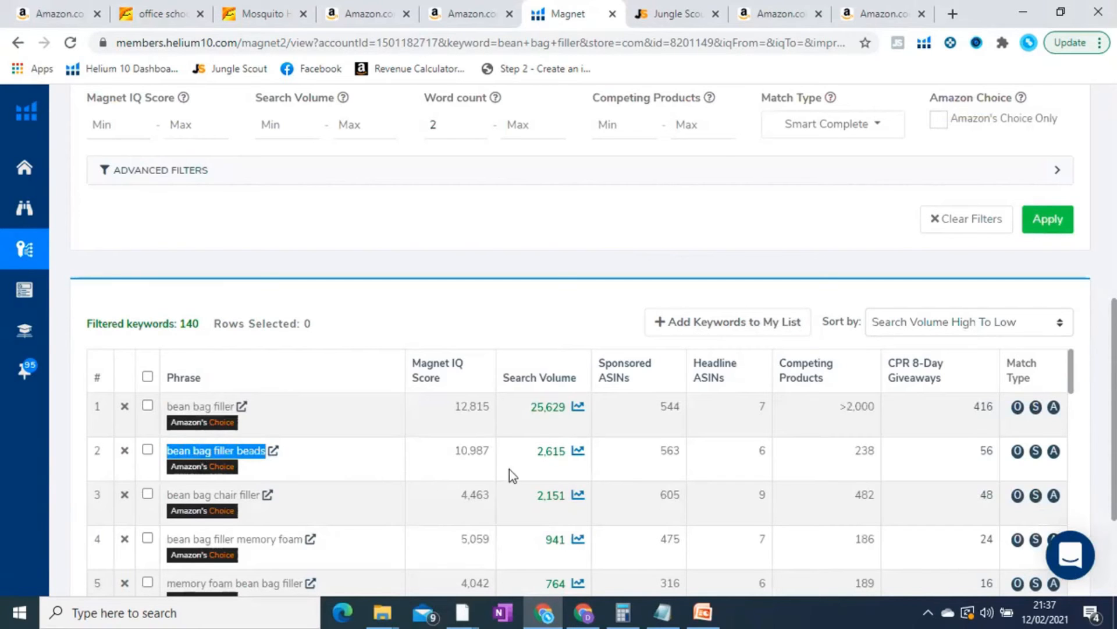
pyautogui.tripleClick(221, 493)
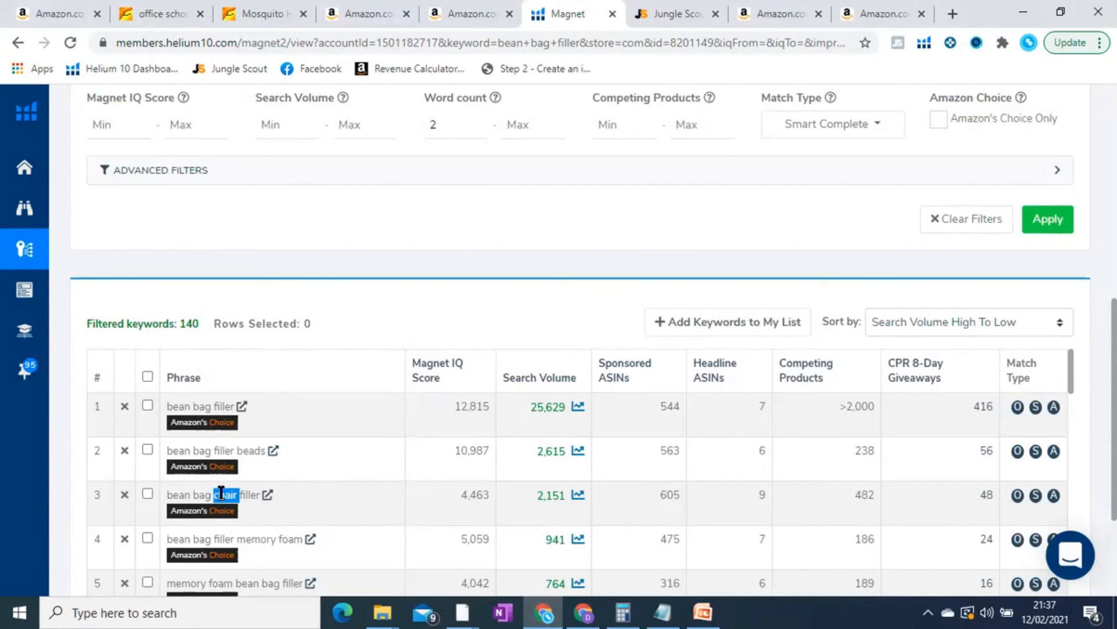
pyautogui.scroll(-2, 351, 511)
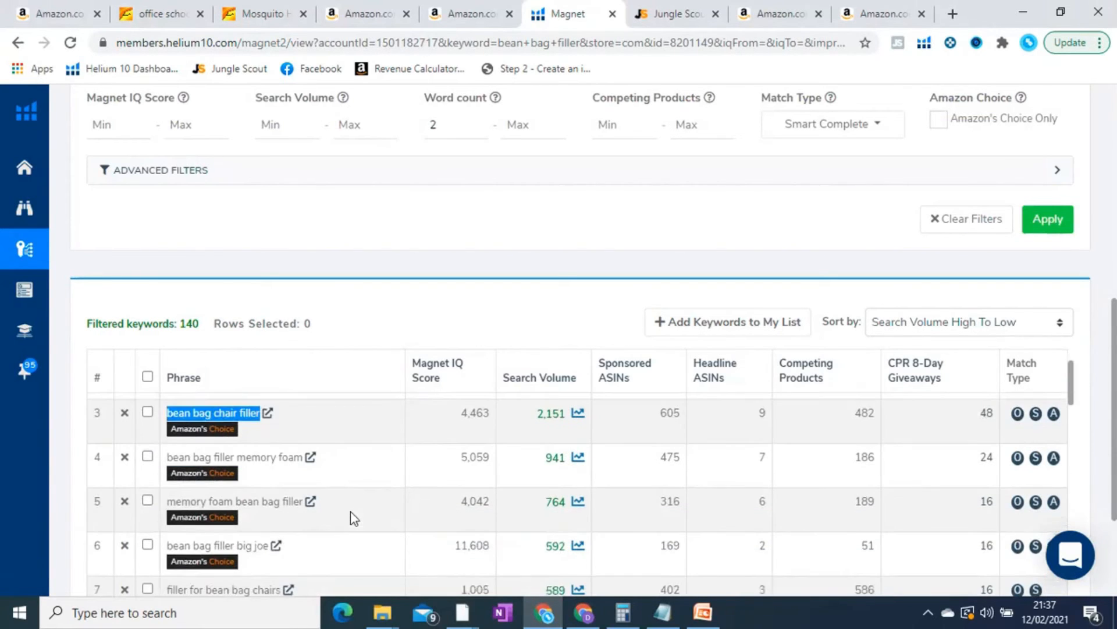
# Check the Jungle Scout averages and product listings in the Amazon bean bag filler results, and return to Helium 10 Magnet.
pyautogui.click(777, 13)
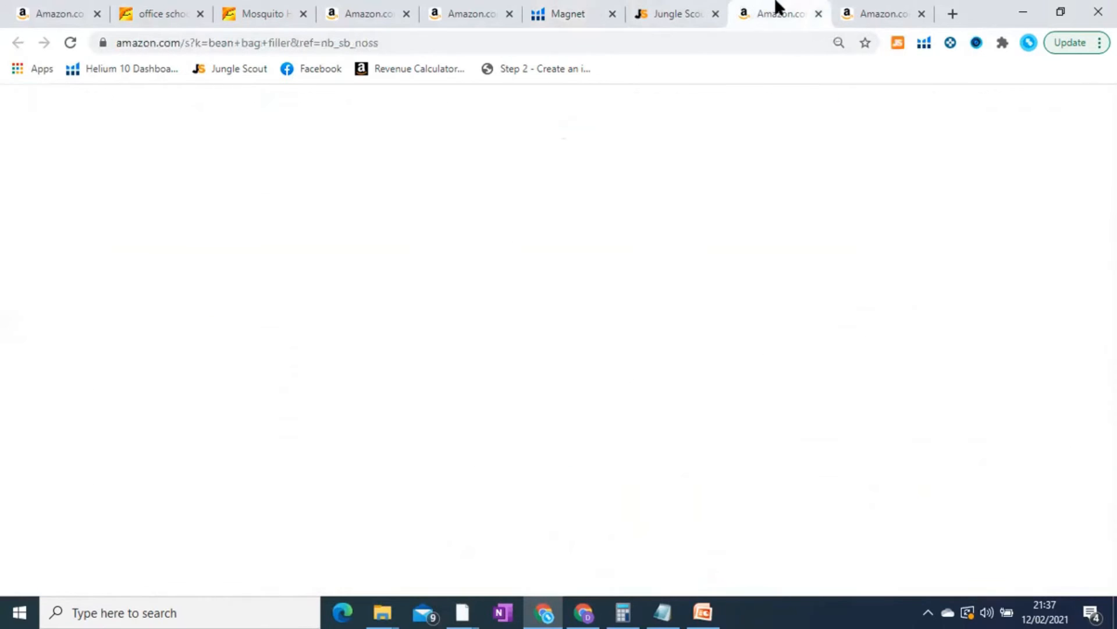
pyautogui.click(457, 11)
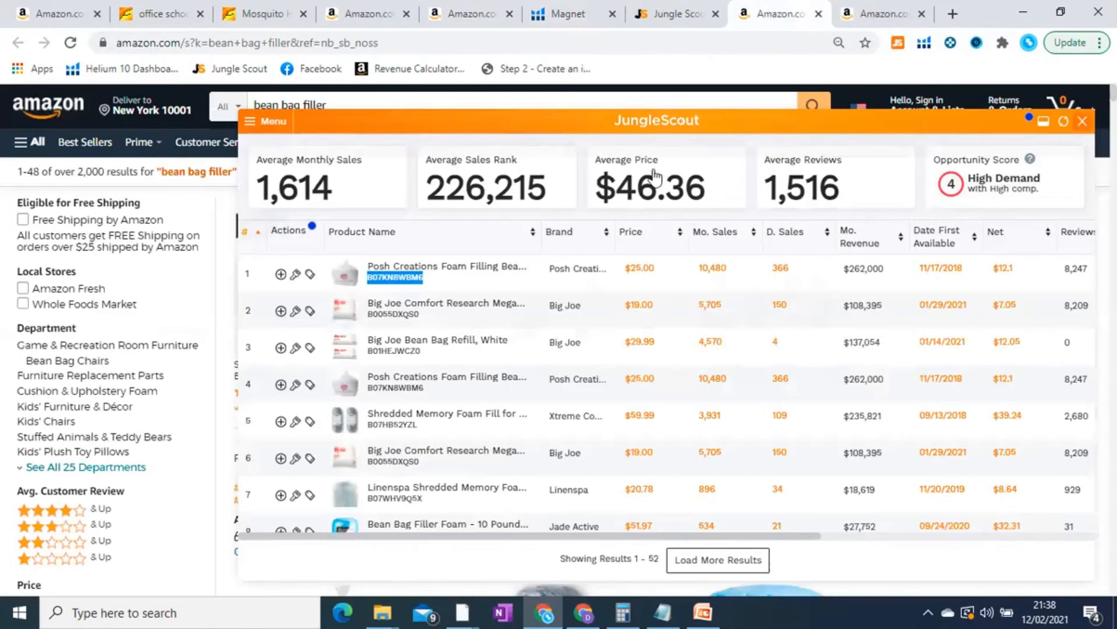
pyautogui.click(928, 286)
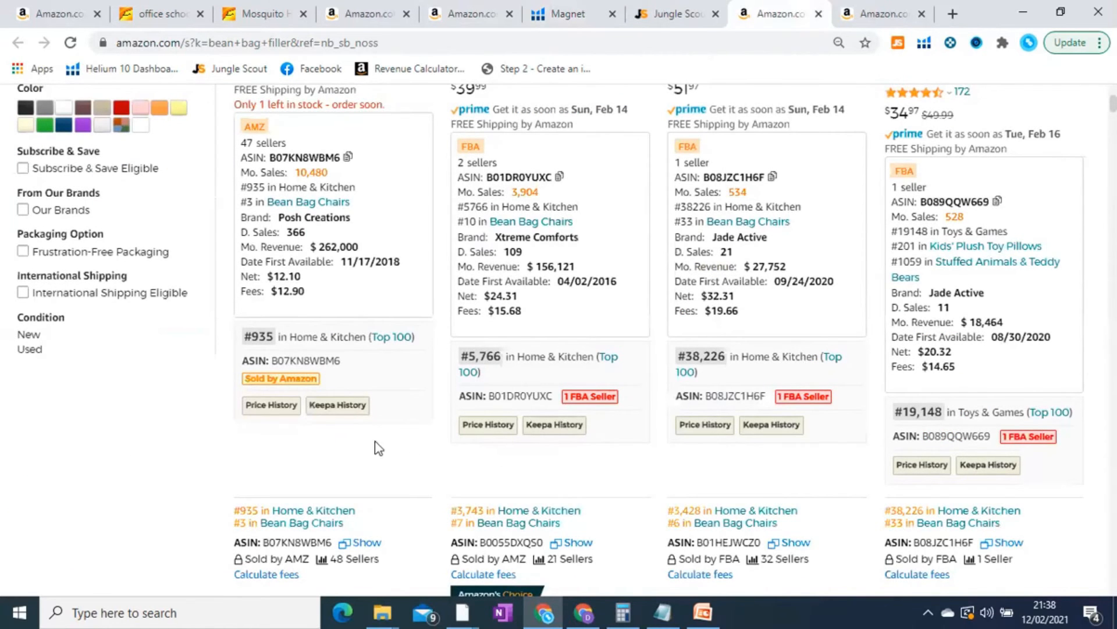
pyautogui.scroll(-5, 624, 250)
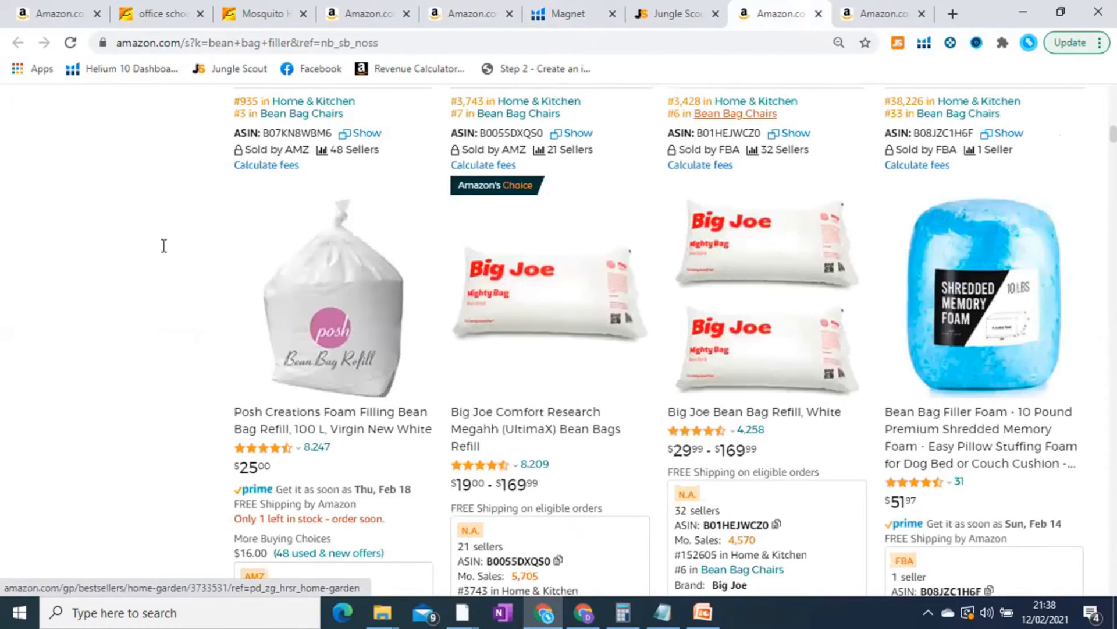
pyautogui.hotkey('ctrl', 'shift', 'Tab')
pyautogui.hotkey('ctrl', 'shift', 'Tab')
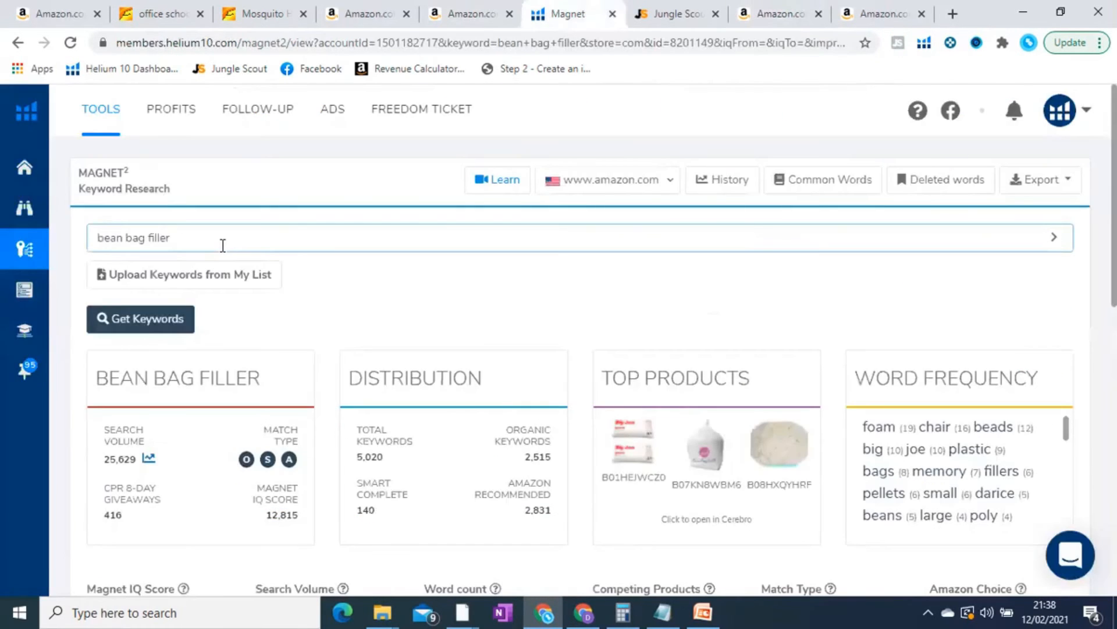
# Run a Magnet keyword search for "bean bag refill" and check the phrase's search volume.
pyautogui.hotkey('ctrl', 'BackSpace')
pyautogui.write('refi')
pyautogui.click(130, 324)
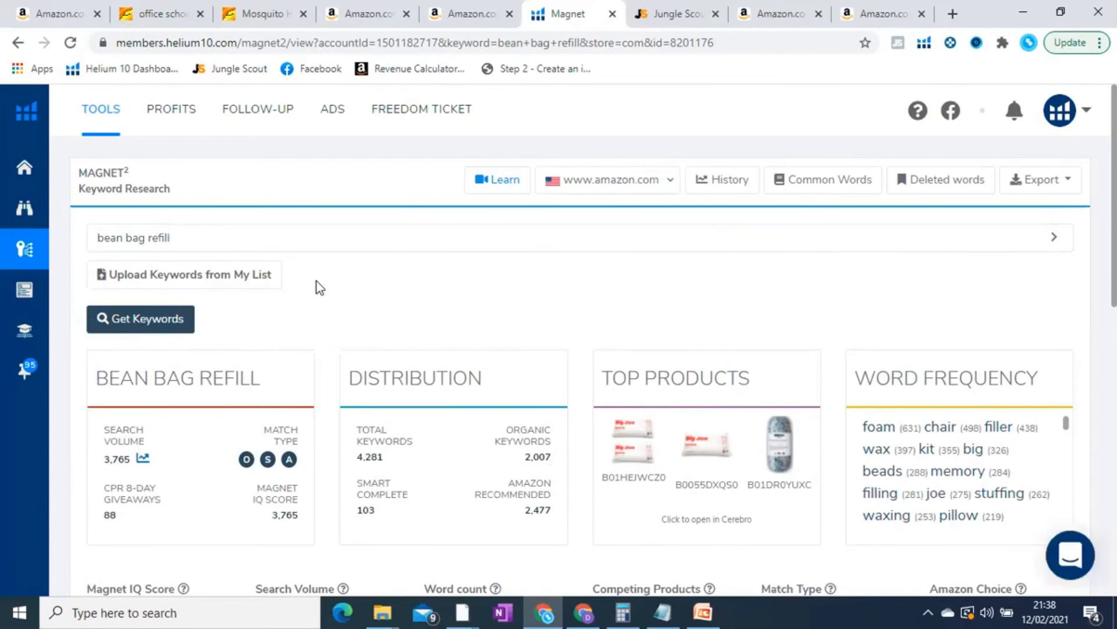
pyautogui.tripleClick(149, 238)
pyautogui.click(144, 461)
# Search Magnet for "bean bag filler" again, loading the earlier search from history.
pyautogui.tripleClick(222, 226)
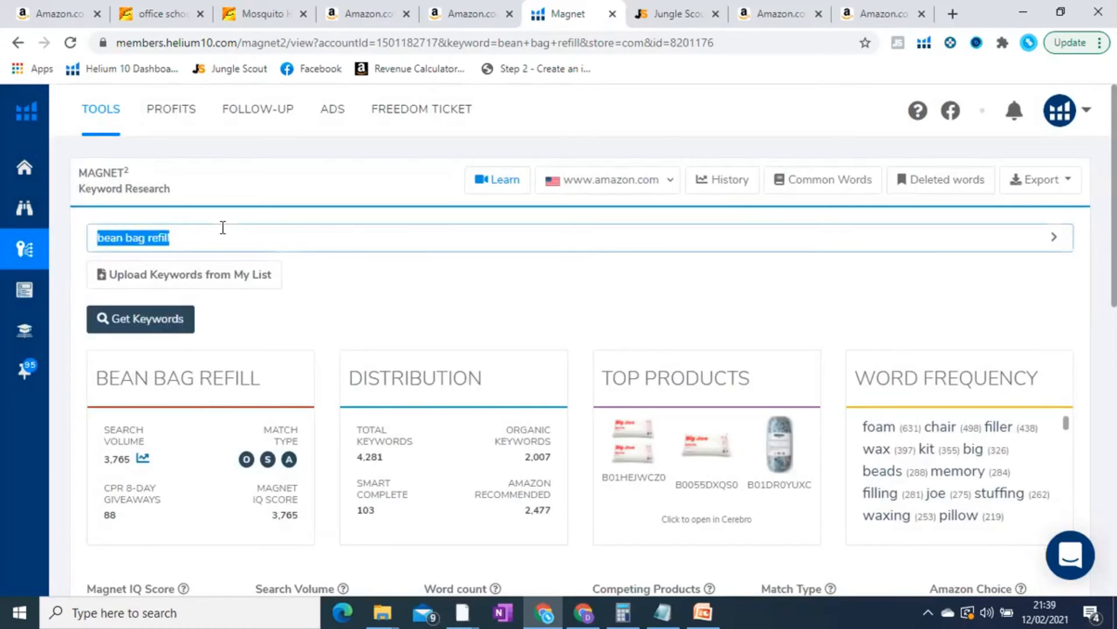
pyautogui.write('bean bag ')
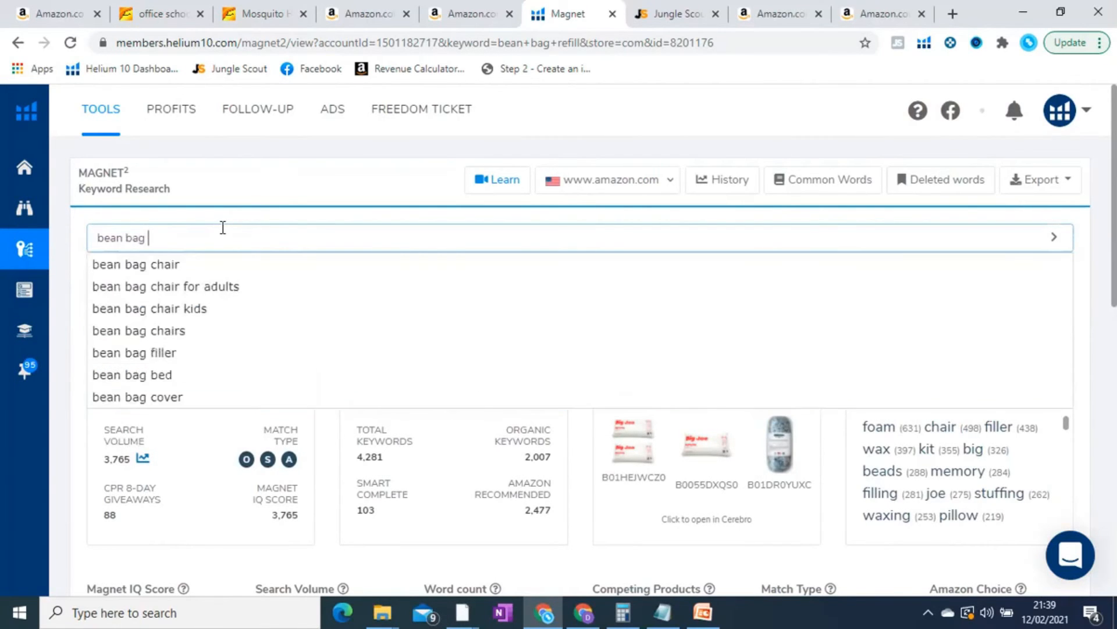
pyautogui.write('filler')
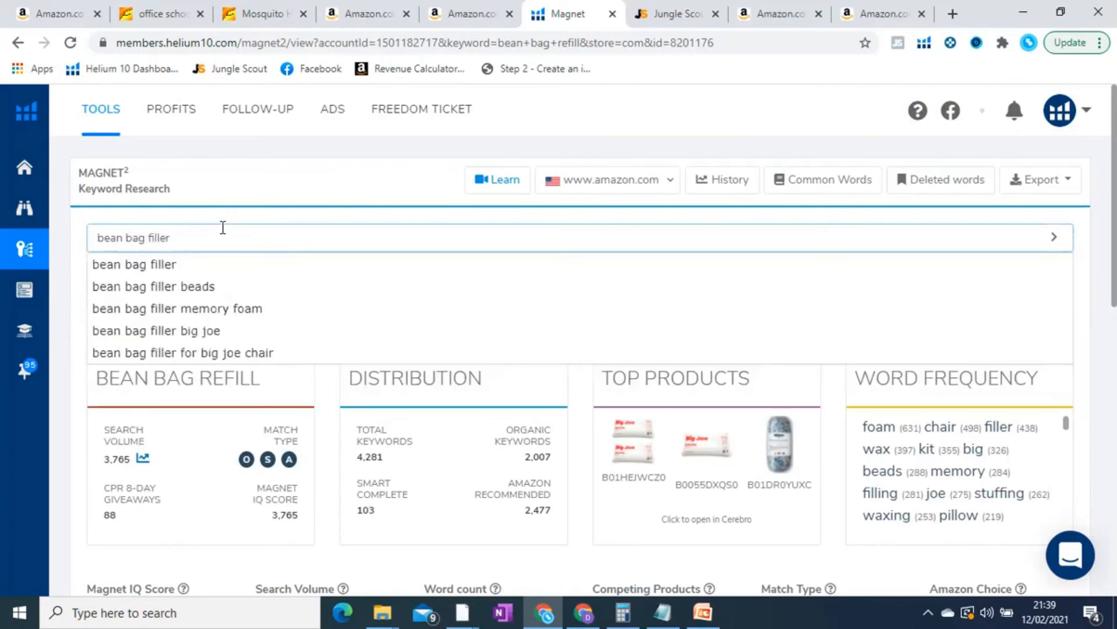
pyautogui.click(232, 211)
pyautogui.click(146, 320)
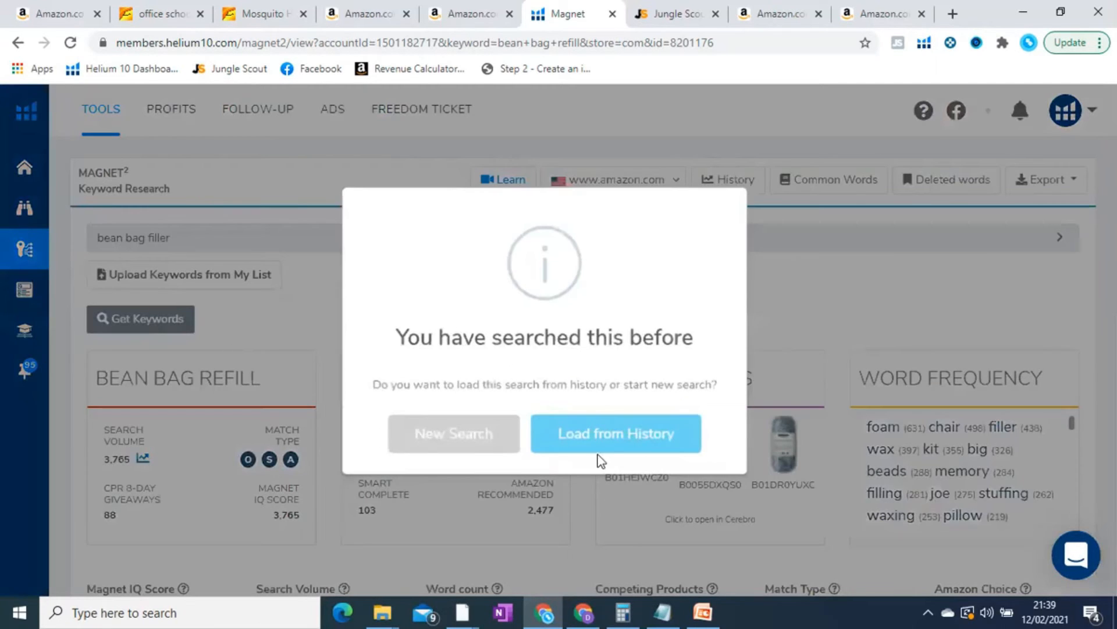
pyautogui.click(604, 434)
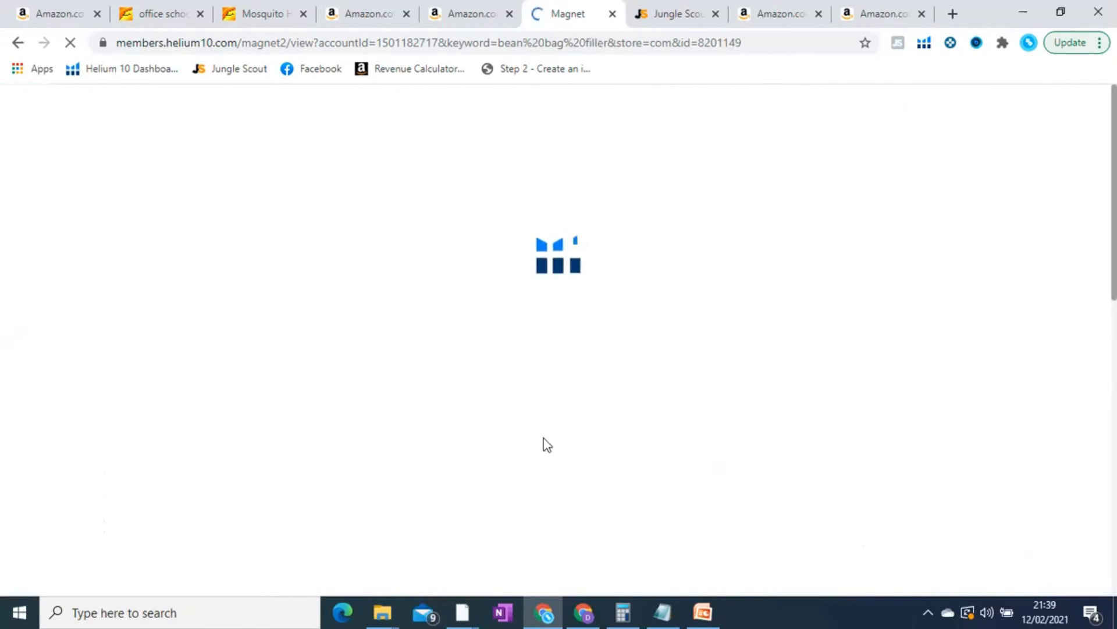
# Open the search volume history of "bean bag filler" and examine its trend over all time.
pyautogui.scroll(-3, 224, 379)
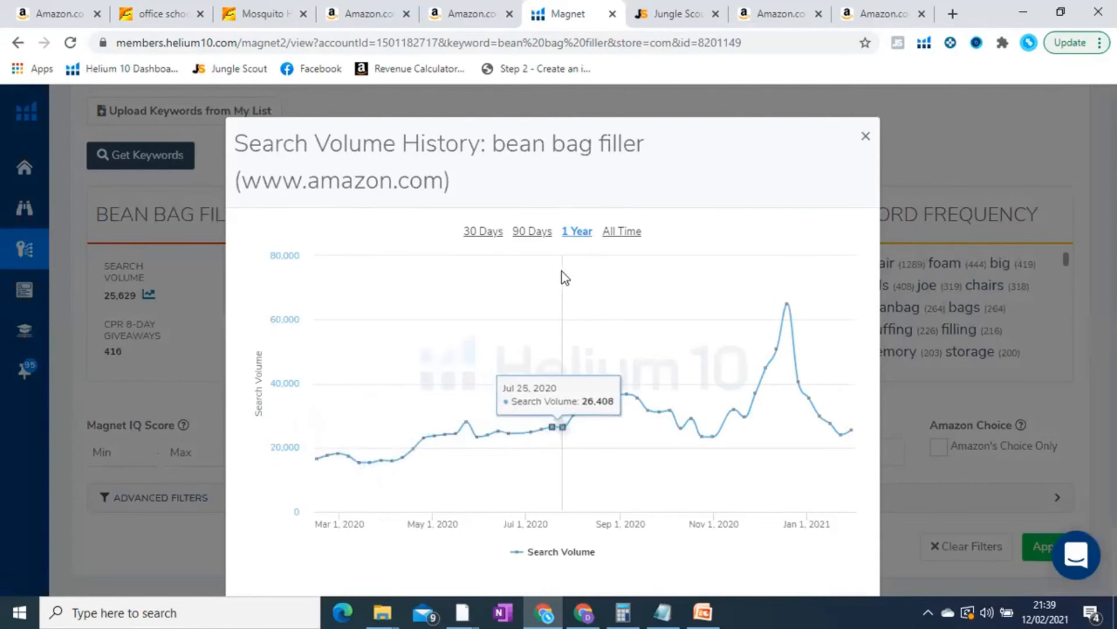
pyautogui.scroll(-1, 563, 273)
pyautogui.scroll(-1, 621, 155)
pyautogui.click(622, 152)
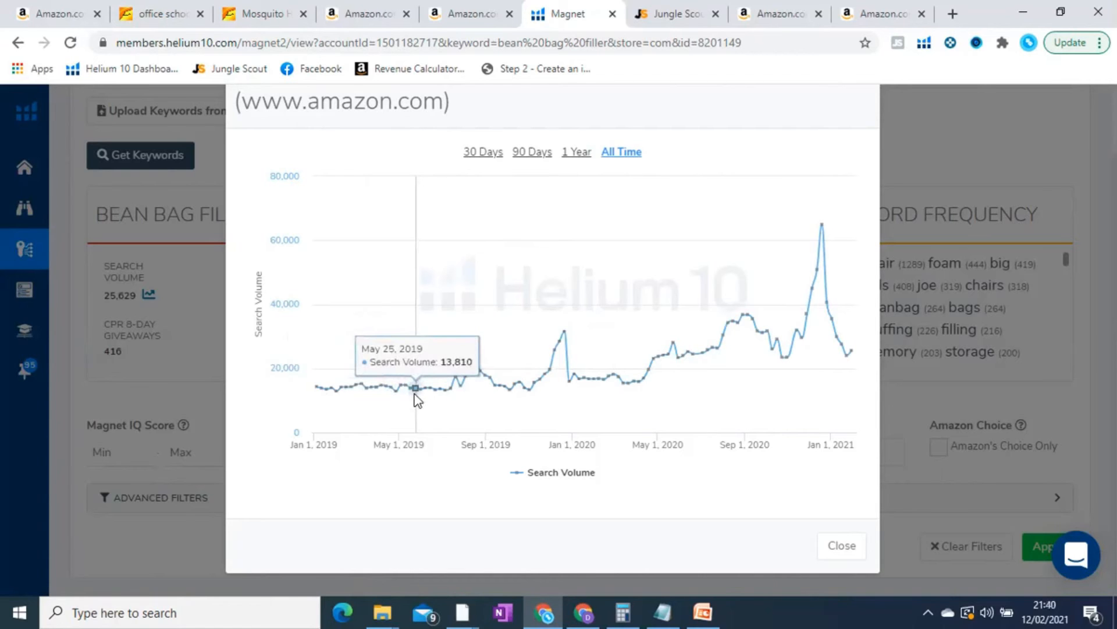
# Check the US Criteria slide in PowerPoint, return to Magnet and close the search volume history.
pyautogui.click(702, 611)
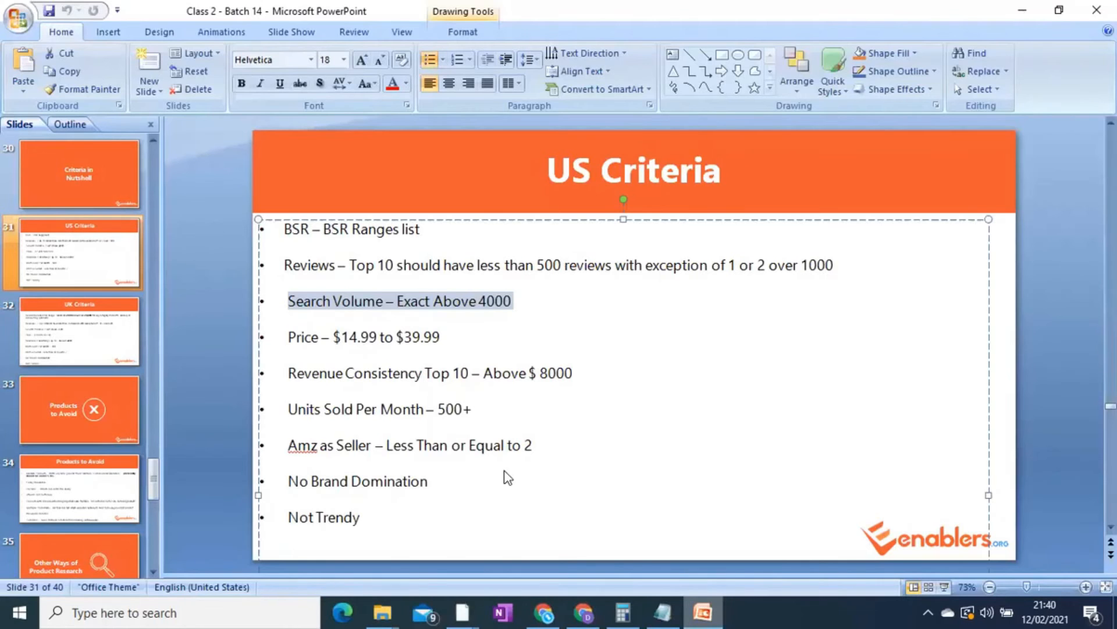
pyautogui.hotkey('alt', 'Tab')
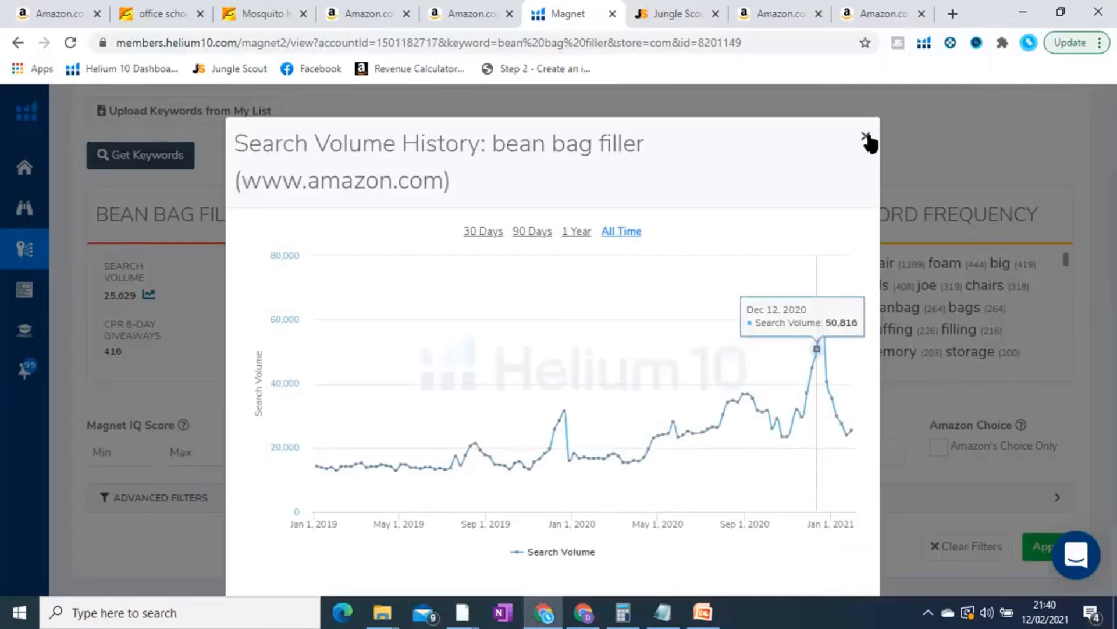
pyautogui.click(869, 141)
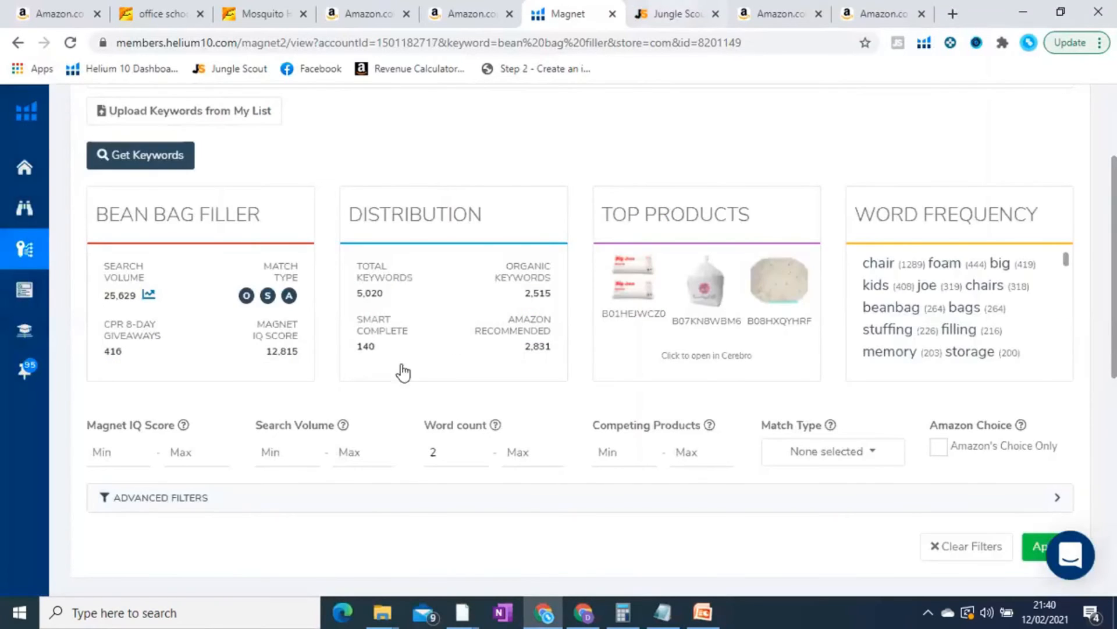
# Examine the niches in Jungle Scout's Opportunity Finder for product ideas, comparing their units sold, prices, search volumes and competition.
pyautogui.hotkey('ctrl', 'Tab')
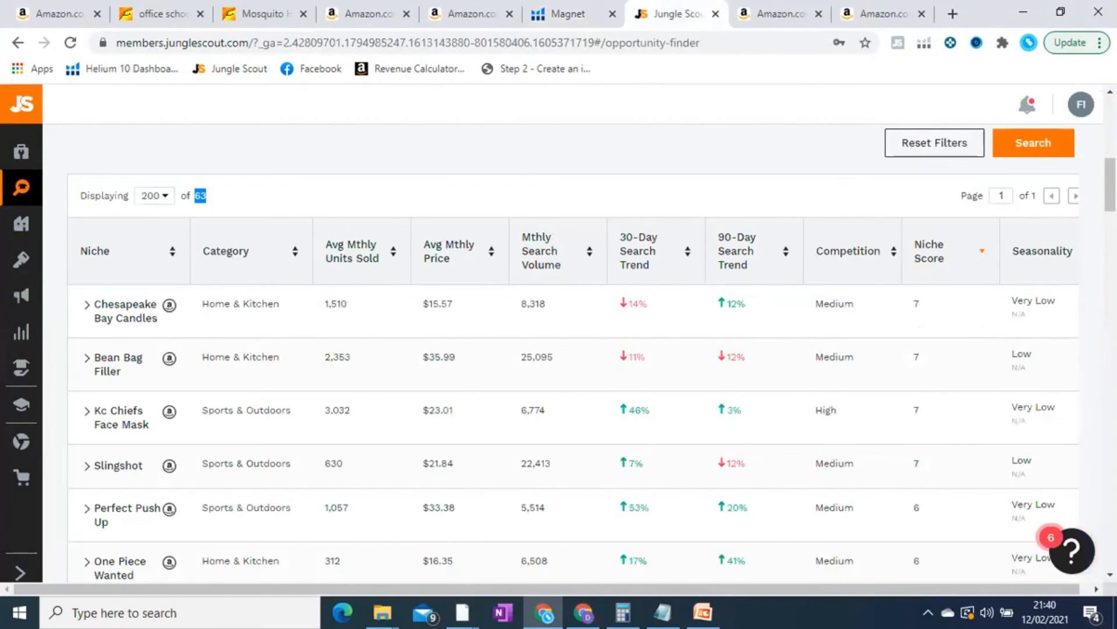
pyautogui.scroll(-1, 116, 308)
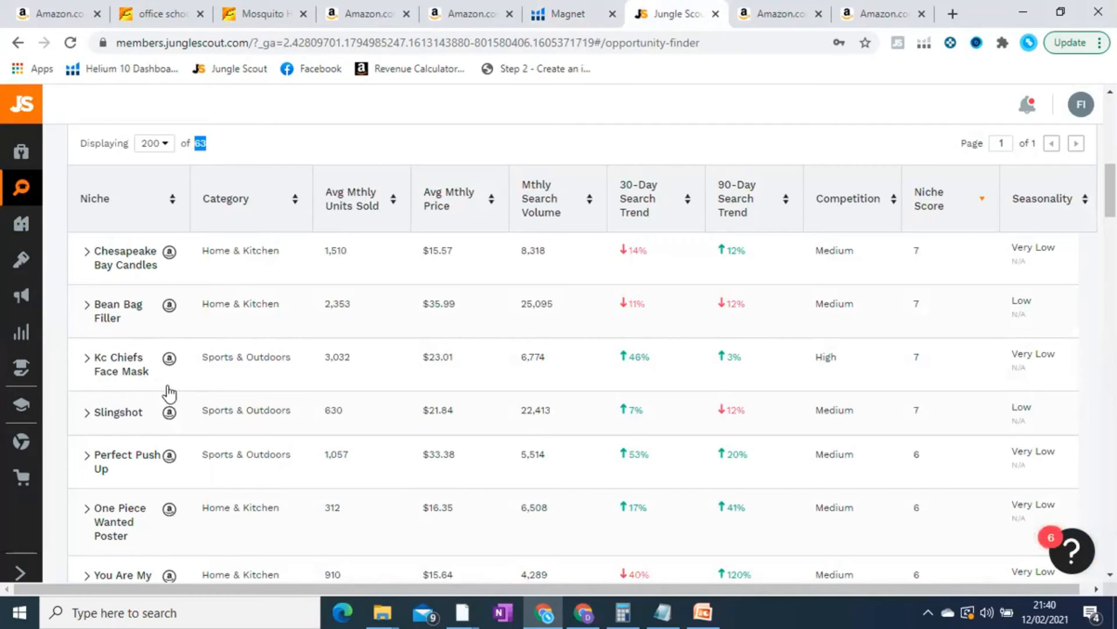
pyautogui.scroll(-1, 169, 394)
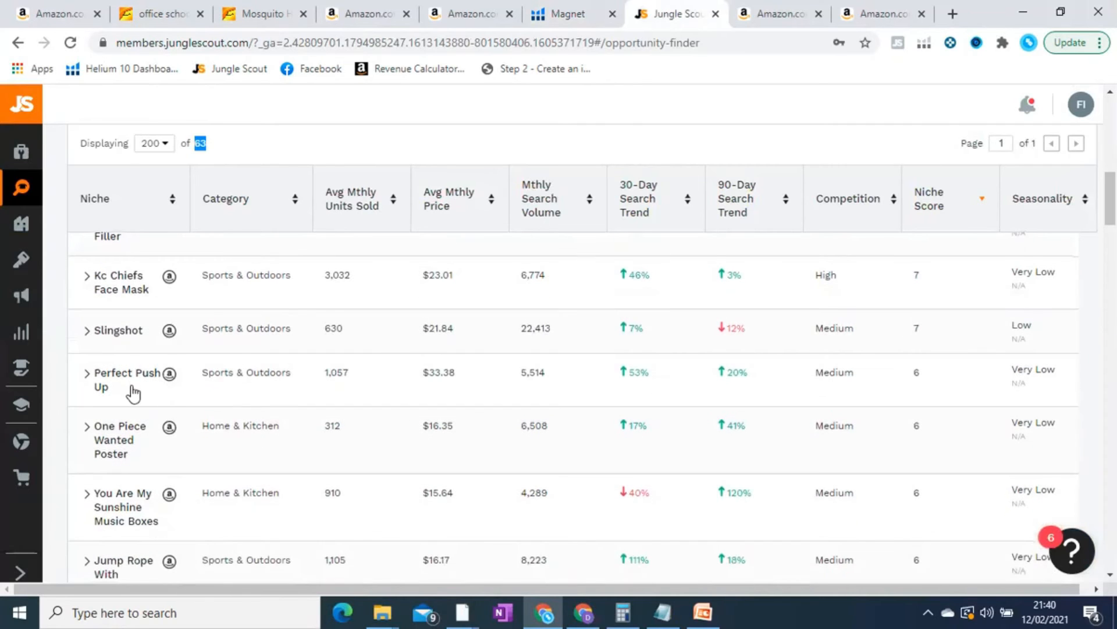
pyautogui.scroll(-1, 153, 398)
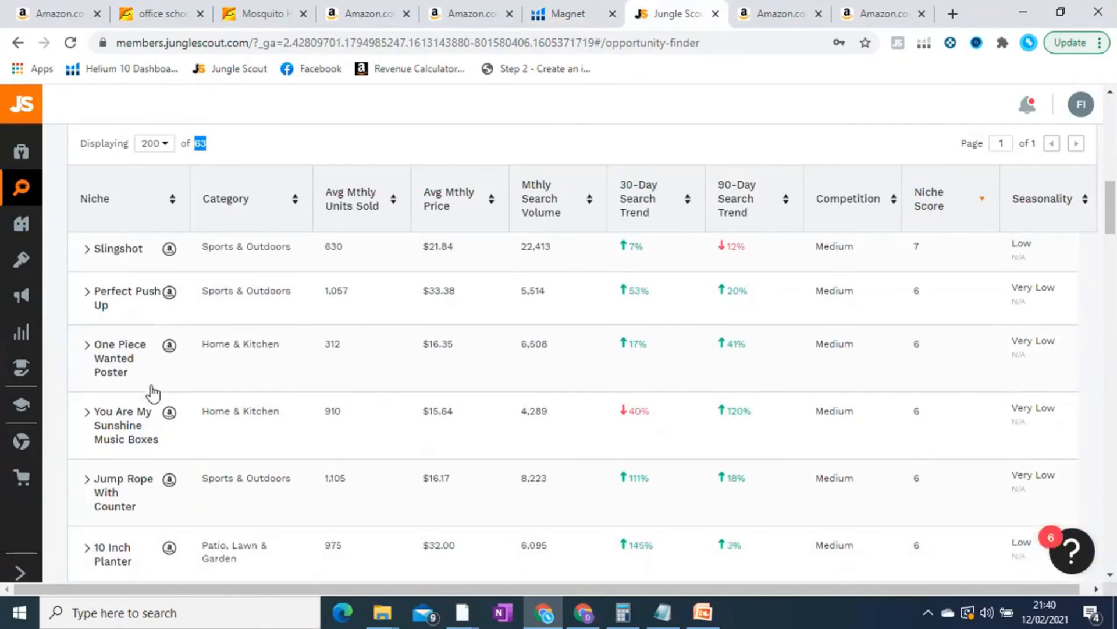
pyautogui.scroll(-1, 153, 384)
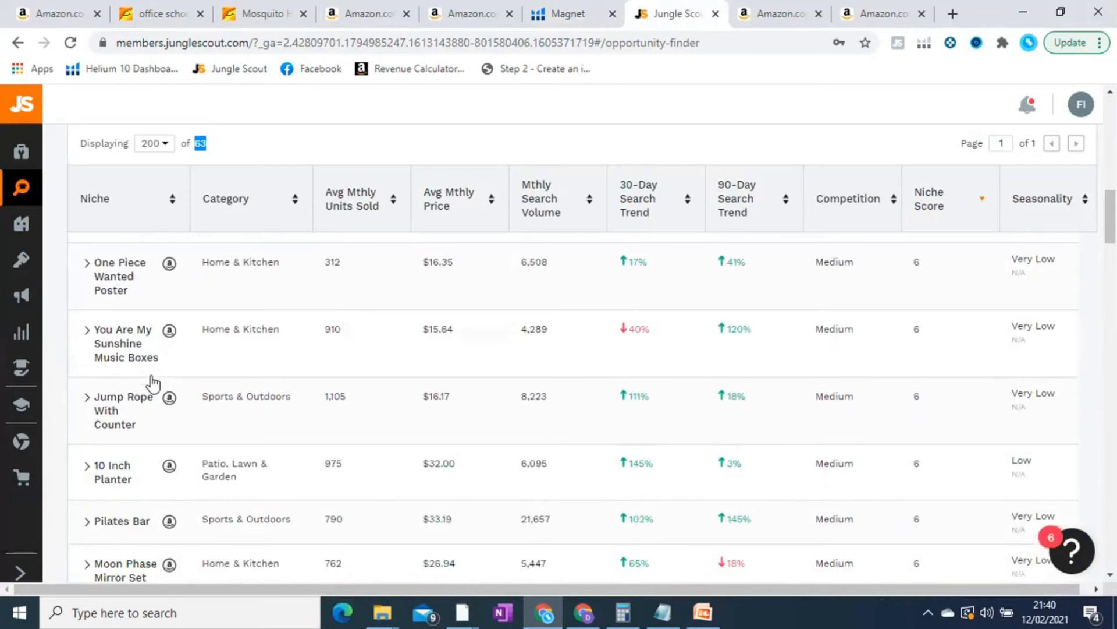
pyautogui.scroll(-1, 150, 374)
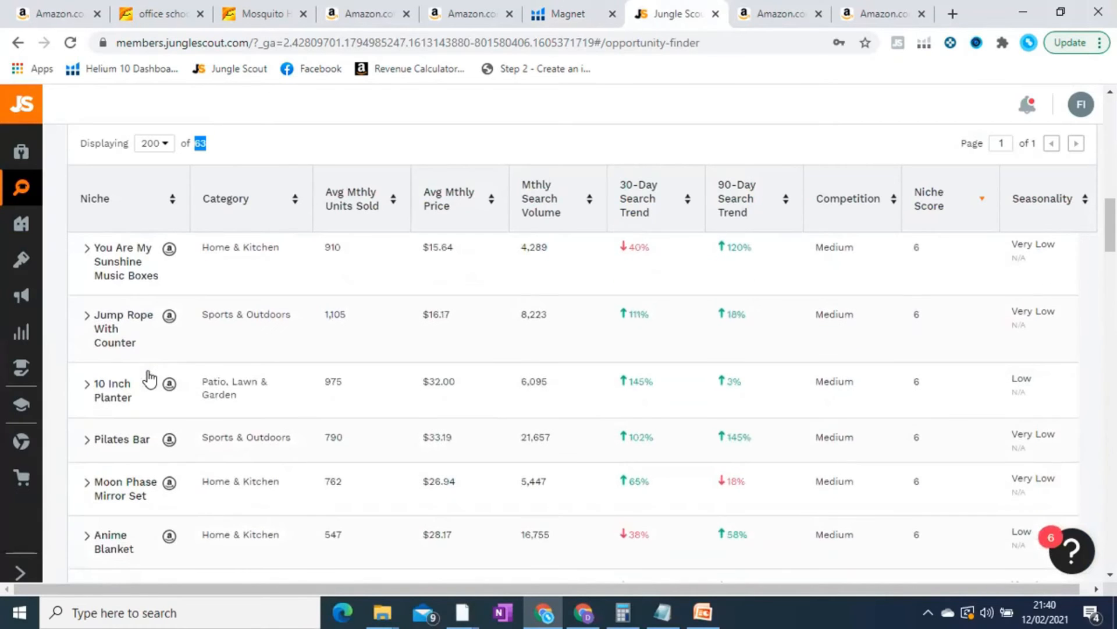
pyautogui.scroll(-1, 148, 362)
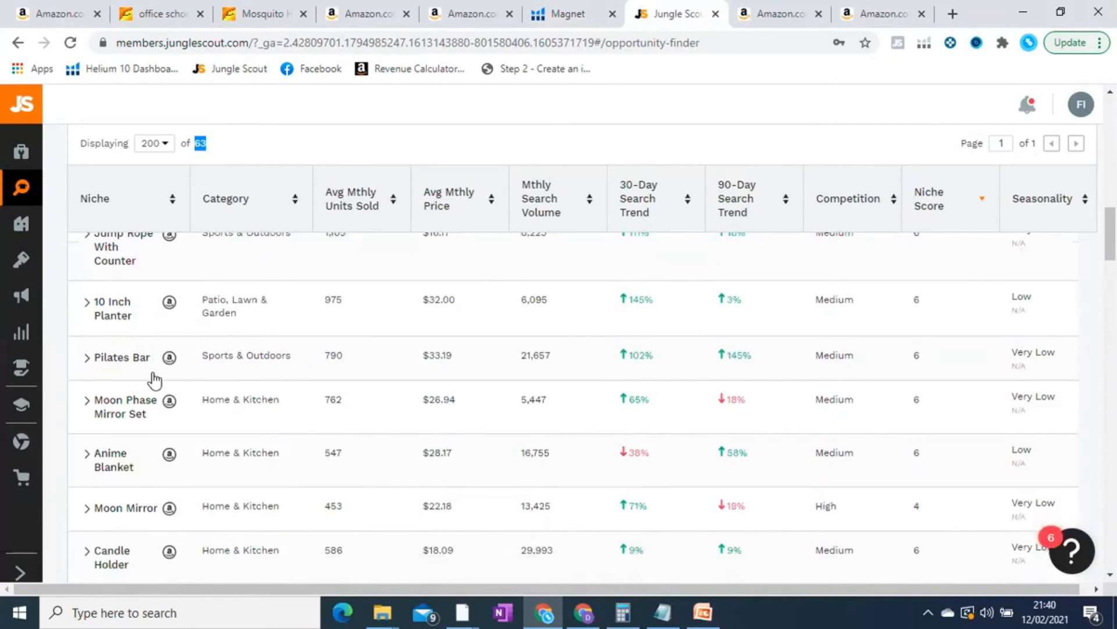
pyautogui.scroll(-1, 154, 372)
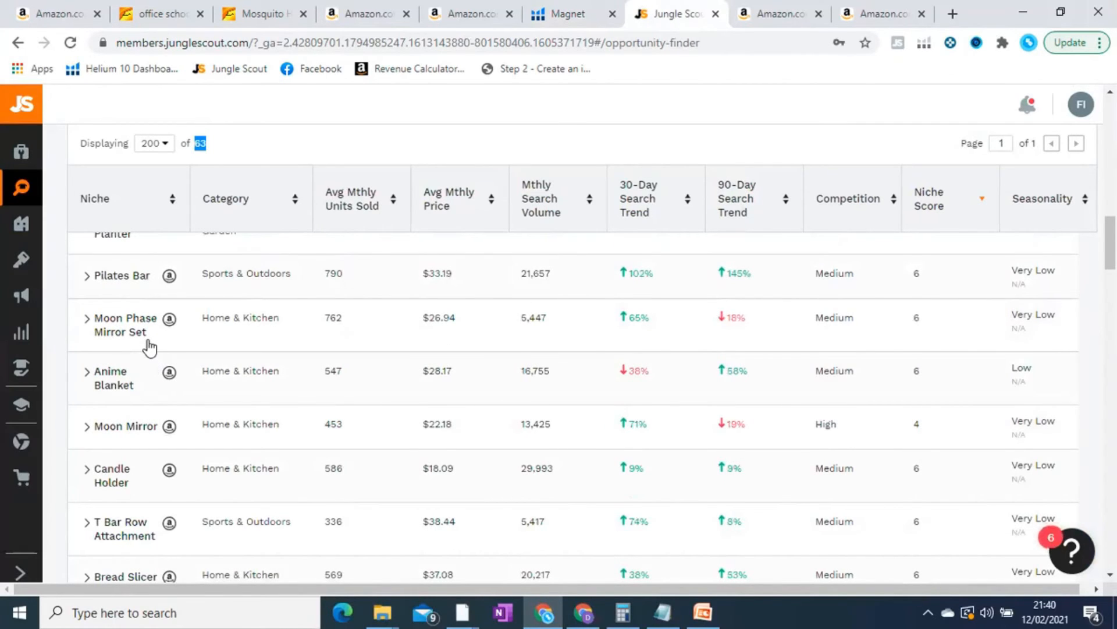
pyautogui.scroll(-1, 149, 347)
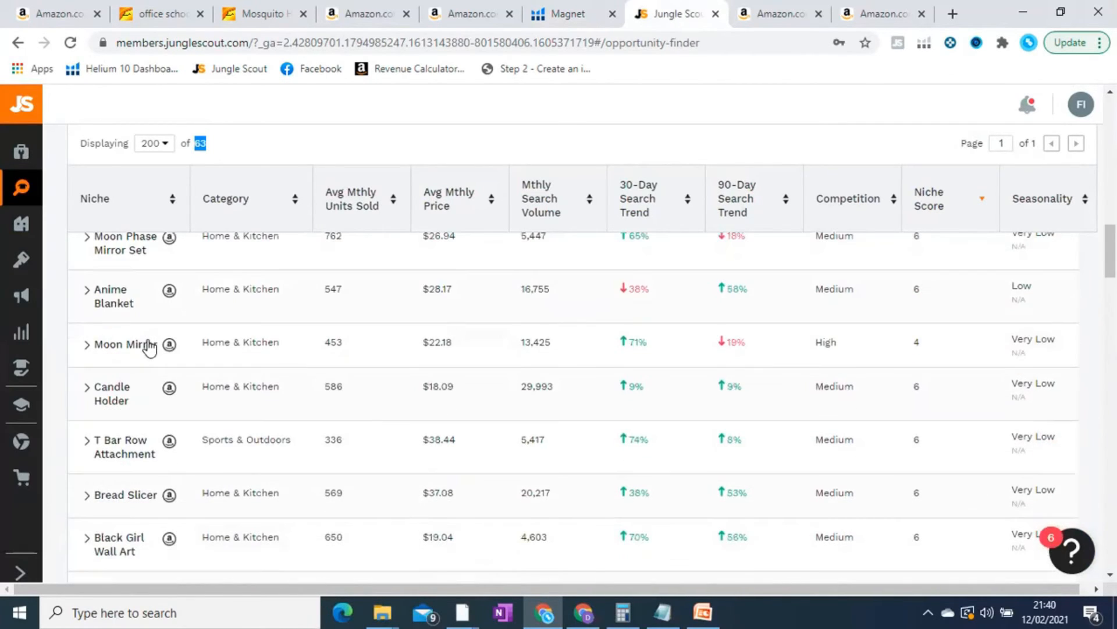
pyautogui.scroll(-1, 149, 348)
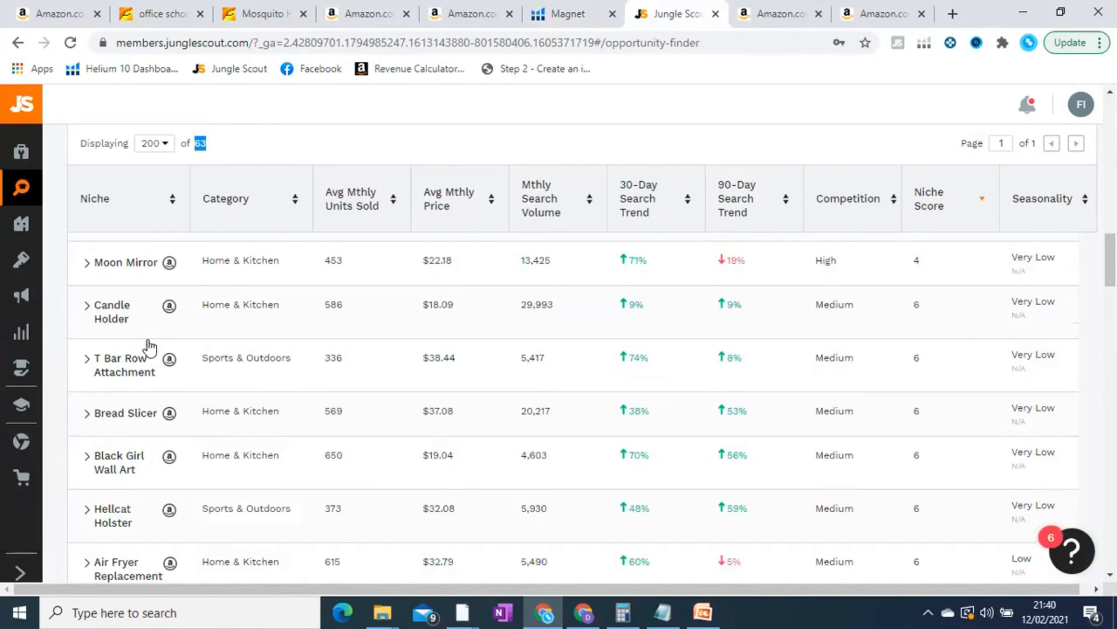
pyautogui.scroll(-3, 149, 348)
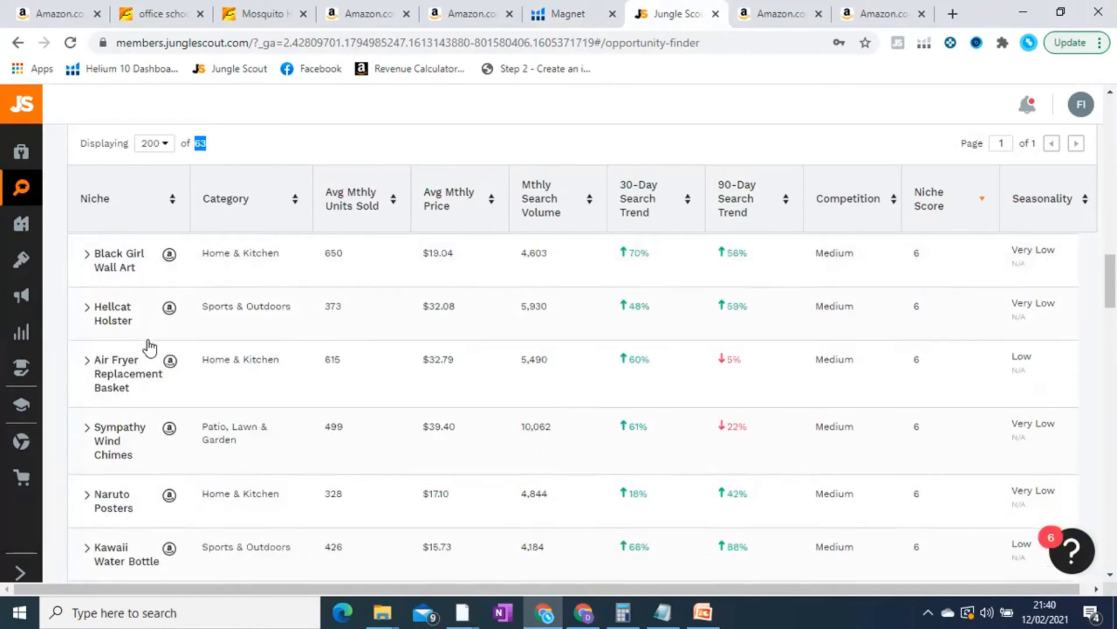
pyautogui.scroll(-7, 150, 348)
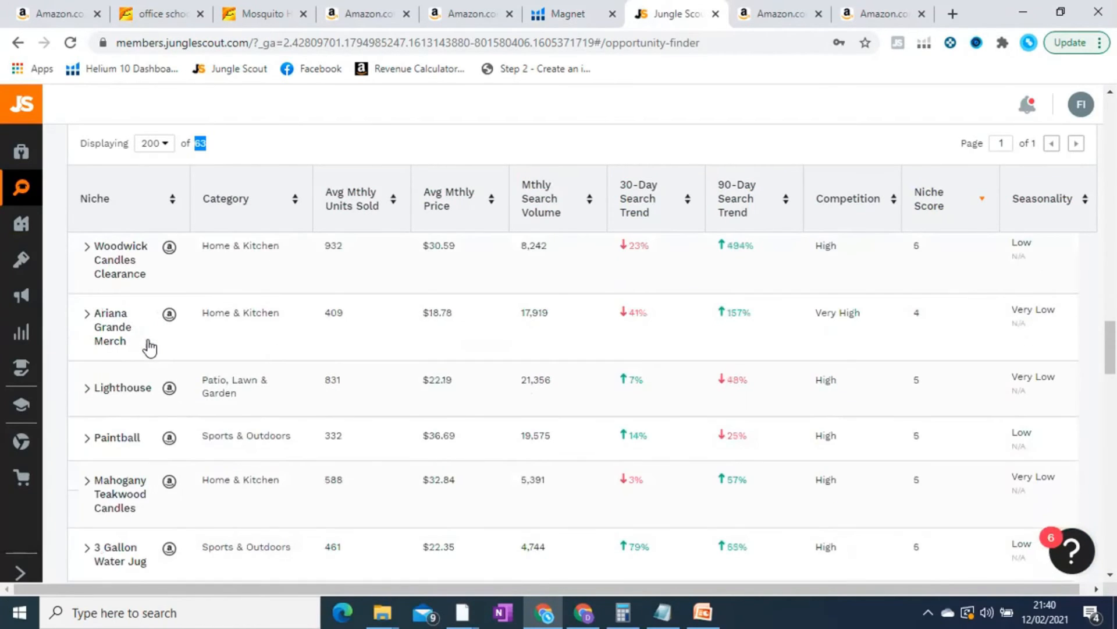
pyautogui.scroll(4, 150, 347)
pyautogui.scroll(10, 150, 348)
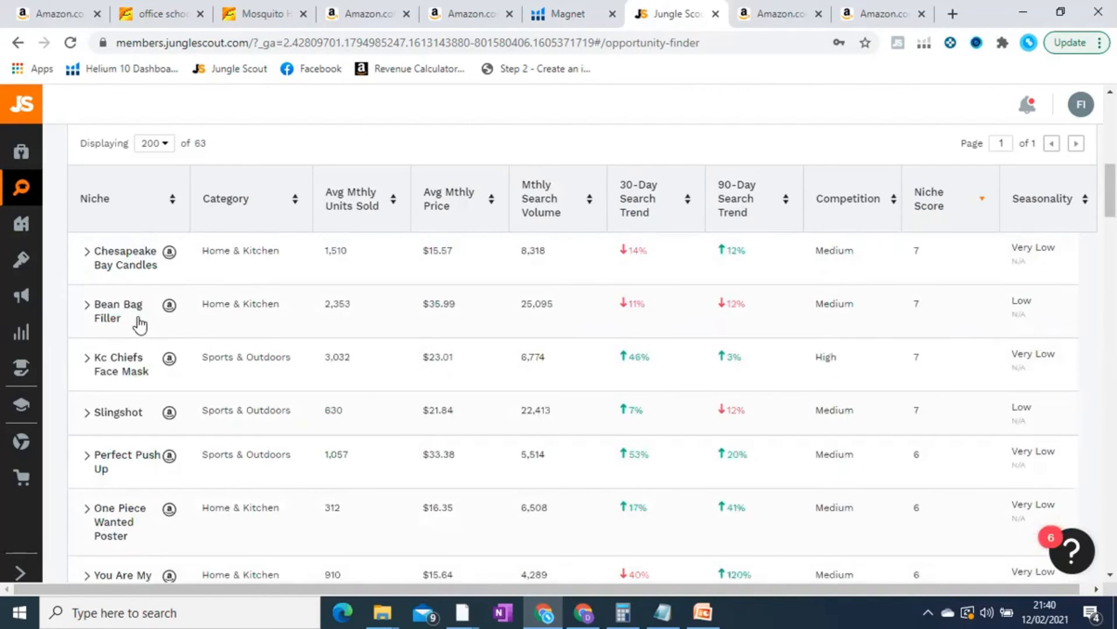
# Expand the Bean Bag Filler niche's details, close the extra Amazon results page for it, and return to Helium 10 Magnet.
pyautogui.doubleClick(170, 314)
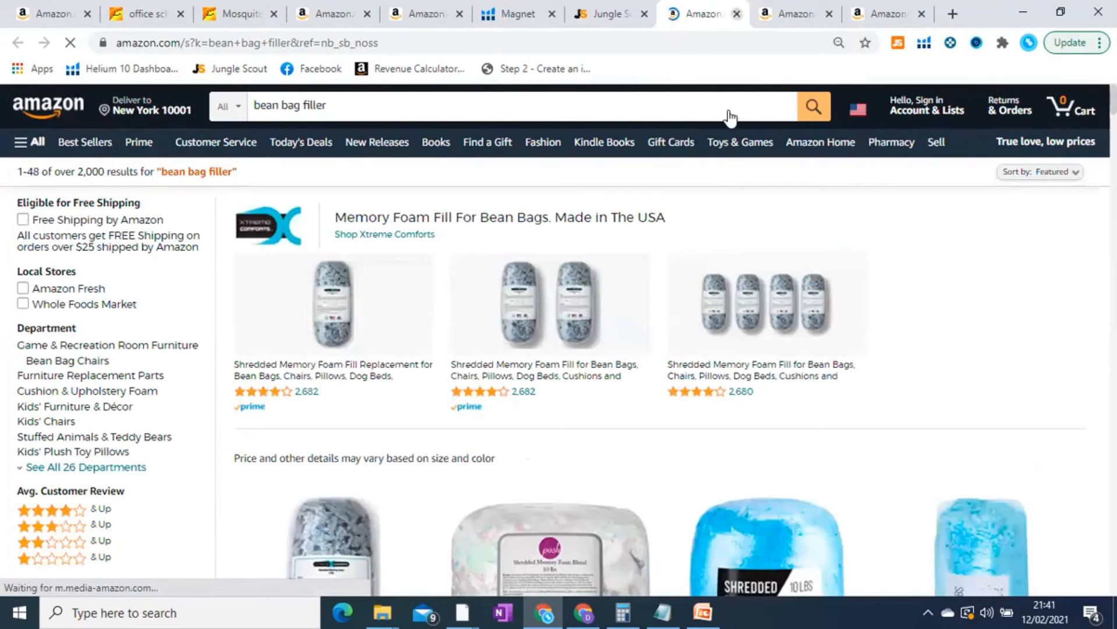
pyautogui.click(737, 14)
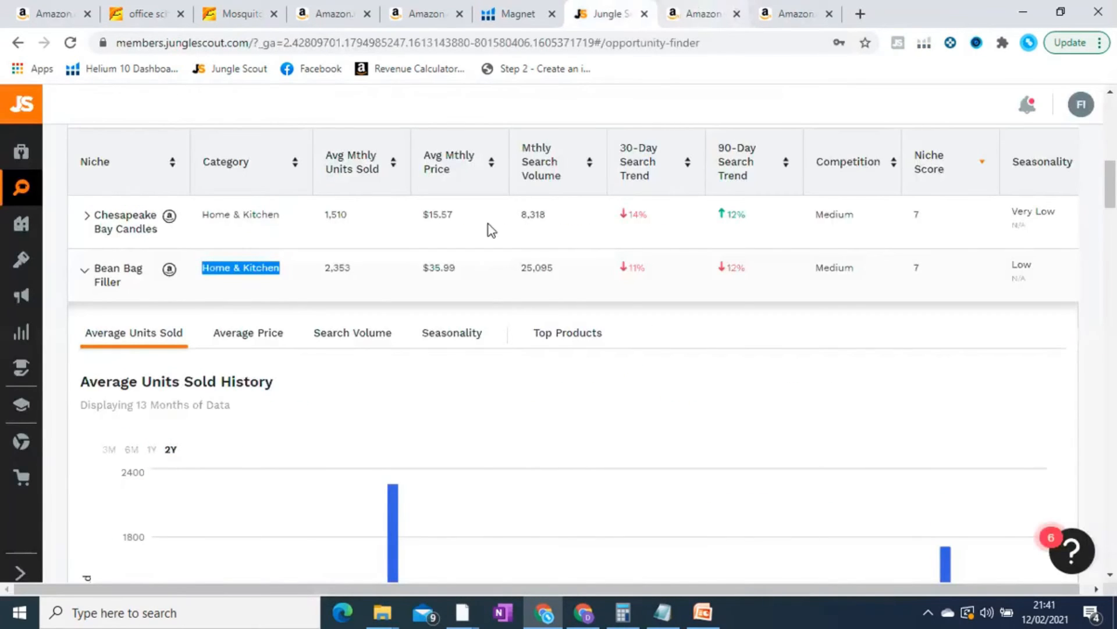
pyautogui.click(690, 3)
pyautogui.click(611, 7)
pyautogui.click(518, 11)
pyautogui.scroll(3, 314, 245)
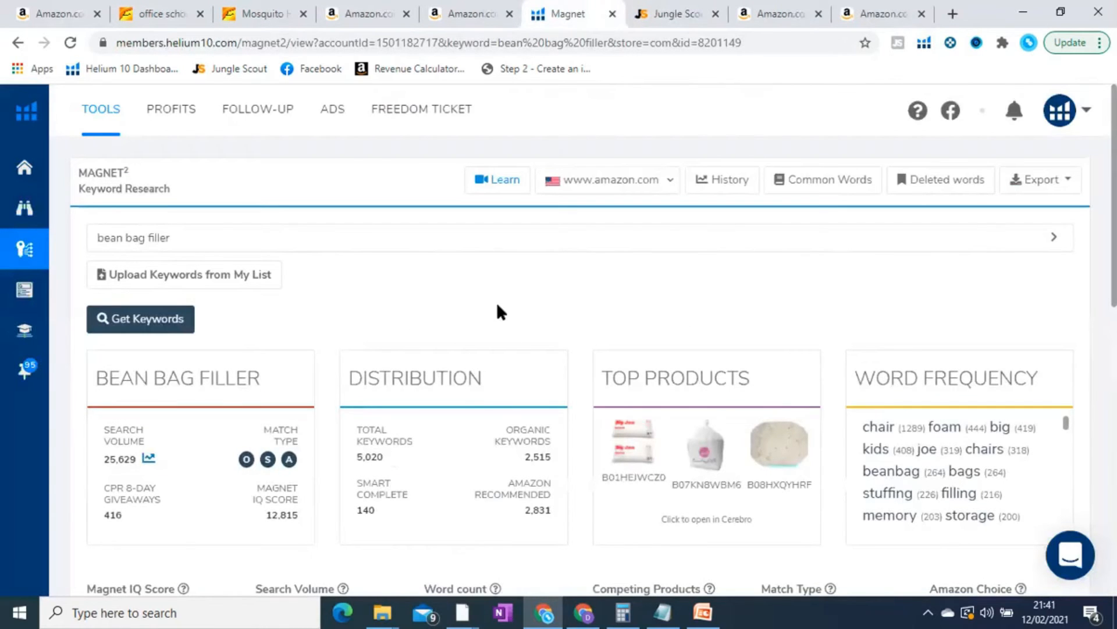
# Switch to Jungle Scout and open its Keyword Scout tool.
pyautogui.click(678, 12)
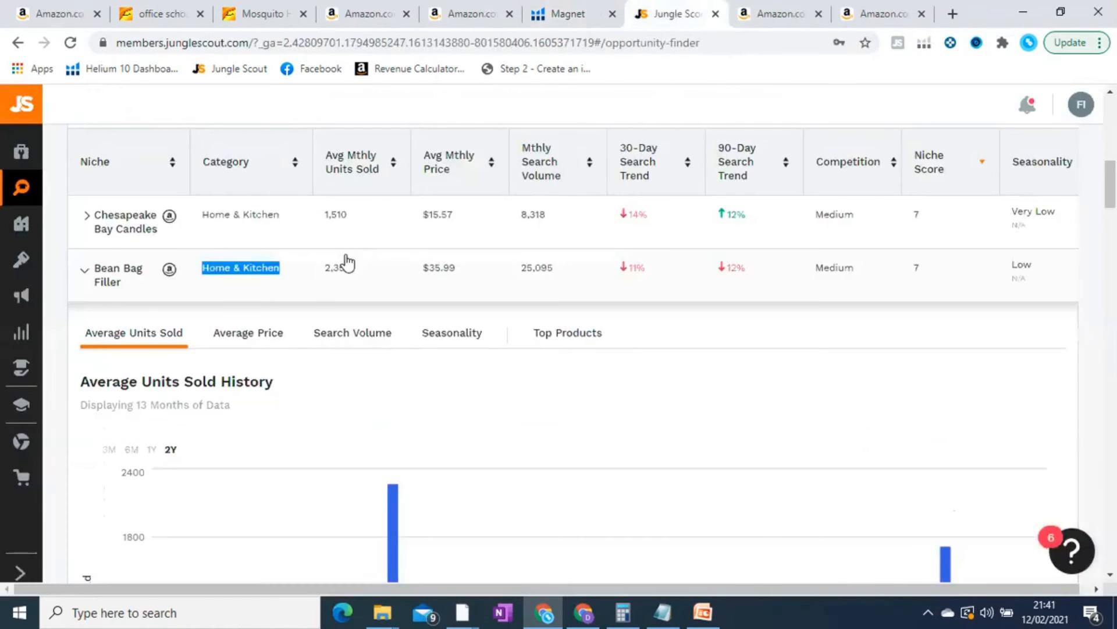
pyautogui.moveTo(49, 316)
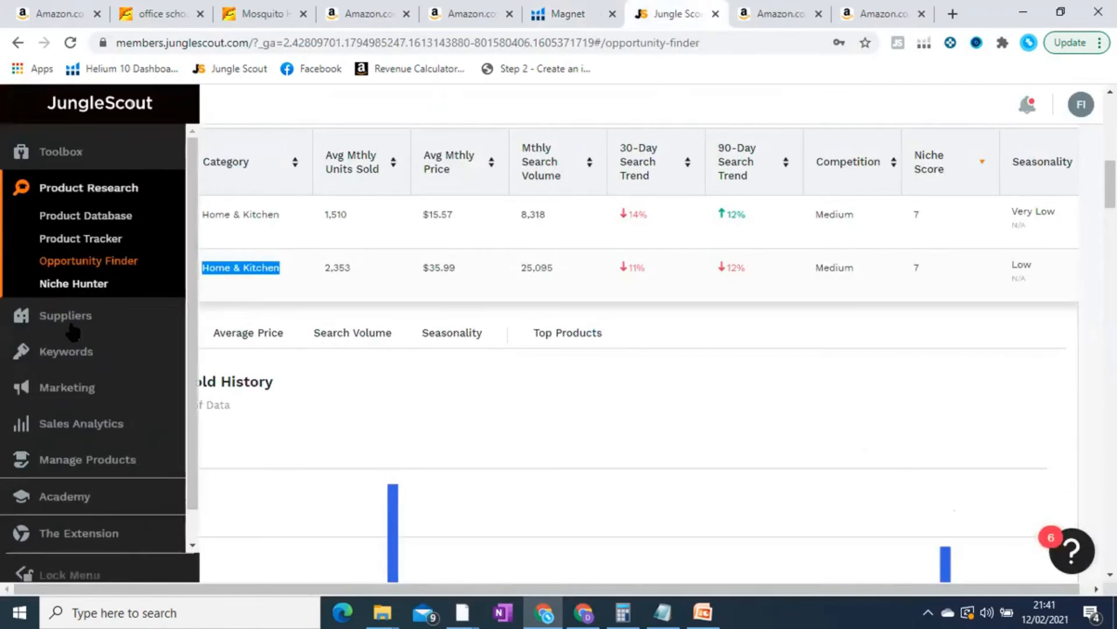
pyautogui.click(177, 359)
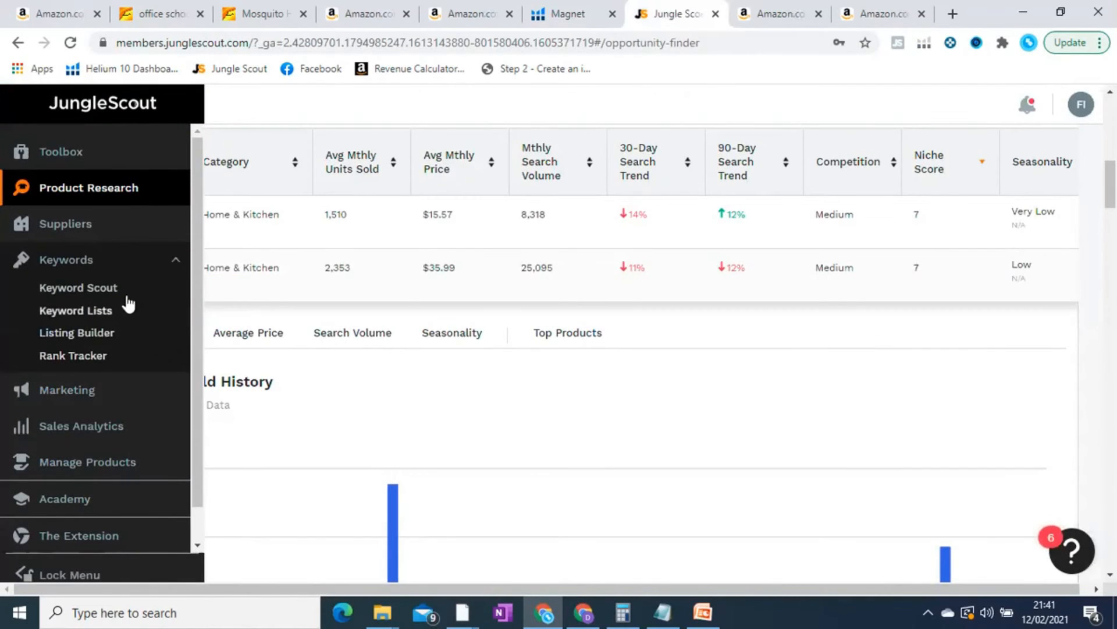
pyautogui.click(92, 291)
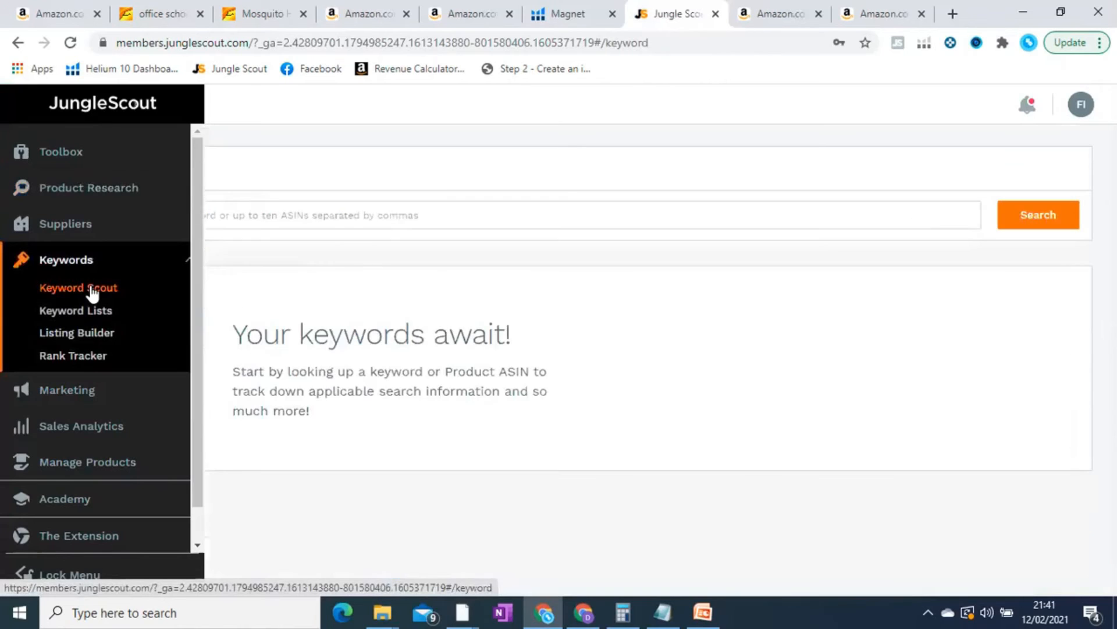
# Try to search Keyword Scout for "bean bag" in the US marketplace, dismissing the error and retrying the search.
pyautogui.click(358, 211)
pyautogui.write('bean bag')
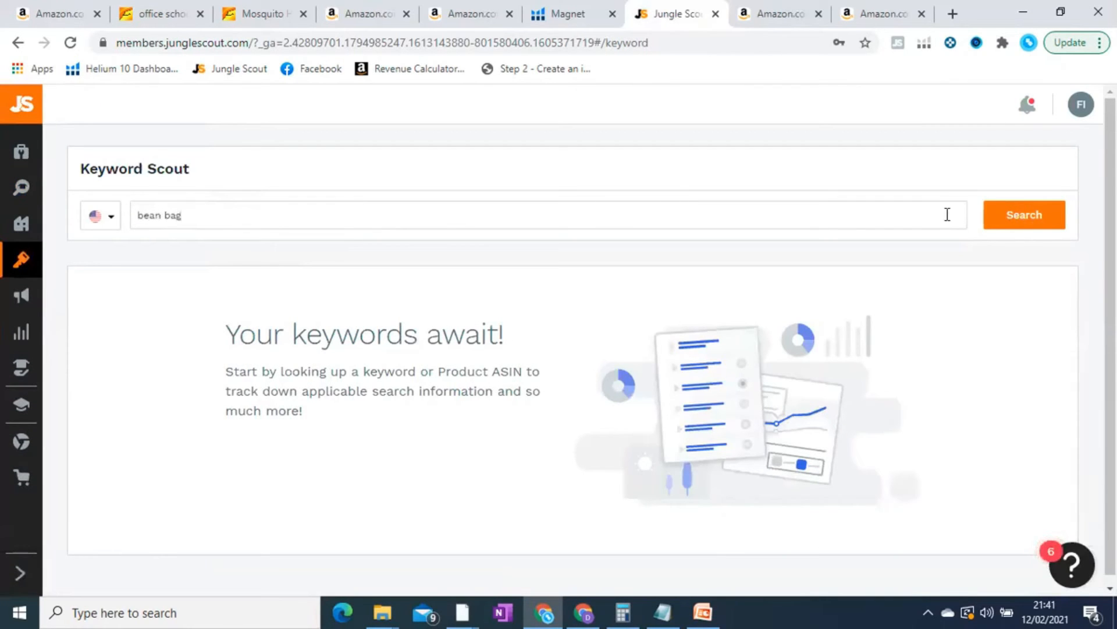
pyautogui.click(1015, 228)
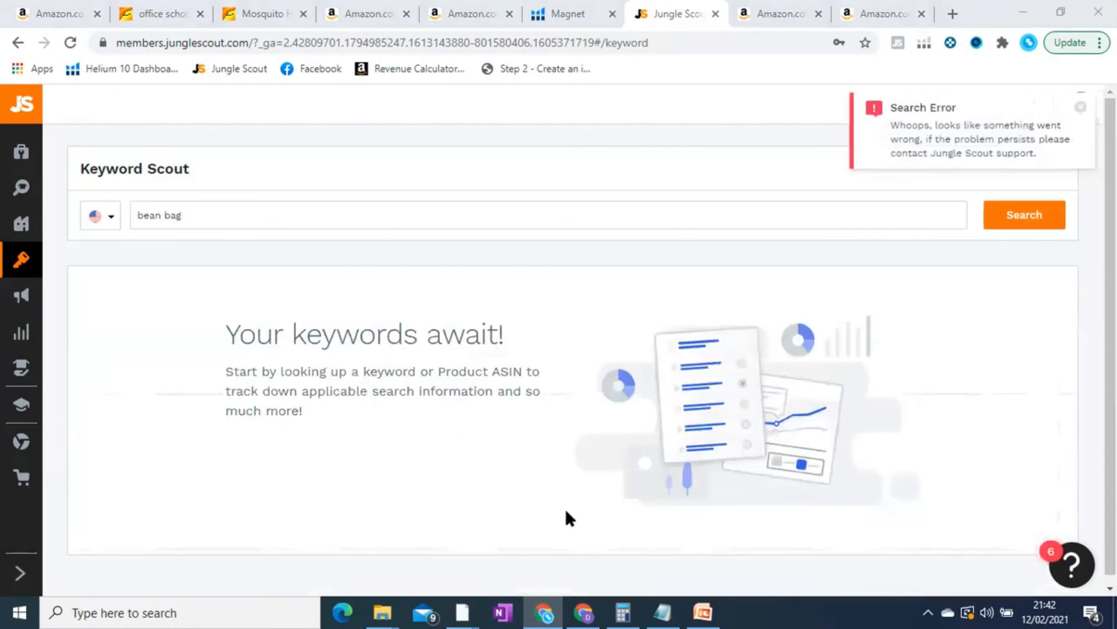
pyautogui.click(1080, 110)
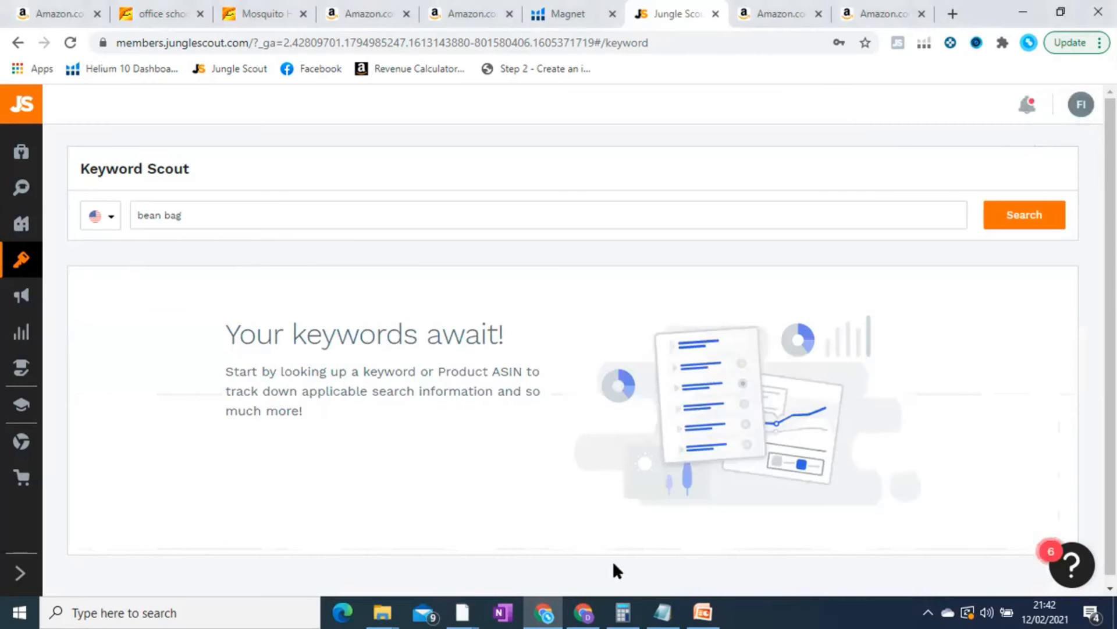
pyautogui.click(1024, 226)
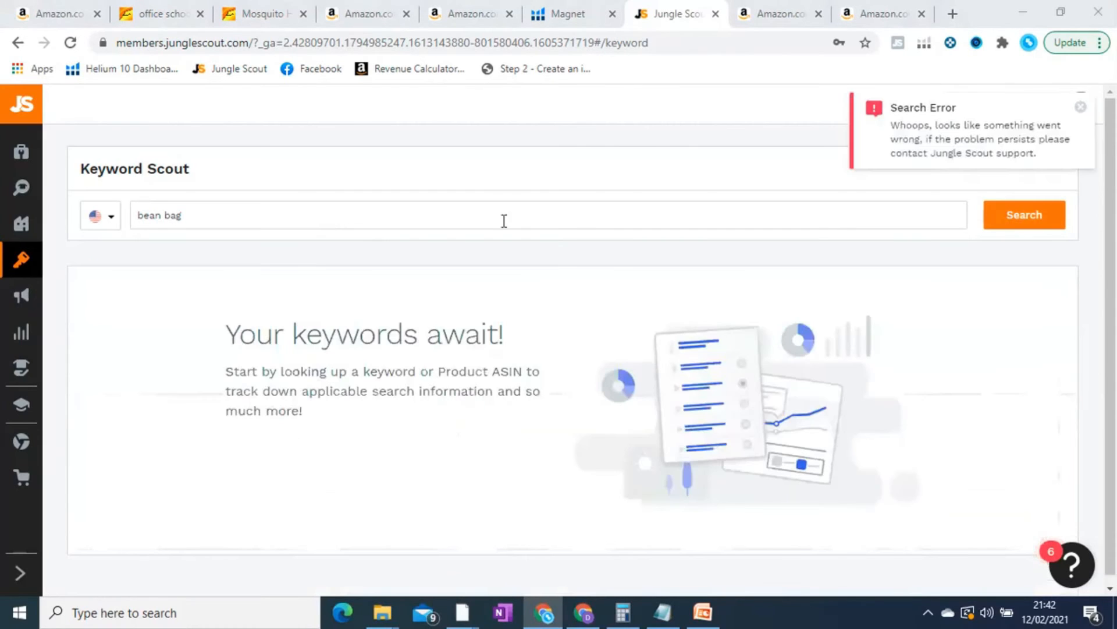
# Search Keyword Scout for "bean bags" in the US marketplace.
pyautogui.click(247, 212)
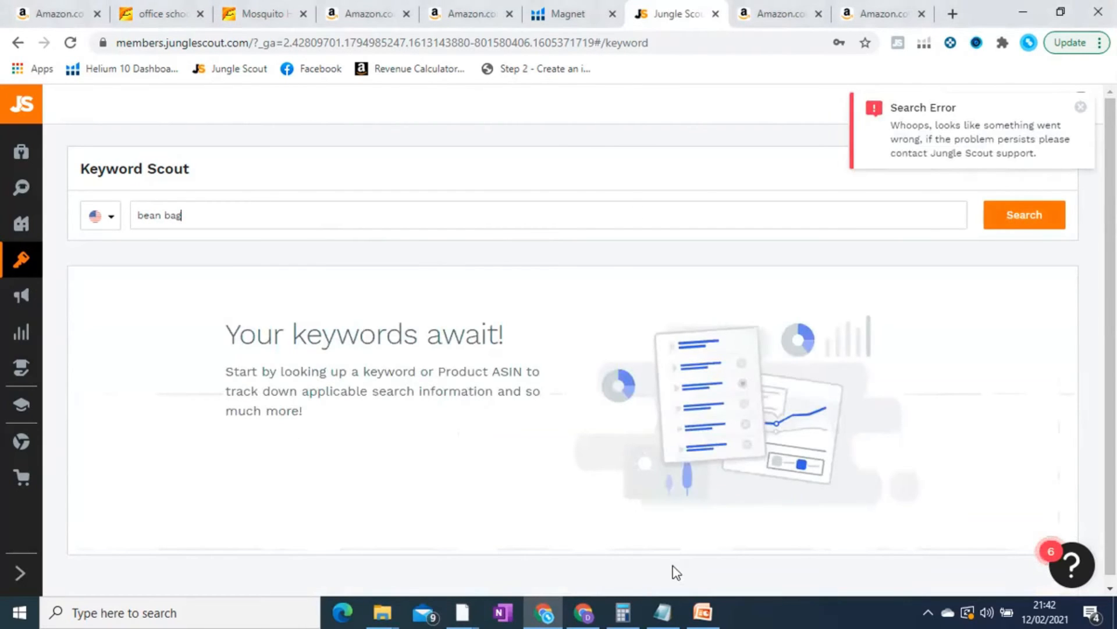
pyautogui.click(250, 211)
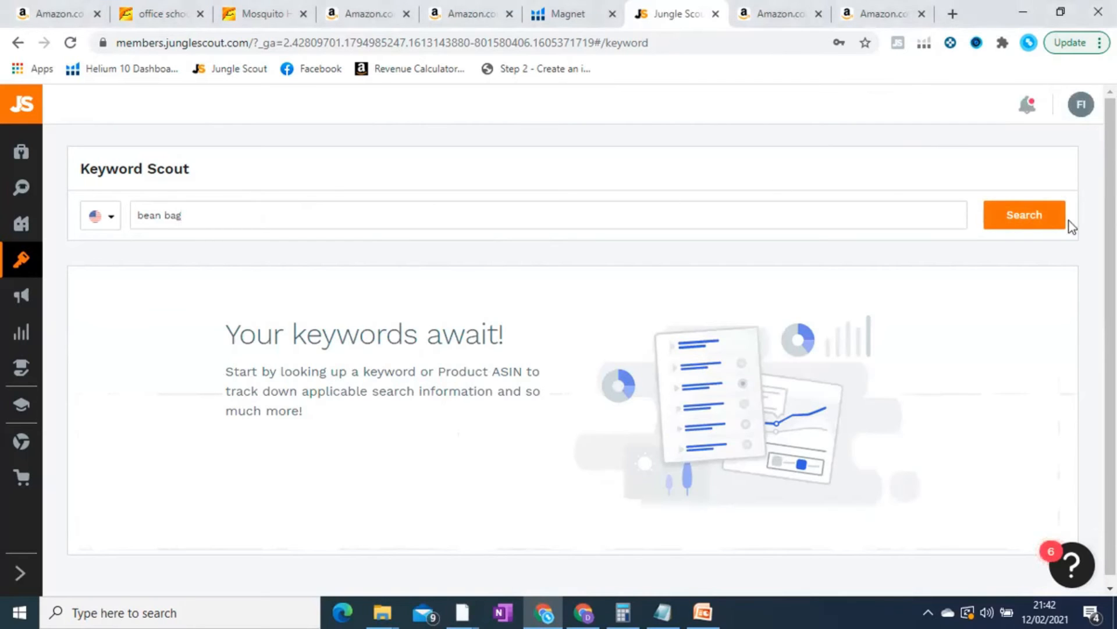
pyautogui.write('s')
pyautogui.click(1039, 224)
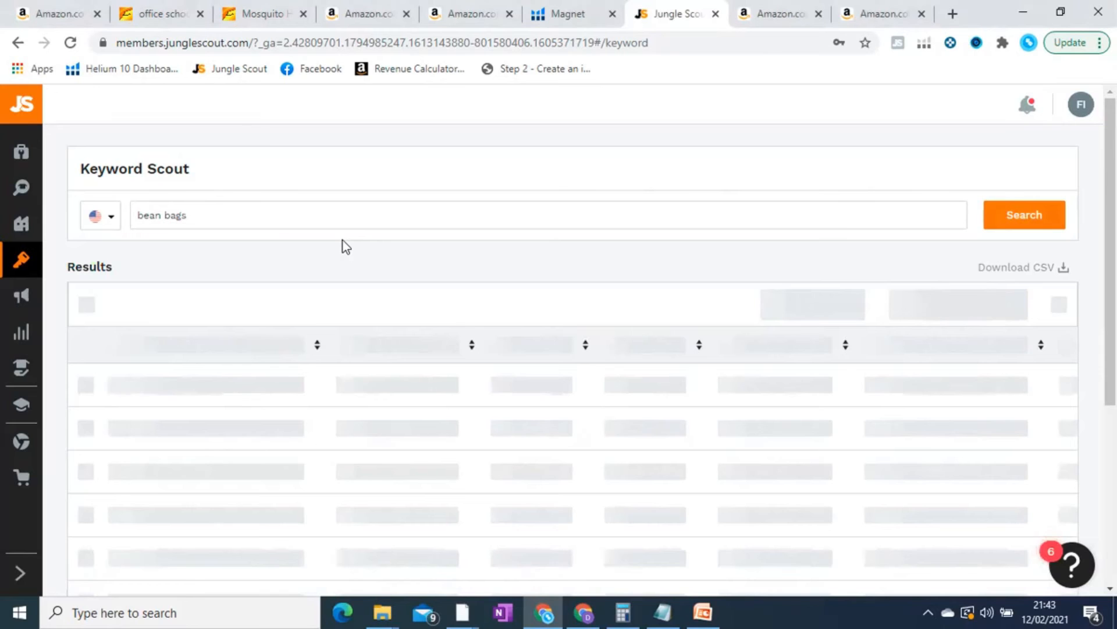
# Switch to Helium 10 Magnet, replace the bean bag filler keyword with "Brithday", and get its related keywords.
pyautogui.click(556, 8)
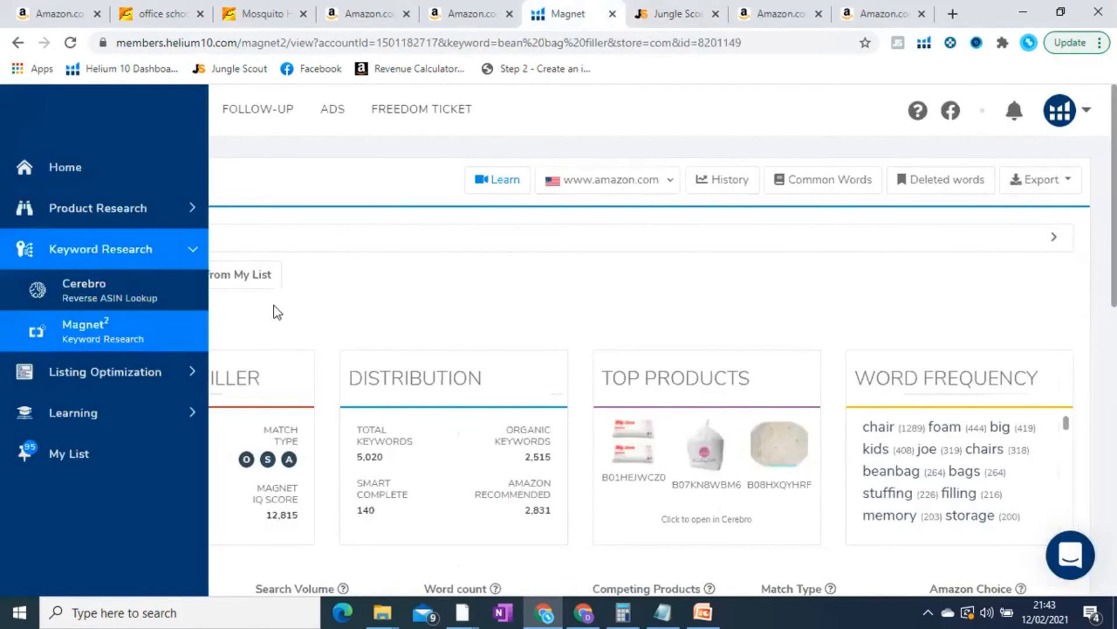
pyautogui.tripleClick(195, 234)
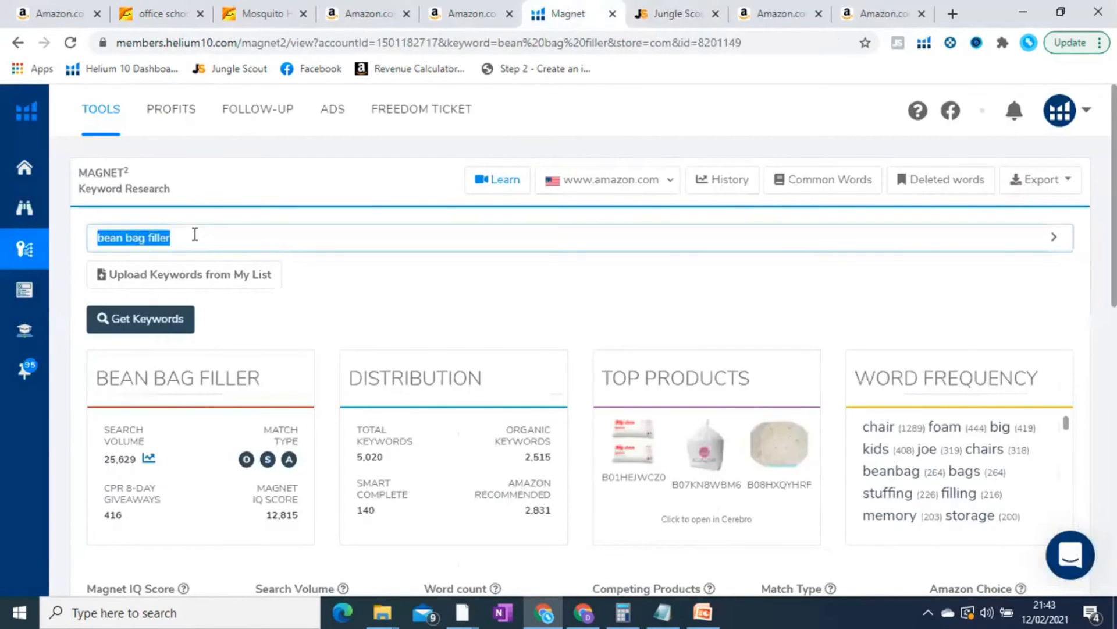
pyautogui.click(663, 11)
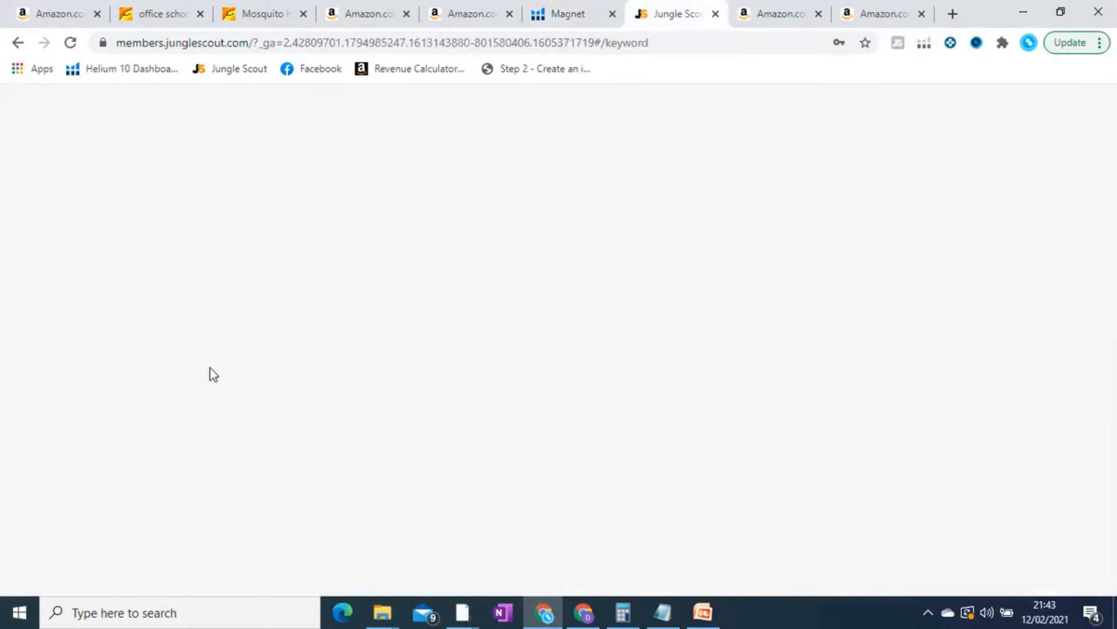
pyautogui.click(552, 14)
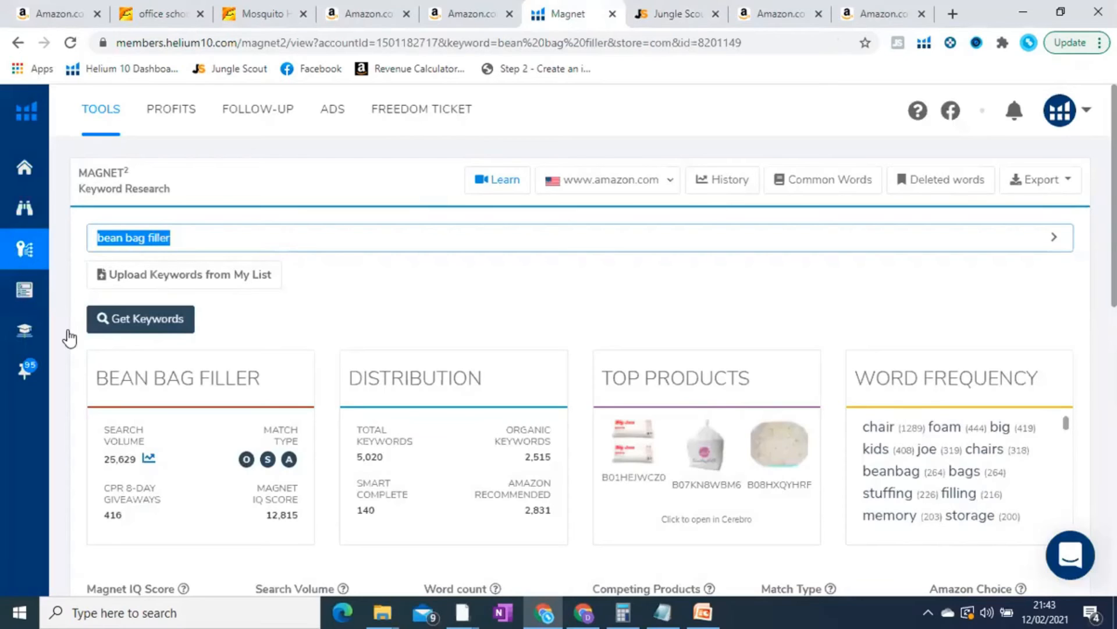
pyautogui.doubleClick(287, 234)
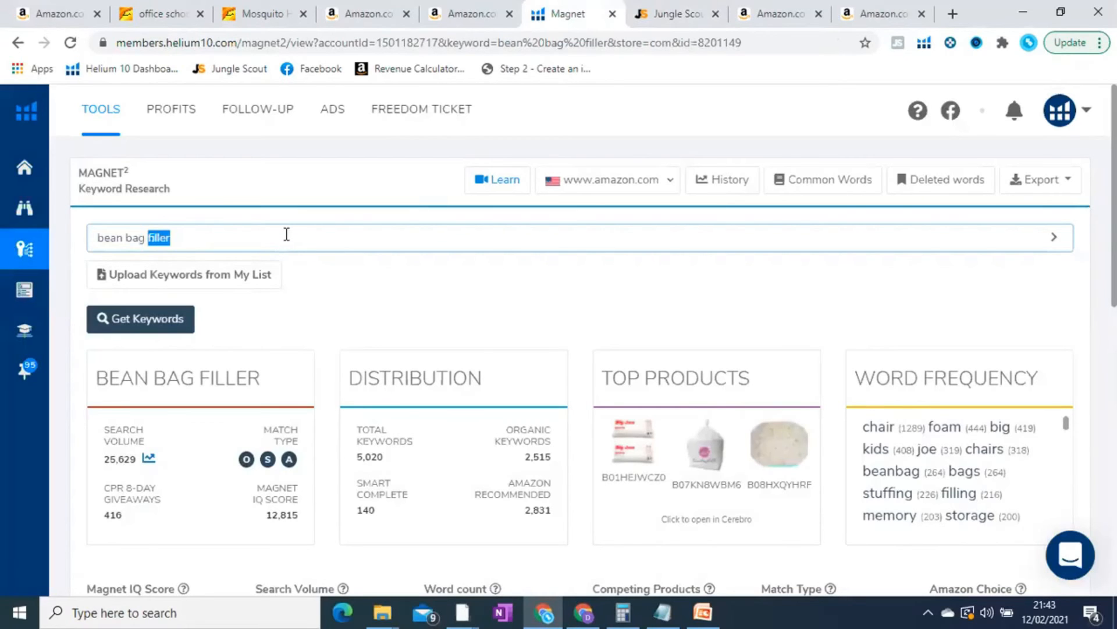
pyautogui.hotkey('shift', 'Home')
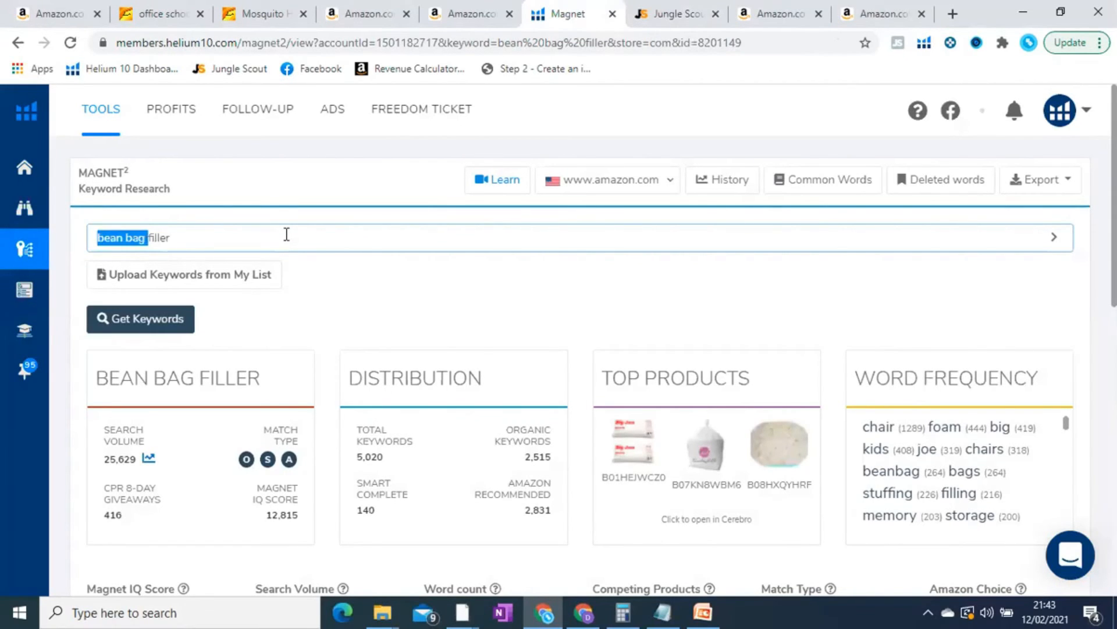
pyautogui.tripleClick(286, 234)
pyautogui.write('Brithday')
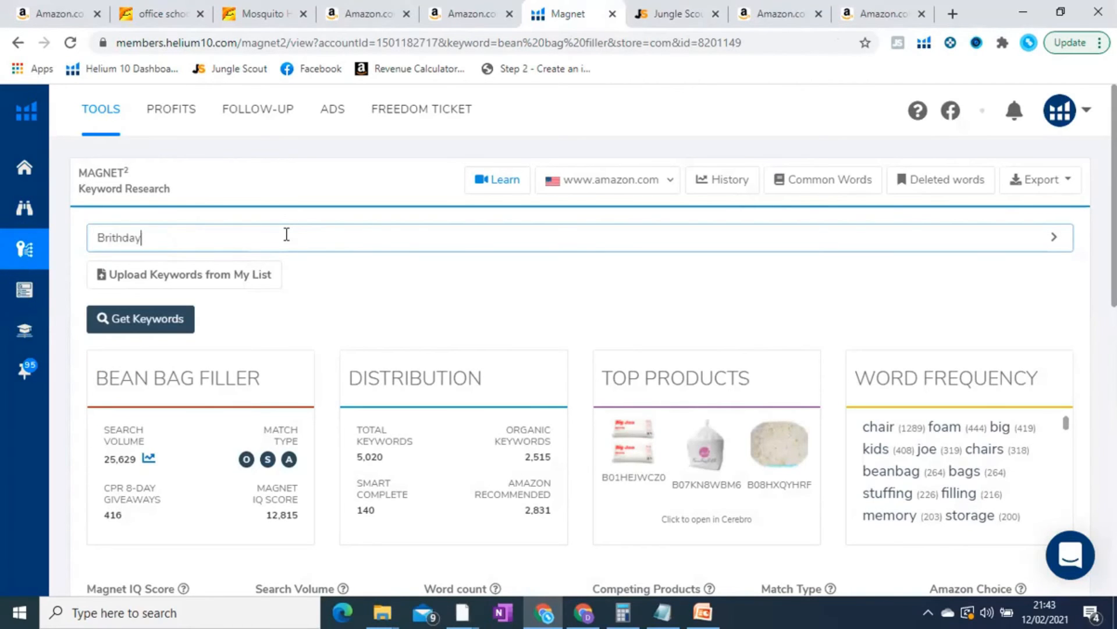
pyautogui.click(134, 318)
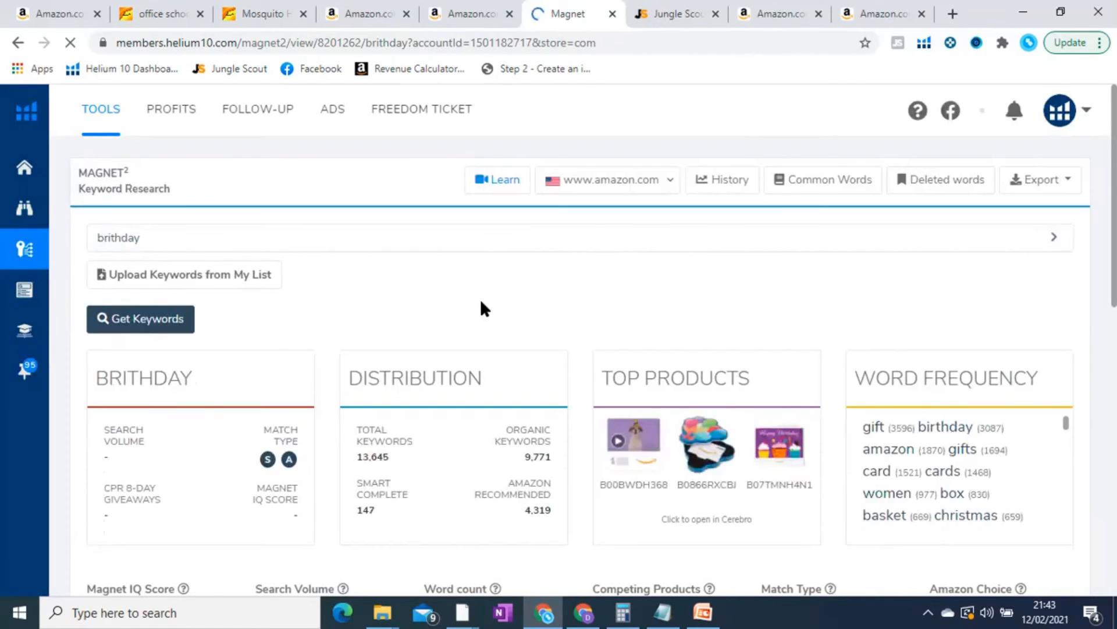
# Sort the Magnet keyword results by search volume from high to low and examine the top gift phrases.
pyautogui.scroll(-10, 436, 239)
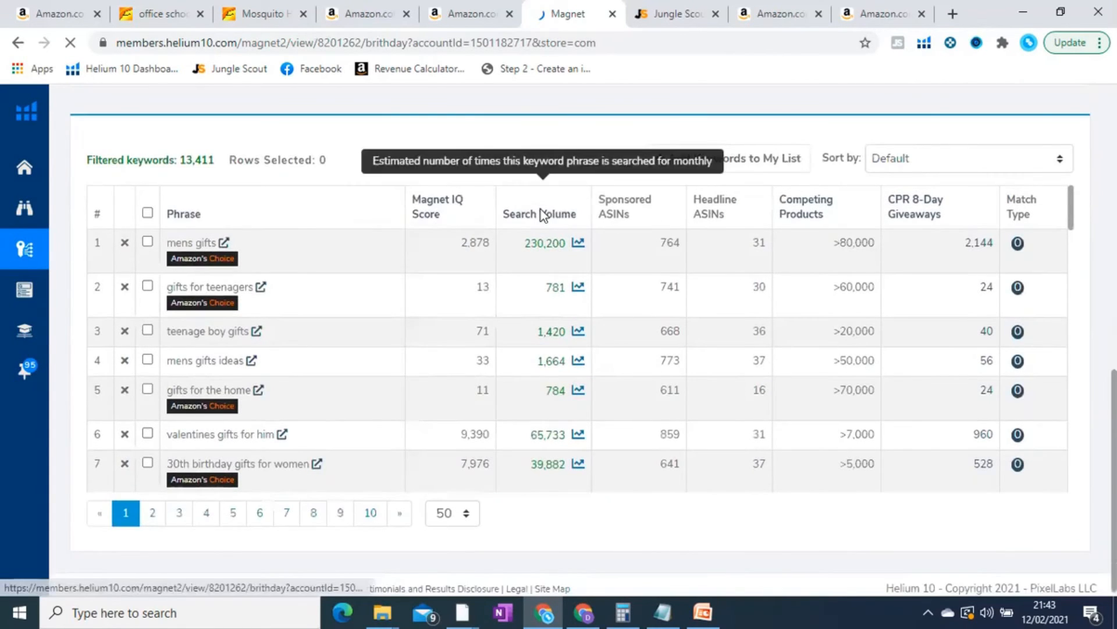
pyautogui.click(541, 214)
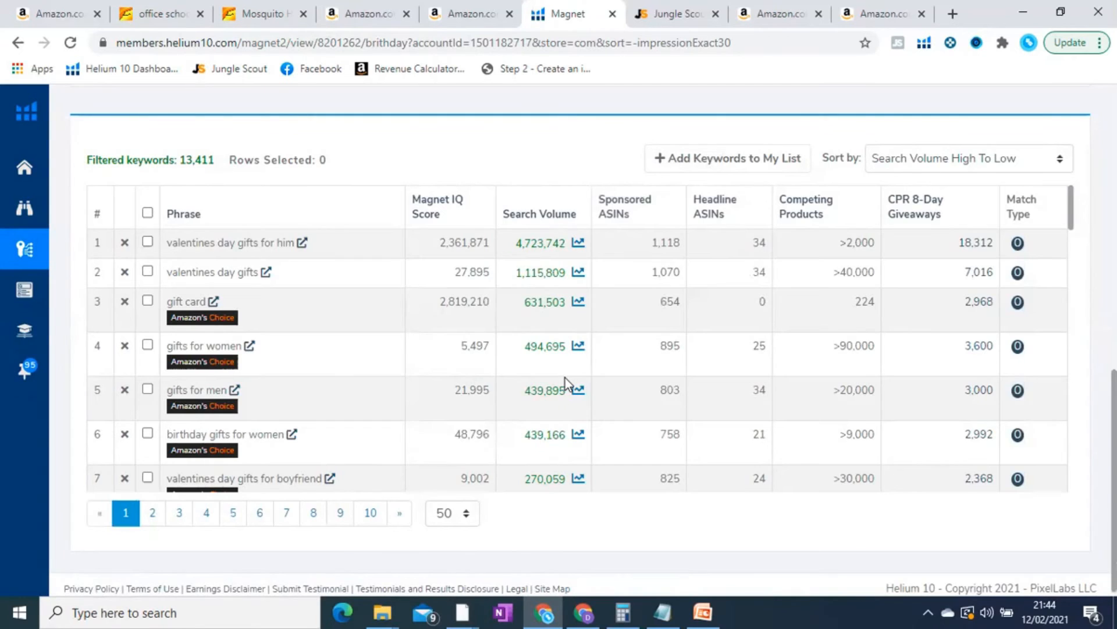
pyautogui.scroll(-1, 564, 378)
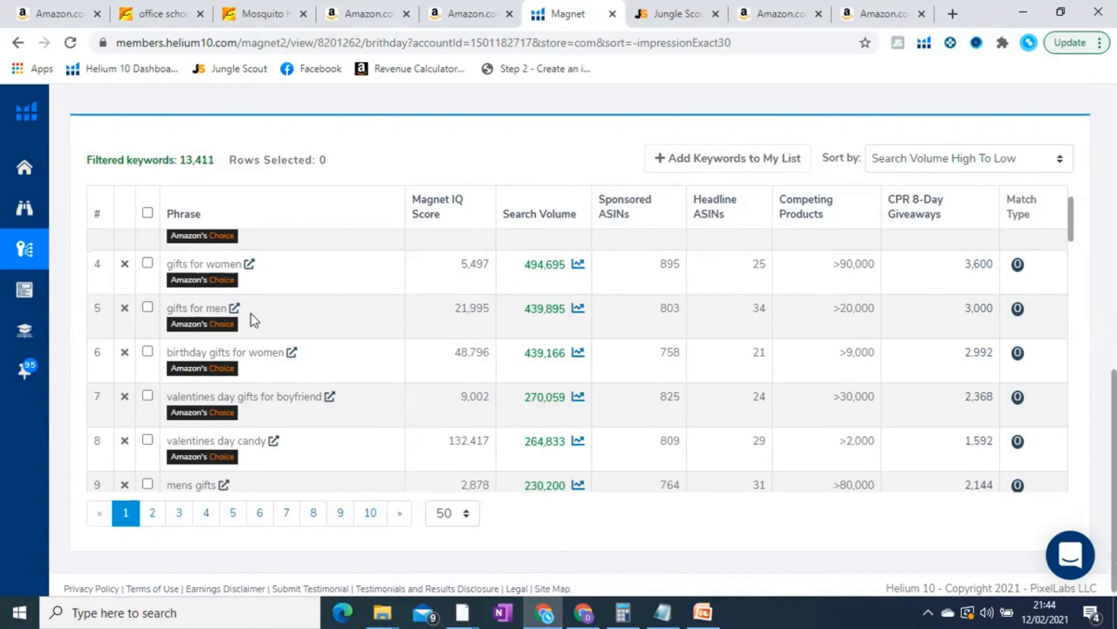
pyautogui.doubleClick(543, 309)
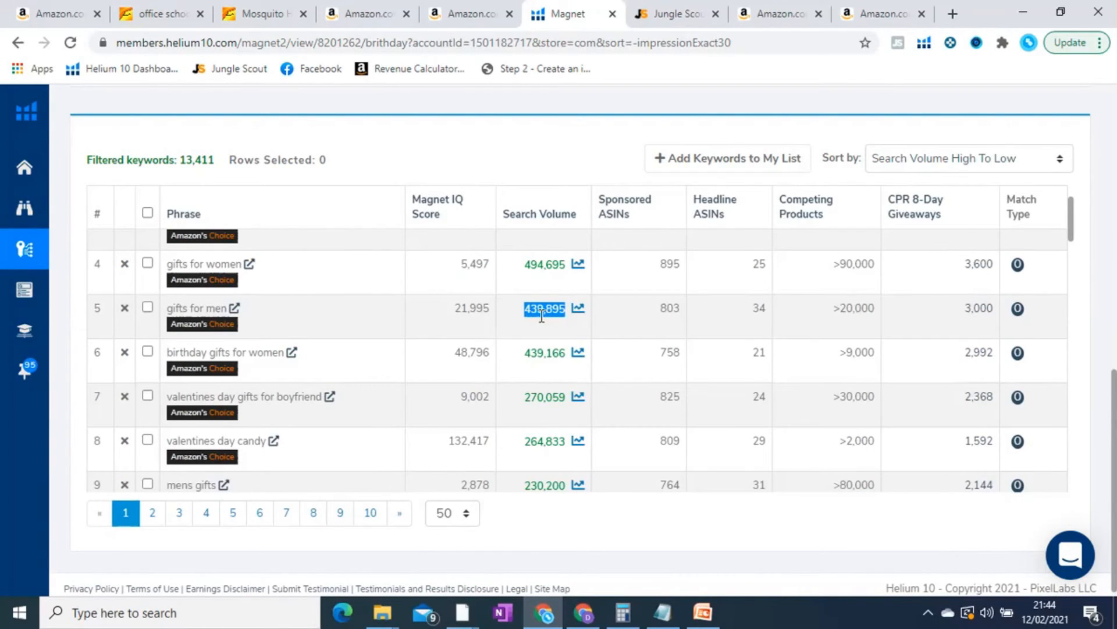
pyautogui.tripleClick(203, 264)
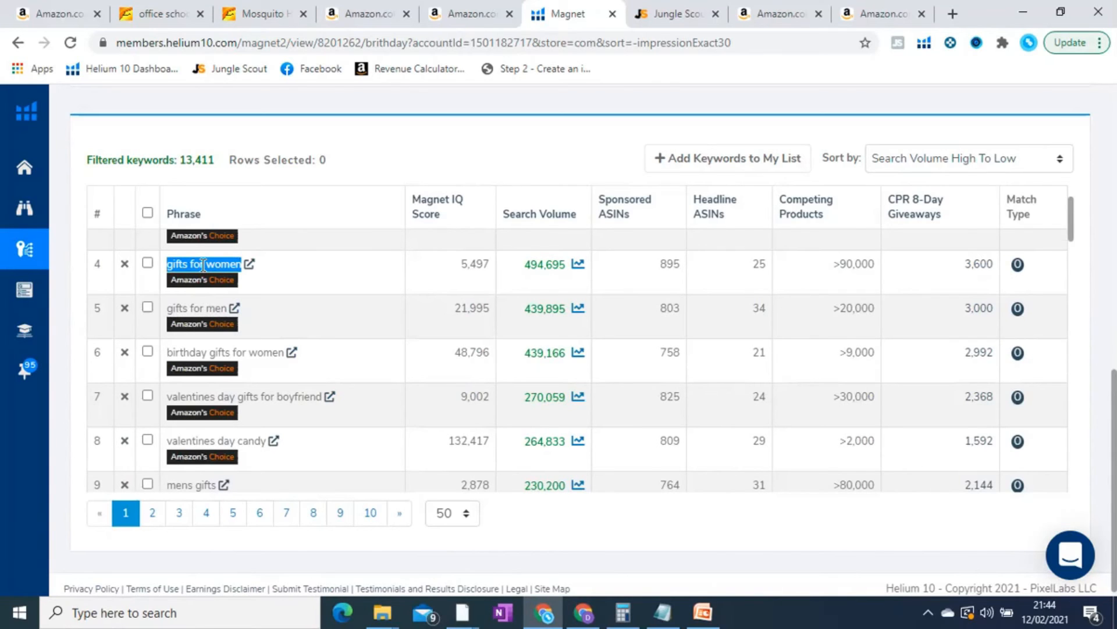
pyautogui.tripleClick(203, 265)
pyautogui.tripleClick(203, 264)
pyautogui.click(220, 396)
pyautogui.tripleClick(220, 396)
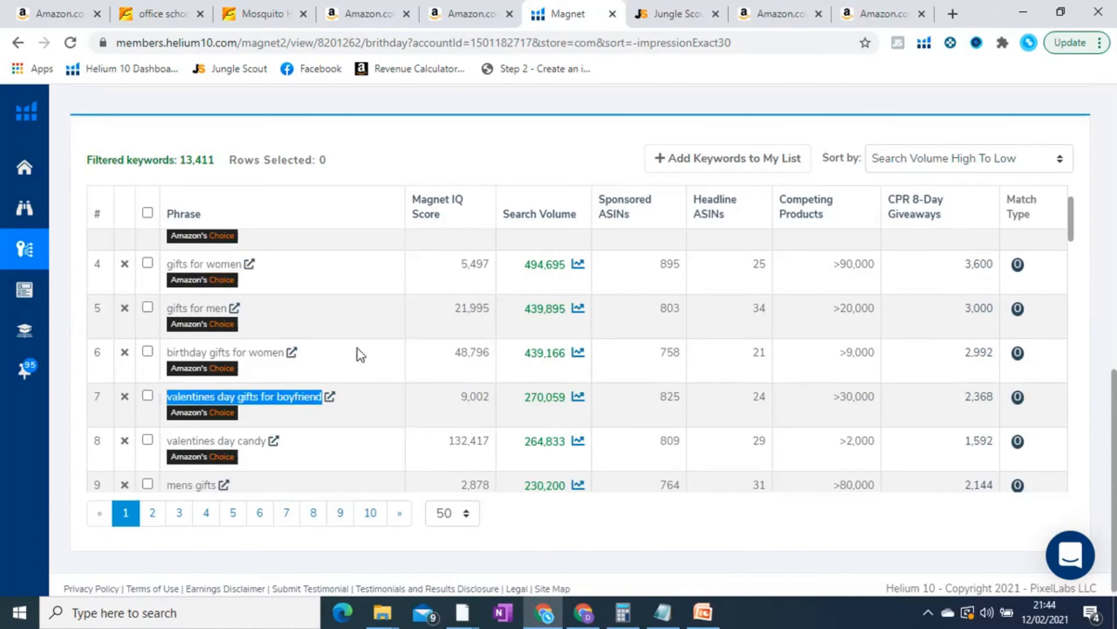
# Examine the lower-ranked phrases on the first page of Magnet results for product ideas, comparing search volume and competing products.
pyautogui.scroll(-2, 357, 354)
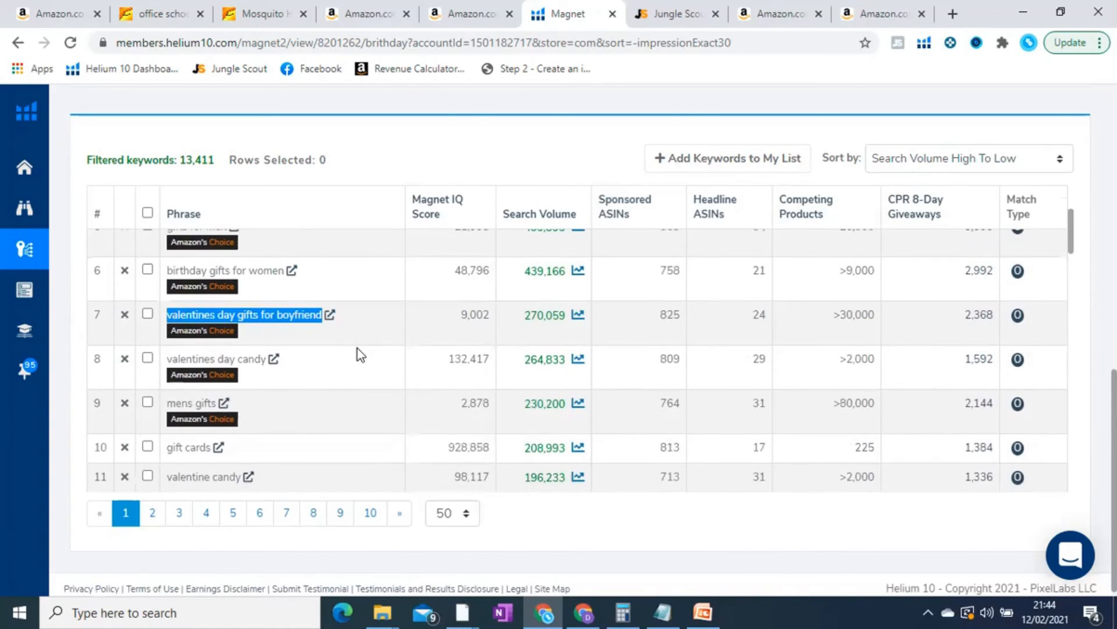
pyautogui.scroll(-2, 357, 348)
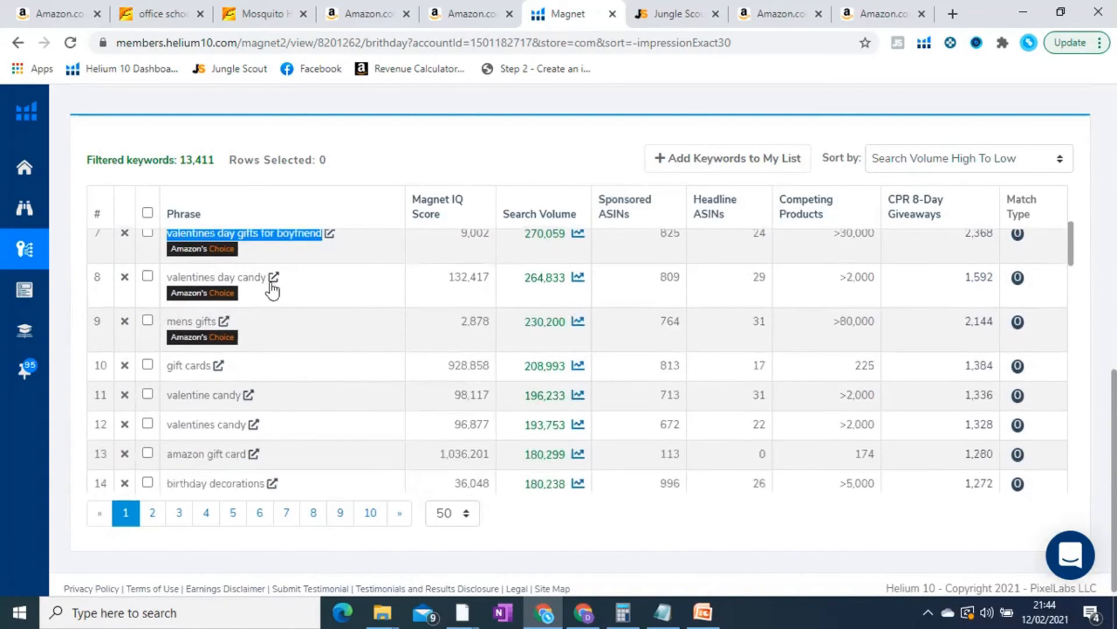
pyautogui.scroll(-2, 273, 365)
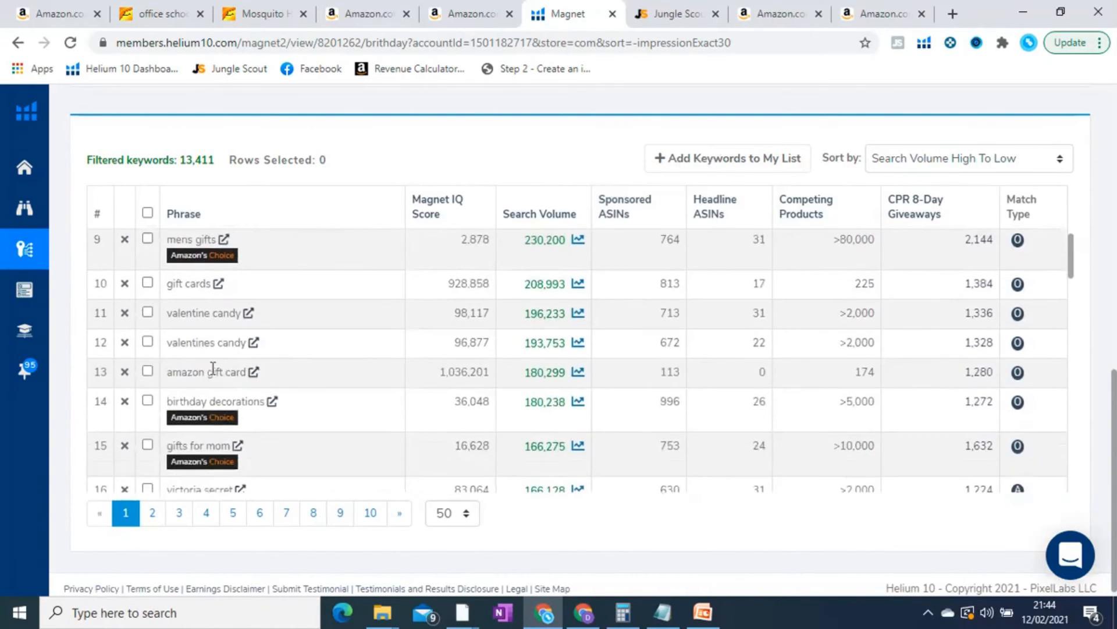
pyautogui.scroll(-2, 195, 365)
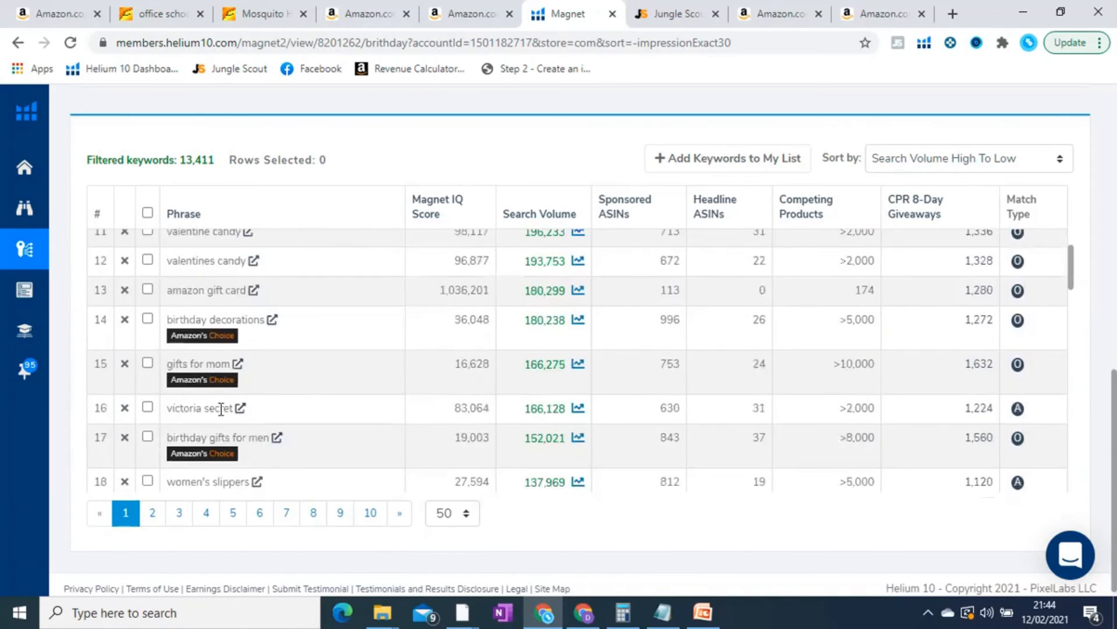
pyautogui.scroll(-4, 240, 407)
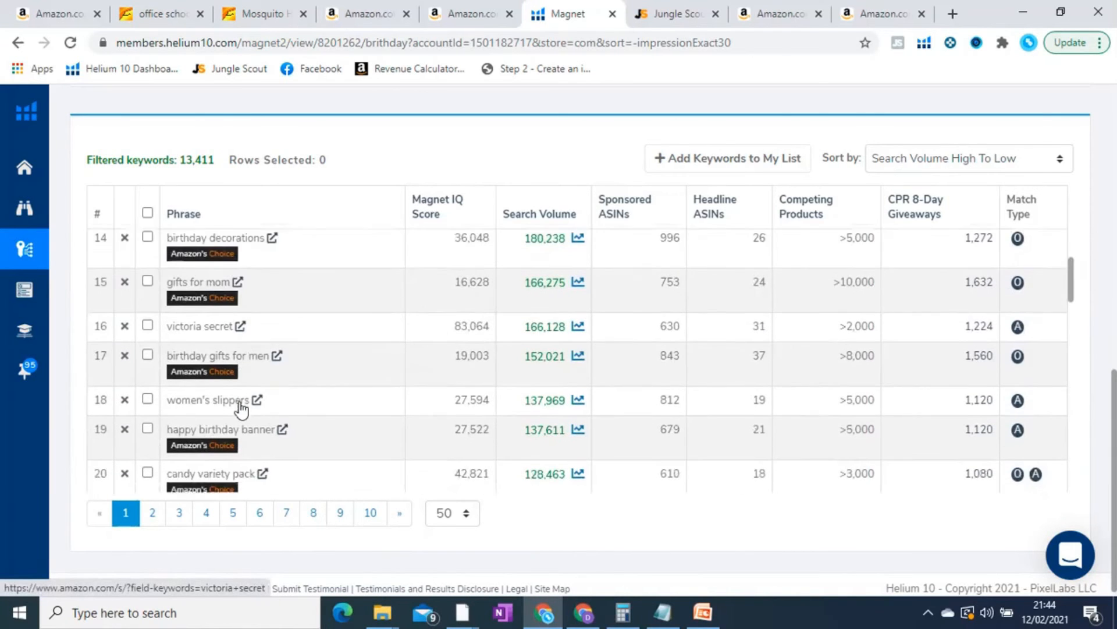
pyautogui.scroll(-4, 248, 391)
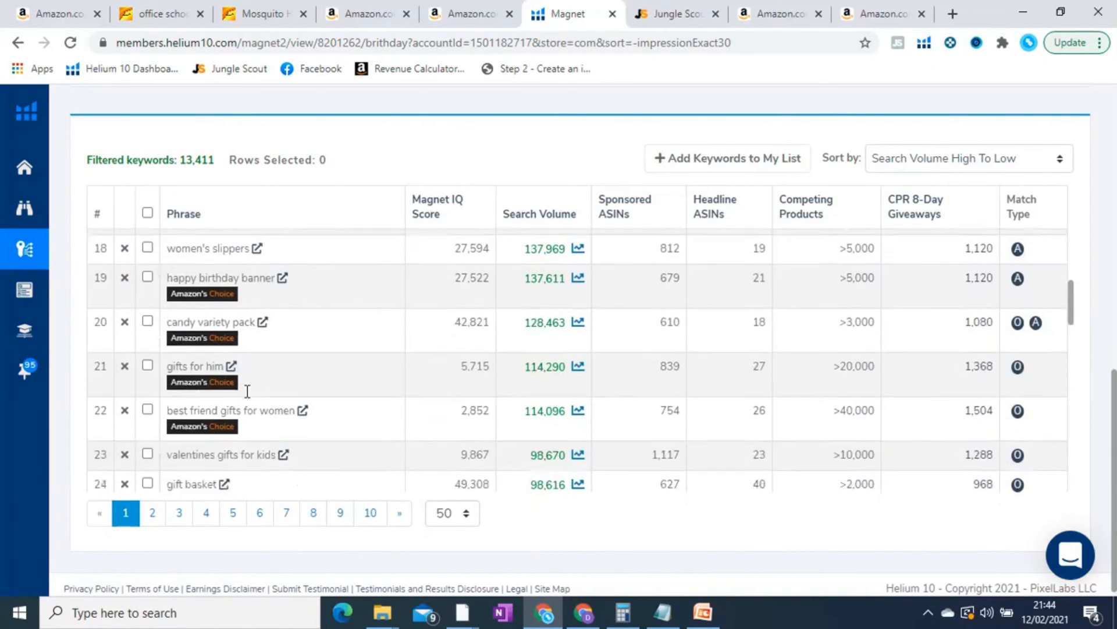
pyautogui.scroll(-2, 247, 391)
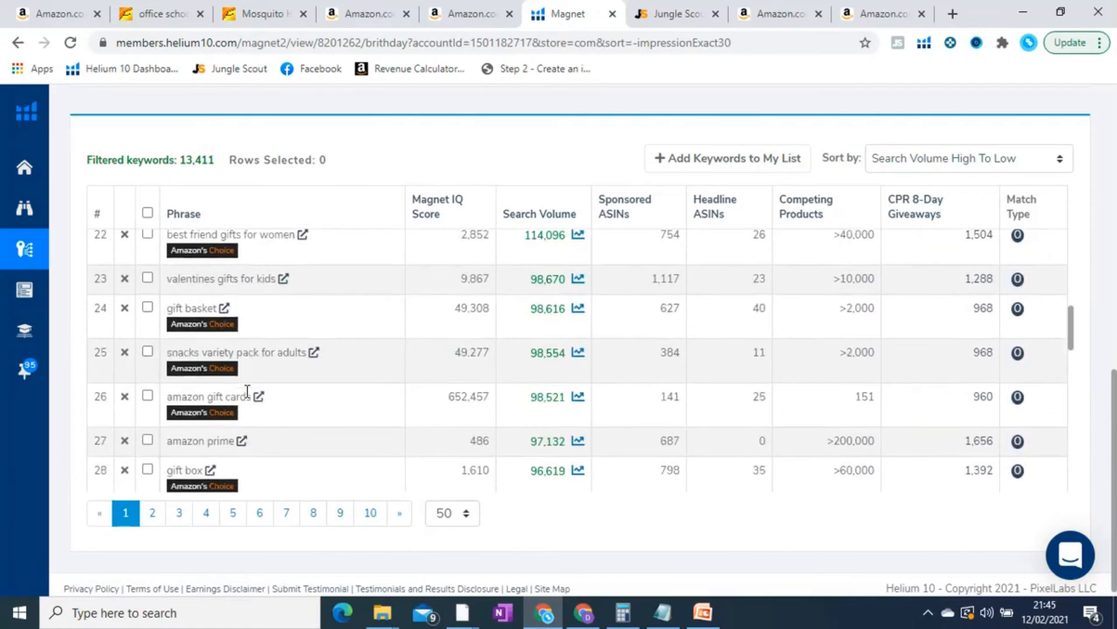
pyautogui.scroll(7, 247, 391)
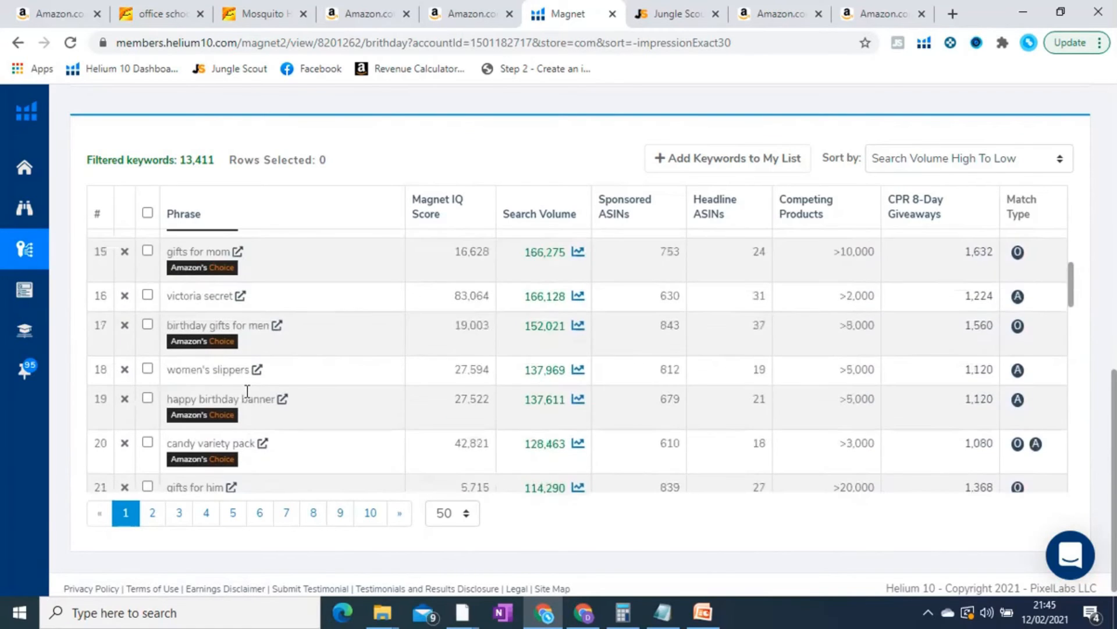
pyautogui.scroll(-7, 247, 391)
pyautogui.scroll(-6, 247, 391)
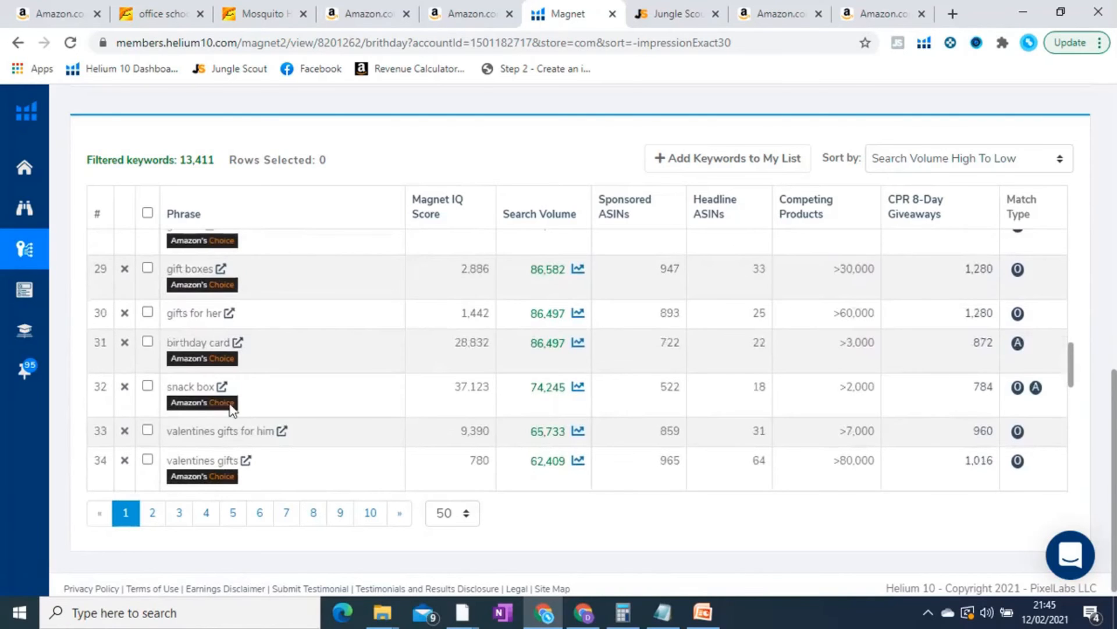
pyautogui.scroll(-4, 247, 391)
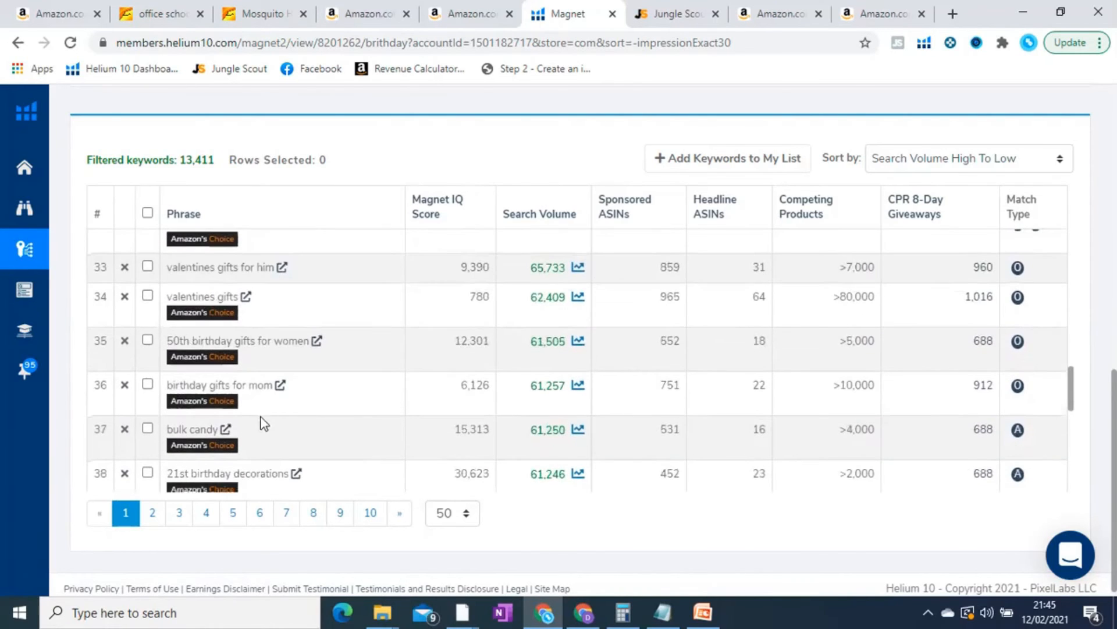
pyautogui.scroll(-2, 263, 423)
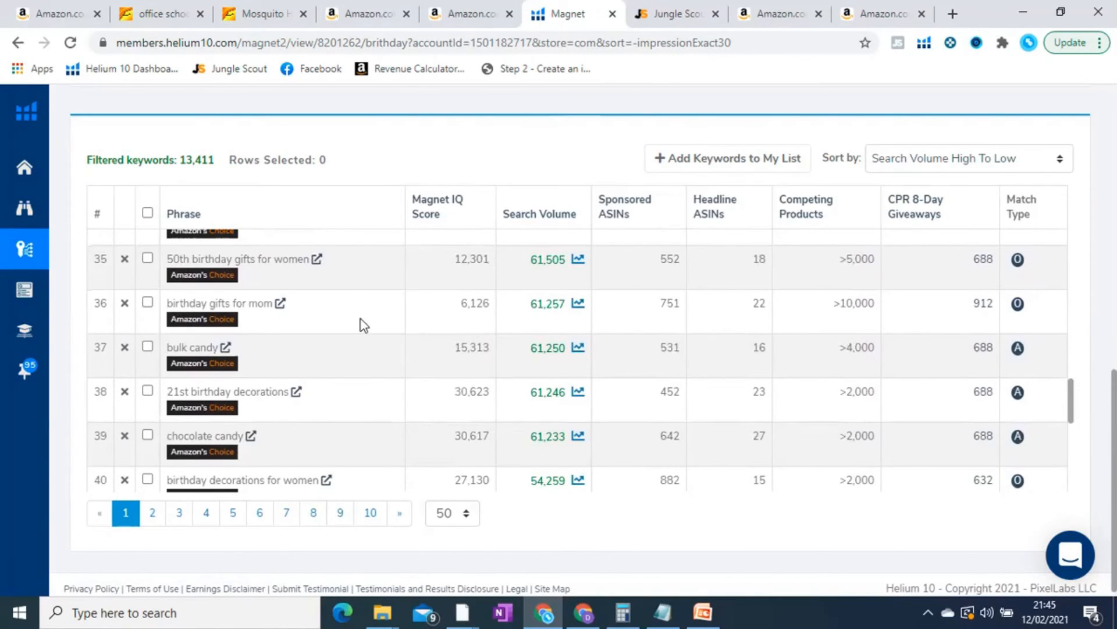
# Switch to Jungle Scout and examine the Keyword Scout results for "bean bags", comparing search volume, 30-day trend and ease to rank.
pyautogui.click(676, 12)
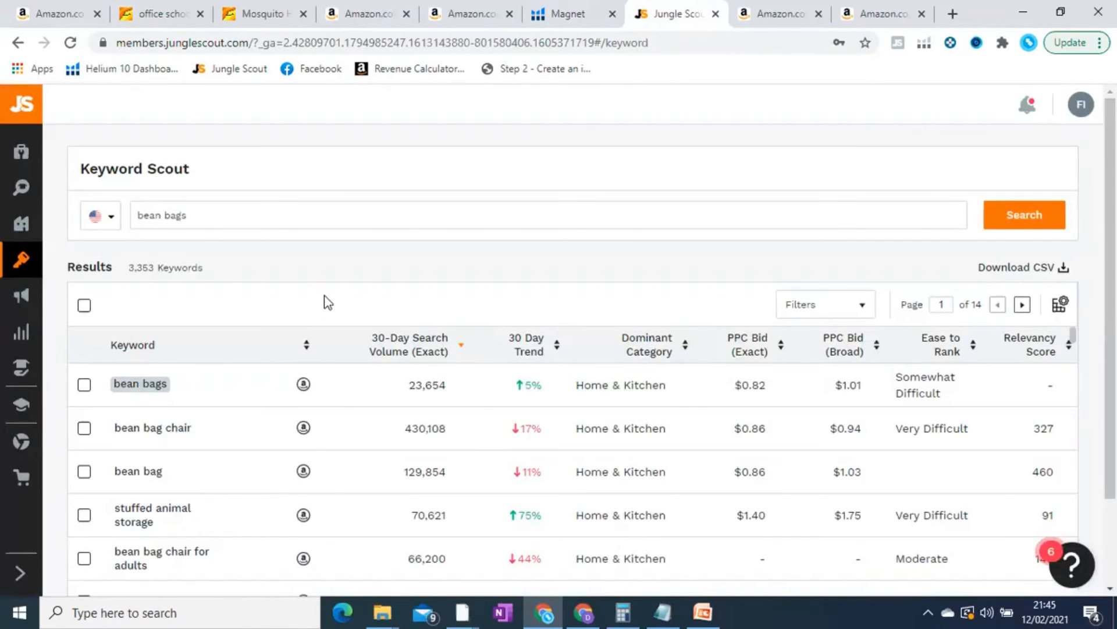
pyautogui.scroll(-1, 323, 295)
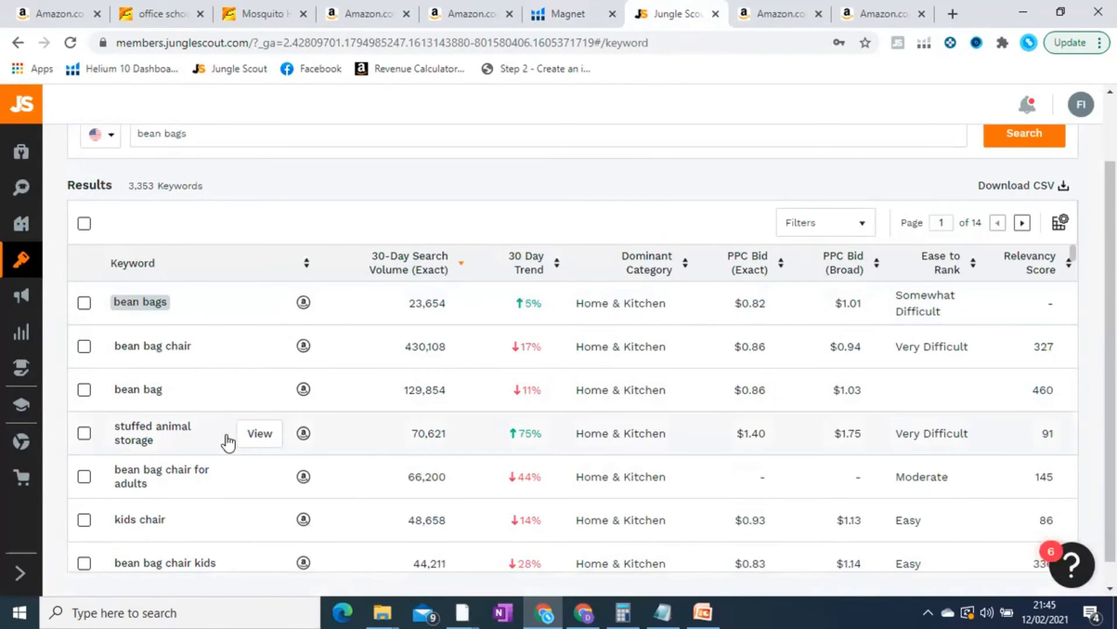
pyautogui.scroll(-1, 380, 419)
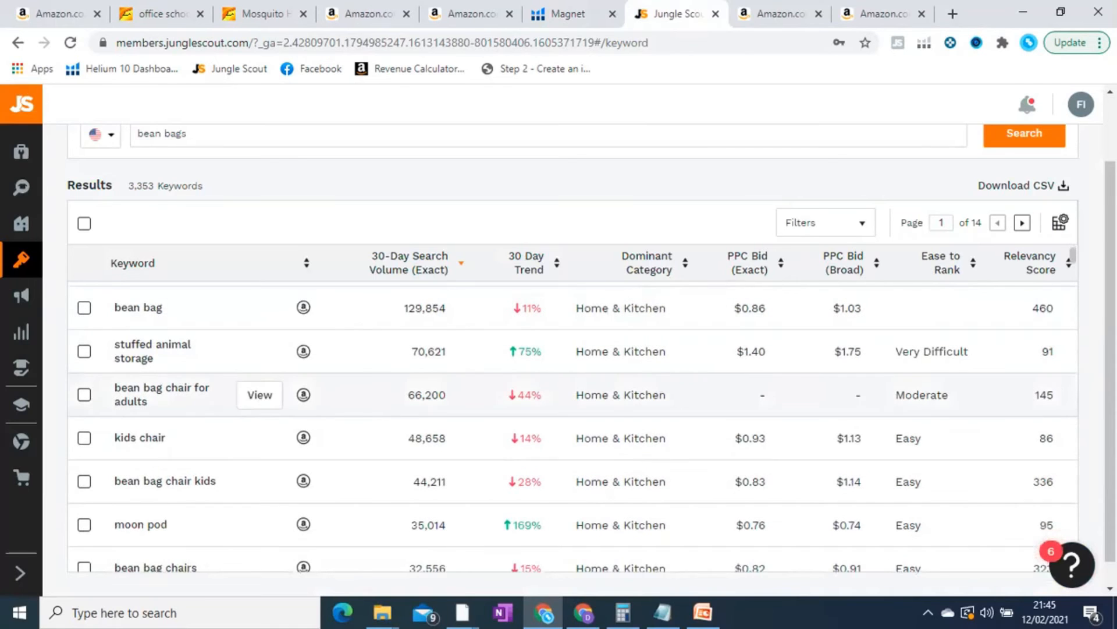
pyautogui.scroll(-1, 241, 386)
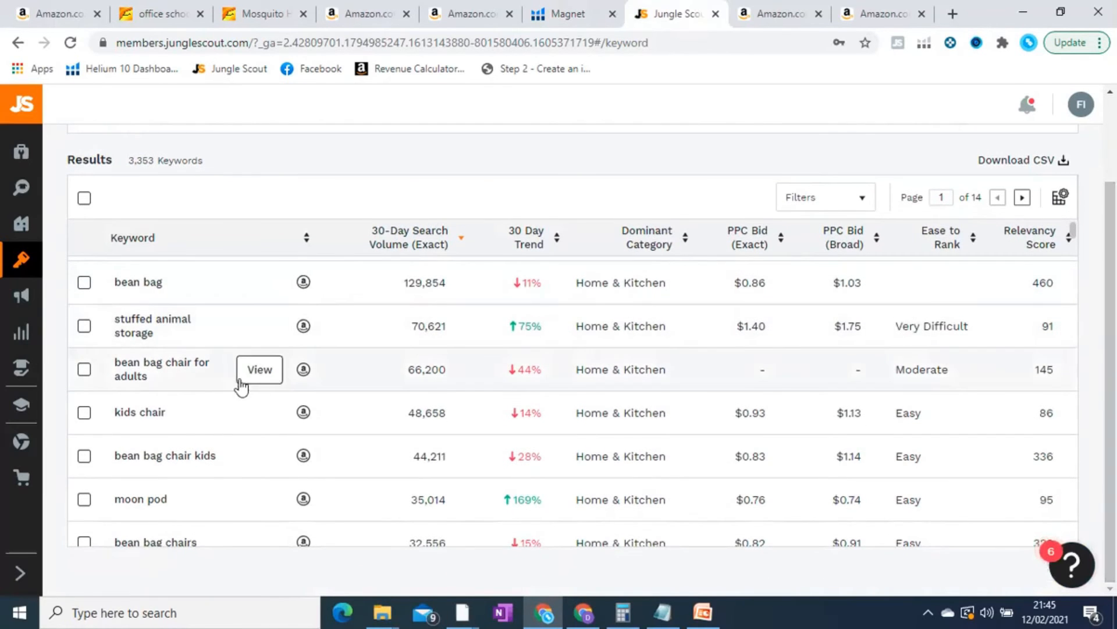
pyautogui.scroll(-2, 182, 407)
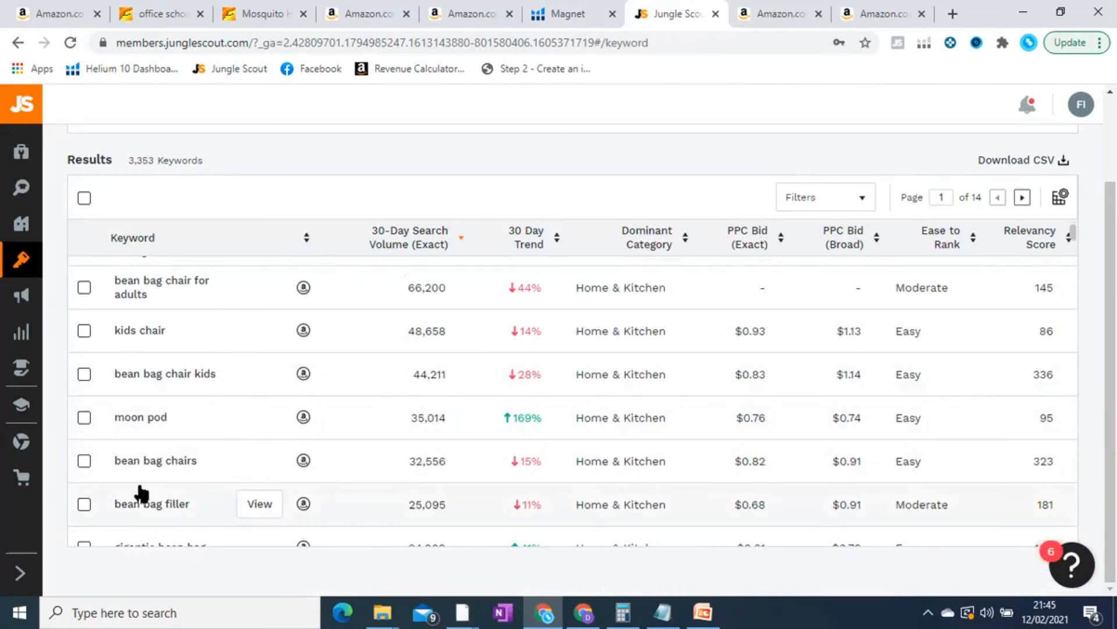
pyautogui.scroll(-1, 185, 474)
pyautogui.scroll(-4, 200, 419)
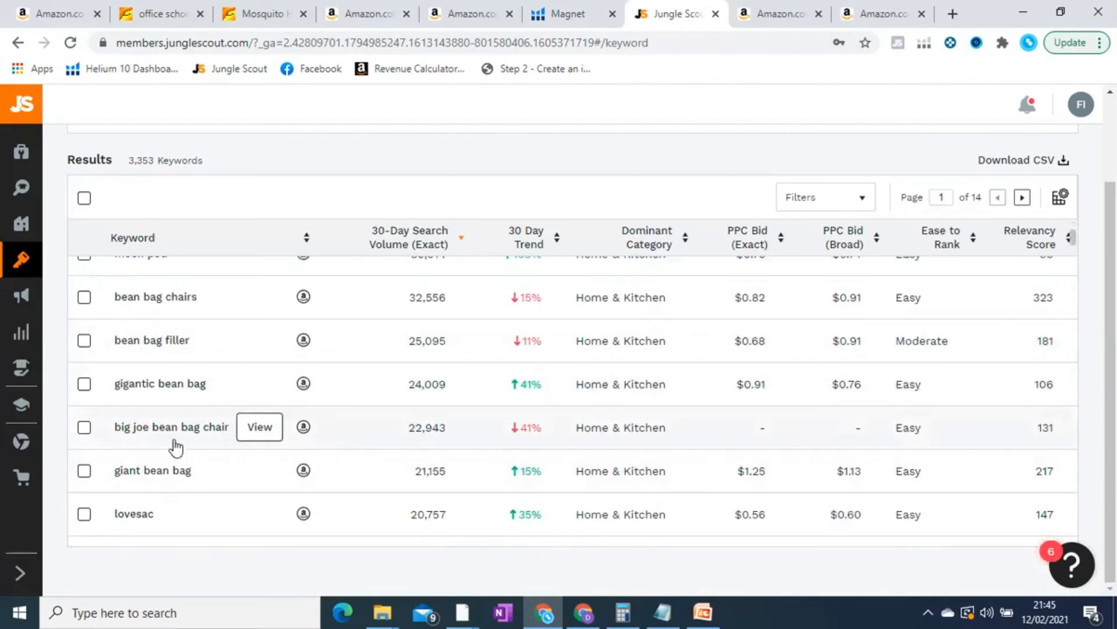
pyautogui.scroll(-2, 236, 447)
pyautogui.scroll(-2, 230, 448)
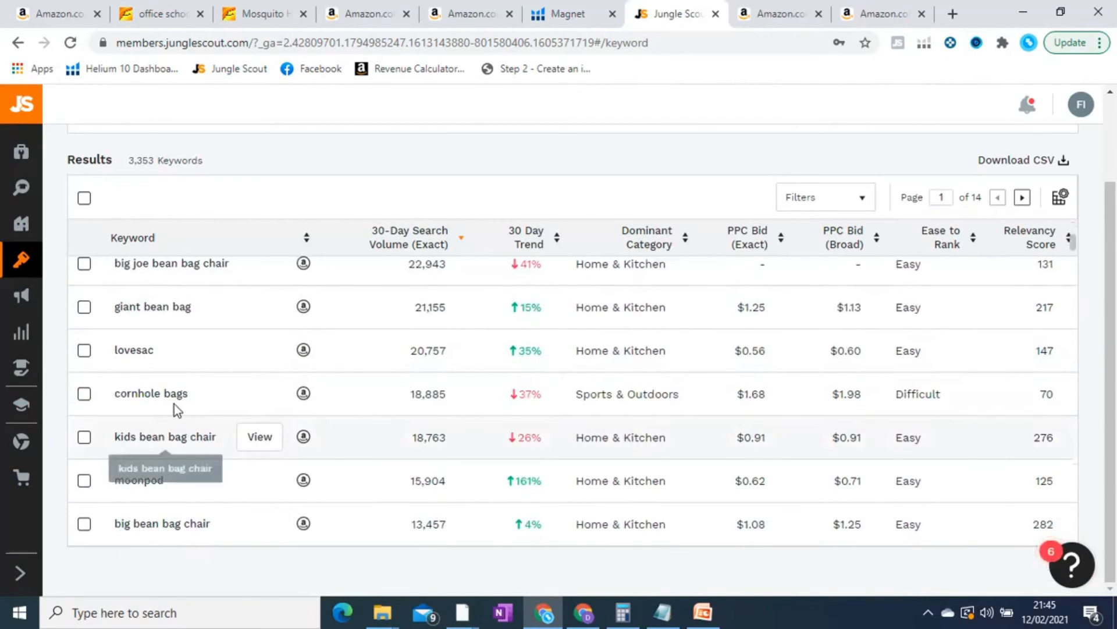
# Look through the lower-volume bean bag keywords in Keyword Scout and compare them with the top-ranked ones.
pyautogui.scroll(-4, 176, 411)
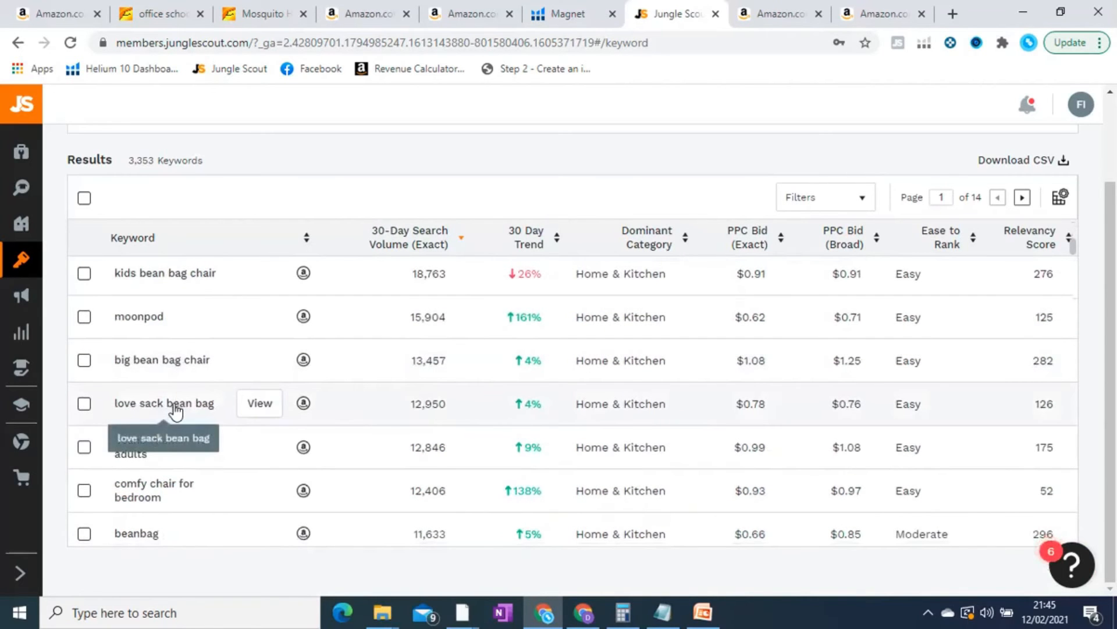
pyautogui.scroll(7, 176, 410)
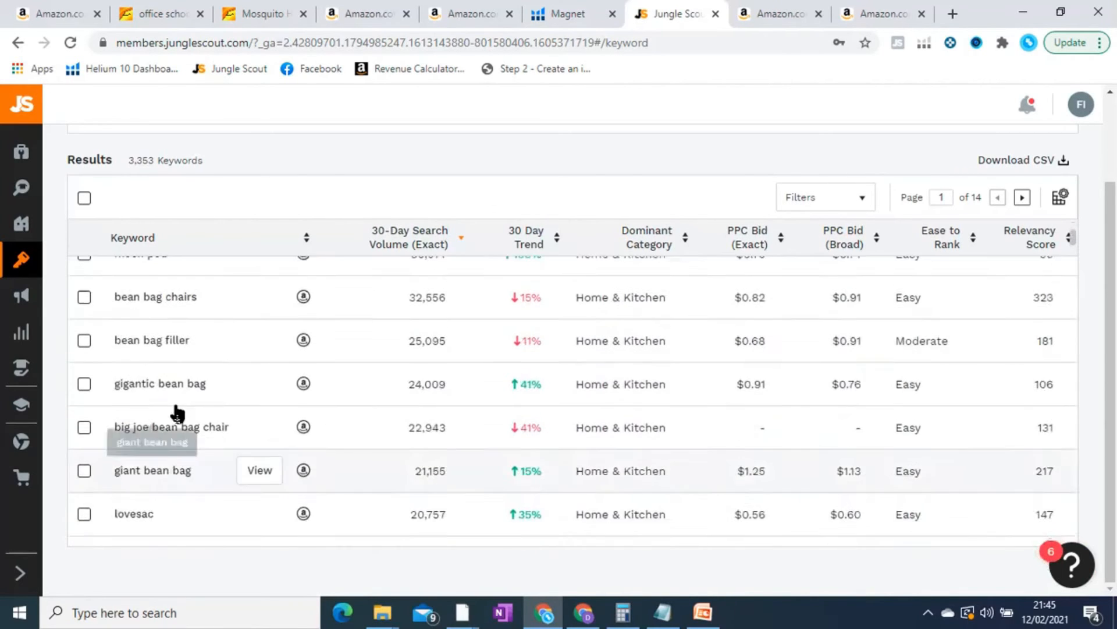
pyautogui.scroll(5, 175, 411)
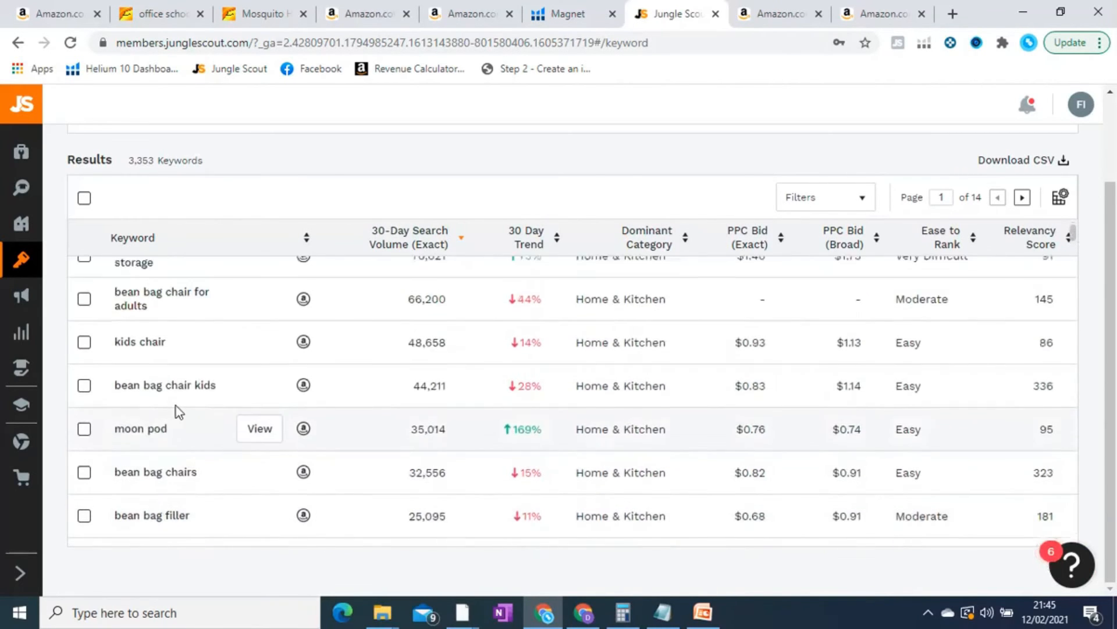
# Switch to the PowerPoint presentation and review the search volume, price, revenue and units sold requirements on the US Criteria slide.
pyautogui.hotkey('alt', 'Tab')
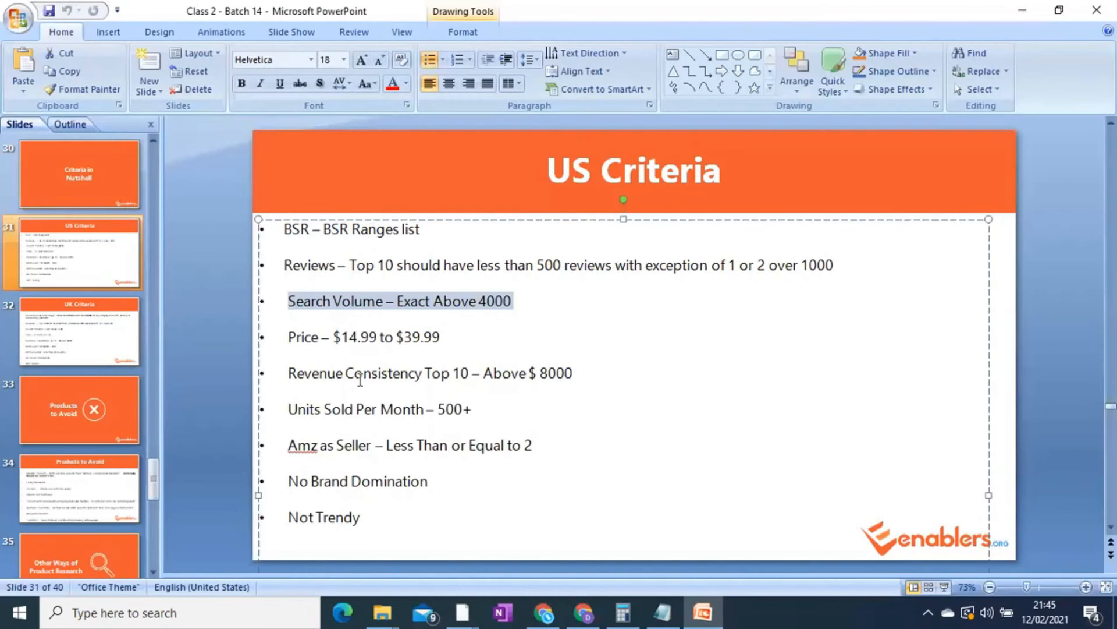
pyautogui.click(283, 436)
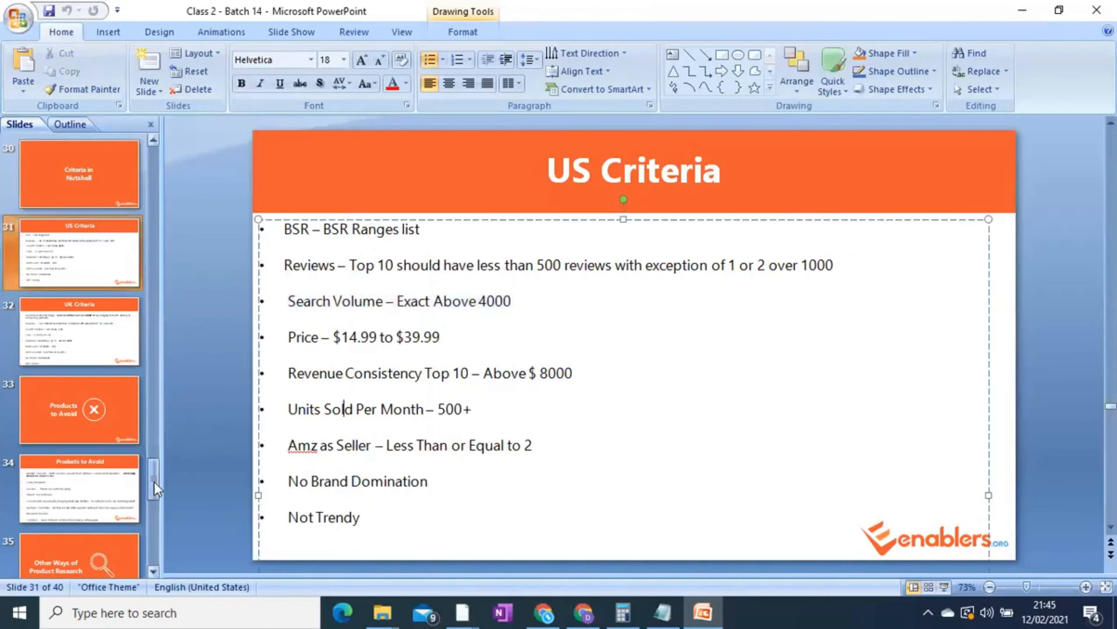
pyautogui.moveTo(153, 482); pyautogui.dragTo(157, 490)
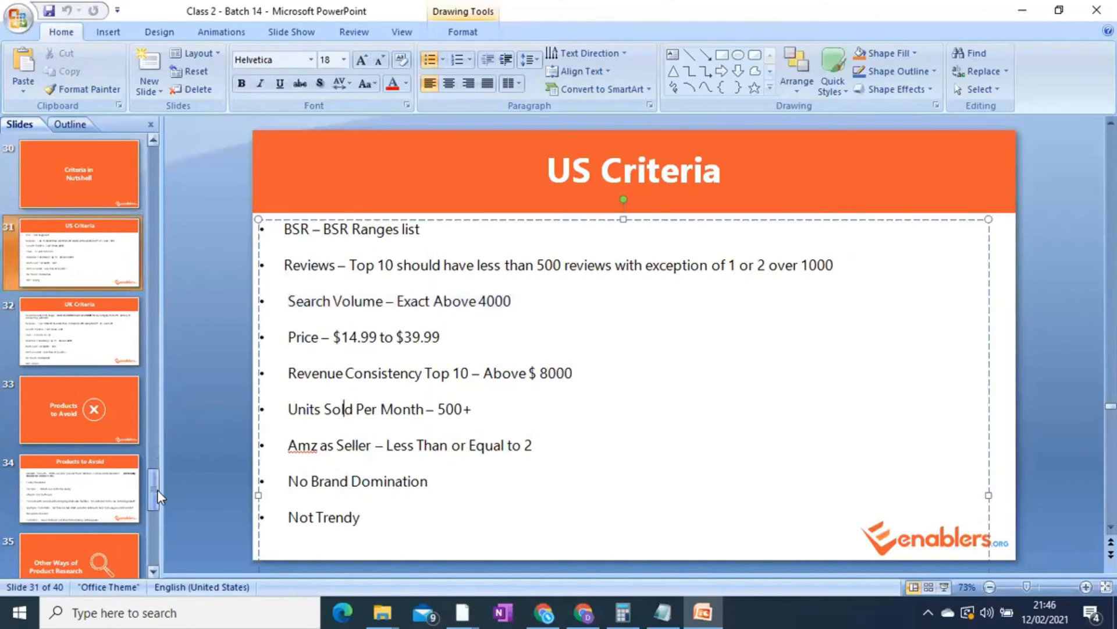
pyautogui.click(416, 348)
pyautogui.doubleClick(416, 347)
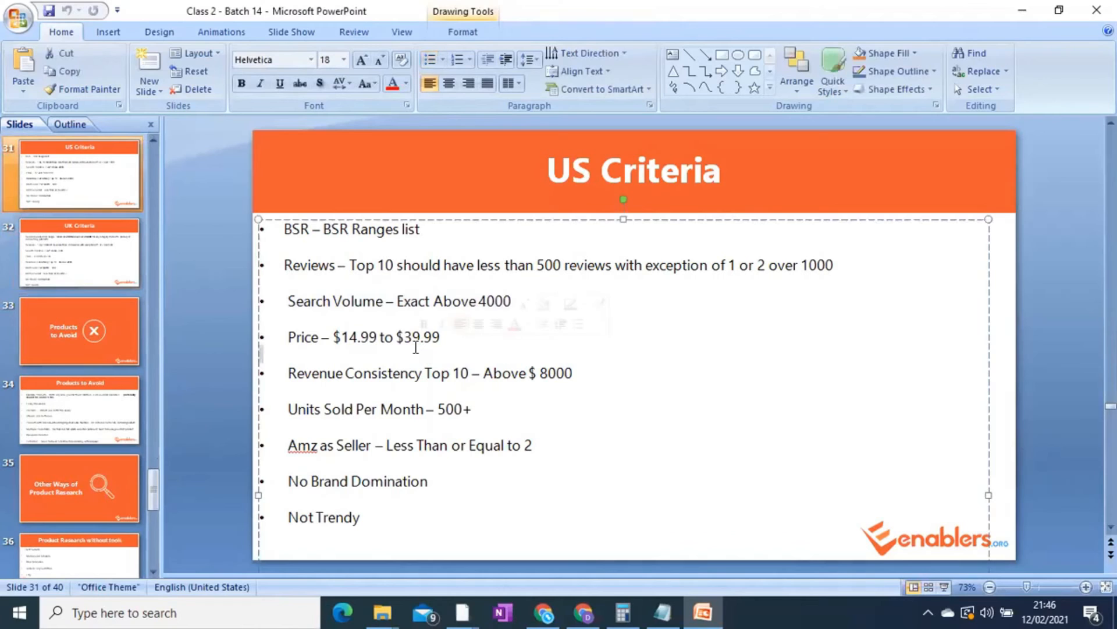
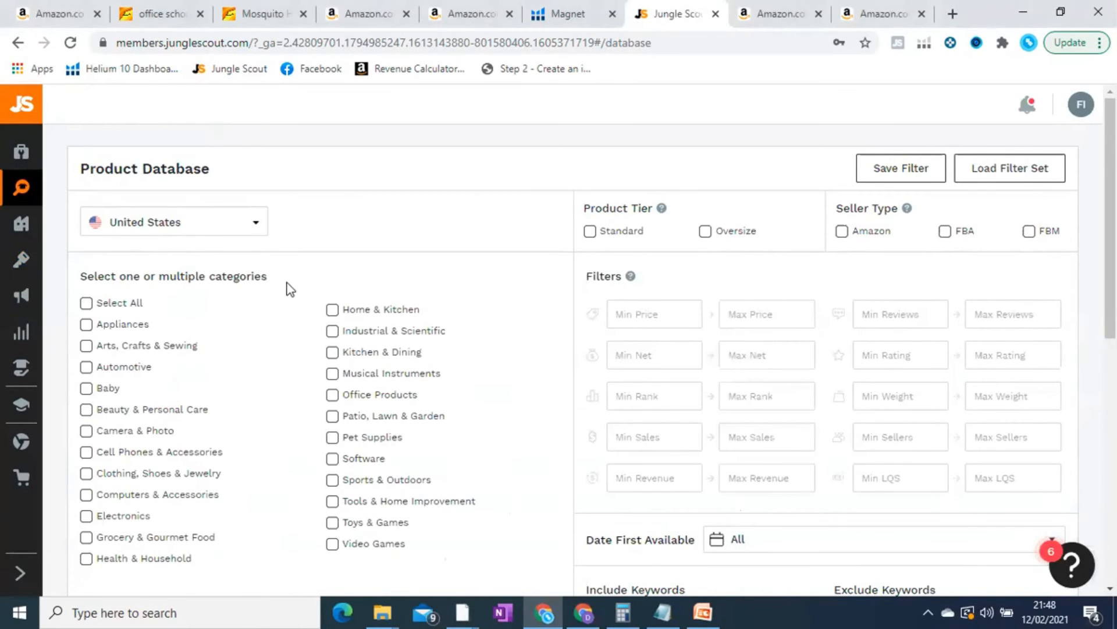
# Search the Jungle Scout Product Database for Sports & Outdoors products with a minimum price of 10.
pyautogui.scroll(-4, 290, 289)
pyautogui.click(332, 234)
pyautogui.scroll(1, 629, 273)
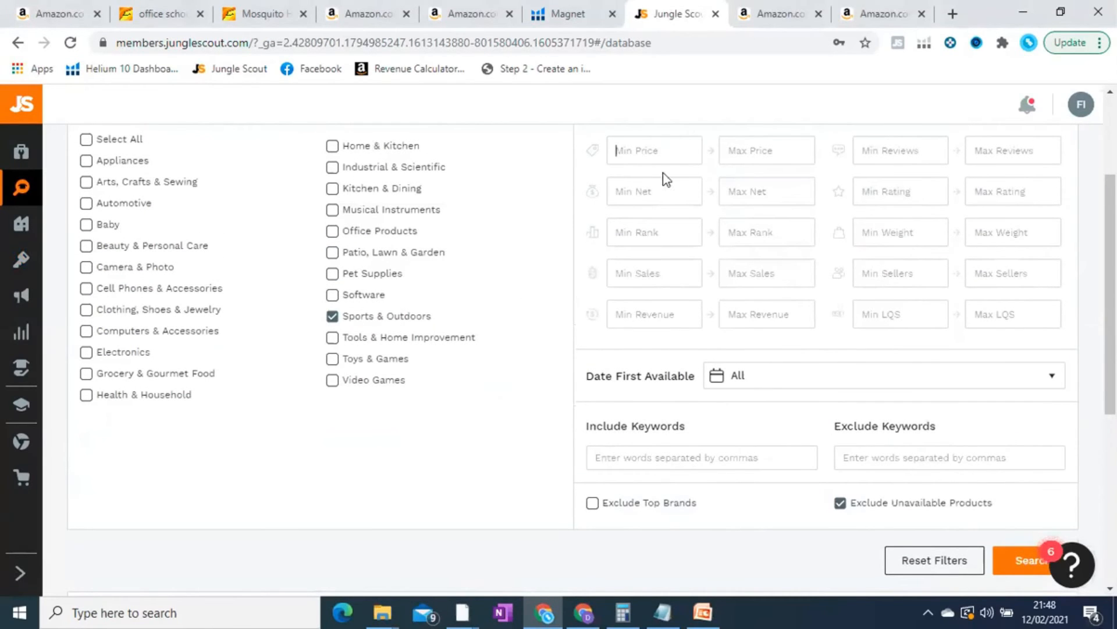
pyautogui.write('10')
pyautogui.scroll(-4, 711, 250)
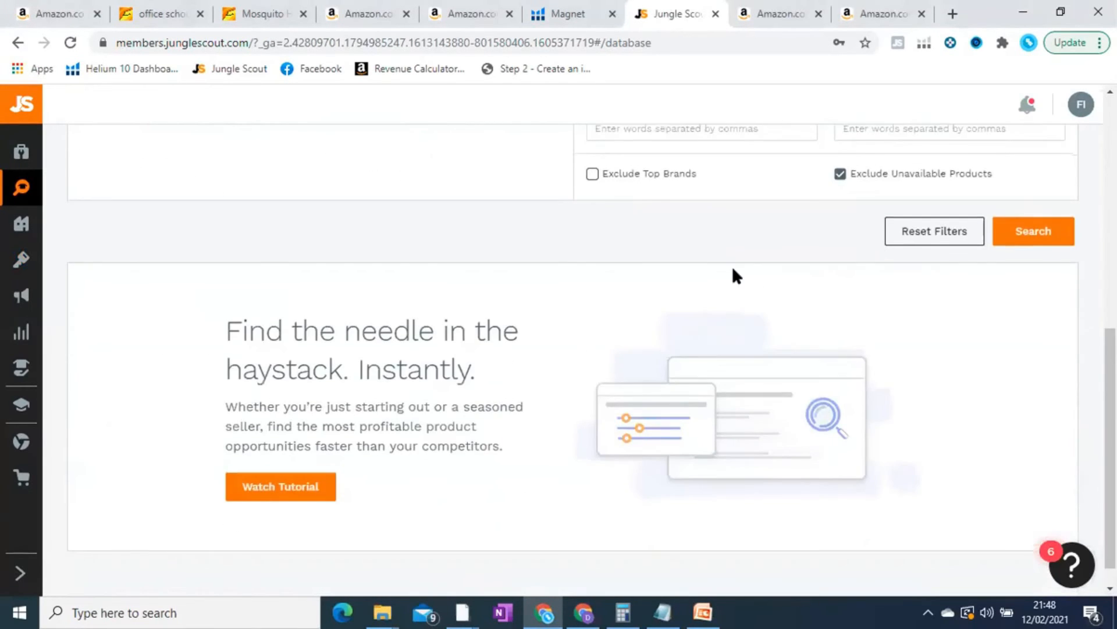
pyautogui.click(1039, 209)
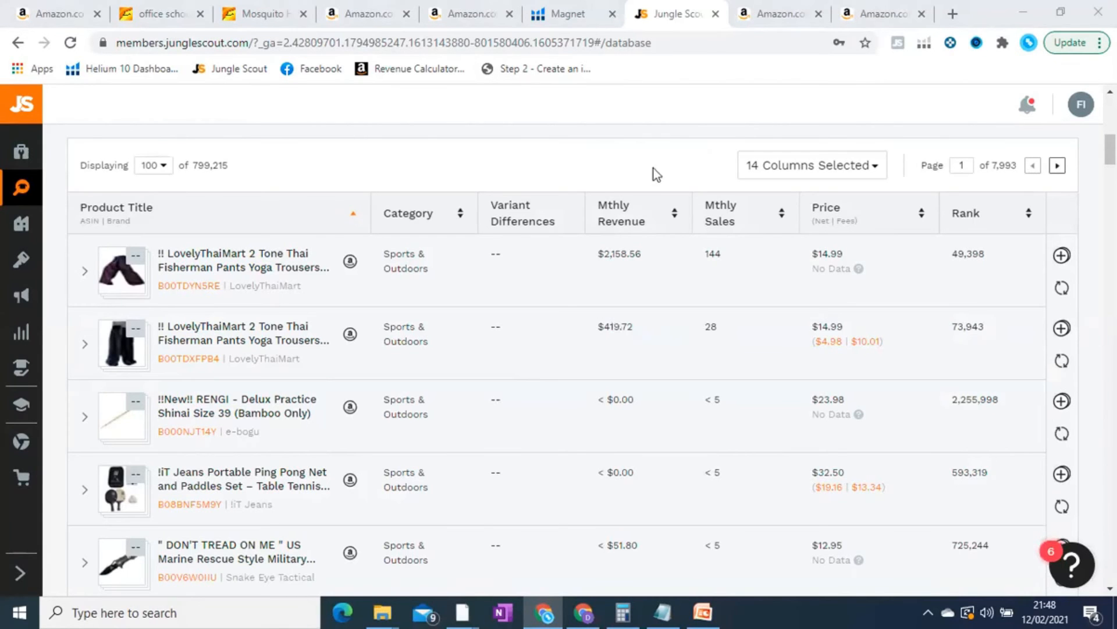
# Switch to the Amazon search results for "outdoor faucet cover" and look over the leading listings.
pyautogui.scroll(5, 662, 172)
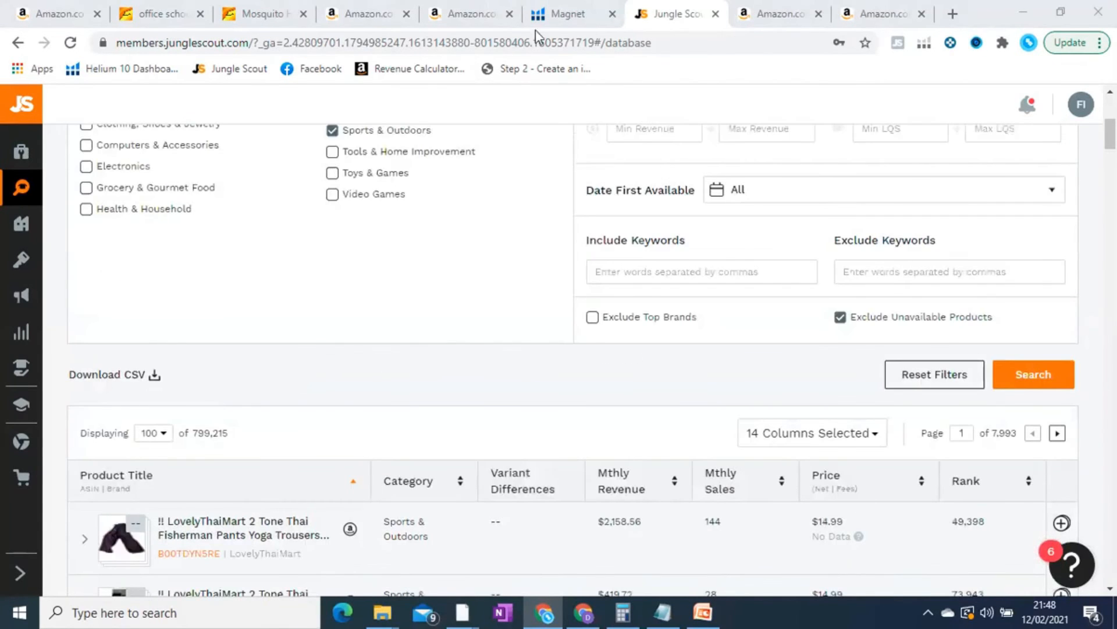
pyautogui.scroll(1, 575, 82)
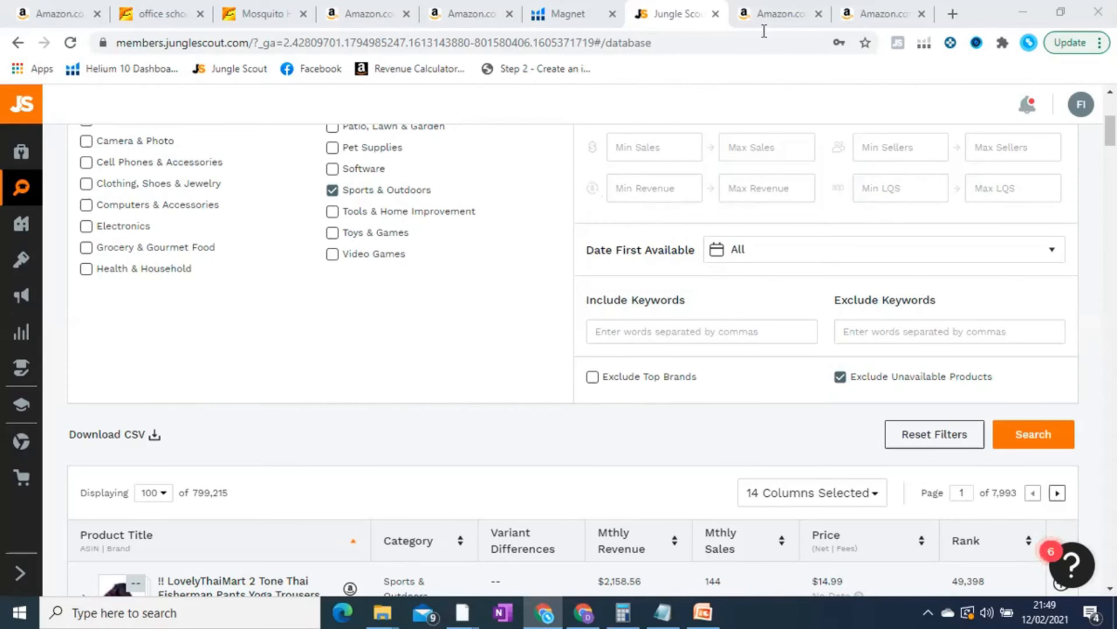
pyautogui.click(457, 13)
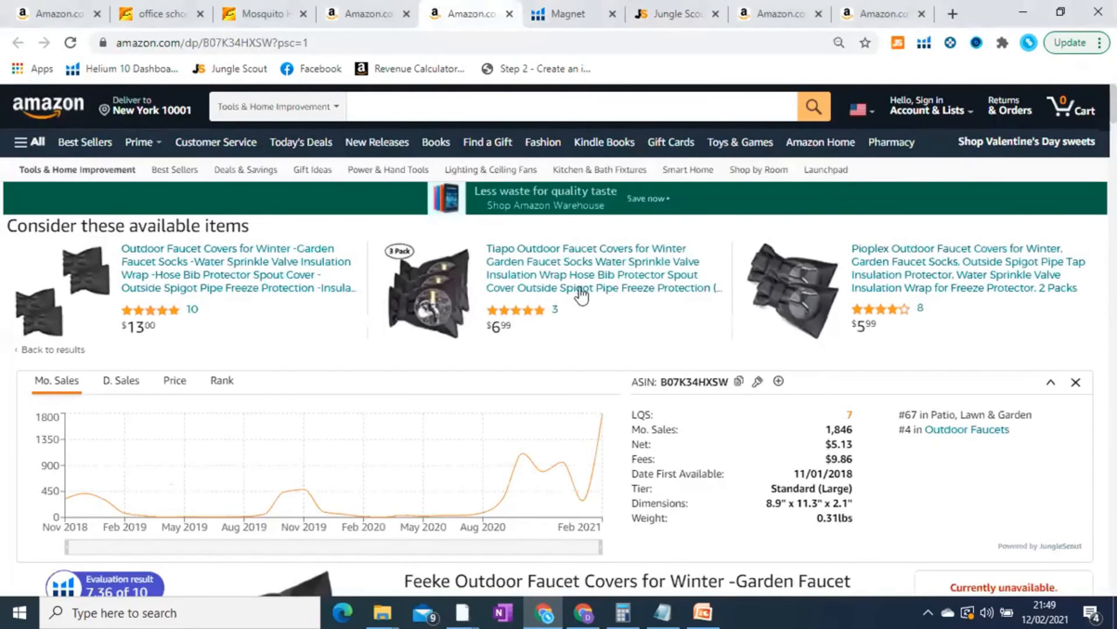
pyautogui.click(372, 14)
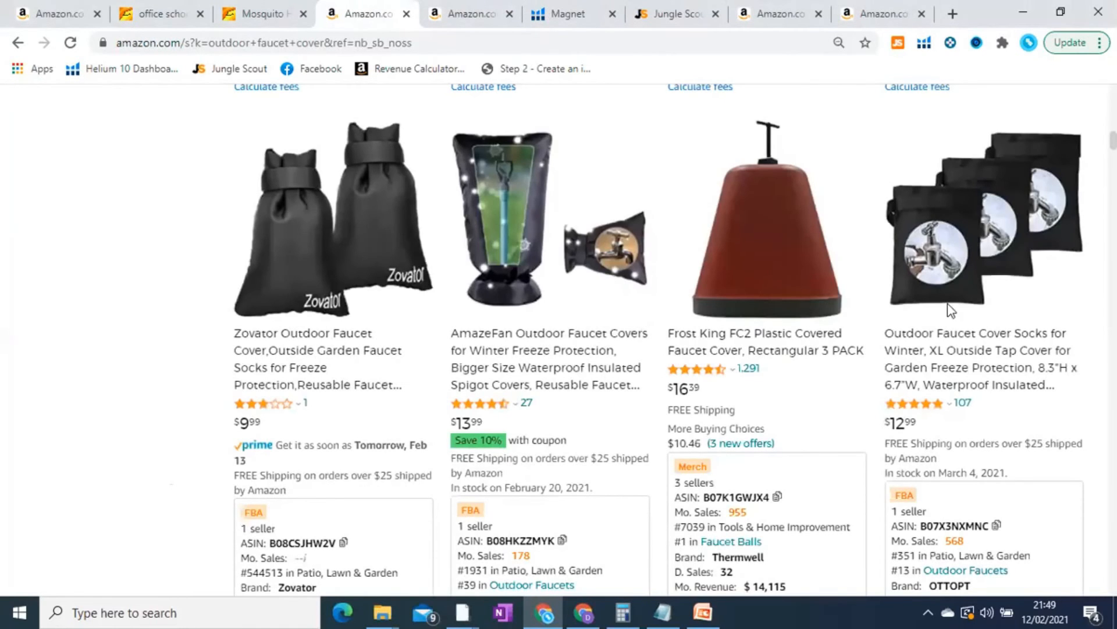
pyautogui.scroll(10, 951, 311)
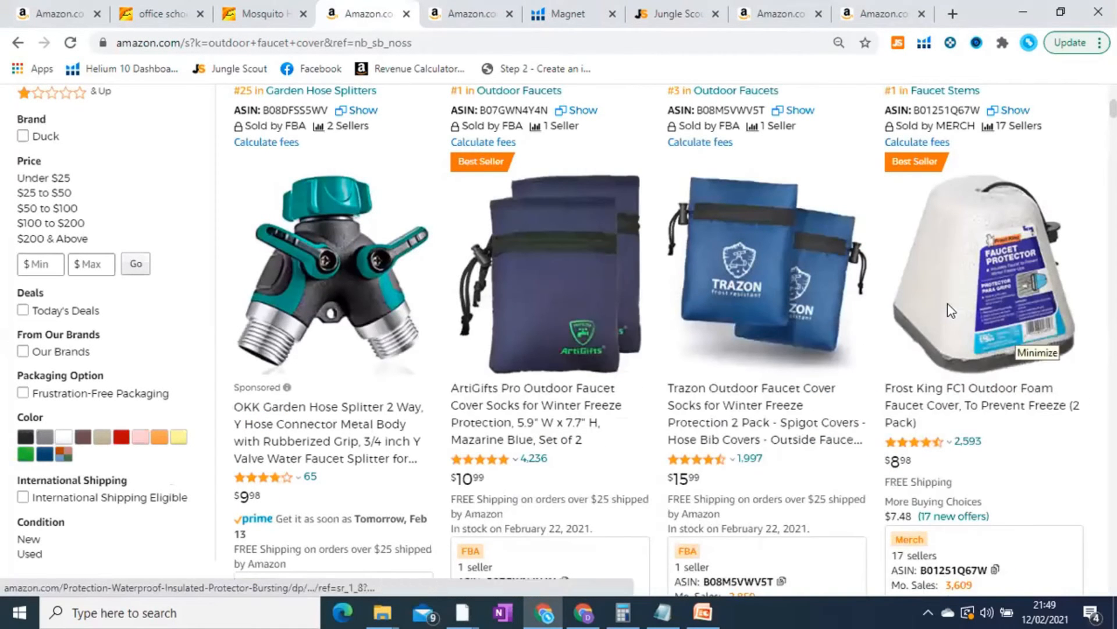
pyautogui.moveTo(938, 309)
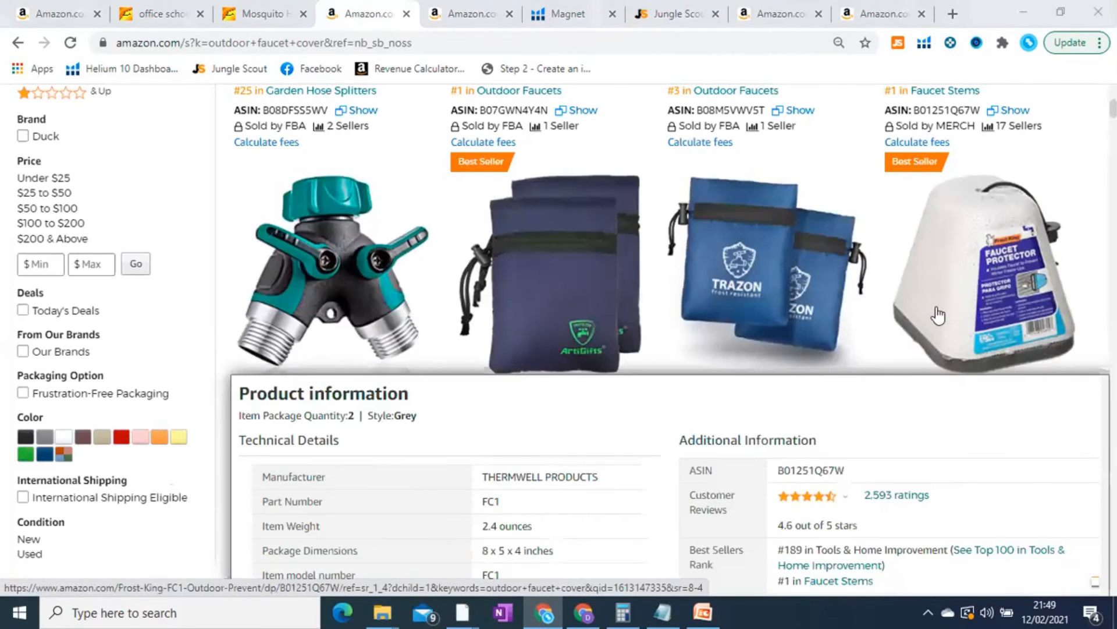
pyautogui.scroll(6, 823, 254)
pyautogui.scroll(1, 853, 208)
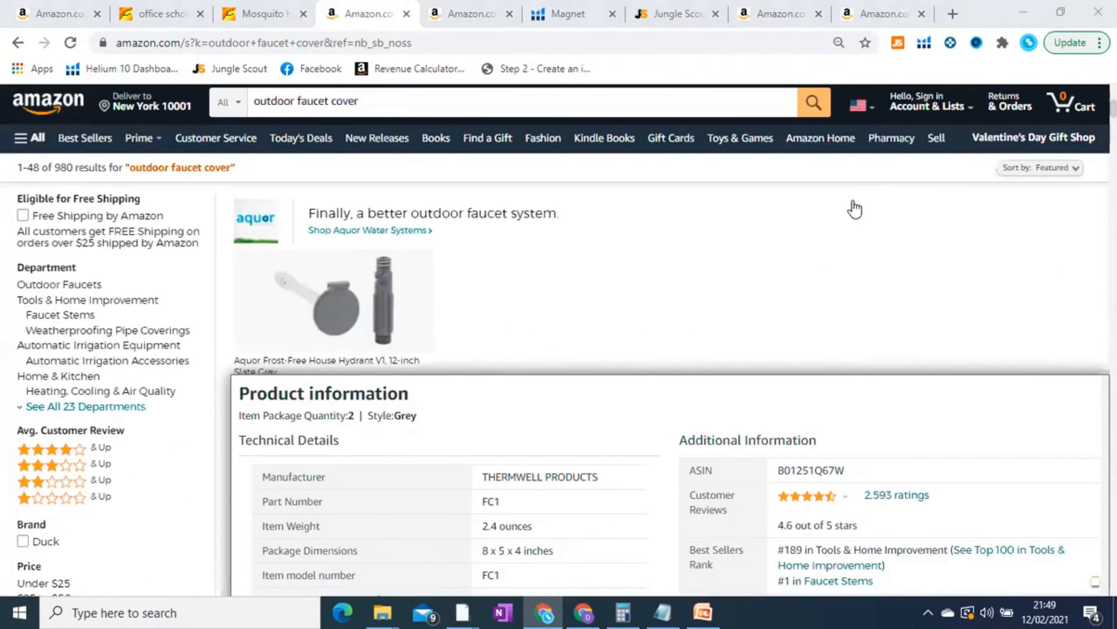
# Analyze the "outdoor faucet cover" results with Helium 10 Xray, reviewing revenue, price, sales and reviews, and close the report.
pyautogui.click(922, 46)
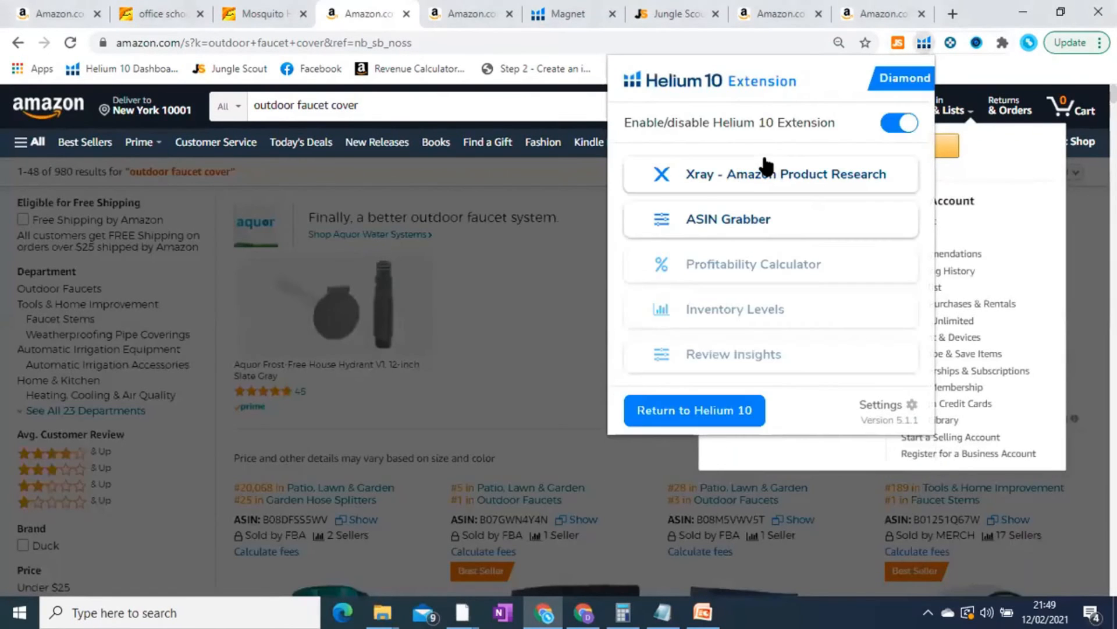
pyautogui.click(759, 170)
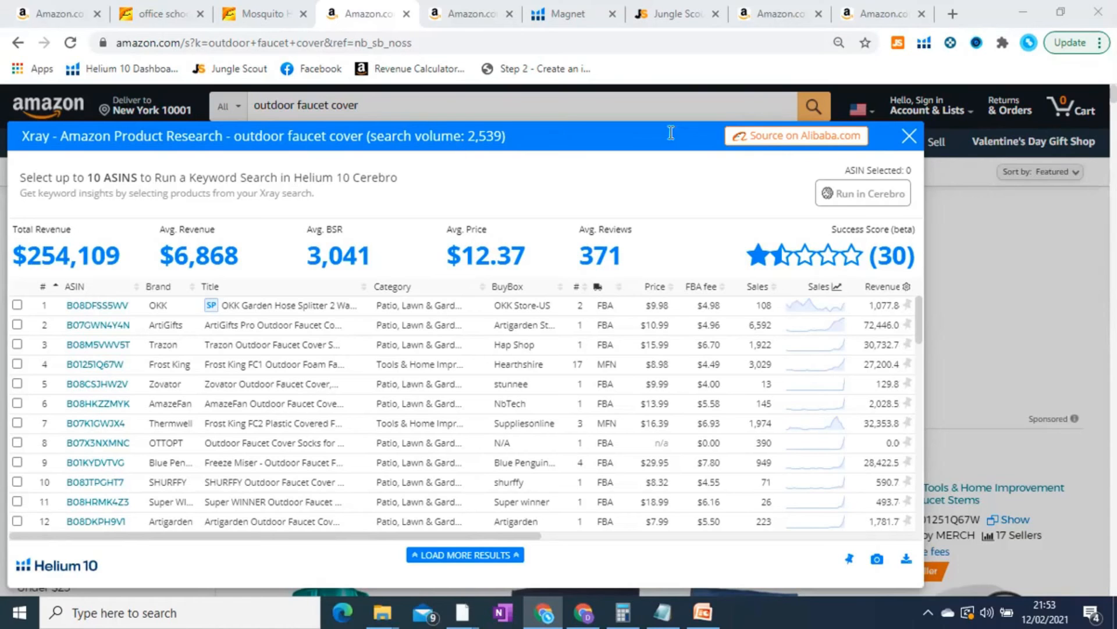
pyautogui.click(908, 127)
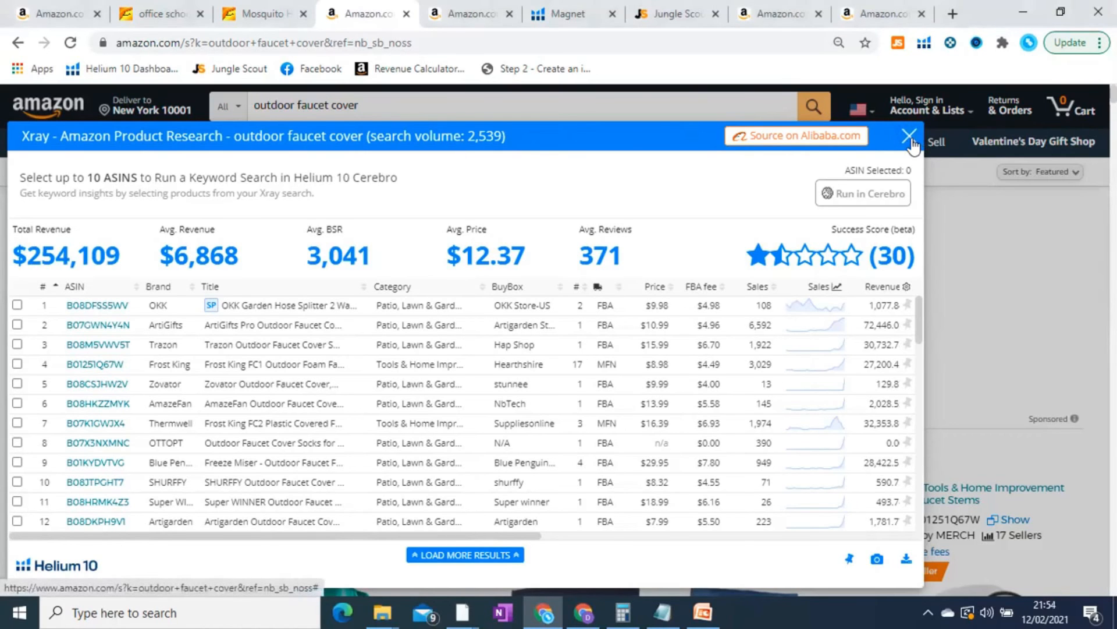
# Replace the Amazon search term with "baby hooded towel" and run the search.
pyautogui.click(460, 100)
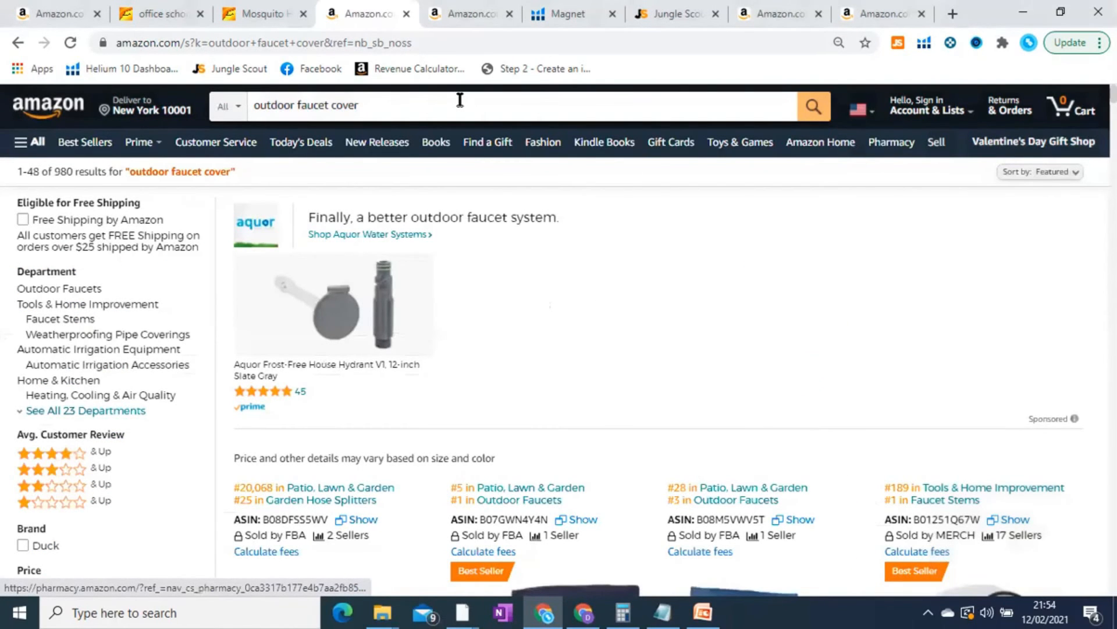
pyautogui.tripleClick(460, 100)
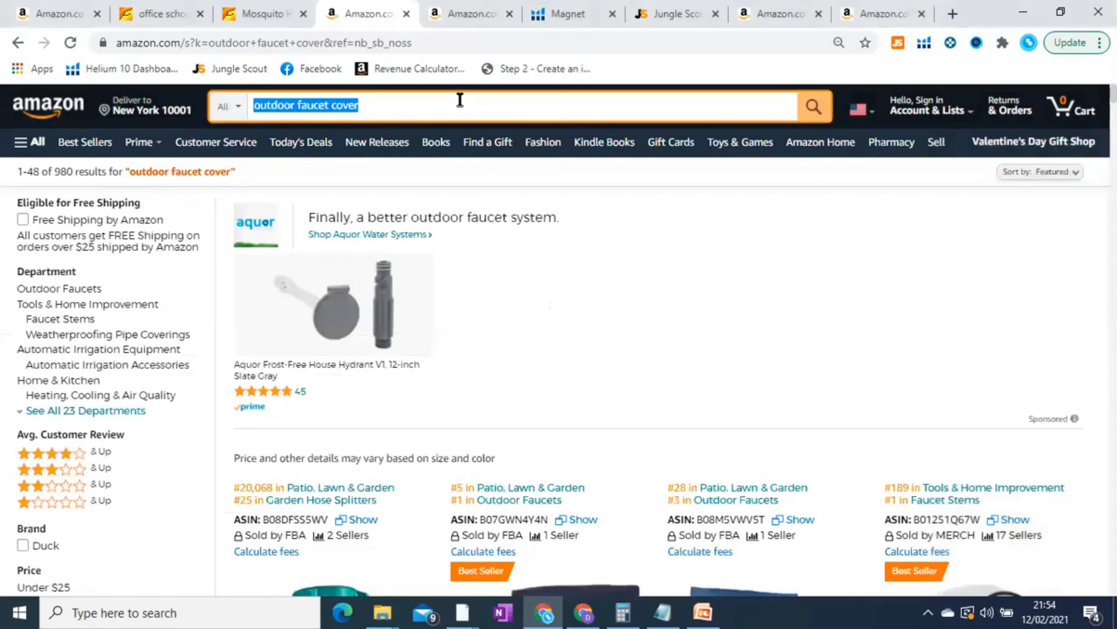
pyautogui.write('baby hoodd')
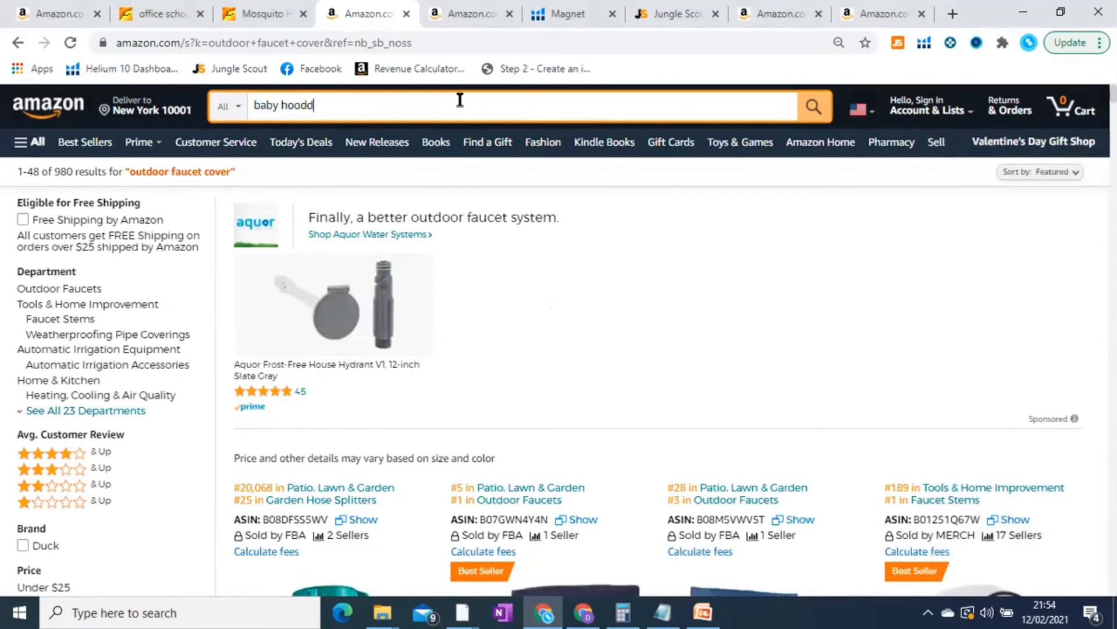
pyautogui.press('BackSpace')
pyautogui.write('ed tow')
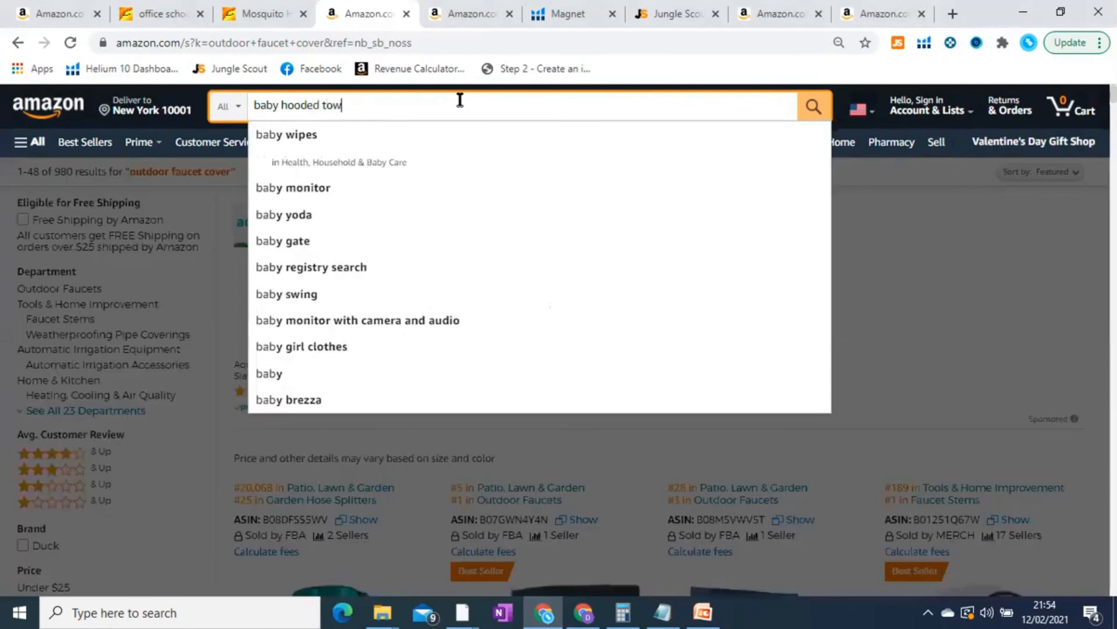
pyautogui.write('el')
pyautogui.click(337, 137)
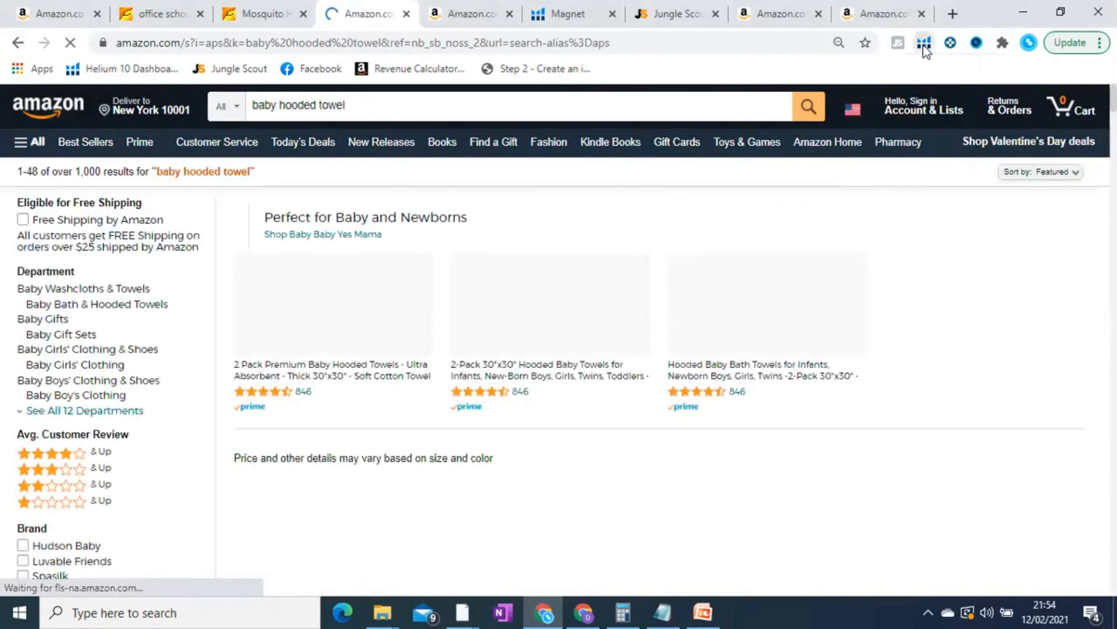
# Run Helium 10 Xray product research on the "baby hooded towel" search results.
pyautogui.click(924, 44)
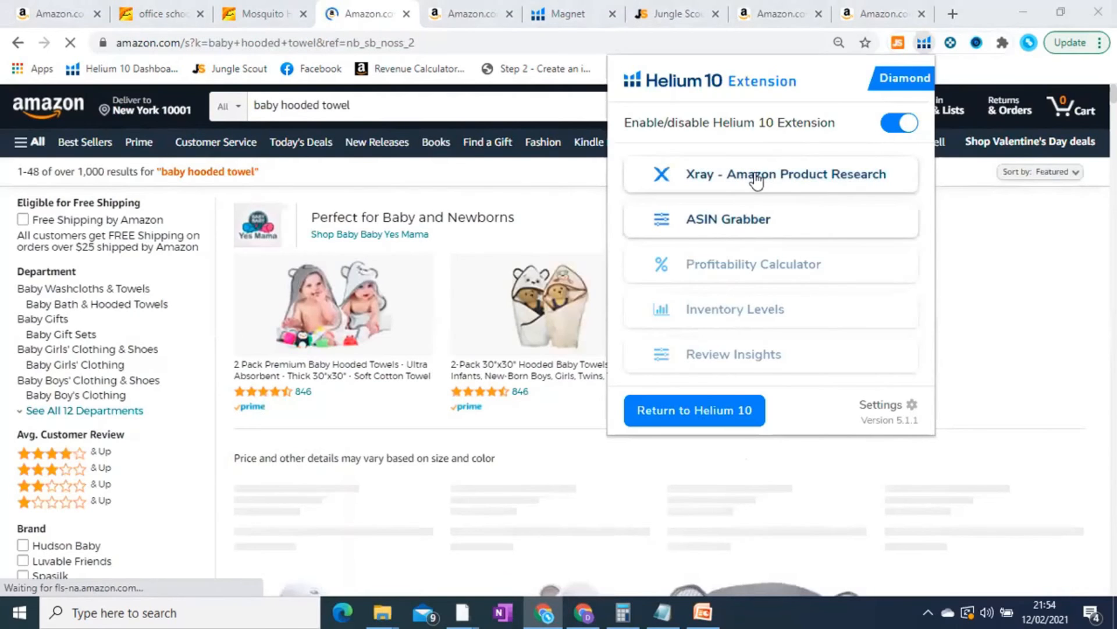
pyautogui.click(554, 253)
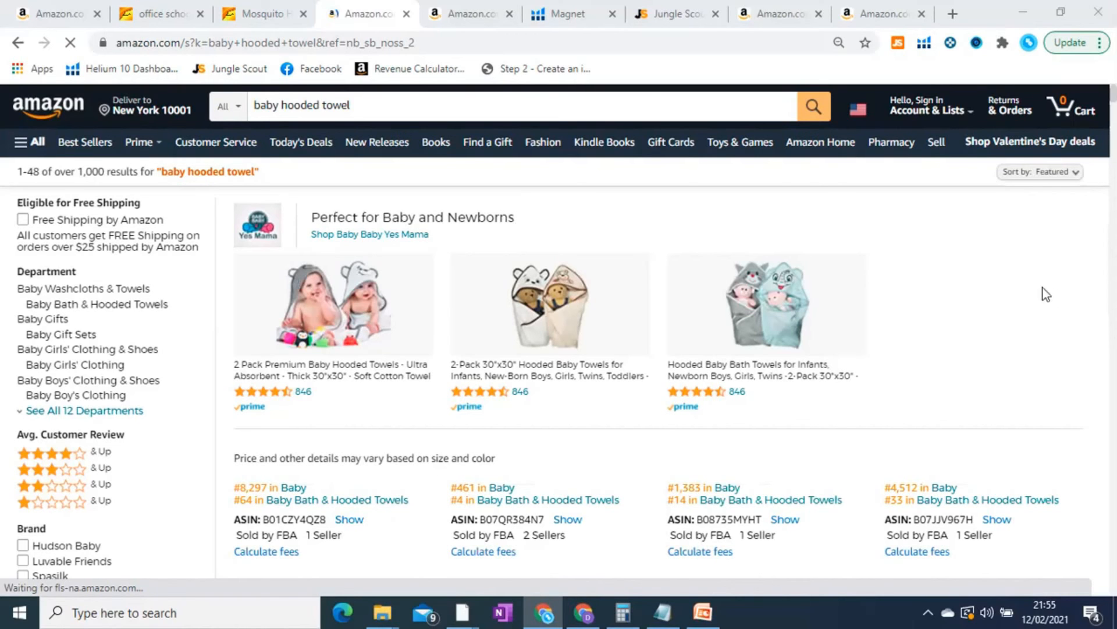
pyautogui.scroll(-1, 1015, 255)
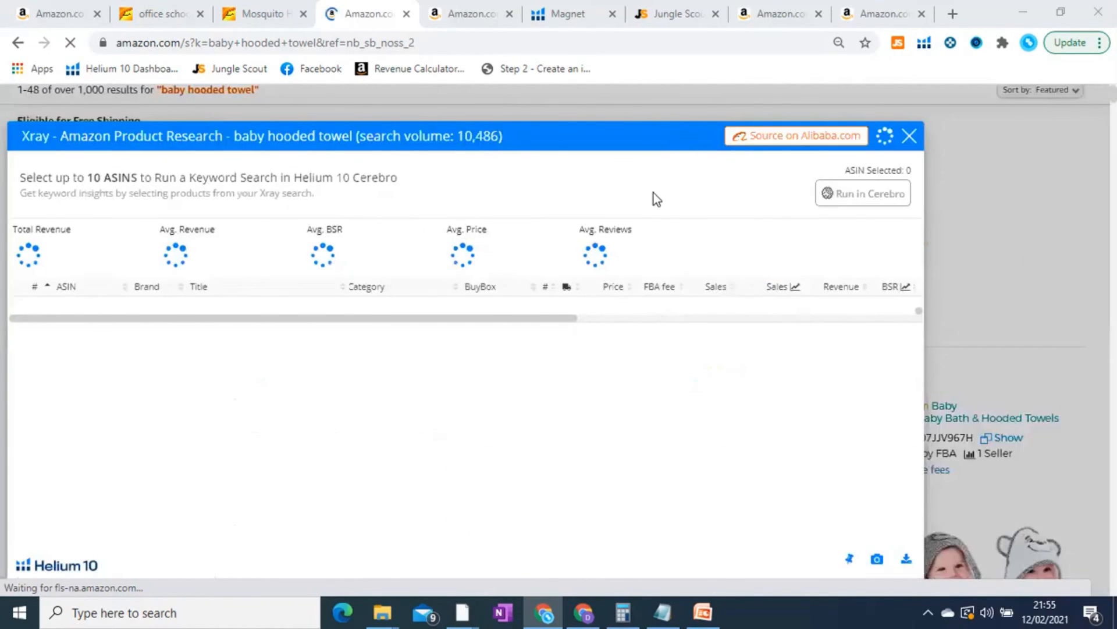
pyautogui.scroll(-2, 654, 196)
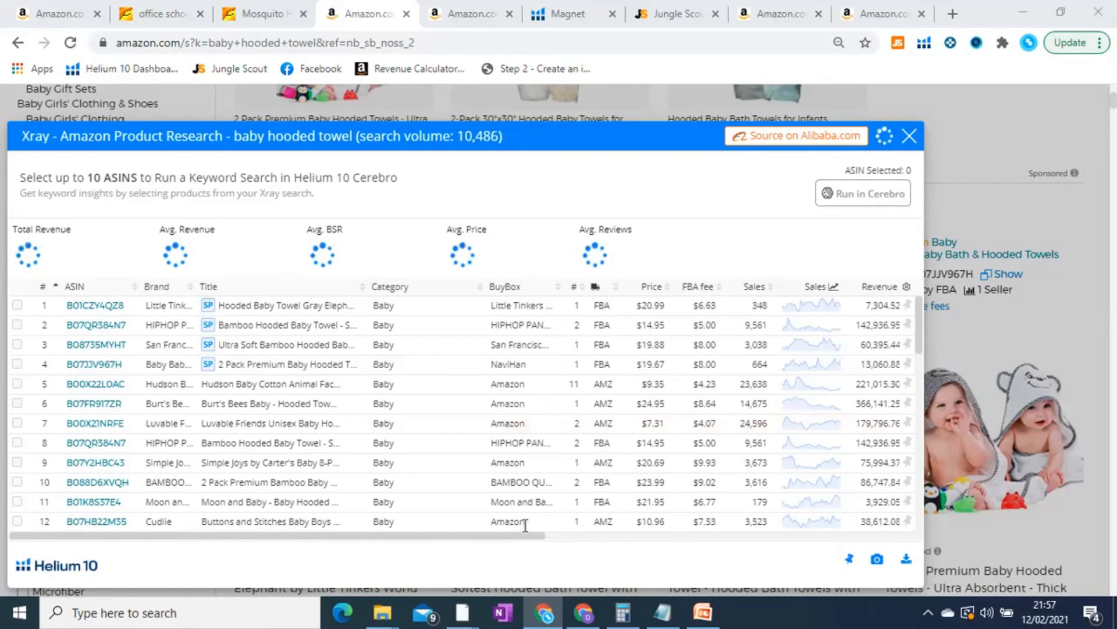
# Examine the baby hooded towel products in Xray, comparing sellers, sales, revenue, BSR, review count and review velocity.
pyautogui.moveTo(536, 531); pyautogui.dragTo(637, 208)
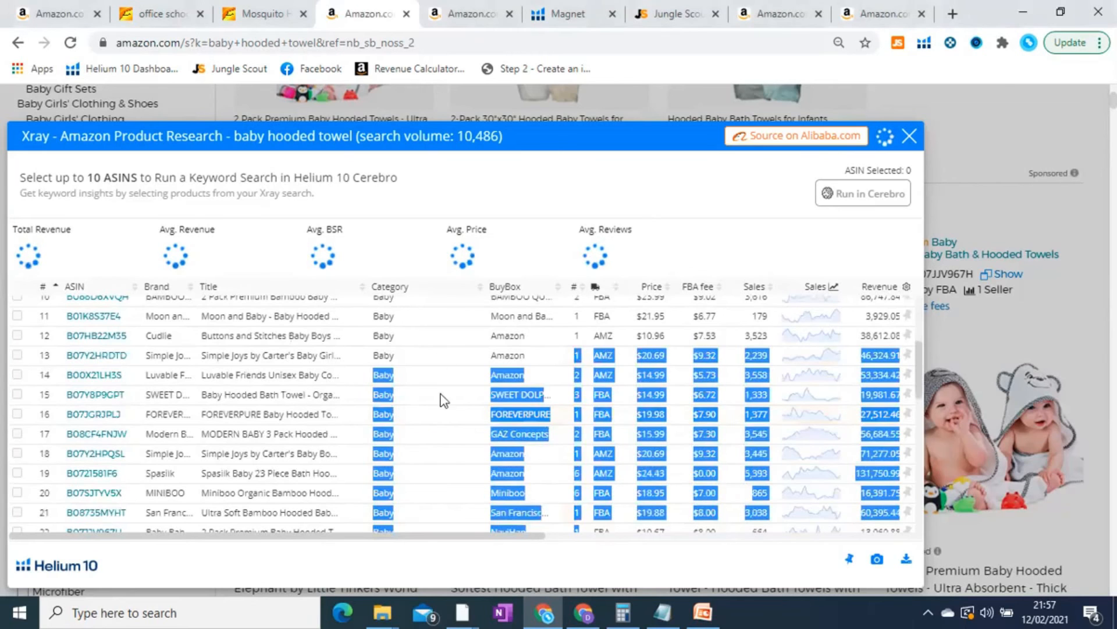
pyautogui.click(453, 445)
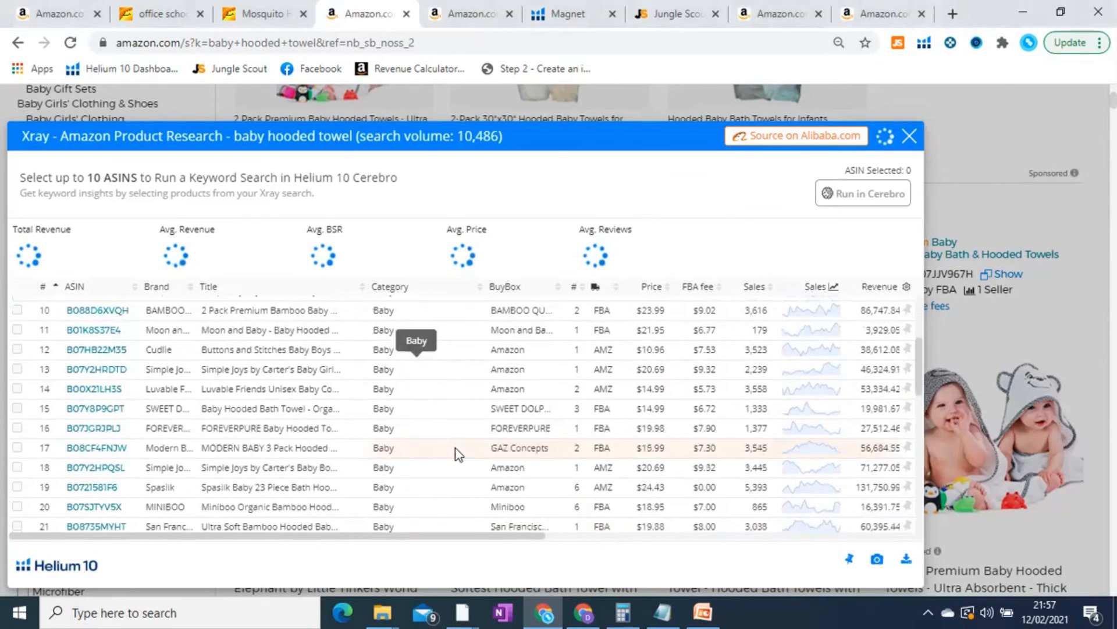
pyautogui.click(664, 537)
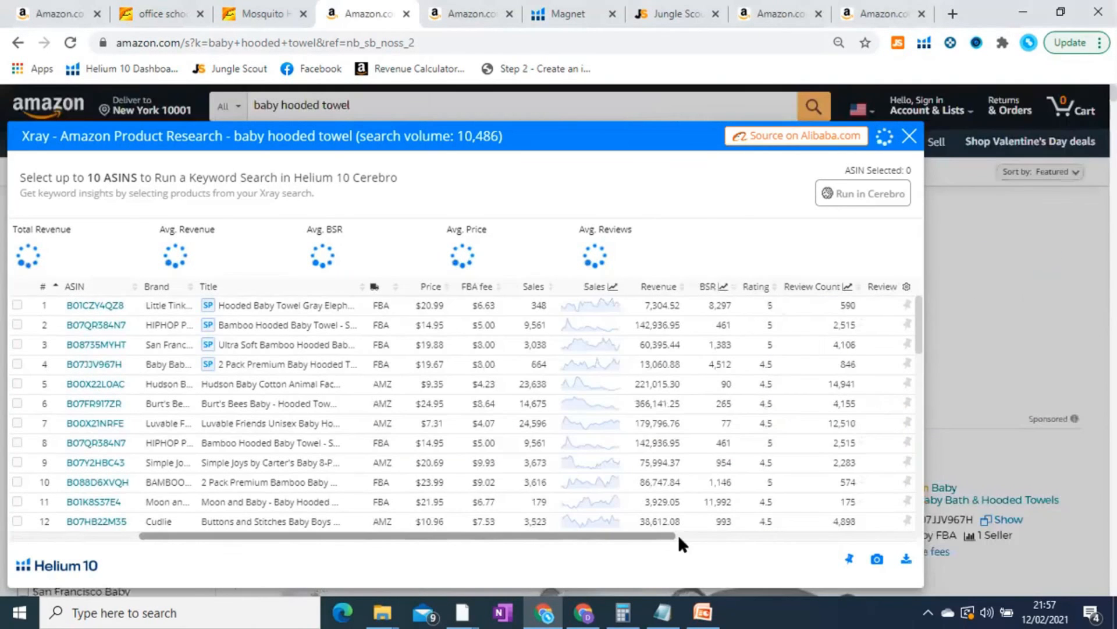
pyautogui.click(679, 534)
pyautogui.click(706, 533)
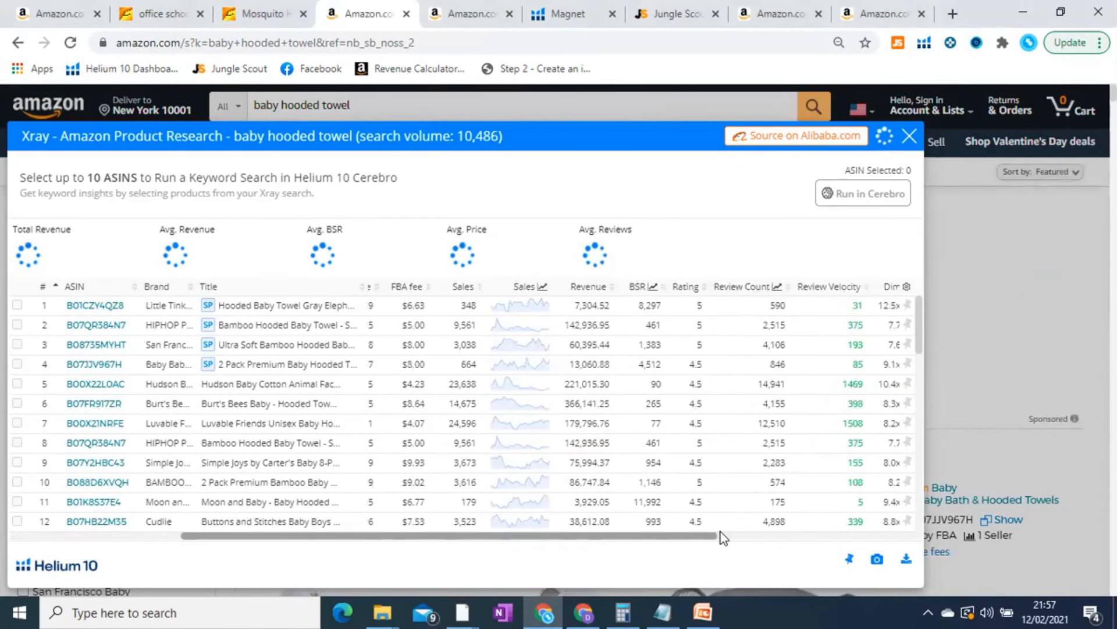
pyautogui.click(724, 532)
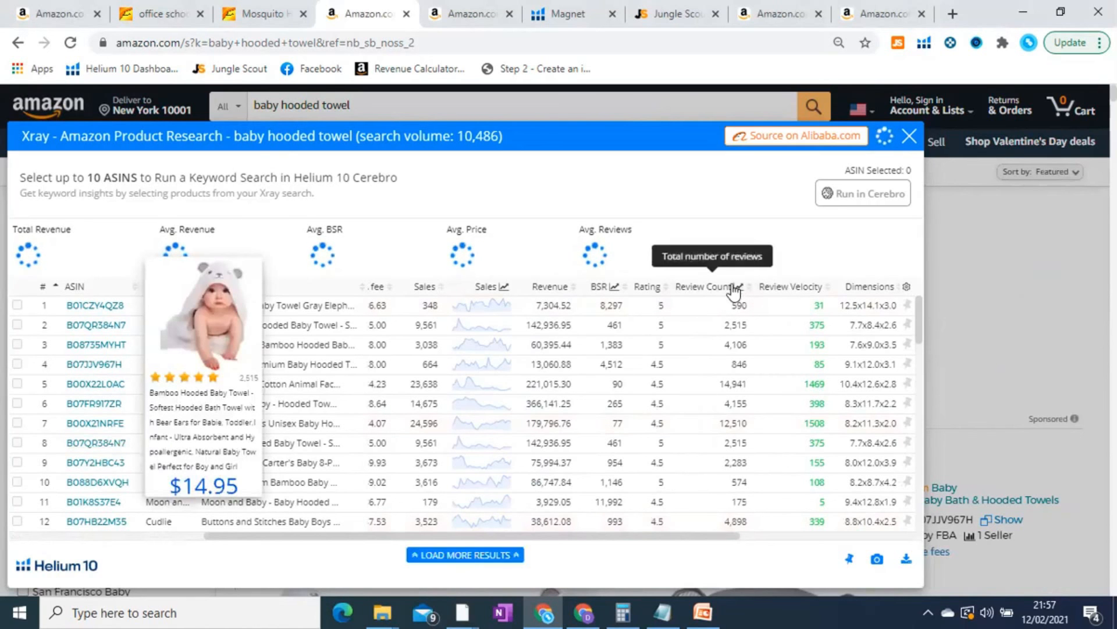
# Examine revenue, review counts and review velocity down the baby hooded towel Xray list as far as the YoYoo bamboo towel.
pyautogui.scroll(-1, 755, 400)
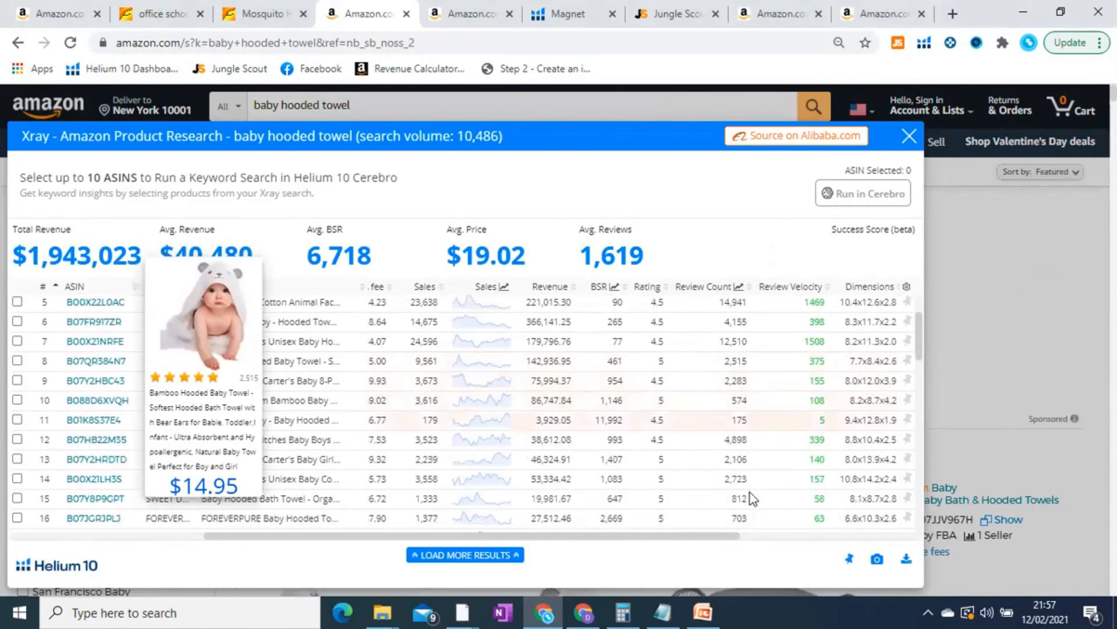
pyautogui.scroll(-1, 742, 403)
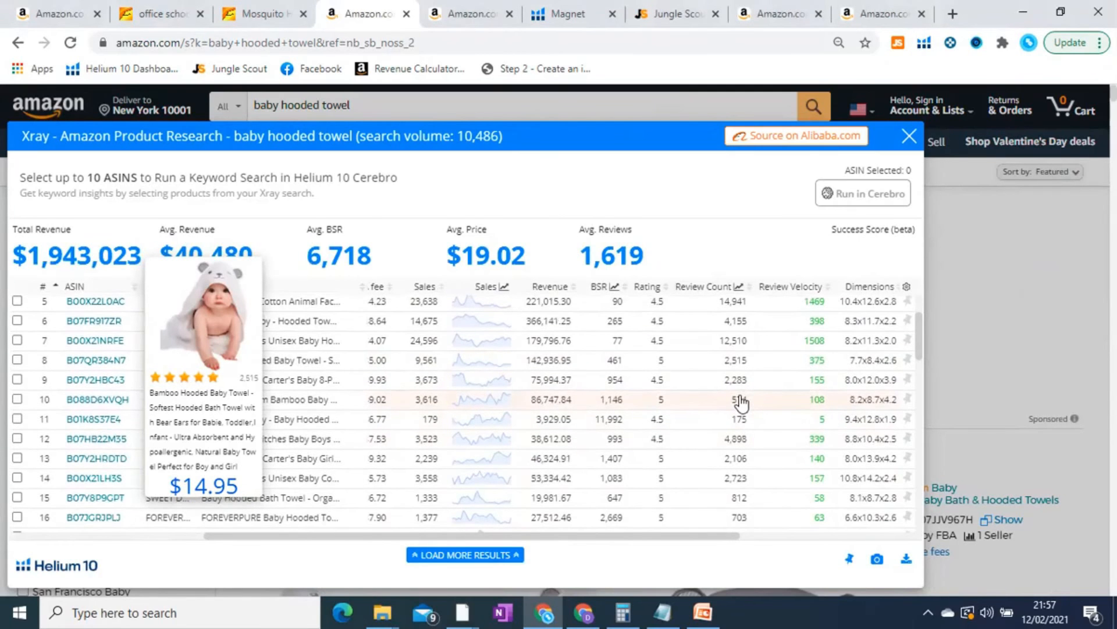
pyautogui.scroll(-1, 741, 402)
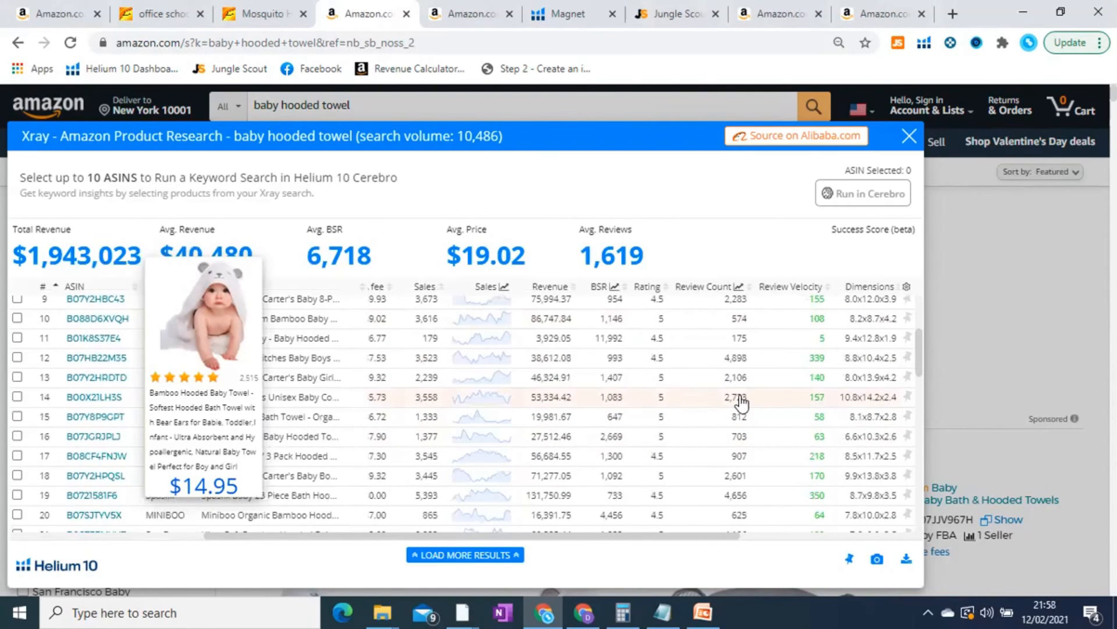
pyautogui.scroll(-1, 742, 401)
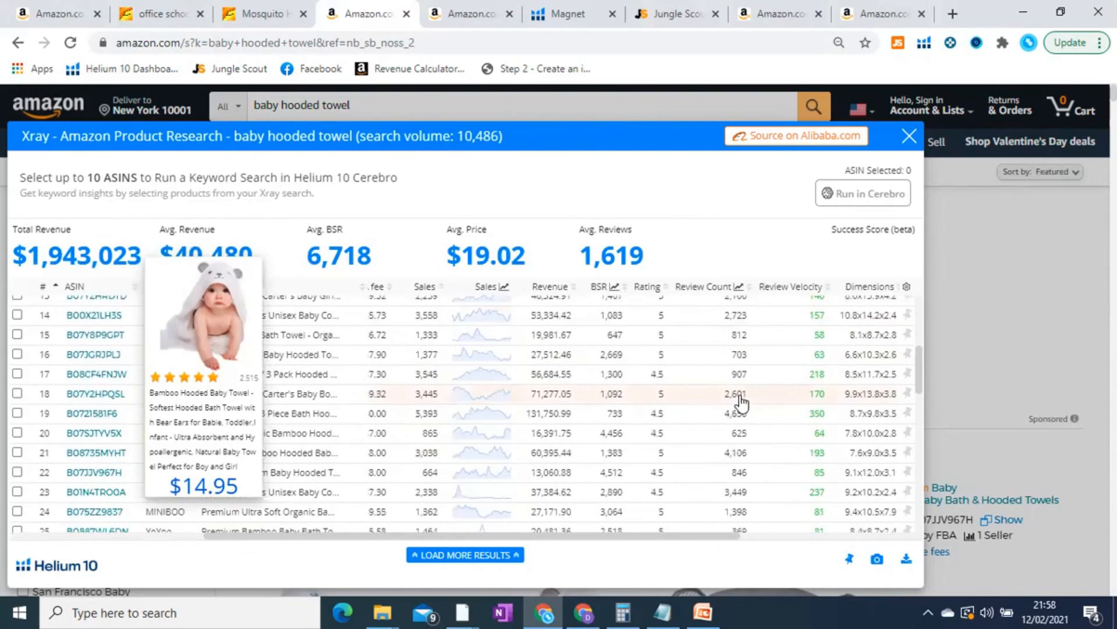
pyautogui.scroll(-1, 741, 402)
pyautogui.scroll(-1, 740, 401)
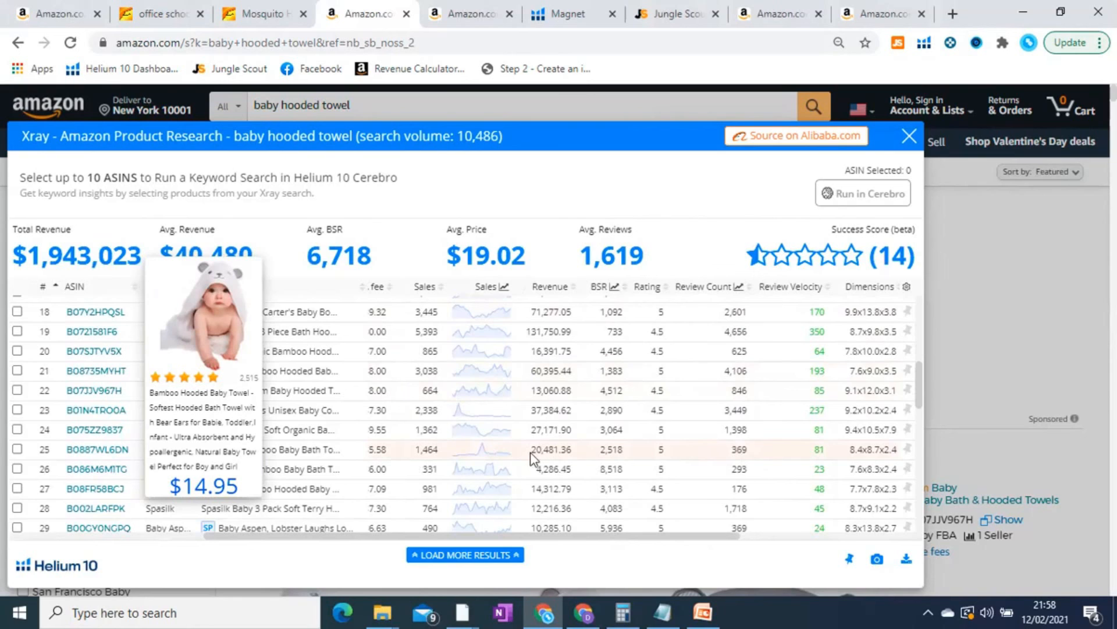
pyautogui.doubleClick(546, 450)
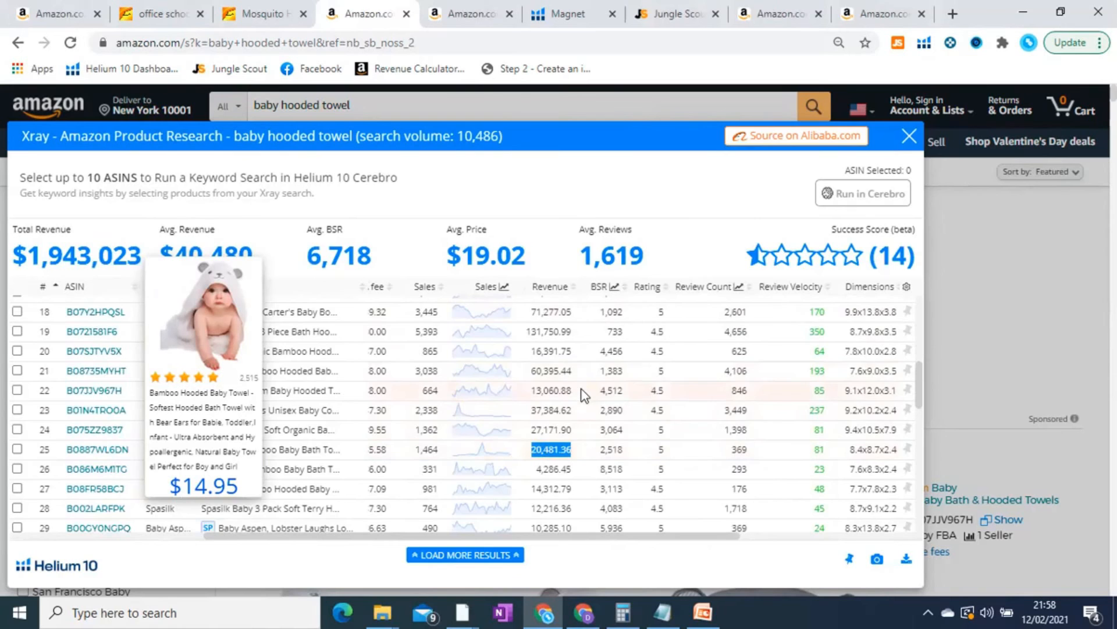
# Compare the revenue and review counts of the sixth and seventh products in the Xray list.
pyautogui.scroll(5, 582, 390)
pyautogui.scroll(1, 550, 315)
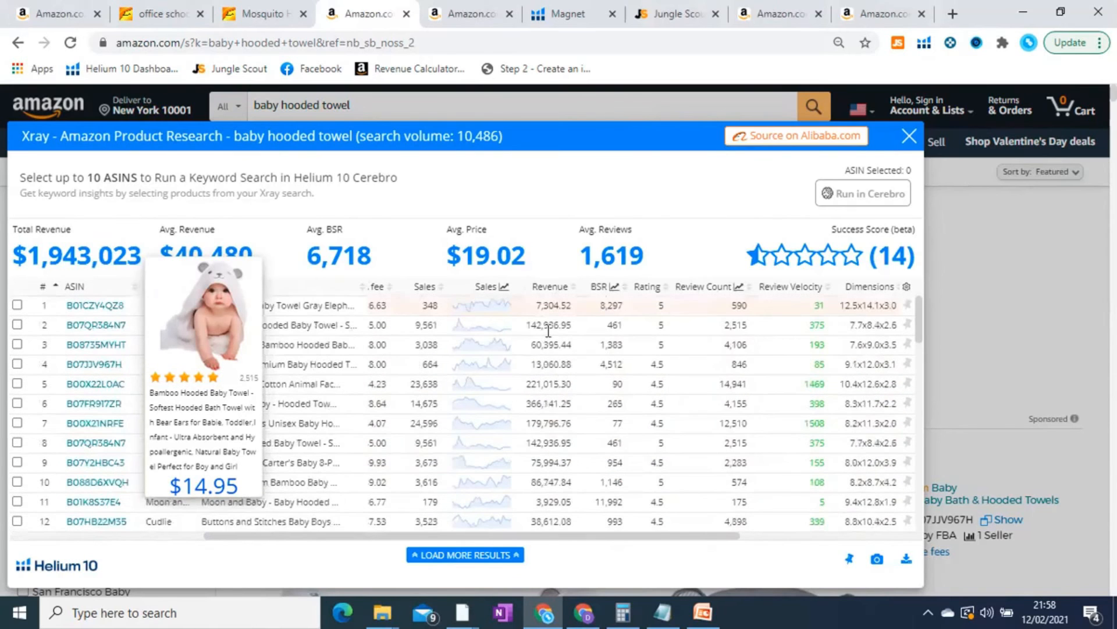
pyautogui.doubleClick(542, 401)
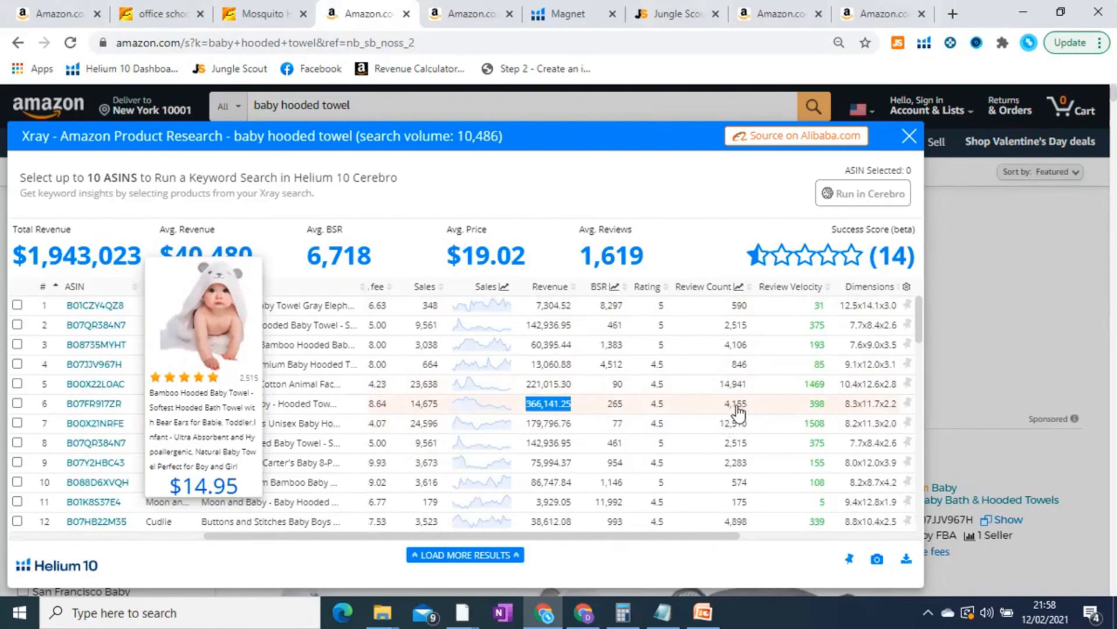
pyautogui.doubleClick(546, 424)
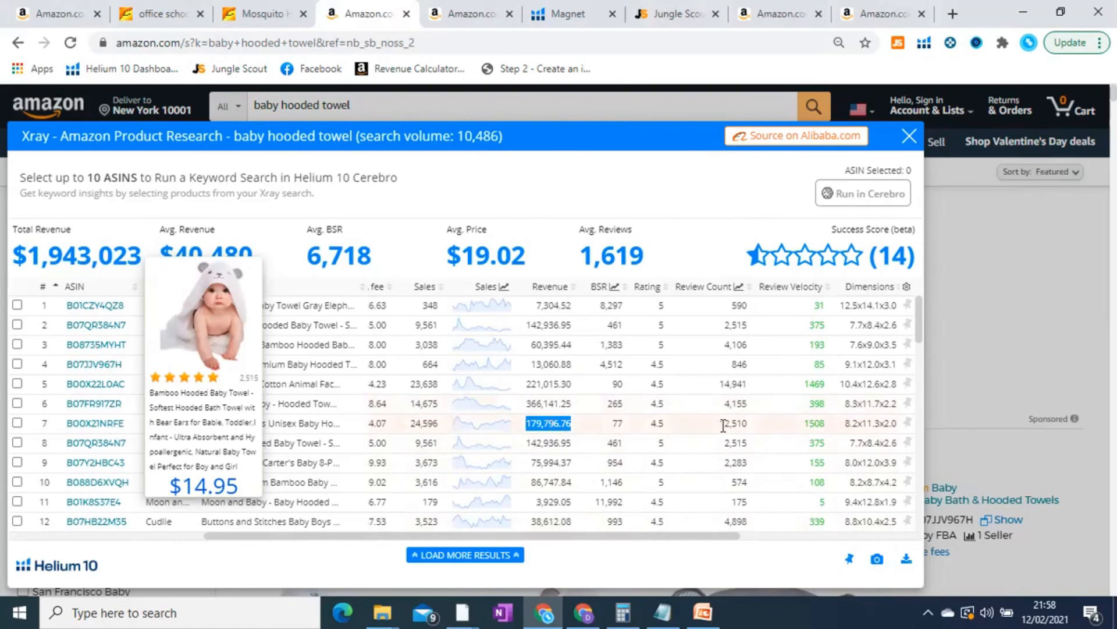
pyautogui.click(582, 433)
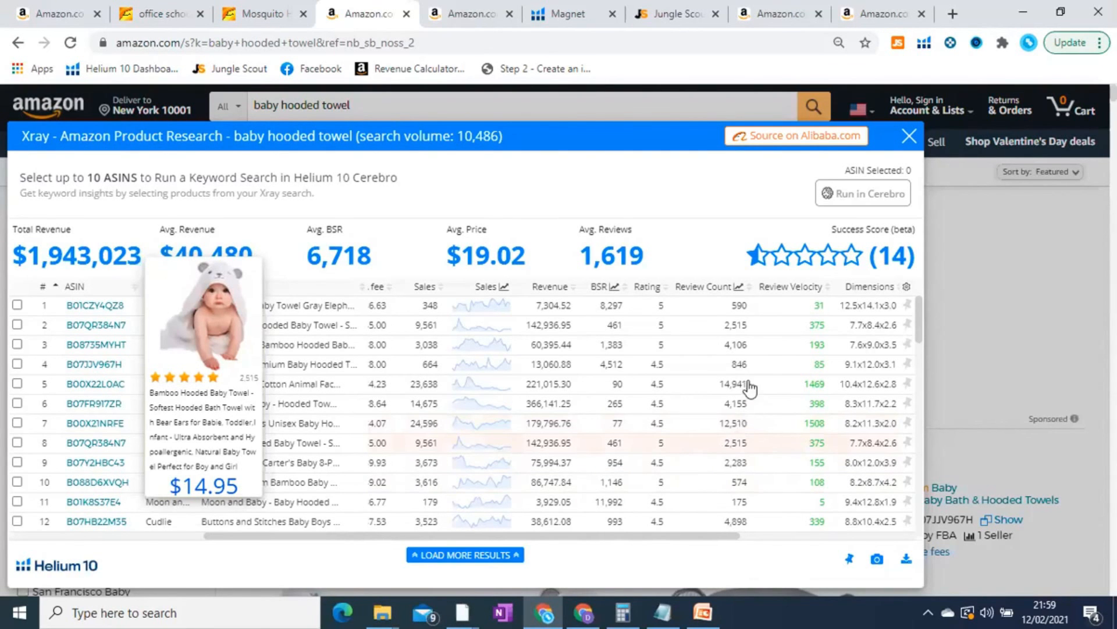
# Open the Amazon listing of YoYoo's Premium Bamboo Baby Bath Towel from the Xray list.
pyautogui.scroll(-7, 736, 384)
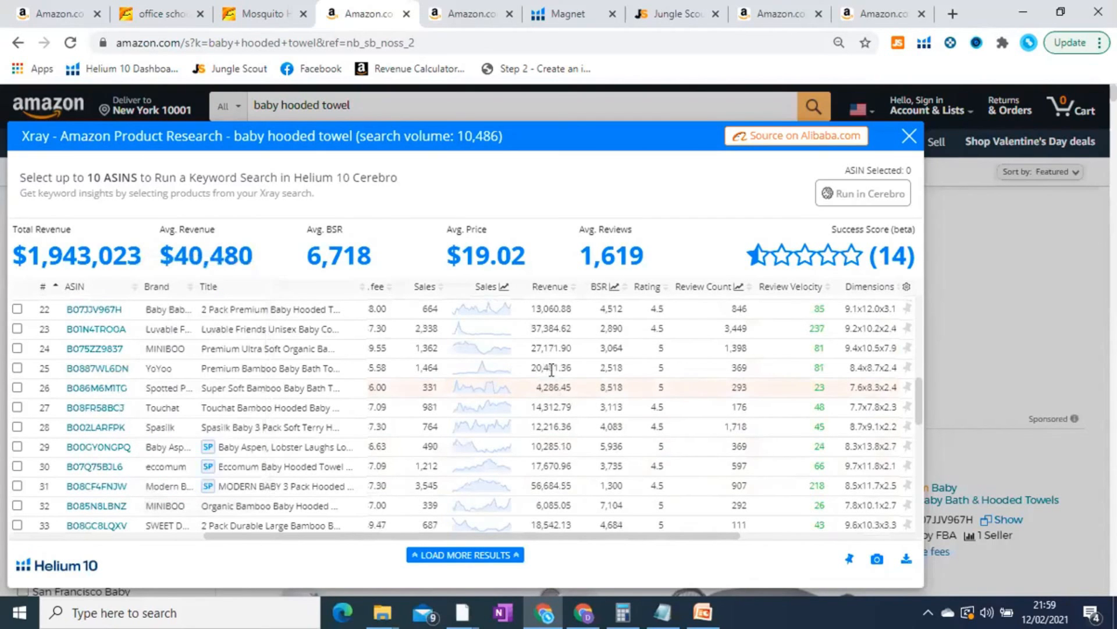
pyautogui.moveTo(114, 376)
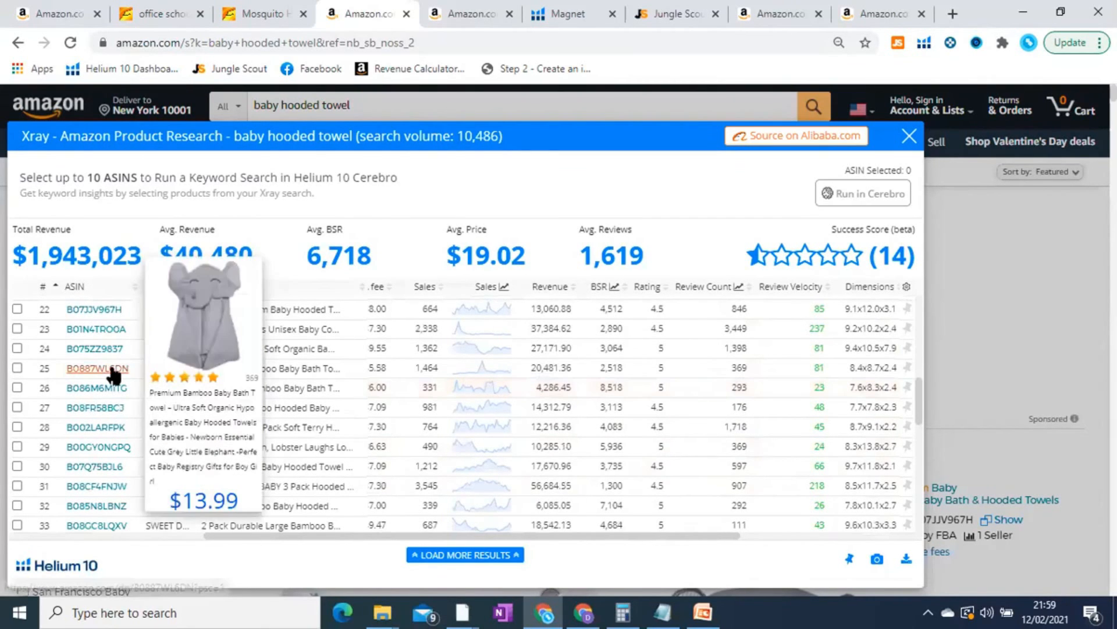
pyautogui.click(114, 369)
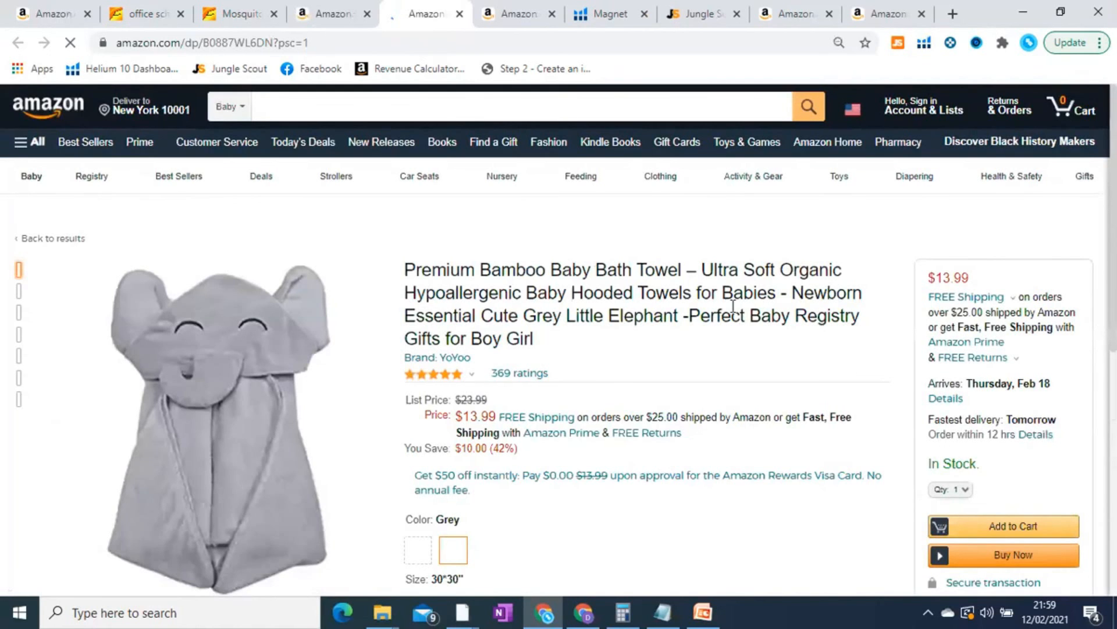
# Look through the elephant towel listing, including its description, related products, Helium 10 history chart and revenue calculator.
pyautogui.scroll(-10, 733, 312)
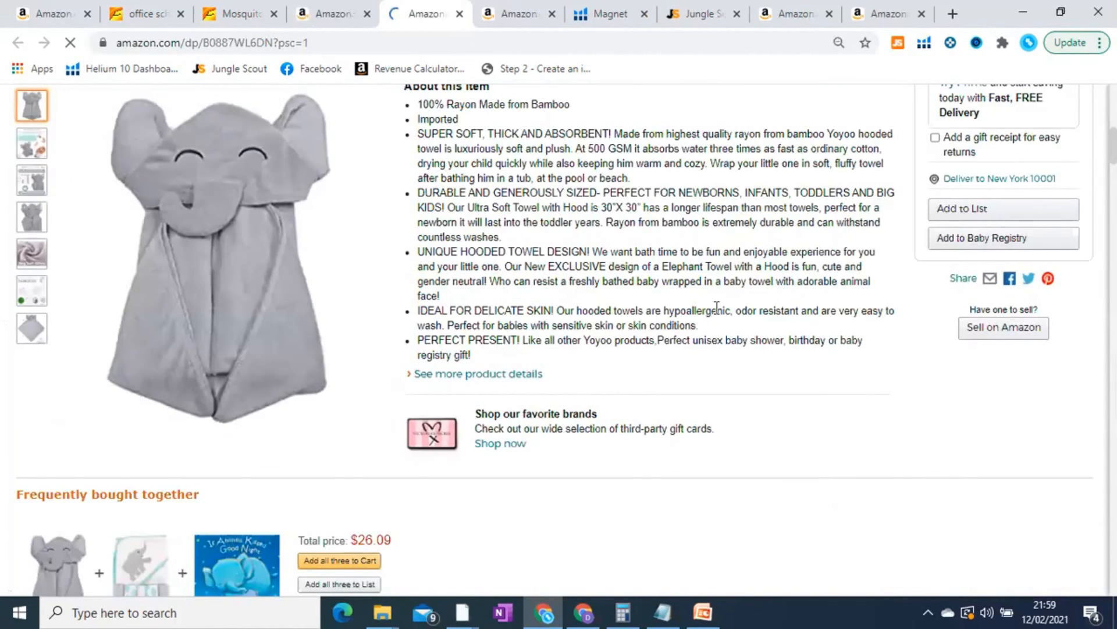
pyautogui.scroll(-7, 717, 306)
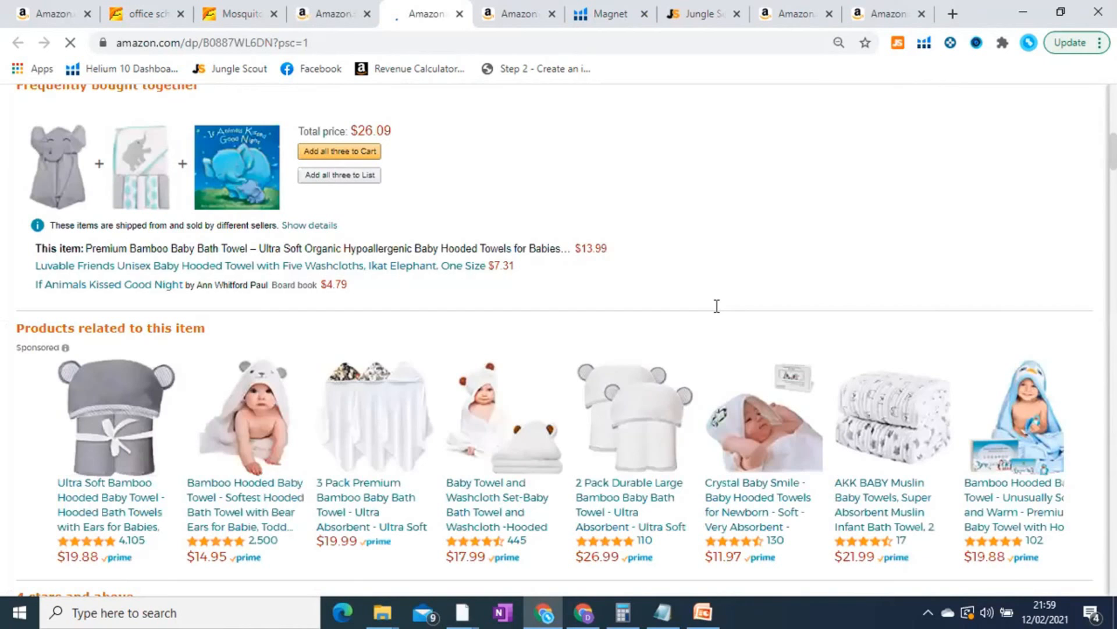
pyautogui.scroll(3, 717, 307)
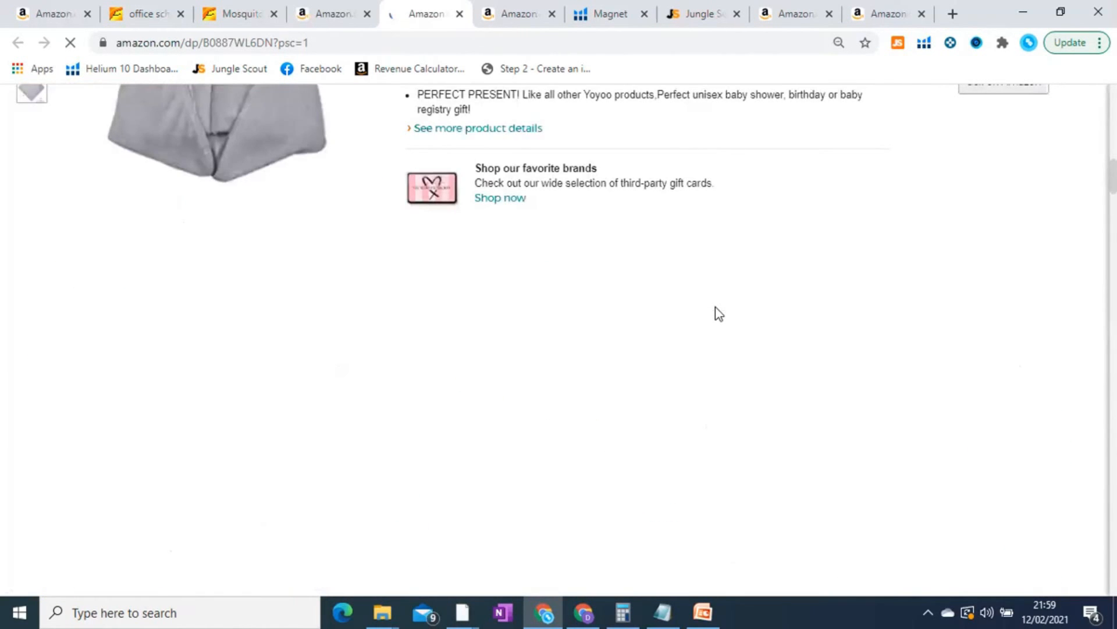
pyautogui.scroll(-4, 615, 289)
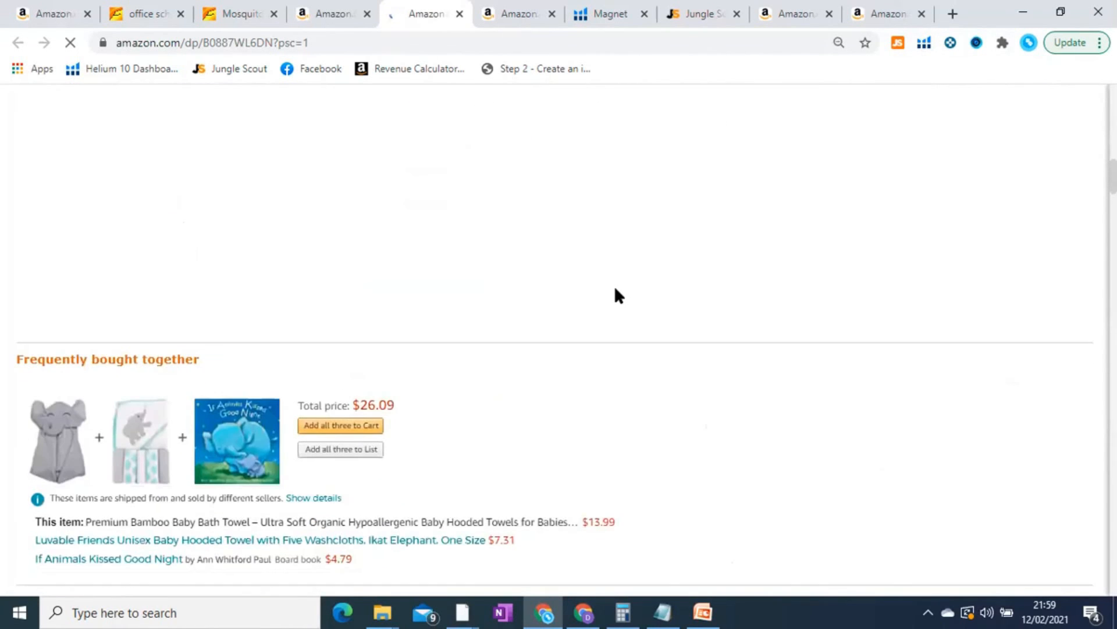
pyautogui.scroll(1, 616, 290)
pyautogui.scroll(3, 618, 295)
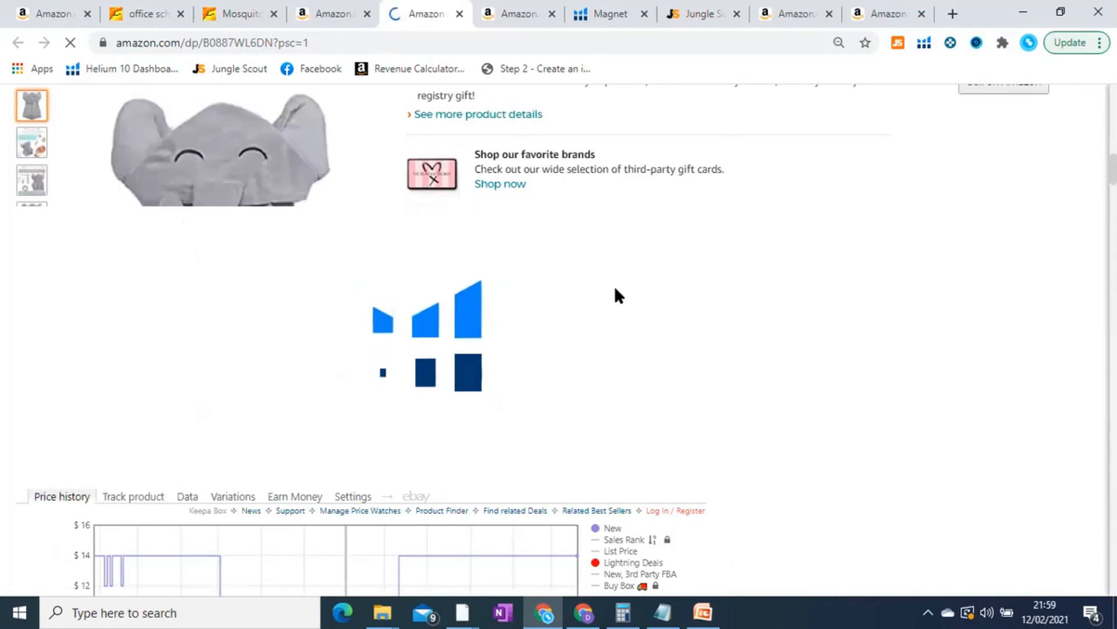
pyautogui.scroll(-1, 767, 311)
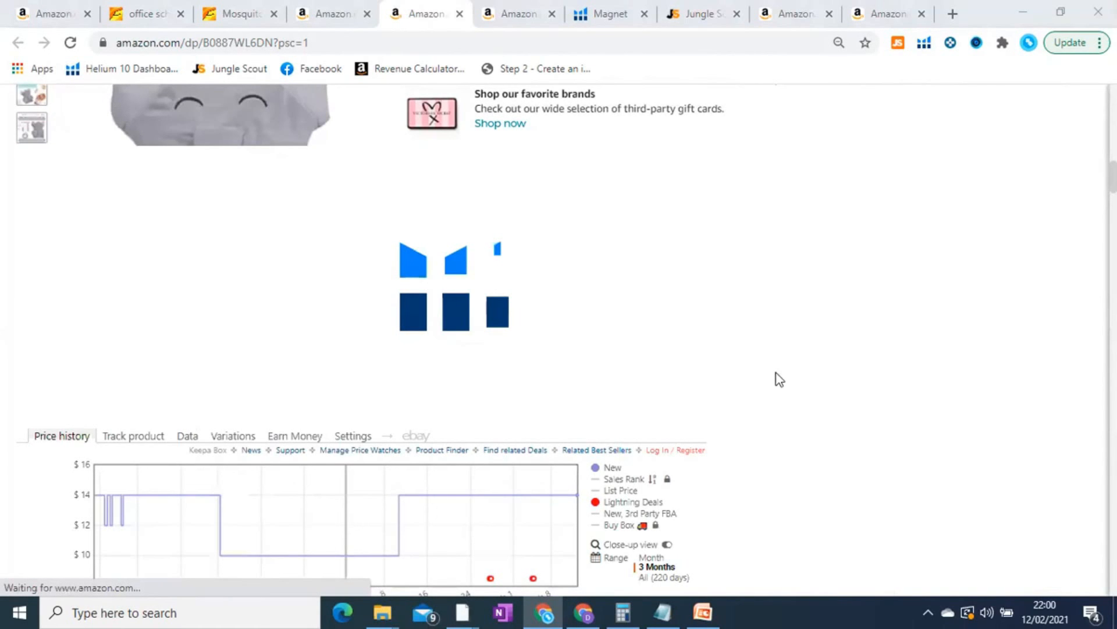
pyautogui.scroll(2, 780, 380)
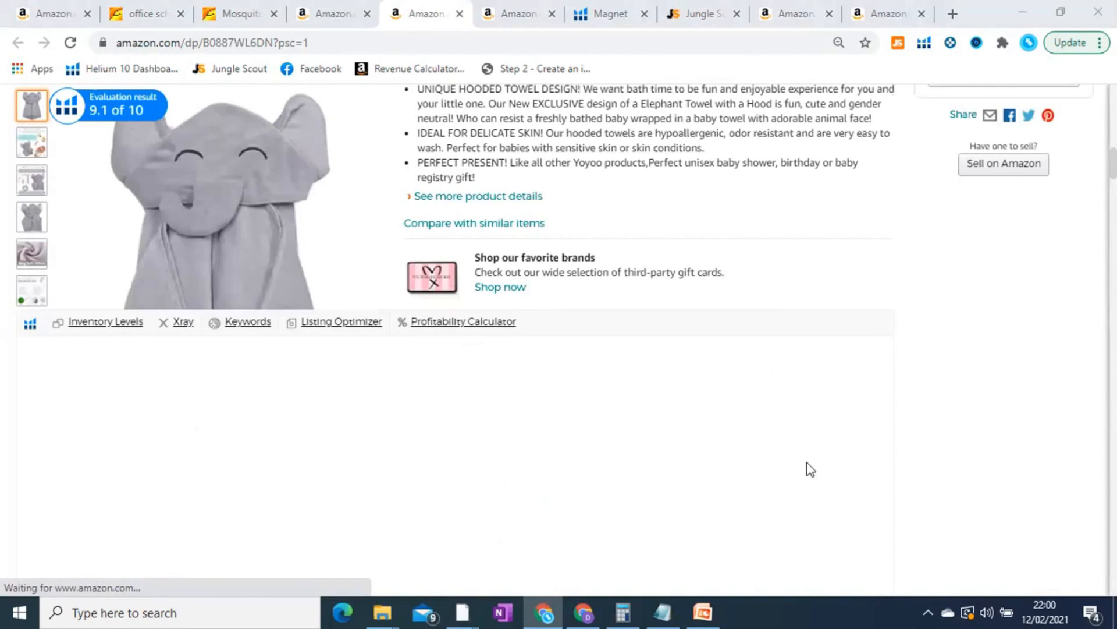
pyautogui.scroll(-3, 811, 469)
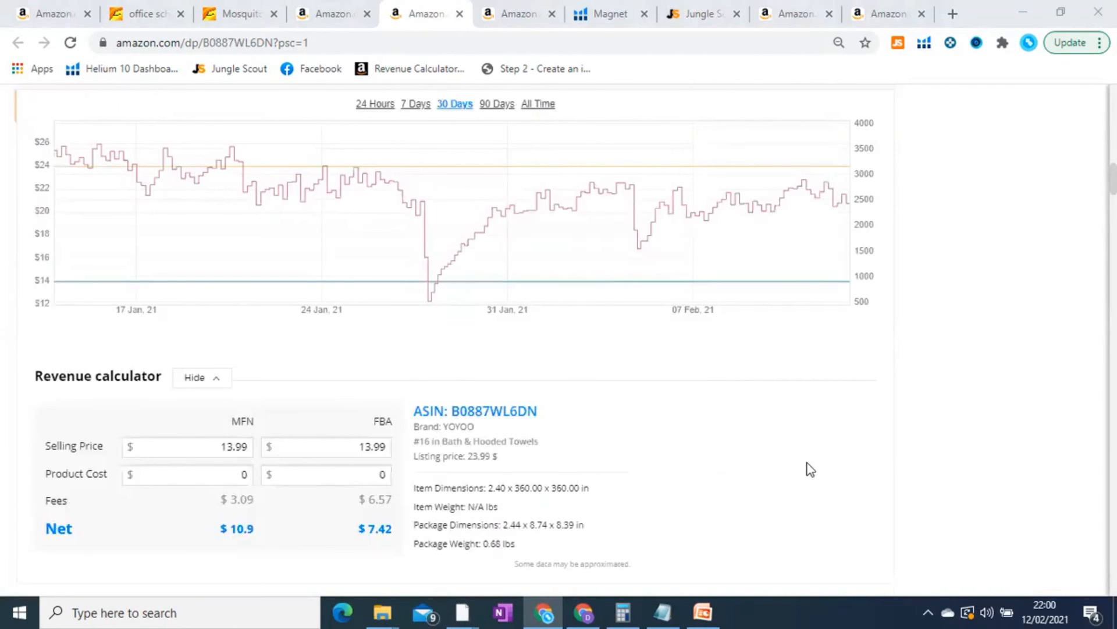
pyautogui.scroll(1, 811, 469)
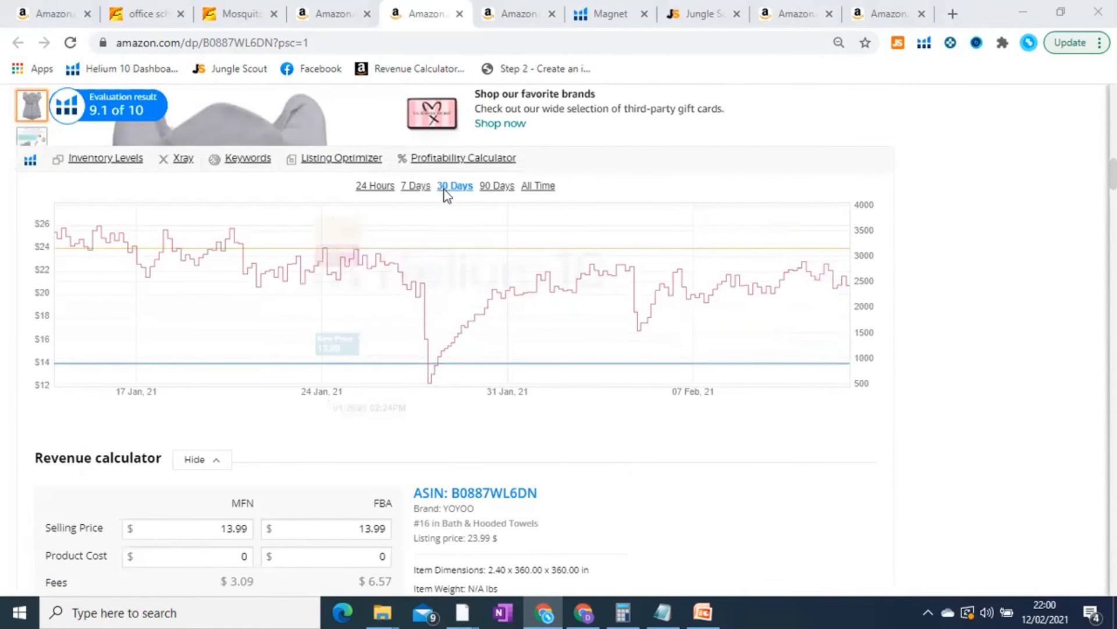
# View the towel's Helium 10 price and sales rank history over 90 Days and over All Time.
pyautogui.click(496, 192)
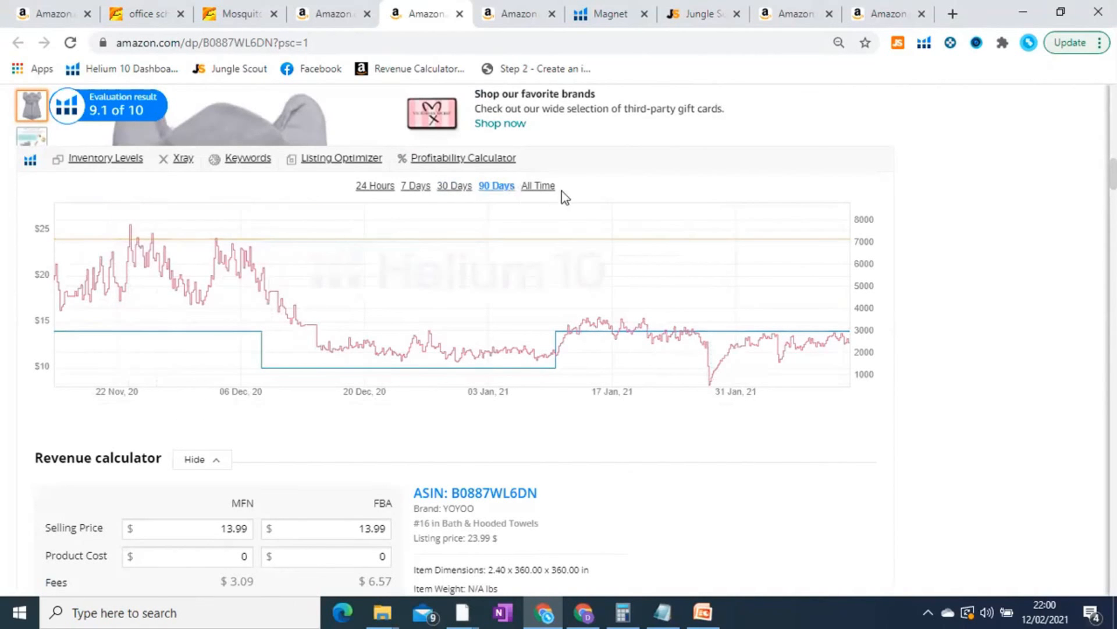
pyautogui.click(541, 186)
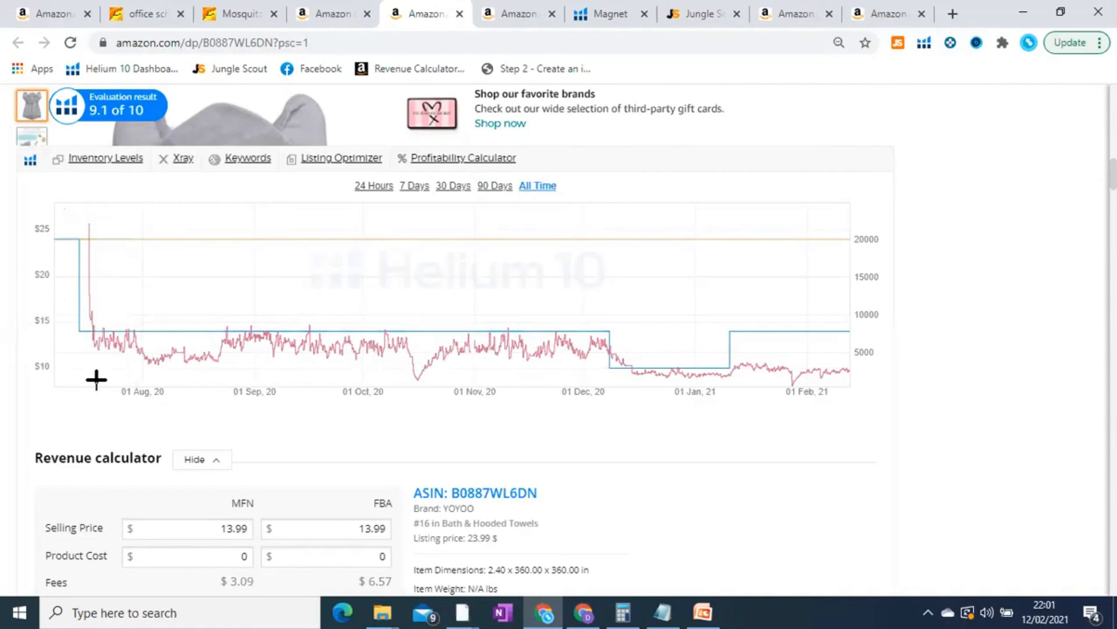
pyautogui.click(492, 601)
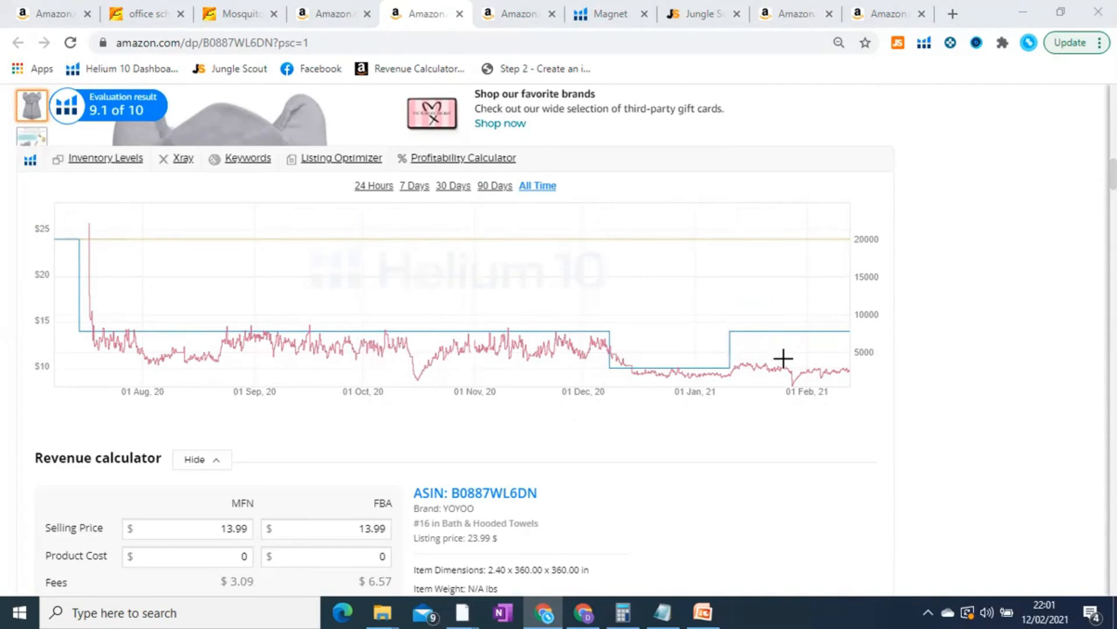
pyautogui.moveTo(792, 350)
# Review the listing details alongside the all-time chart, view the elephant towel's enlarged product image and close it.
pyautogui.scroll(3, 525, 328)
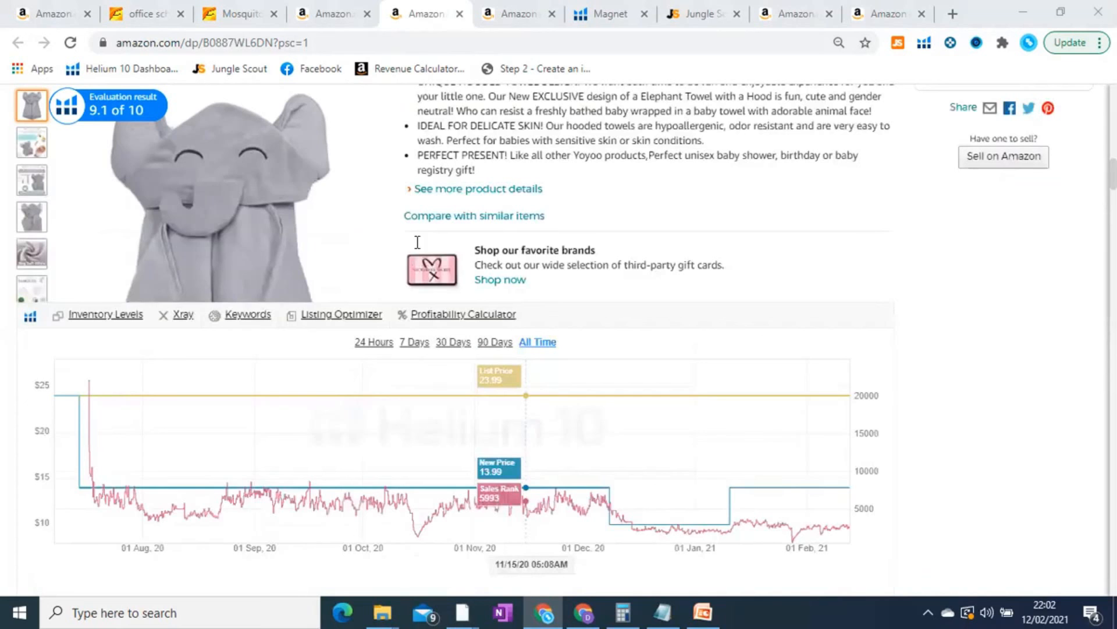
pyautogui.scroll(3, 212, 209)
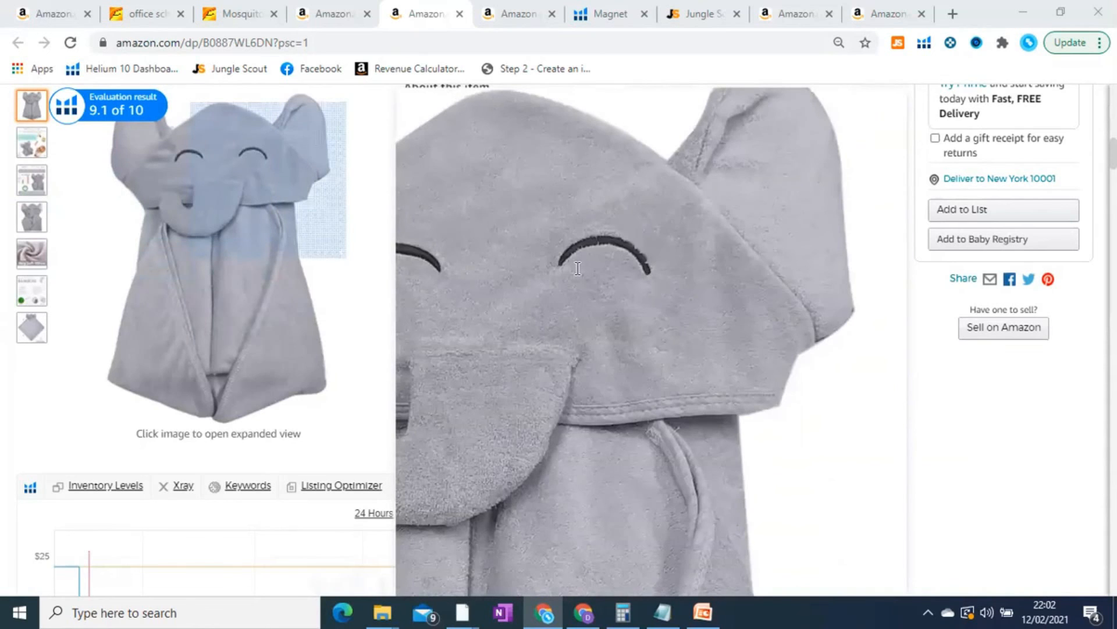
pyautogui.scroll(-3, 578, 268)
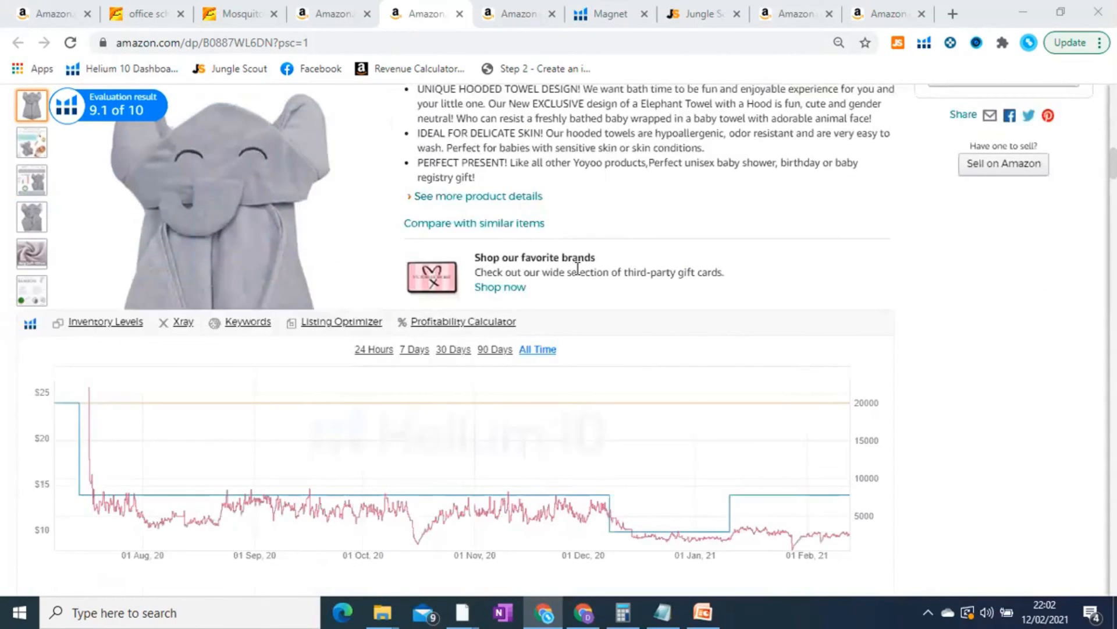
pyautogui.scroll(-3, 577, 268)
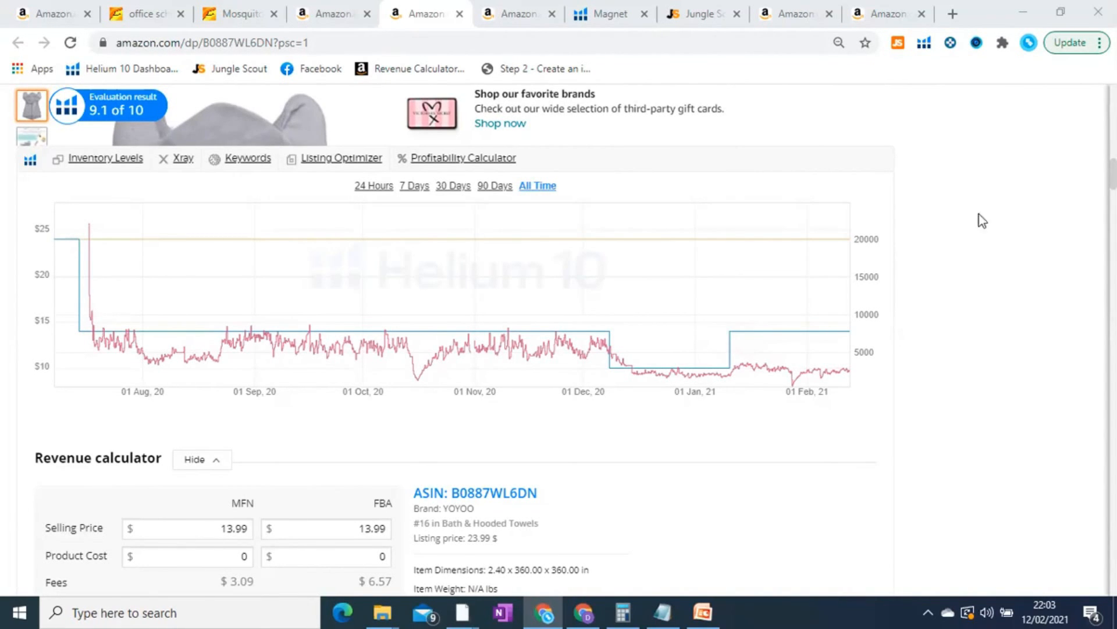
pyautogui.scroll(3, 941, 196)
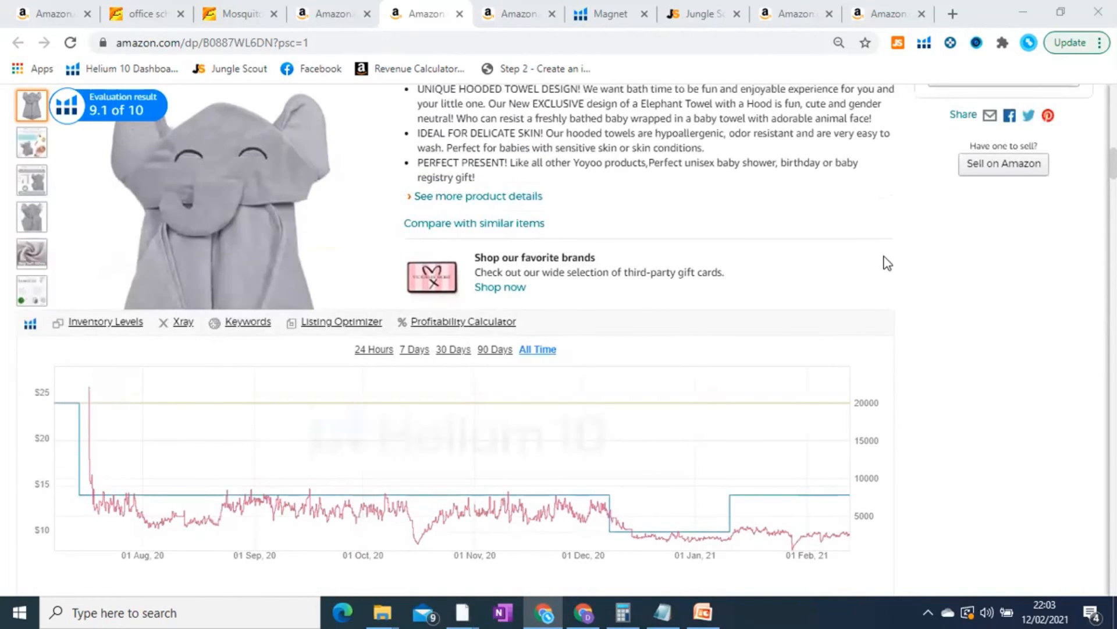
pyautogui.scroll(-2, 749, 439)
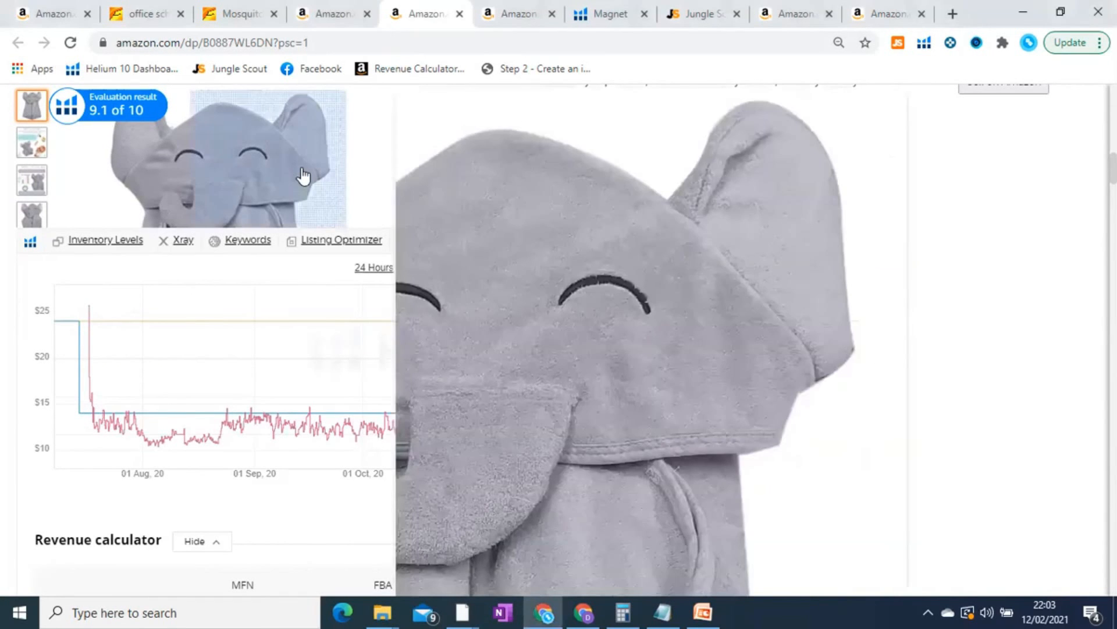
pyautogui.click(301, 167)
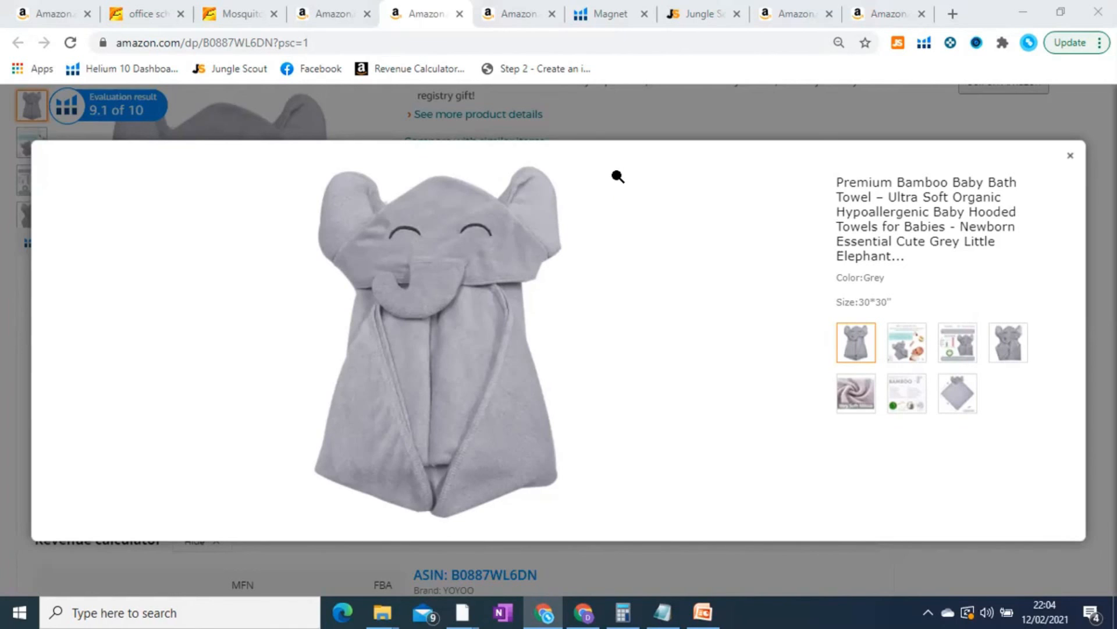
pyautogui.click(1070, 161)
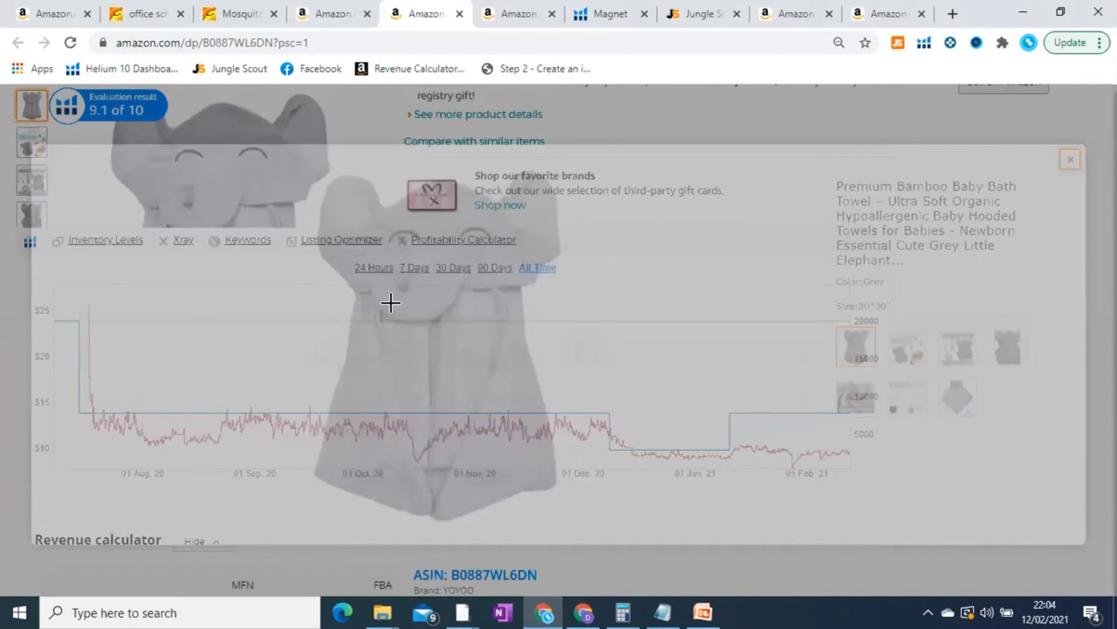
# Inspect the launch period around July and August 2020 on the towel's all-time price and sales rank chart.
pyautogui.scroll(-3, 82, 242)
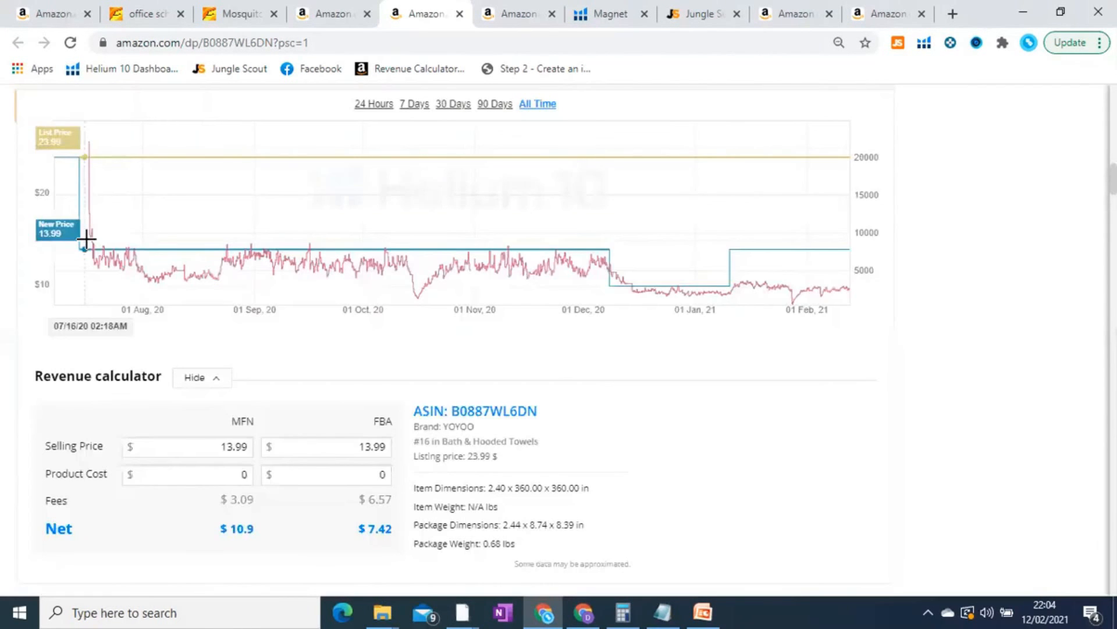
pyautogui.moveTo(114, 310); pyautogui.dragTo(168, 313)
pyautogui.click(93, 282)
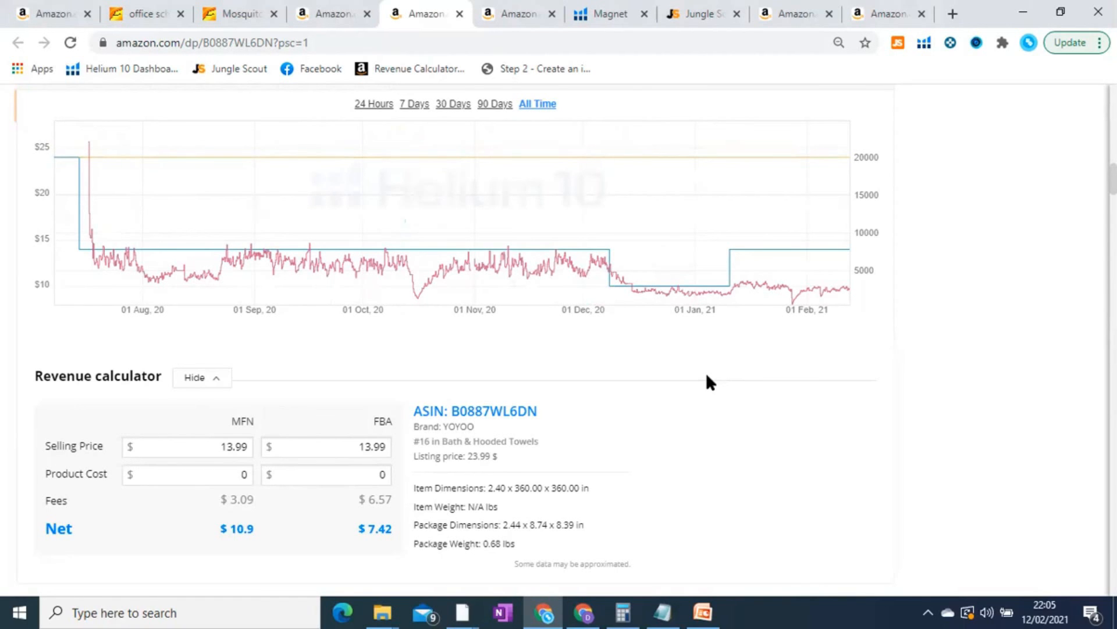
# Review the elephant towel listing from its revenue calculator back up to the product title and Jungle Scout monthly sales chart.
pyautogui.click(853, 598)
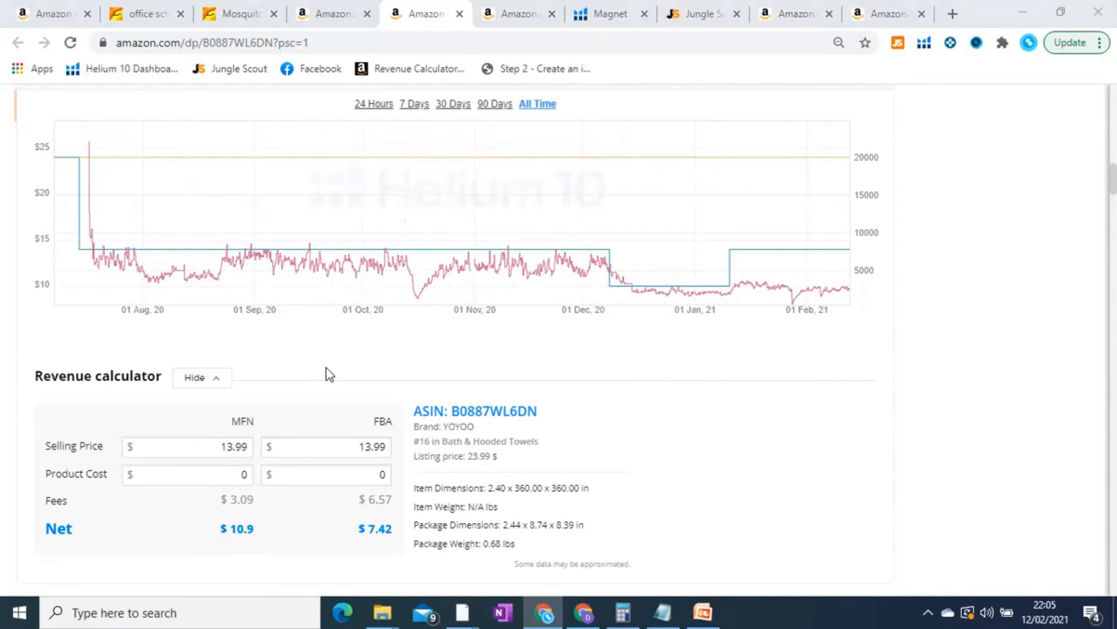
pyautogui.scroll(5, 326, 368)
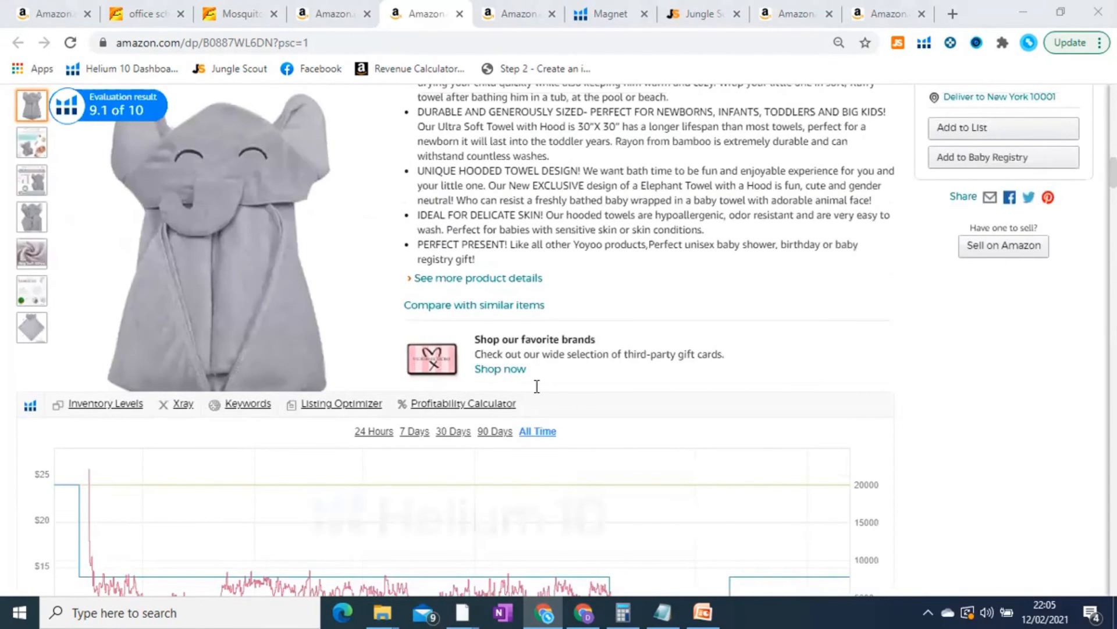
pyautogui.scroll(4, 537, 386)
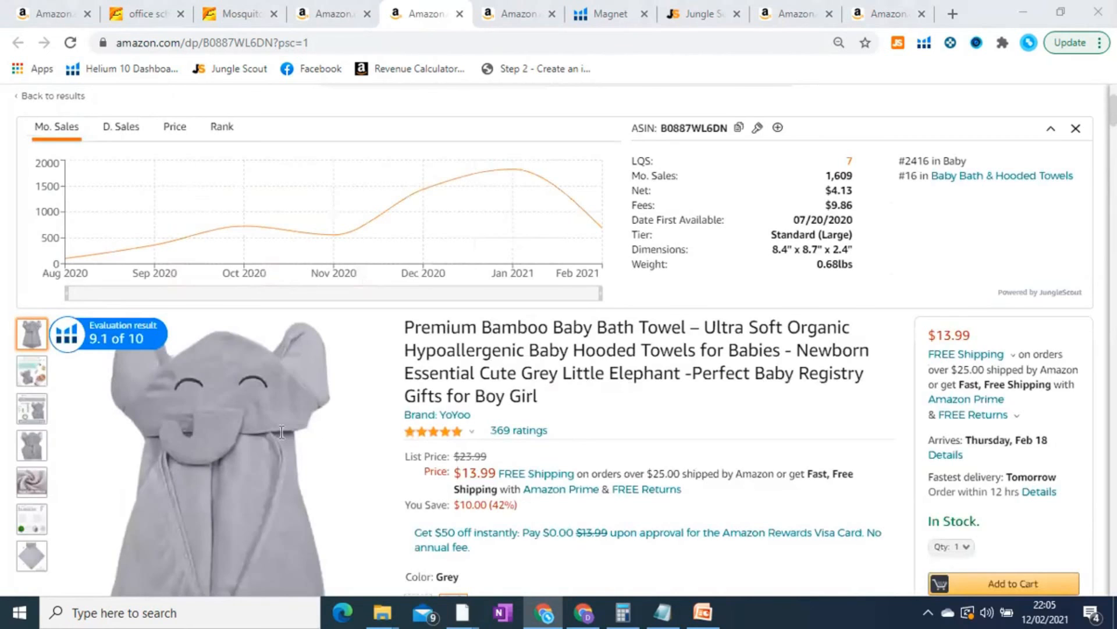
pyautogui.scroll(1, 316, 427)
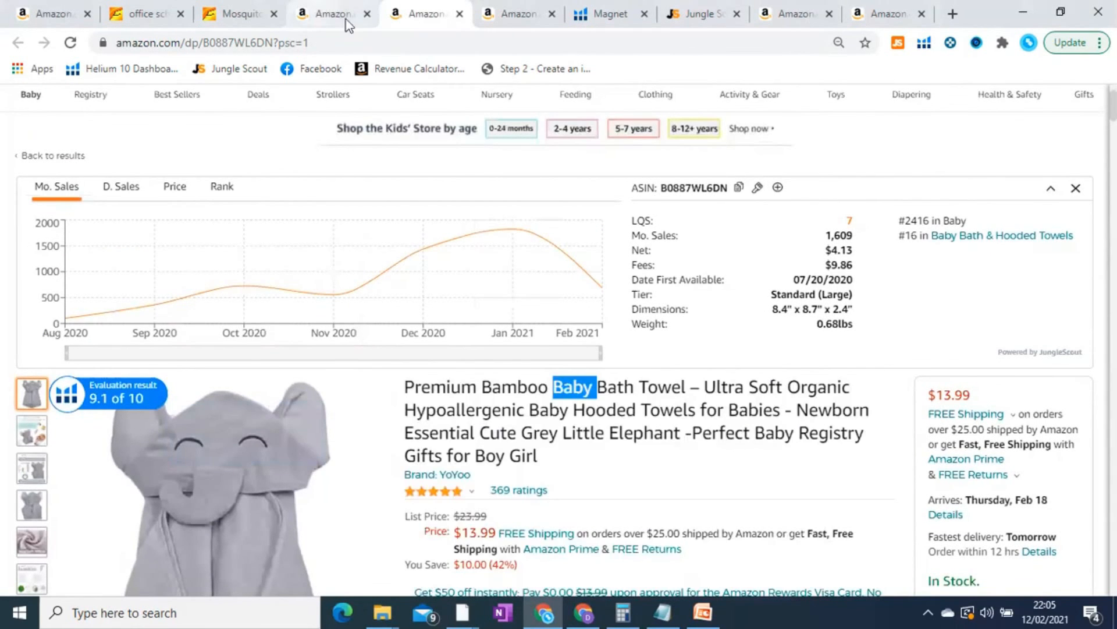
# Return to the baby hooded towel Xray results, preview the top products and open the Hudson Baby animal face towel listing separately.
pyautogui.click(319, 11)
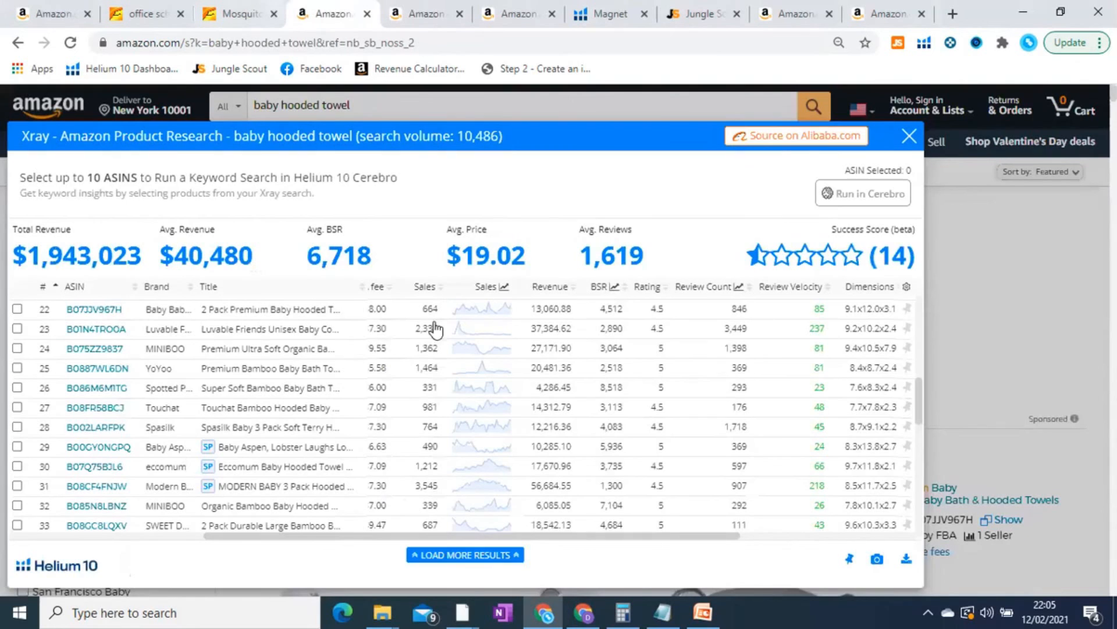
pyautogui.hotkey('ctrl', 'Tab')
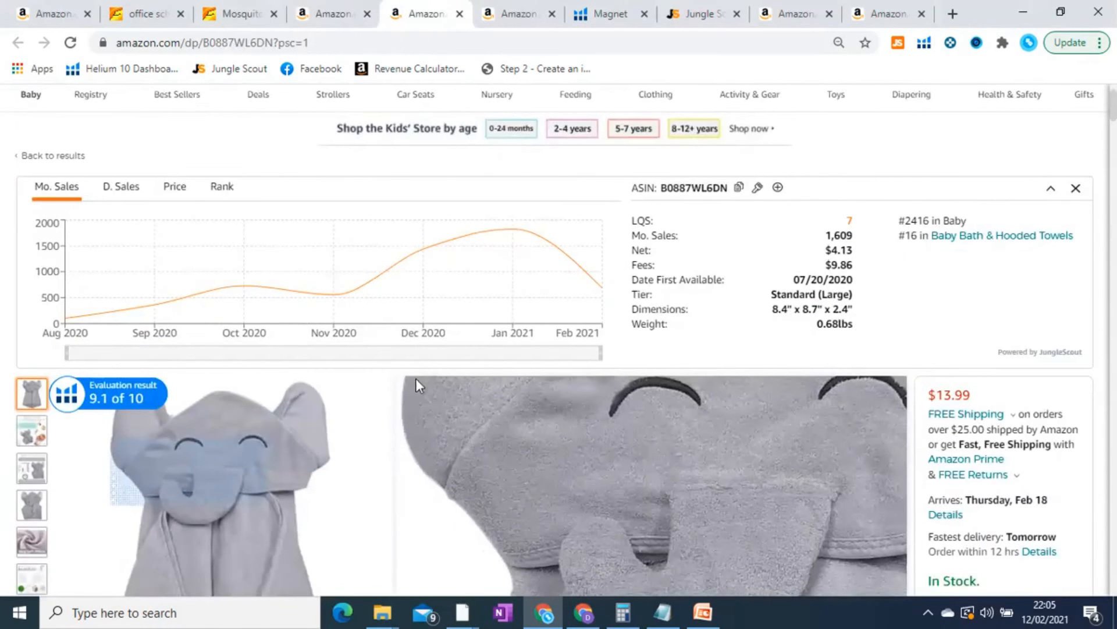
pyautogui.click(320, 10)
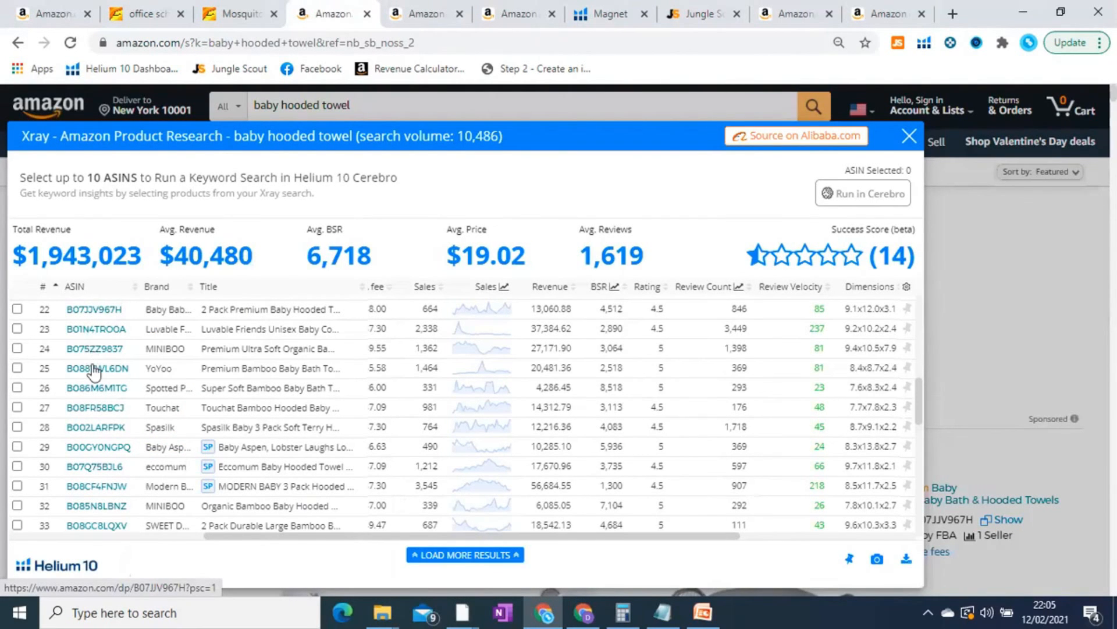
pyautogui.moveTo(93, 370)
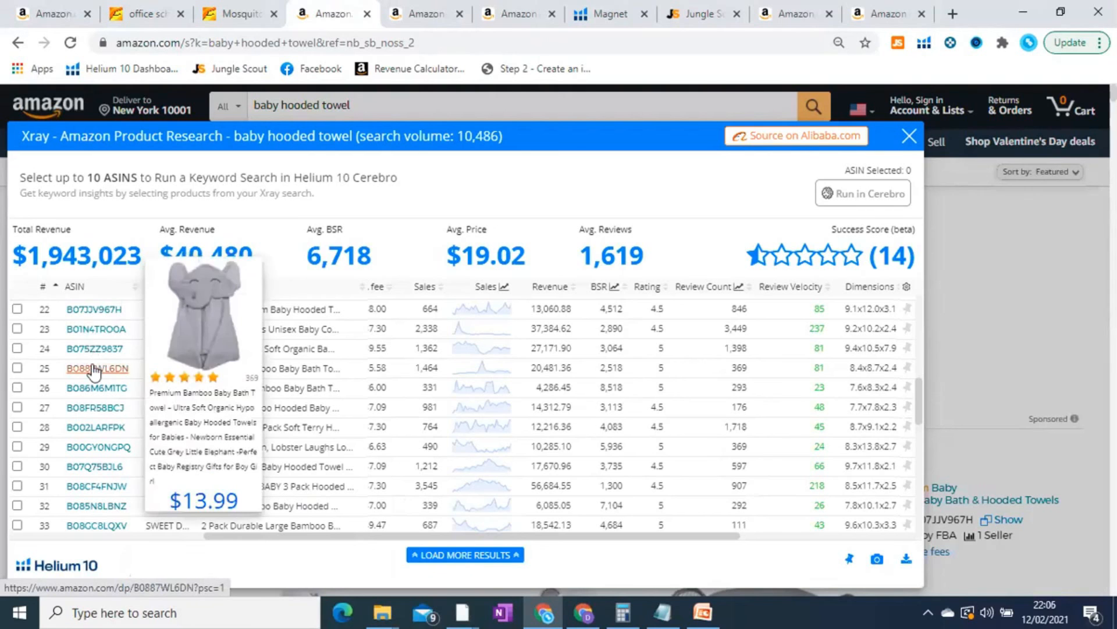
pyautogui.scroll(7, 94, 370)
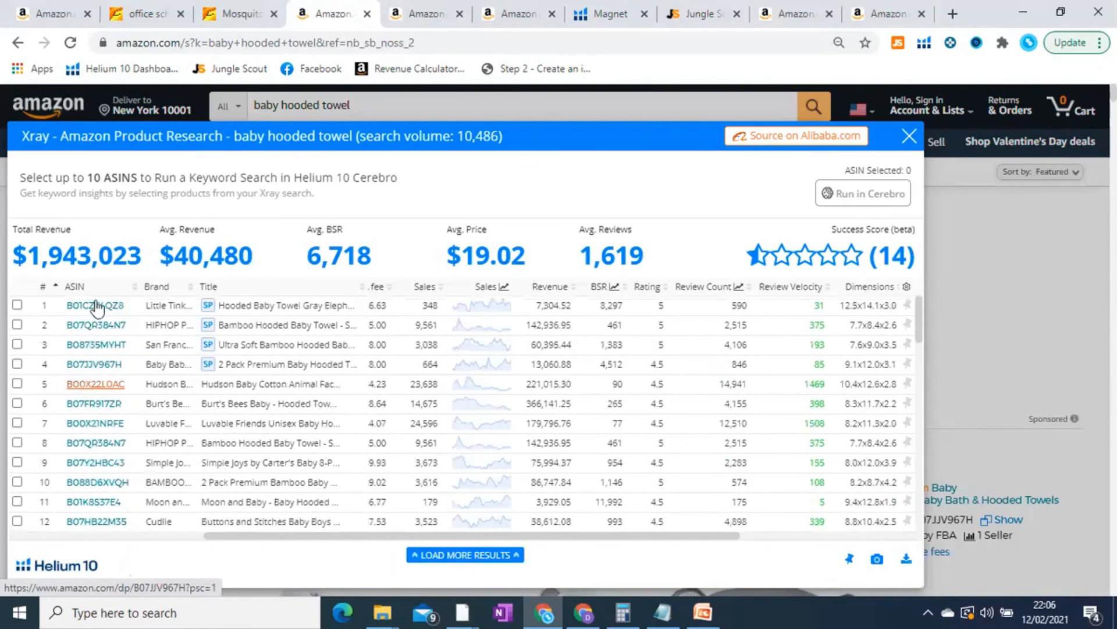
pyautogui.moveTo(97, 329)
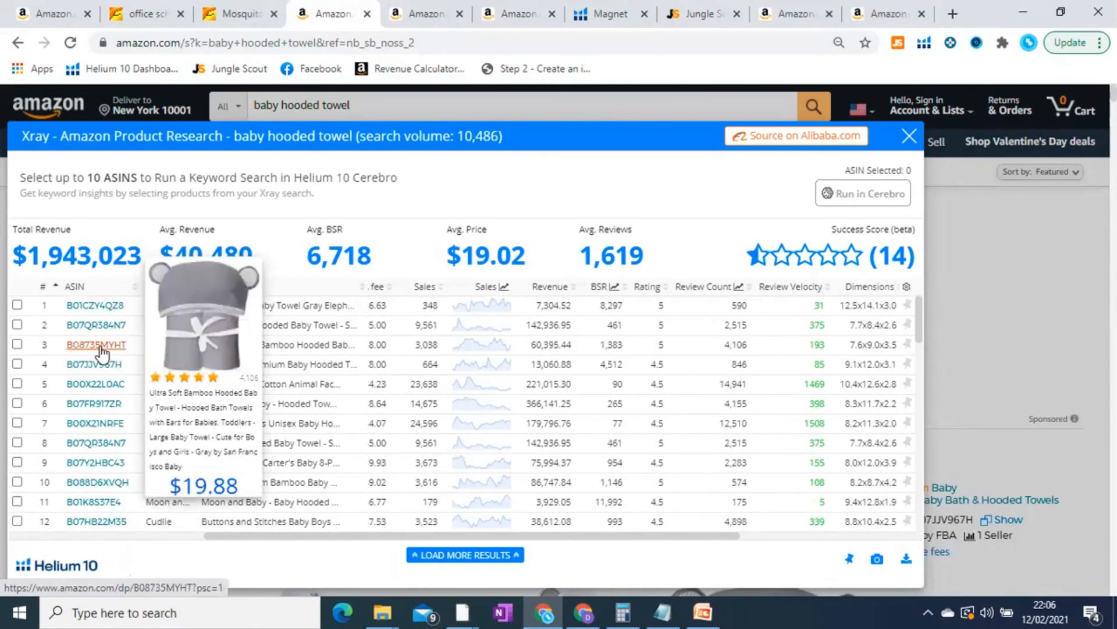
pyautogui.moveTo(102, 388)
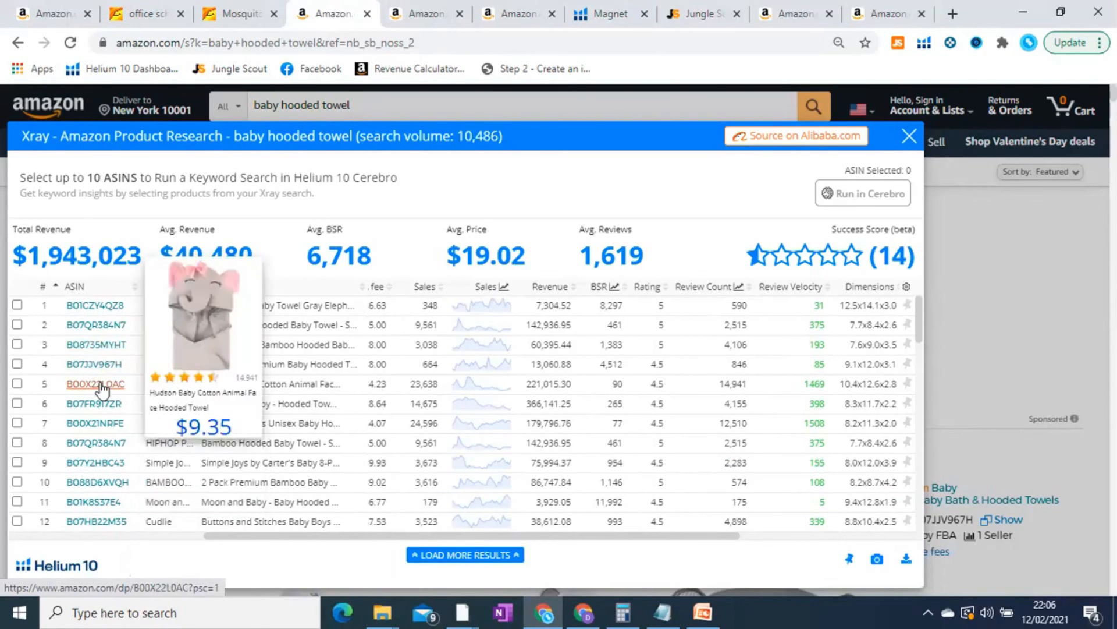
pyautogui.click(102, 388)
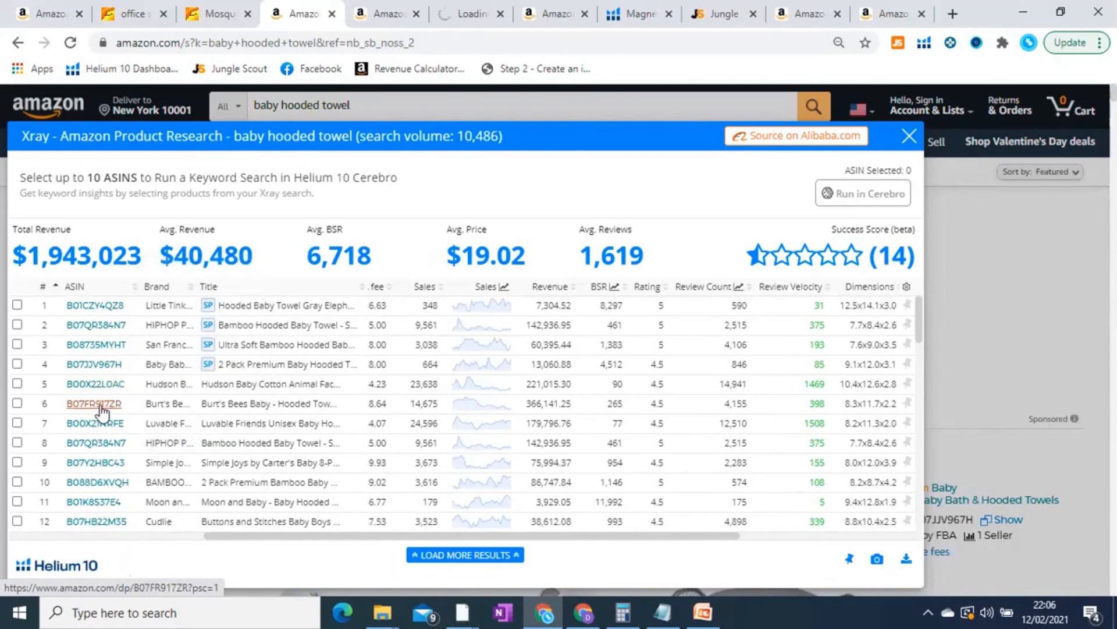
# Preview the remaining hooded towels in the Xray results, comparing their product images and prices down to about row 23.
pyautogui.moveTo(102, 430)
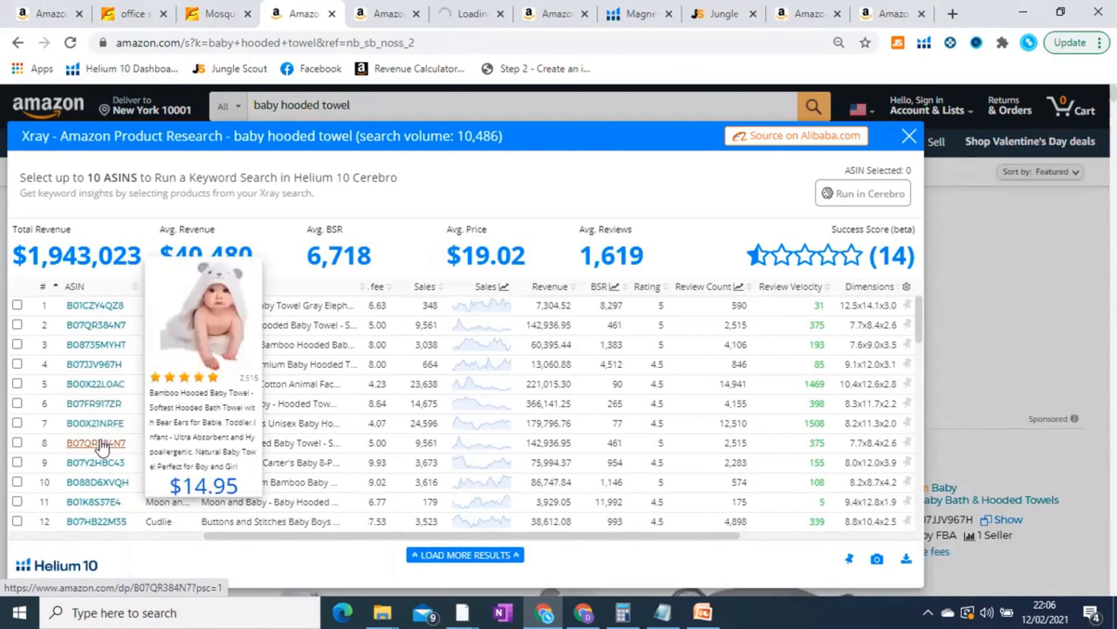
pyautogui.moveTo(102, 463)
pyautogui.moveTo(101, 486)
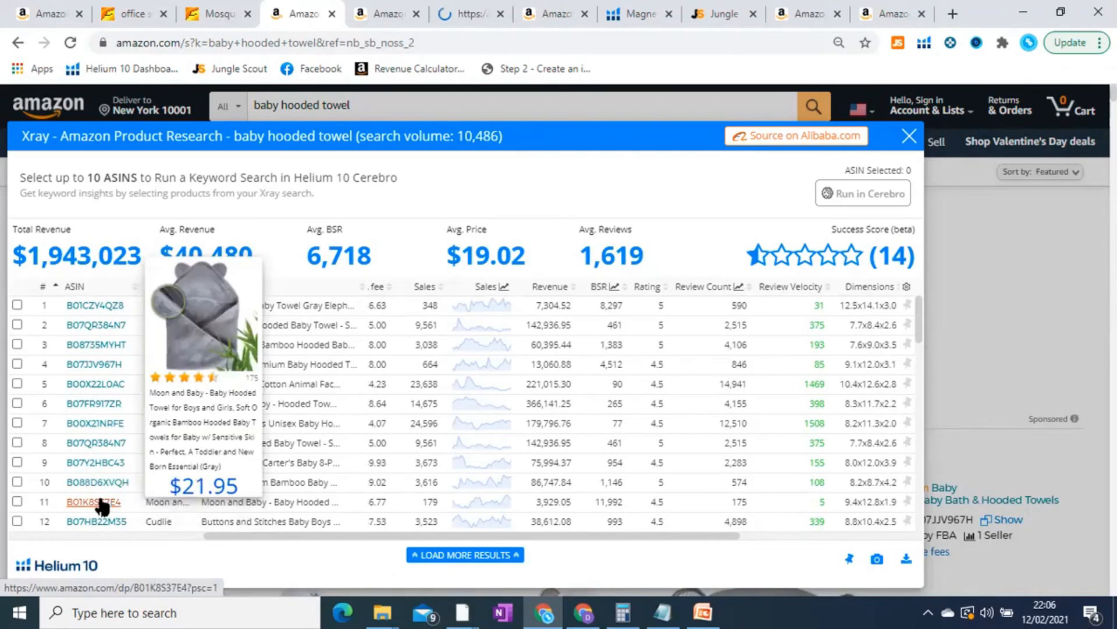
pyautogui.scroll(-2, 99, 522)
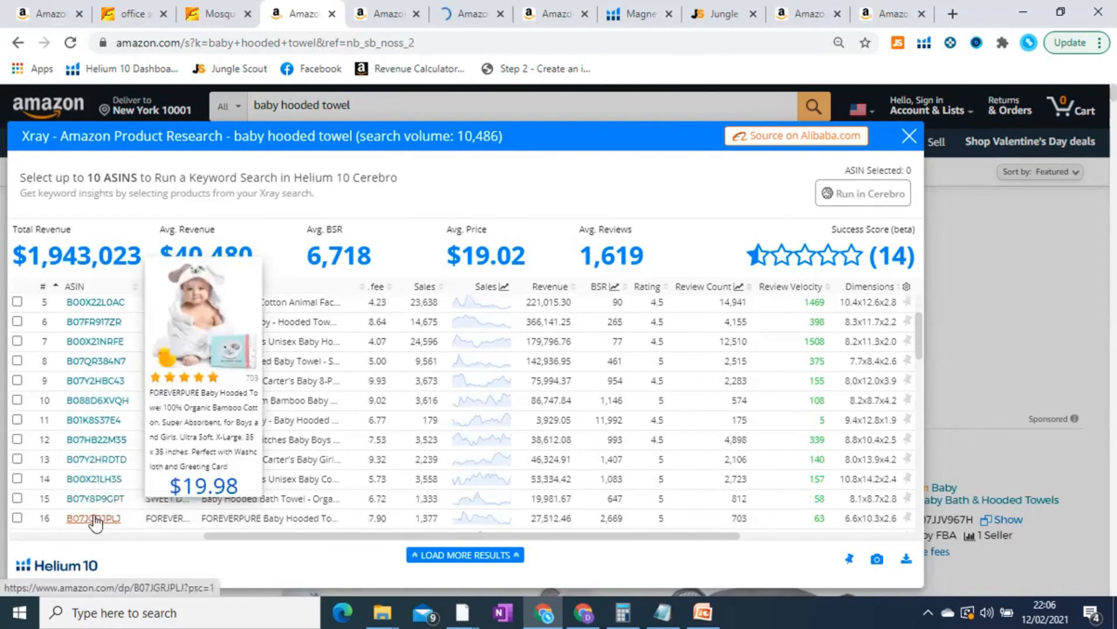
pyautogui.scroll(-2, 93, 517)
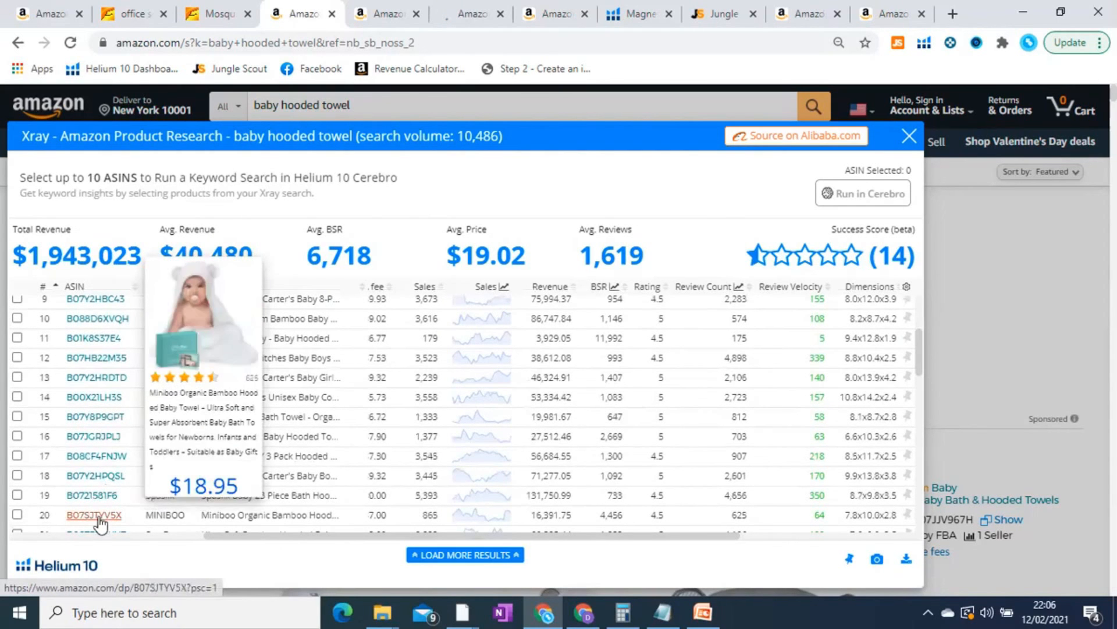
pyautogui.scroll(-3, 99, 518)
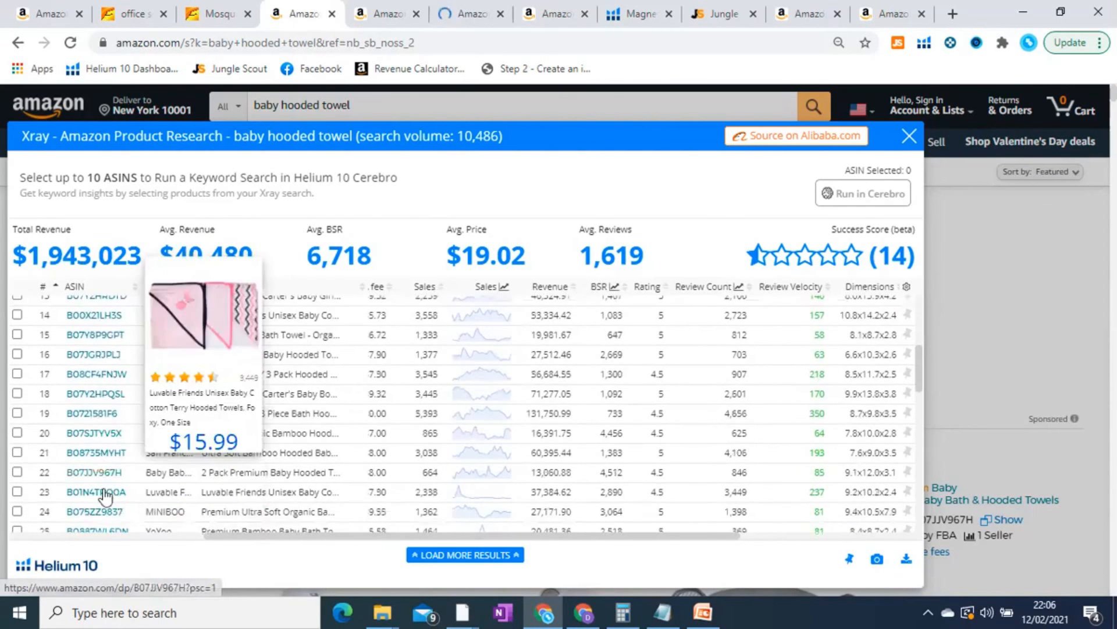
# Go to the Hudson Baby towel listing and show its Helium 10 price and sales rank history over All Time.
pyautogui.click(402, 13)
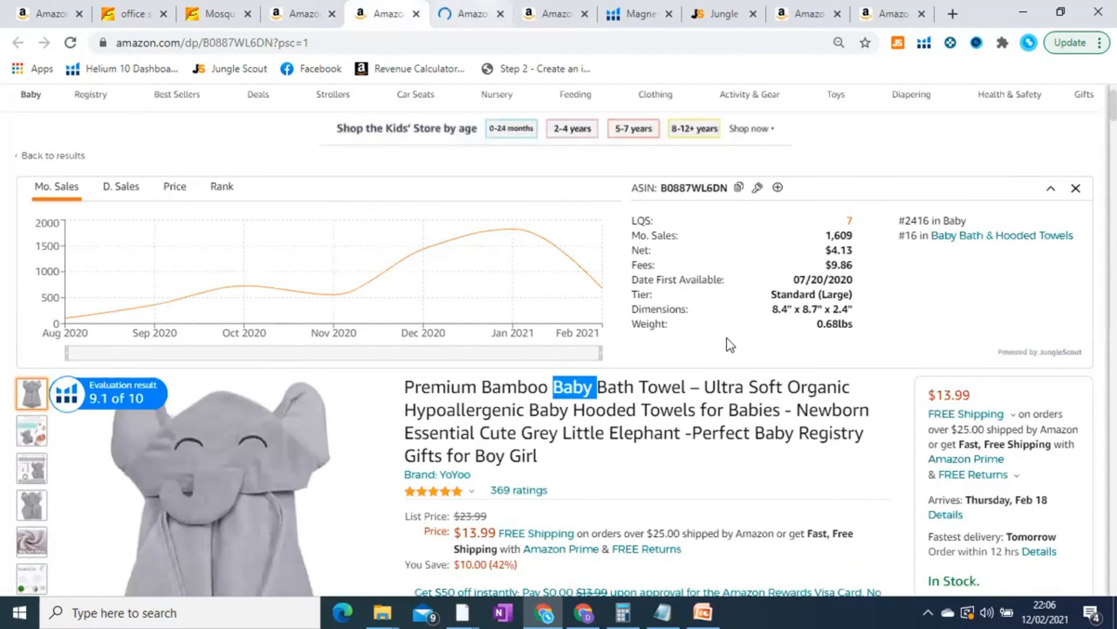
pyautogui.hotkey('ctrl', 'Tab')
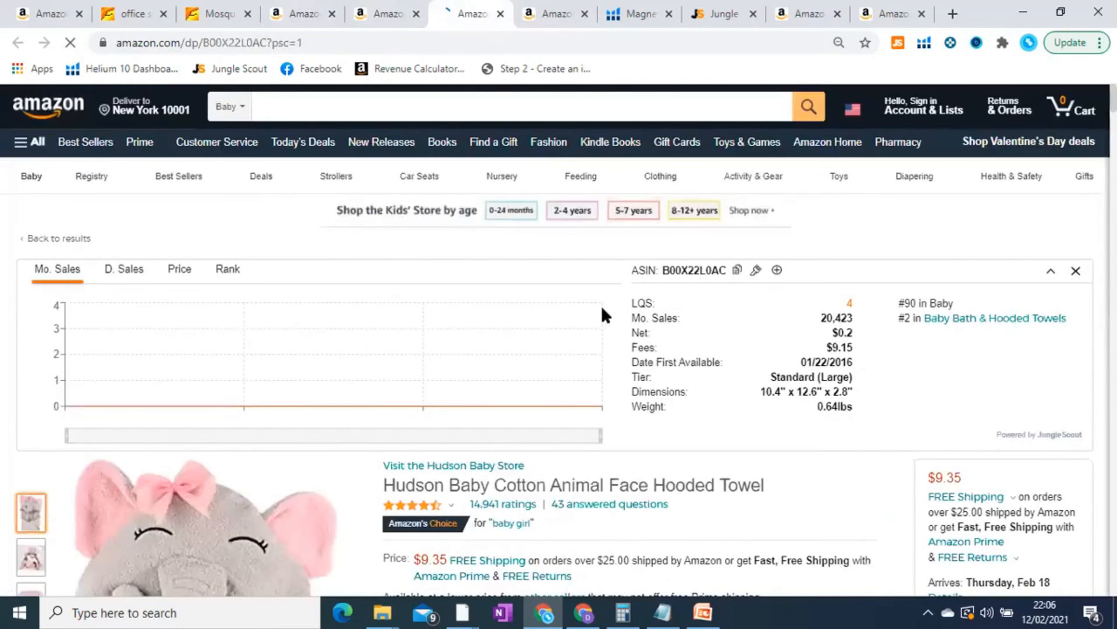
pyautogui.scroll(-8, 603, 309)
pyautogui.scroll(-1, 602, 309)
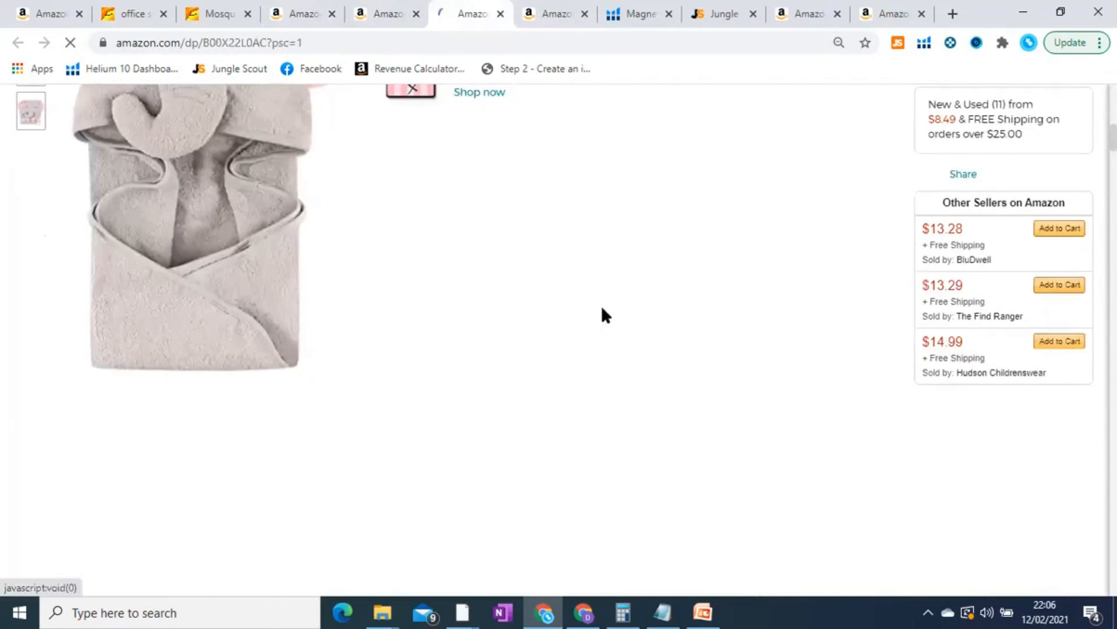
pyautogui.scroll(-1, 717, 302)
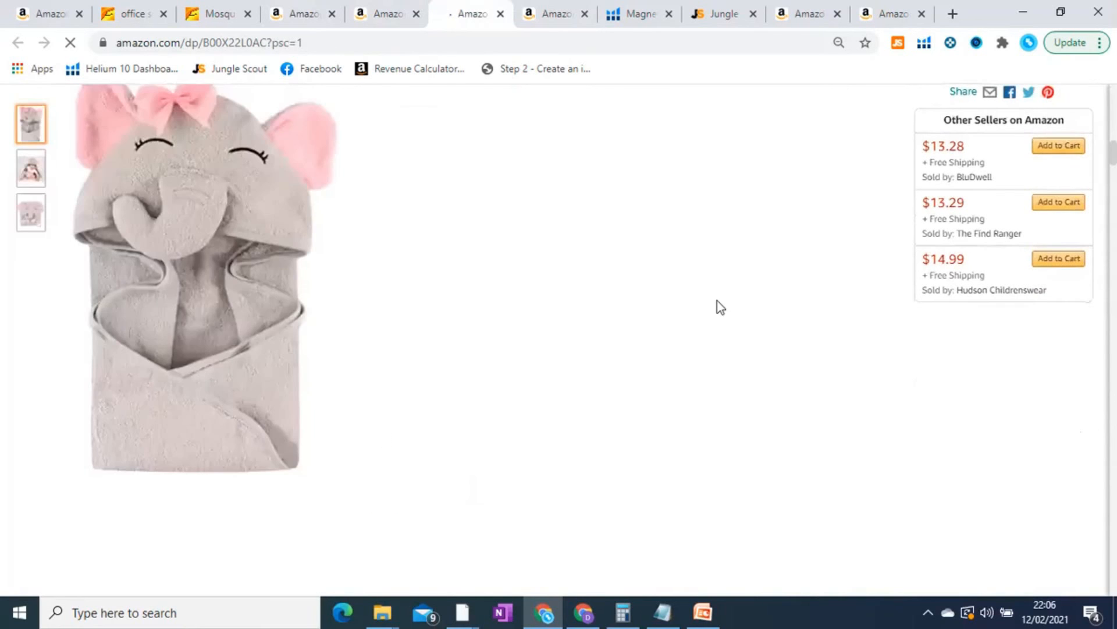
pyautogui.scroll(-5, 497, 340)
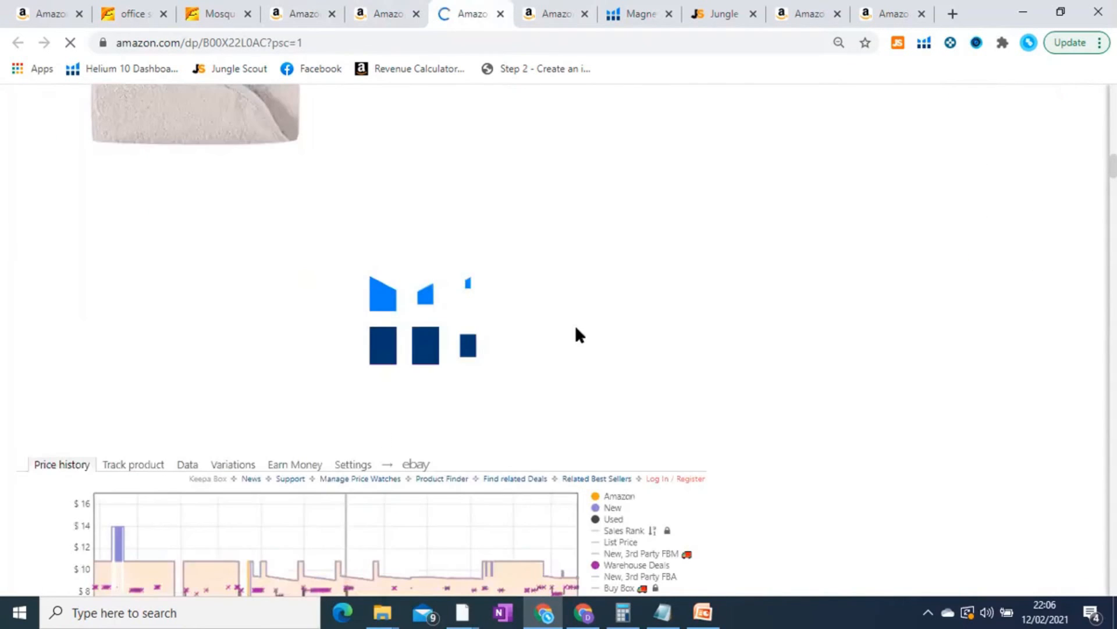
pyautogui.scroll(1, 645, 335)
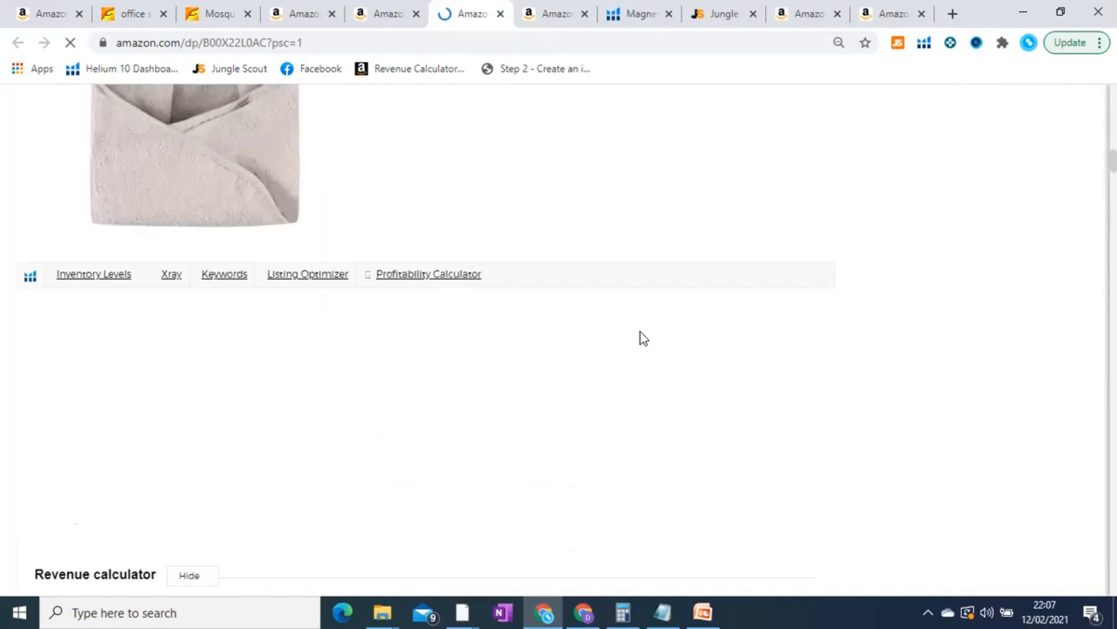
pyautogui.scroll(-4, 640, 332)
pyautogui.scroll(2, 640, 331)
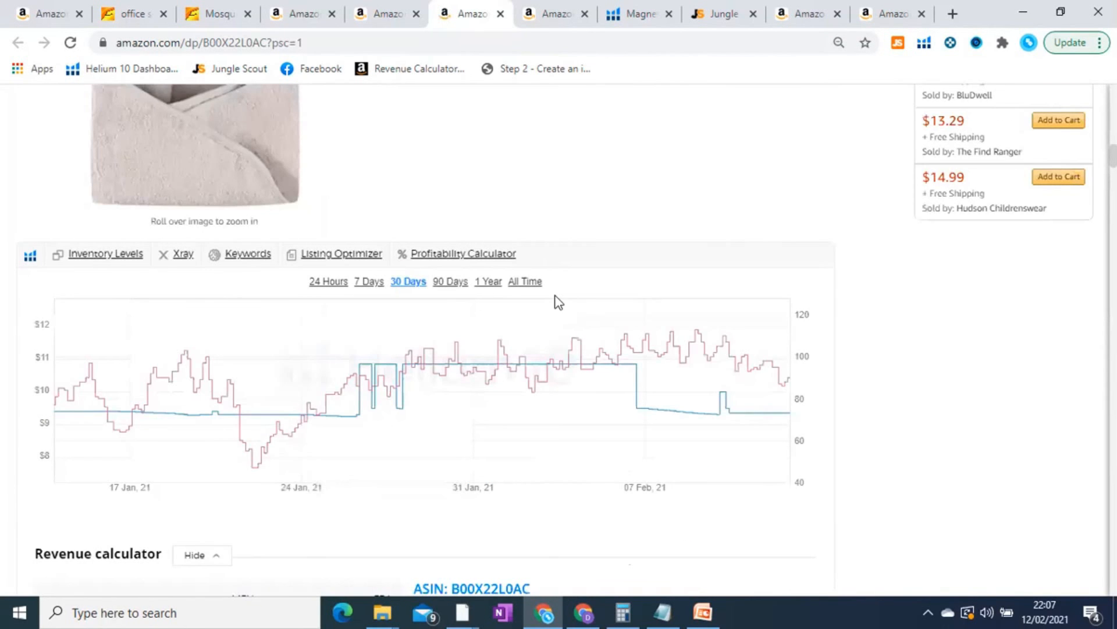
pyautogui.click(527, 201)
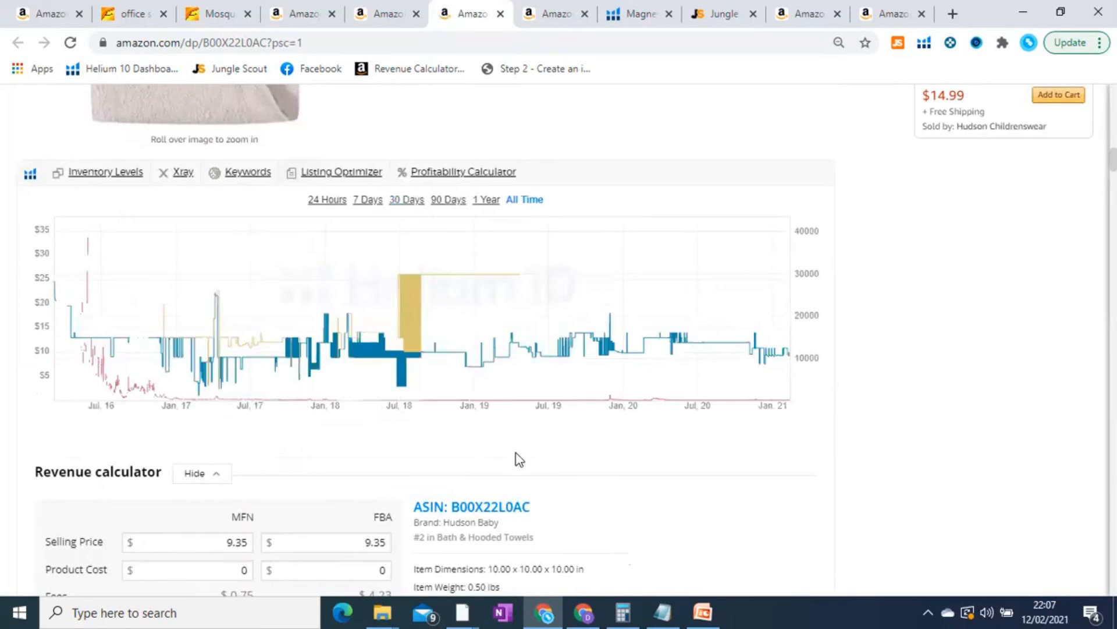
# Check the Hudson Baby revenue calculator, zoom the history chart in on late March 2017 and restore the All Time range.
pyautogui.scroll(-3, 706, 285)
pyautogui.scroll(-1, 720, 251)
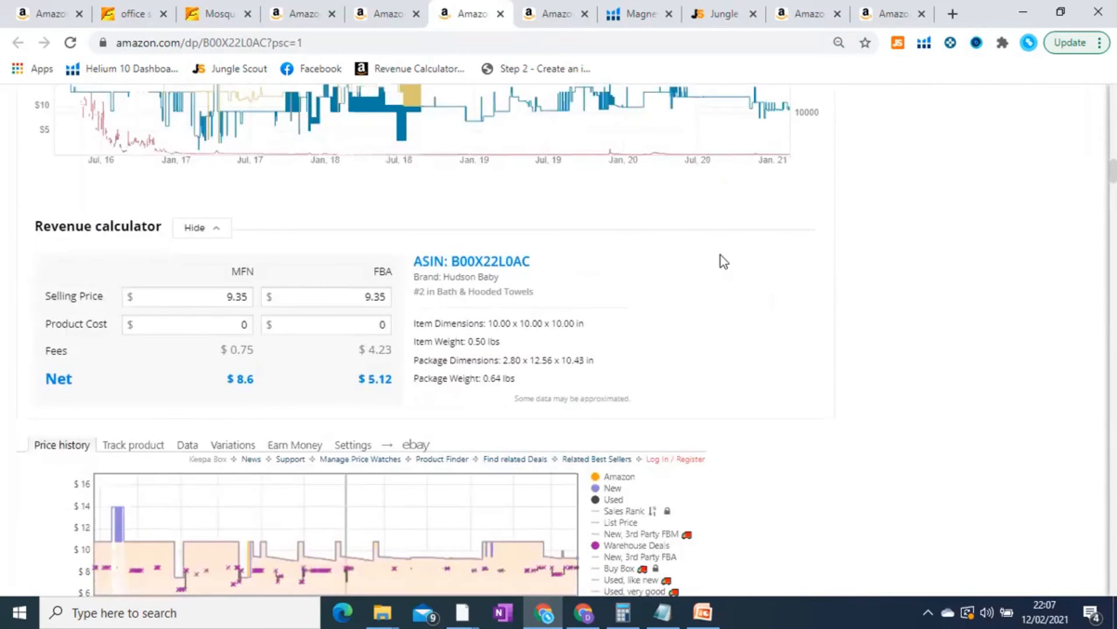
pyautogui.scroll(1, 641, 238)
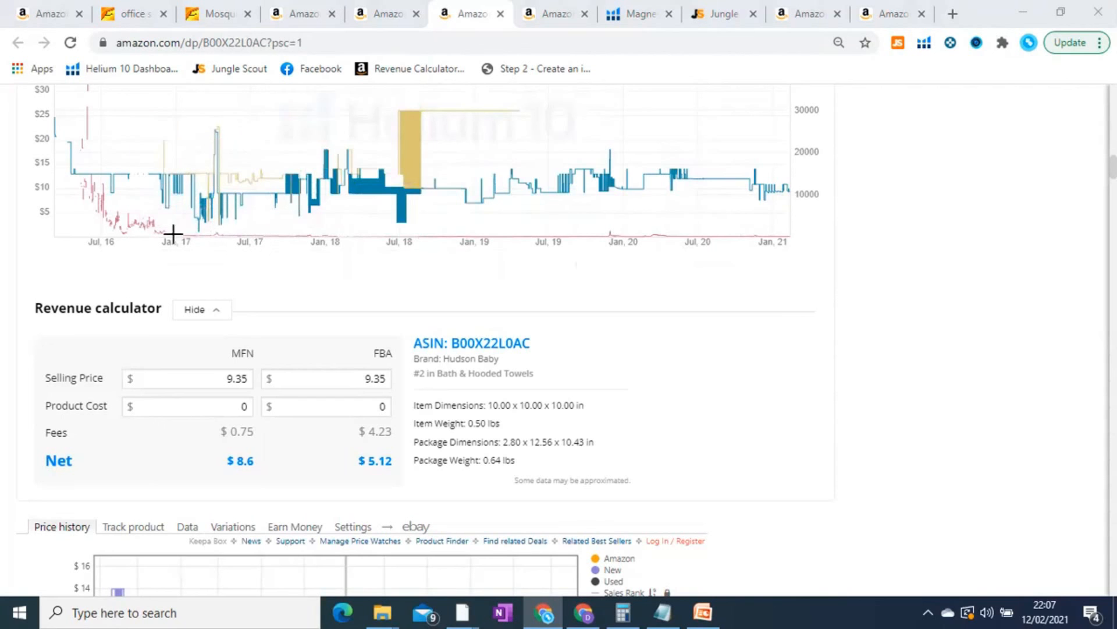
pyautogui.click(210, 232)
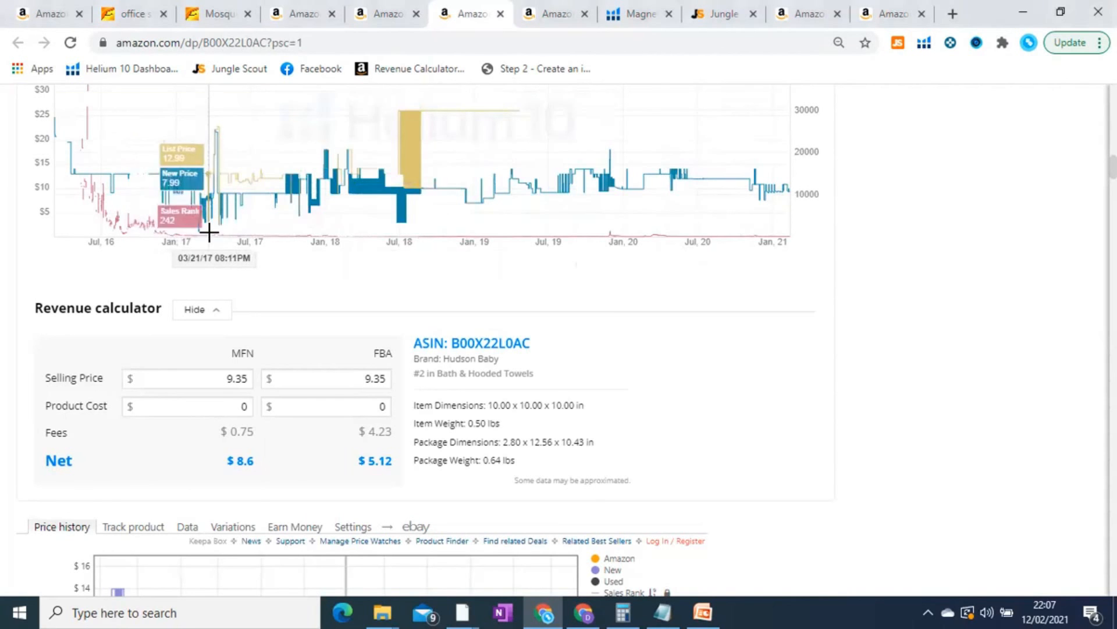
pyautogui.scroll(3, 601, 220)
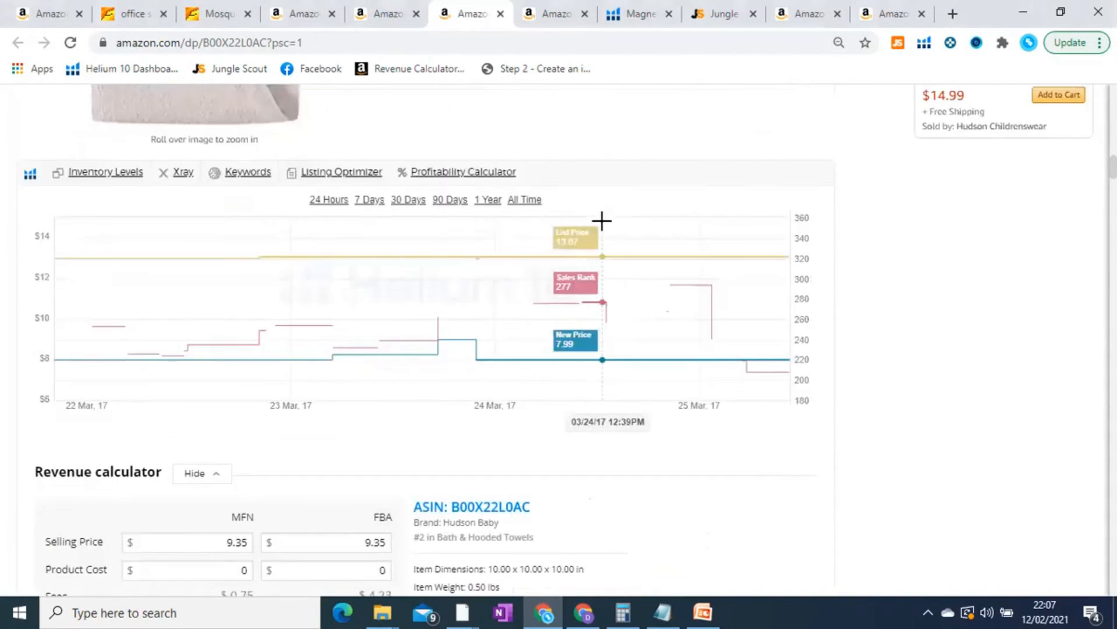
pyautogui.click(522, 201)
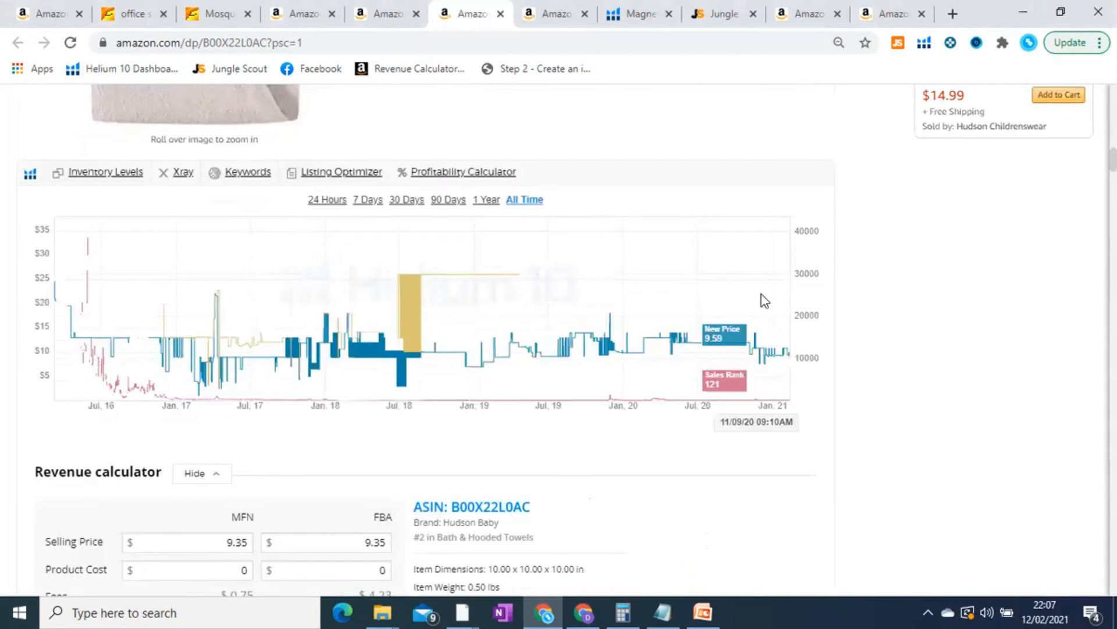
# Inspect the Hudson Baby price and sales rank history from August 2020 to February 2021, restoring the All Time view.
pyautogui.scroll(-3, 505, 270)
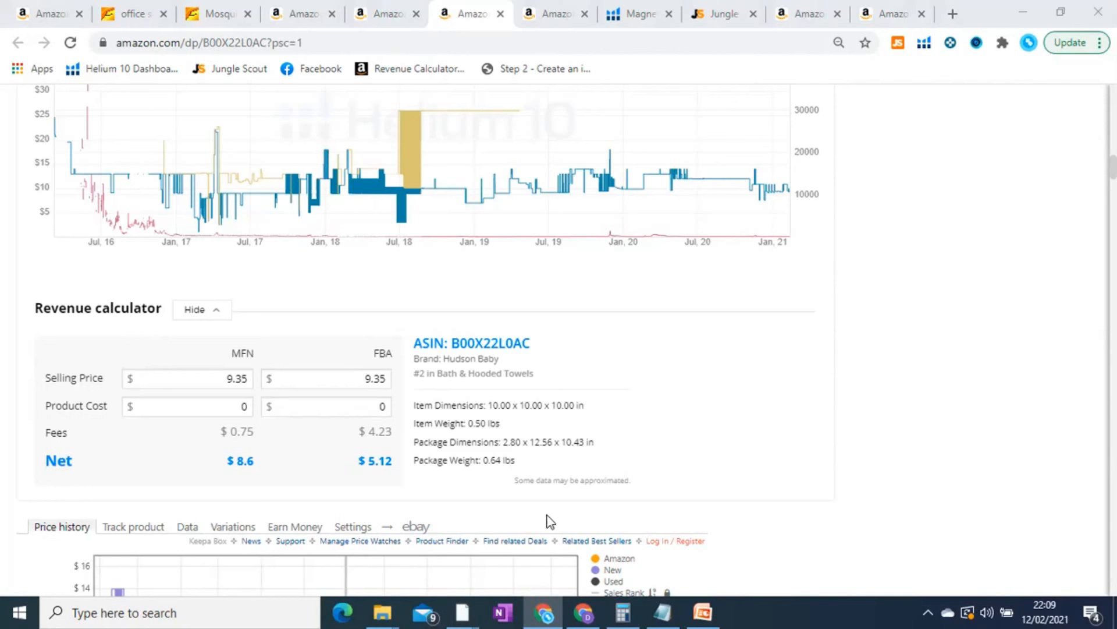
pyautogui.moveTo(706, 174); pyautogui.dragTo(795, 218)
pyautogui.scroll(3, 400, 217)
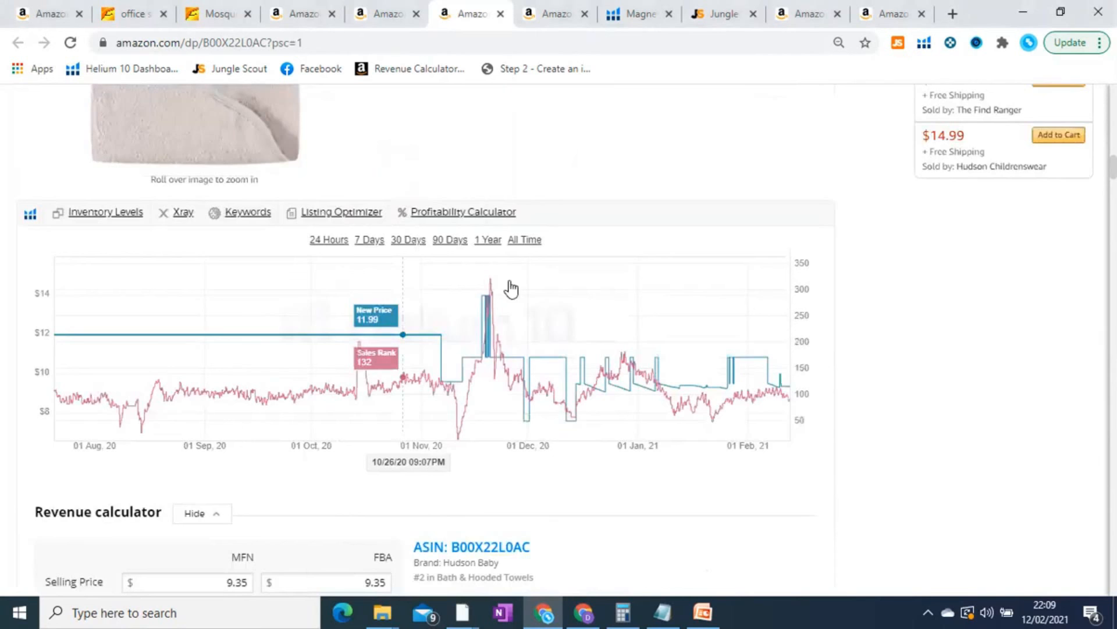
pyautogui.scroll(-3, 504, 285)
pyautogui.scroll(1, 511, 140)
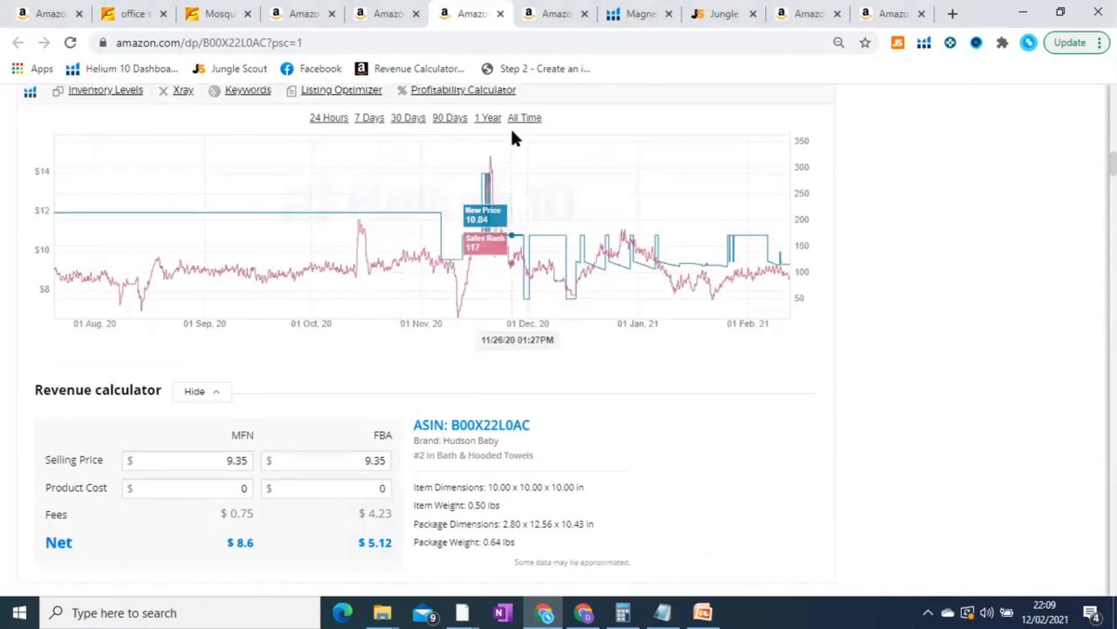
pyautogui.click(522, 118)
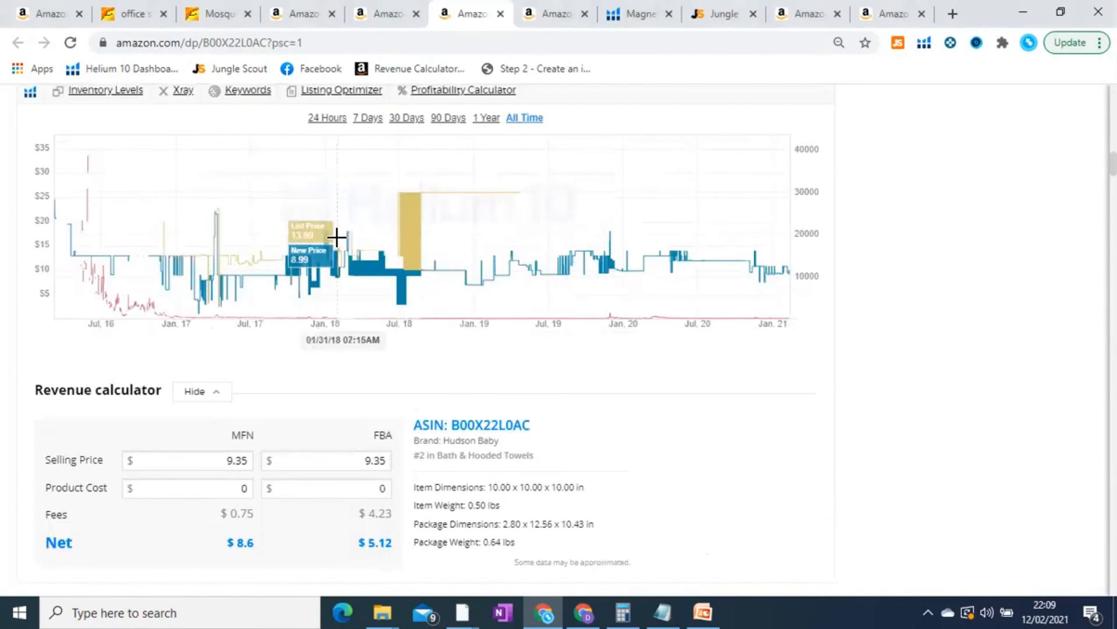
# Zoom the Hudson Baby history chart in on July 2016 to January 2017, then return it to All Time.
pyautogui.scroll(-3, 429, 232)
pyautogui.scroll(1, 350, 147)
pyautogui.moveTo(102, 169); pyautogui.dragTo(183, 191)
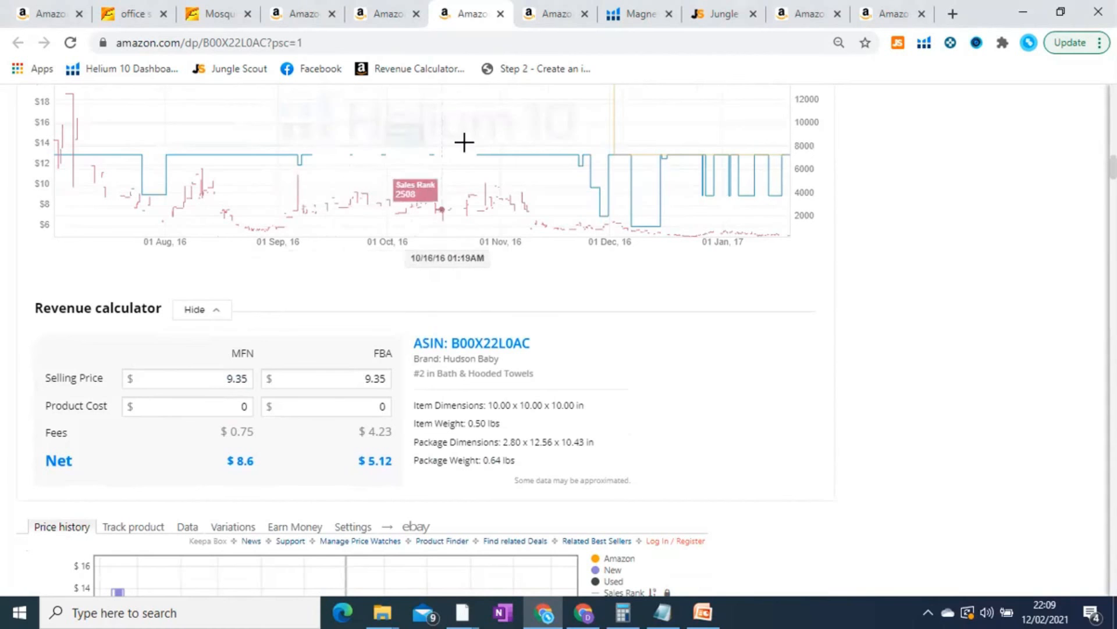
pyautogui.scroll(3, 555, 227)
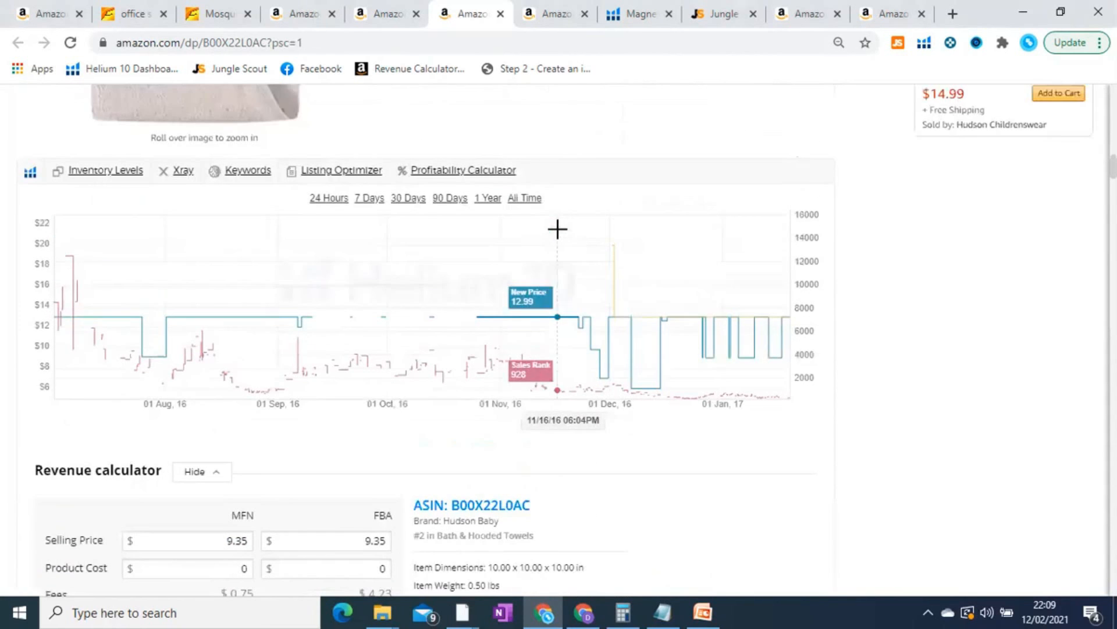
pyautogui.click(521, 201)
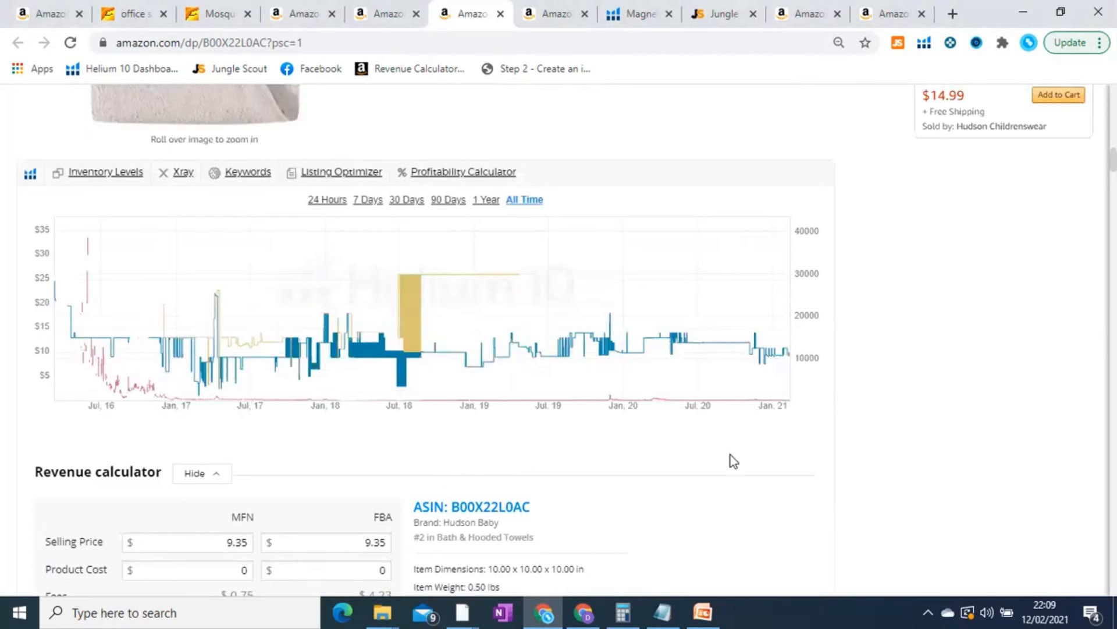